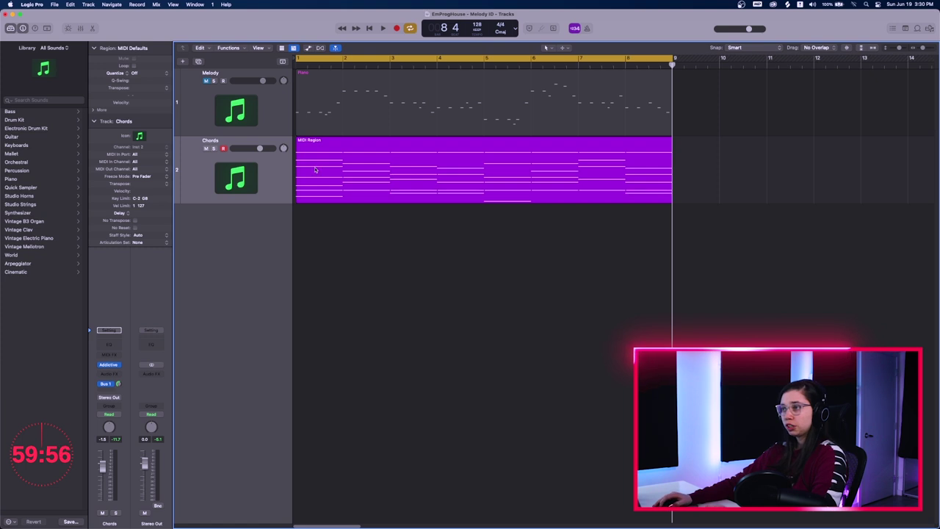
Step: Play the Chords track's MIDI region from bar 1 with cycle mode on to hear the progression
left_click(298, 174)
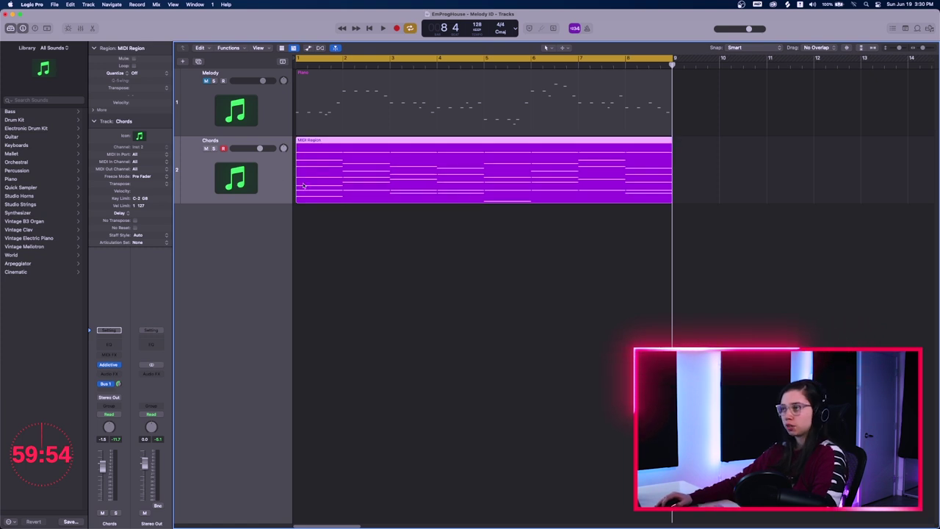
key("super+Up")
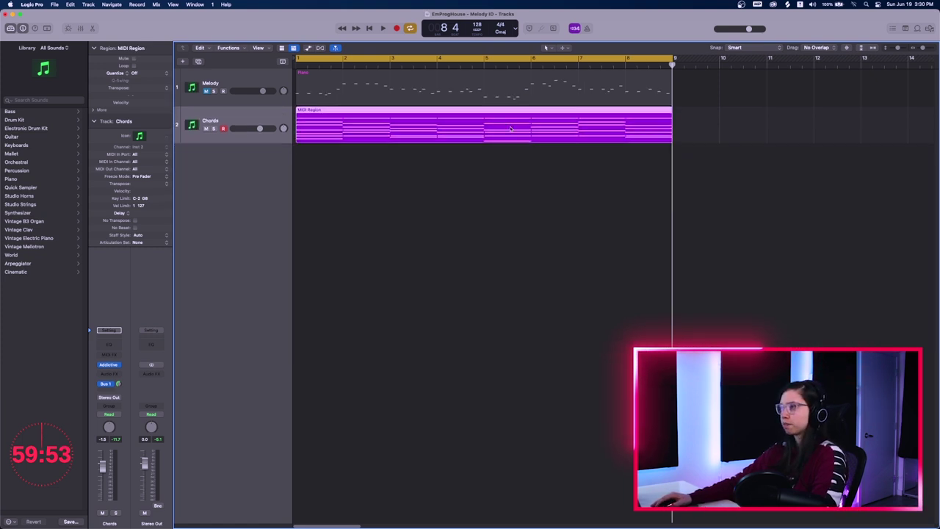
left_click(474, 61)
key("super+Down")
key("super+Down")
key("space")
key("space")
left_click(302, 66)
key("space")
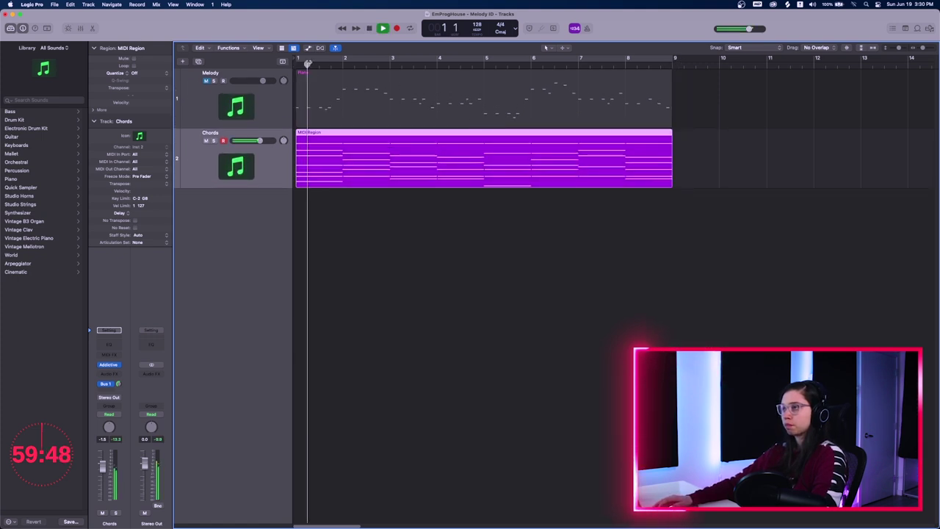
left_click(311, 60)
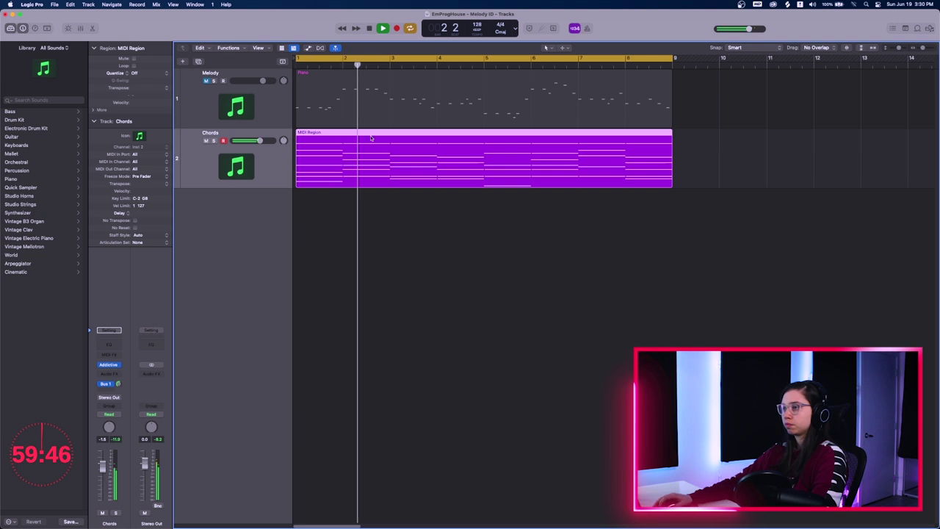
key("super+Down")
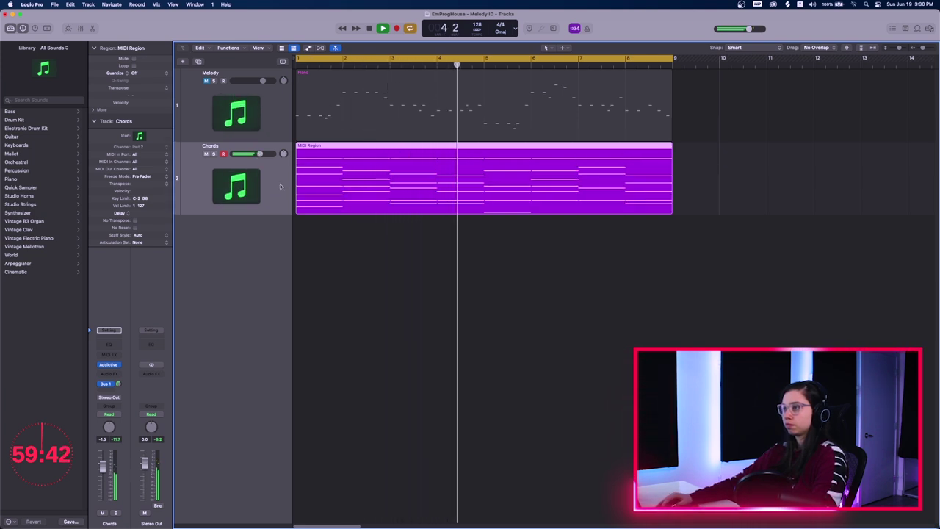
key("space")
Step: Duplicate the Chords track and load Serum in stereo as the new track's instrument
key("super+d")
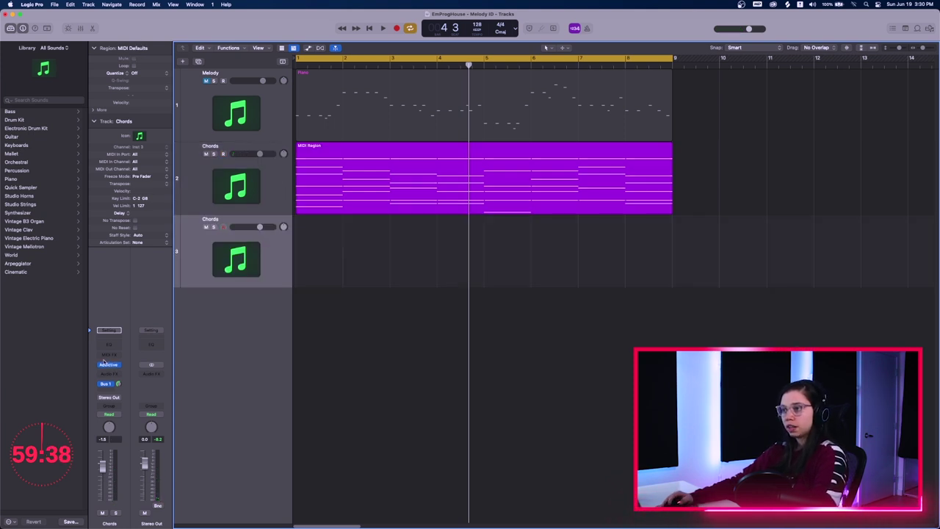
left_click(120, 367)
mouse_move(146, 272)
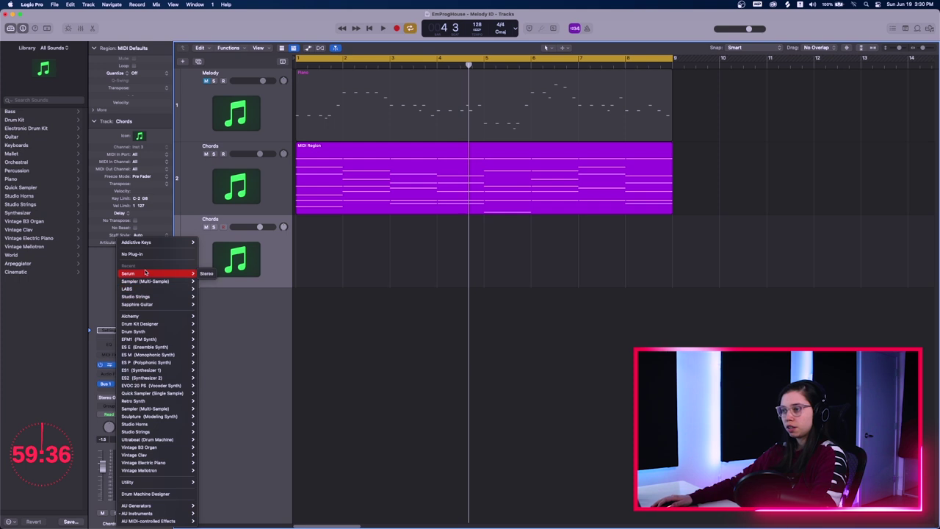
left_click(206, 273)
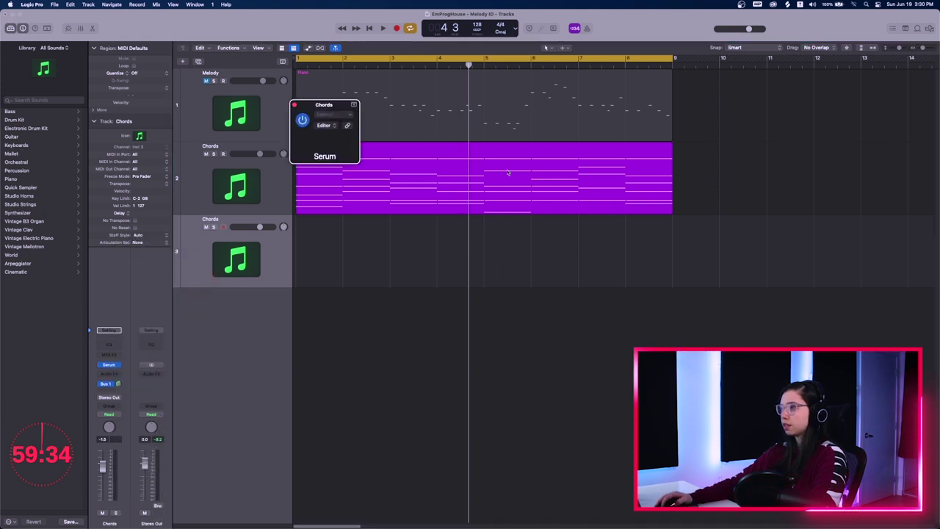
left_click_drag(358, 106, 492, 132)
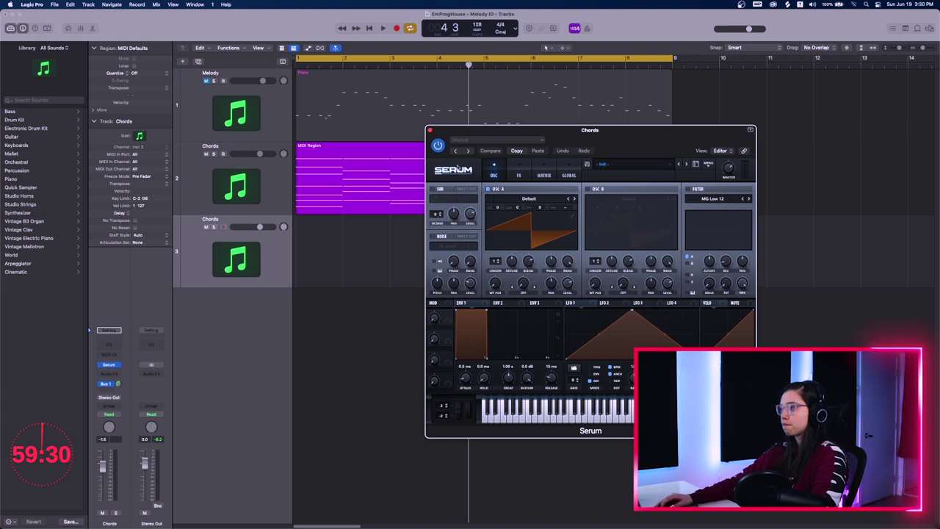
left_click(455, 168)
left_click(451, 172)
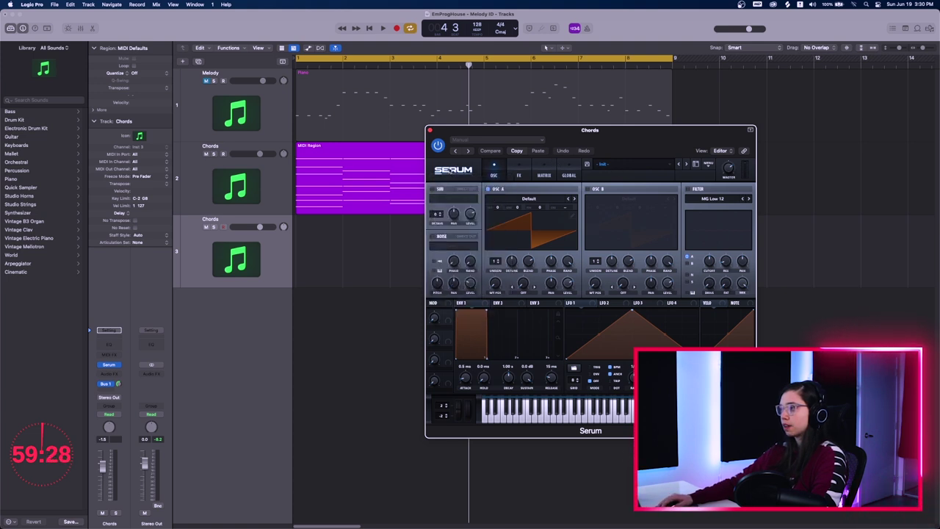
left_click(453, 170)
mouse_move(497, 191)
left_click(531, 192)
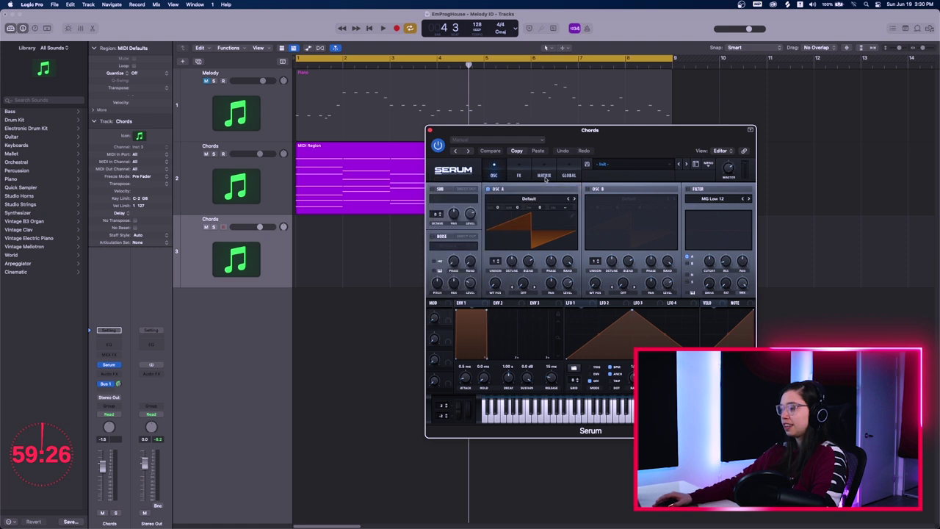
Step: Load the user preset CHORDS - Gary in Serum on the new Chords track
left_click_drag(611, 131, 699, 130)
left_click(709, 165)
mouse_move(727, 255)
mouse_move(821, 343)
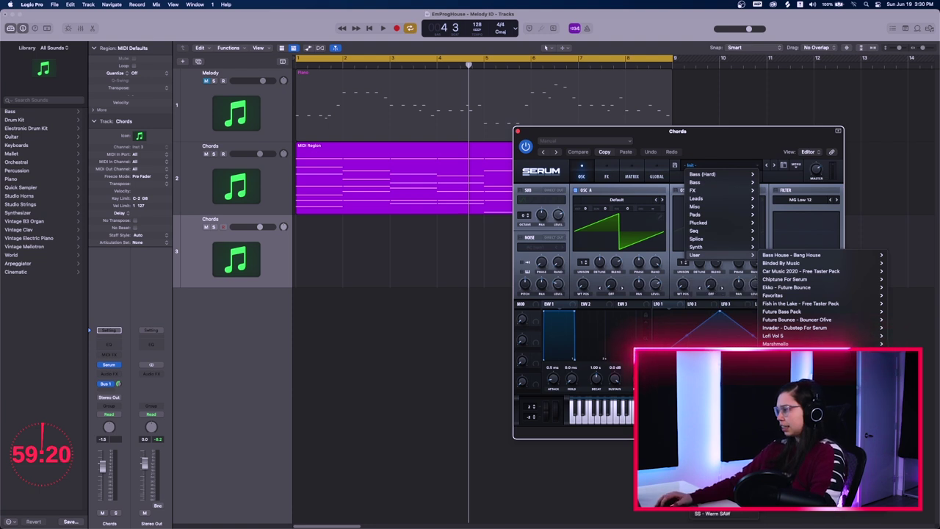
mouse_move(801, 392)
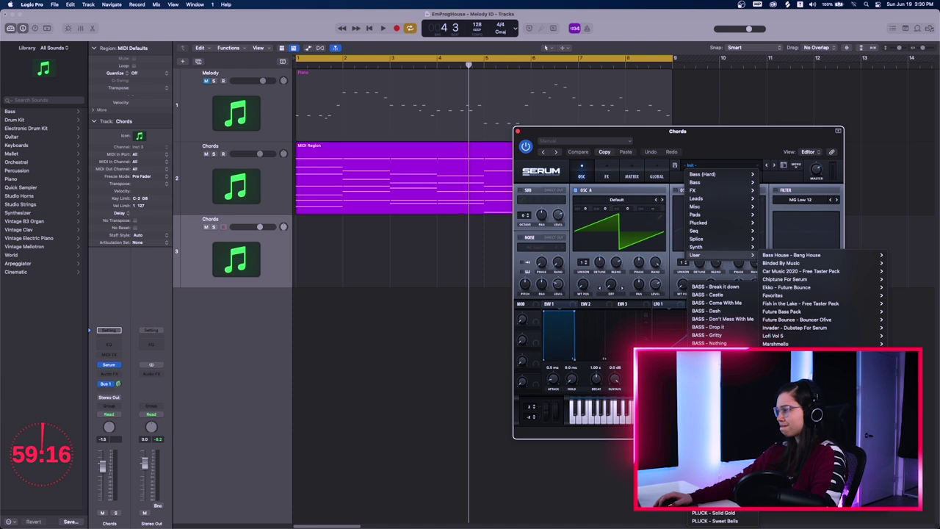
left_click(724, 391)
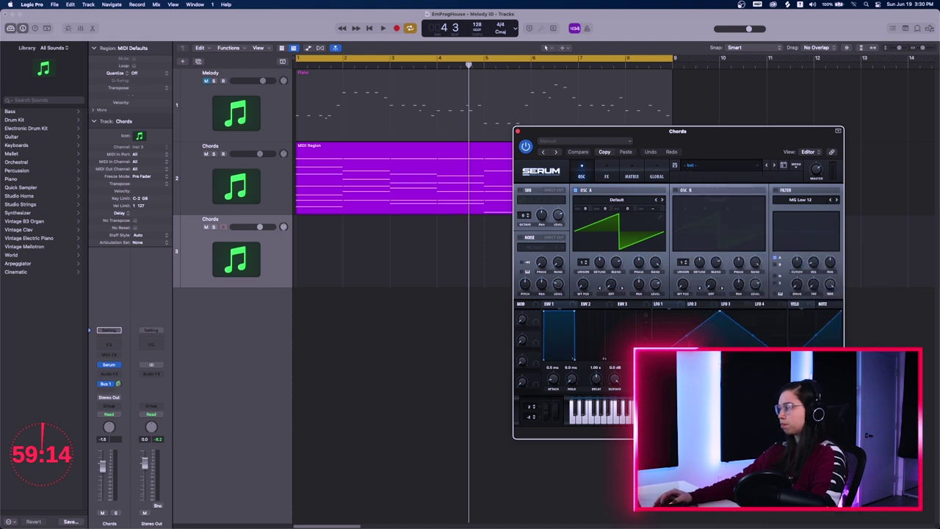
Step: Copy the chords MIDI region onto track 3 at bar 1 and solo that track
key("space")
left_click_drag(697, 137, 715, 160)
left_click_drag(340, 208, 340, 236)
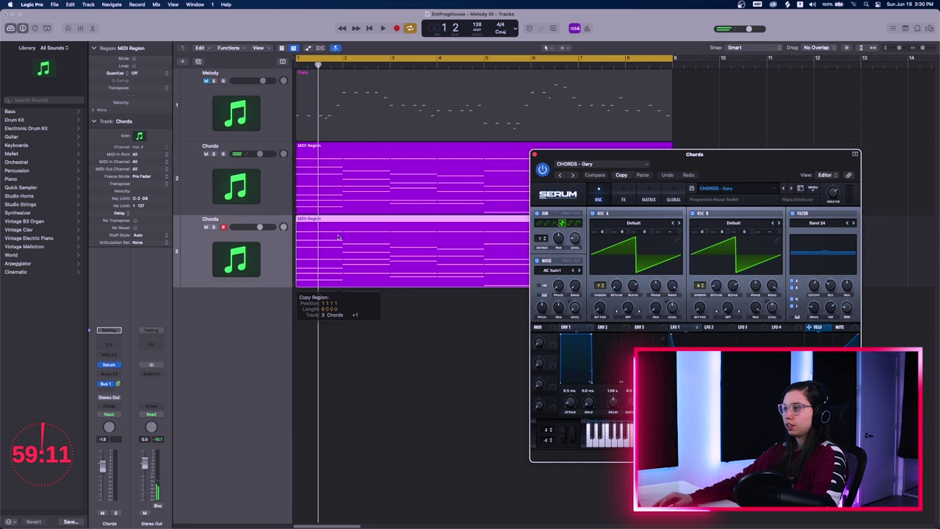
left_click(214, 227)
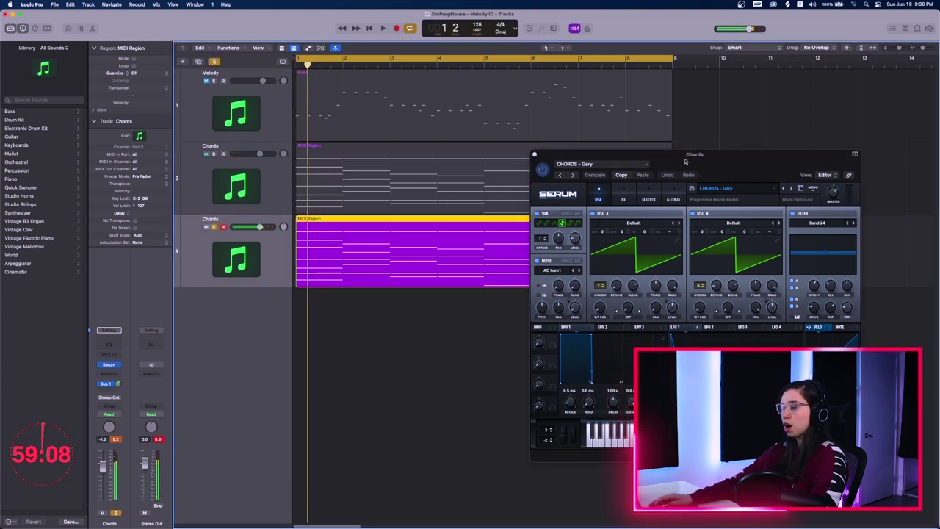
left_click_drag(751, 166, 751, 159)
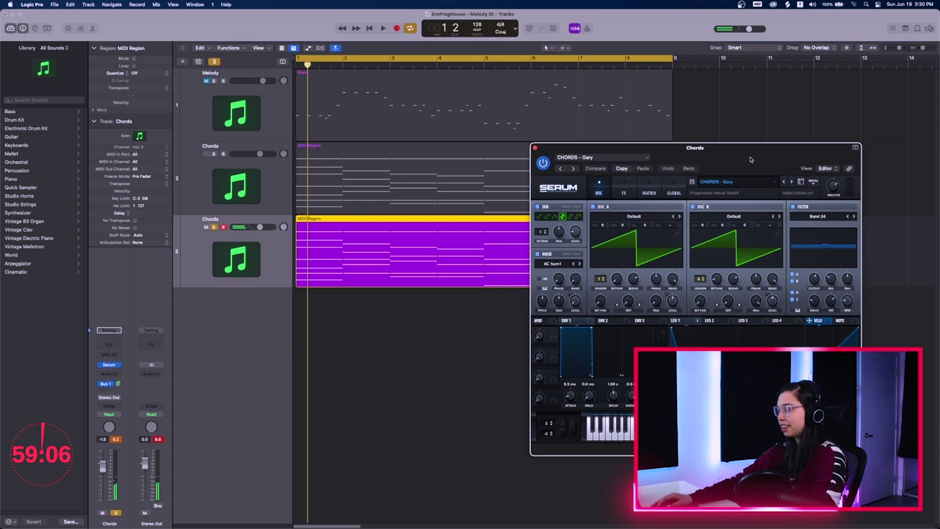
Step: Lower the volume of the Serum chords track to -14.2 dB while checking it in playback
left_click_drag(269, 226, 245, 227)
key("space")
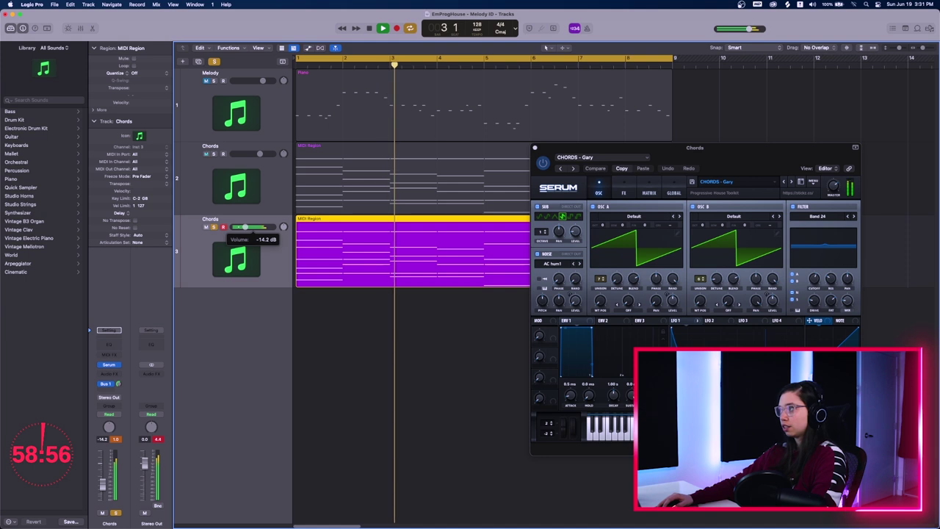
key("space")
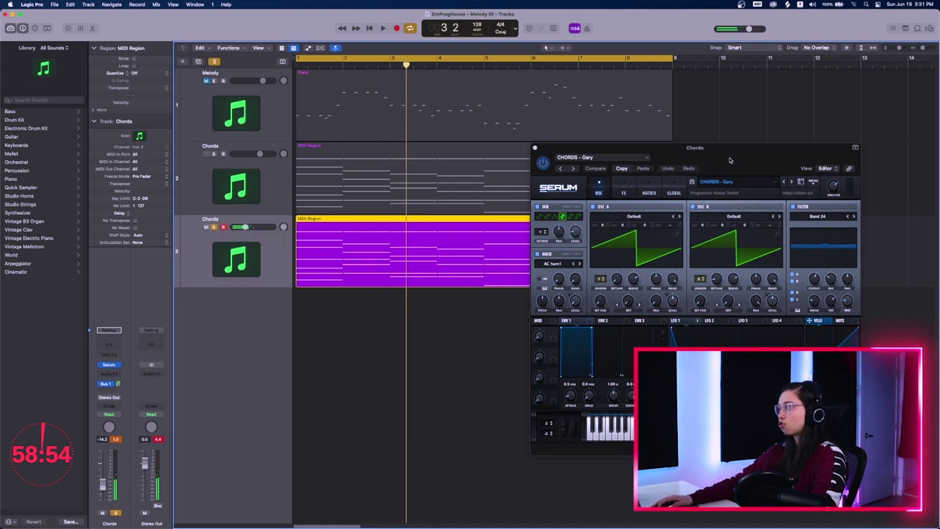
Step: Switch the Serum preset to CHORDS - In My Mind and play the chords
left_click_drag(730, 160, 730, 156)
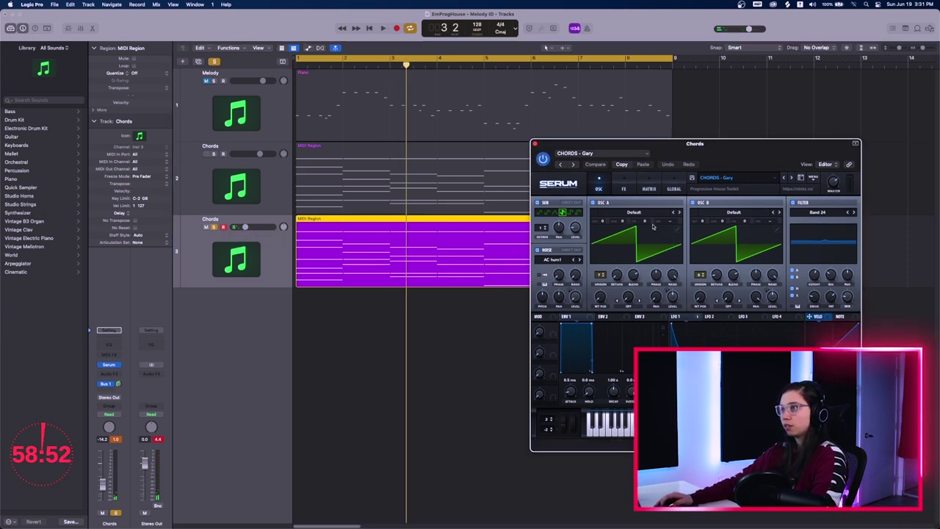
left_click_drag(785, 160, 787, 167)
left_click(792, 185)
key("space")
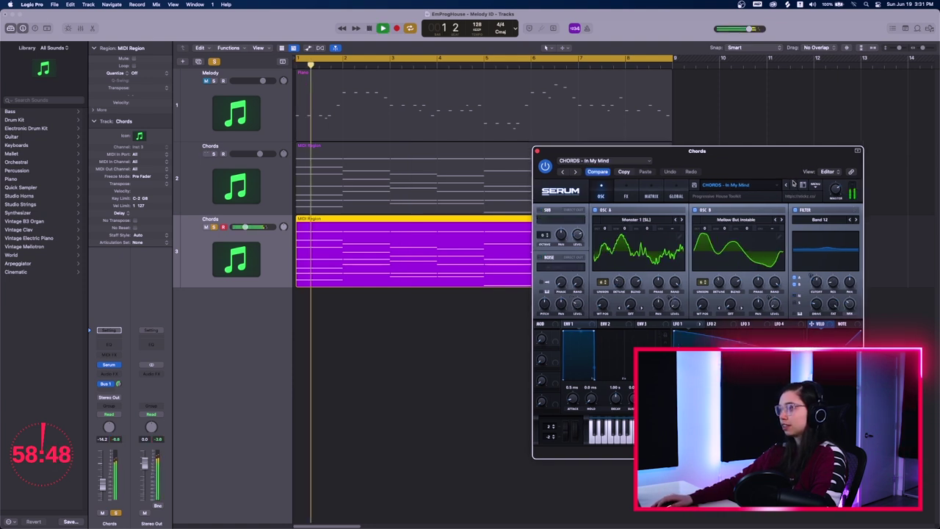
Step: Unmute the Melody track and solo it temporarily to hear it together with the Serum chords
left_click(207, 81)
left_click(214, 81)
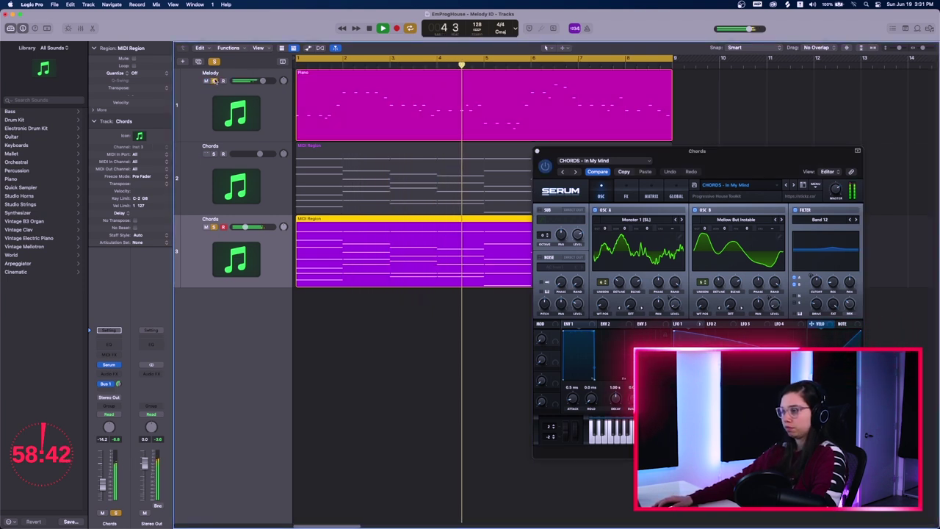
key("space")
left_click(214, 81)
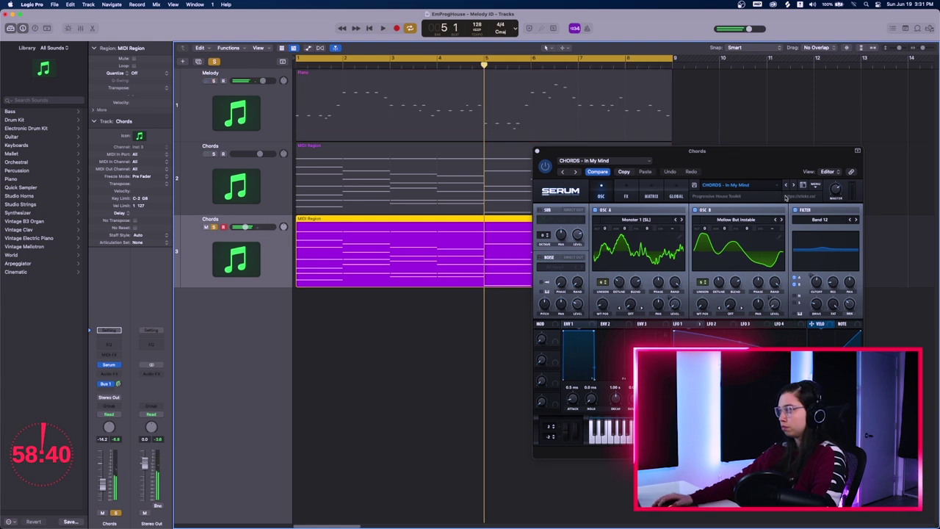
Step: Audition the Serum presets CHORDS - Rave Machine and CHORDS - Super Saiyajin on the soloed chords
left_click(794, 188)
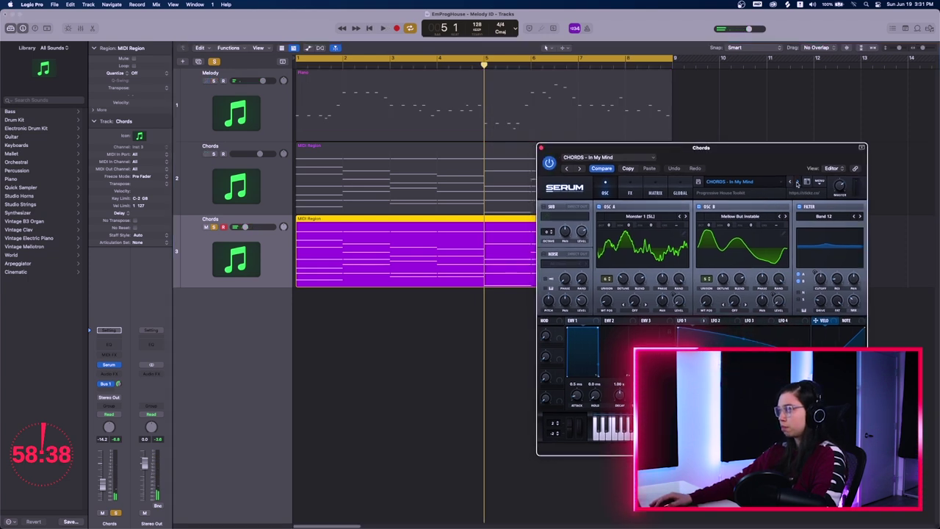
left_click(797, 183)
key("space")
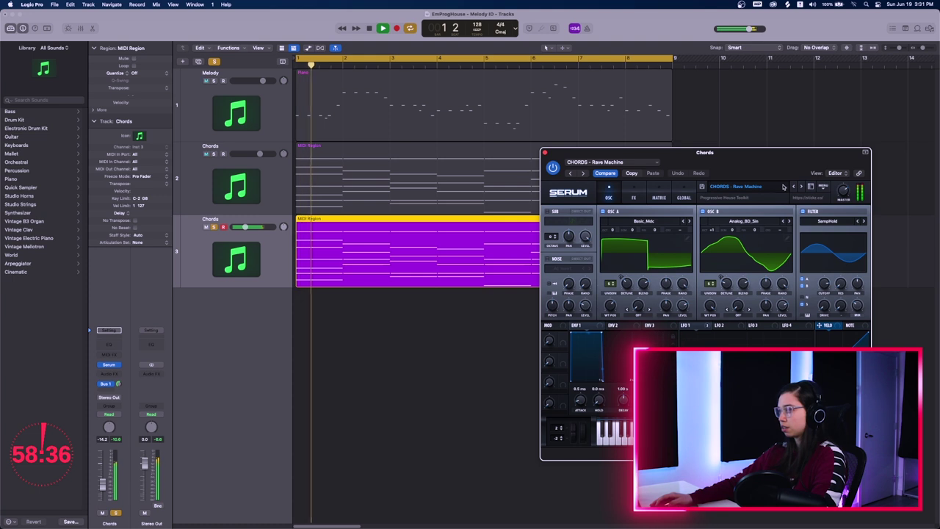
left_click(802, 186)
key("space")
key("space")
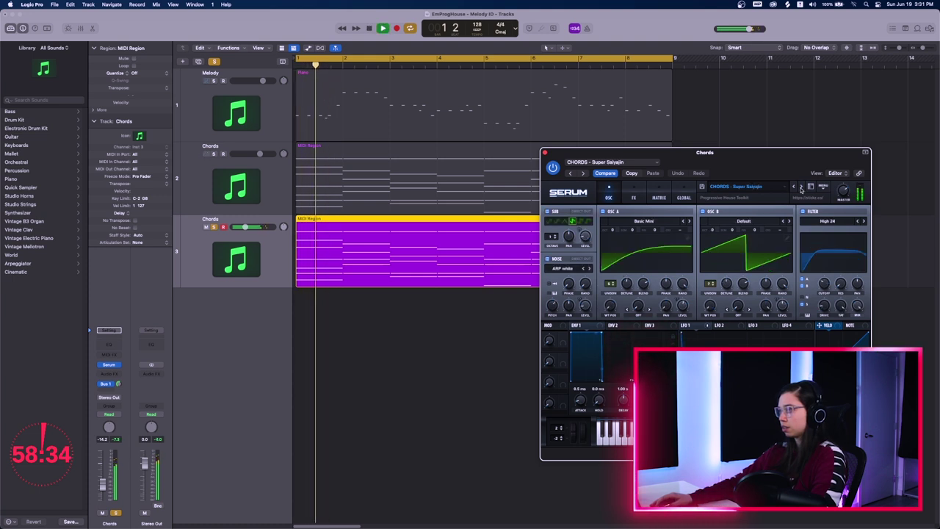
Step: Audition the Serum presets CHORDS - Sway and LEAD - Cool on the chords
left_click(802, 187)
key("space")
key("space")
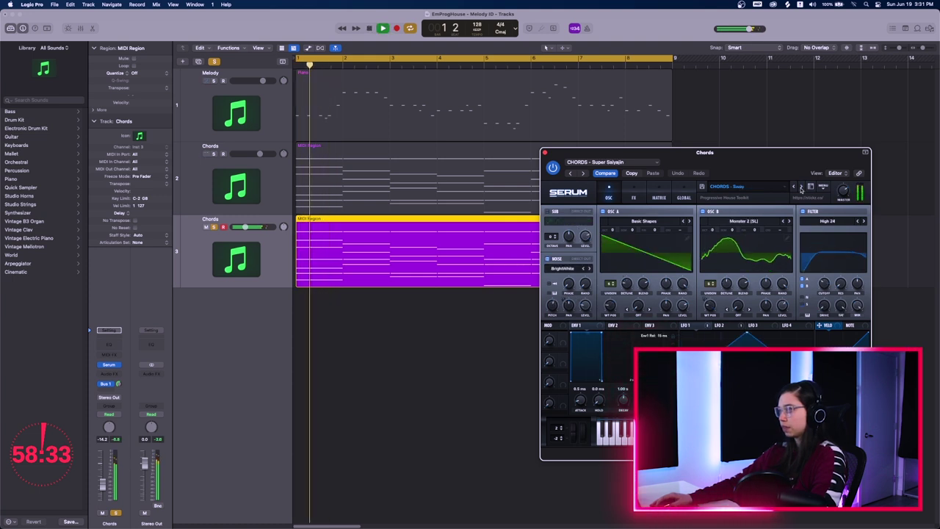
left_click(797, 188)
key("space")
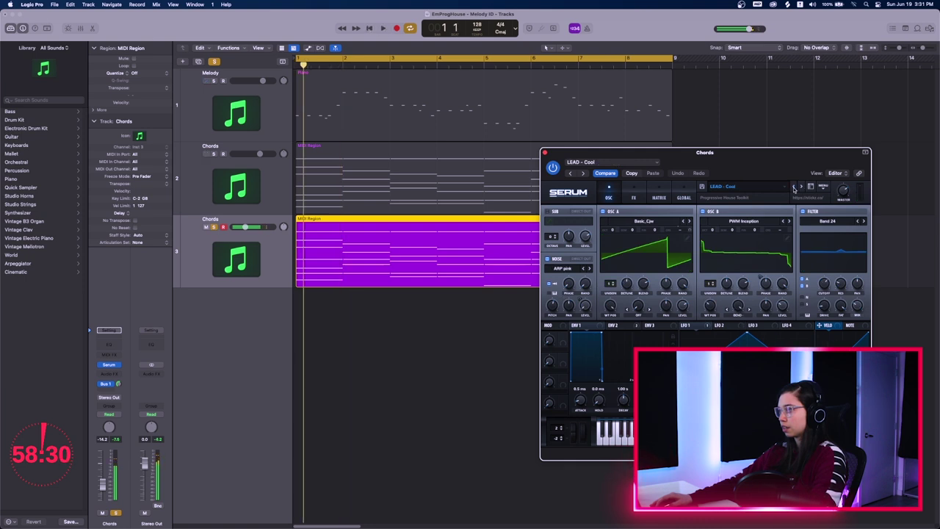
Step: Return to the CHORDS - Super Saiyajin preset, play it, and close the Serum window
left_click(794, 188)
key("space")
key("space")
left_click(545, 152)
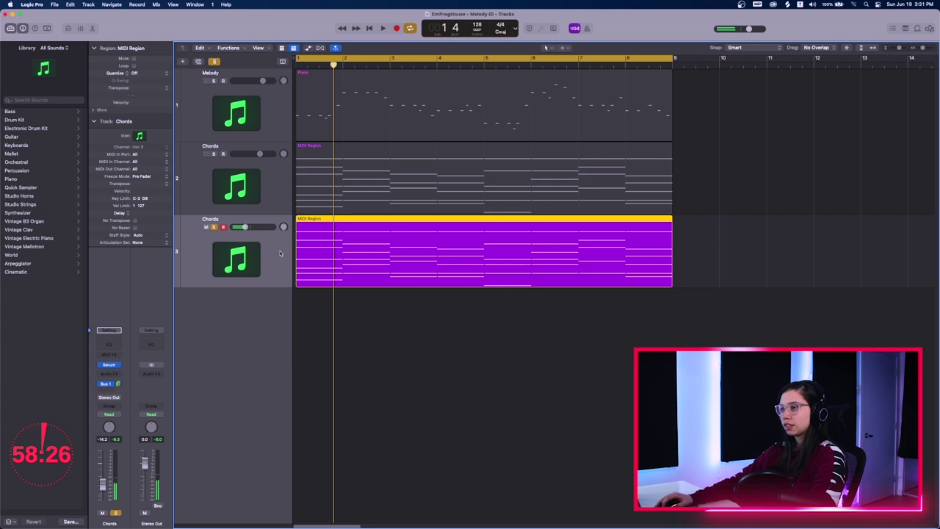
Step: Duplicate the Serum chords track and load a stereo Serum instance on the new track 4
key("super+d")
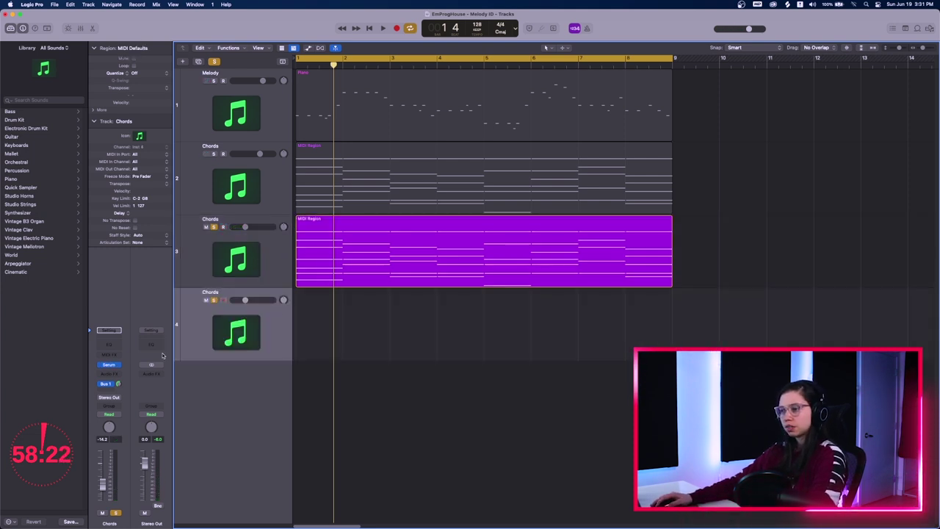
left_click(118, 365)
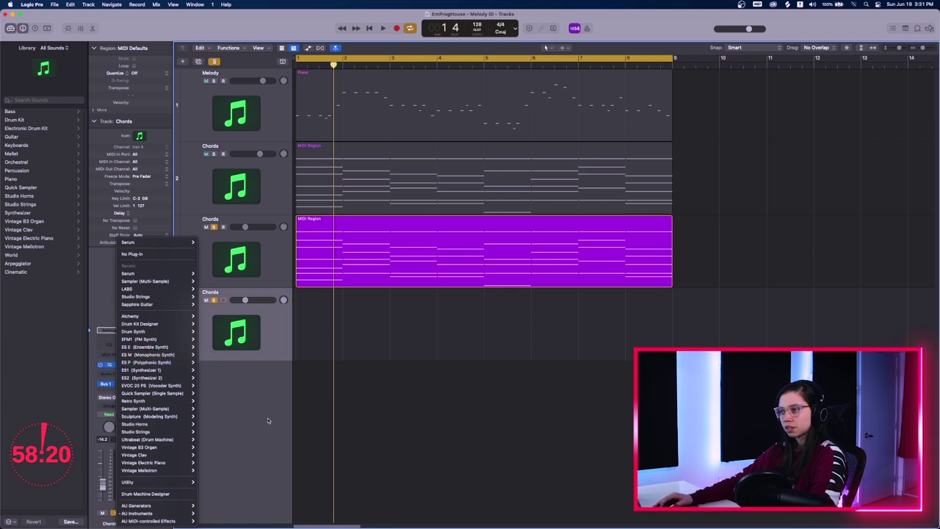
left_click(205, 360)
left_click(117, 367)
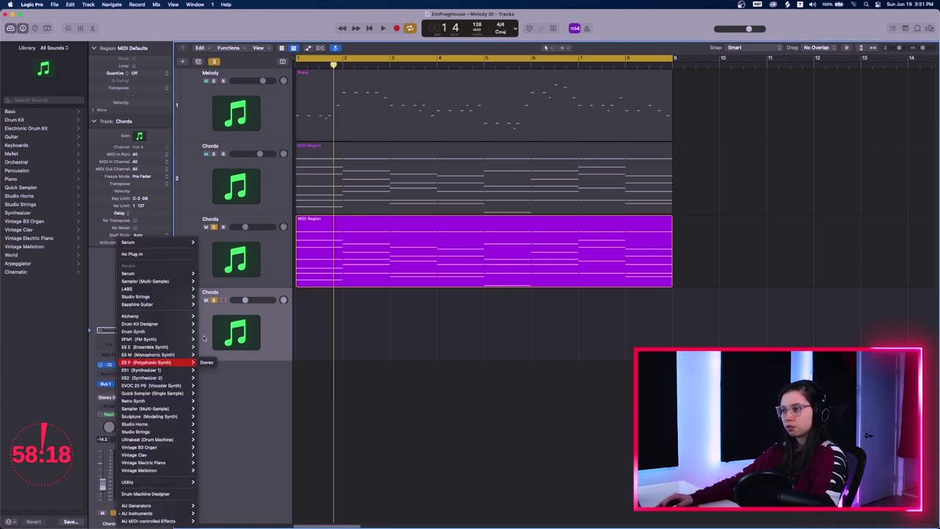
mouse_move(172, 417)
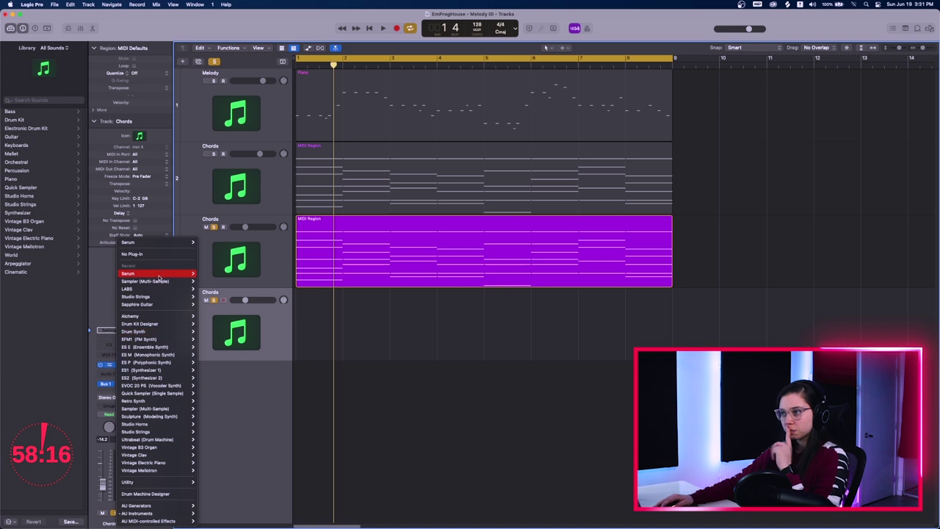
left_click(206, 274)
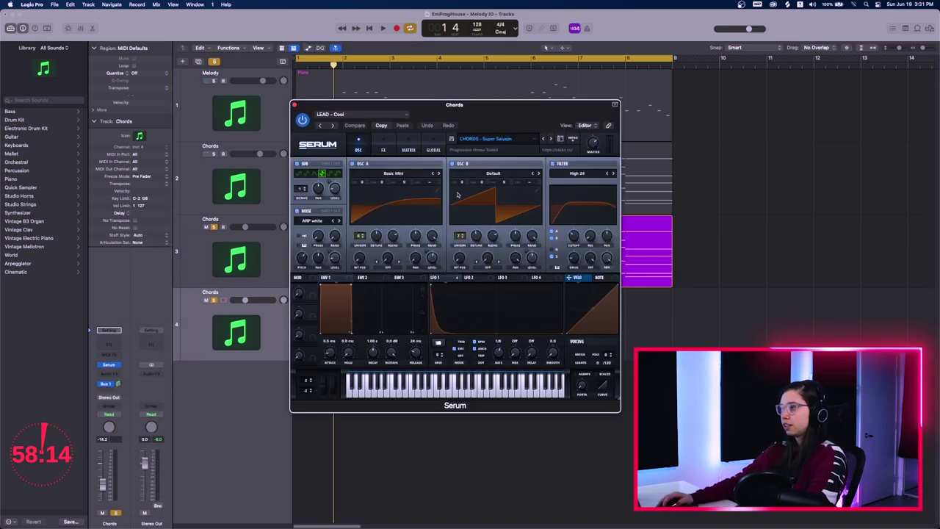
left_click_drag(470, 124, 502, 176)
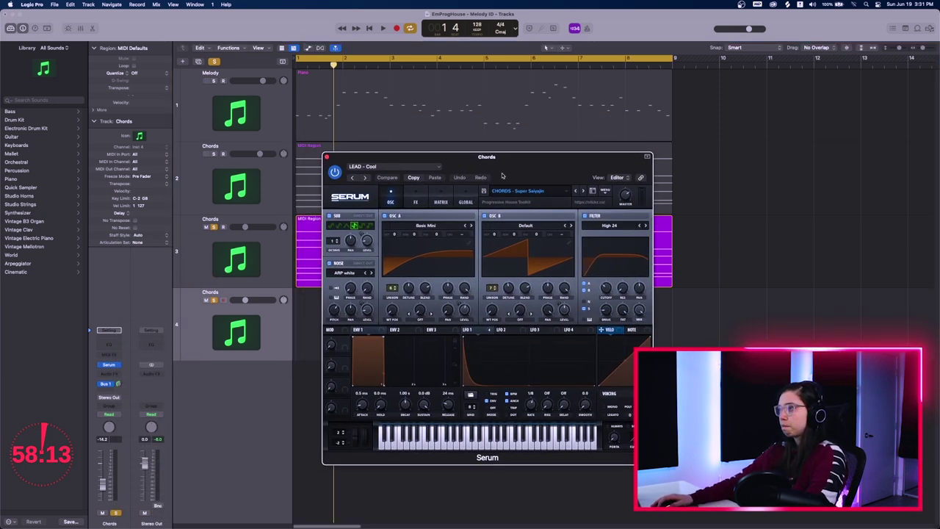
Step: Switch Serum's interface to the Default skin
left_click(351, 199)
mouse_move(353, 217)
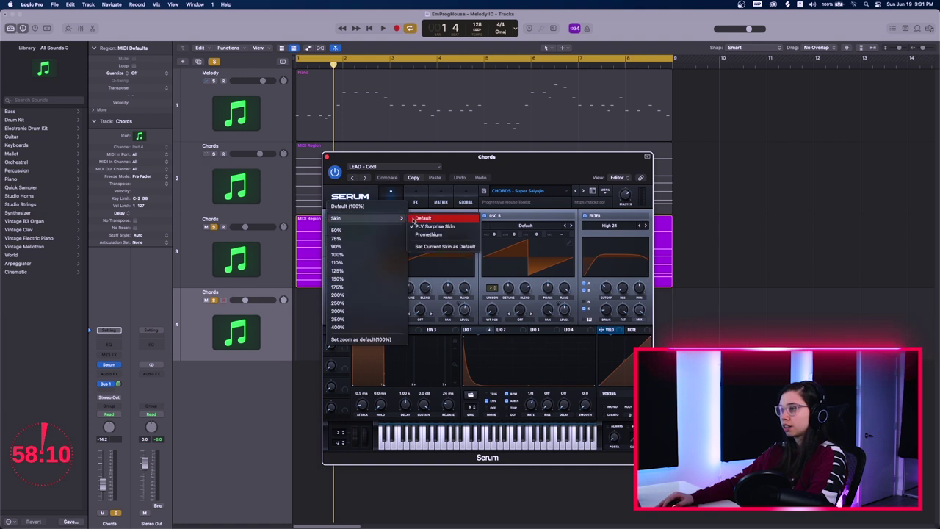
left_click(424, 220)
Step: Load the user preset CH - Martin from the Martin Garrix folder in track 4's Serum and move its window clear of the regions
left_click(539, 192)
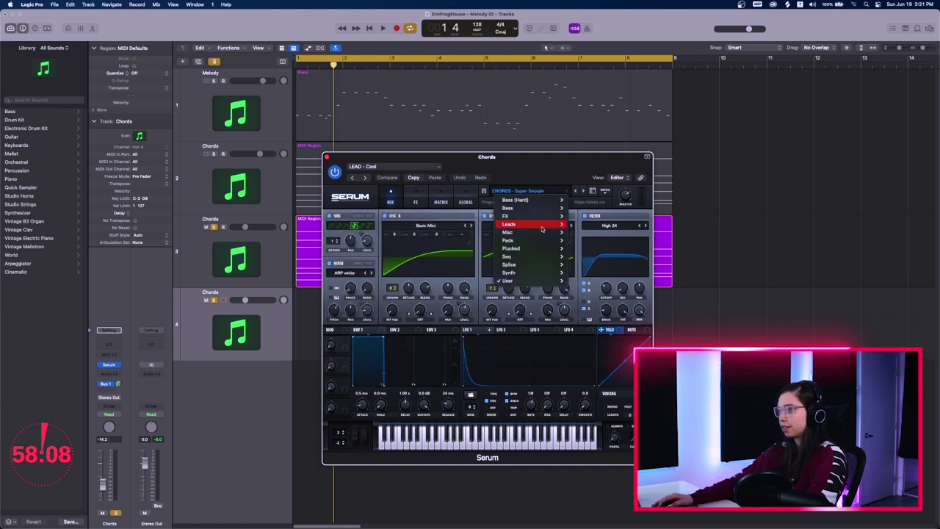
mouse_move(543, 281)
mouse_move(607, 368)
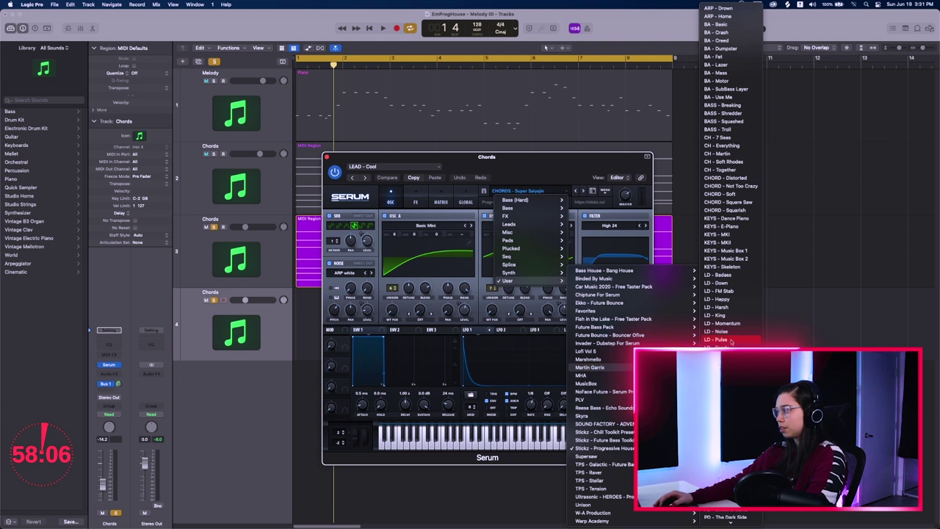
left_click(732, 154)
left_click_drag(589, 160, 792, 166)
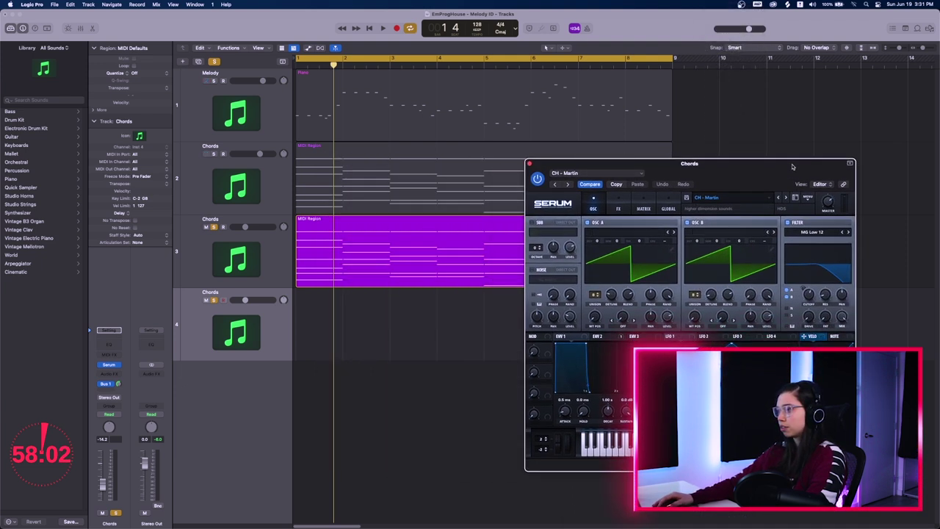
Step: Copy the chords MIDI region from track 3 onto track 4 and play it with CH - Martin
key("space")
left_click_drag(390, 274, 390, 347)
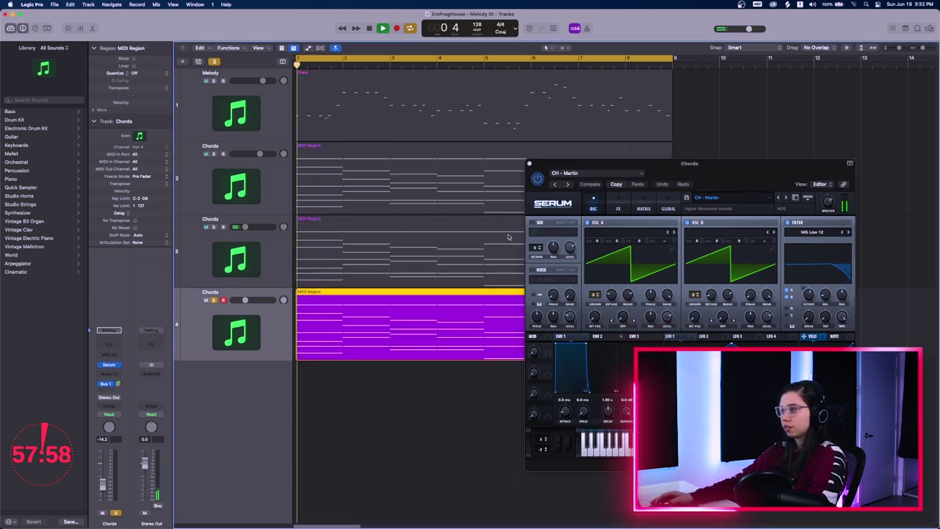
left_click_drag(759, 183, 773, 167)
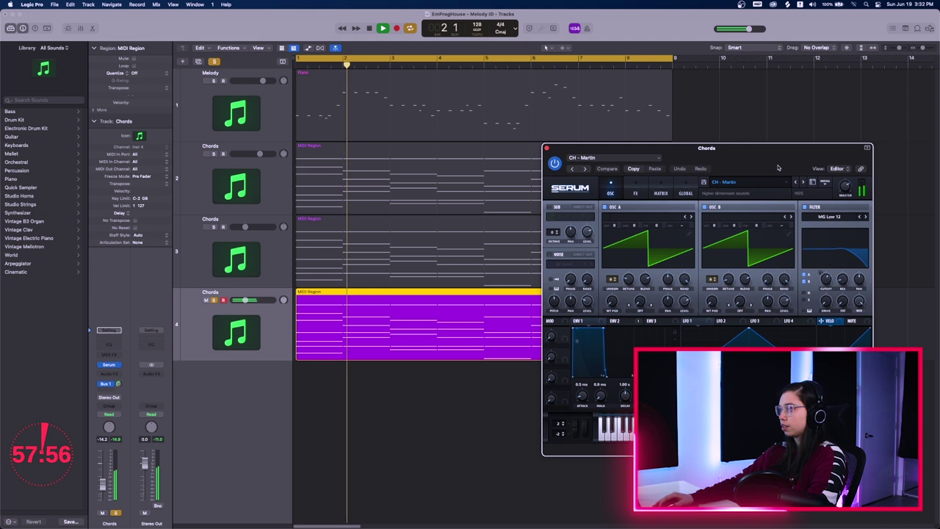
Step: Audition the neighbouring CH presets on the playing chords and settle on CH - Everything
left_click(802, 181)
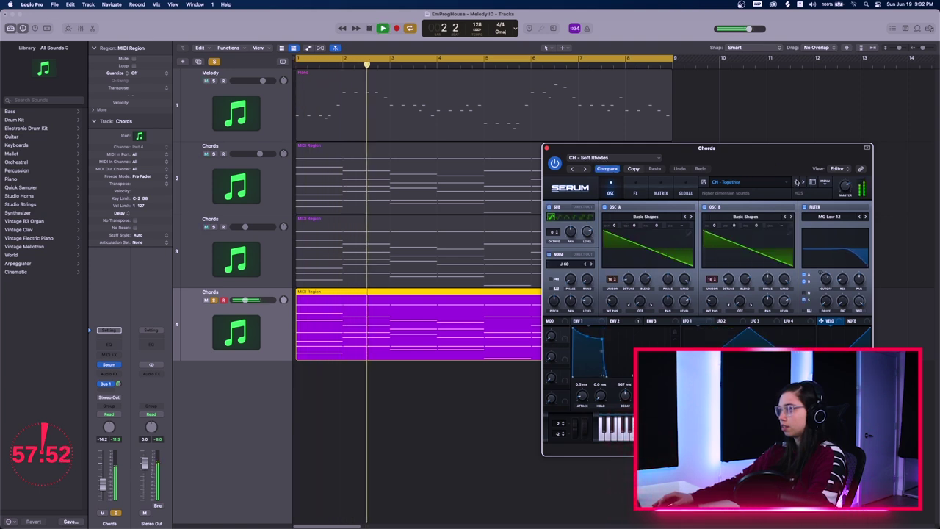
left_click(797, 182)
left_click(795, 183)
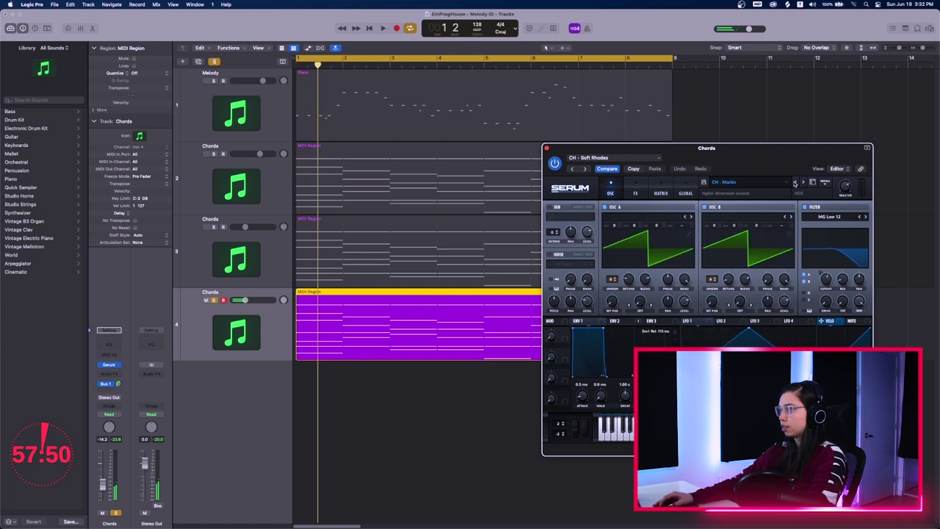
left_click(794, 183)
key("space")
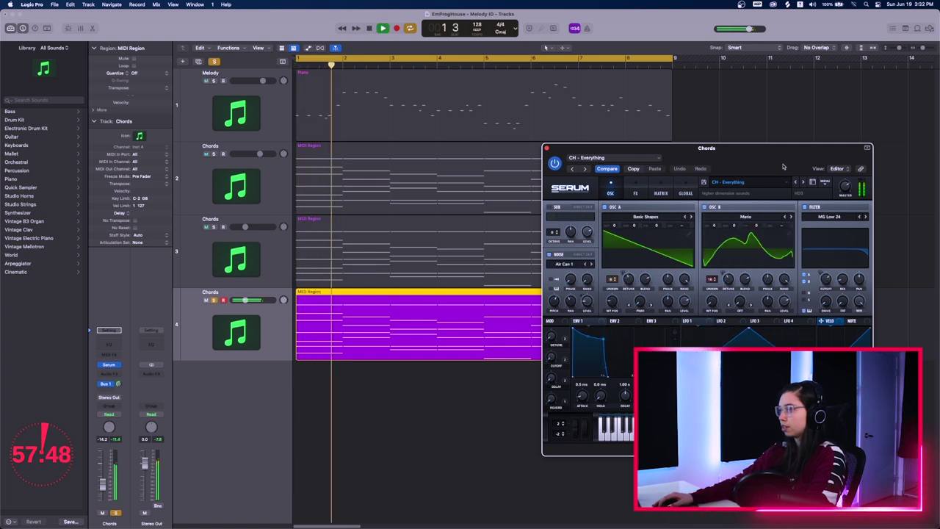
left_click_drag(784, 166, 787, 158)
Step: Solo track 3 together with track 4 to hear both Serum layers, and close the Serum window
left_click(213, 227)
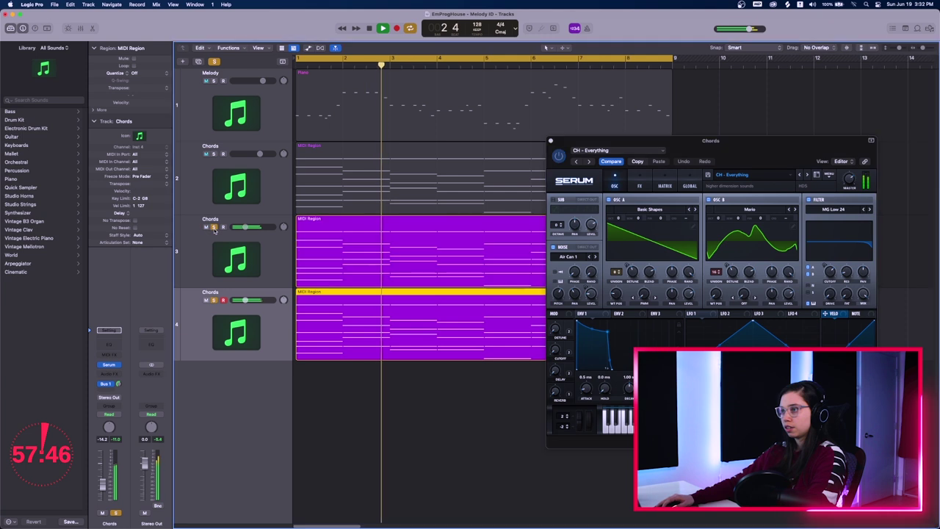
left_click_drag(724, 153, 750, 138)
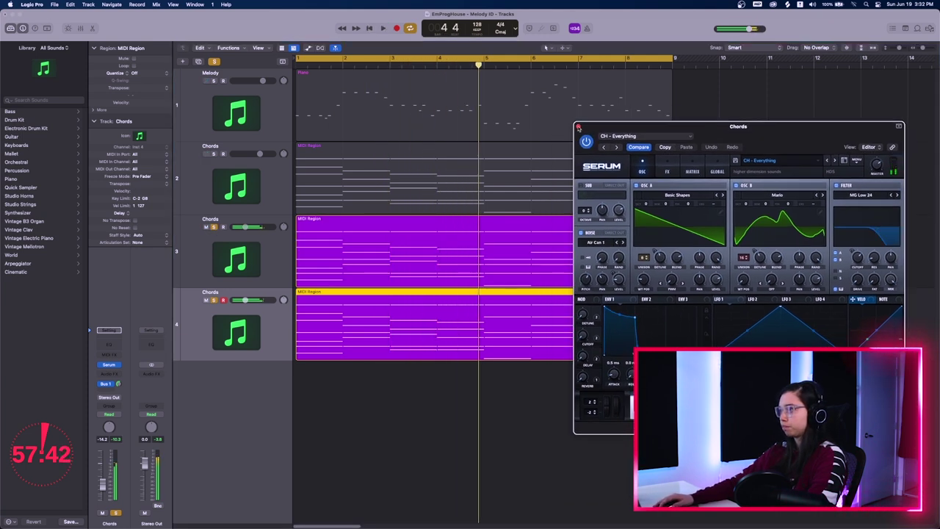
left_click(578, 127)
Step: Group the three Chords tracks into a Summing Stack
key("super+Up")
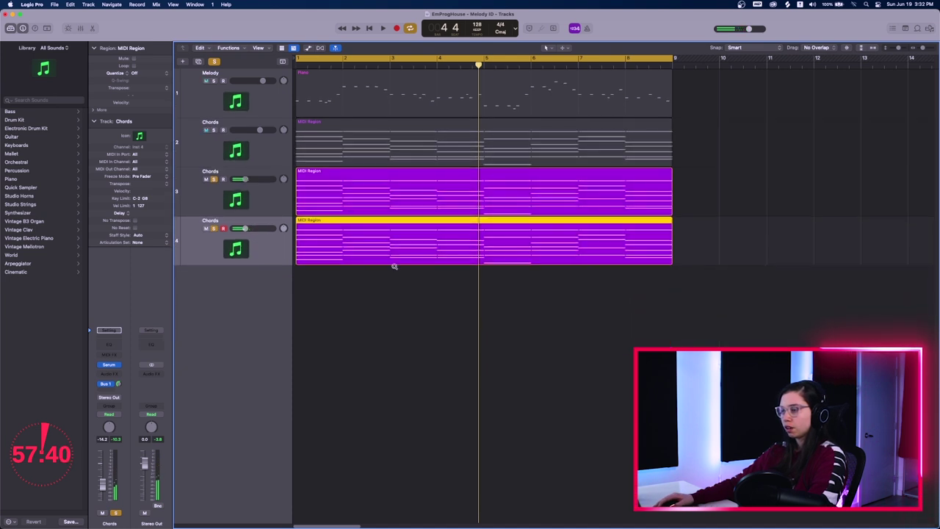
key("super+Down")
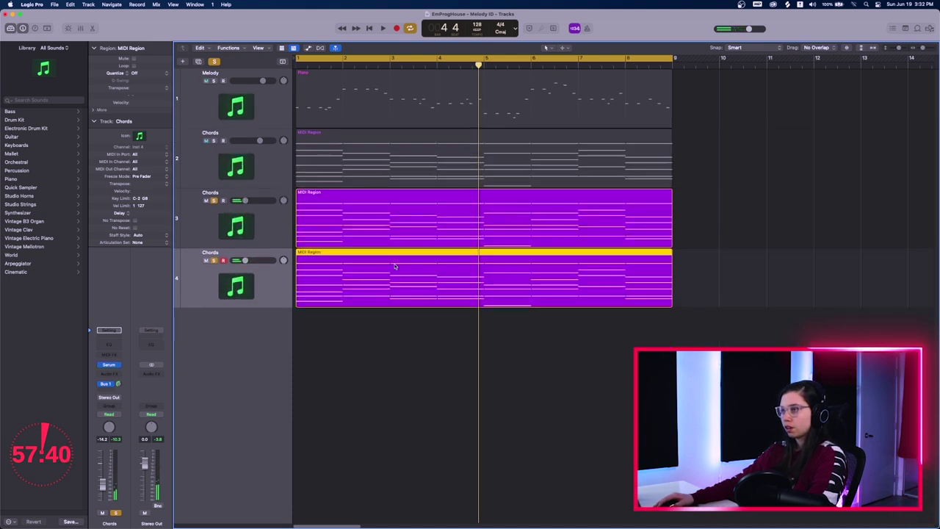
left_click(385, 332)
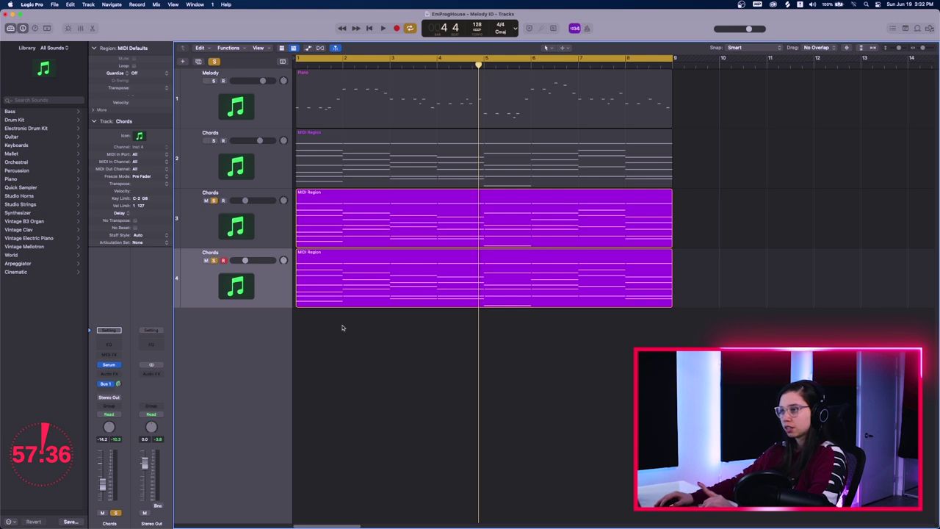
left_click(275, 173, "shift")
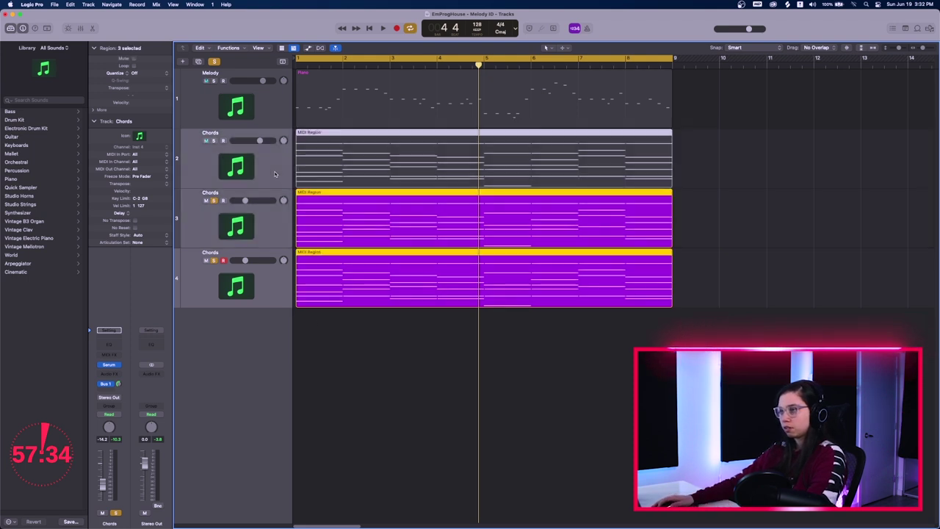
right_click(276, 174)
left_click(269, 172)
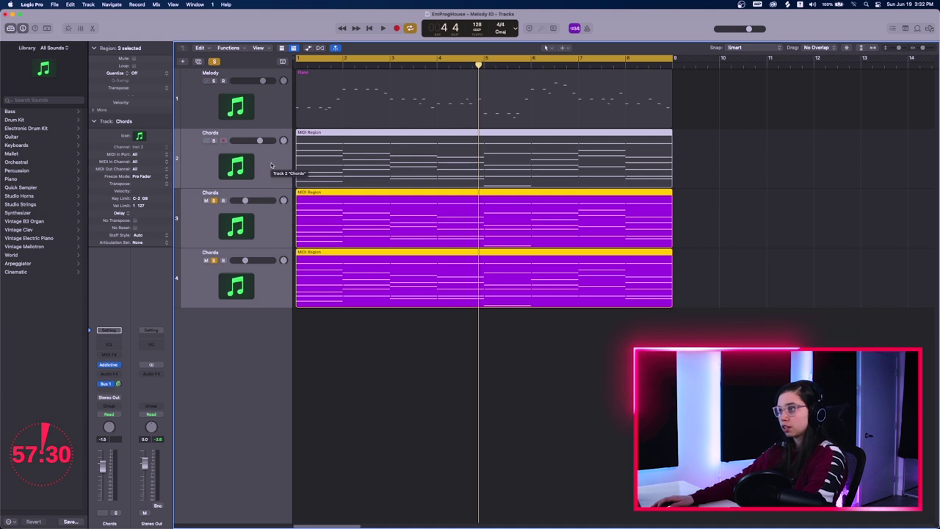
key("super+shift+d")
left_click(420, 252)
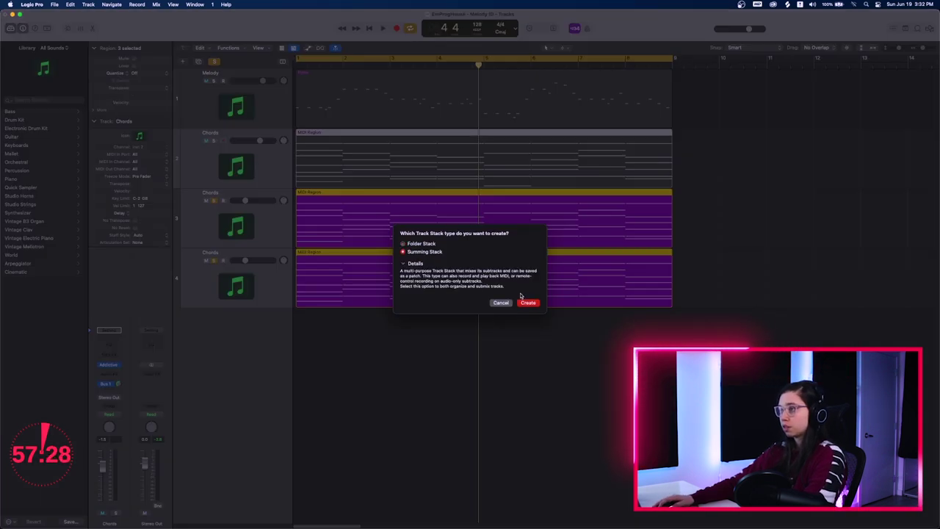
left_click(528, 302)
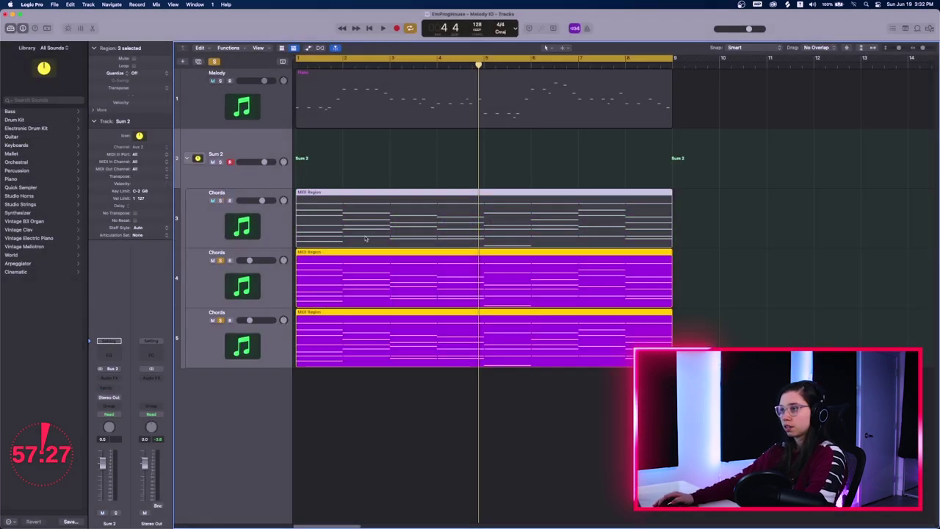
Step: Rename the summing stack CHORDS
double_click(218, 154)
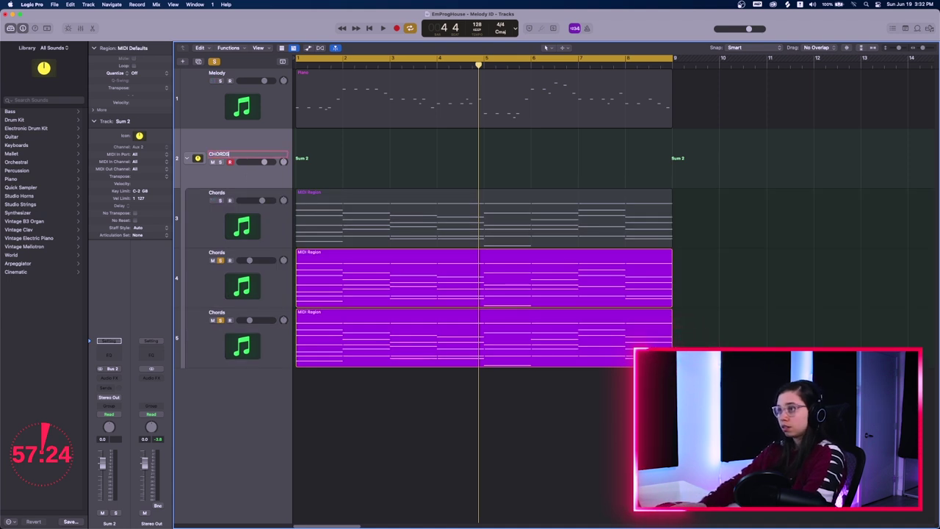
left_click(232, 254)
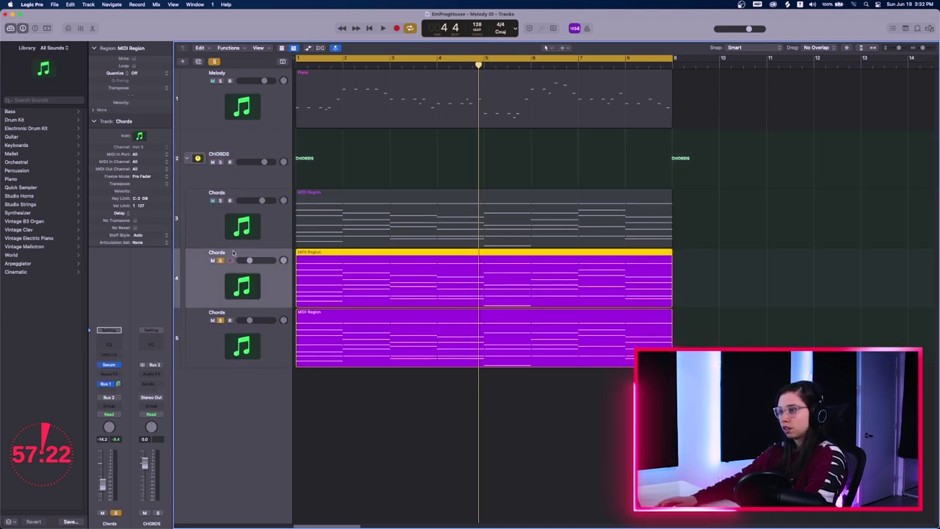
left_click(529, 412)
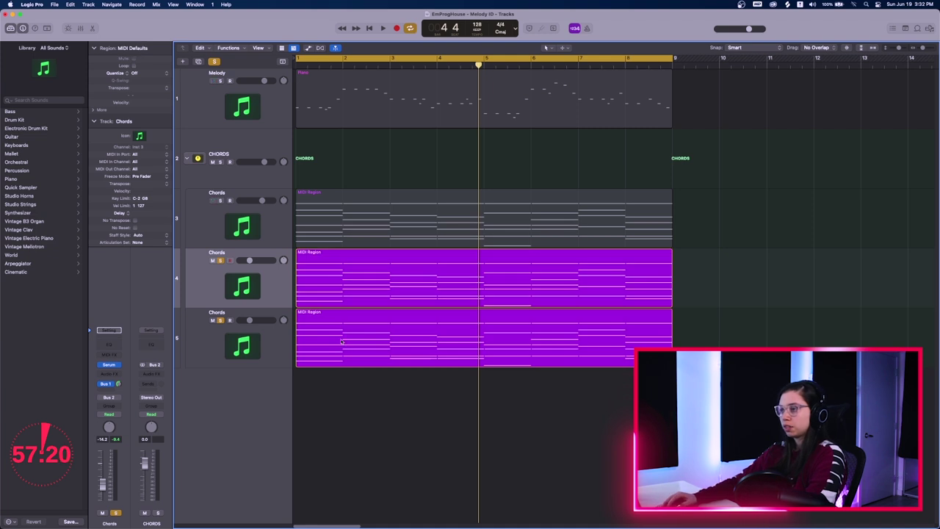
Step: Move one chords MIDI region onto the CHORDS stack track and delete the duplicate regions on the subtracks
left_click_drag(338, 273, 330, 179)
left_click_drag(401, 392, 360, 220)
key("Delete")
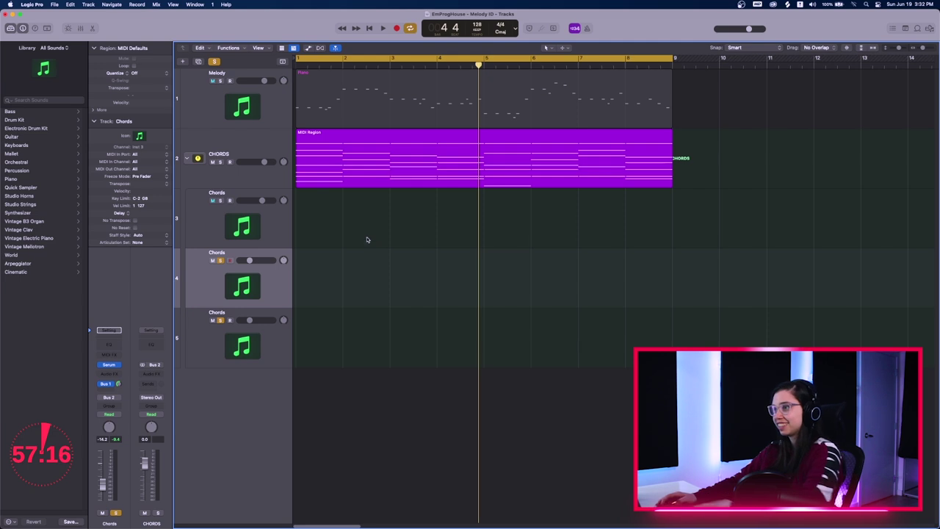
Step: Play the CHORDS stack and take the first Serum layer on track 4 out of solo
key("space")
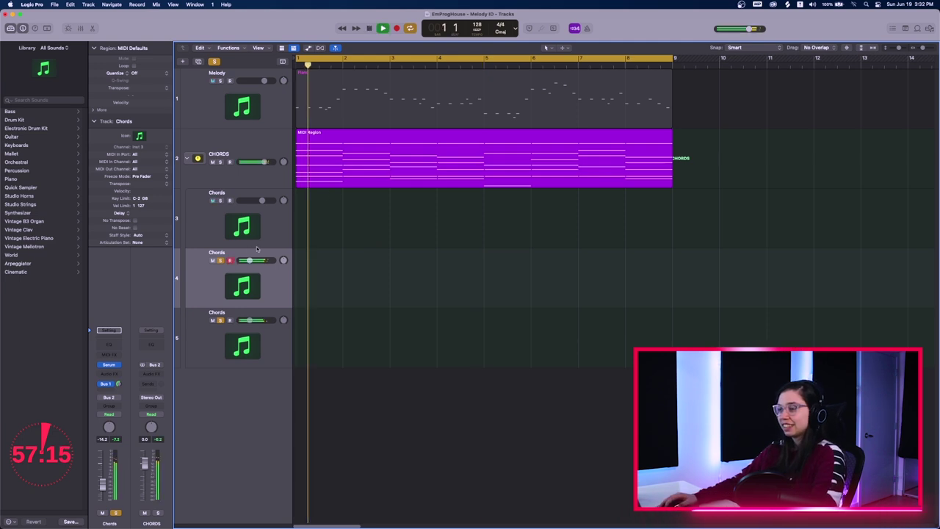
left_click(220, 260)
key("space")
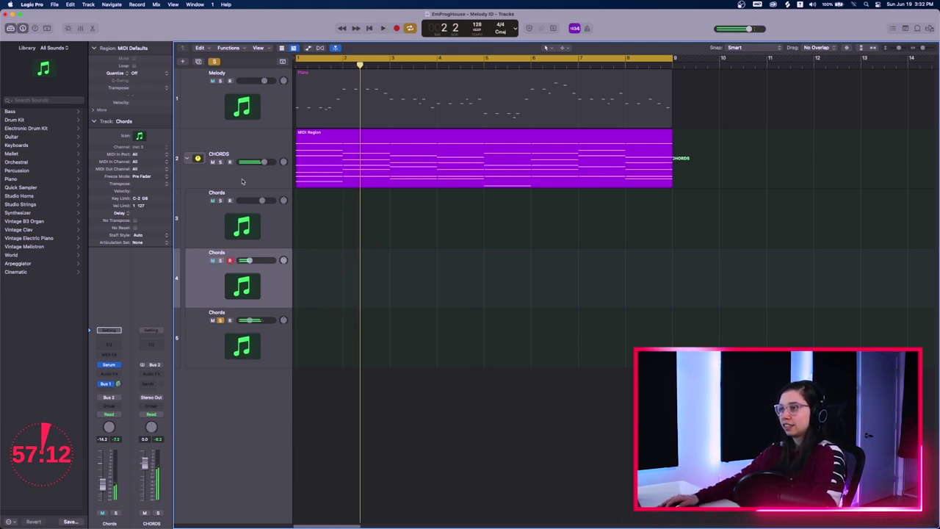
Step: Add a Channel EQ to the CHORDS stack and set its low cut to about 157 Hz during playback
left_click(242, 171)
left_click(114, 360)
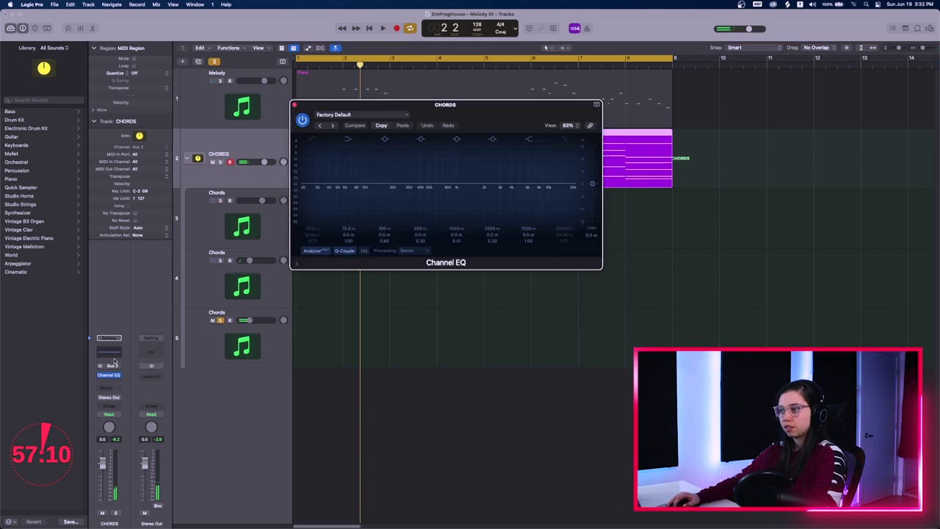
key("space")
left_click_drag(312, 183, 385, 193)
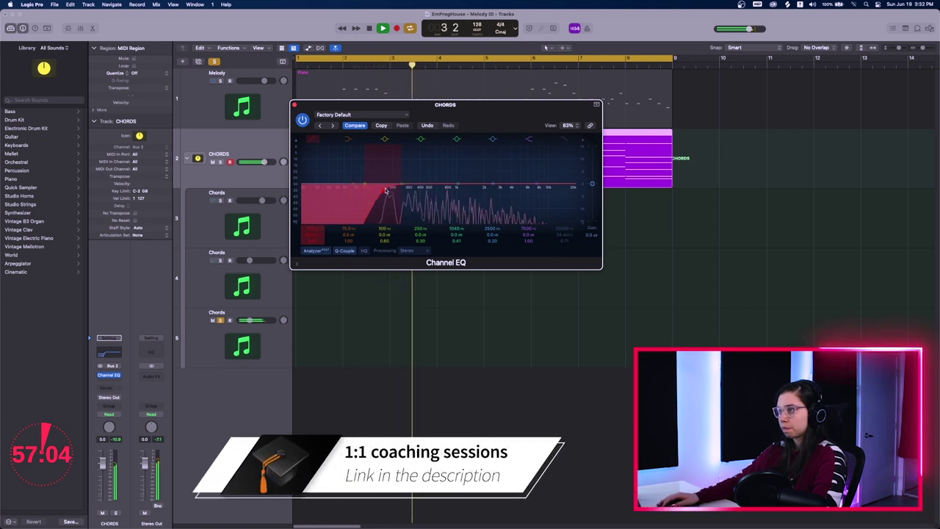
key("space")
Step: Enable the EQ's high cut and set it to about 15300 Hz
left_click(565, 139)
key("space")
left_click_drag(574, 192, 565, 195)
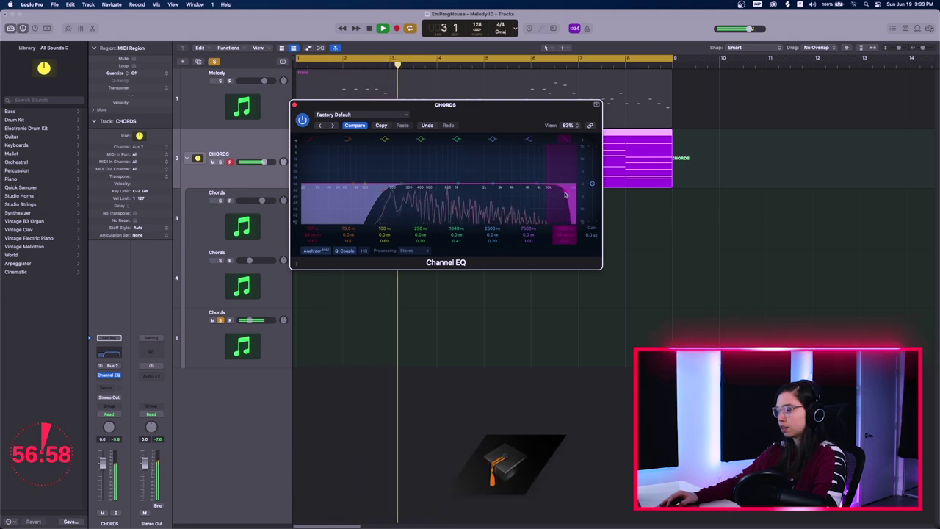
Step: Compare the chords with the Channel EQ bypassed and enabled, then stop playback and close the EQ
left_click(302, 119)
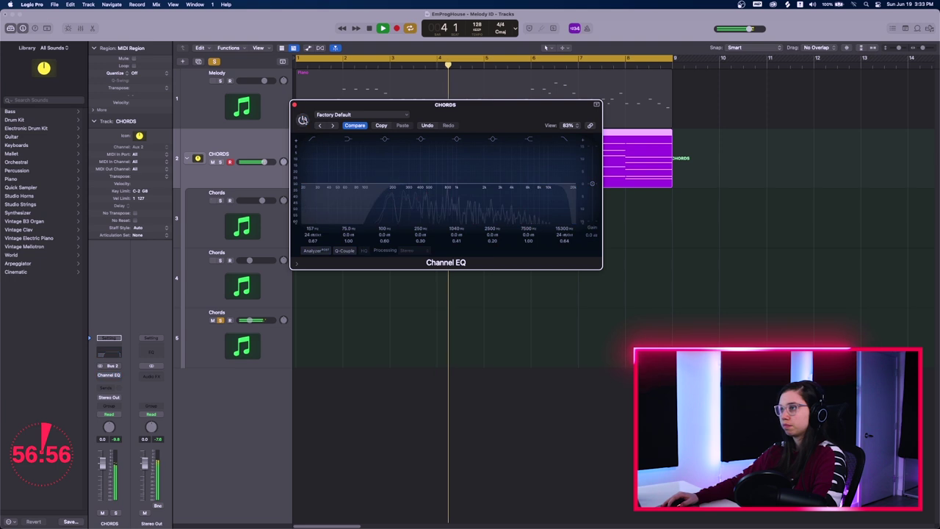
left_click(302, 120)
key("space")
left_click(294, 104)
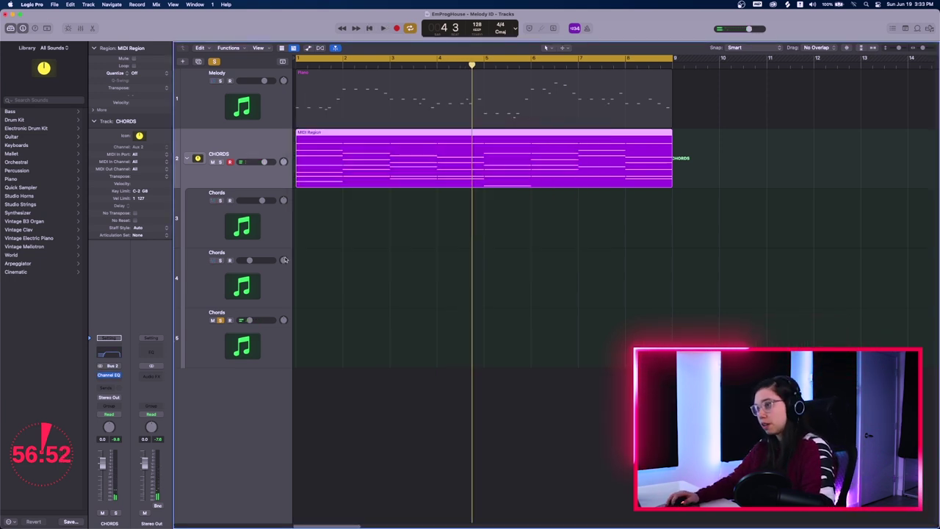
left_click(278, 225)
left_click(275, 287)
left_click(275, 331)
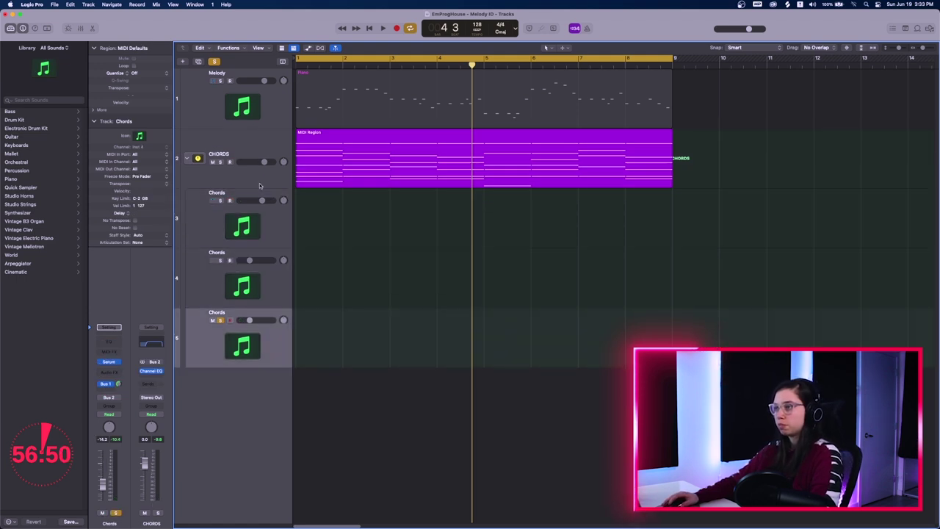
Step: Insert the Cableguys ShaperBox 2 plug-in after the Channel EQ on the CHORDS stack
left_click(259, 179)
left_click(116, 381)
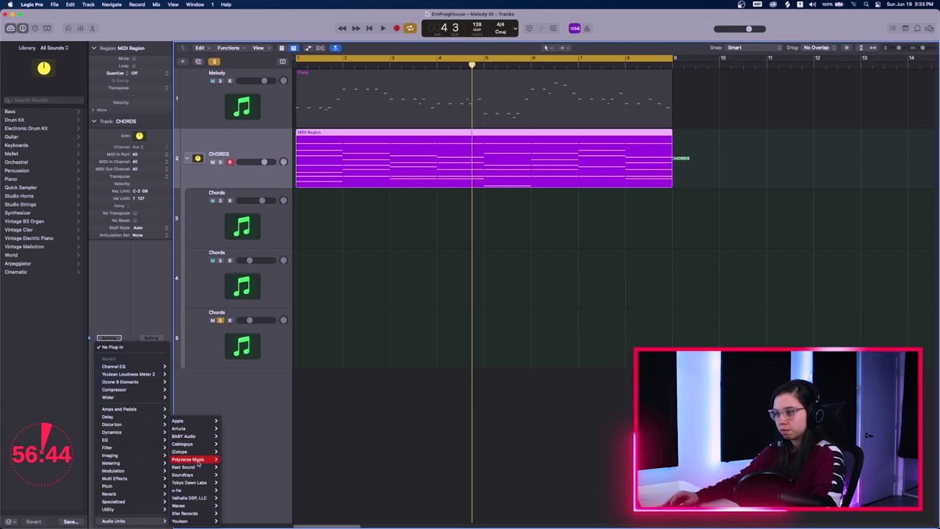
mouse_move(192, 444)
left_click(269, 452)
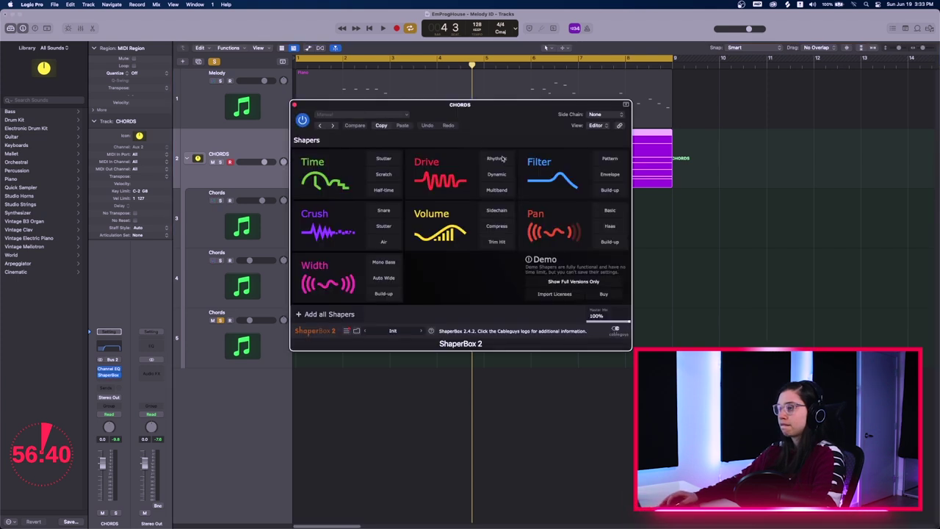
Step: Add the Volume shaper in ShaperBox 2 and apply the smooth S-shaped Sidechain preset curve
left_click(476, 285)
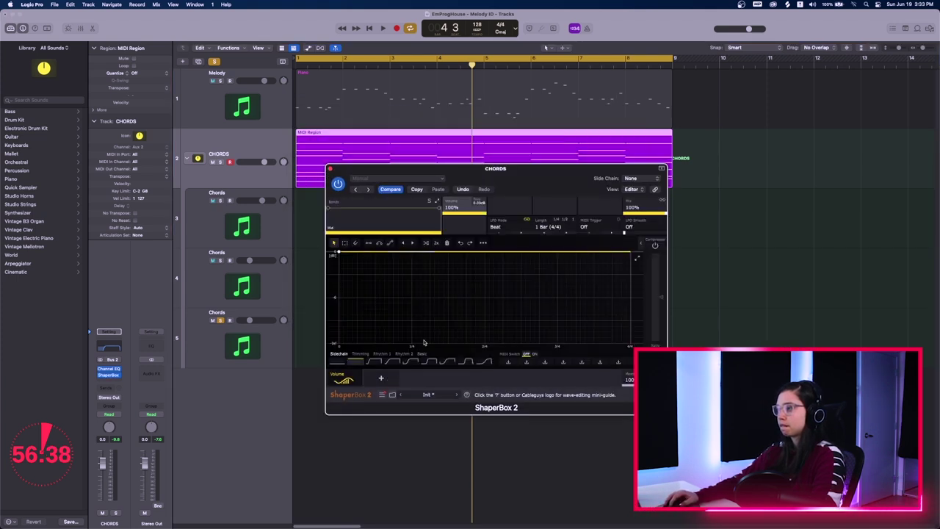
left_click(392, 362)
left_click(410, 361)
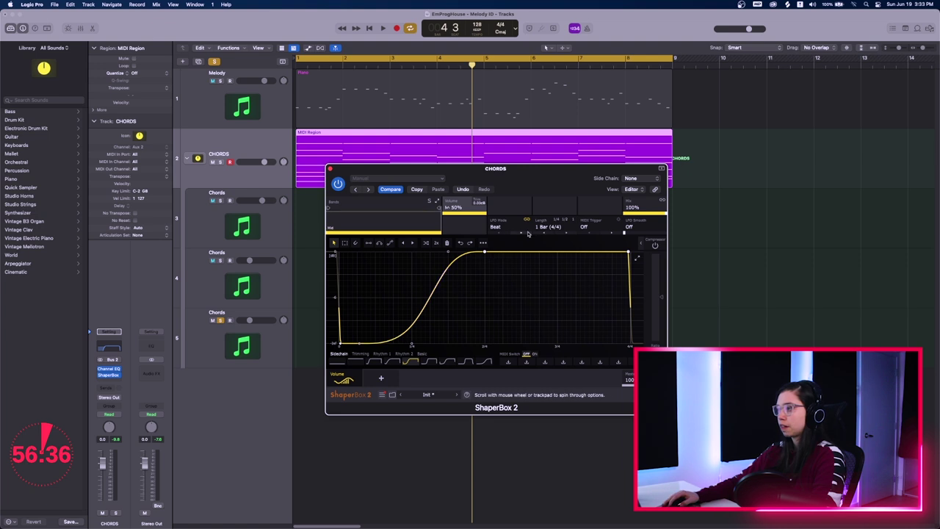
Step: Set the volume curve's length to 1/4 and play the chords with the sidechain effect
left_click(555, 227)
left_click(544, 309)
key("space")
left_click_drag(553, 178, 574, 181)
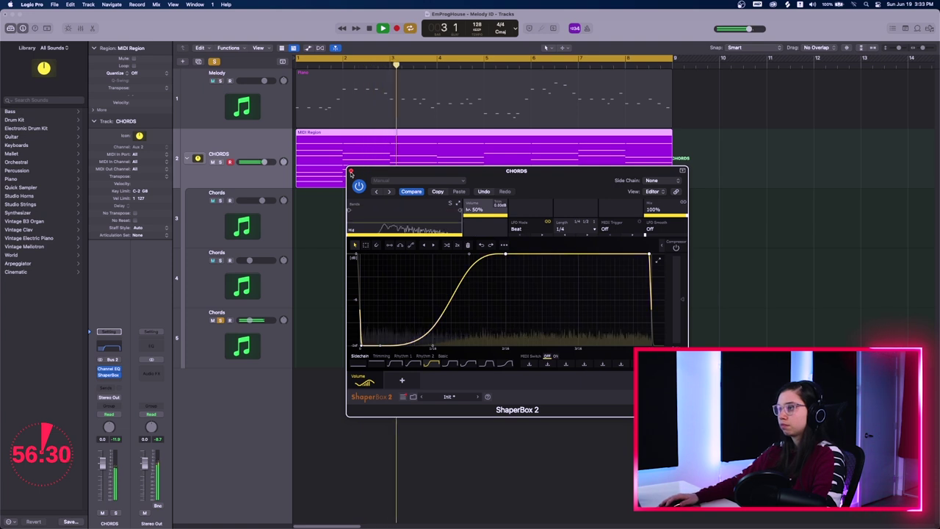
Step: Close ShaperBox 2 and compare the Chords layers on tracks 4 and 5 by soloing each one during playback
left_click(351, 172)
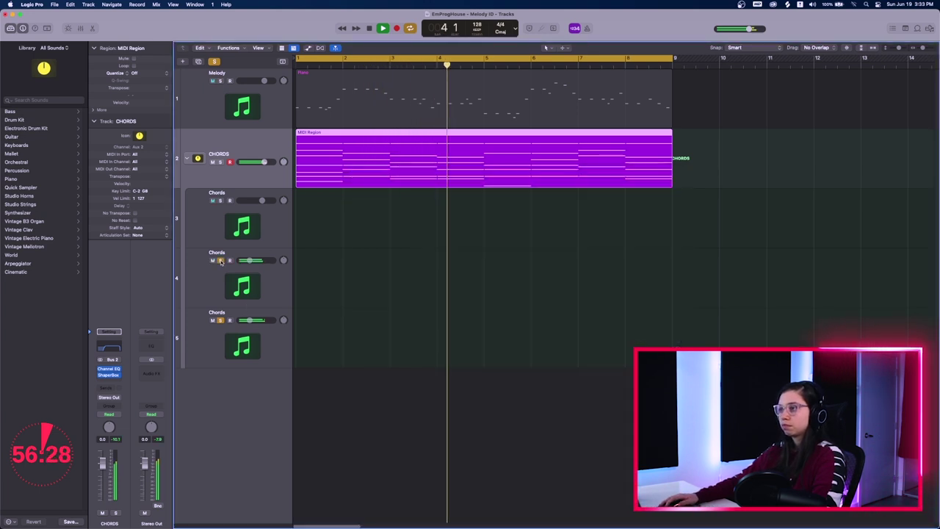
left_click(220, 320)
key("space")
left_click(210, 296)
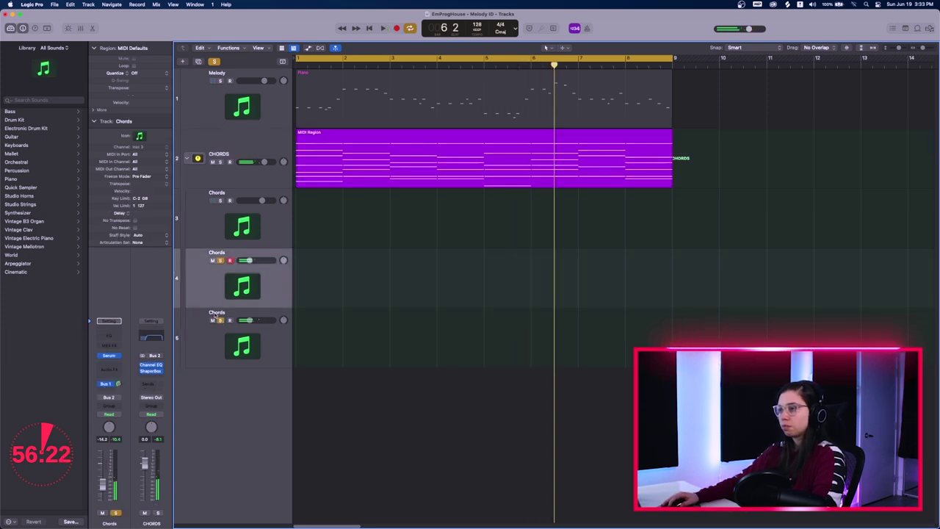
left_click(220, 321)
key("space")
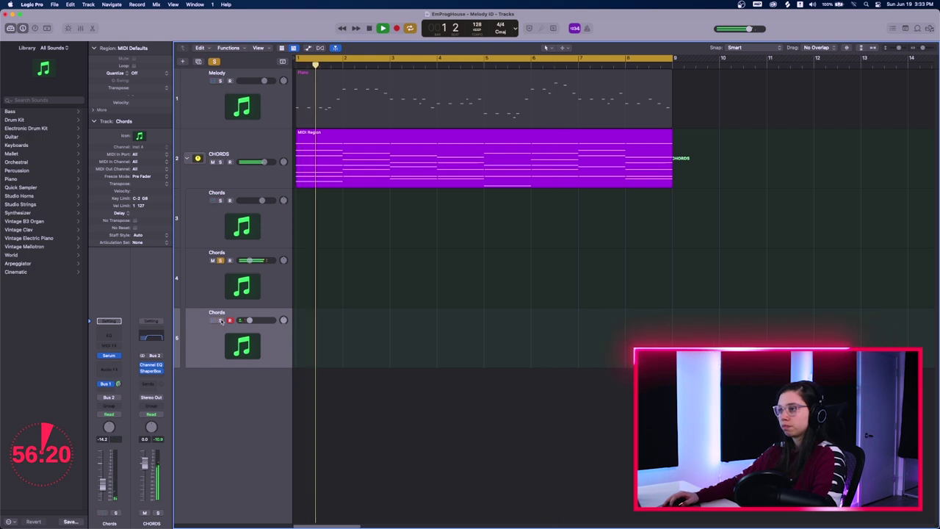
left_click(220, 321)
key("space")
left_click(220, 261)
key("space")
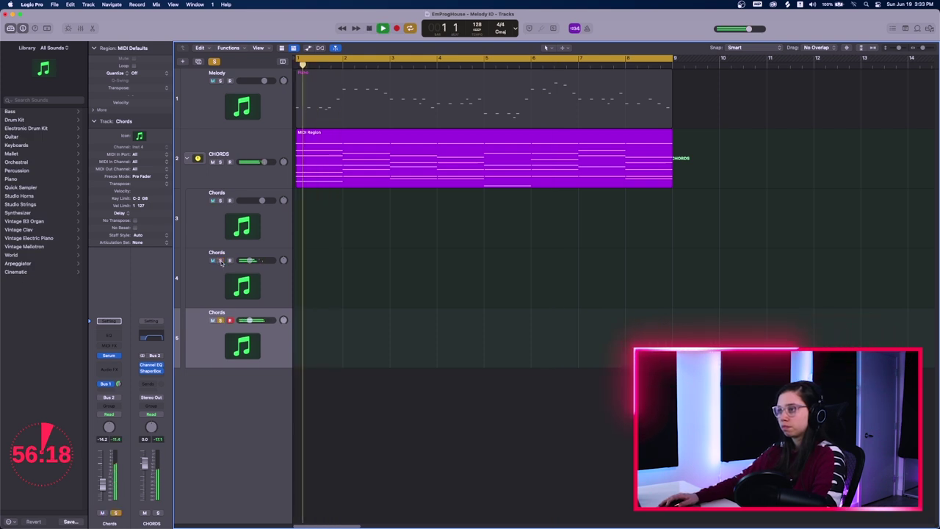
Step: Stop playback and delete the middle Chords layer on track 4 of the stack
key("space")
left_click(209, 285)
key("super+BackSpace")
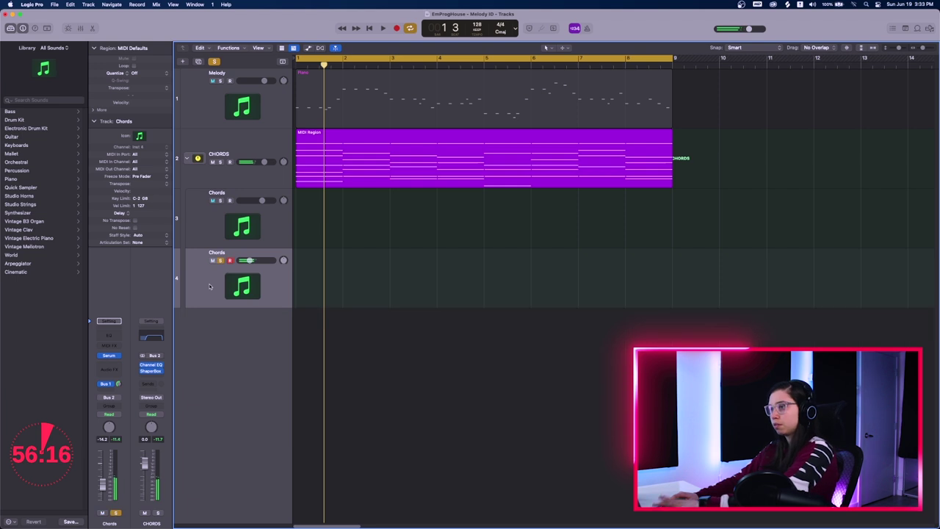
Step: Solo the two remaining Chords layers together and balance them during playback, lowering track 4 to about -17 dB and reducing track 3
left_click(220, 200)
key("space")
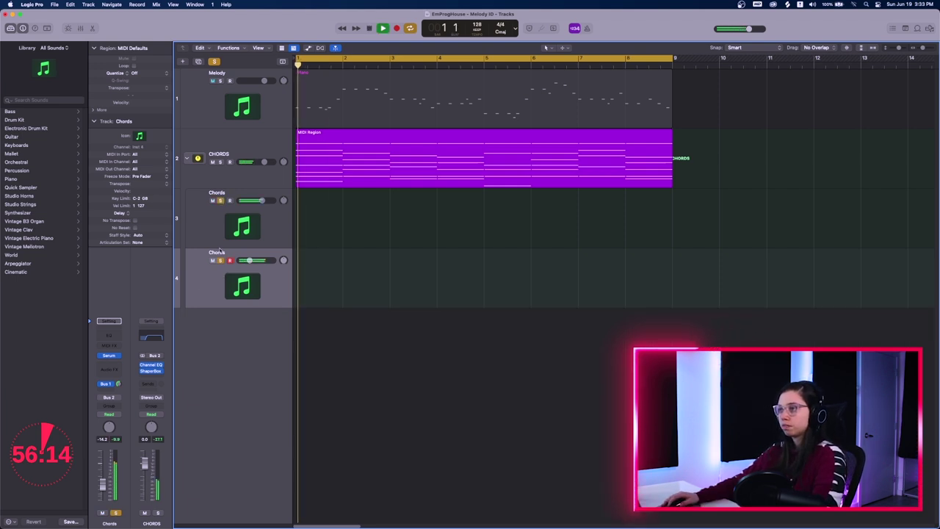
left_click_drag(249, 261, 248, 261)
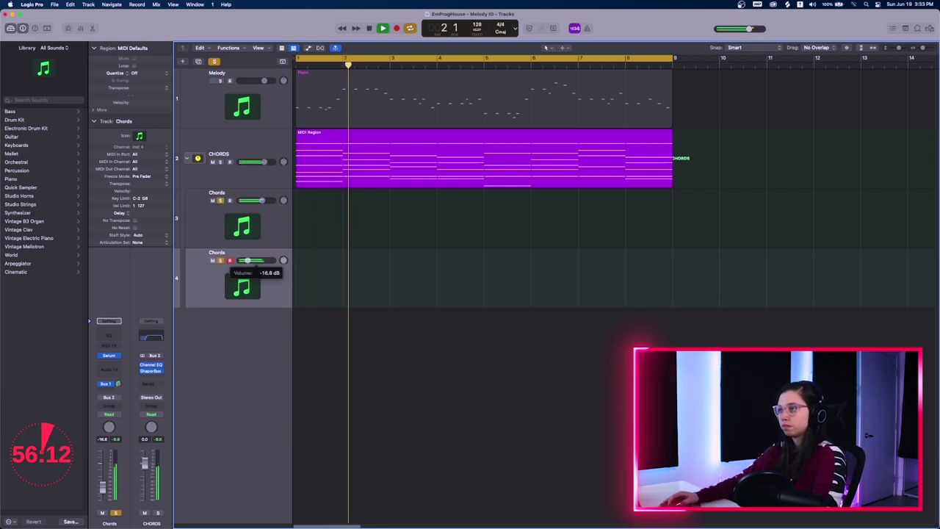
left_click_drag(262, 200, 254, 201)
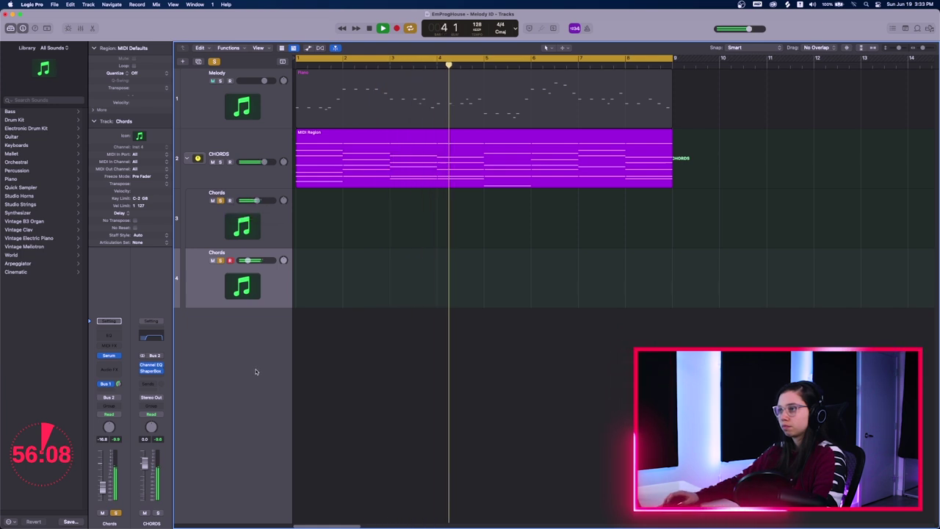
key("space")
key("super+Up")
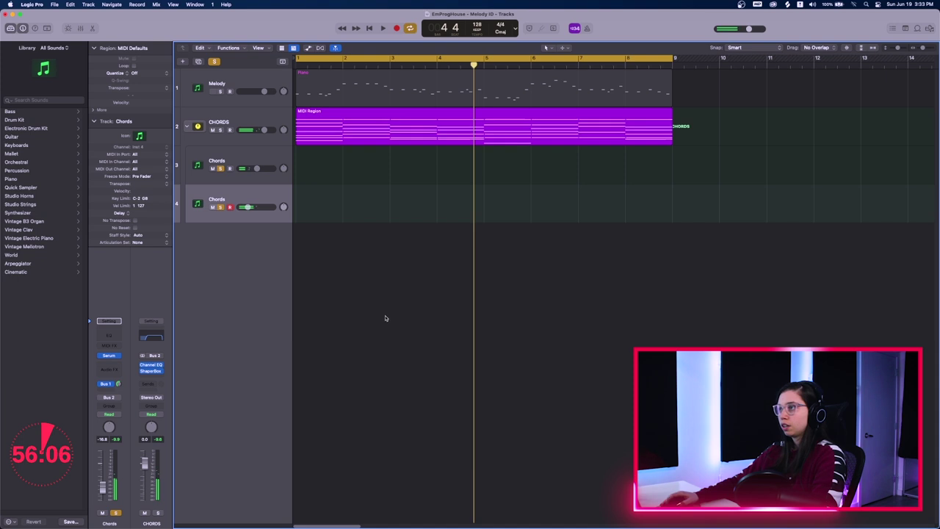
Step: Open the All Files browser and go to the Ultrasonic - Kicks folder in 01_SAMPLES on WD My Passport Mac
left_click(930, 29)
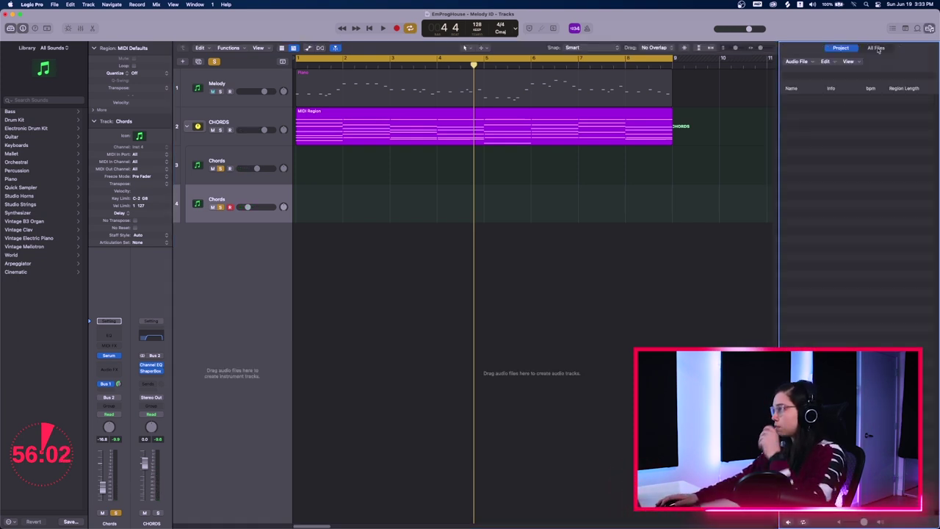
left_click(877, 47)
left_click(842, 63)
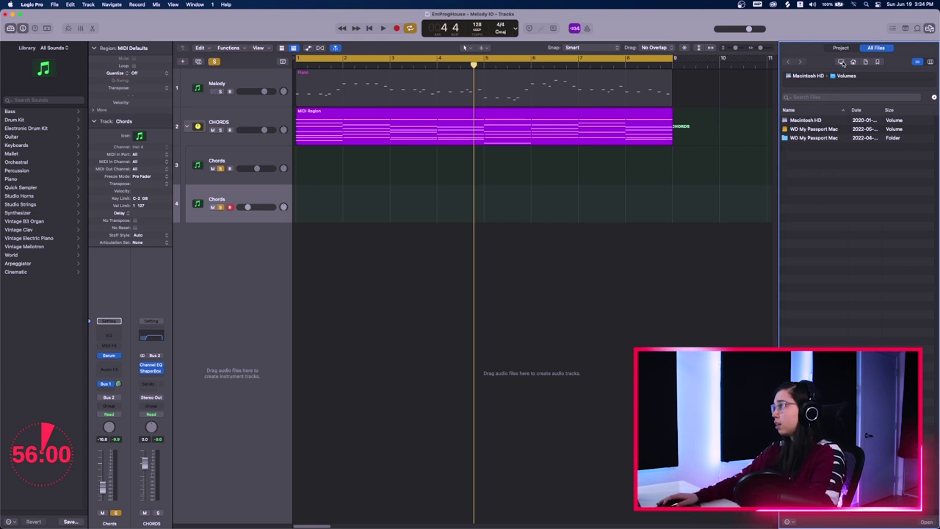
left_click(817, 129)
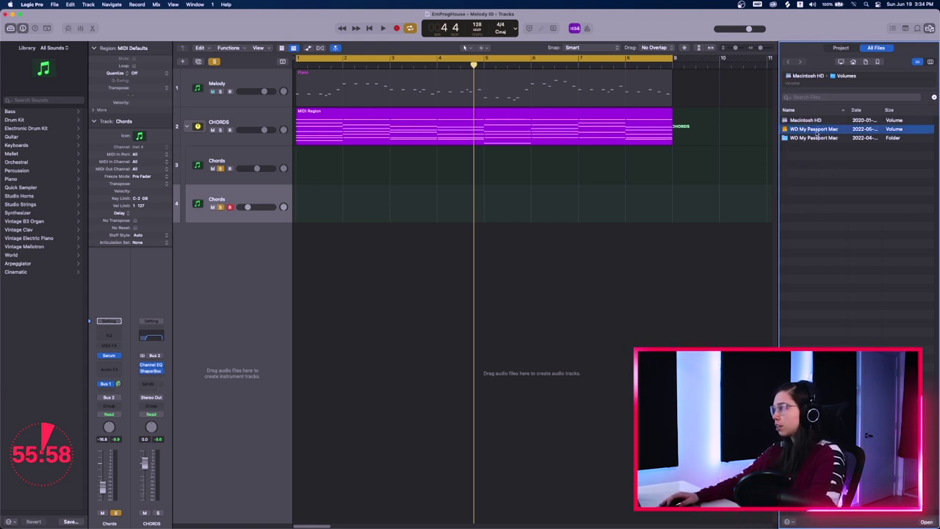
double_click(817, 129)
double_click(815, 131)
scroll(819, 310, "down", 5)
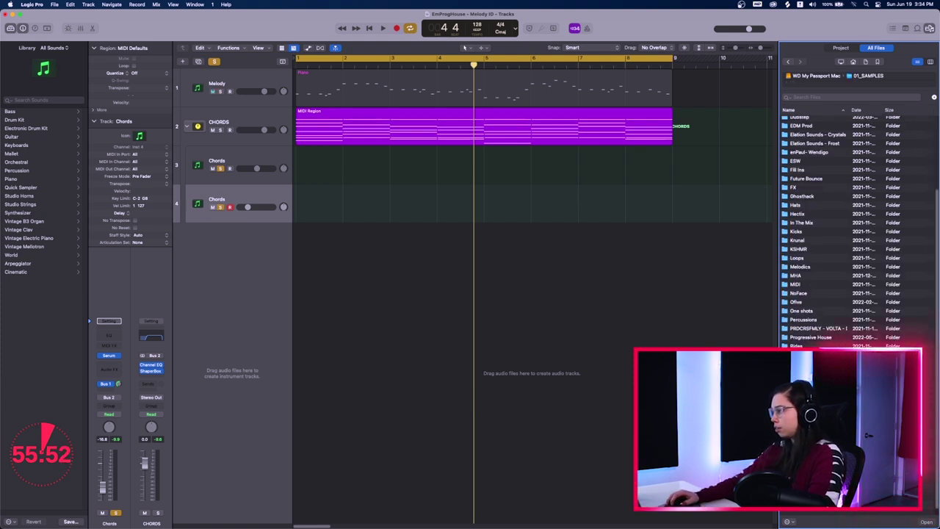
double_click(823, 452)
double_click(815, 172)
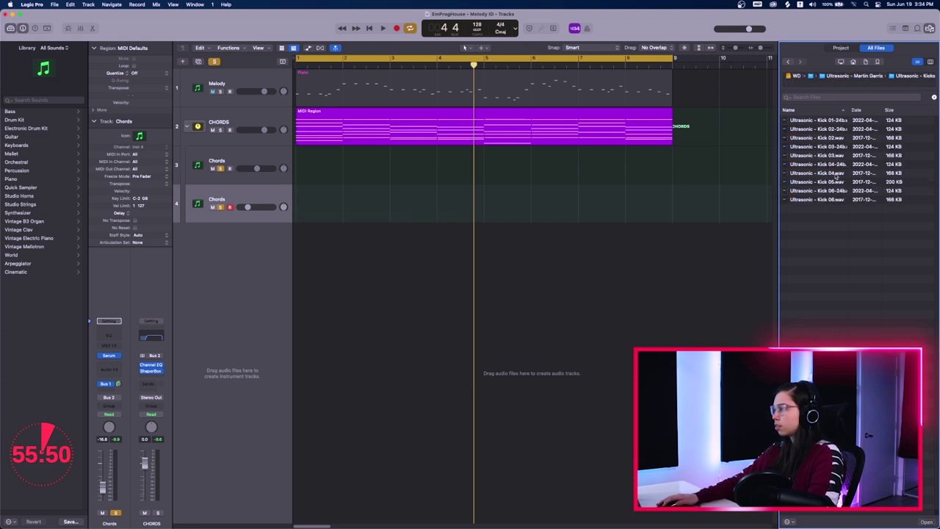
Step: Audition and compare the Ultrasonic kick samples in the folder
left_click(841, 121)
left_click(843, 130)
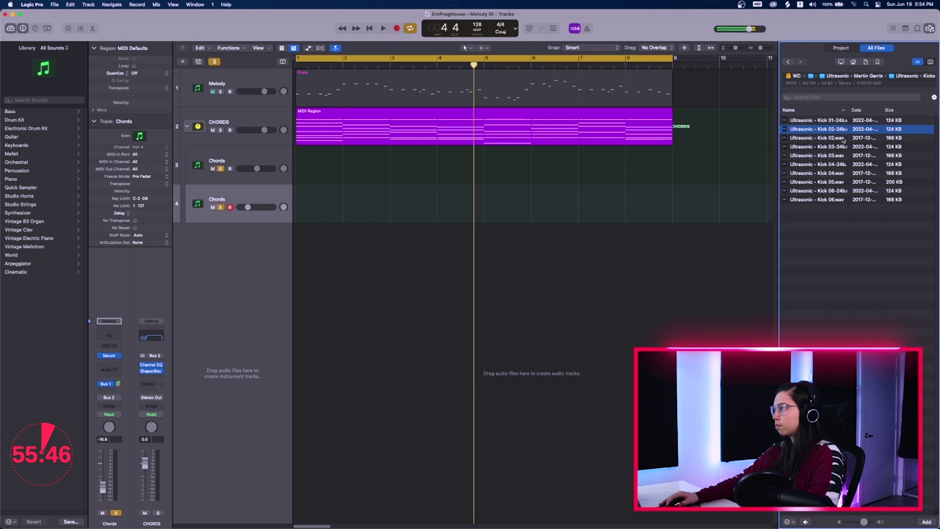
left_click(843, 139)
left_click(847, 146)
left_click(850, 156)
left_click(855, 163)
key("Down")
key("Down")
key("Down")
key("Down")
key("Up")
left_click(842, 129)
left_click(840, 121)
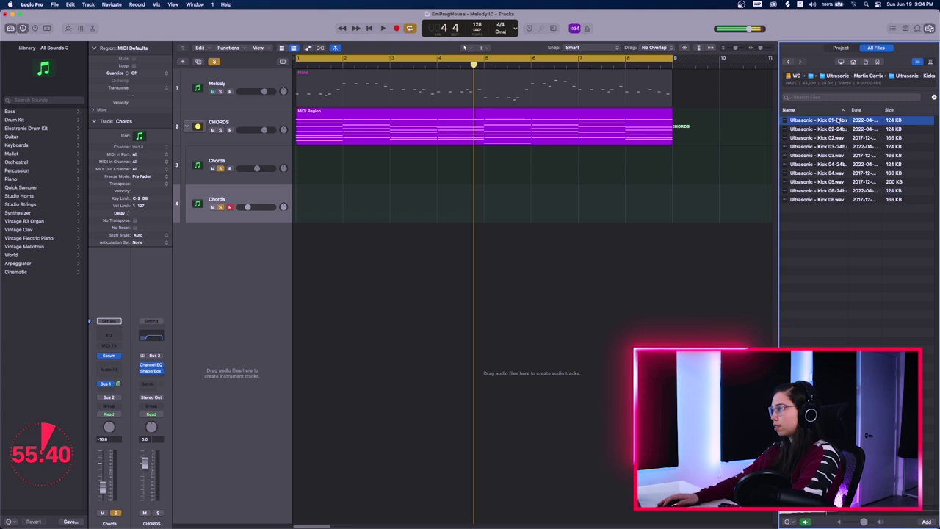
left_click(846, 128)
left_click(844, 121)
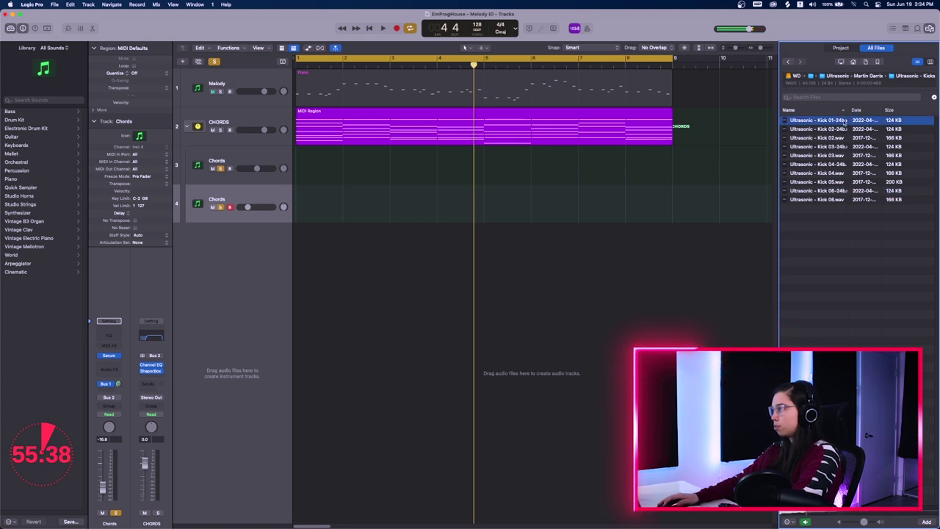
left_click(841, 156)
key("Up")
key("Up")
key("Up")
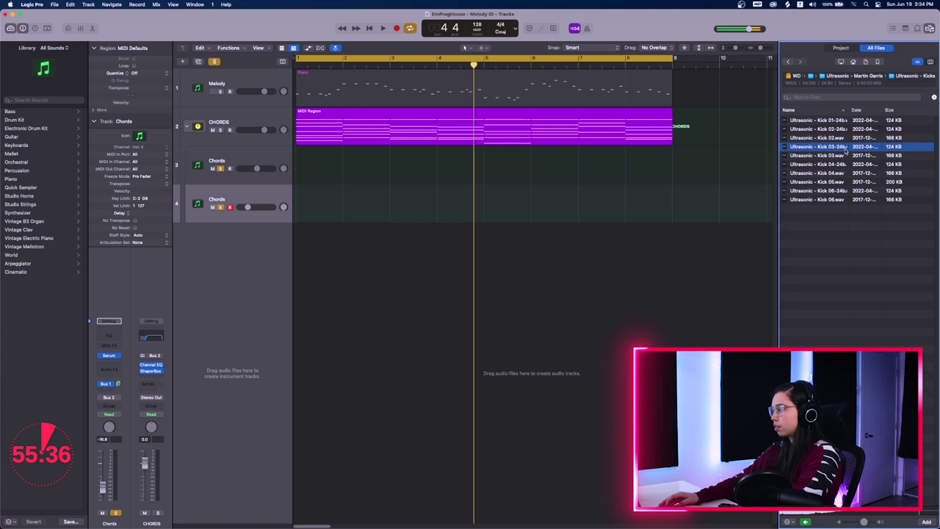
left_click(838, 122)
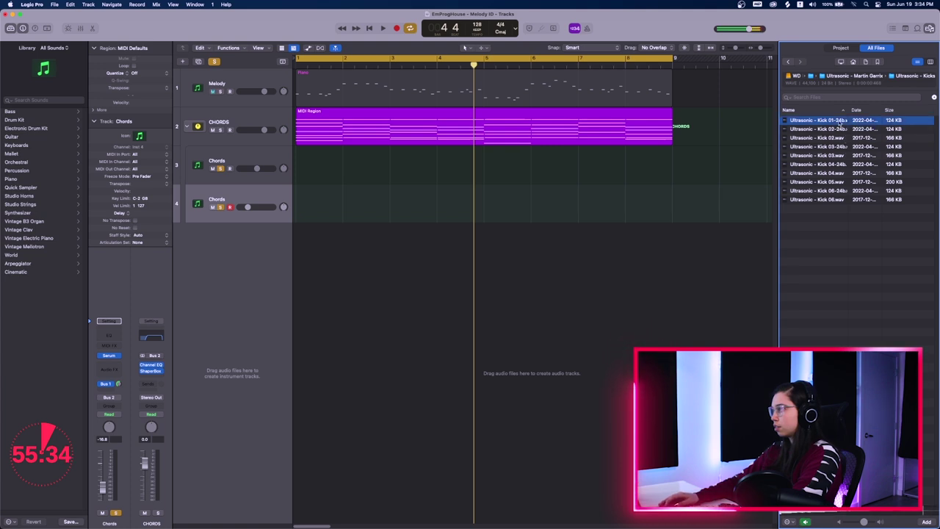
Step: Return to 01_SAMPLES and open the Stickz PHT kicks folder inside the Stickz Progressive House toolkit
left_click(872, 75)
left_click(864, 78)
scroll(856, 220, "down", 3)
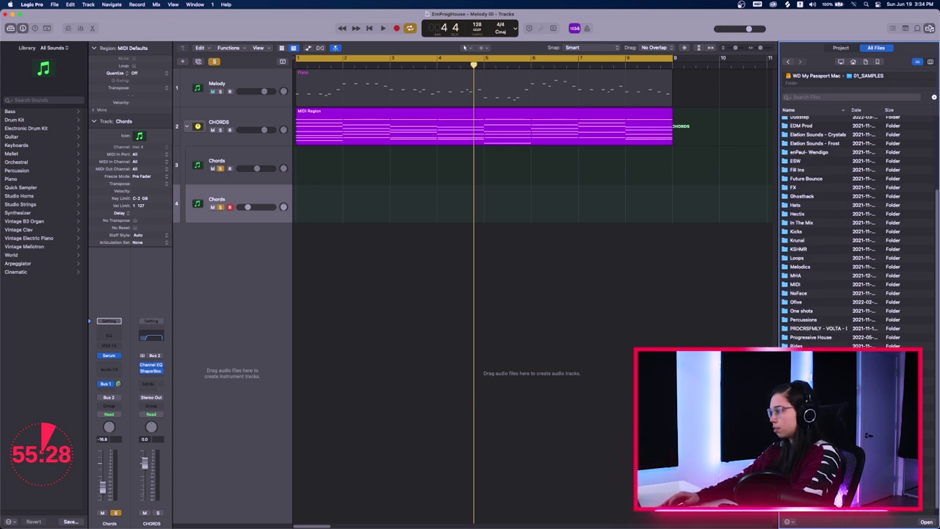
double_click(815, 426)
double_click(818, 165)
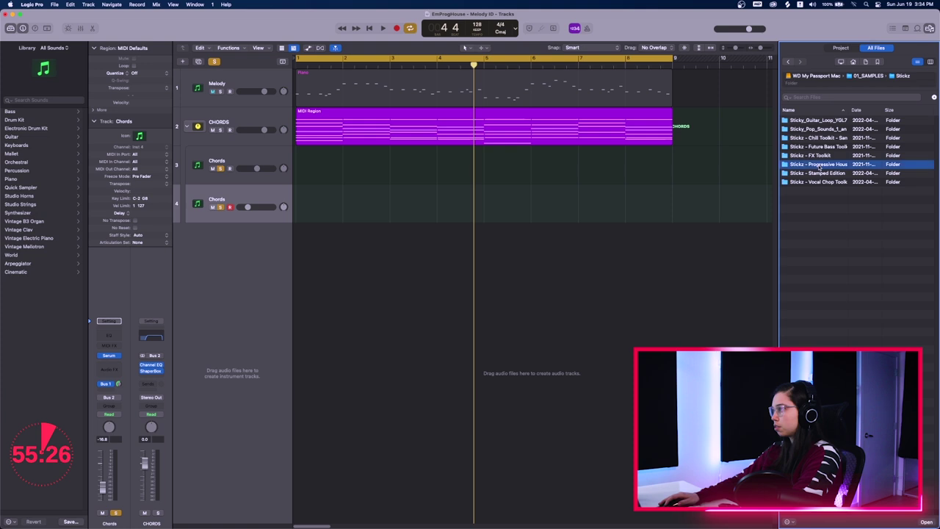
double_click(830, 156)
Step: Audition the Stickz PHT kick samples, widening the name column to read their keys
left_click(831, 120)
key("Down")
key("Down")
key("Down")
key("Down")
key("Down")
key("Down")
key("Down")
key("Down")
key("Down")
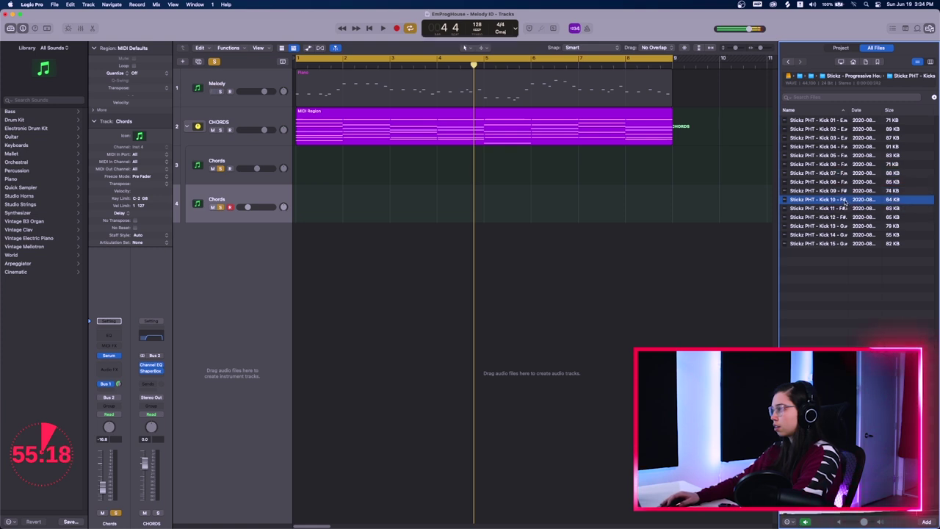
left_click_drag(847, 110, 876, 122)
key("Down")
key("Down")
key("Down")
key("Down")
key("Down")
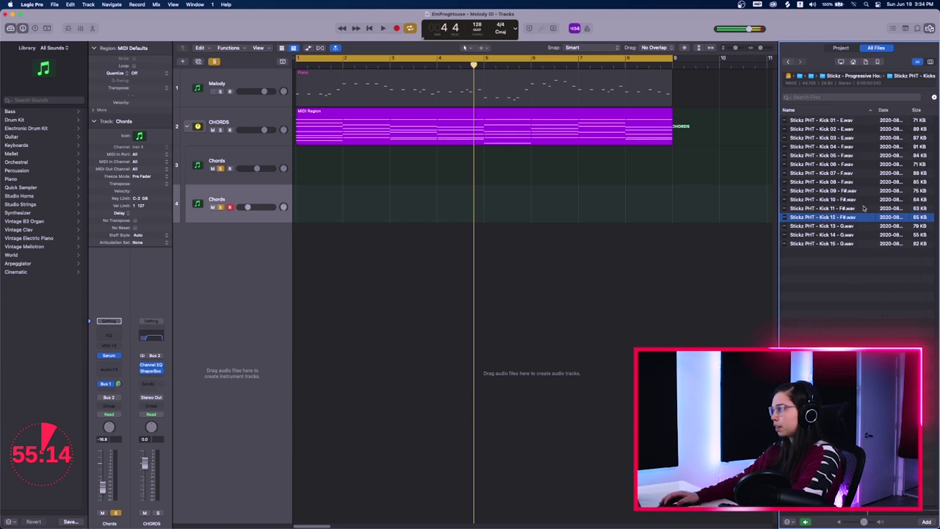
key("Up")
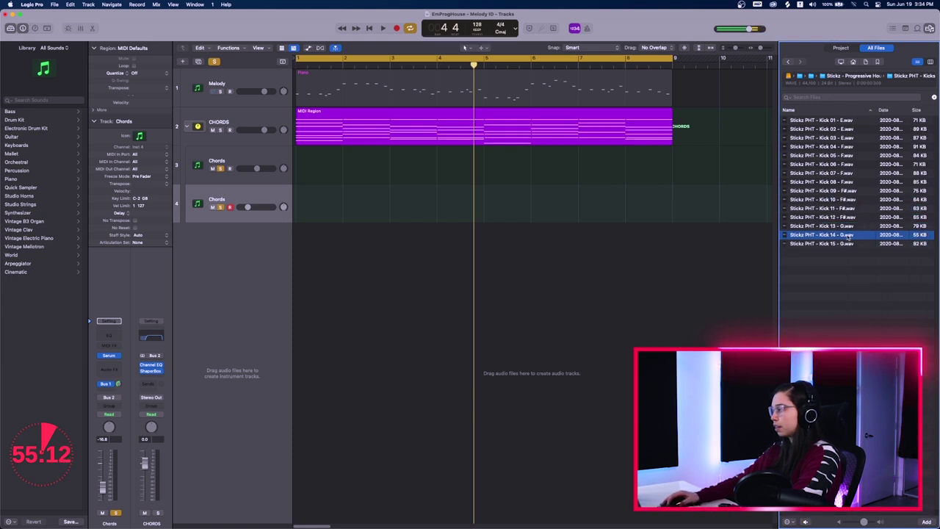
Step: Add Stickz PHT - Kick 14 - G.wav at bar 1 on a new audio track and inspect its length against the grid
left_click_drag(849, 237, 302, 253)
left_click(299, 66)
scroll(311, 250, "up", 10)
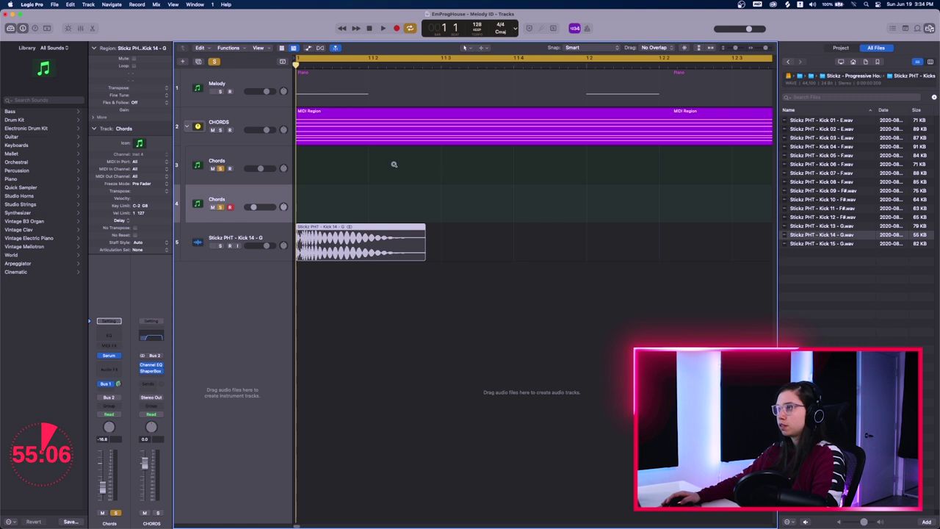
scroll(395, 164, "down", 5)
left_click(333, 65)
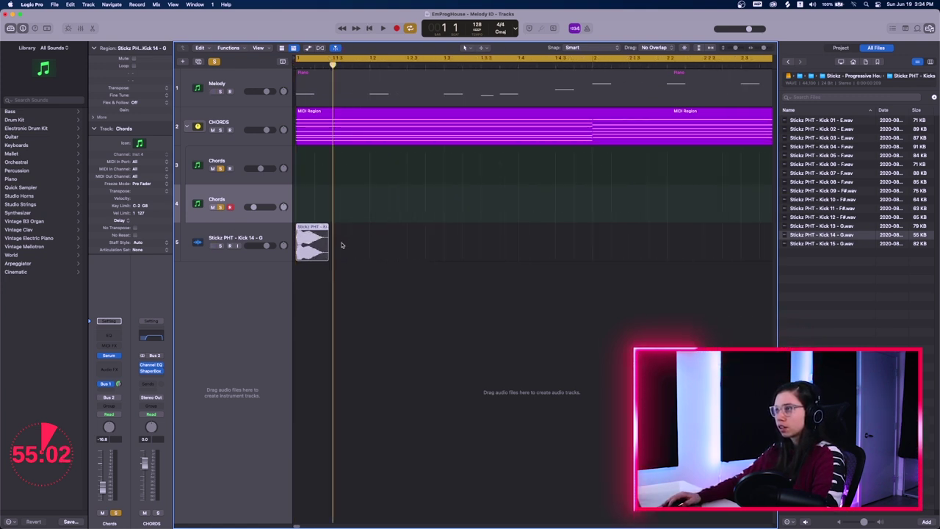
left_click_drag(326, 259, 327, 252)
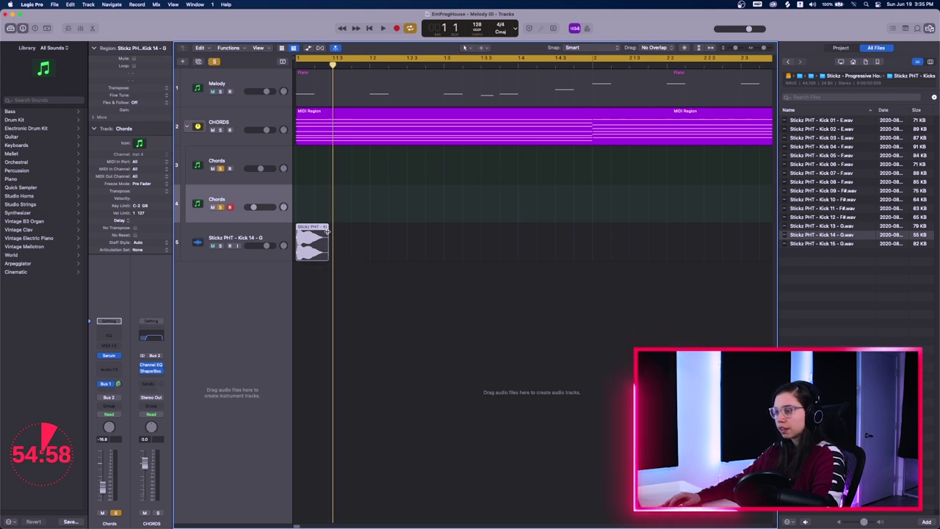
Step: Duplicate the kick into eight eighth-note hits across bar 1 and play them soloed with the chords
left_click(346, 241)
left_click_drag(307, 249, 384, 251)
mouse_move(505, 239)
left_mouse_down()
mouse_move(451, 251)
mouse_move(314, 252)
mouse_move(491, 252)
mouse_move(466, 252)
left_mouse_up()
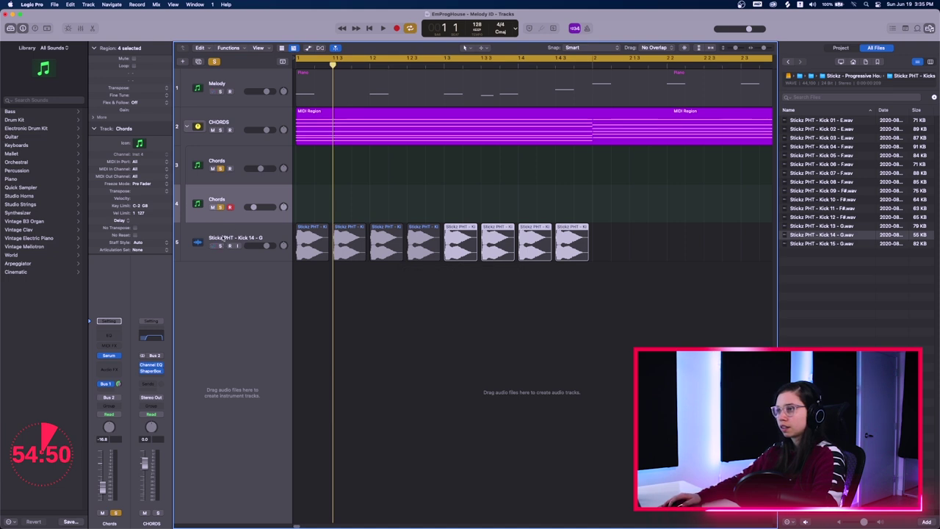
key("space")
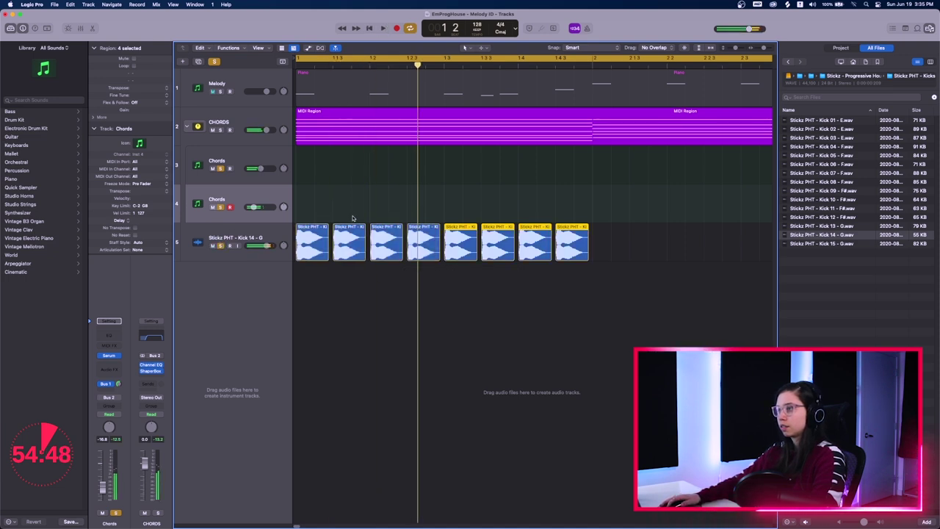
Step: Delete every second kick in bar 1, leaving one kick on each beat
left_click(352, 229)
key("Delete")
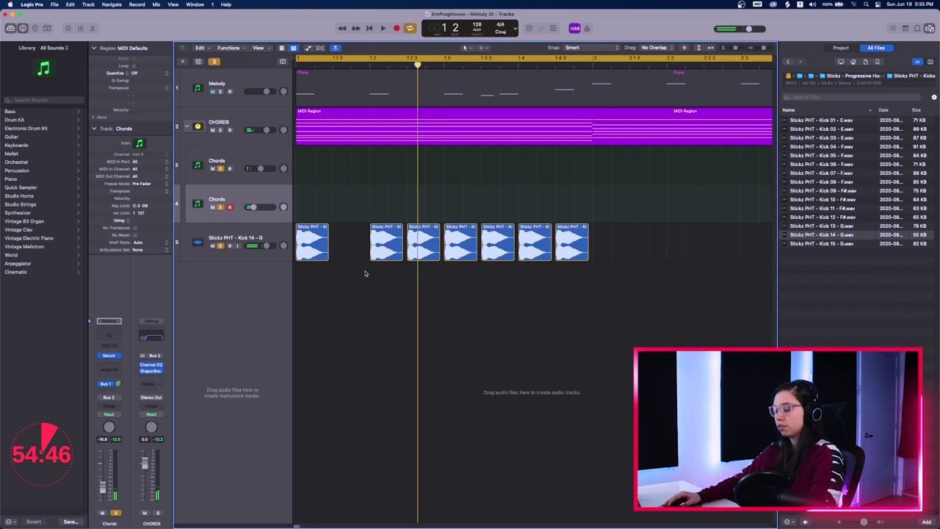
key("super+Left")
key("super+Left")
left_click(348, 230)
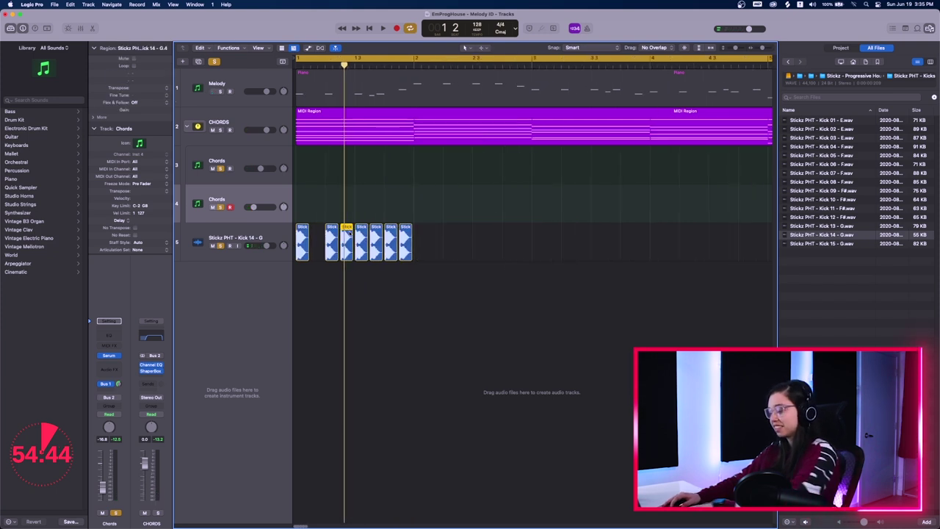
key("Delete")
left_click(377, 242)
key("Delete")
left_click(406, 250)
key("Delete")
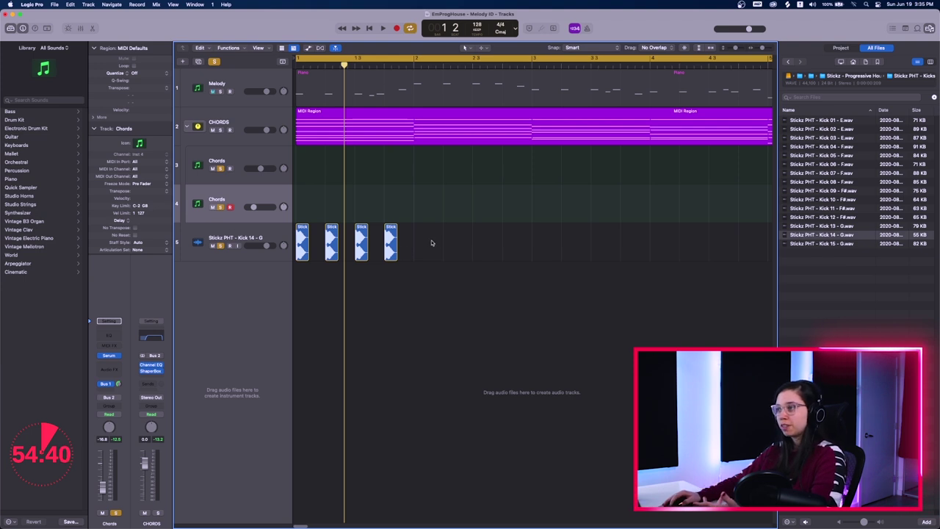
Step: Copy the four kicks of bar 1 to bar 2 and play them with the chords
left_click_drag(432, 243, 293, 258)
key("super+Left")
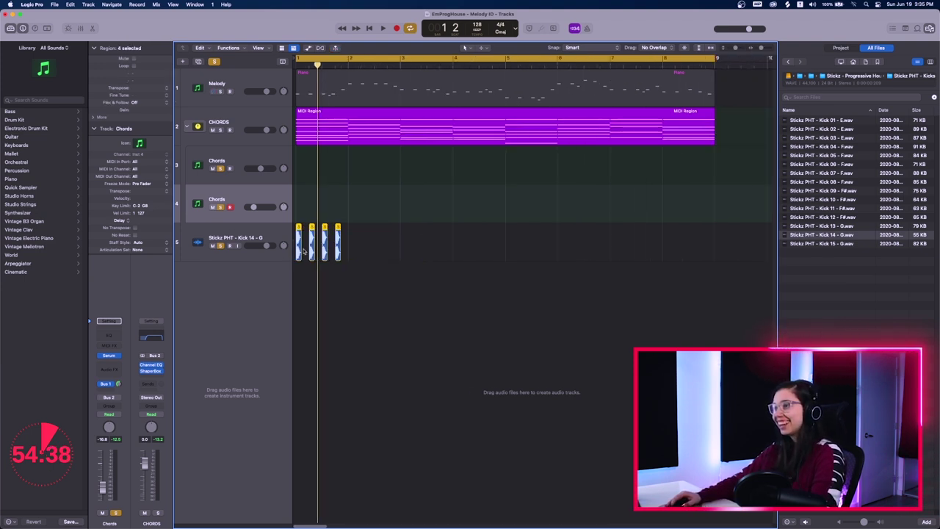
left_click_drag(298, 250, 351, 250)
left_click(375, 290)
key("space")
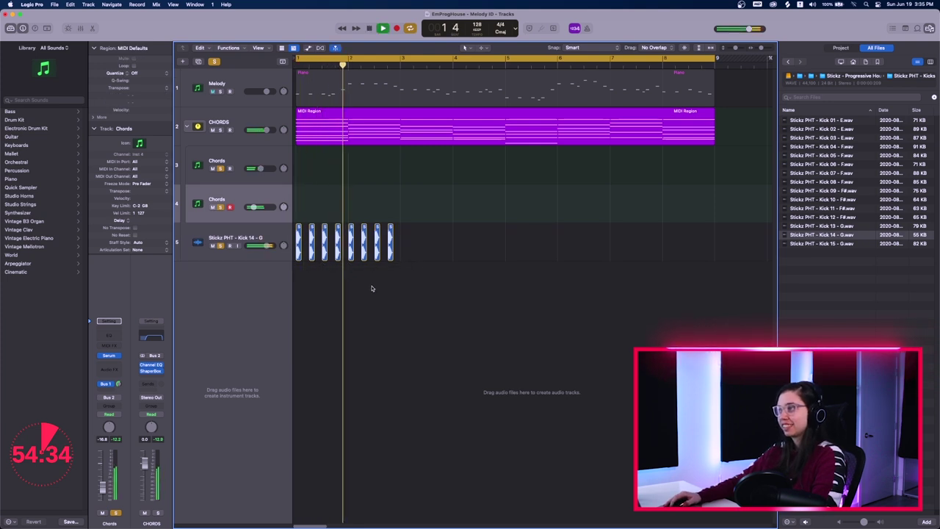
Step: Stop playback and delete all kick regions from the Stickz PHT - Kick 14 - G track
key("space")
left_click_drag(449, 272, 294, 242)
key("Delete")
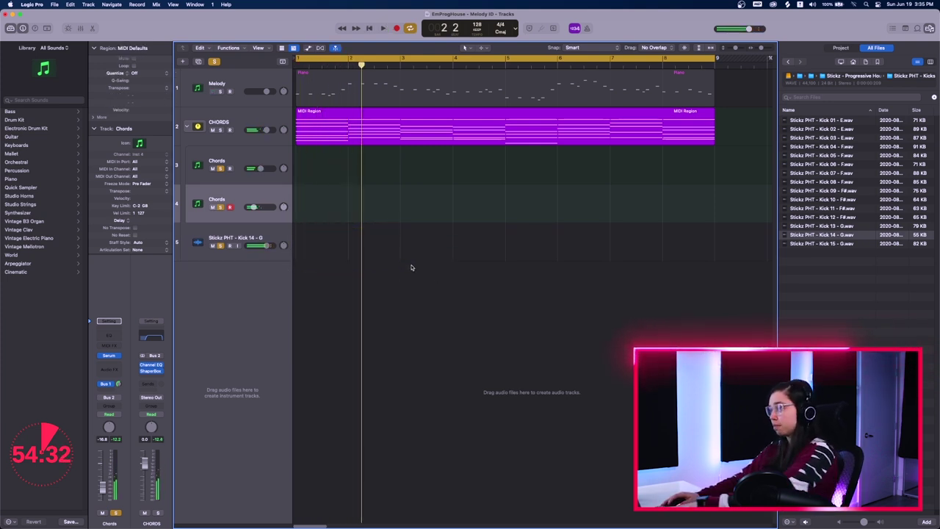
Step: Browse the Progressive House samples to the LOST Vol.2 pack and open its Drums > Kicks folder
left_click(821, 76)
left_click(846, 76)
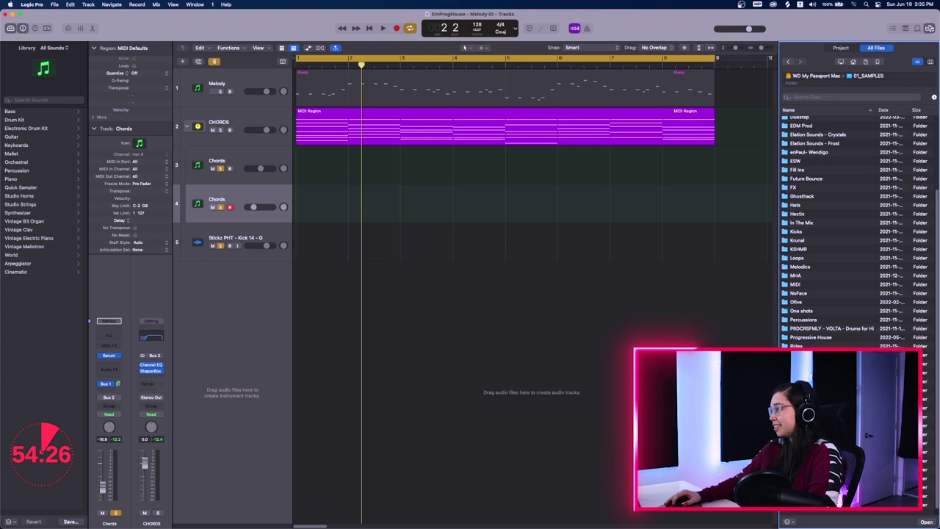
double_click(813, 337)
double_click(804, 121)
double_click(799, 121)
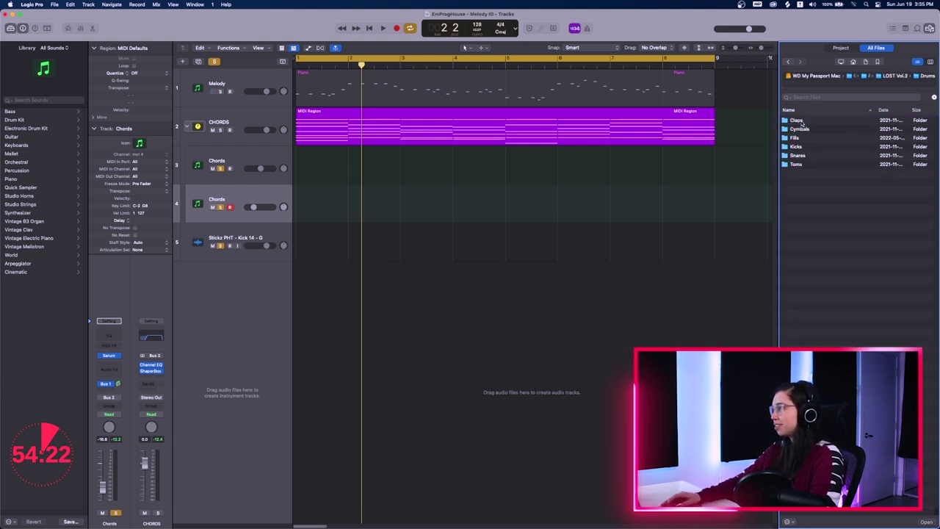
double_click(798, 146)
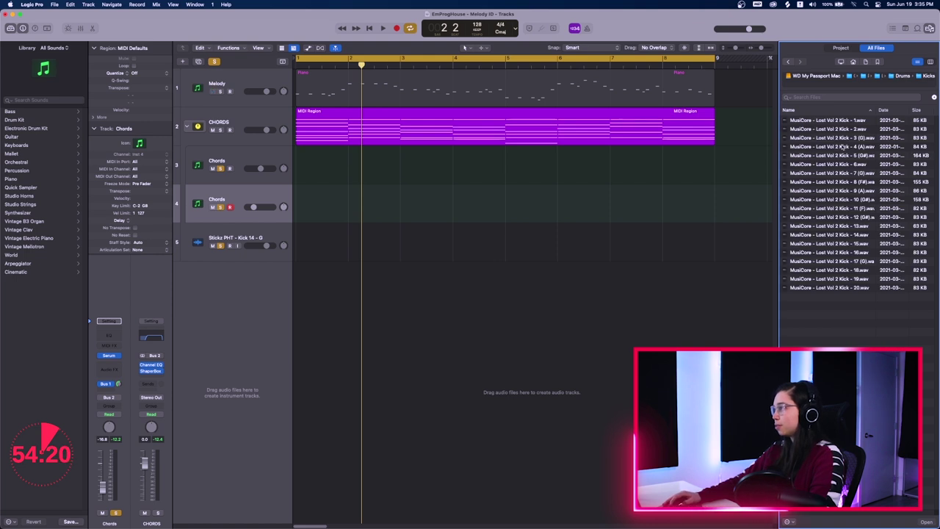
Step: Audition the first two kicks and place MusiCore - Lost Vol 2 Kick - 2.wav at the start of bar 1 on the empty kick track
left_click(855, 122)
key("Down")
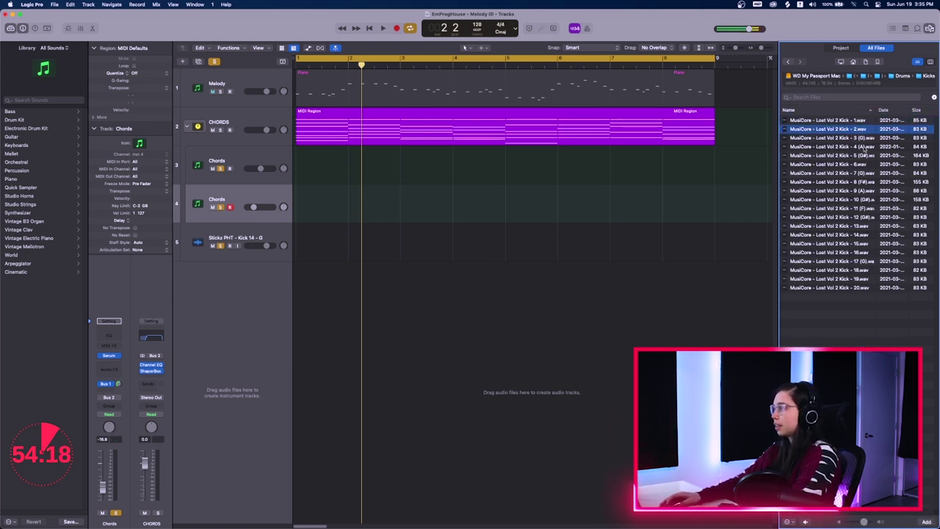
left_click_drag(858, 129, 299, 249)
Step: Loop the Kick - 2 region on every beat through the end of bar 8 and play it with the chords
left_click(308, 65)
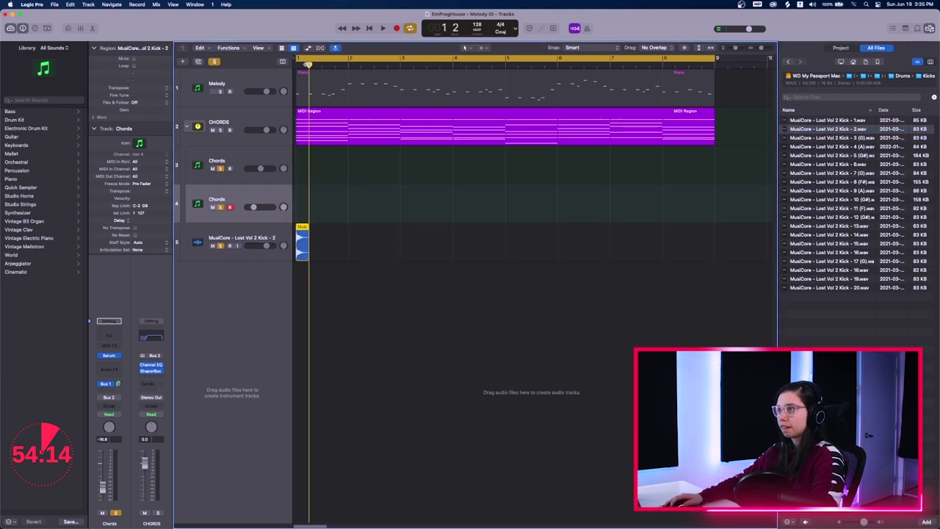
scroll(312, 268, "up", 5)
scroll(313, 265, "down", 8)
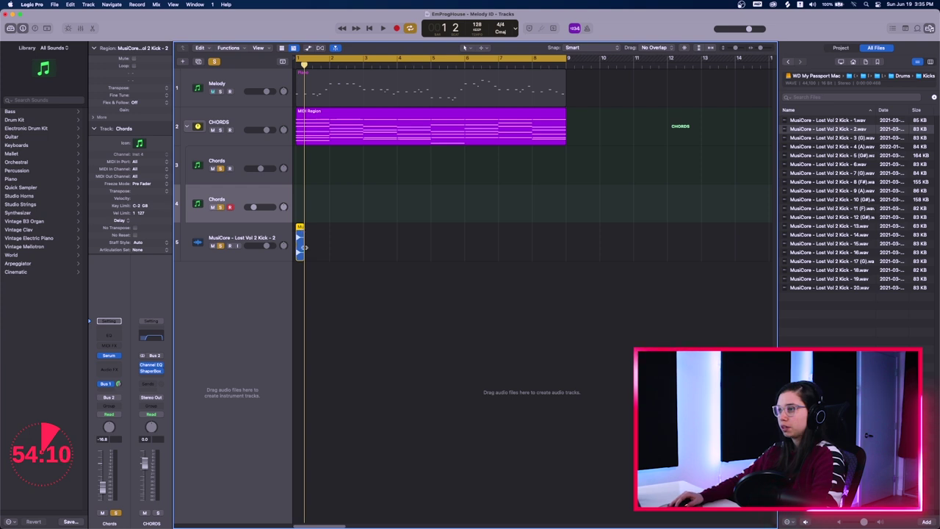
left_click_drag(306, 239, 565, 242)
key("space")
left_click_drag(562, 232, 567, 232)
scroll(322, 260, "up", 5)
key("super+Left")
key("super+Left")
key("super+Left")
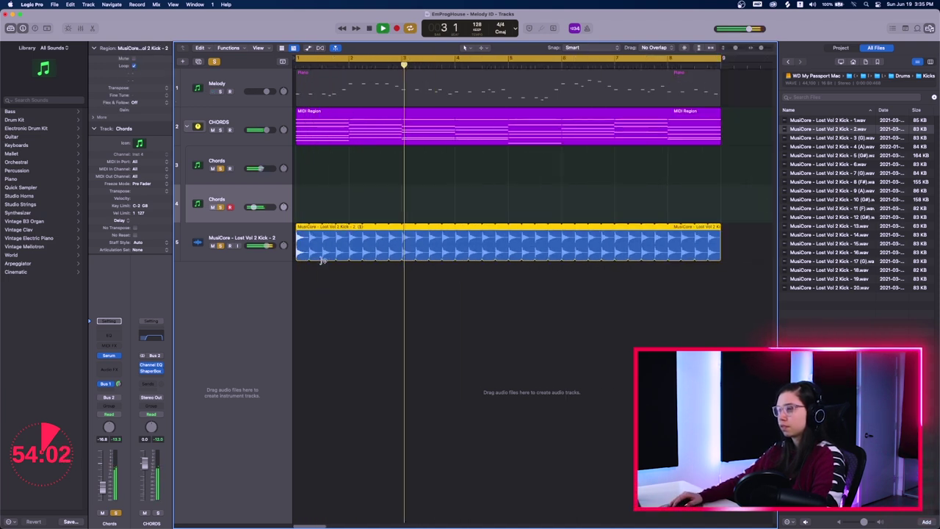
key("space")
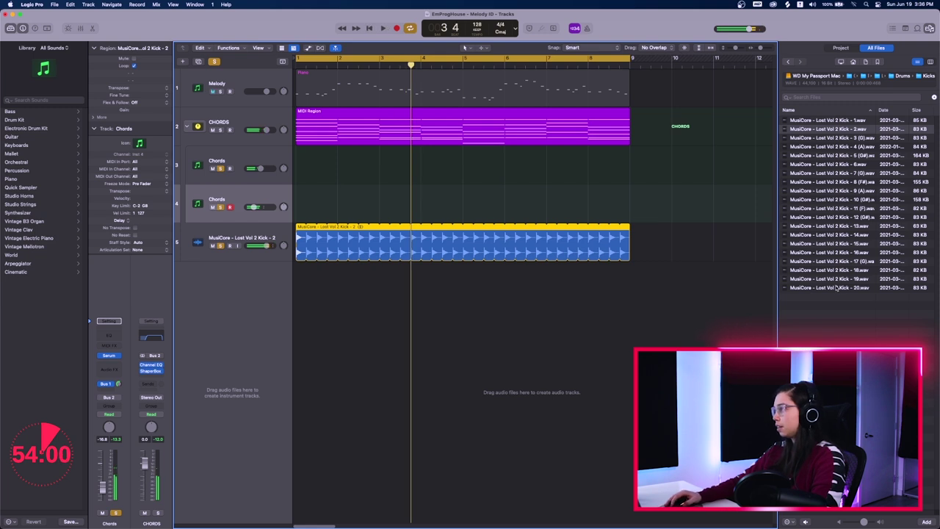
Step: Audition kicks upward from Kick - 20 and add MusiCore - Lost Vol 2 Kick - 16.wav on a new track at bar 1
left_click(844, 289)
key("Up")
key("Up")
key("Up")
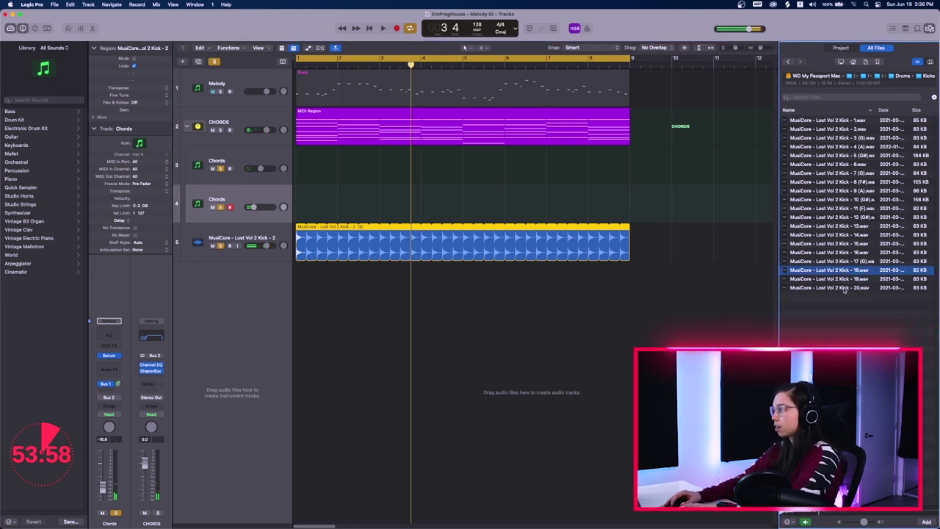
key("Up")
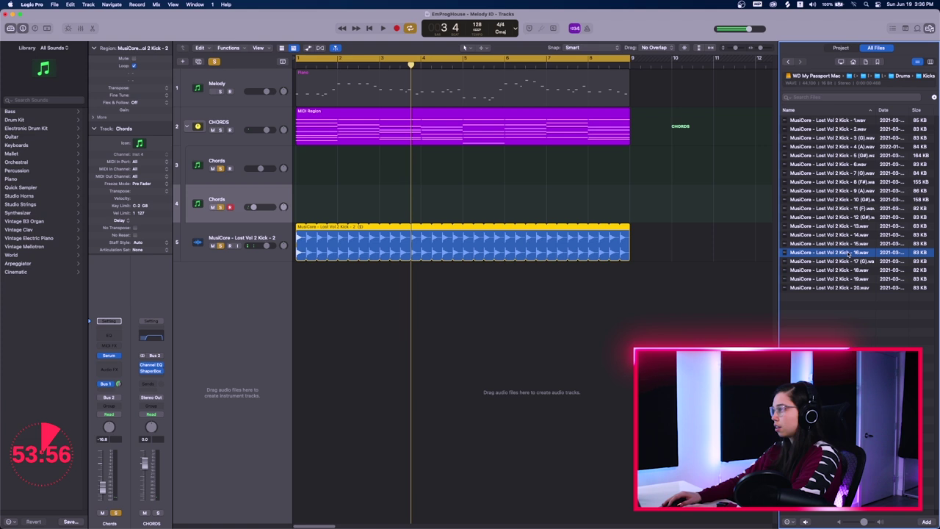
left_click_drag(856, 252, 299, 285)
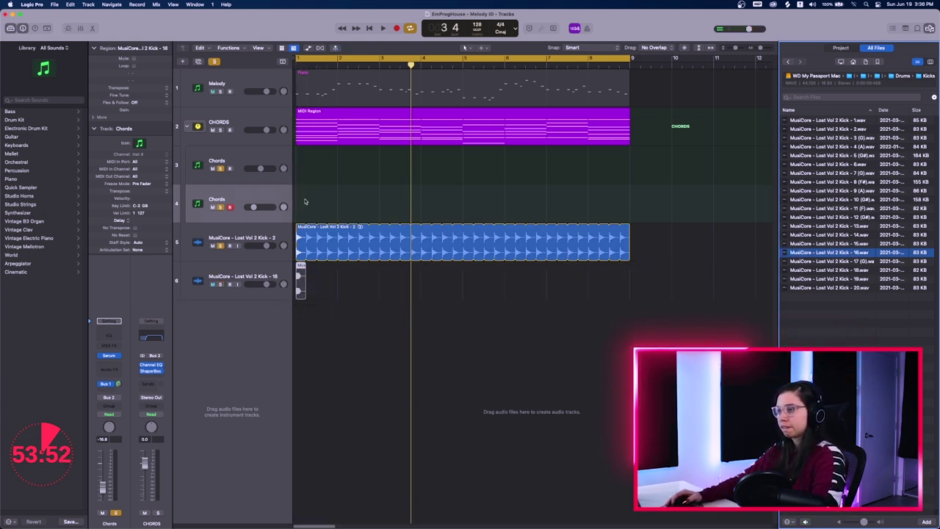
Step: Compare the two kick waveforms up close at bar 1 and loop the Kick - 16 region through the end of bar 8
left_click(297, 66)
key("super+Right")
key("super+Right")
key("super+Right")
key("super+Right")
key("super+Right")
key("super+Right")
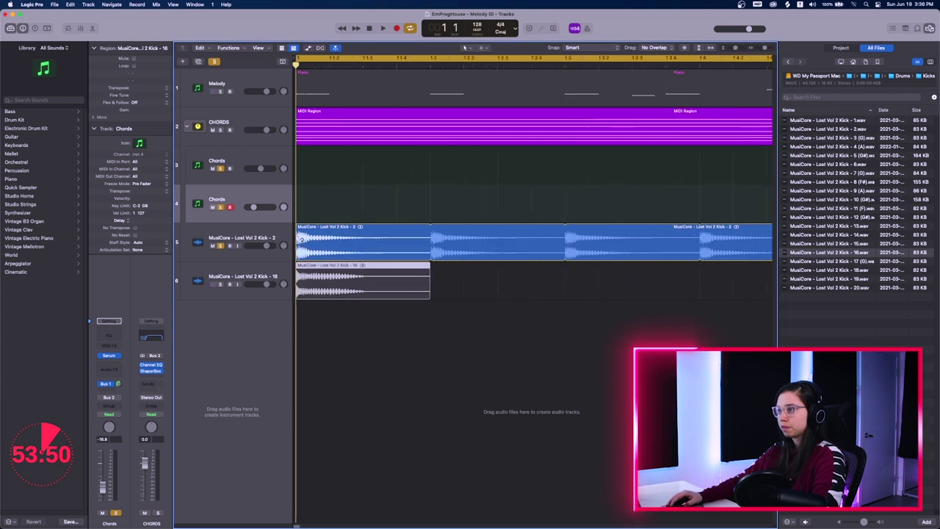
key("super+Left")
key("super+Left")
key("super+Left")
left_click_drag(300, 266, 475, 300)
Step: Solo both kick tracks without the chords, play them, and lower Kick - 2 to about -5.8 dB and Kick - 16 to -3.7 dB
left_click(220, 285)
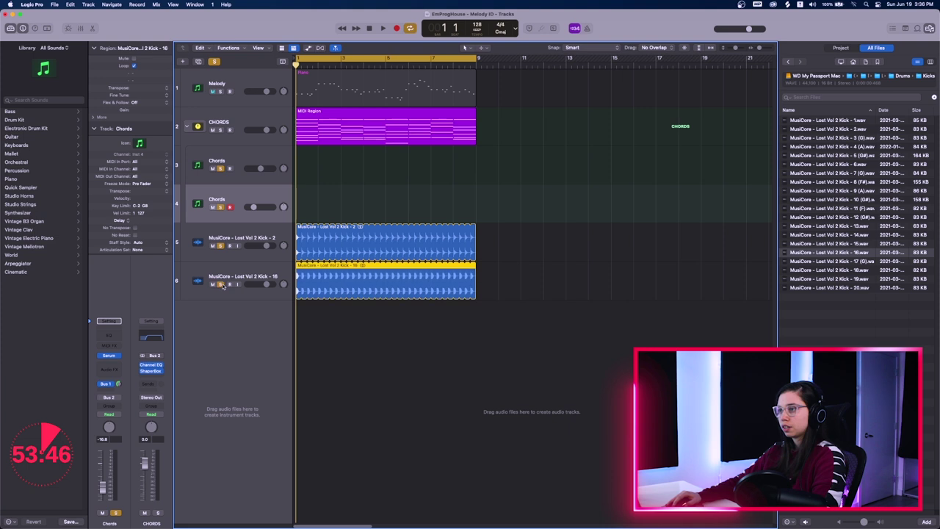
left_click(220, 206)
key("space")
left_click(221, 285)
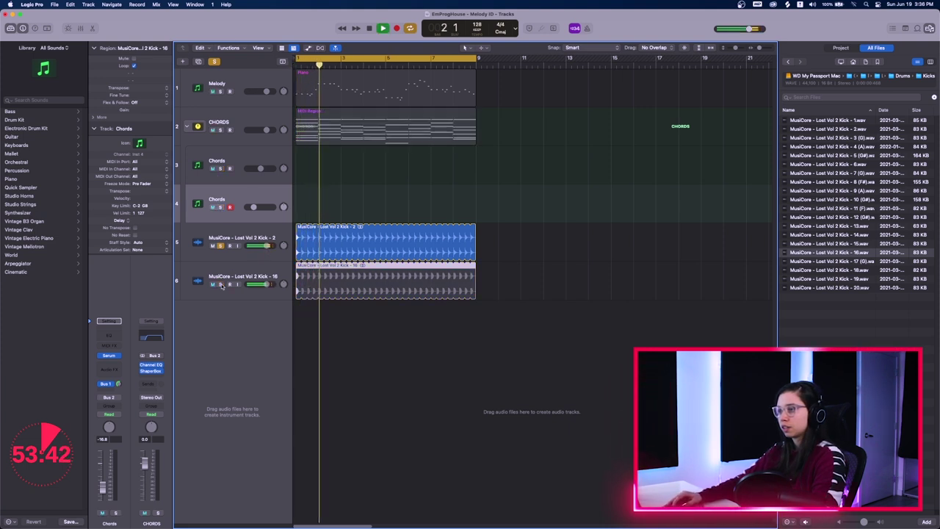
left_click(220, 284)
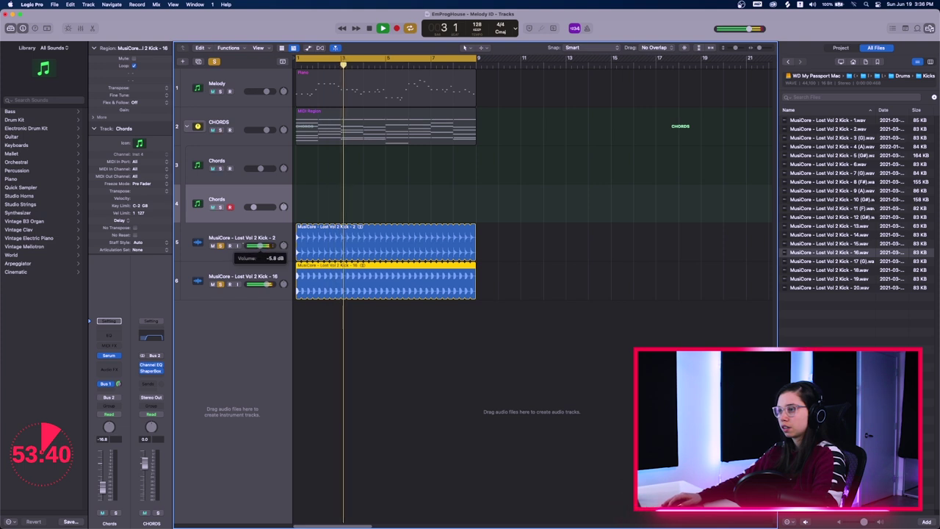
scroll(299, 281, "up", 5)
scroll(299, 282, "down", 3)
left_click(345, 353)
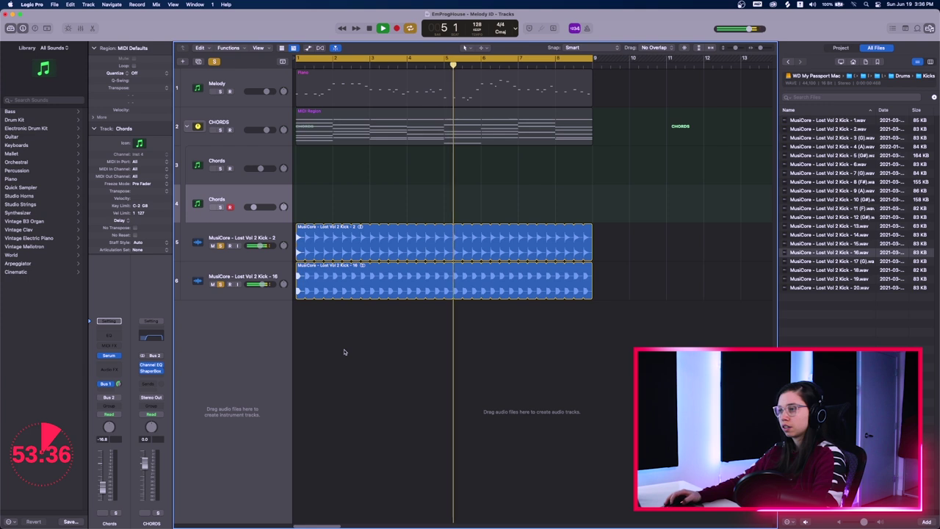
key("space")
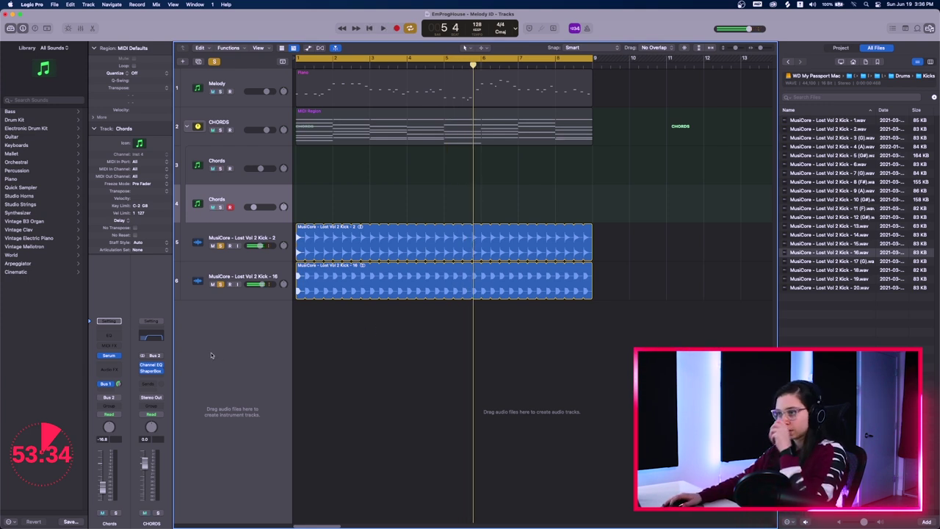
Step: Play Kick - 2 from the start without Kick - 16 and lower its track volume to -7.0 dB
left_click(255, 139)
key("Return")
key("space")
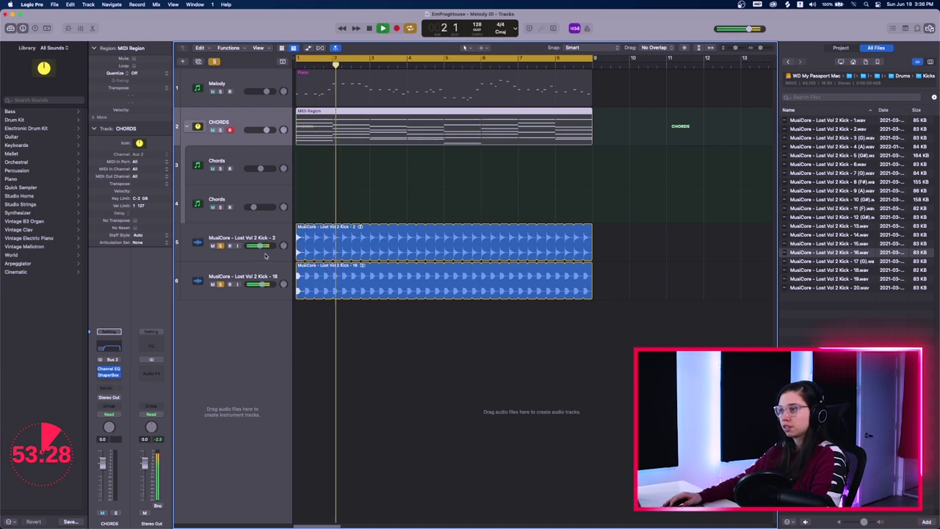
left_click(221, 284)
left_click_drag(258, 246, 255, 246)
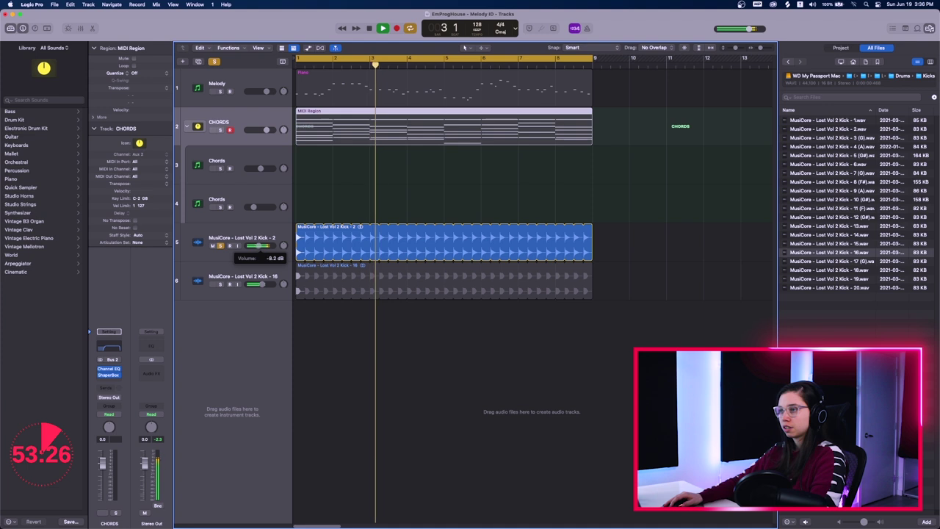
left_click_drag(260, 246, 259, 246)
key("space")
Step: Add a Channel EQ to the Kick - 2 track and boost the low end by about 4.6 dB just below 80 Hz
left_click(250, 242)
left_click(109, 358)
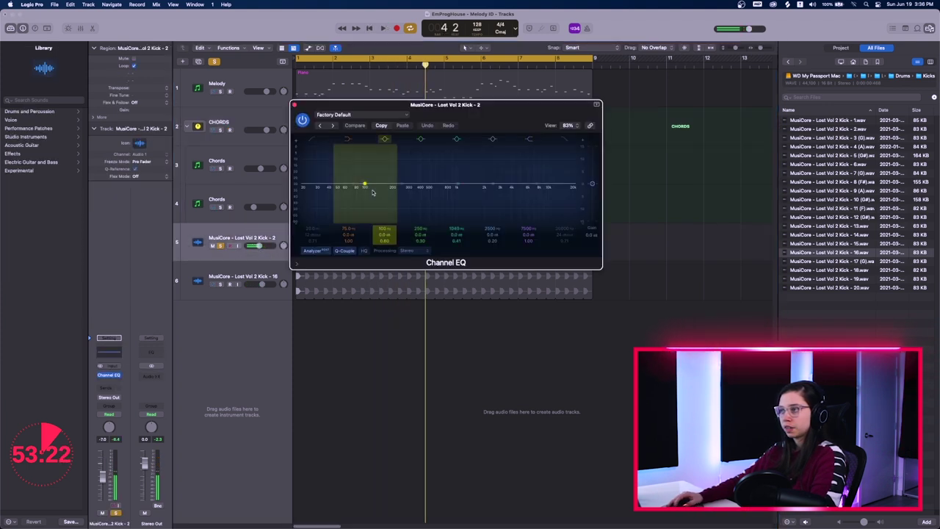
key("space")
mouse_move(365, 181)
left_mouse_down()
mouse_move(372, 173)
mouse_move(354, 171)
left_mouse_up()
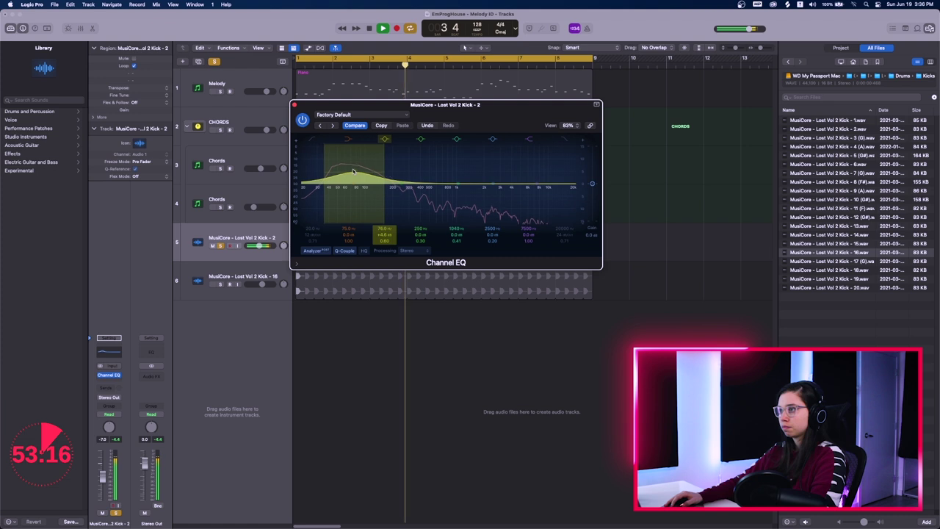
key("space")
left_click(296, 106)
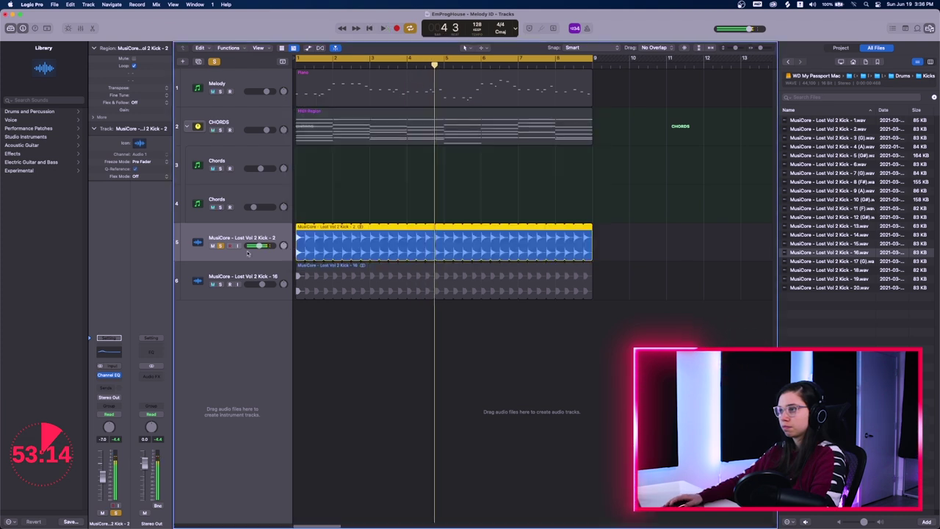
Step: Solo the Kick - 16 track on its own by taking Kick - 2 out of solo
left_click(221, 270)
left_click(220, 284)
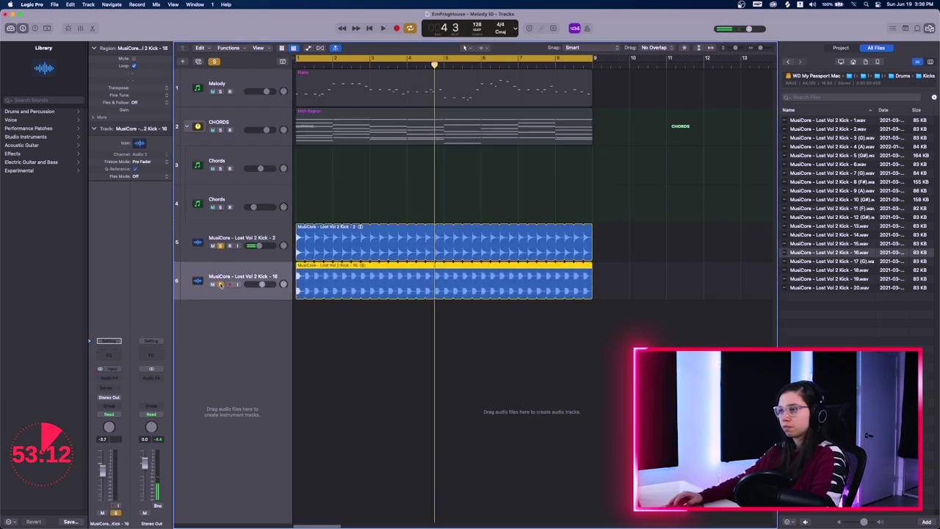
left_click(220, 246)
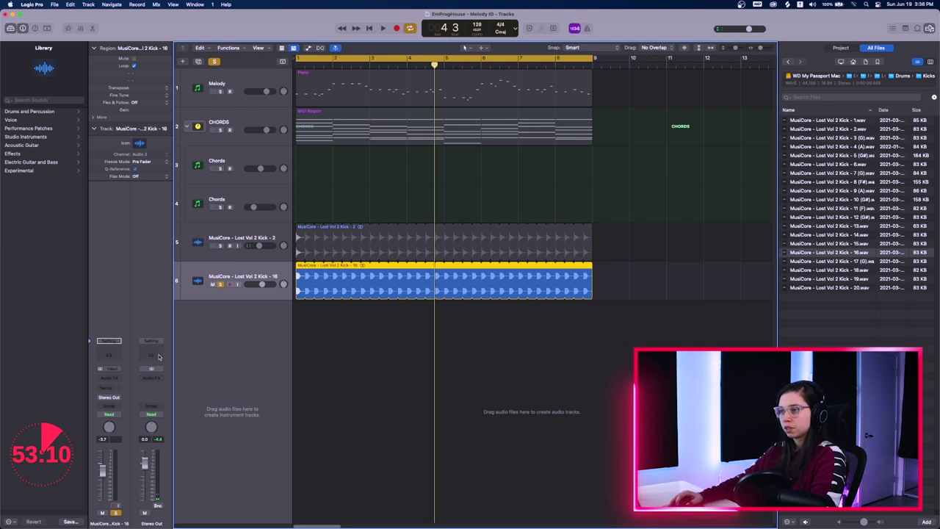
left_click(207, 257)
left_click(204, 271)
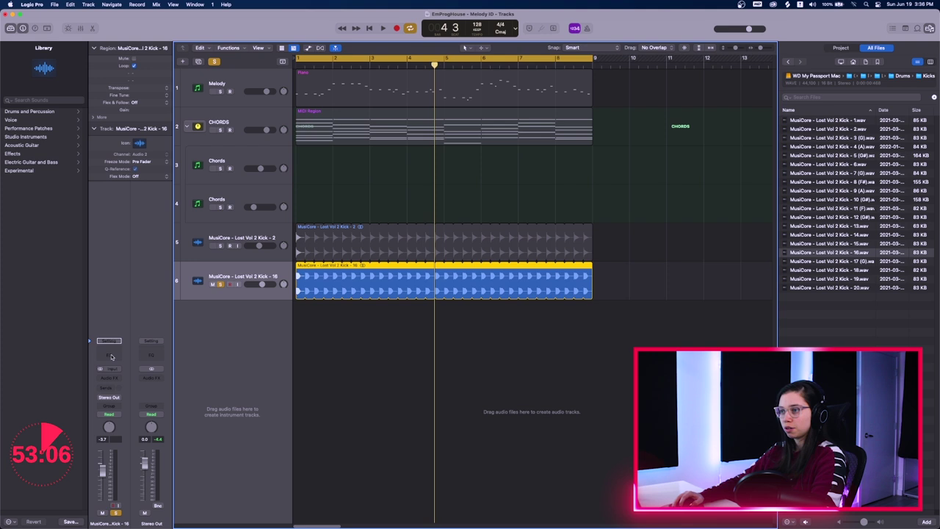
Step: Add a Channel EQ to the Kick - 16 track, raising the high shelf and rolling off the low end during playback
left_click(112, 356)
key("space")
left_click_drag(464, 105, 531, 171)
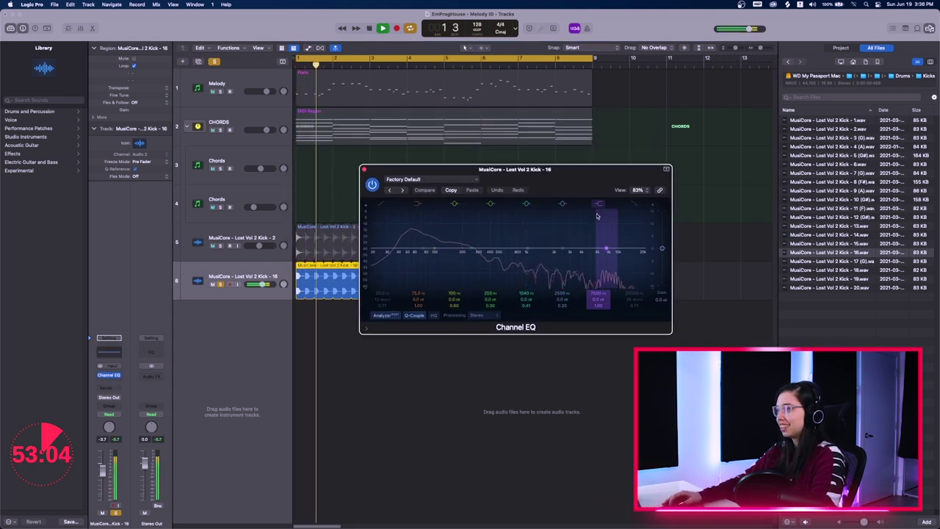
left_click_drag(606, 248, 562, 237)
left_click_drag(375, 221, 479, 254)
key("space")
left_click(365, 170)
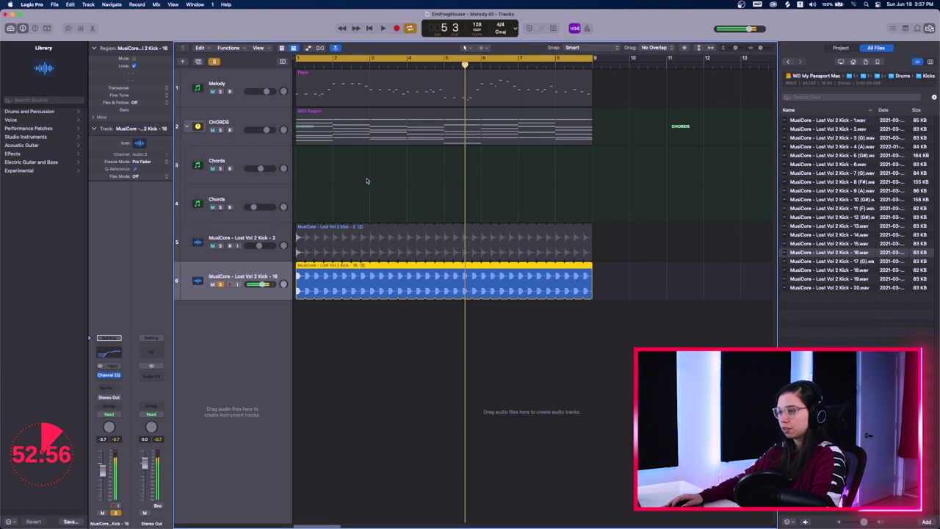
Step: Solo Kick - 2 alongside Kick - 16 and rebalance them to about -9.0 dB for Kick - 2 and -7.8 dB for Kick - 16
left_click(219, 245)
key("space")
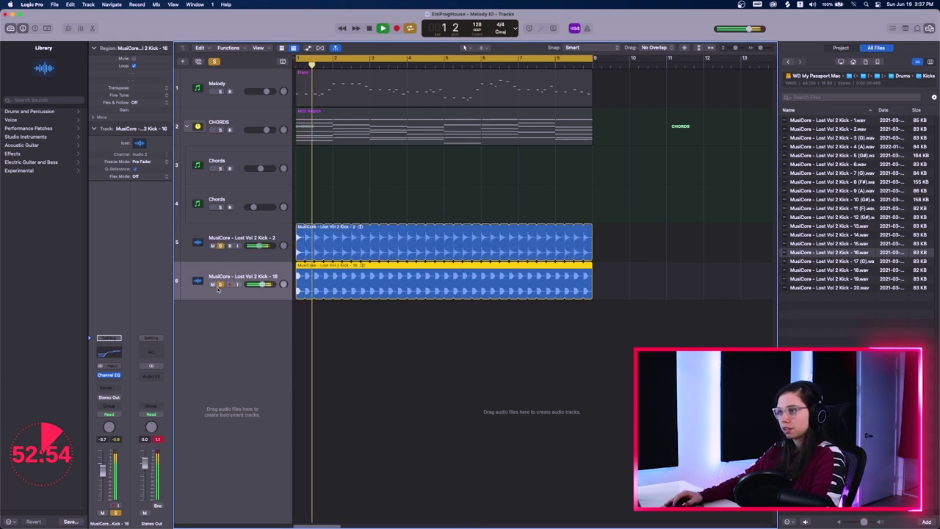
left_click(219, 283)
left_click(220, 285)
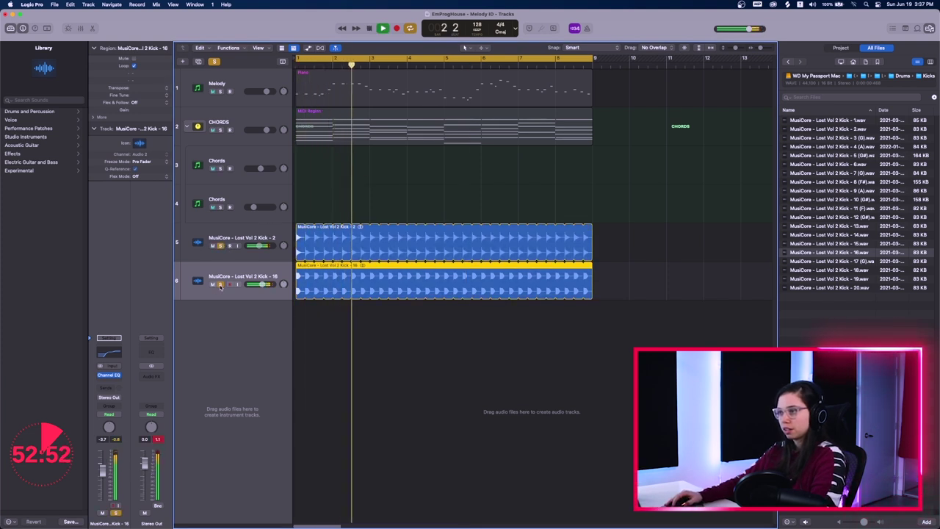
left_click_drag(265, 286, 261, 286)
left_click_drag(259, 246, 257, 248)
left_click_drag(260, 285, 259, 284)
left_click_drag(257, 246, 258, 246)
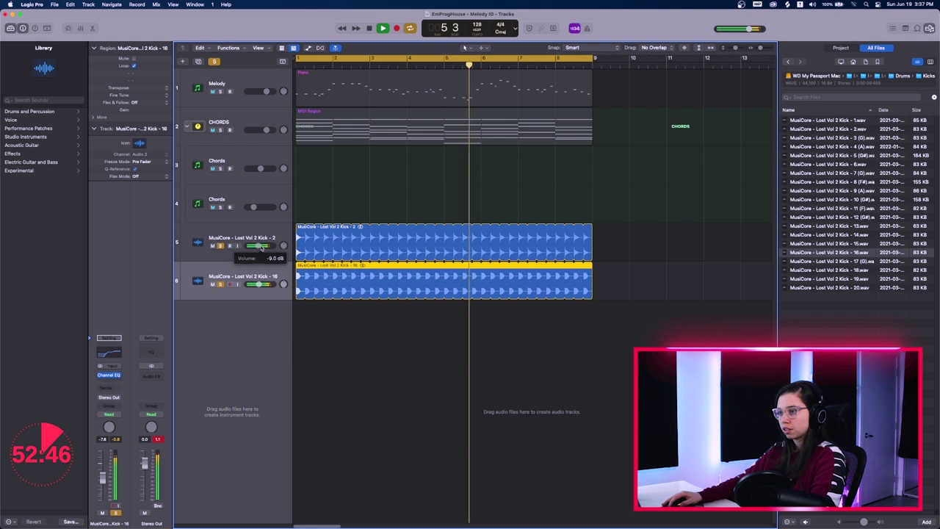
Step: Play the CHORDS track soloed with both kicks and try neighbouring sidechain curve presets in its ShaperBox 2
key("Return")
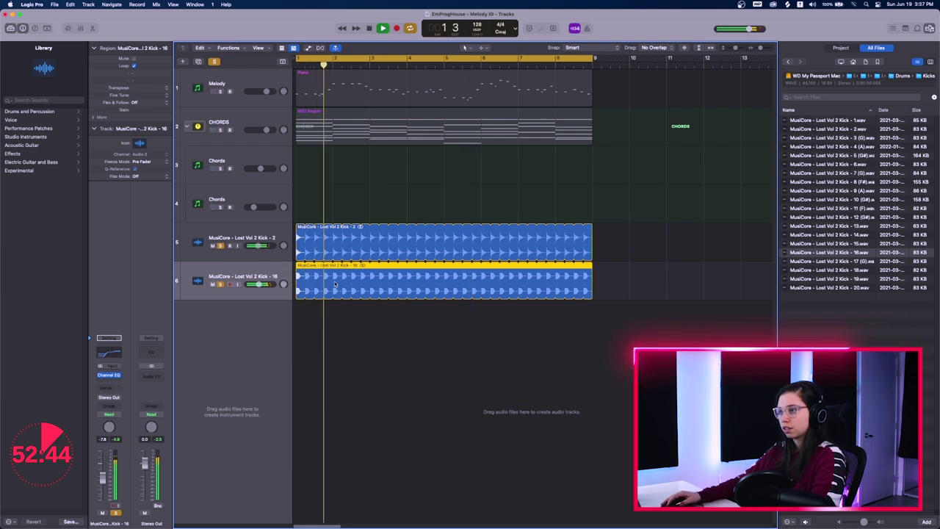
left_click(221, 131)
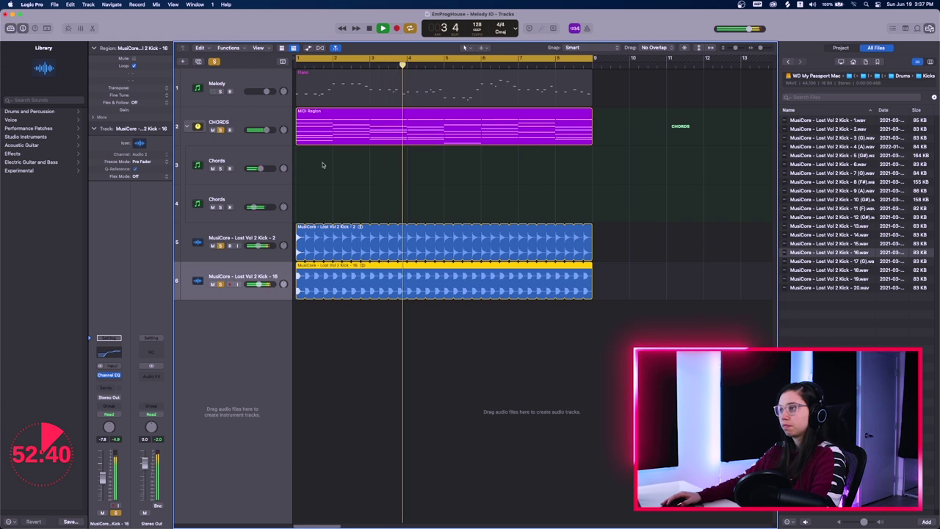
left_click(256, 120)
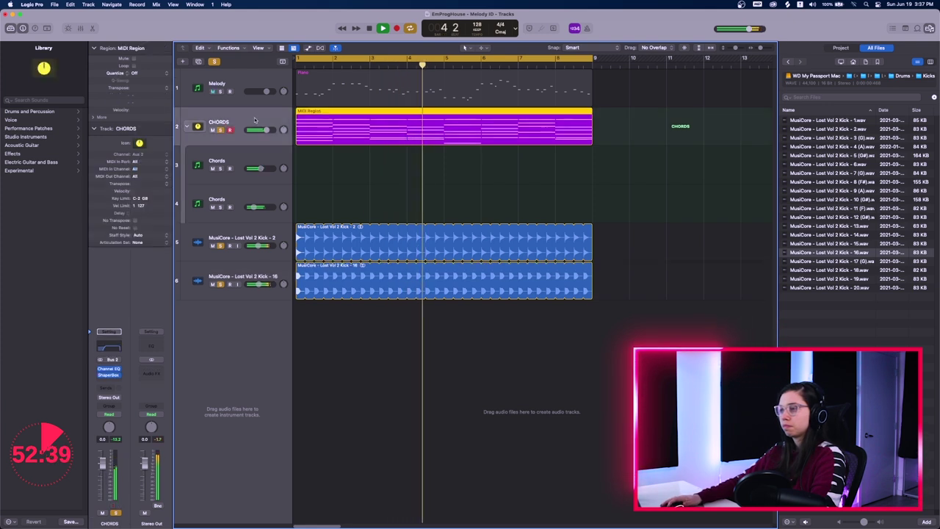
left_click(109, 375)
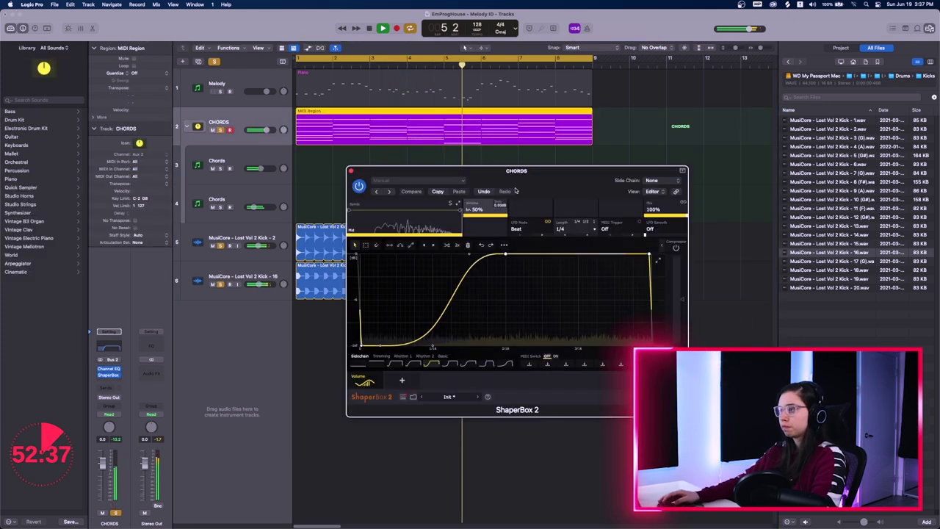
left_click(416, 363)
left_click(432, 364)
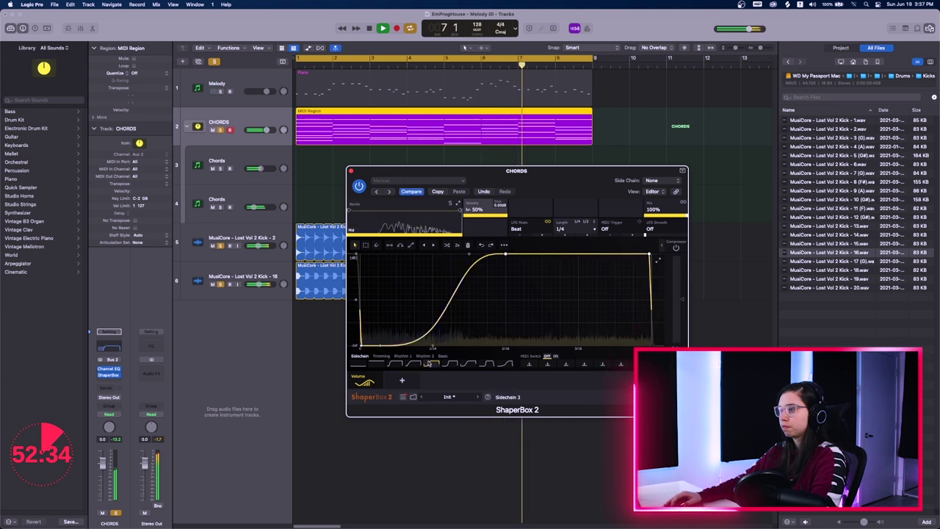
Step: Close the CHORDS track's ShaperBox 2 and hide the file browser to widen the arrangement, with playback stopped
left_click(351, 171)
key("space")
left_click(388, 353)
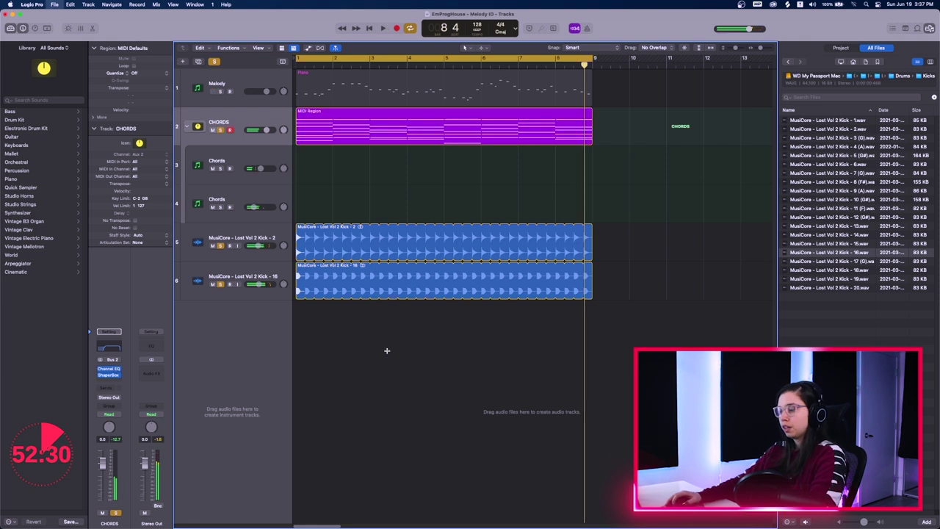
key("super+Down")
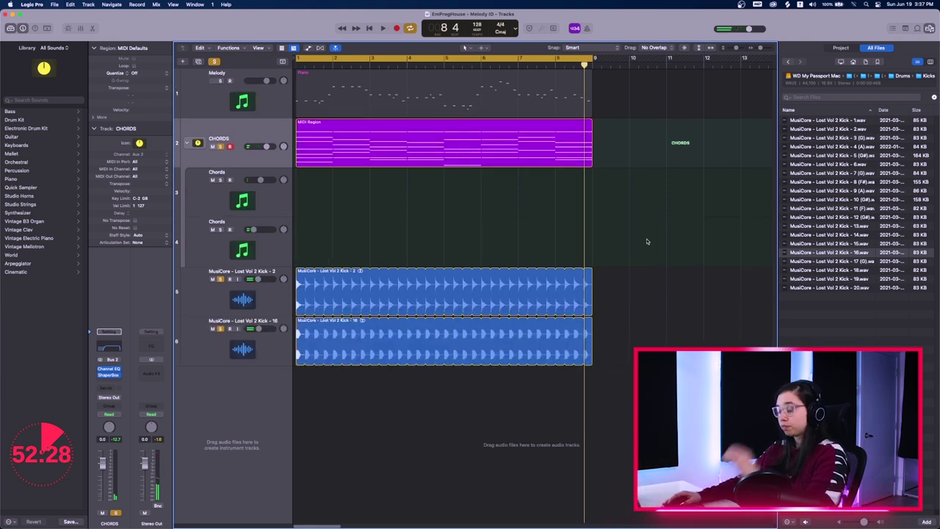
left_click(930, 28)
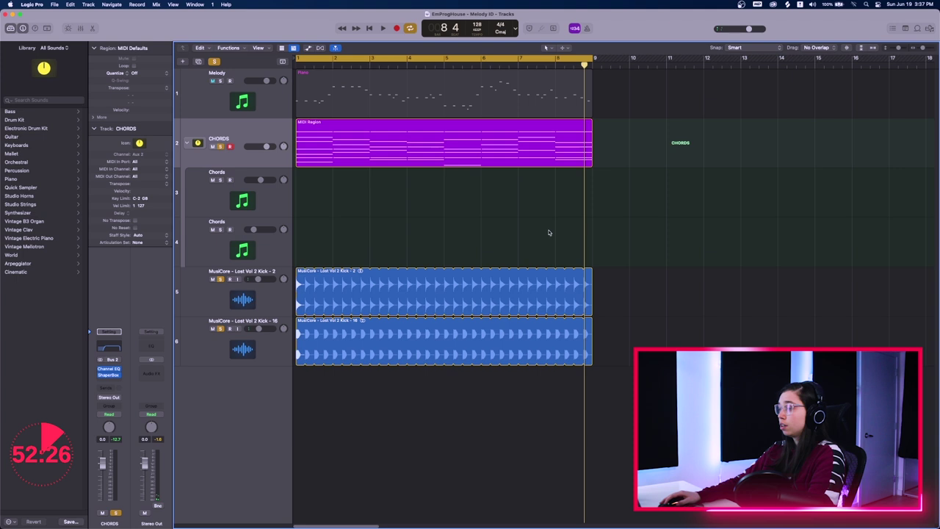
left_click(235, 128)
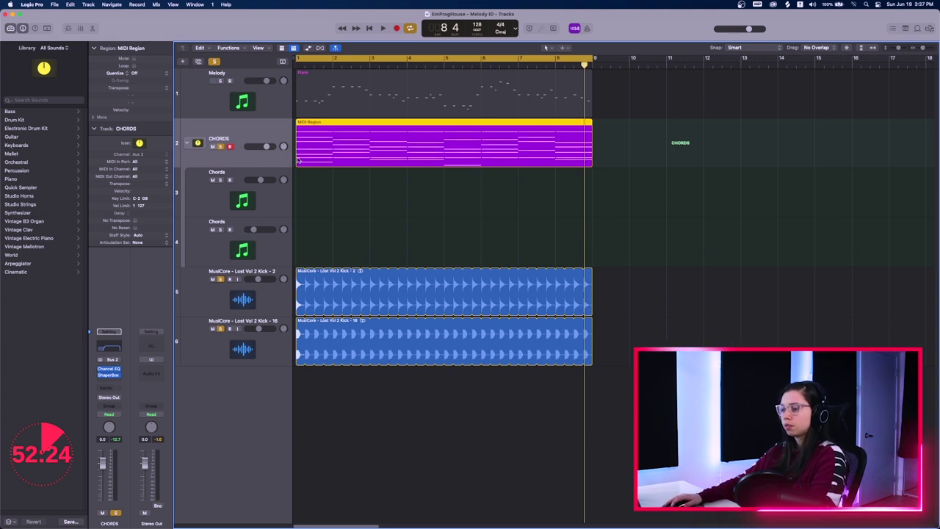
key("super+Tab")
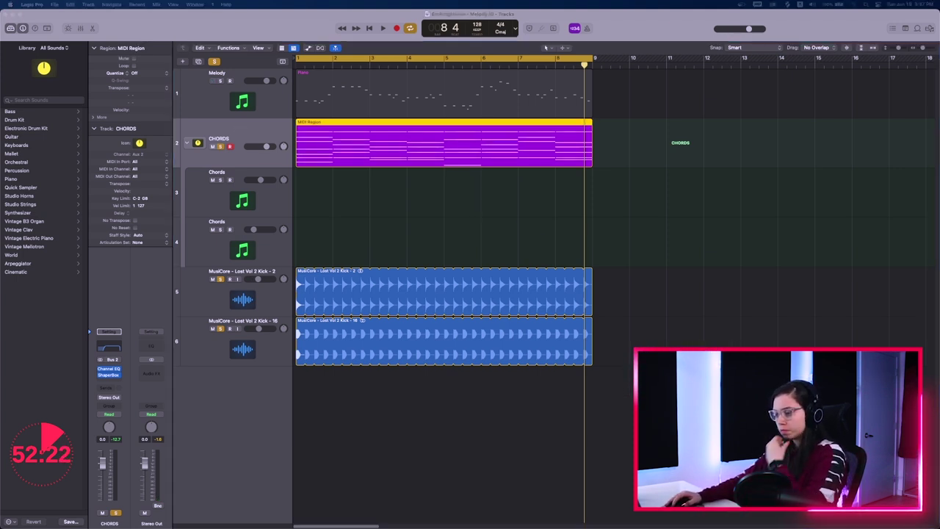
Step: Duplicate the second Chords track in the CHORDS stack and take both kick tracks out of solo
left_click(266, 246)
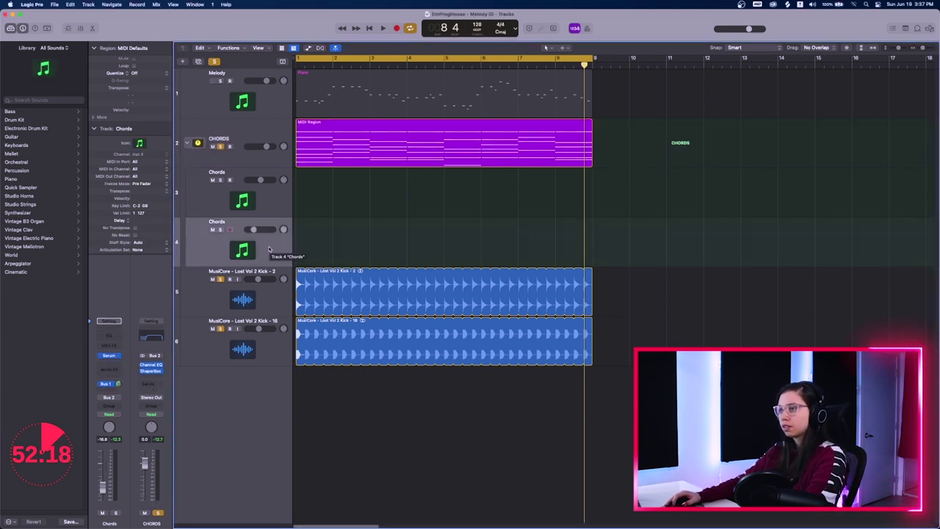
key("super+d")
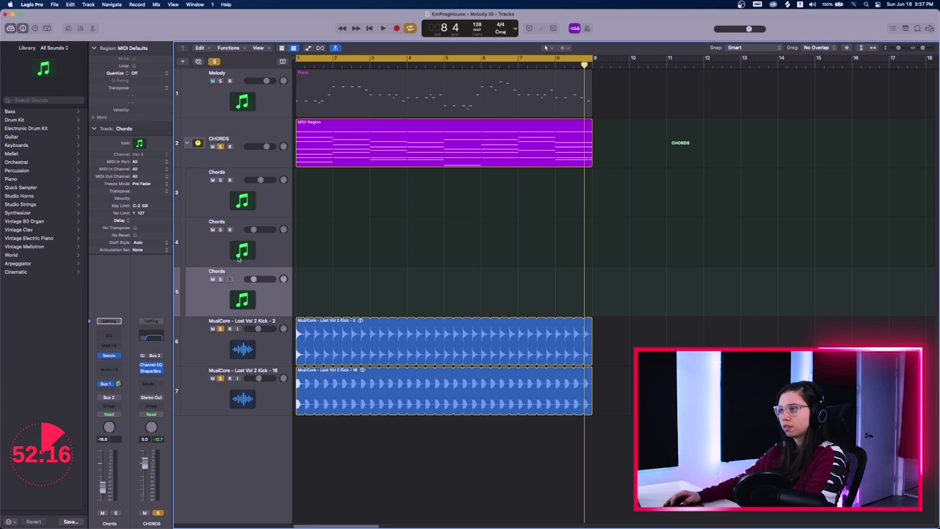
left_click_drag(222, 329, 222, 377)
Step: Load the CHORD - Distorted preset from the Martin Garrix user presets into the duplicate Chords track's Serum
key("space")
left_click(108, 356)
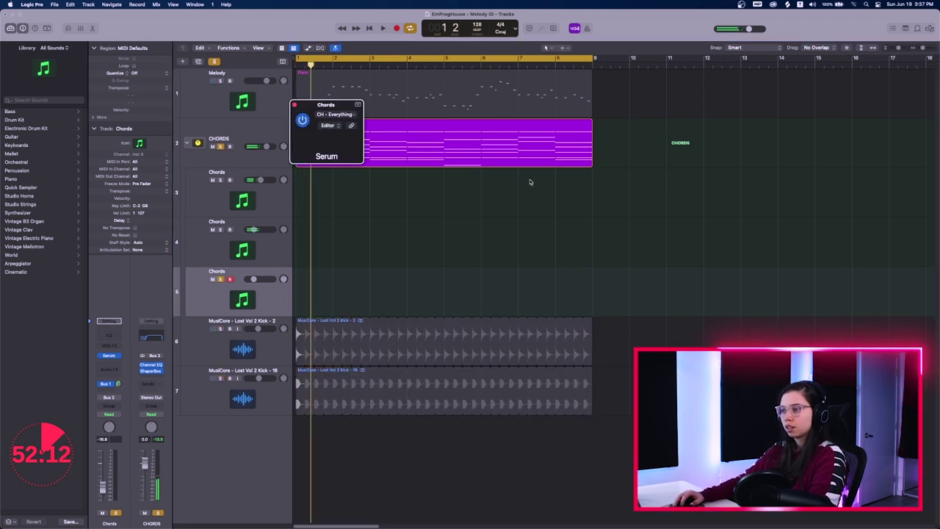
left_click(476, 139)
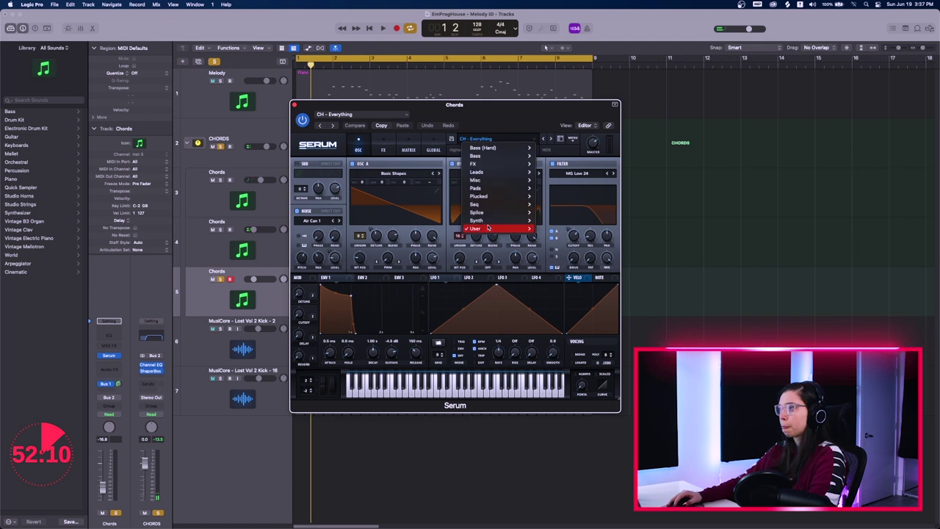
mouse_move(485, 229)
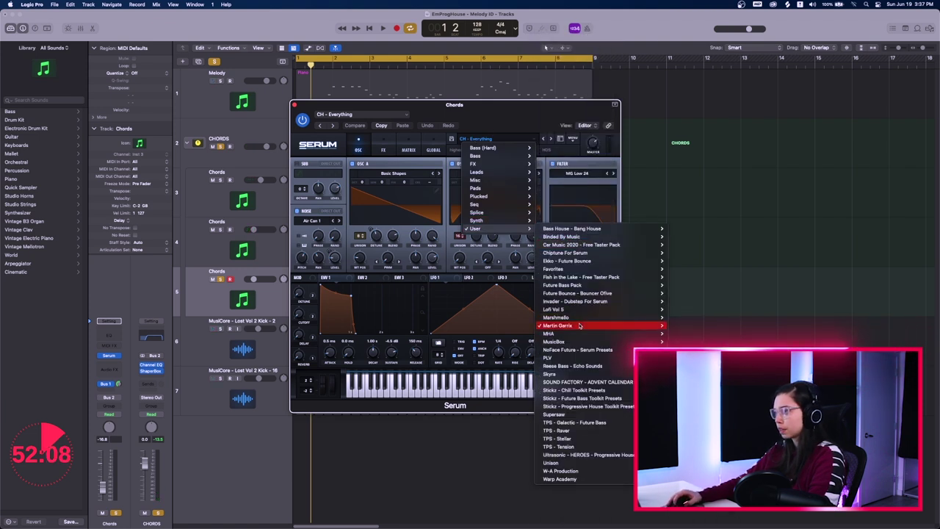
mouse_move(580, 326)
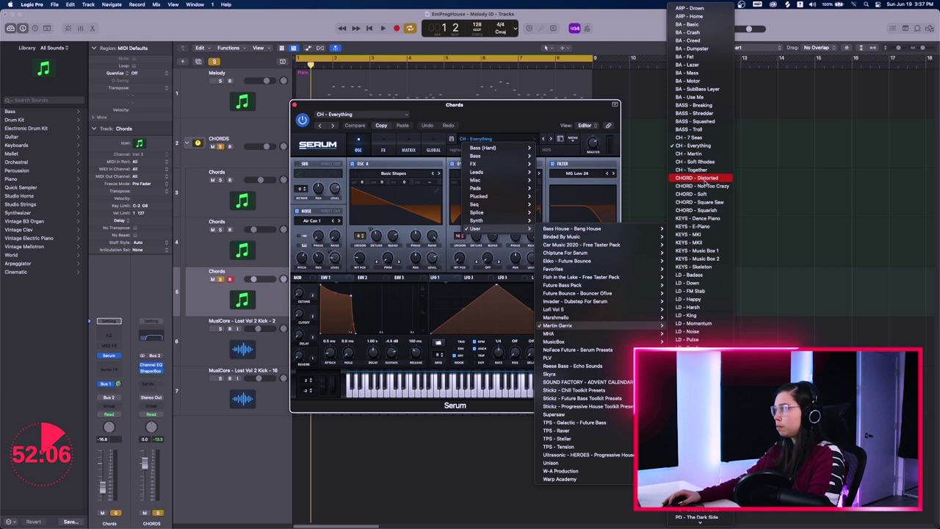
left_click(704, 178)
Step: Play the chords and audition the following Serum presets, CHORD - Not Too Crazy and CHORD - Soft
key("space")
left_click_drag(551, 106, 701, 149)
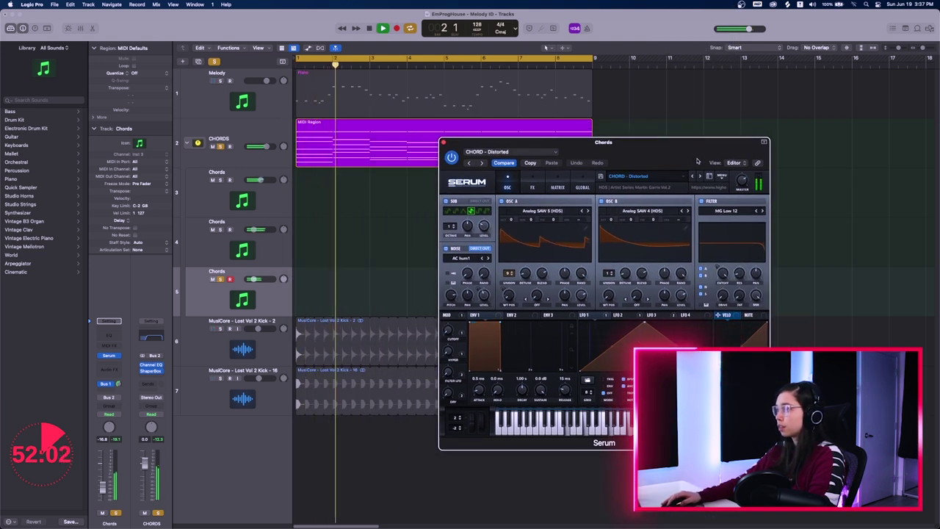
left_click(699, 177)
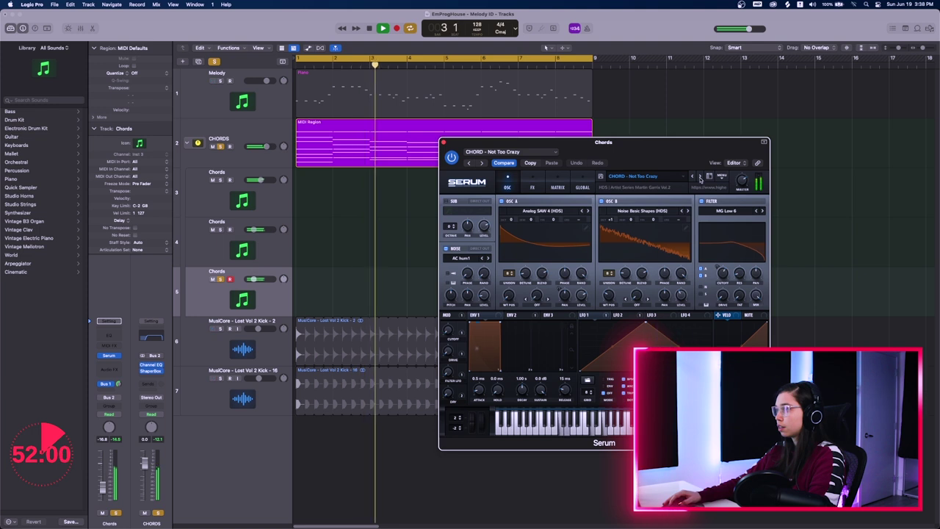
left_click(700, 178)
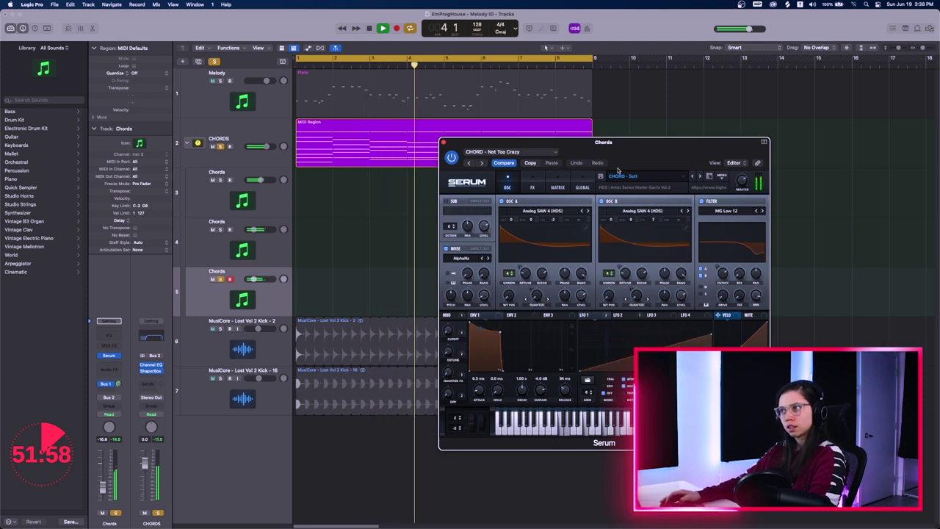
Step: Isolate the duplicate Chords track by muting the other two Chords tracks, and play the CHORDS stack from the start
left_click(259, 133)
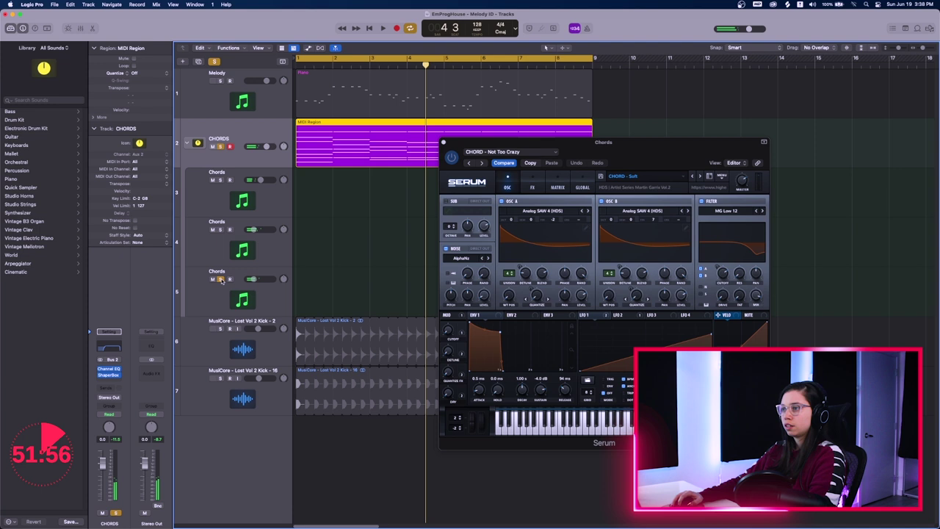
key("space")
left_click_drag(625, 165, 678, 161)
key("space")
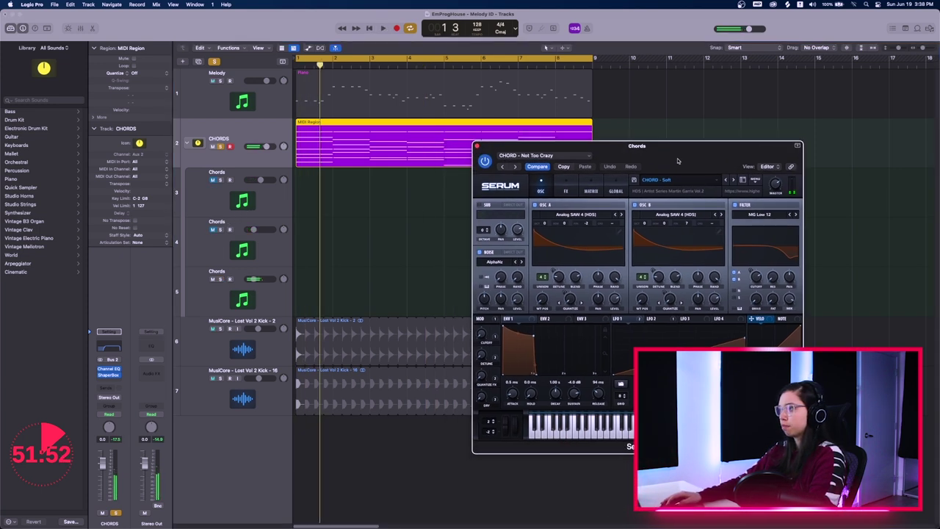
Step: Compare the neighbouring chord presets during playback and settle on CHORD - Not Too Crazy for the duplicate Chords track
left_click(726, 180)
key("space")
left_click(727, 180)
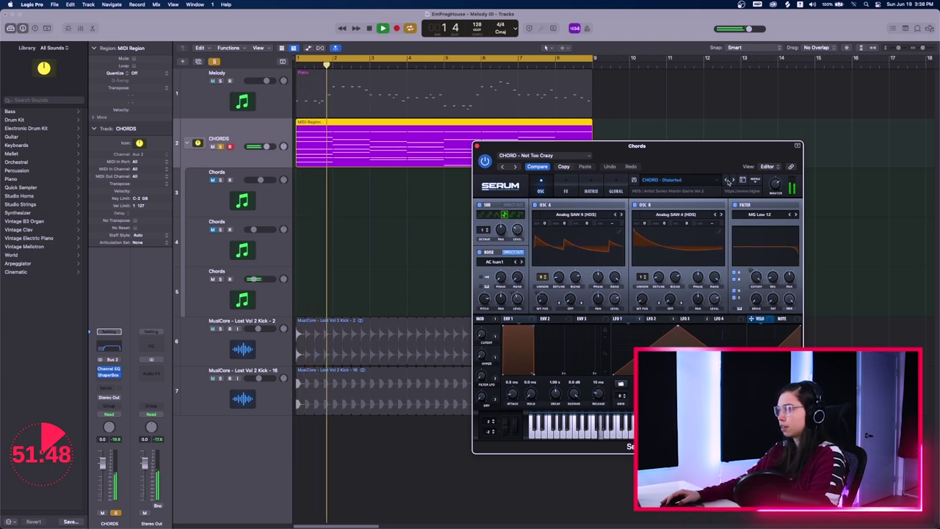
left_click(733, 181)
key("space")
key("space")
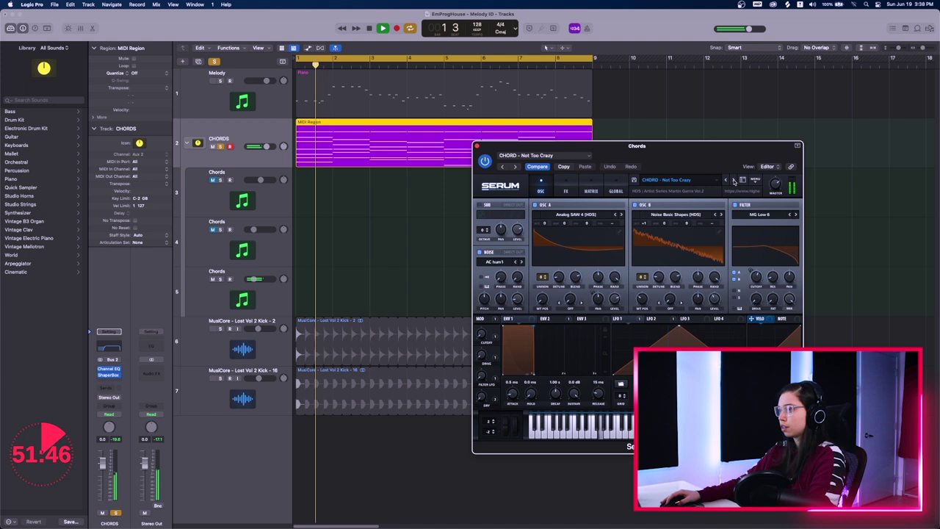
Step: Set the duplicate Chords track's volume to about -15.6 dB and unmute the Chords track above it to hear both layers
left_click_drag(252, 279, 254, 279)
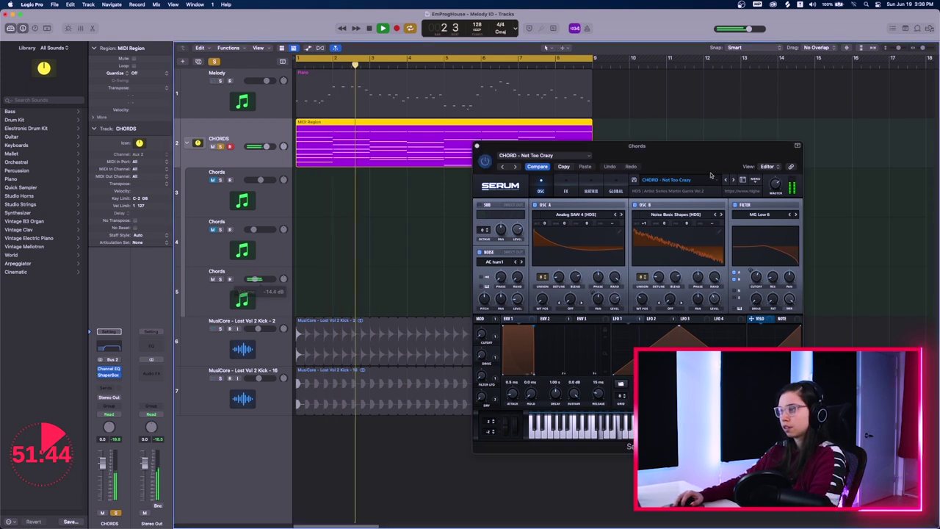
left_click_drag(677, 159, 689, 156)
left_click_drag(256, 279, 255, 279)
left_click(213, 230)
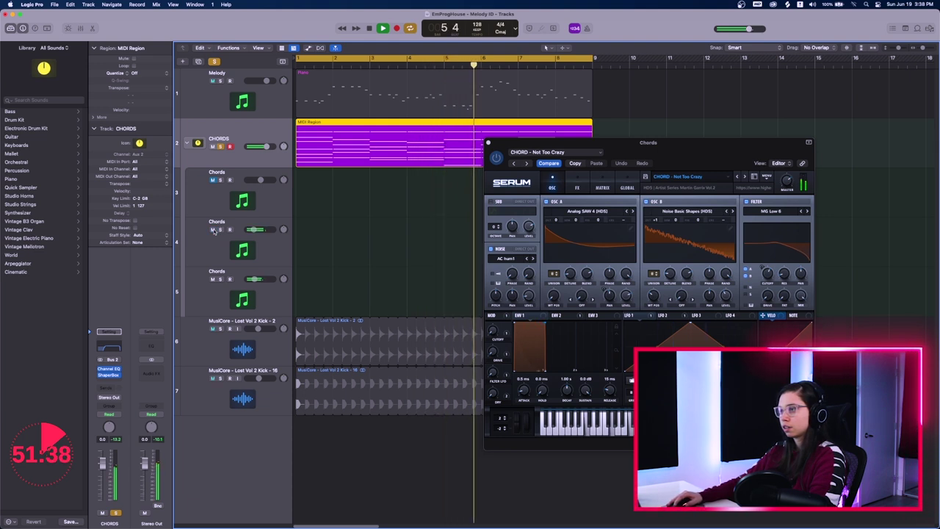
left_click_drag(618, 151, 626, 137)
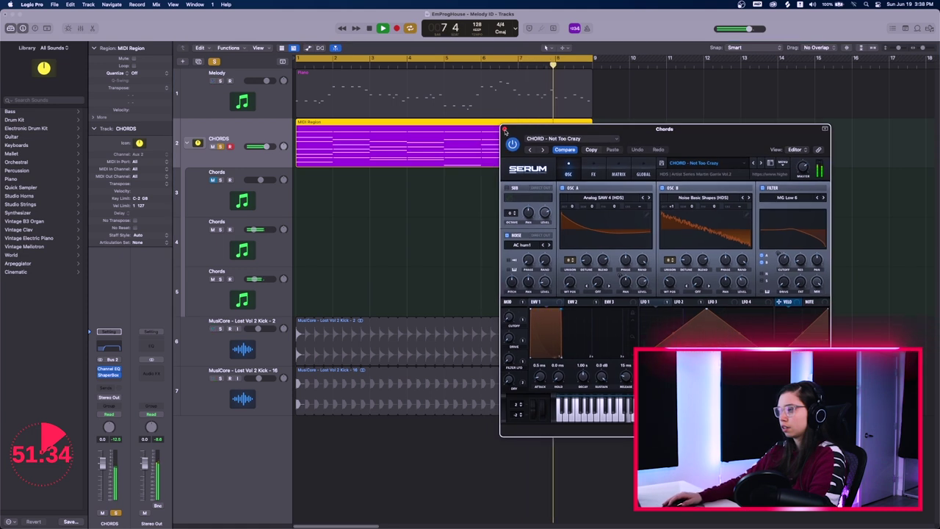
Step: Duplicate the CHORD - Not Too Crazy track and move the original up one position, muting the existing Chords layers
left_click(504, 130)
left_click(270, 297)
key("super+d")
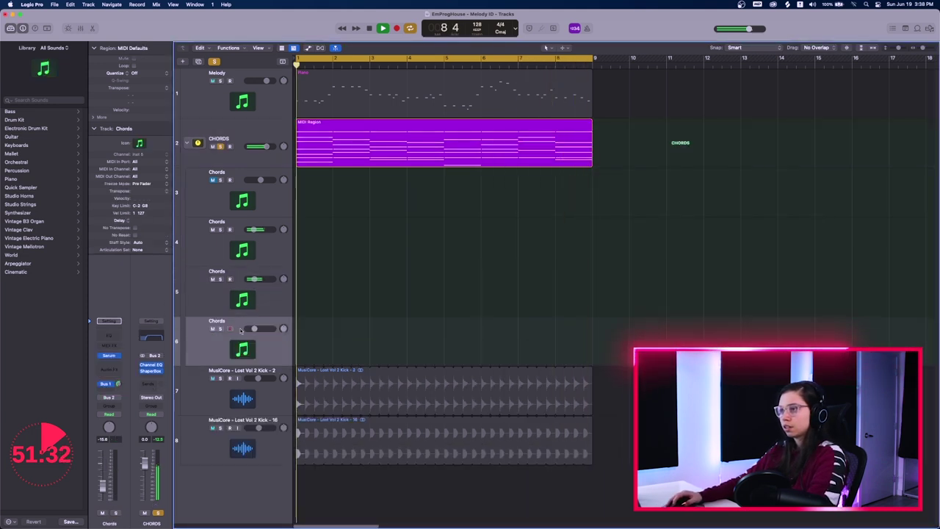
left_click(215, 249)
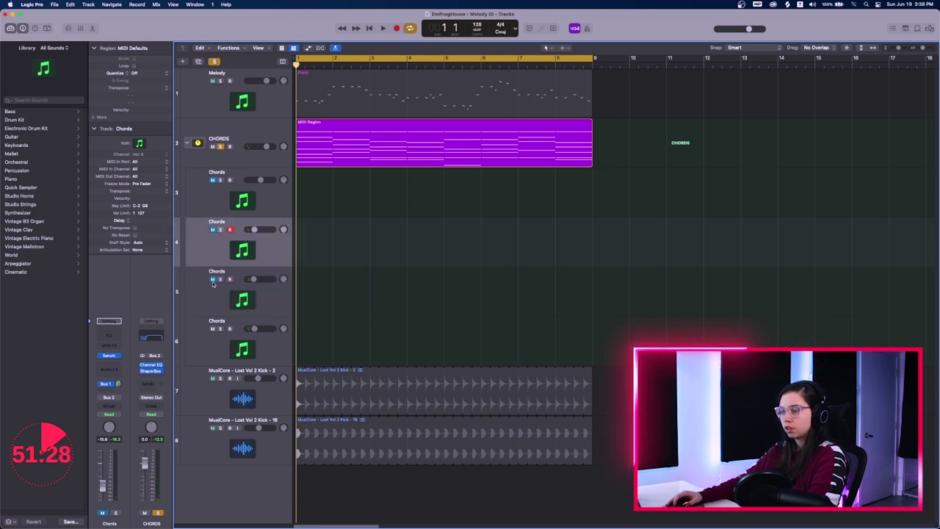
Step: Audition Serum presets on the new duplicate Chords track, from CHORD - Soft through to KEYS - Dance Piano
left_click(207, 339)
left_click(110, 357)
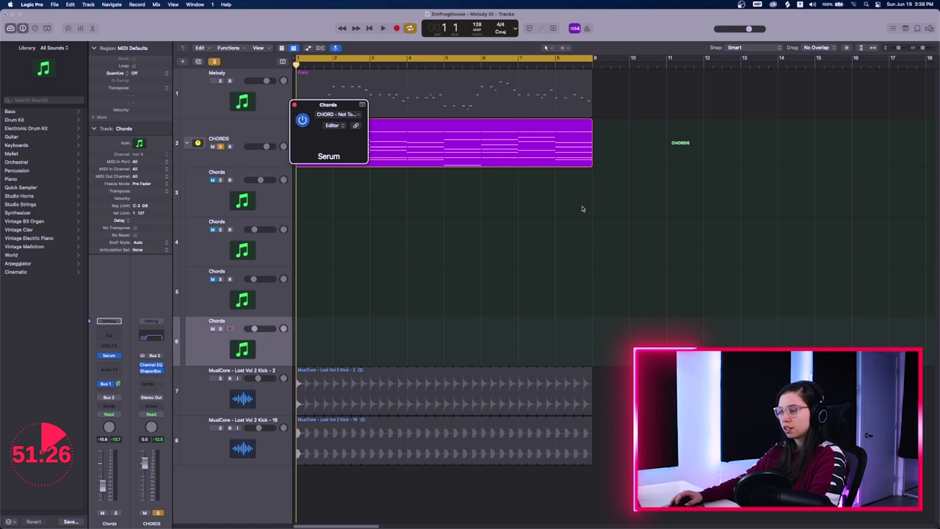
left_click(552, 139)
key("space")
left_click_drag(542, 120, 737, 153)
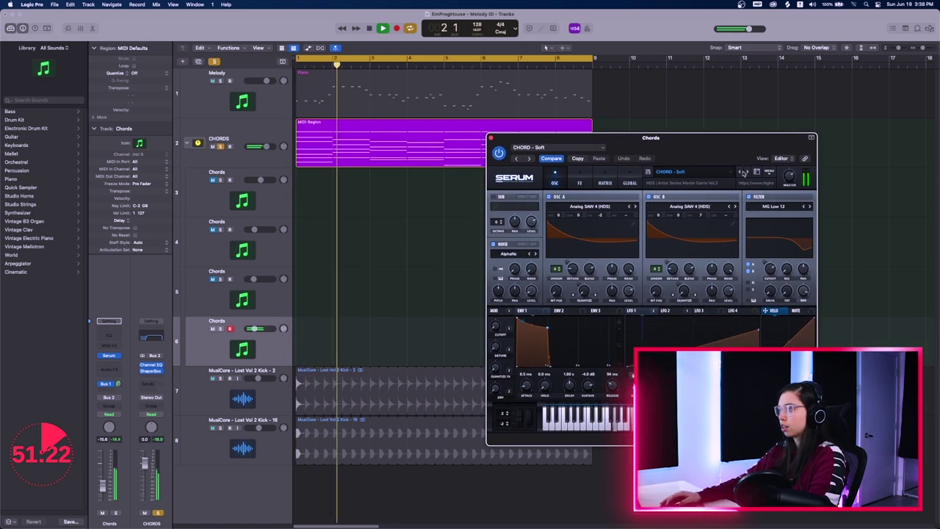
left_click(746, 173)
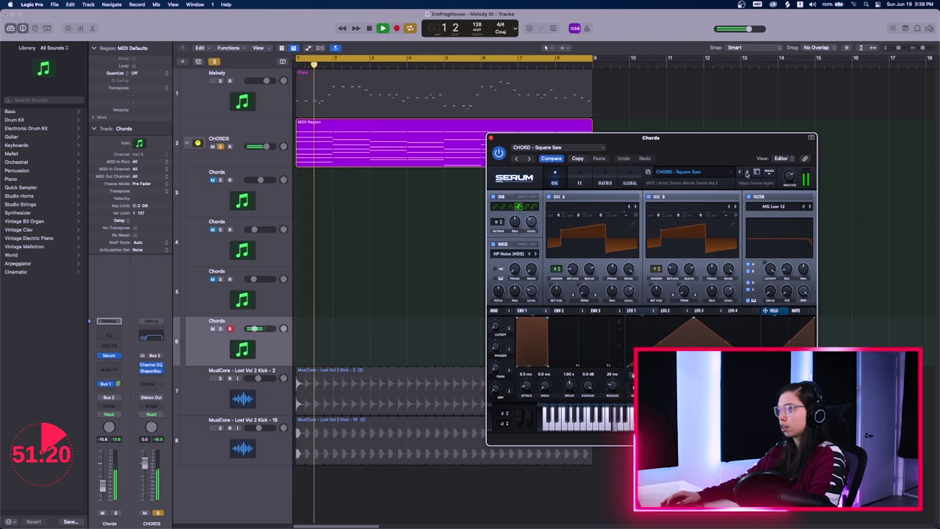
left_click(746, 173)
key("space")
key("space")
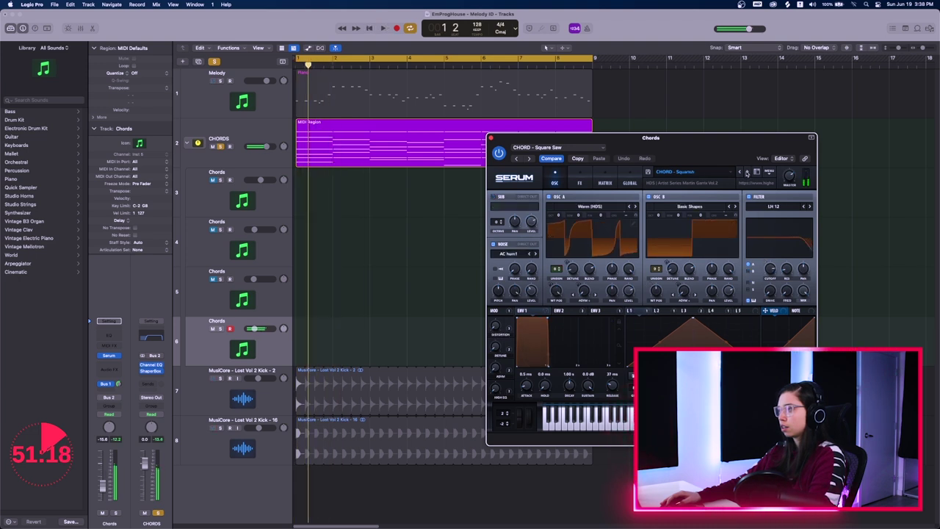
left_click(746, 173)
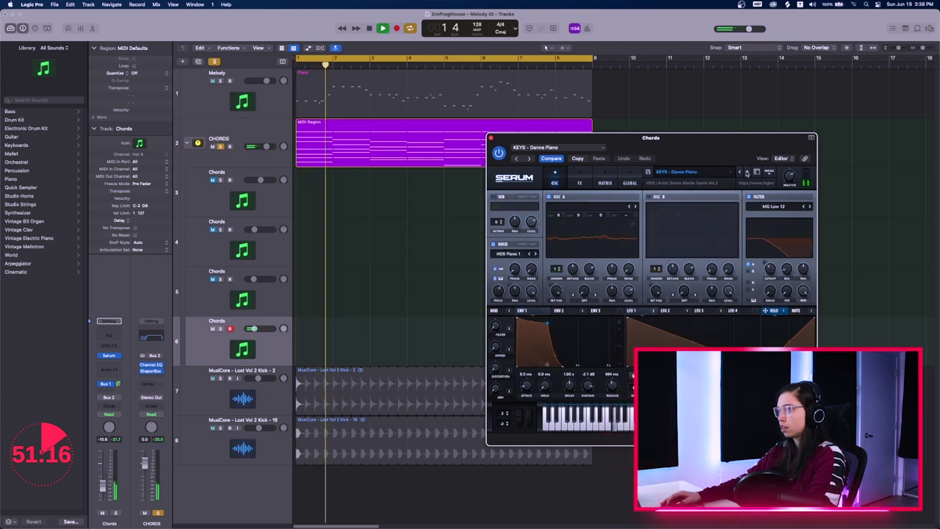
Step: Move the muted KEYS - Dance Piano track up to track position 4 and close its Serum
left_click_drag(267, 349, 261, 251)
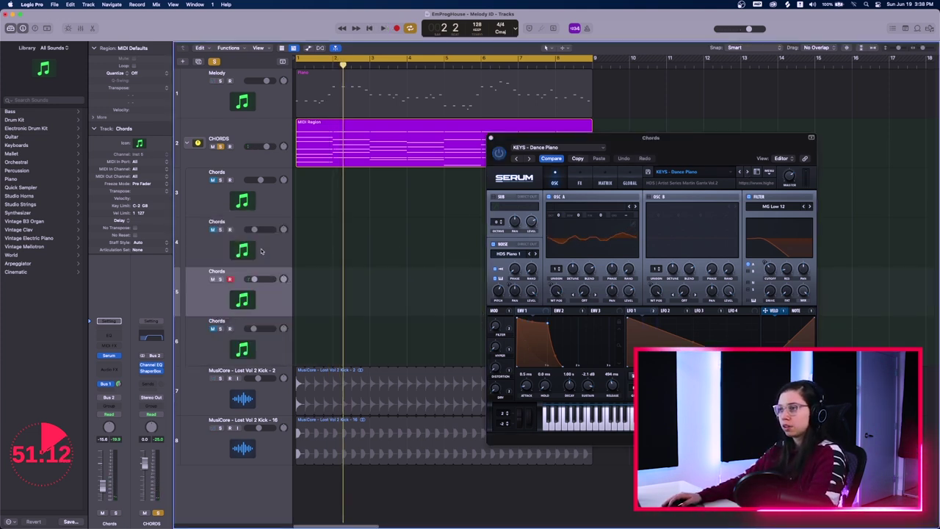
left_click_drag(263, 295, 262, 238)
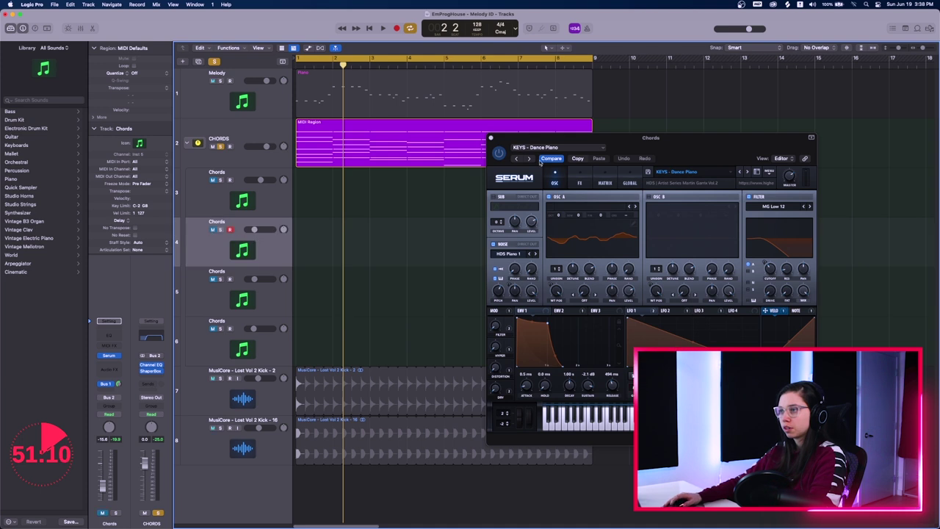
left_click(491, 138)
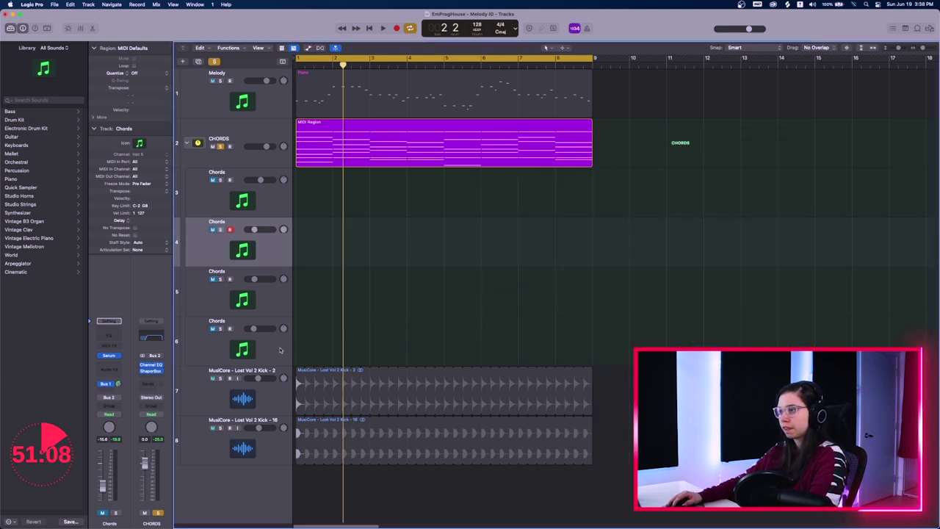
Step: Duplicate the CH - Everything Chords track at position 6 and open Serum on the copy
left_click(279, 351)
key("super+d")
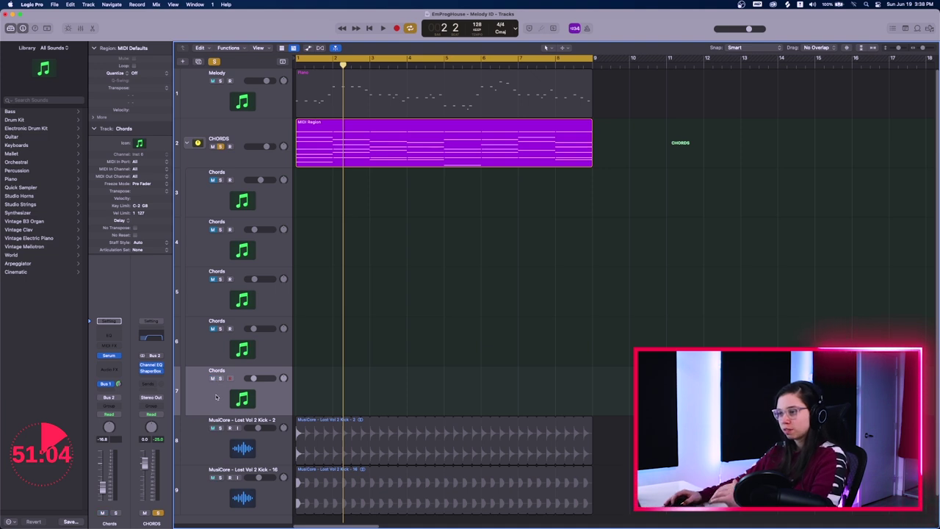
scroll(337, 316, "down", 3)
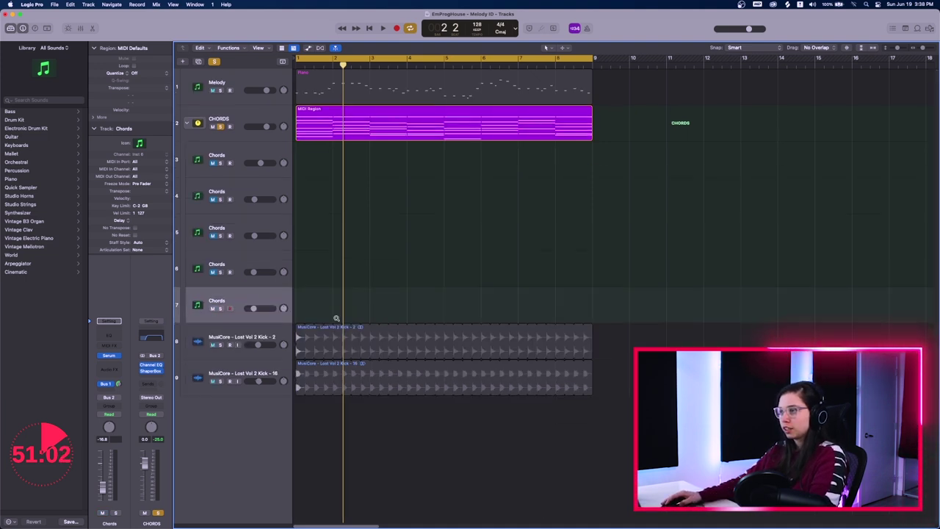
left_click(110, 357)
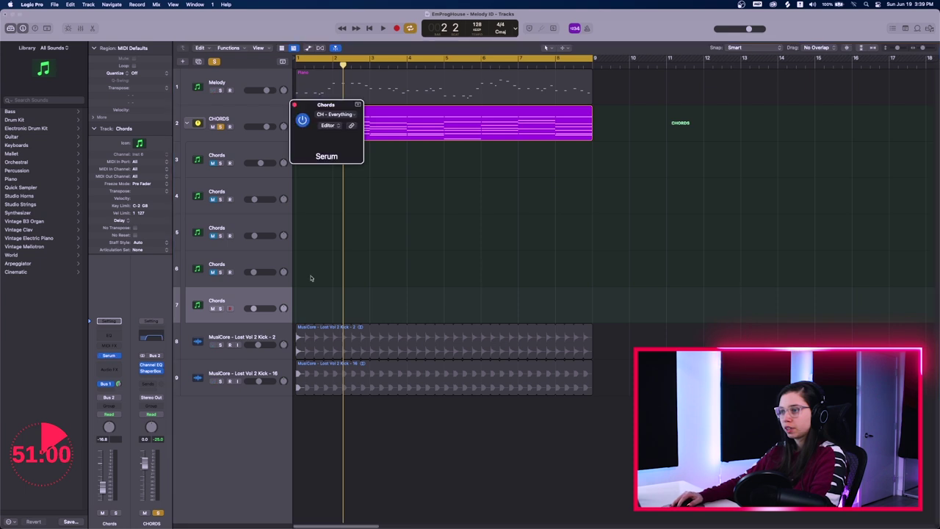
left_click_drag(526, 115, 720, 158)
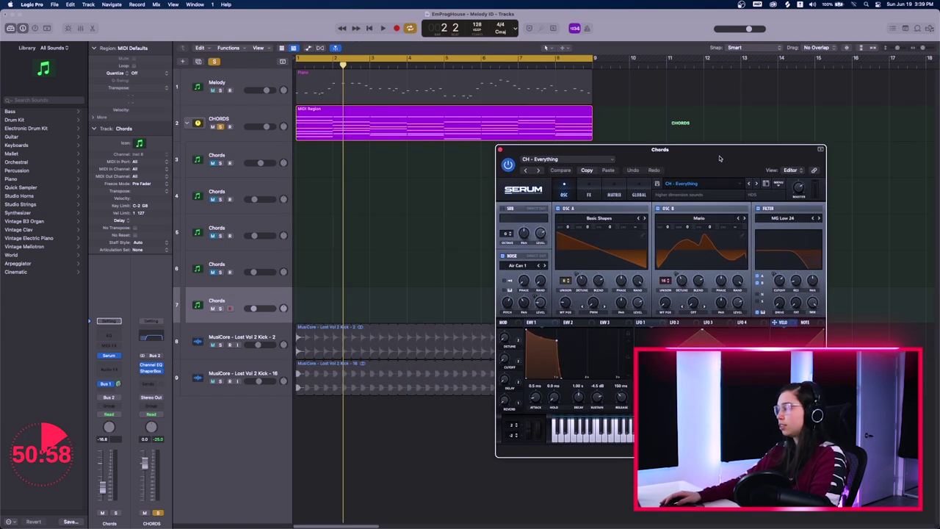
Step: Audition the MHA_Chords presets in Serum on the track 7 Chords layer, from 01 Ambient through 10 Simple Cutoff
left_click(720, 186)
mouse_move(711, 275)
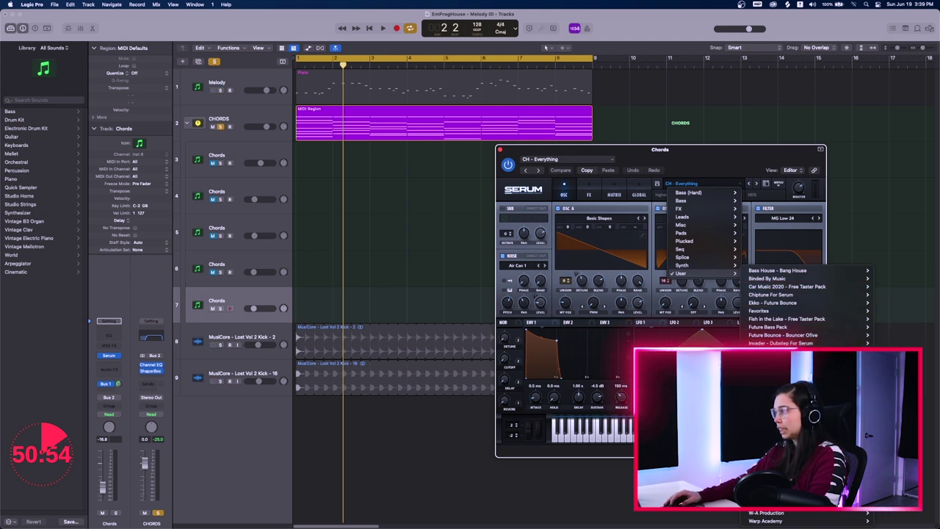
mouse_move(782, 424)
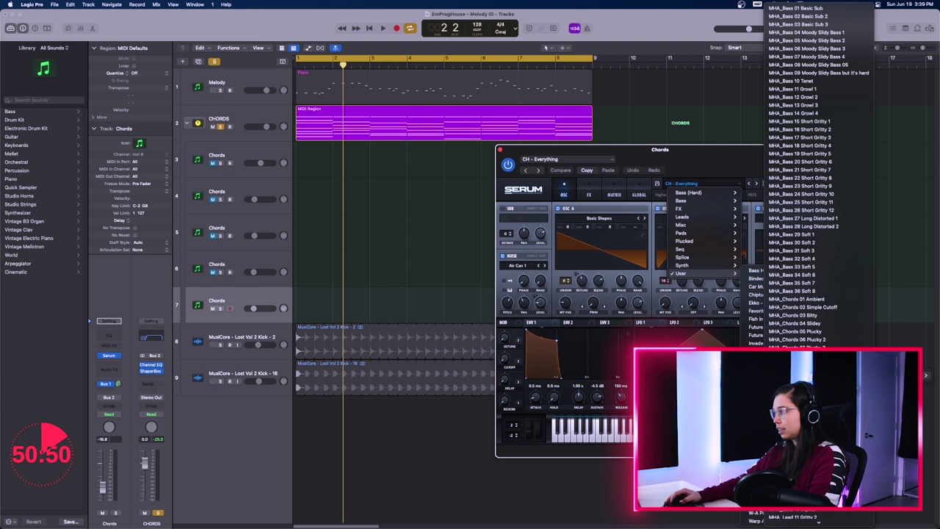
left_click(797, 299)
key("space")
left_click(763, 176)
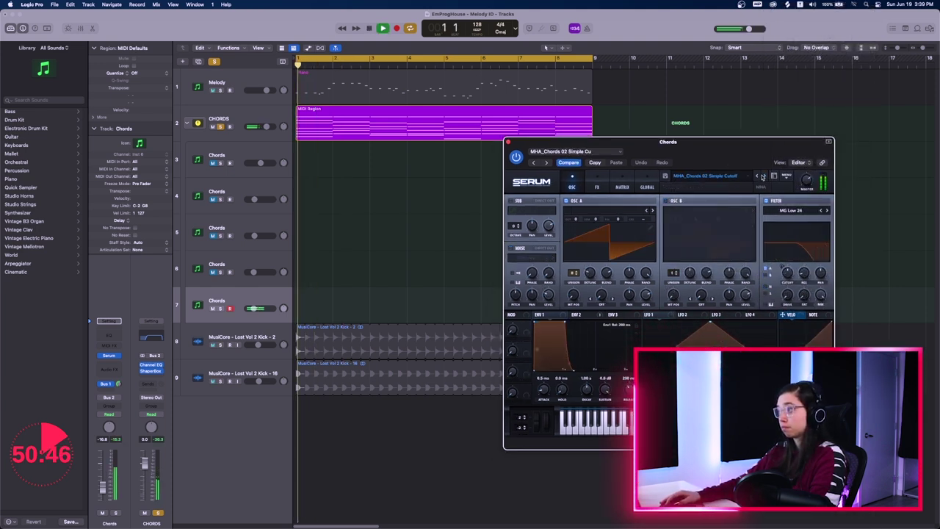
left_click(763, 176)
key("space")
left_click(764, 177)
key("space")
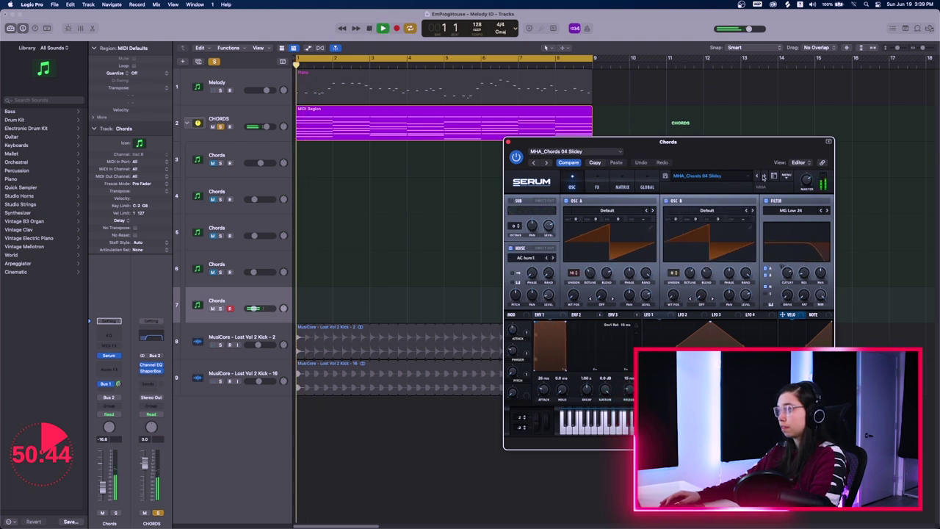
key("space")
left_click(763, 177)
key("space")
key("space")
left_click(763, 177)
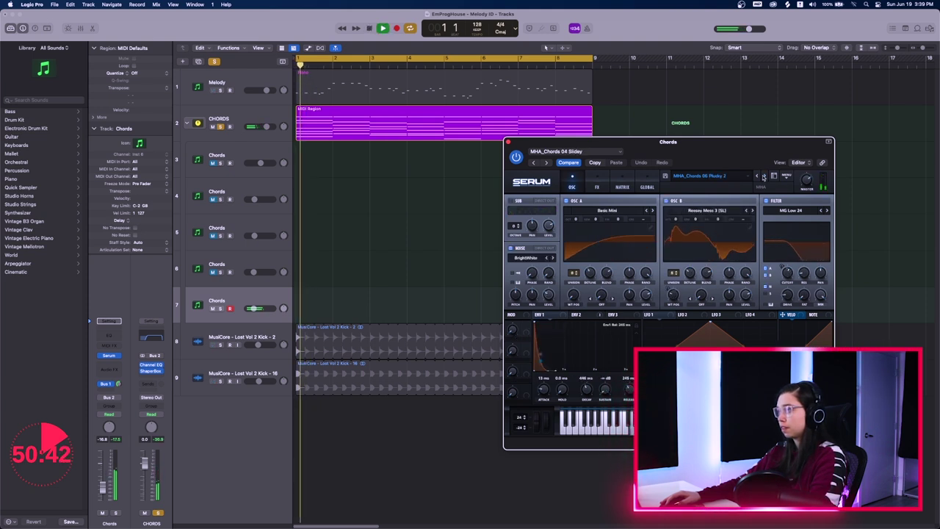
left_click(763, 177)
key("space")
key("space")
left_click(763, 177)
key("space")
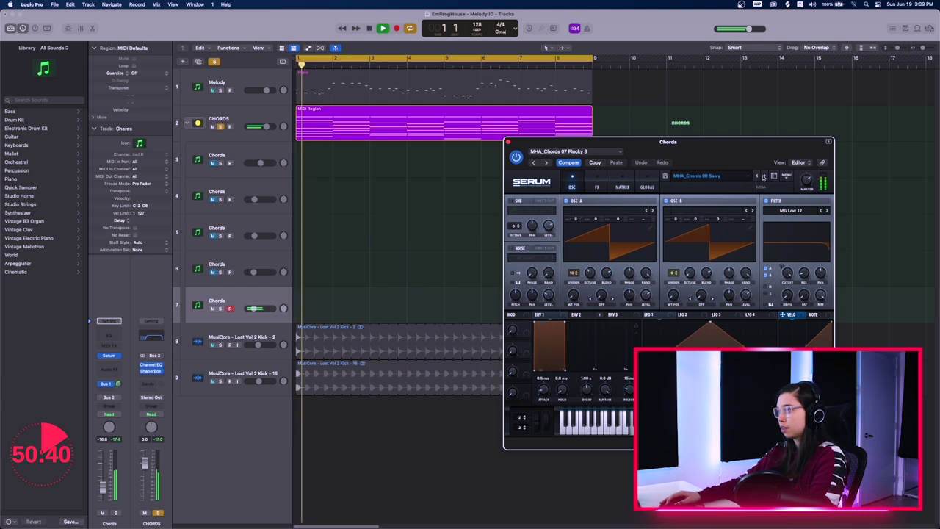
key("space")
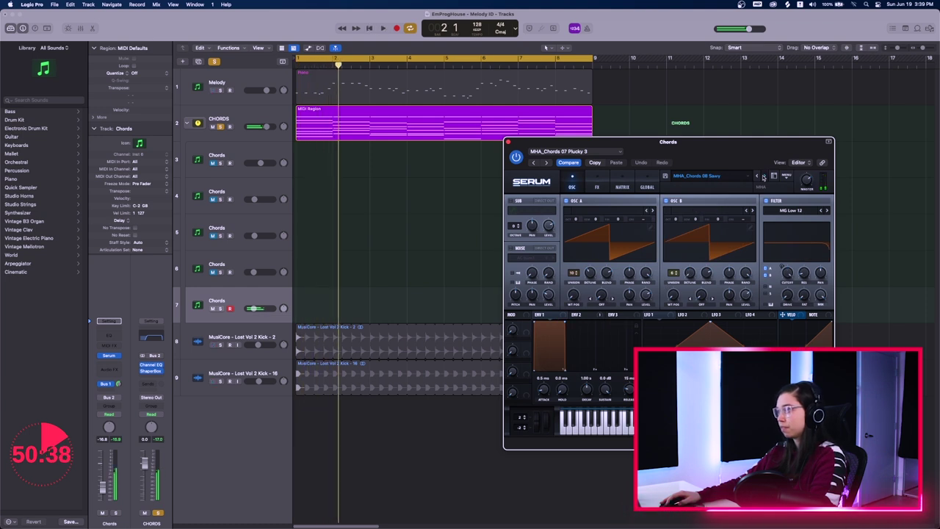
left_click(764, 177)
key("space")
left_click(764, 177)
key("space")
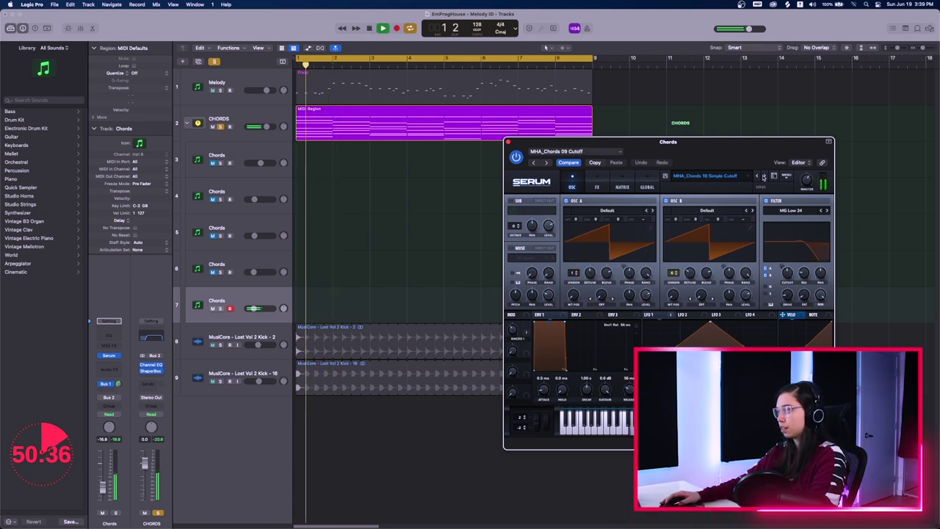
Step: Audition Serum presets CH - DubVision 01 to 03 on track 7 and raise its volume to -14.0 dB
left_click(736, 177)
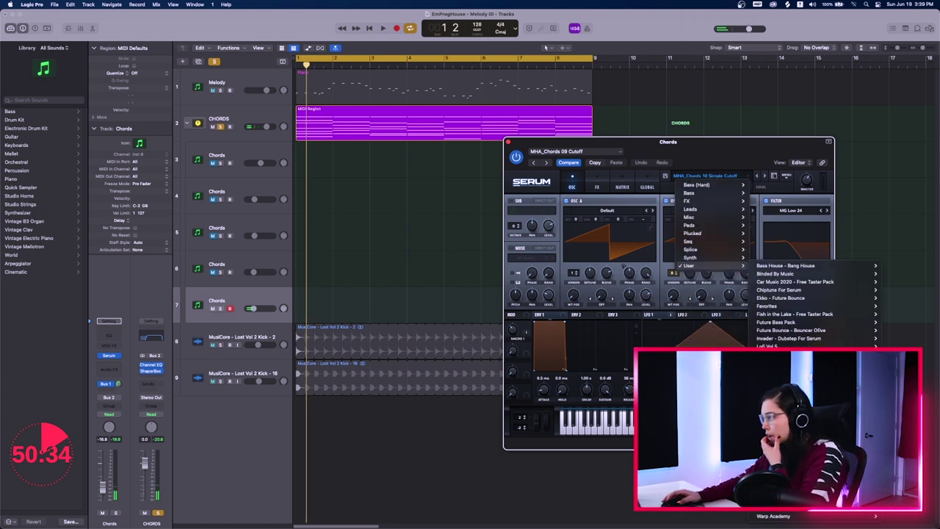
mouse_move(789, 419)
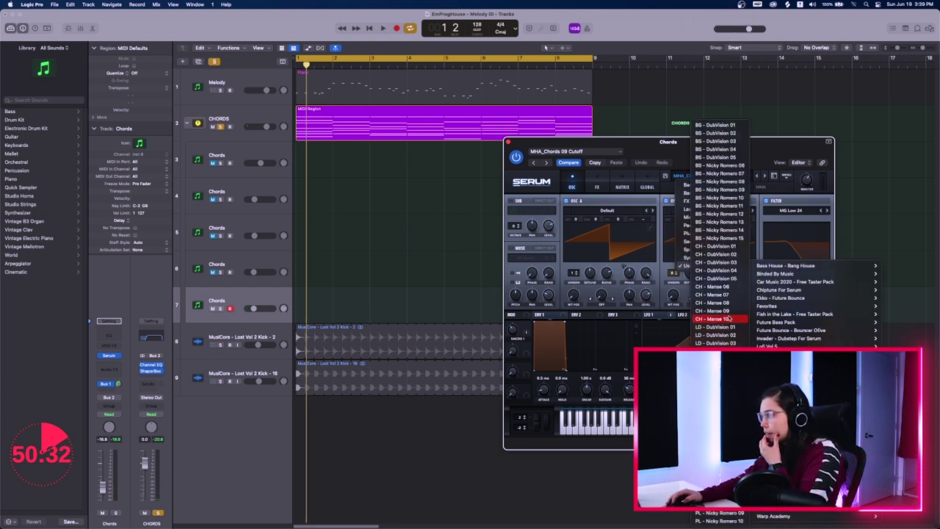
left_click(716, 246)
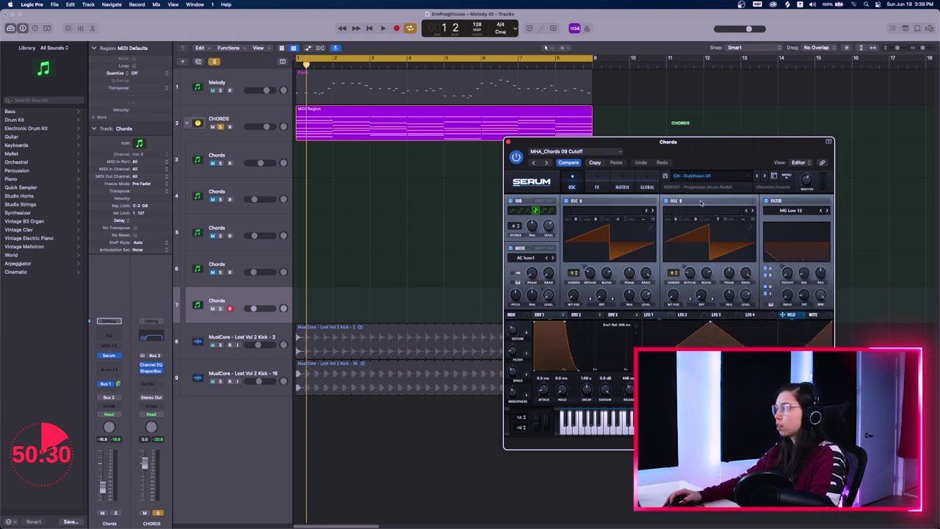
key("space")
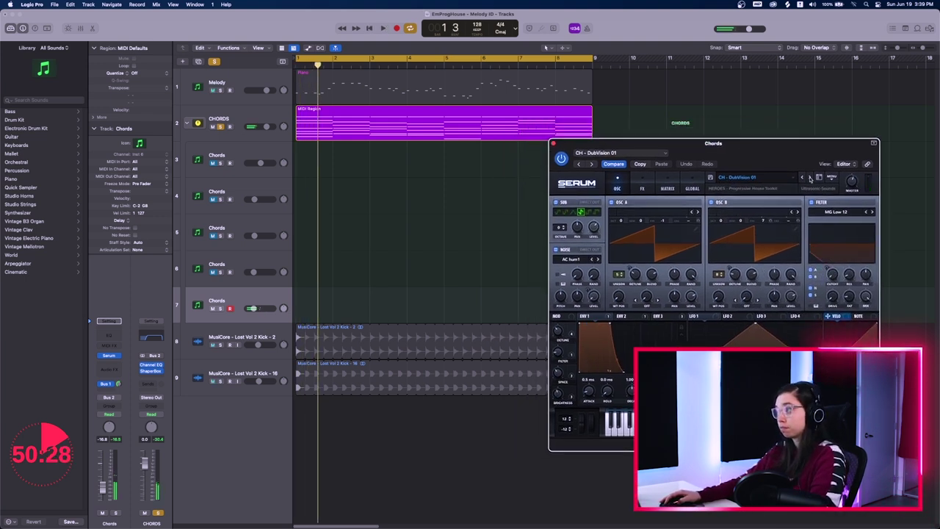
left_click(809, 178)
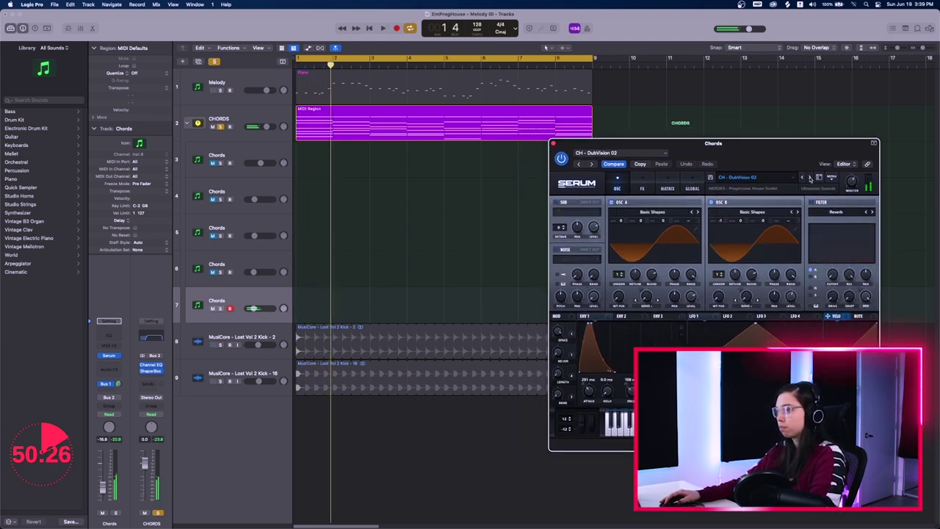
left_click(809, 178)
left_click_drag(253, 309, 255, 309)
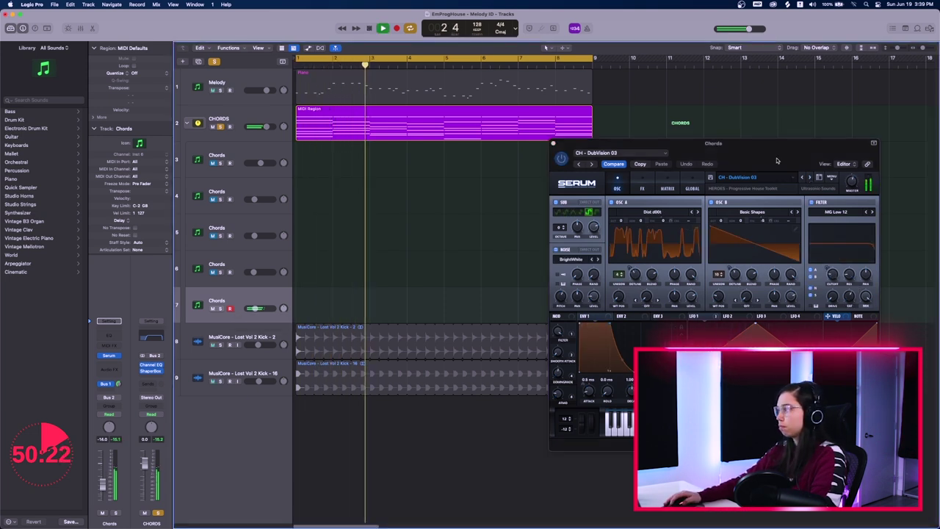
Step: Audition the Serum presets from CH - DubVision 04 through CH - Manse 06 on track 7
left_click_drag(781, 159, 799, 164)
left_click(827, 181)
key("space")
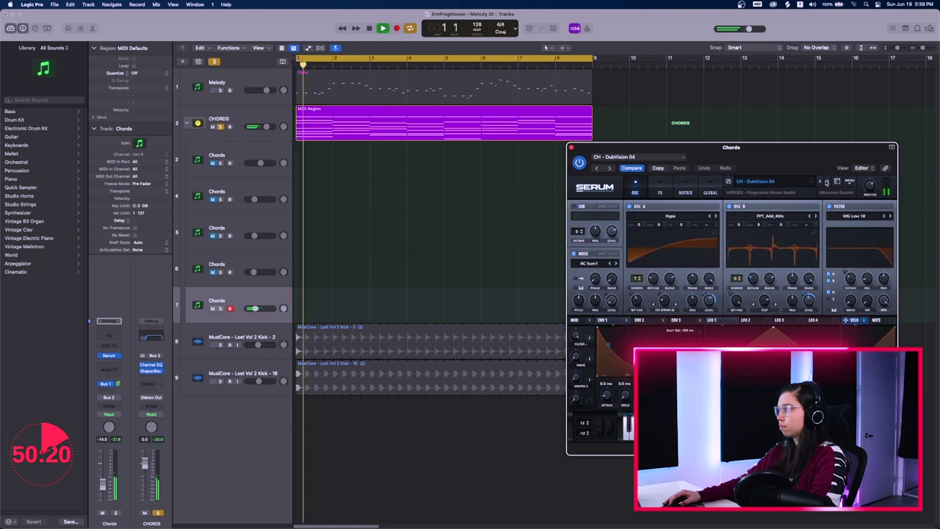
left_click(827, 182)
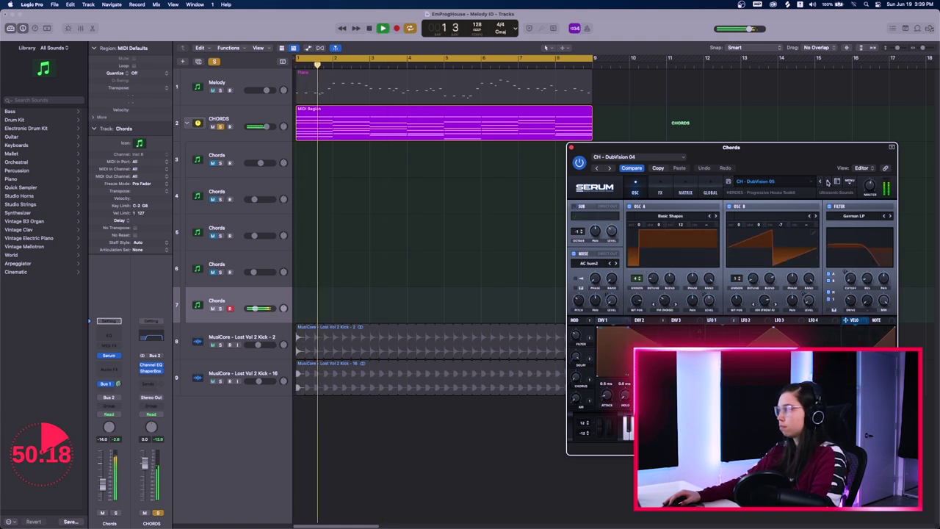
left_click(826, 181)
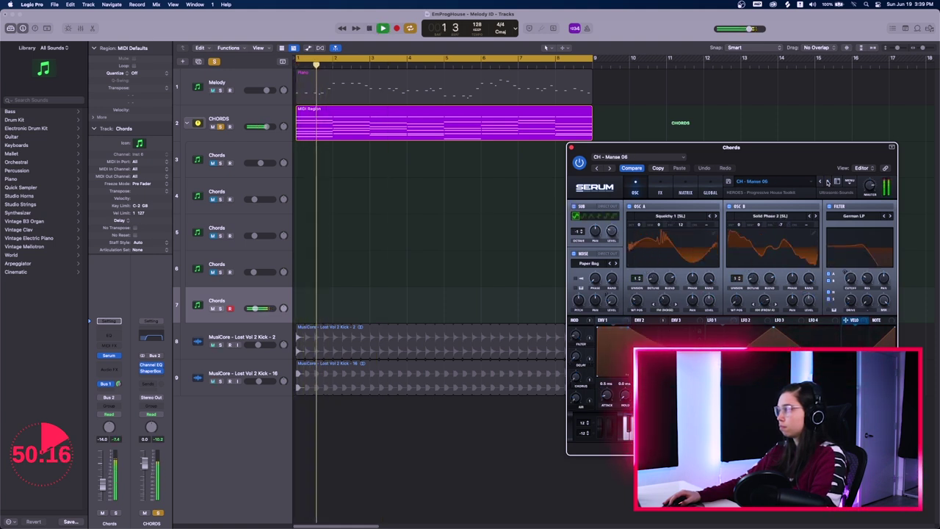
key("space")
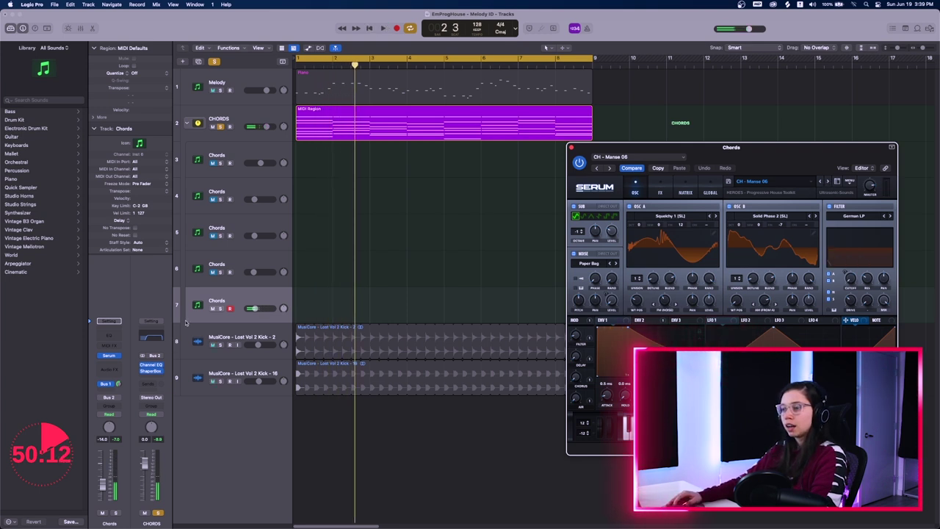
Step: Select the CHORDS stack and advance track 7's Serum through CH - Manse 07 to CH - Manse 08 during playback
left_click(244, 116)
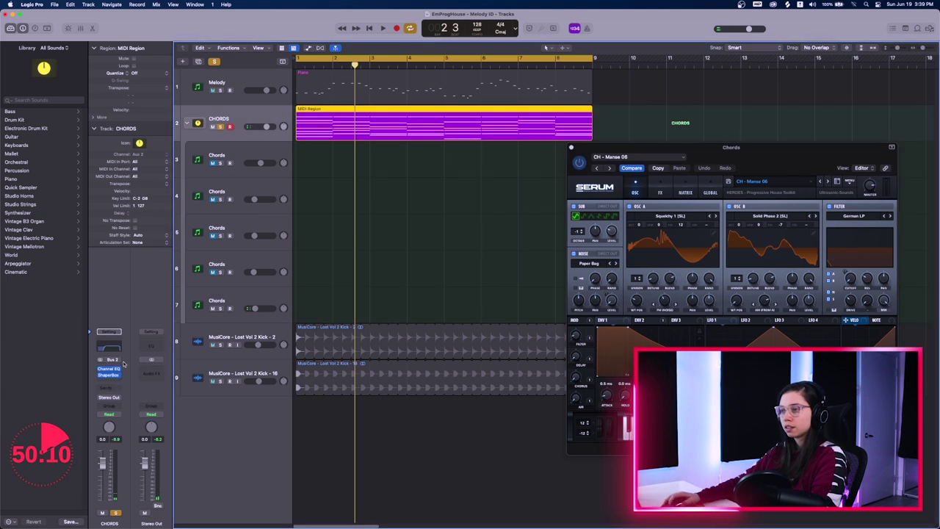
left_click(827, 181)
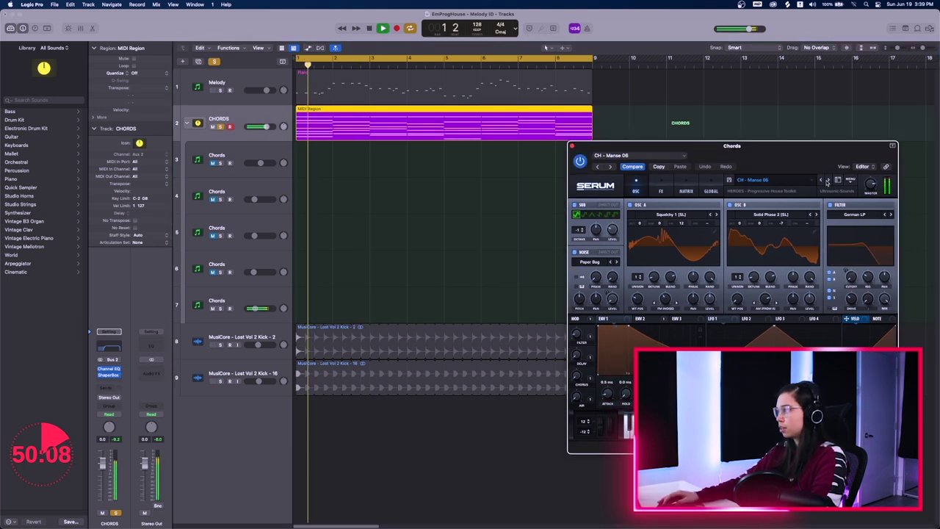
key("space")
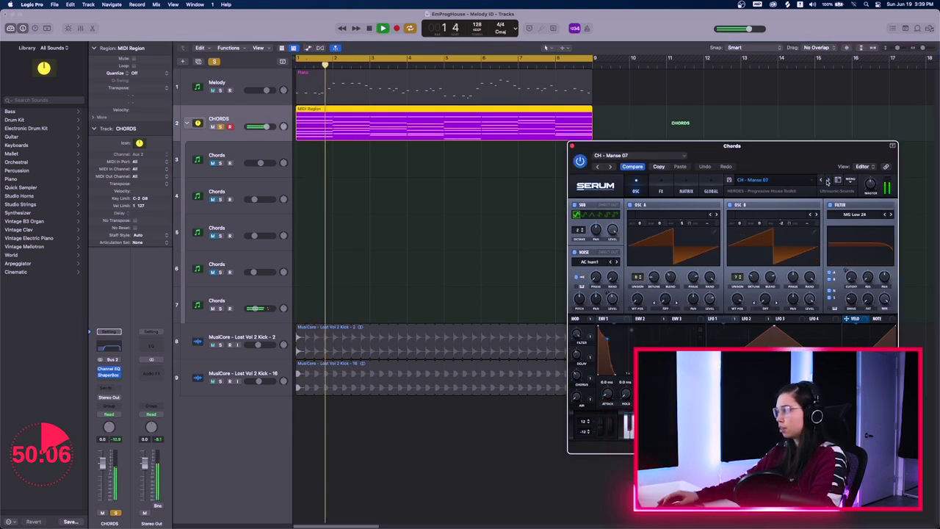
left_click(828, 181)
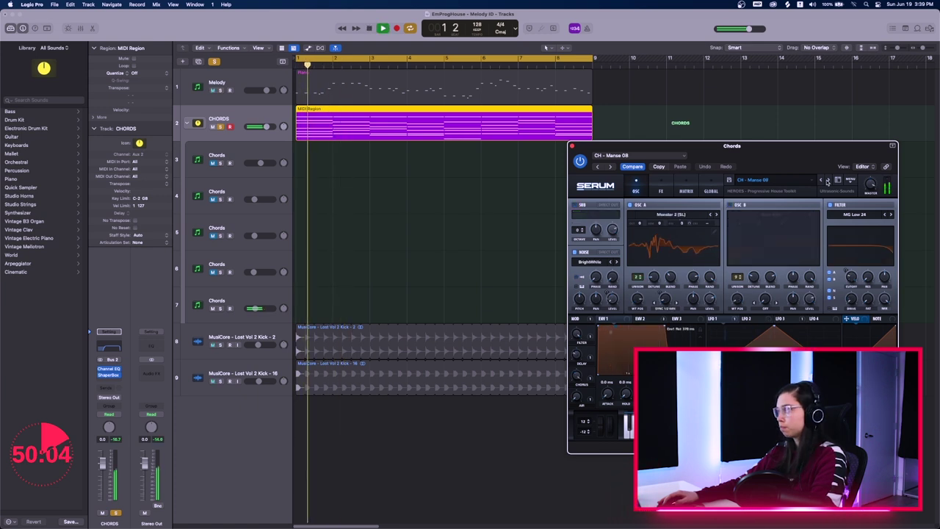
left_click_drag(709, 153, 714, 163)
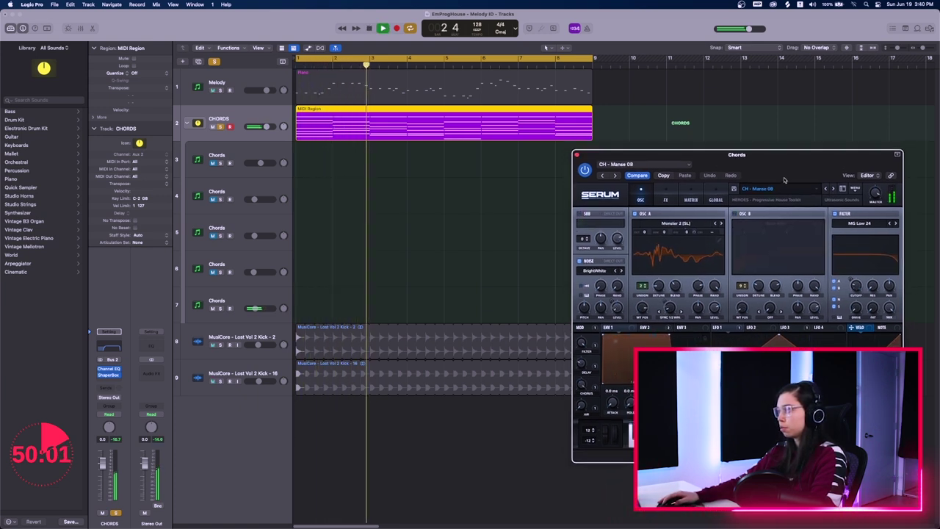
Step: Compare presets CH - Manse 09 through LD - DubVision 01, return track 7's Serum to CH - Manse 08 and close it
key("space")
left_click(834, 189)
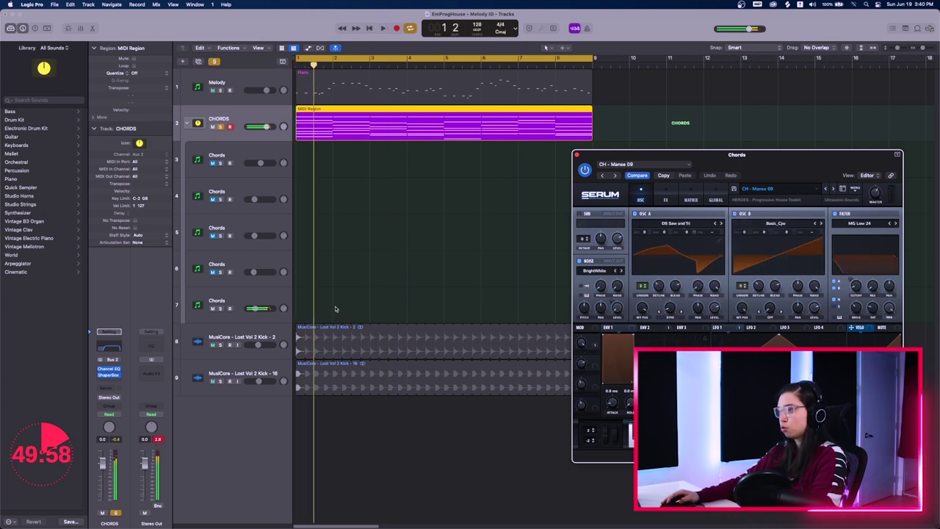
left_click(835, 190)
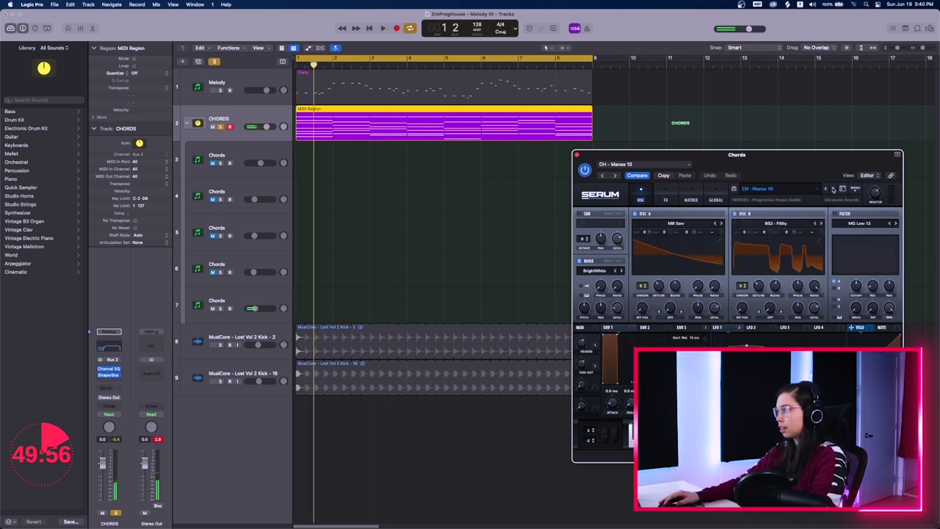
key("space")
left_click(835, 189)
key("space")
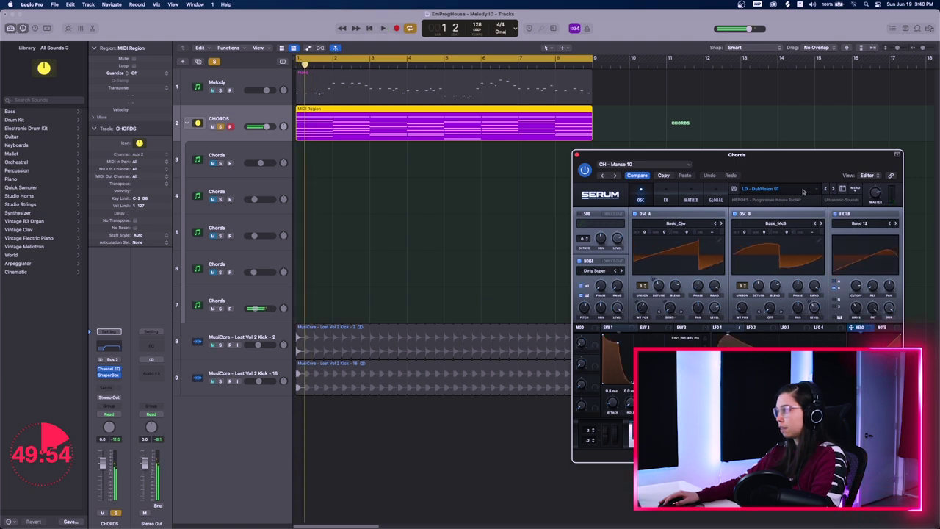
left_click(825, 189)
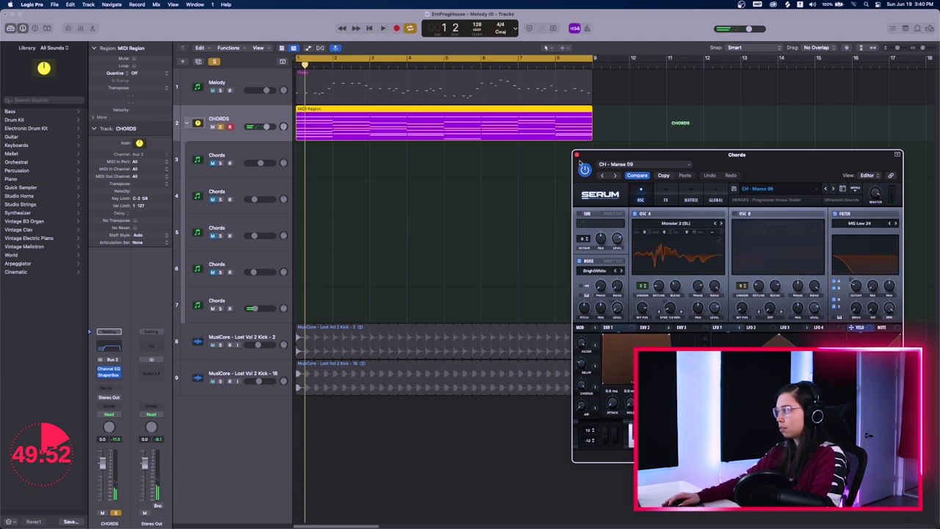
left_click(577, 155)
Step: Play the loop with Chords tracks 5 and 6 unmuted and track 7 muted, and fine-tune their volumes, setting track 6 to -18.4 dB
key("space")
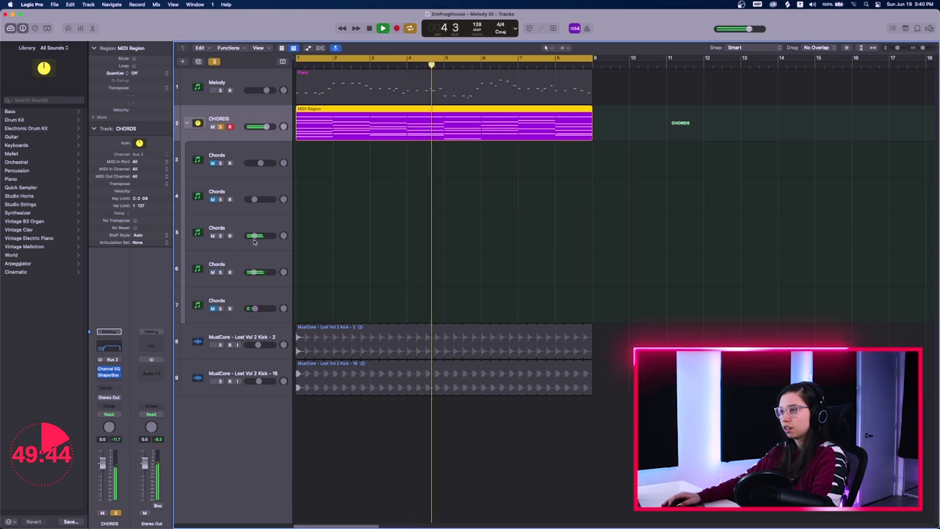
mouse_move(253, 236)
left_click_drag(254, 273, 254, 272)
left_click_drag(254, 236, 253, 236)
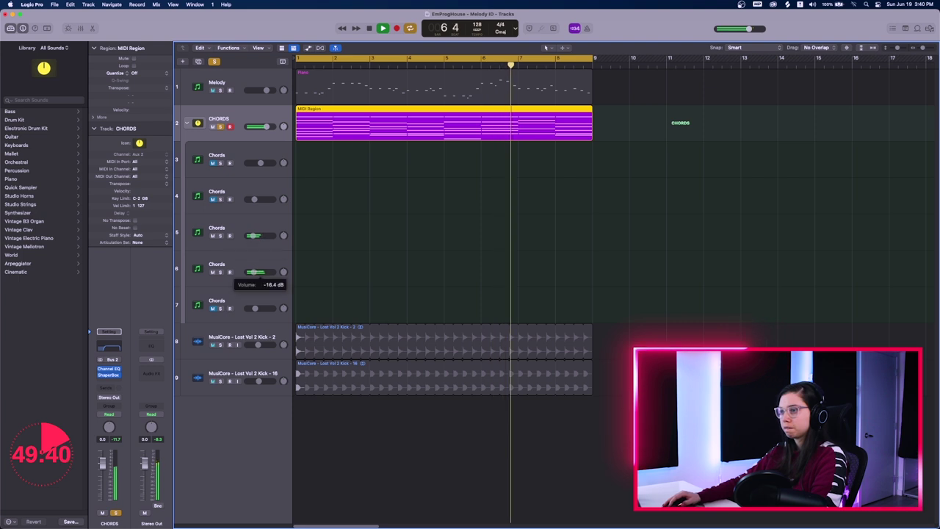
Step: Unmute the Chords layers on tracks 7, 4 and 3, raising track 4's volume and slightly lowering track 3's
mouse_move(254, 309)
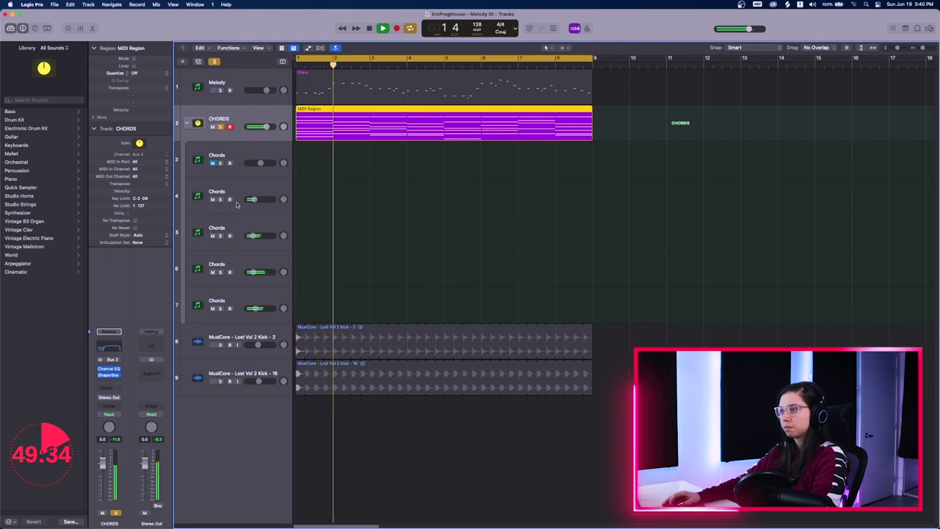
mouse_move(255, 199)
left_click_drag(263, 199, 264, 199)
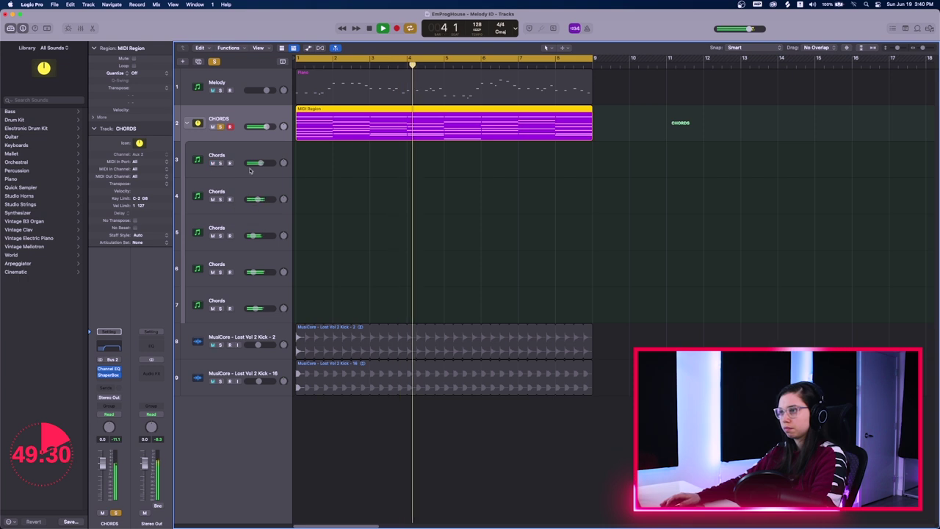
mouse_move(260, 163)
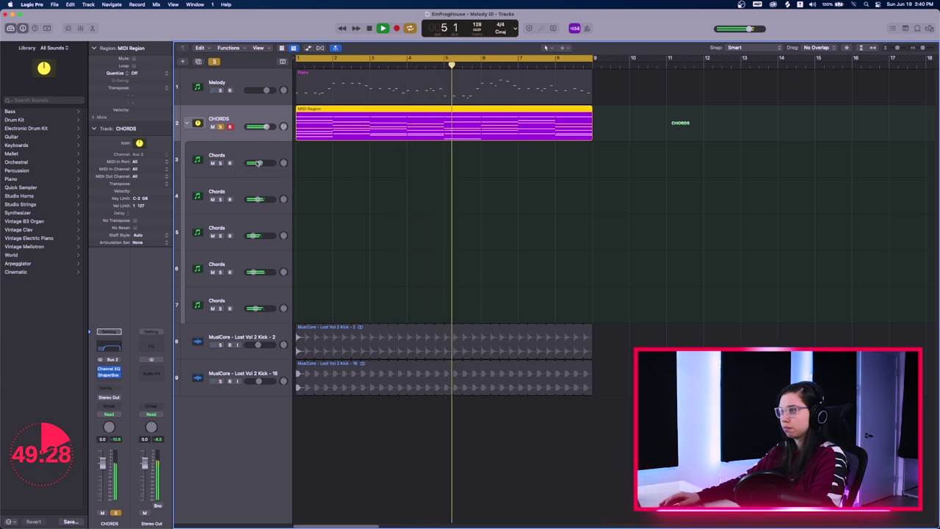
Step: Reduce the track height and solo both MusiCore - Lost Vol 2 Kick tracks to hear them with the CHORDS stack
scroll(300, 183, "down", 3)
scroll(301, 185, "up", 3)
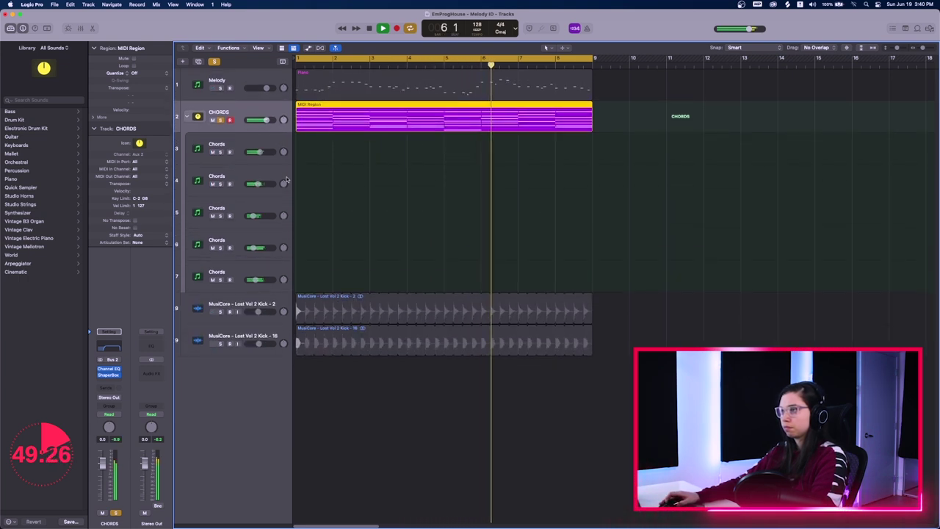
left_click_drag(220, 312, 220, 343)
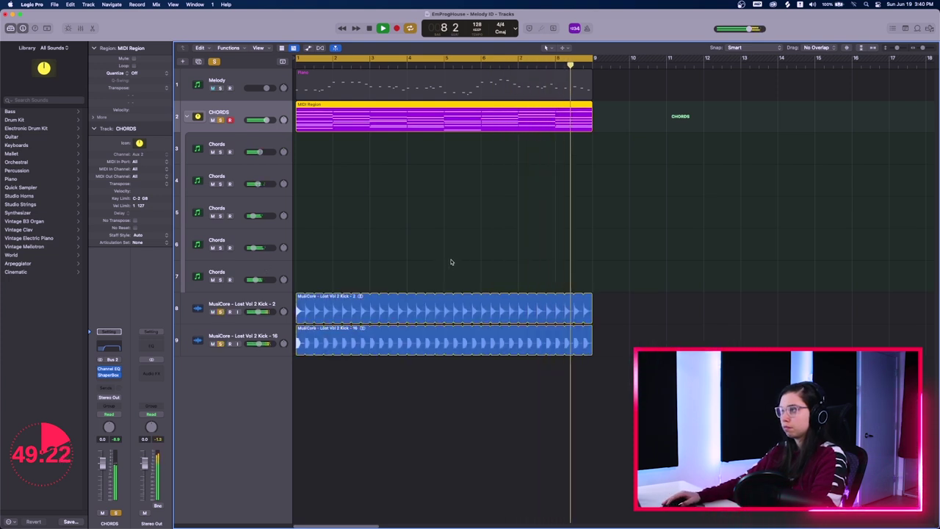
key("space")
left_click(431, 412)
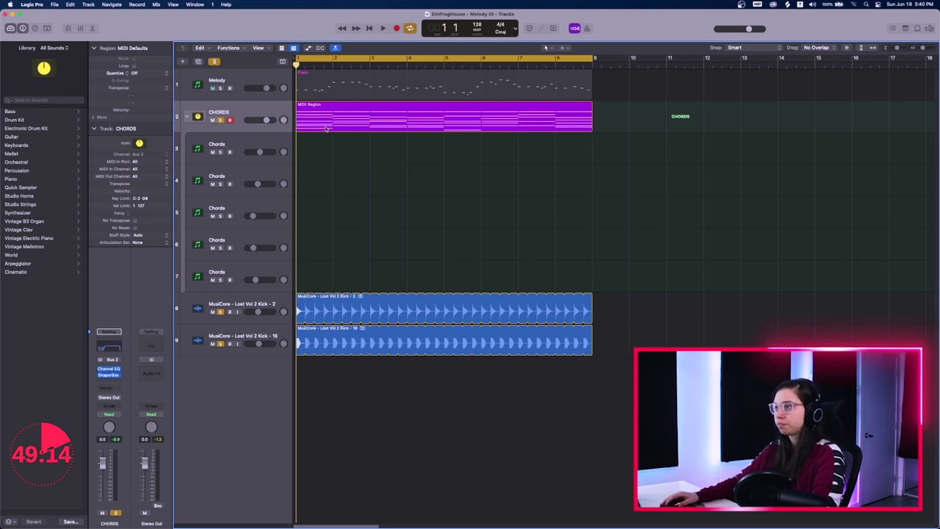
Step: Collapse the CHORDS stack and try OTT between its Channel EQ and ShaperBox with the depth at about 28%
left_click(186, 117)
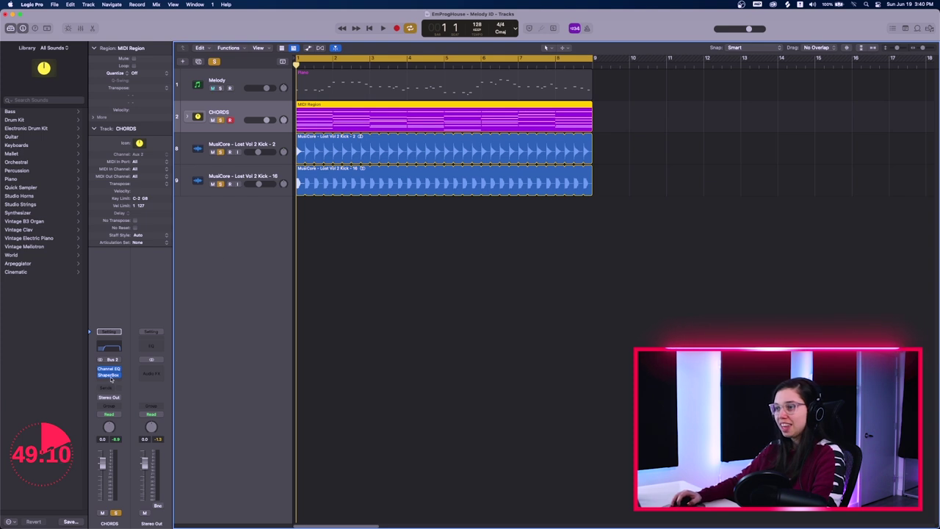
left_click(109, 374)
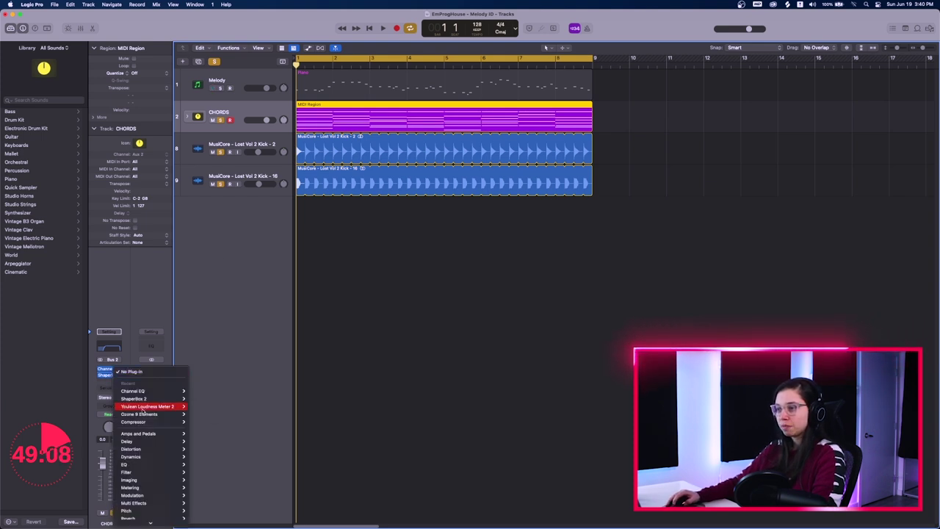
mouse_move(162, 521)
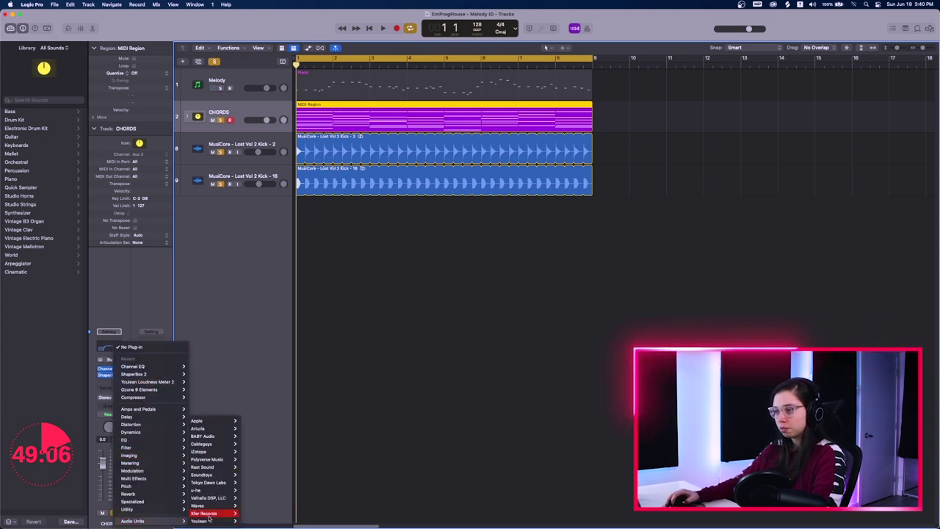
left_click(273, 514)
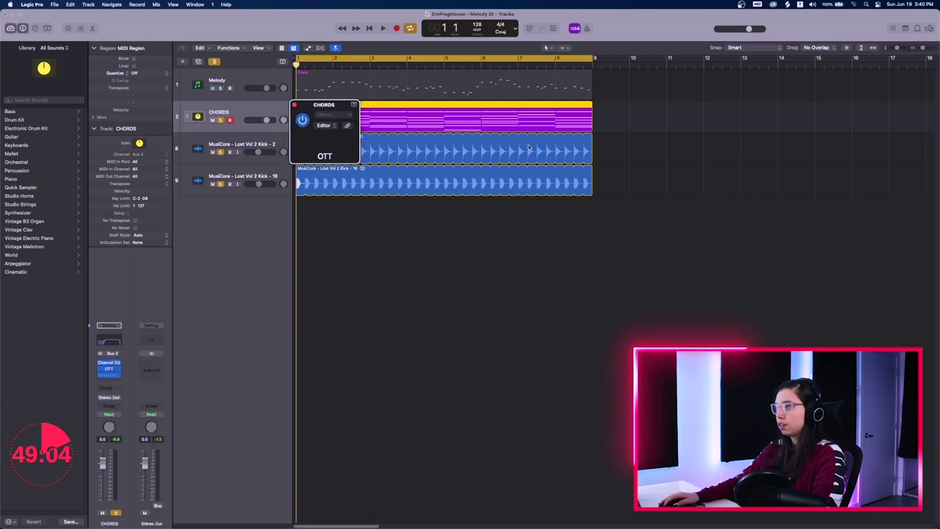
left_click_drag(380, 112, 512, 239)
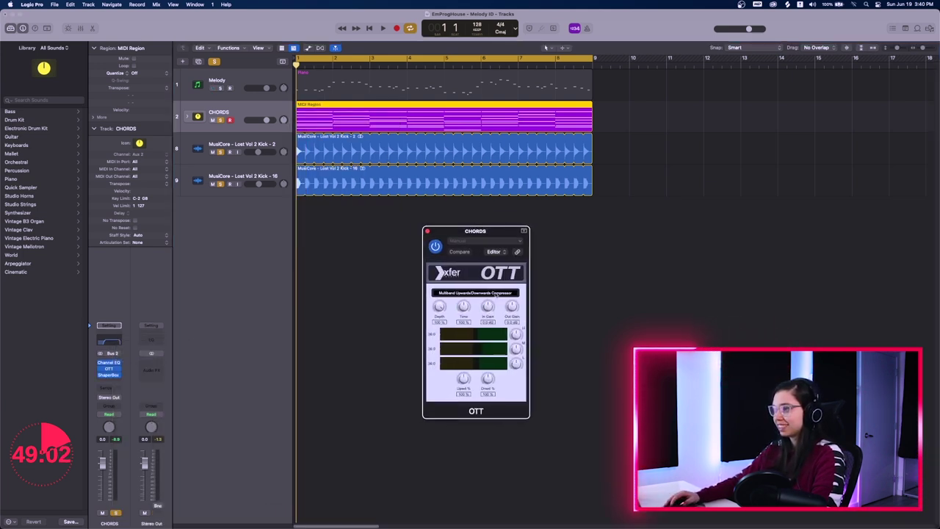
left_click_drag(438, 306, 438, 308)
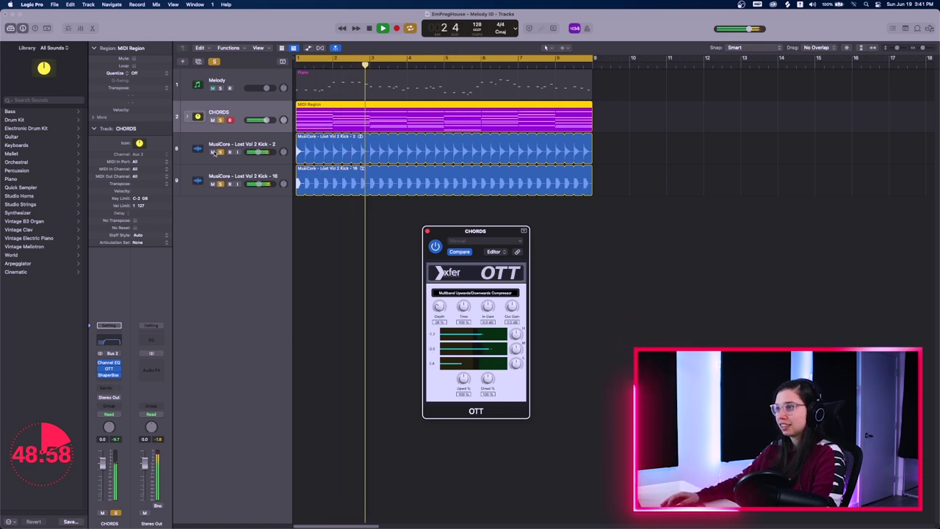
Step: Unsolo both MusiCore - Lost Vol 2 Kick tracks, audition CHORDS while reducing OTT's depth to 0%, and close OTT
left_click_drag(220, 152, 222, 186)
left_click_drag(466, 233, 467, 240)
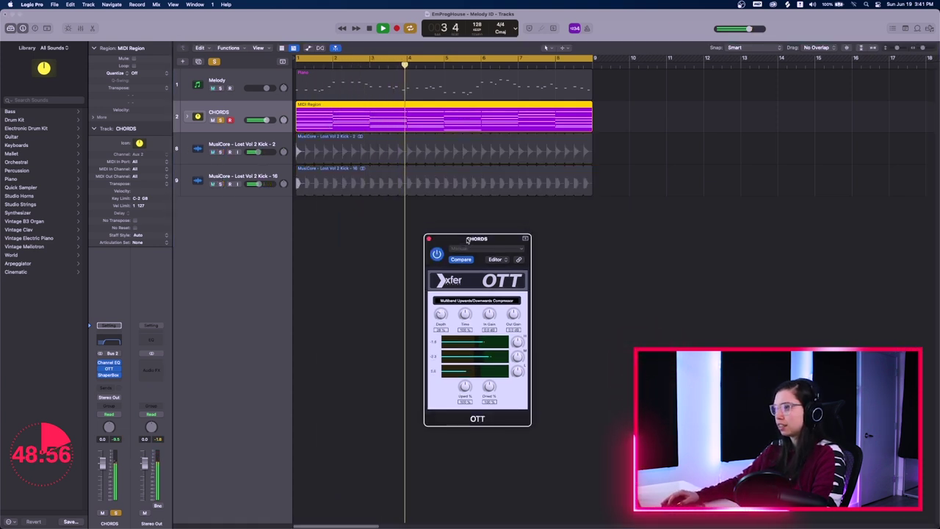
key("space")
key("Return")
key("space")
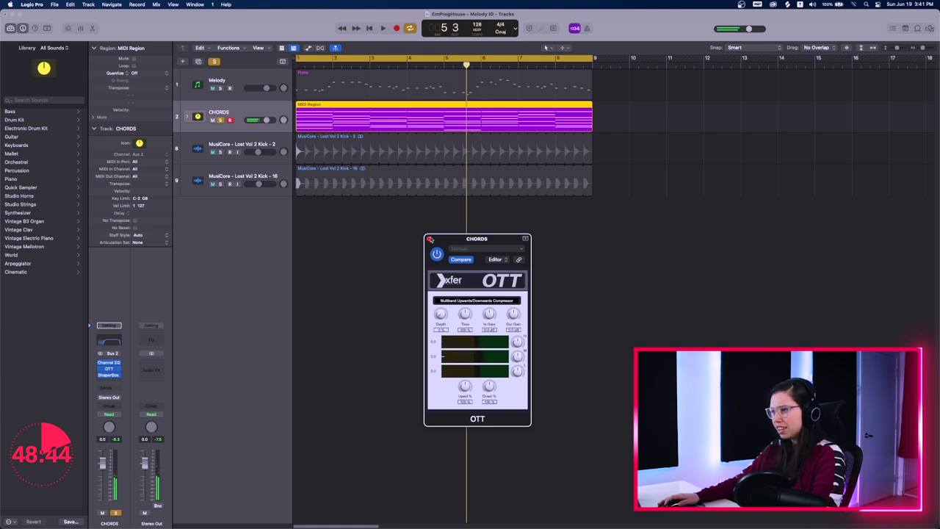
left_click(430, 238)
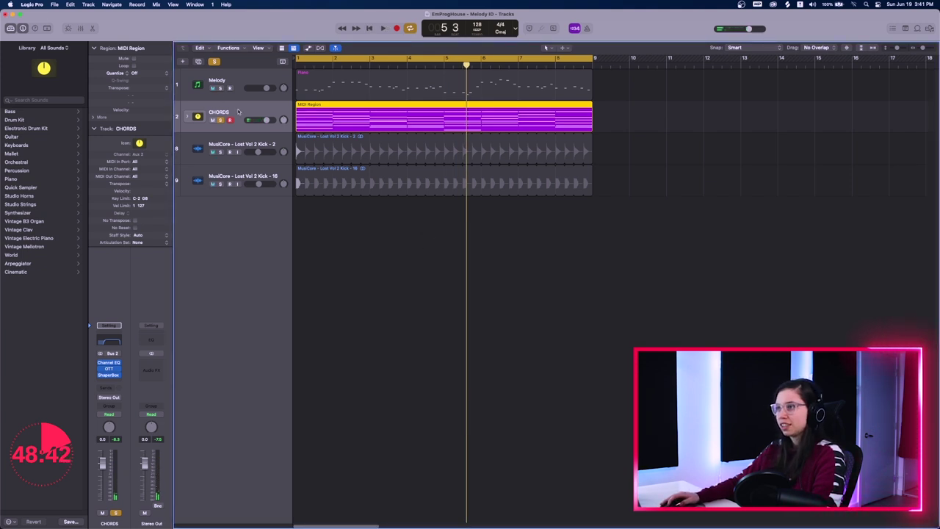
Step: Expand the CHORDS stack and remove OTT from its effects chain
left_click(188, 116)
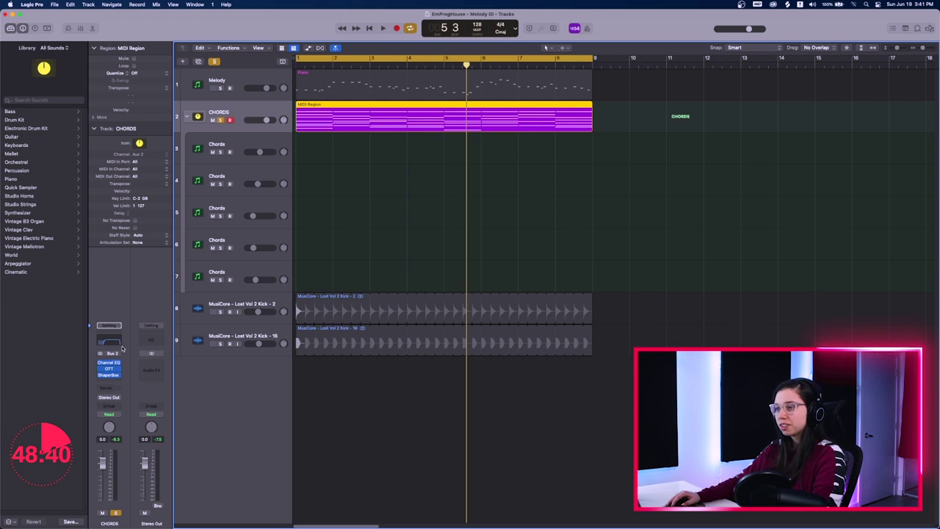
left_click(119, 369)
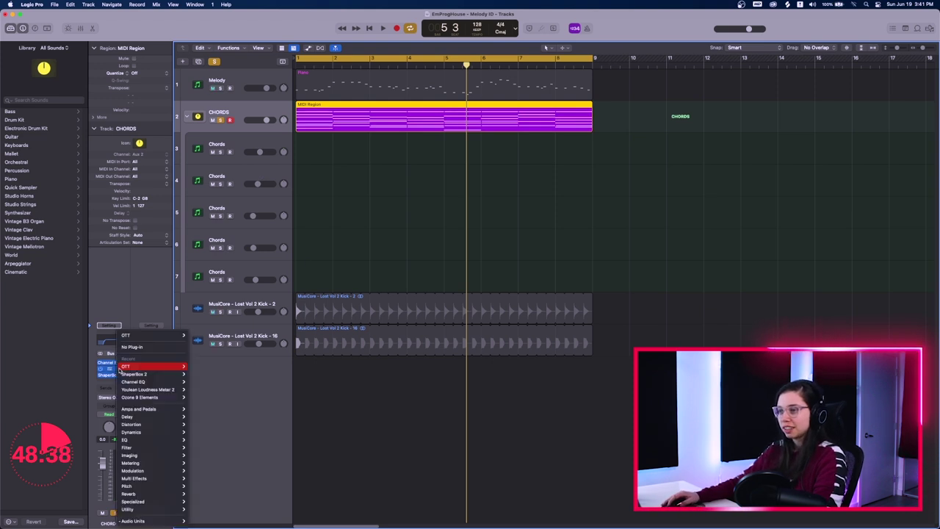
left_click(133, 347)
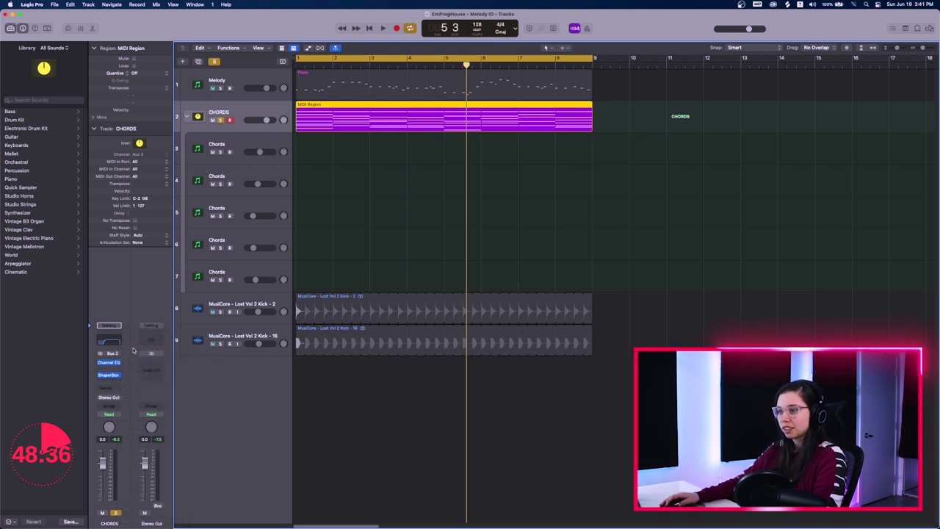
Step: Try a fresh stereo OTT between Channel EQ and ShaperBox on CHORDS, adjusting its depth against the playing loop
left_click(114, 371)
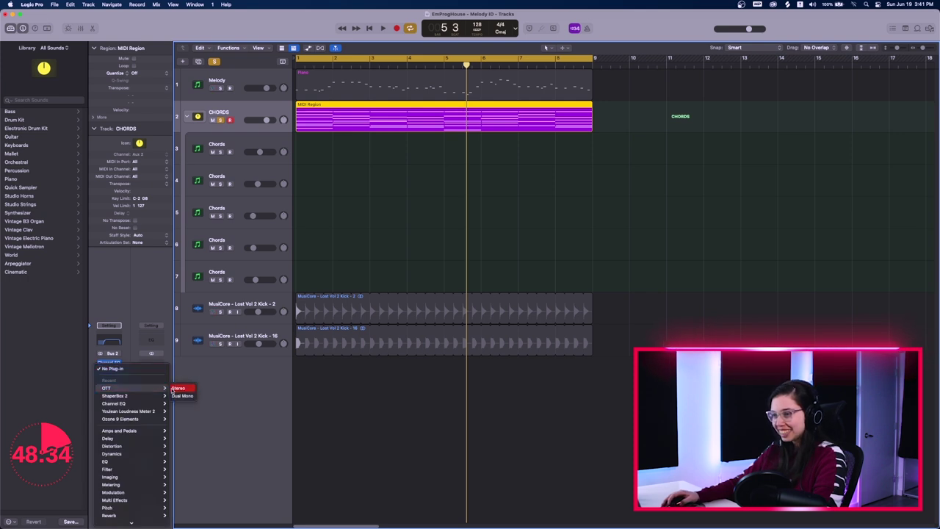
left_click(178, 388)
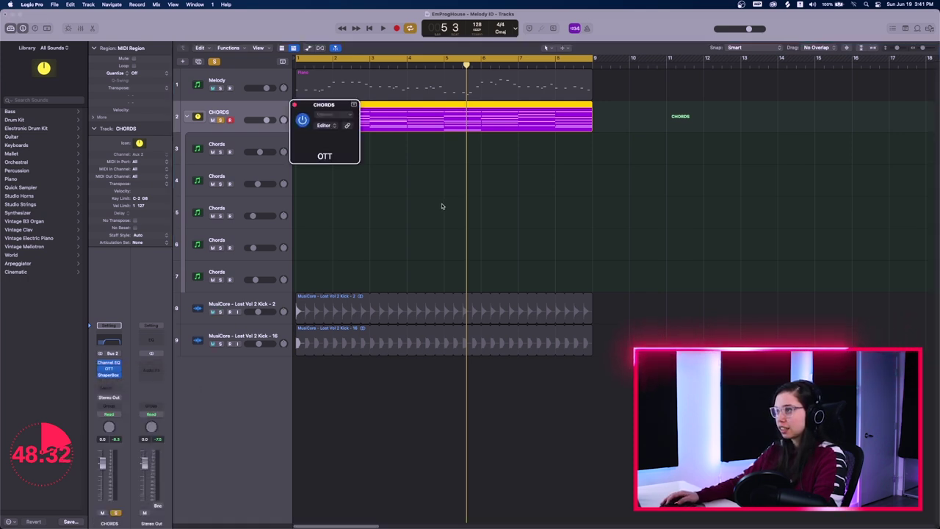
key("space")
left_click_drag(365, 108, 527, 204)
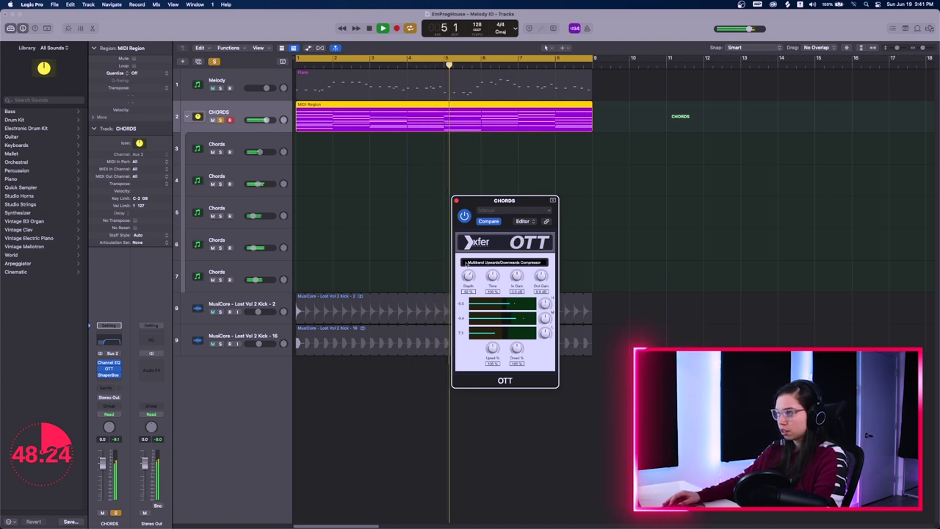
key("space")
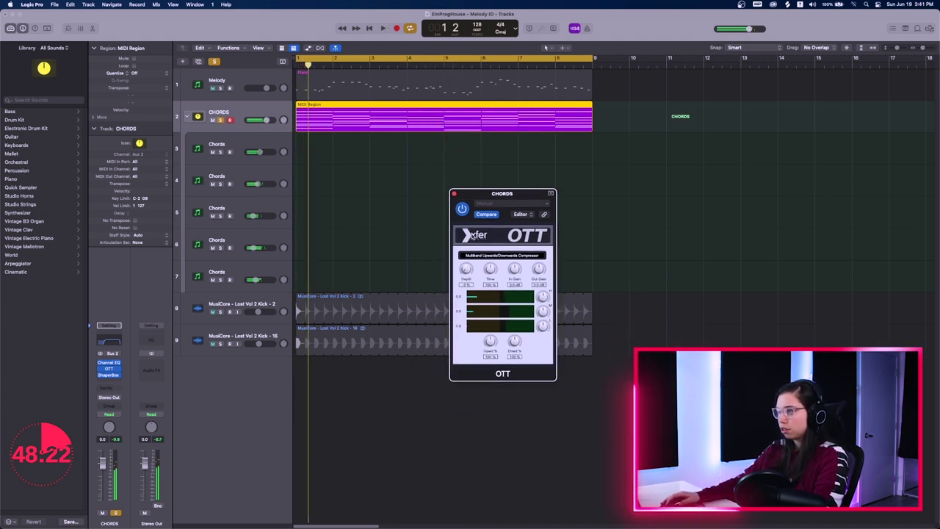
left_click_drag(467, 196, 471, 210)
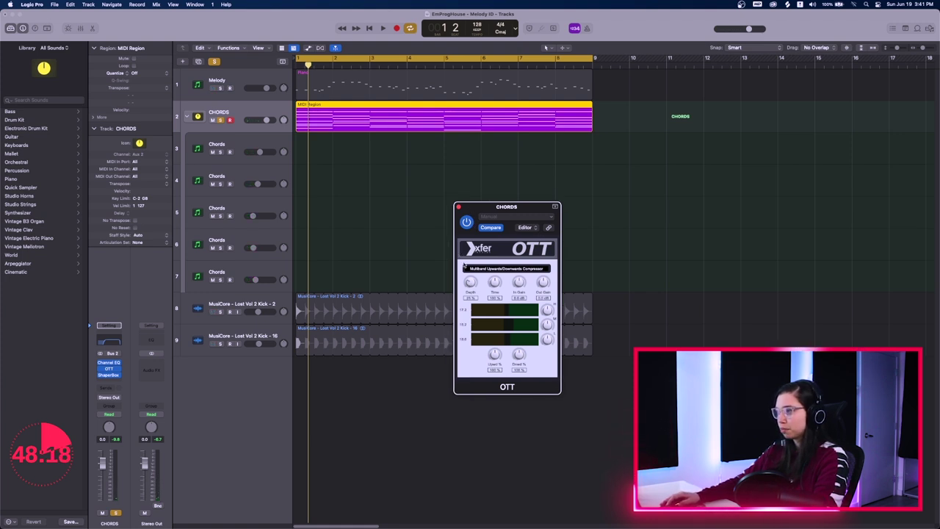
Step: Compare the CHORDS loop with OTT on and bypassed, then take OTT off the chain again
key("space")
left_click(467, 223)
left_click(467, 223)
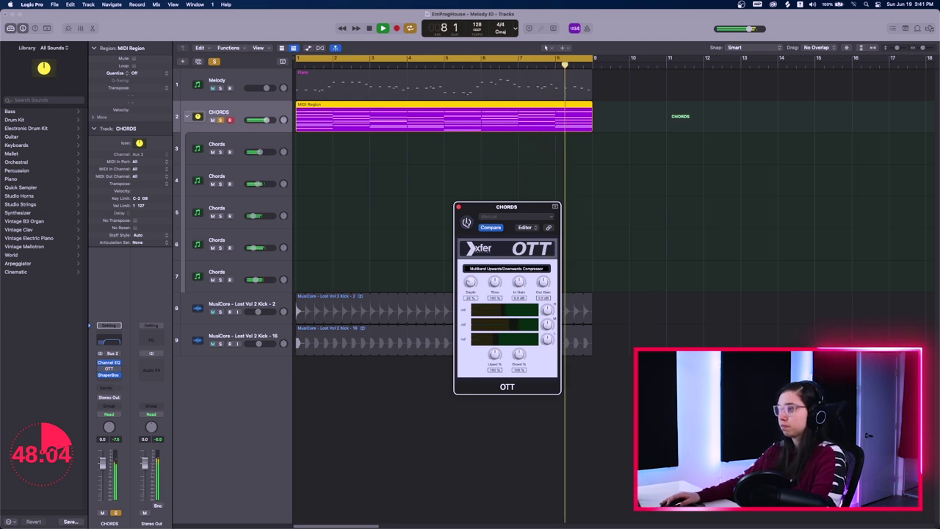
key("space")
left_click(458, 207)
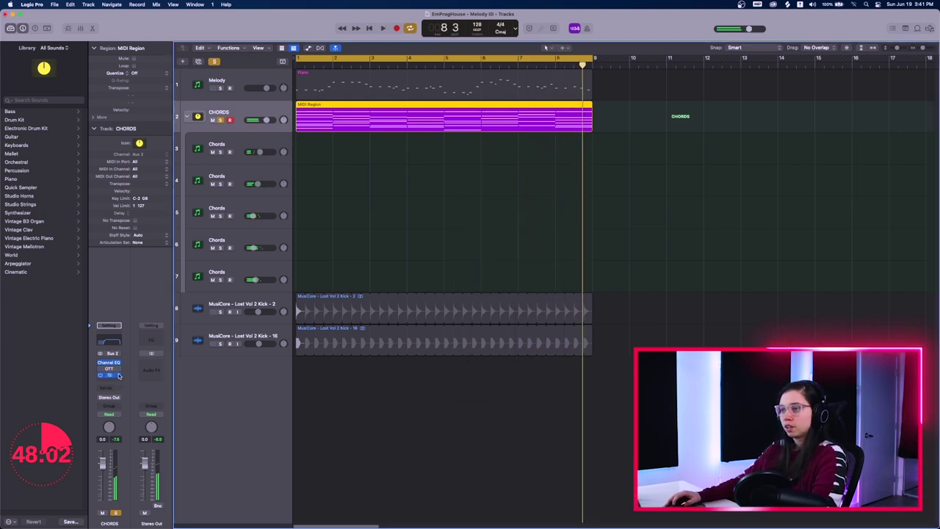
left_click(122, 372)
left_click(130, 348)
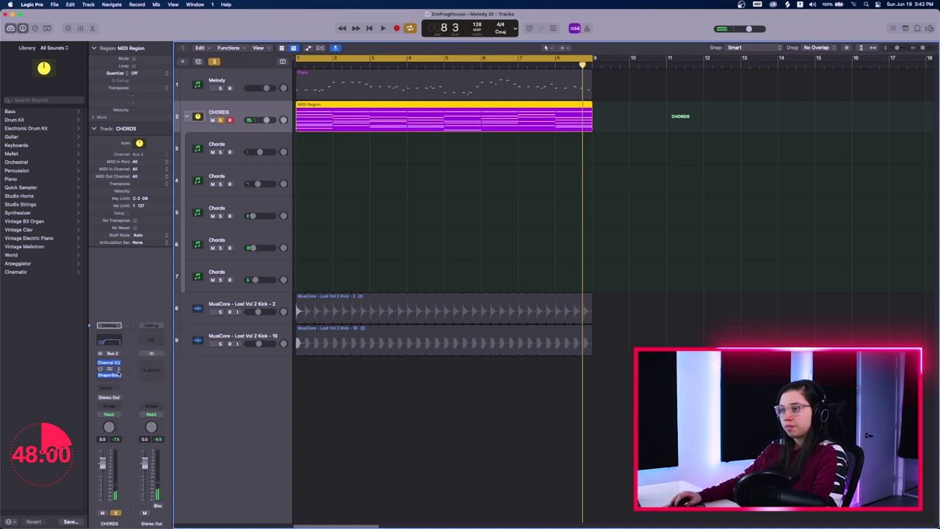
Step: Insert a stereo Compressor between Channel EQ and ShaperBox on the CHORDS stack
left_click(117, 370)
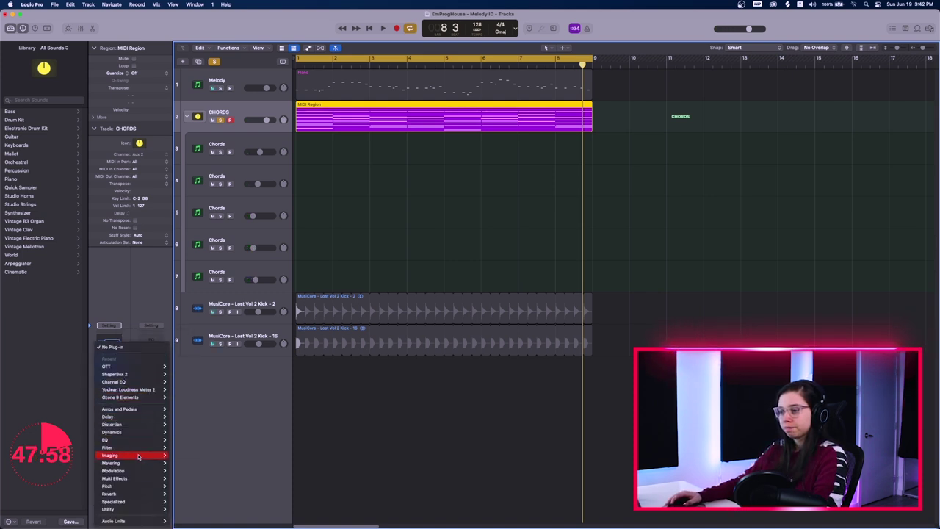
mouse_move(144, 524)
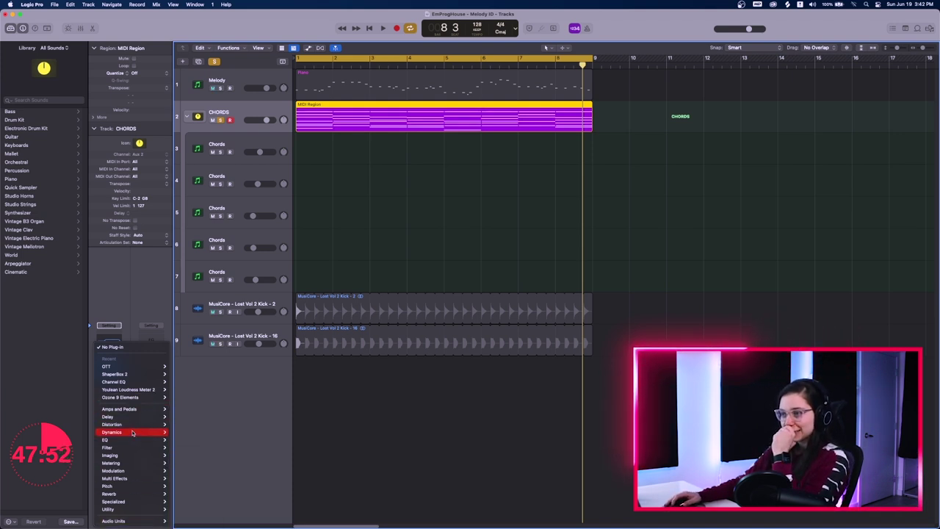
mouse_move(136, 432)
left_click(227, 439)
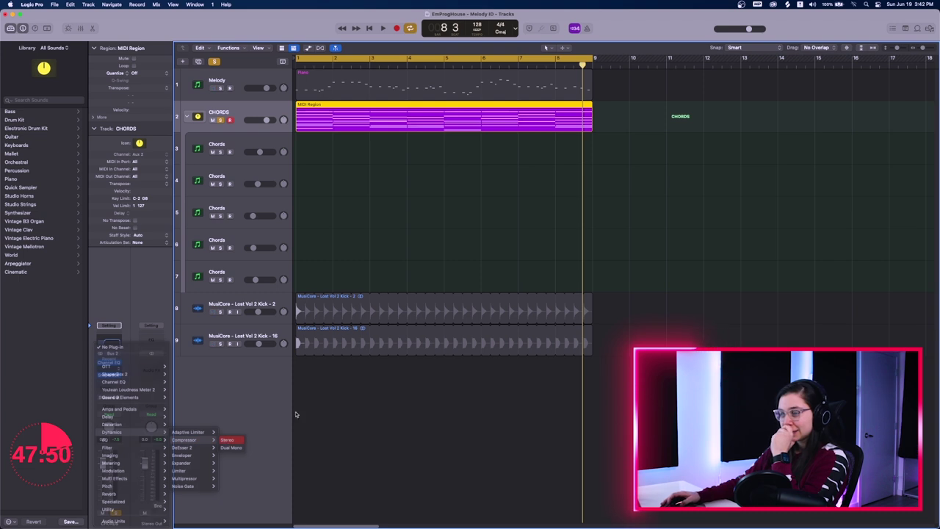
left_click_drag(523, 108, 597, 120)
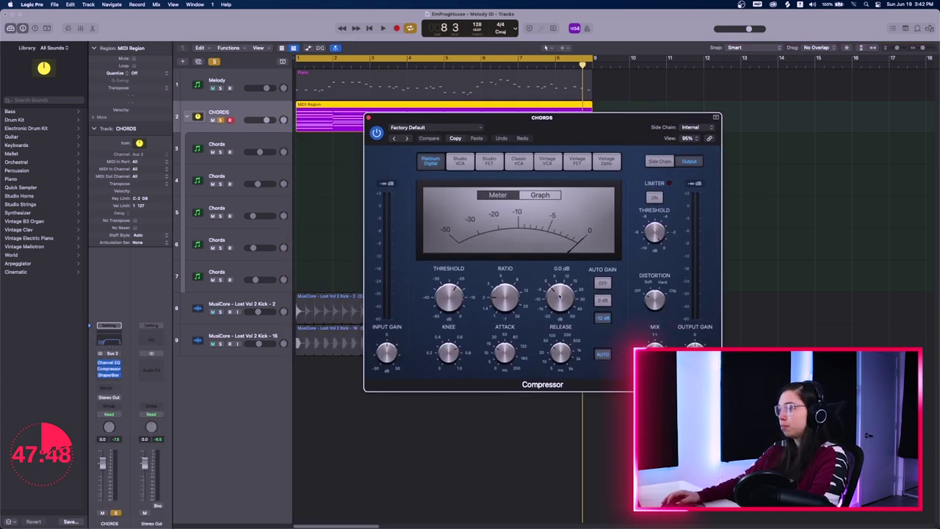
Step: Adjust the Compressor's threshold during playback, set ratio 2.6:1 and make-up gain about 1.5 dB, and compare it with bypass
key("space")
left_click_drag(451, 298, 452, 310)
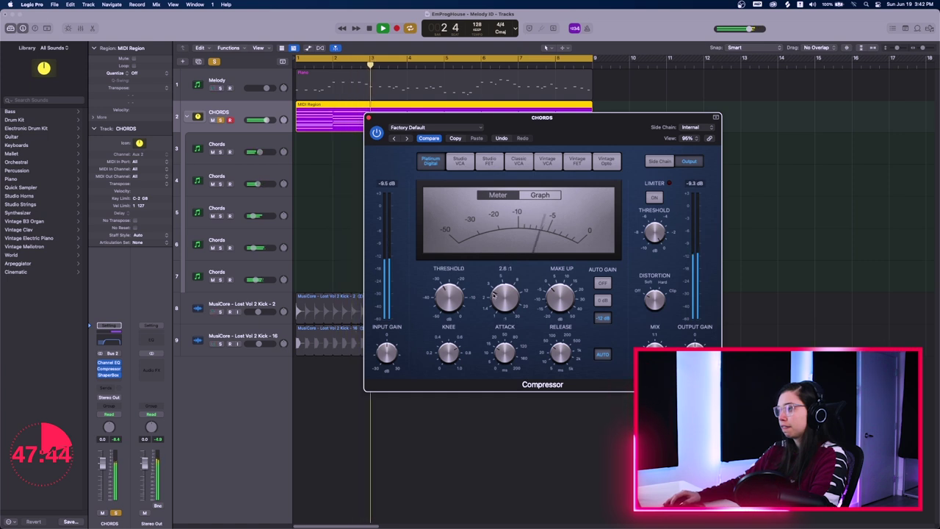
left_click_drag(557, 296, 555, 290)
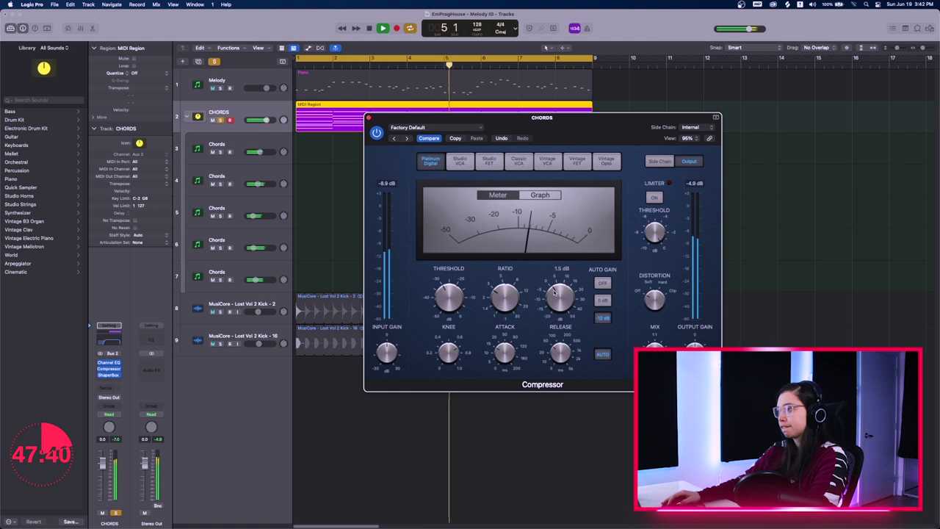
left_click(376, 133)
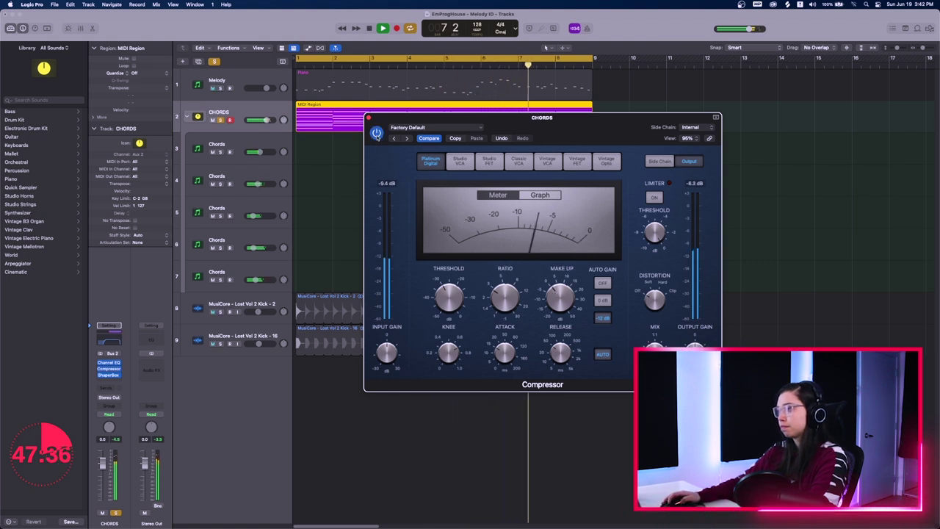
Step: Close the Compressor, lower the CHORDS stack's volume to -3.5 dB, and stop playback
left_click(368, 118)
left_click_drag(266, 119, 263, 120)
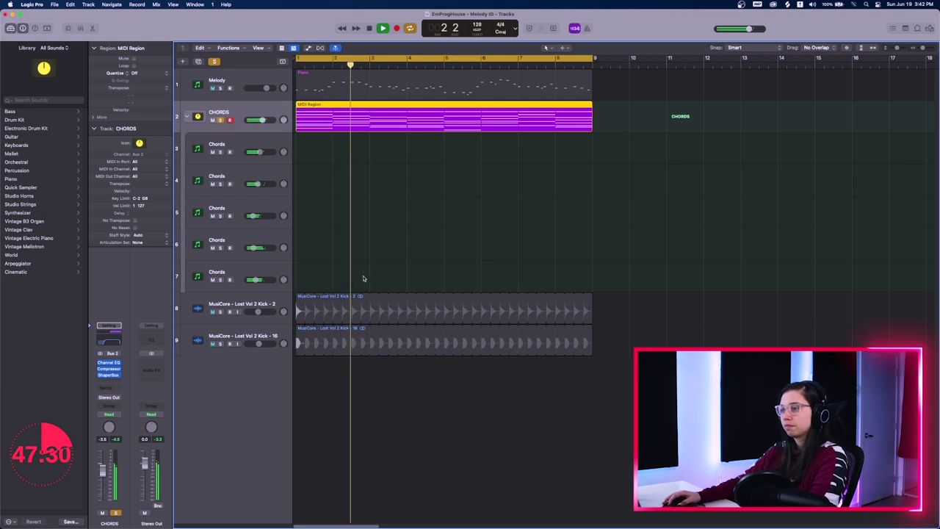
key("space")
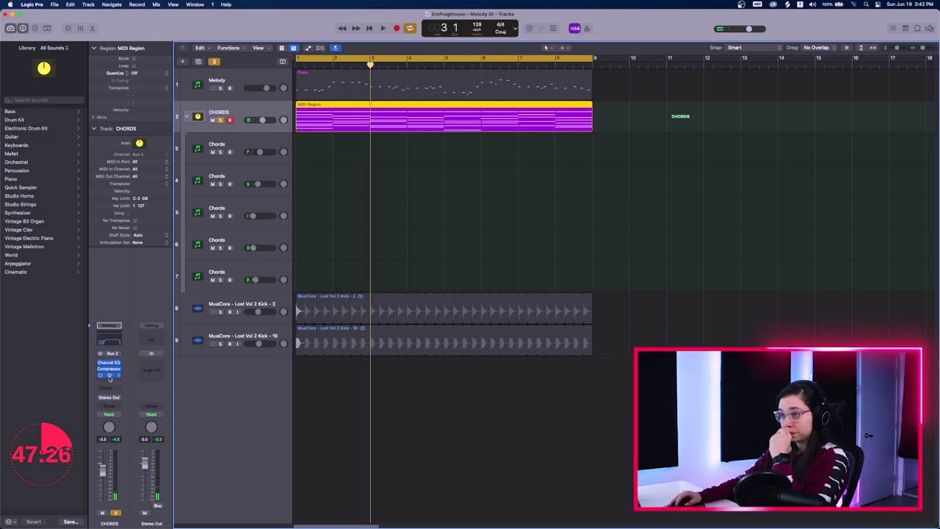
Step: Insert a second stereo Channel EQ between the Compressor and ShaperBox on the CHORDS stack
left_click(109, 374)
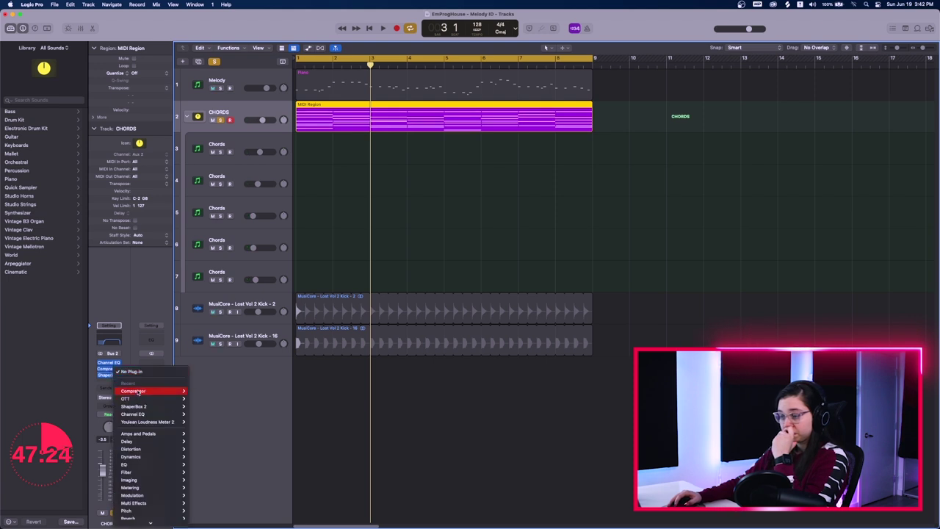
mouse_move(147, 465)
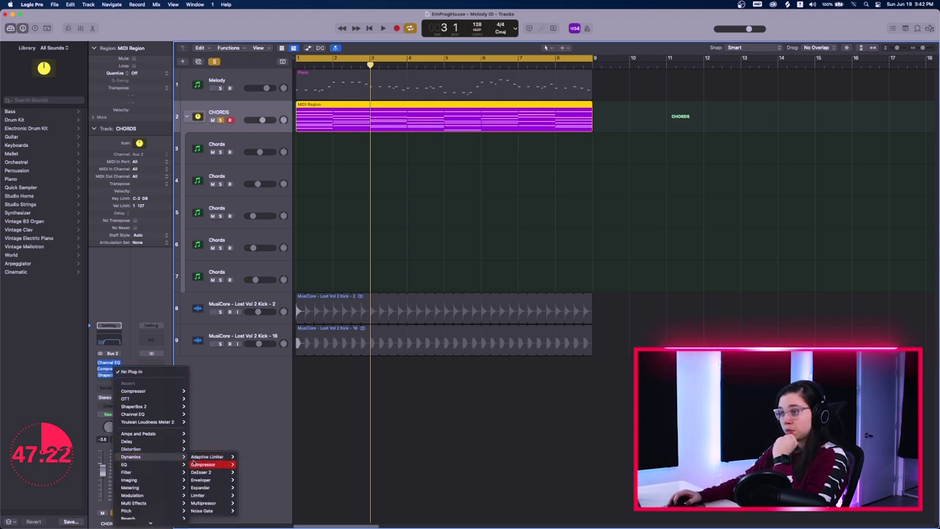
mouse_move(208, 467)
left_click(257, 465)
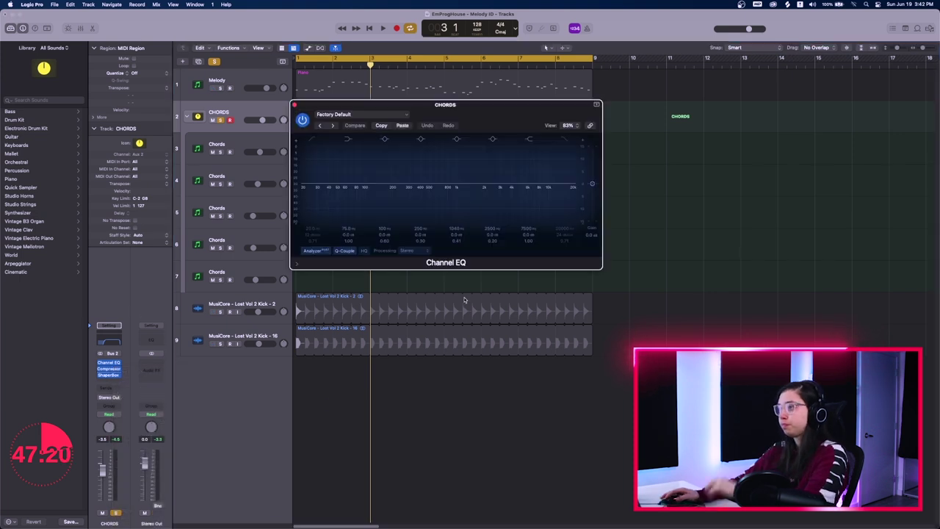
Step: Play the loop and shape the new Channel EQ with a 4.3 dB cut at 187 Hz and a 2.4 dB boost at 2220 Hz
left_click_drag(501, 113, 612, 263)
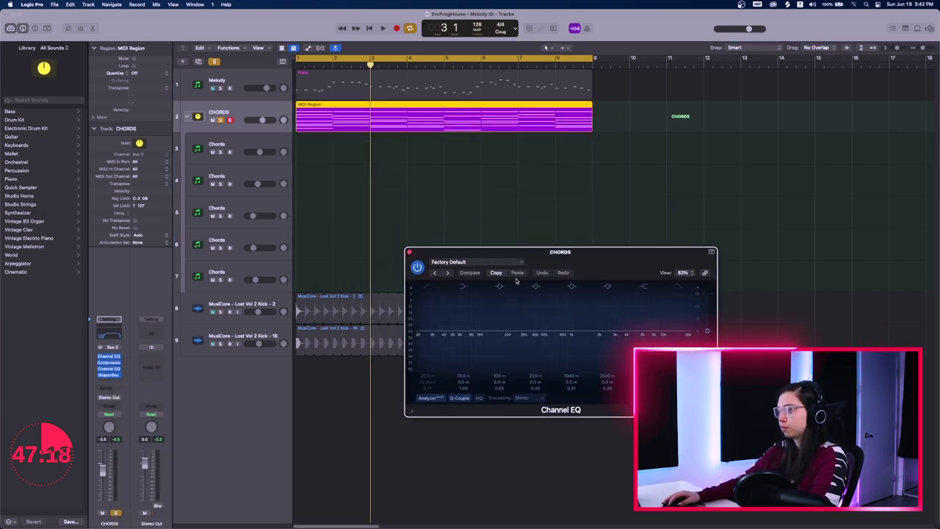
key("space")
left_click_drag(519, 334, 502, 290)
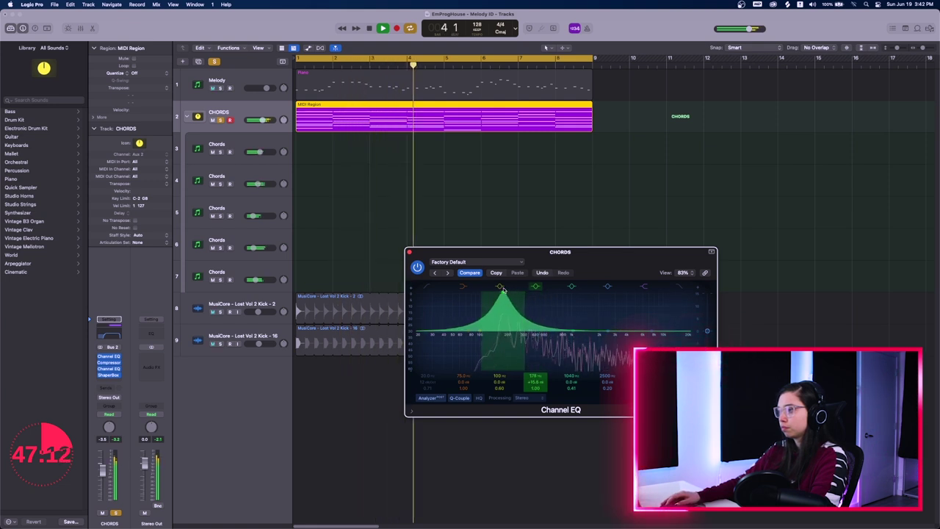
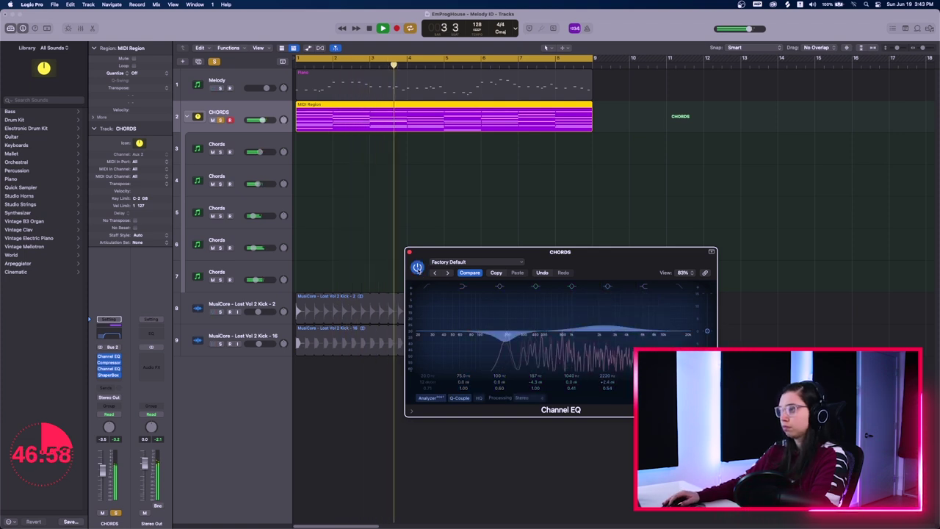
Step: Close the Channel EQ, stop playback, collapse the CHORDS stack and deselect its region
left_click(409, 252)
key("space")
left_click(186, 117)
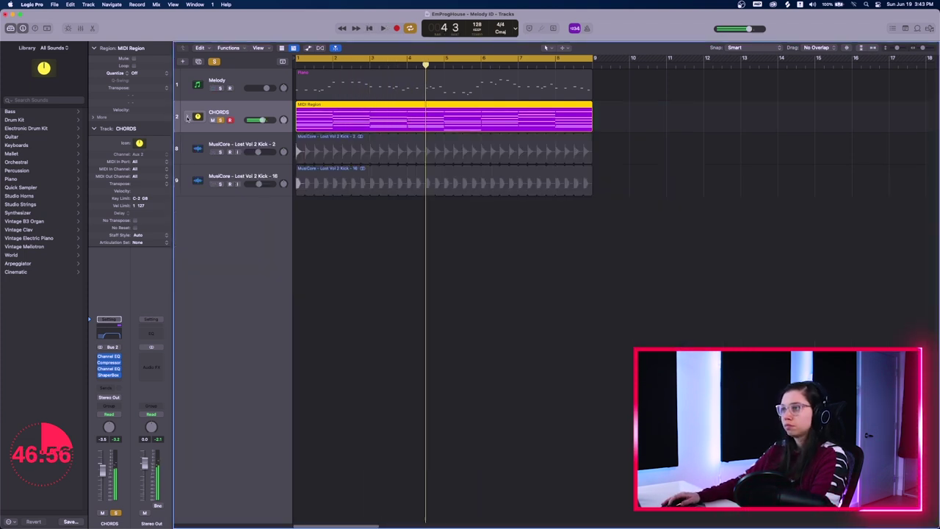
left_click(433, 254)
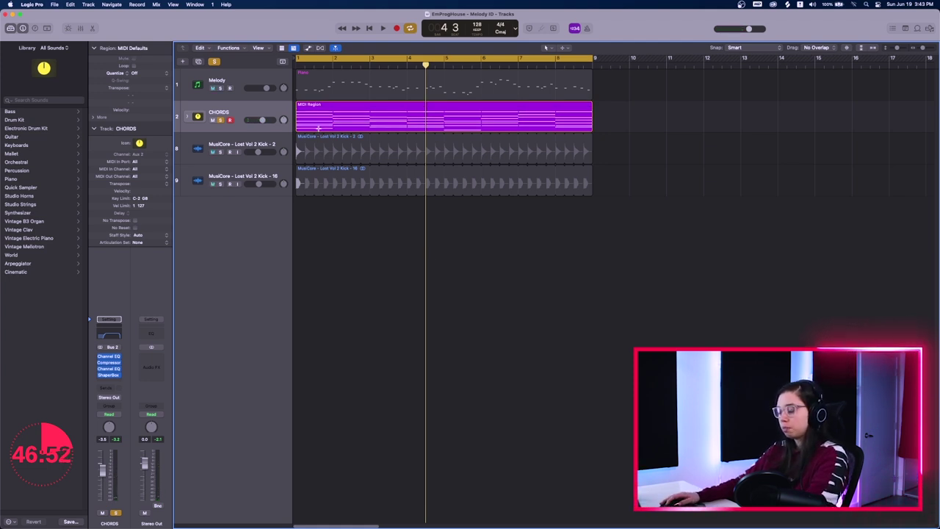
Step: Create a software instrument track named BASS below the CHORDS stack and load Serum on it
key("alt+super+s")
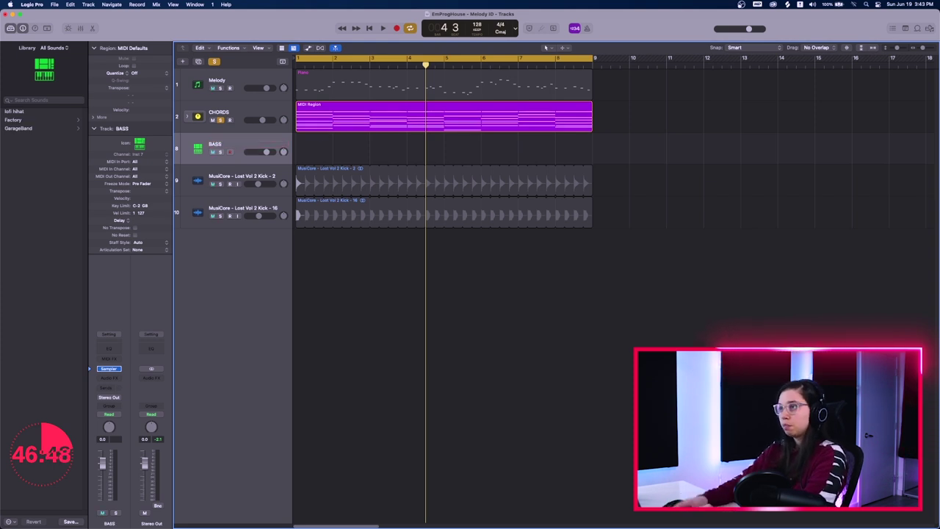
left_click(119, 369)
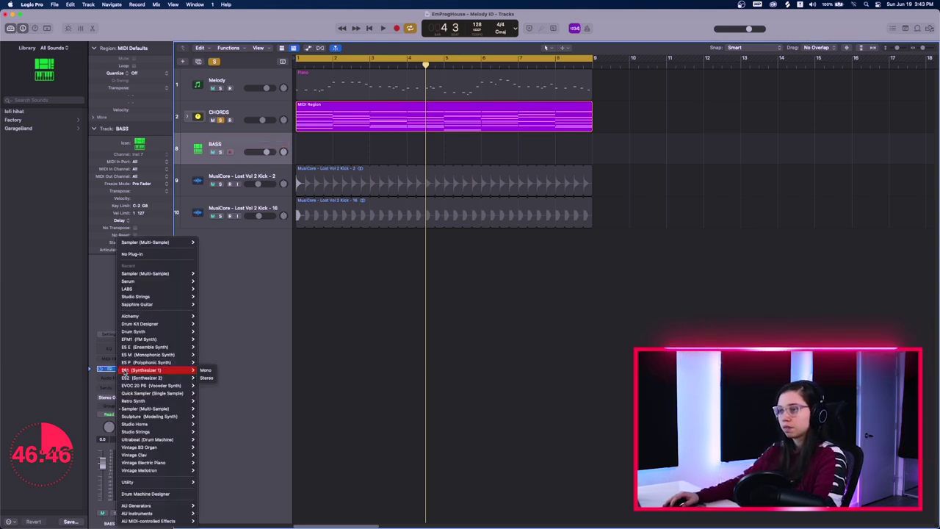
left_click(209, 282)
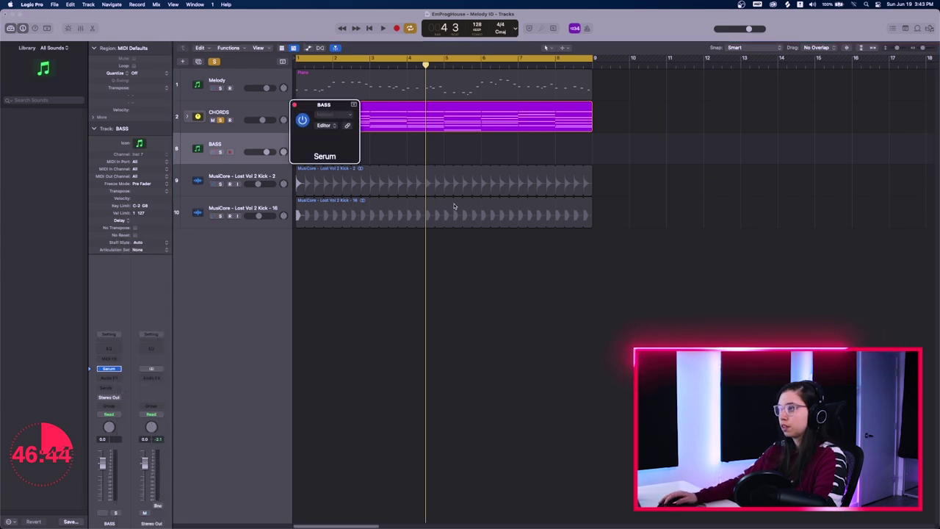
left_click_drag(362, 106, 476, 172)
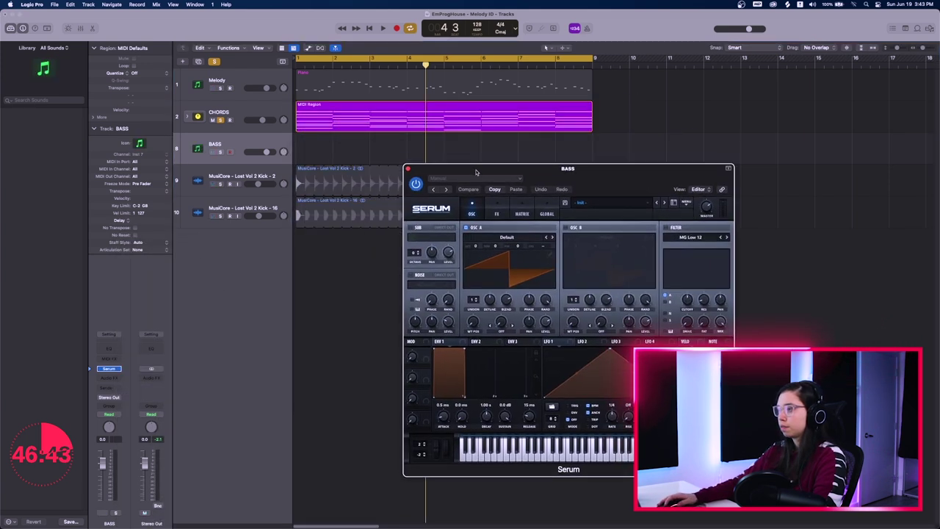
Step: Load the user preset BA - SubBass Layer in the BASS track's Serum and close the plug-in
left_click(618, 205)
mouse_move(614, 222)
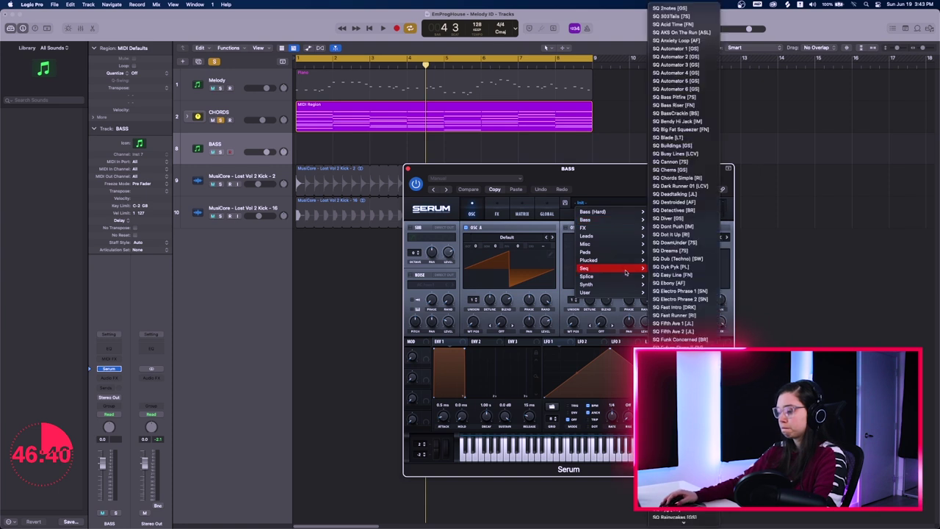
mouse_move(606, 295)
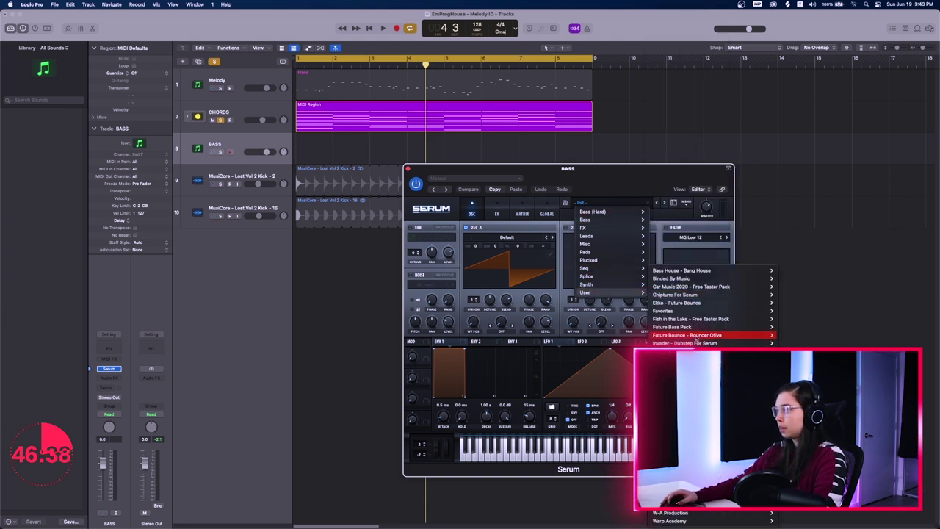
mouse_move(690, 440)
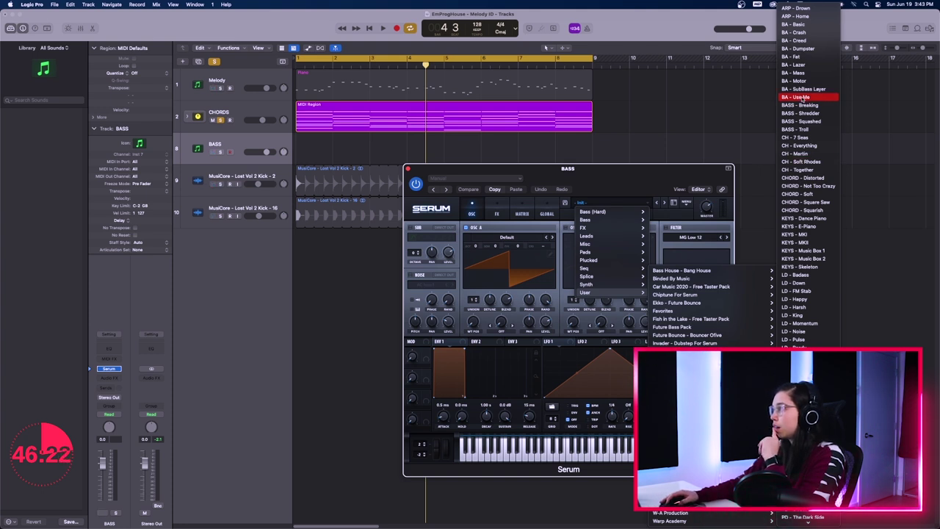
left_click(803, 90)
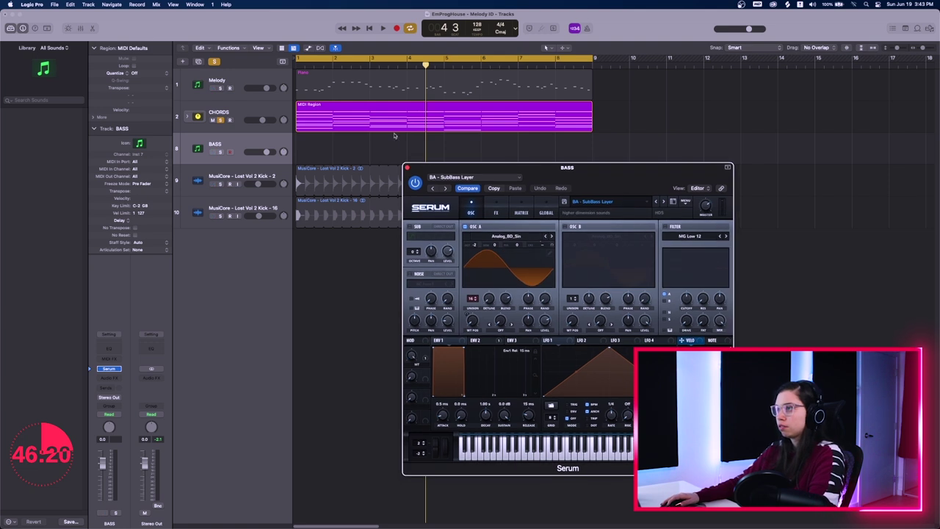
left_click(406, 166)
Step: Copy the CHORDS MIDI region to the BASS track at bar 1, and solo BASS instead of CHORDS
key("super+Down")
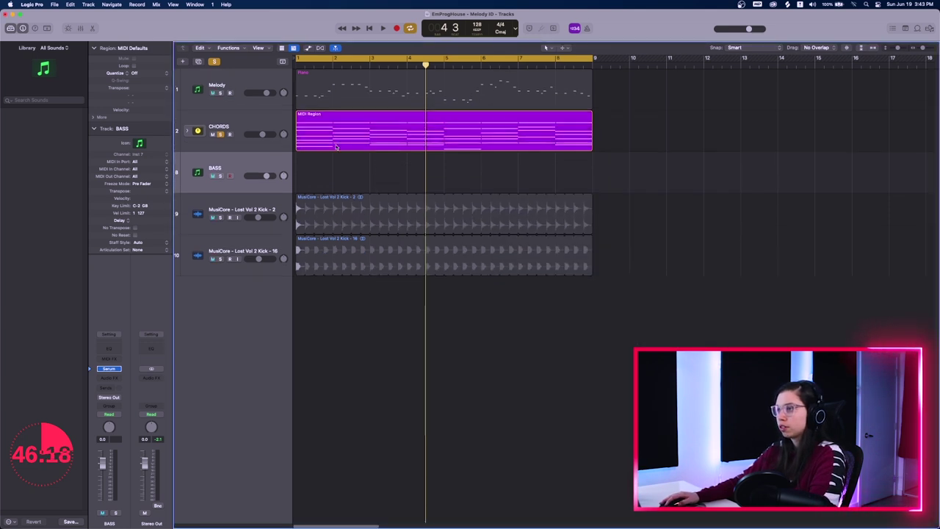
left_click_drag(335, 147, 335, 171)
left_click(220, 135)
left_click(221, 176)
Step: Delete the upper chord notes from the BASS region, keeping single bass notes in bars 1 to 5
key("p")
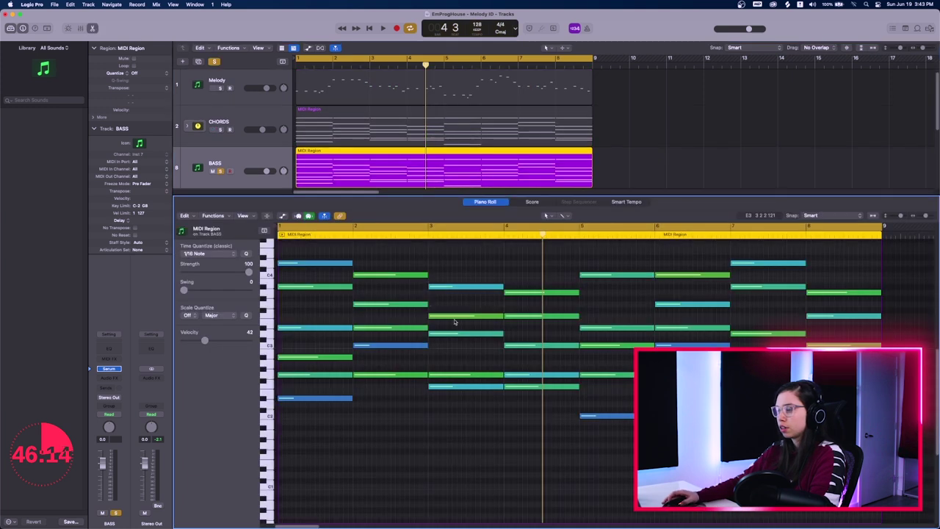
key("super+Left")
key("super+Left")
scroll(441, 316, "left", 2)
scroll(434, 315, "up", 4)
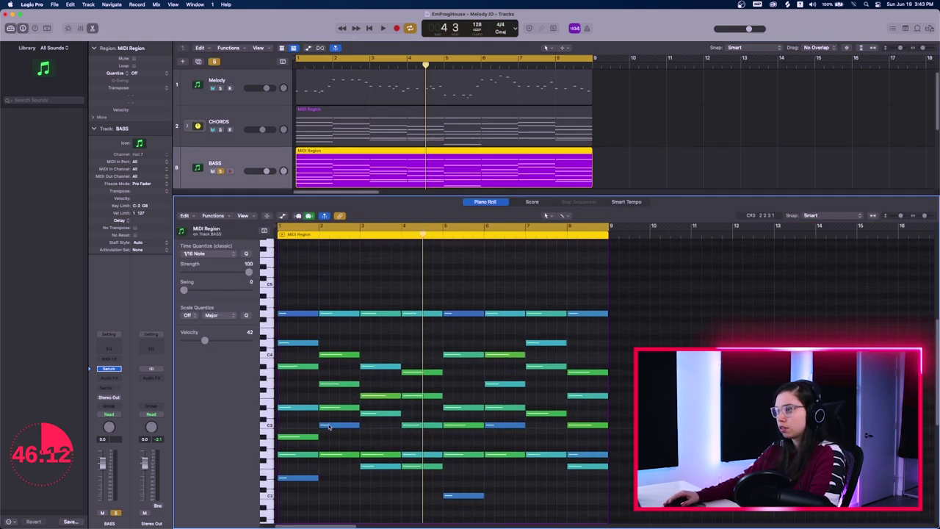
scroll(317, 434, "down", 3)
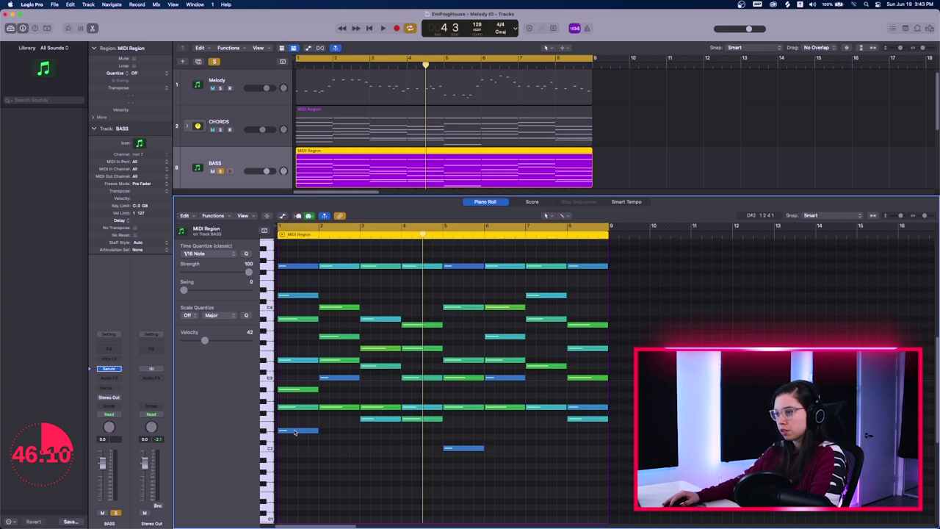
left_click(295, 431)
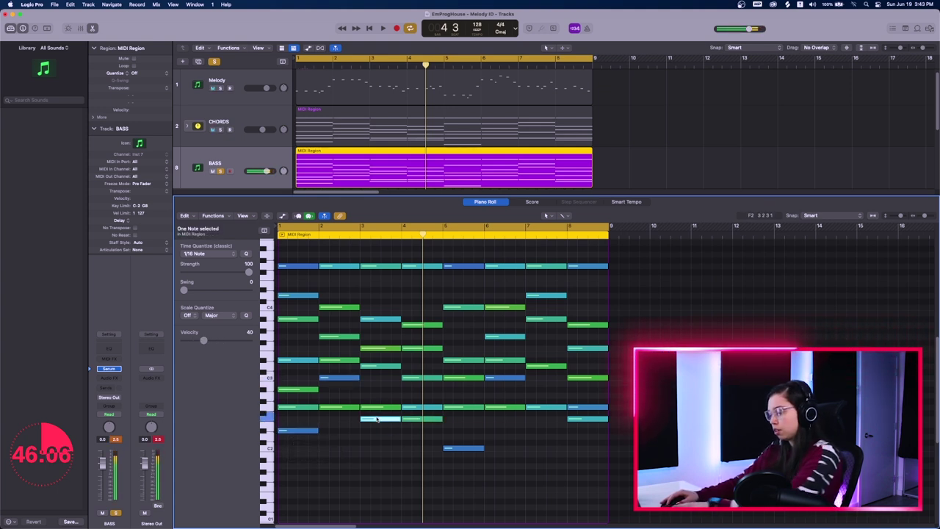
mouse_move(304, 416)
left_mouse_down()
mouse_move(299, 256)
mouse_move(483, 332)
mouse_move(645, 363)
left_mouse_up()
key("Delete")
key("Delete")
left_click_drag(373, 346, 417, 390)
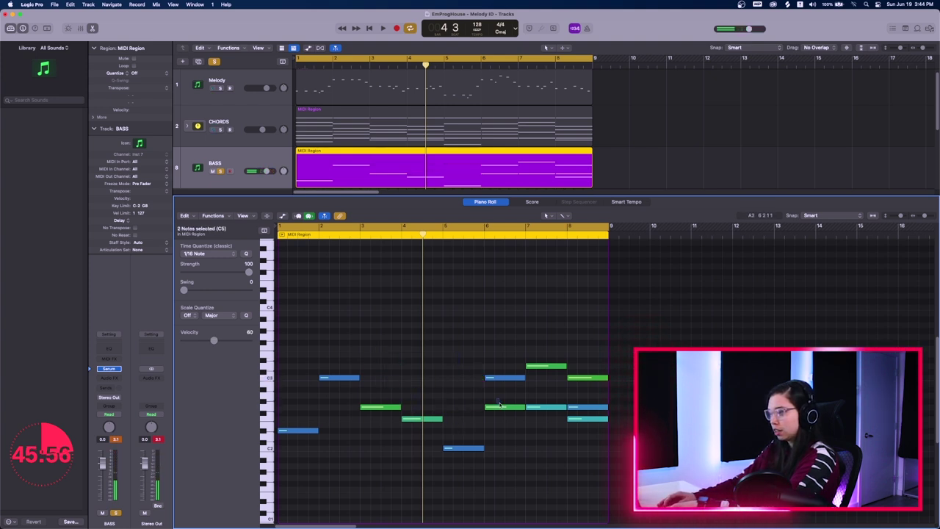
Step: Delete the extra notes in bars 6 to 8 of the BASS region, leaving one bass note per bar
left_click(577, 420)
left_click_drag(610, 350, 585, 411)
key("Delete")
left_click(548, 366)
key("Delete")
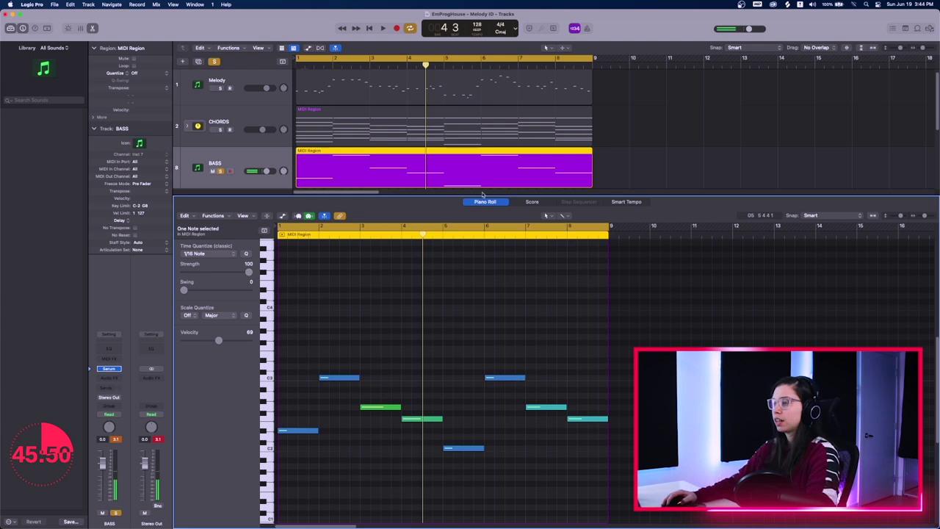
Step: Close the piano roll and play the loop with the BASS track soloed
left_click_drag(484, 193, 487, 245)
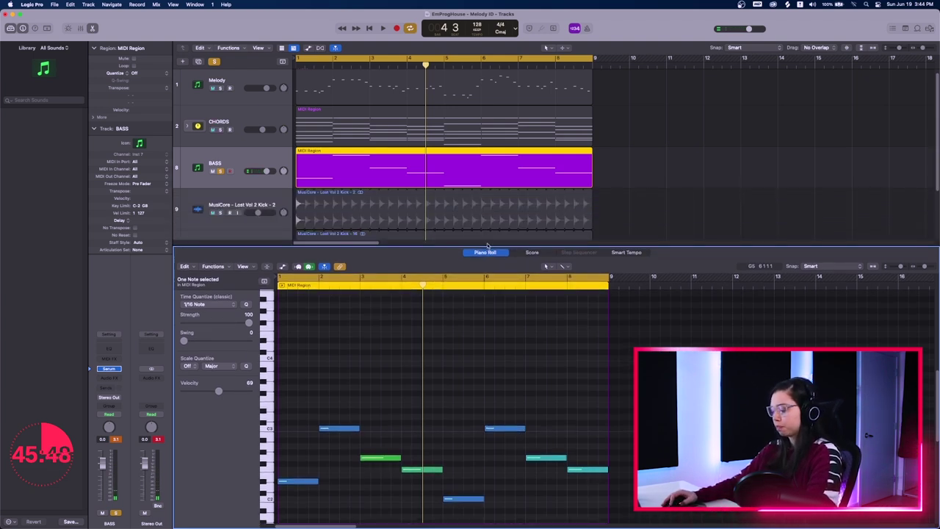
key("p")
key("space")
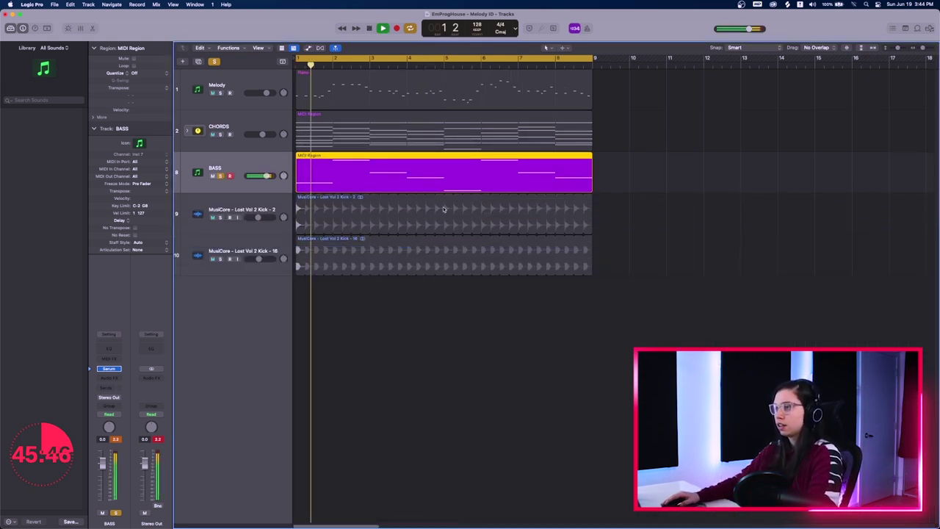
key("super+Down")
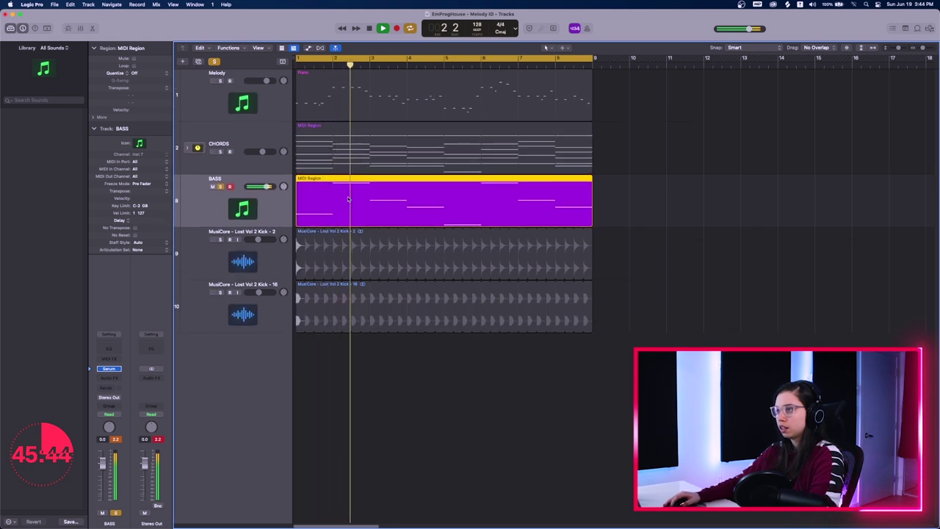
Step: Try all bass notes one octave lower during playback, move them back up an octave and stop playback
double_click(322, 202)
key("super+a")
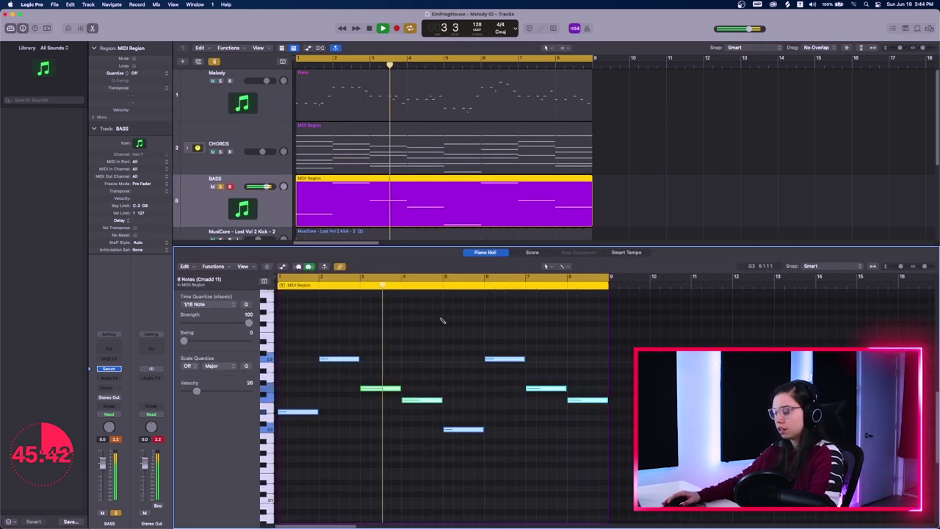
key("alt+shift+Down")
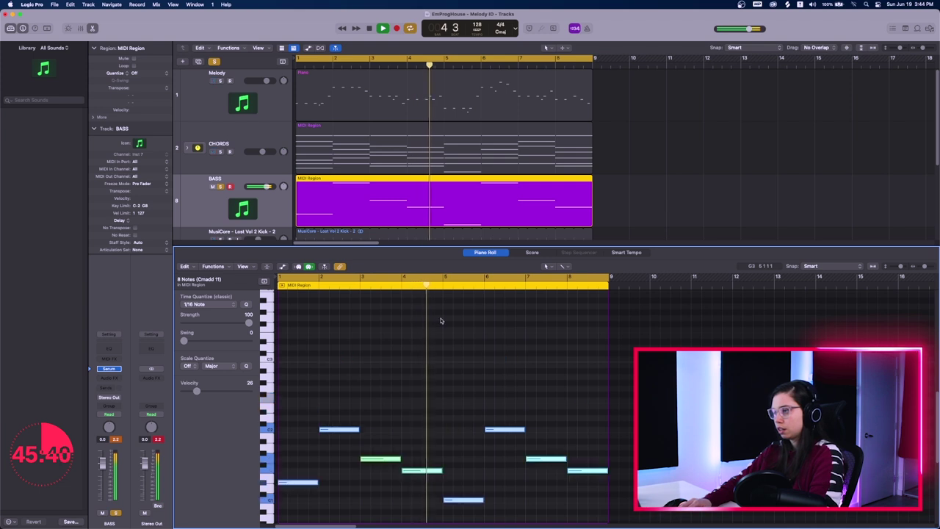
key("Return")
key("space")
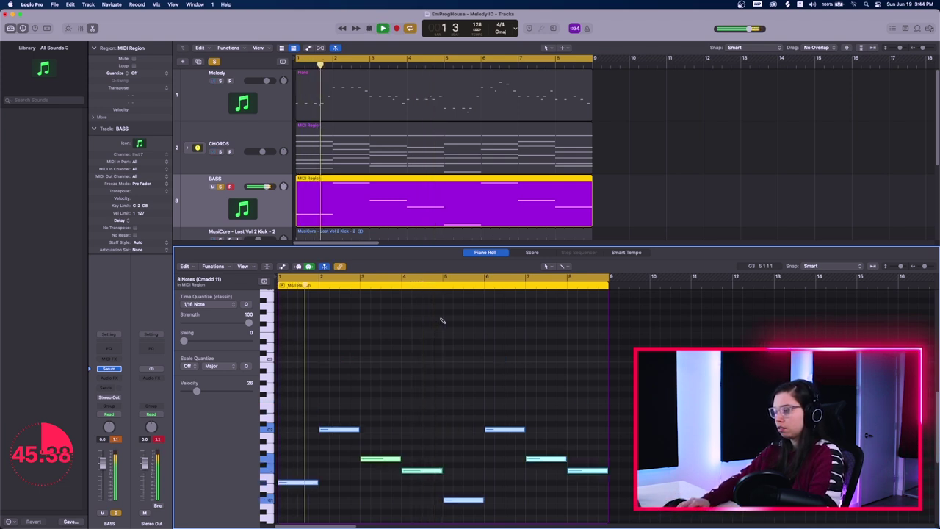
key("alt+shift+Up")
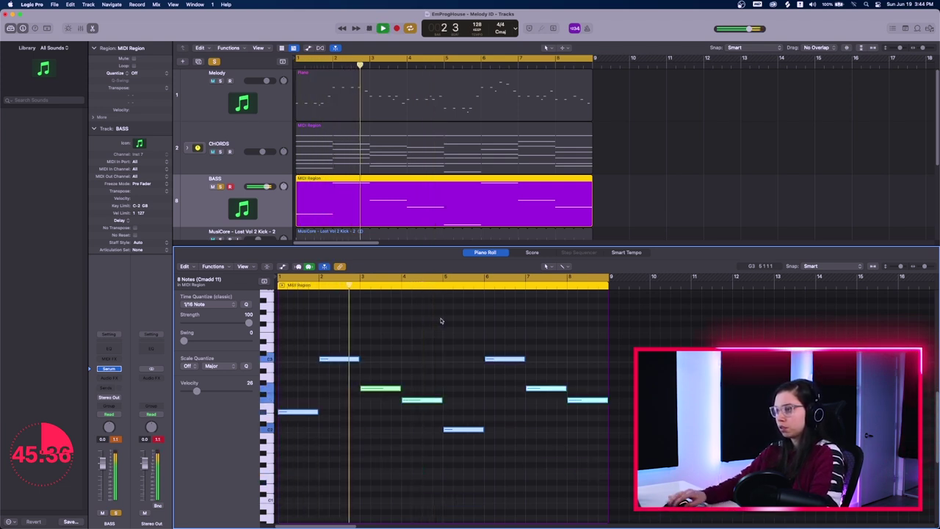
key("space")
Step: Load the BS - Sub preset in the BASS track's Serum, play the loop and close the plug-in
scroll(289, 181, "down", 2)
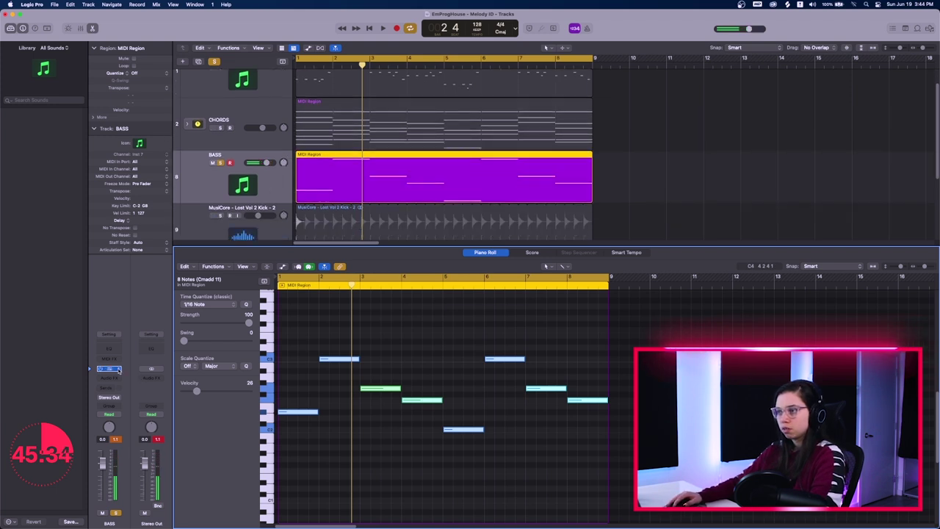
left_click(116, 370)
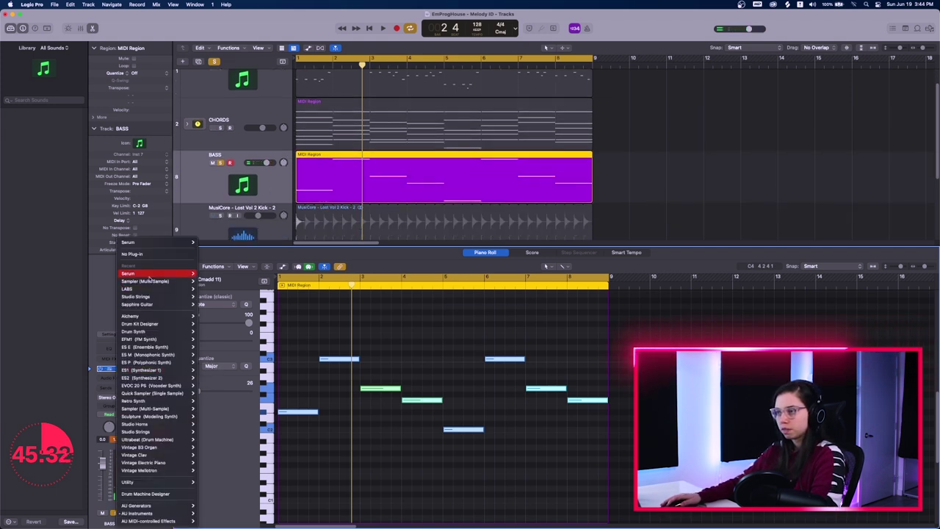
left_click(104, 358)
left_click(109, 368)
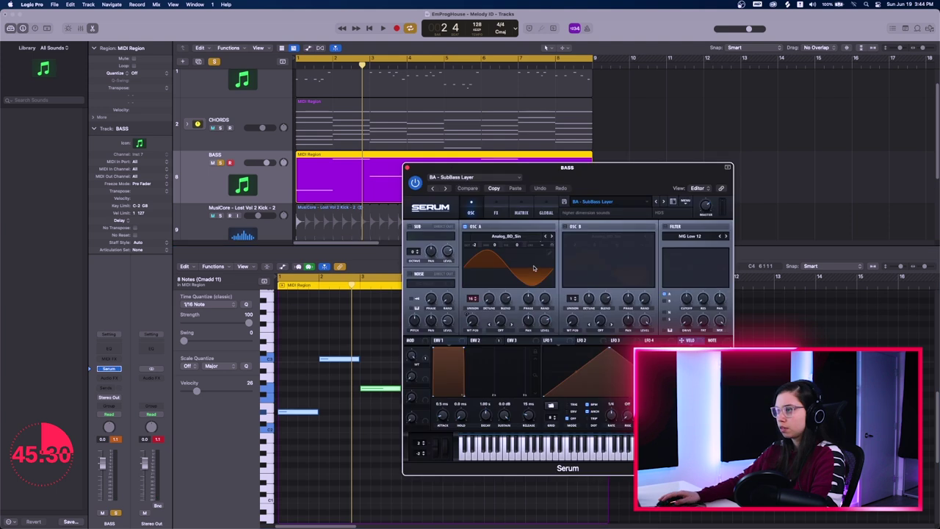
left_click(595, 201)
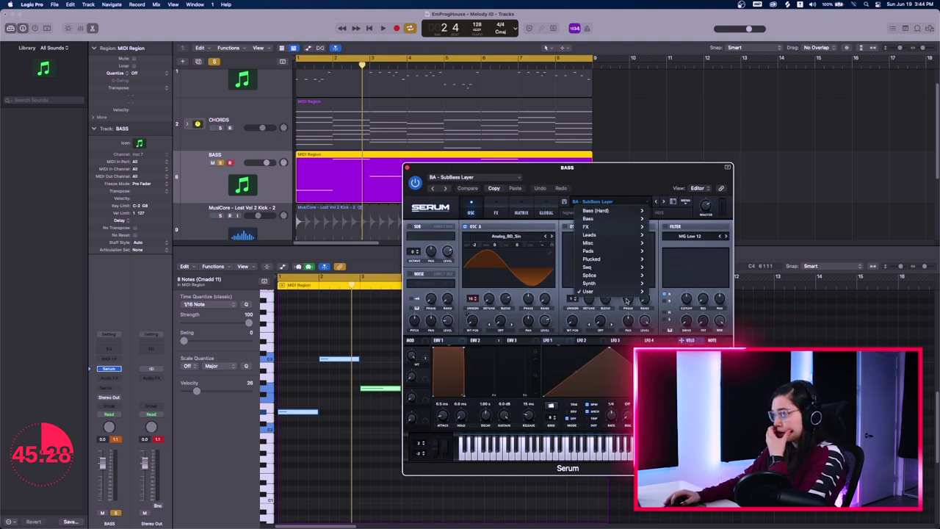
mouse_move(591, 291)
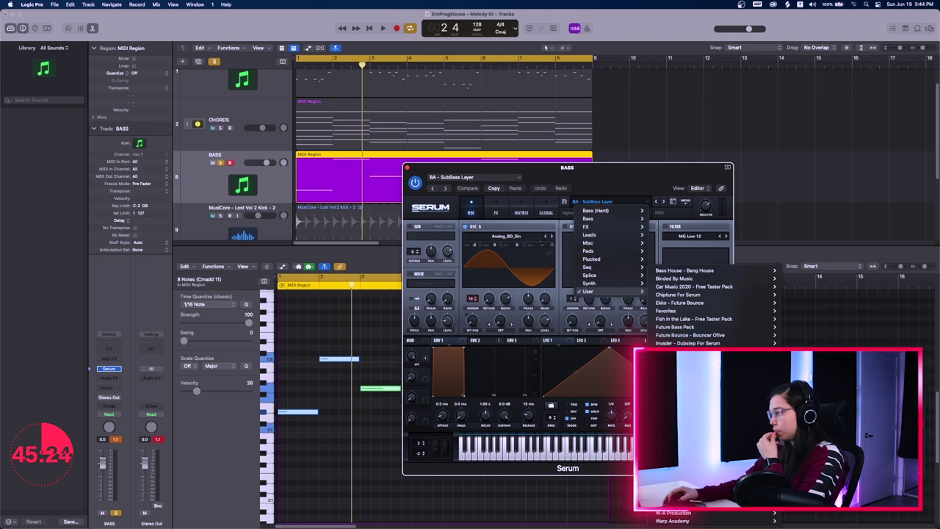
left_click(823, 426)
key("space")
left_click_drag(577, 176, 621, 167)
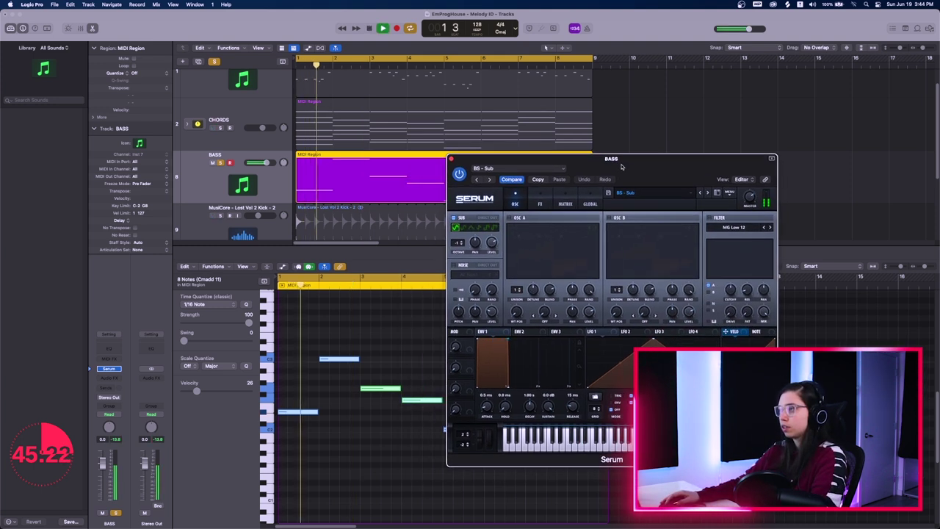
left_click(451, 159)
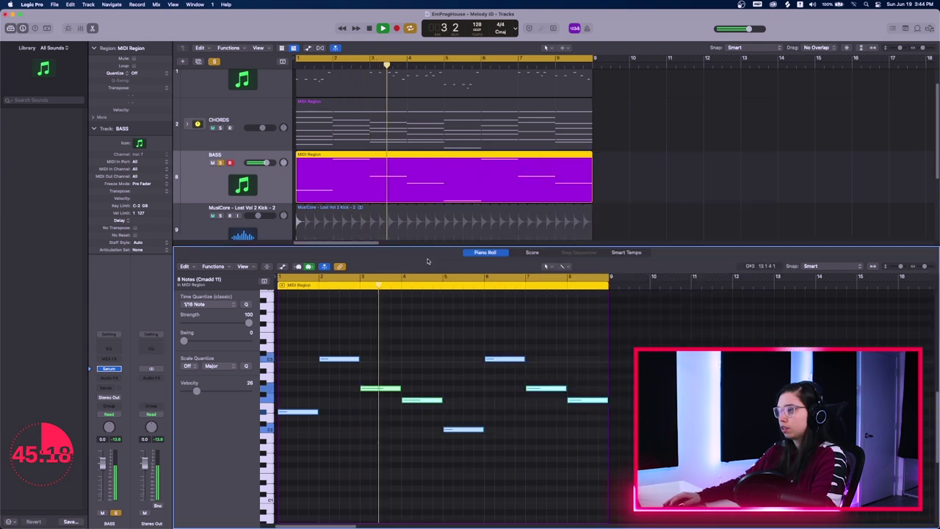
Step: Stop playback and extend the starts of the bass notes in bars 2 to 8 about an eighth note earlier
left_click_drag(292, 334, 620, 478)
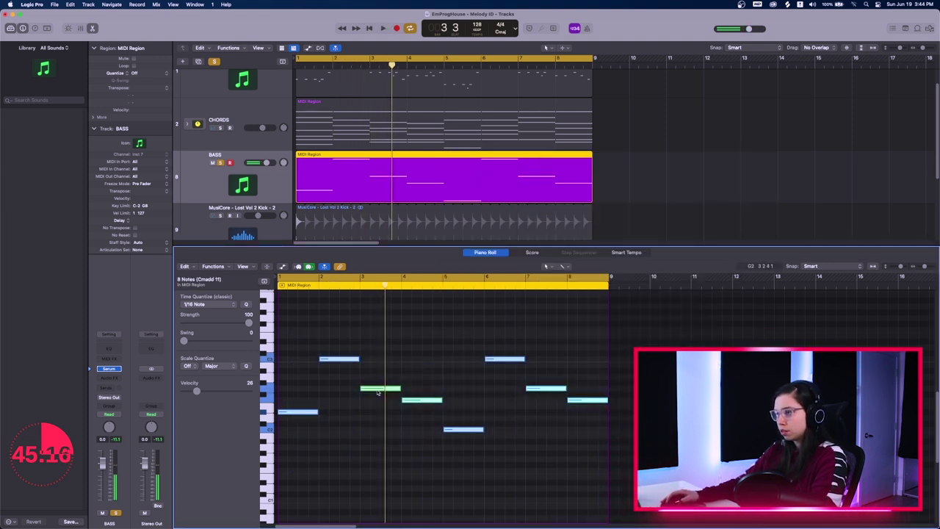
left_click_drag(552, 342, 313, 459)
left_click_drag(331, 323, 582, 486)
left_click_drag(318, 357, 312, 359)
Step: Open Serum on the BASS track, listen to the overlapping bass notes in the loop, and close the plug-in
left_click(109, 368)
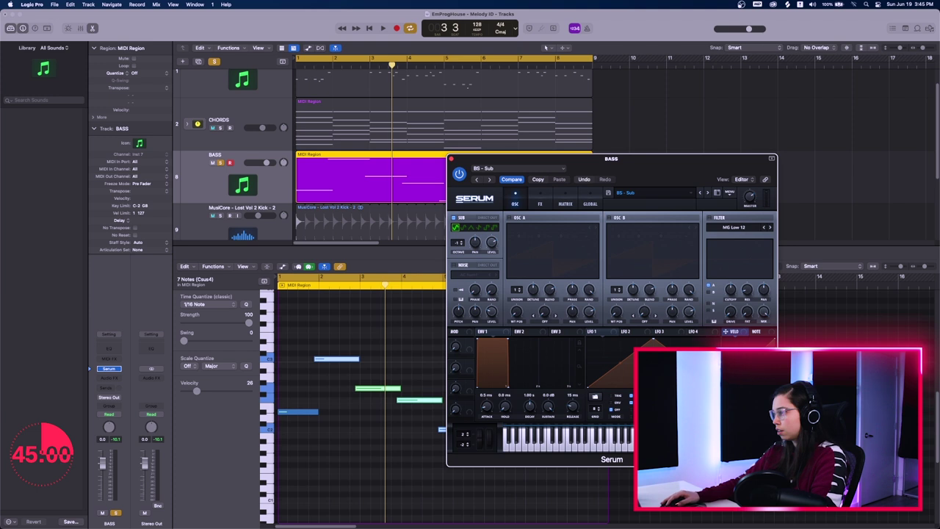
key("space")
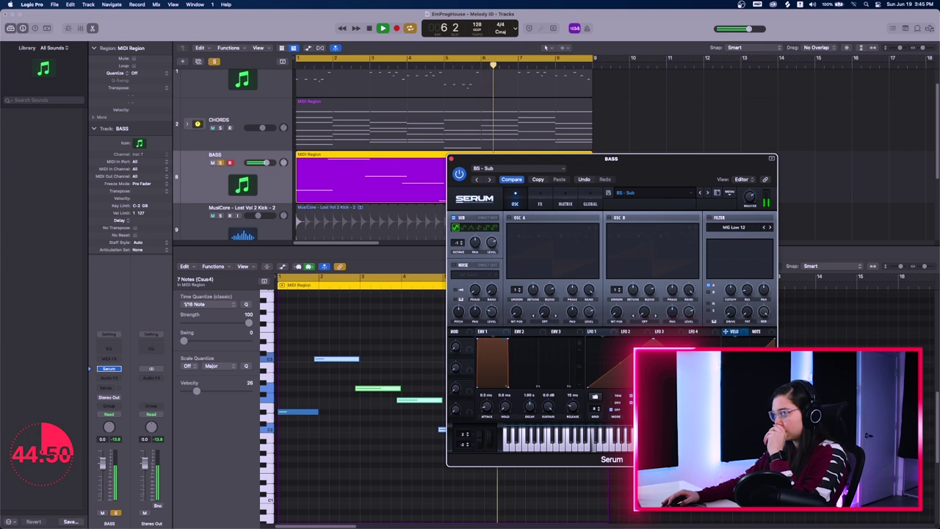
left_click(452, 160)
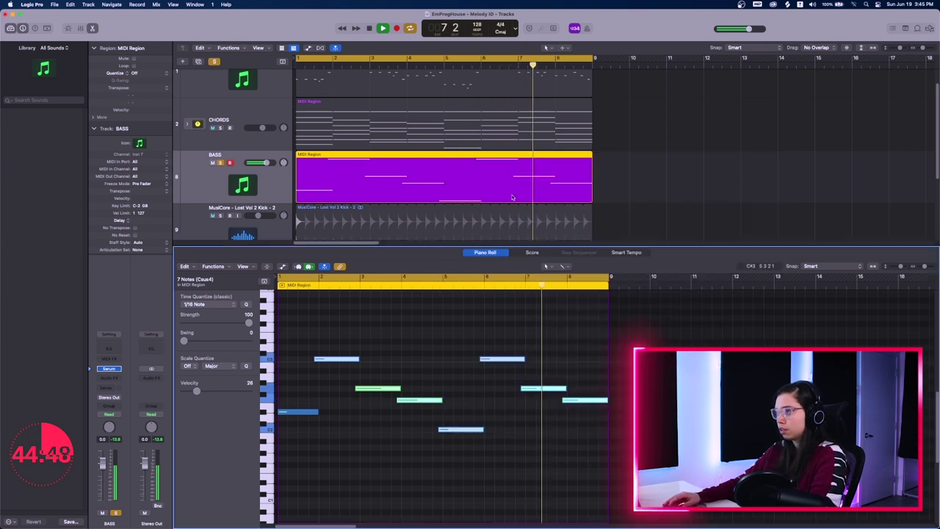
Step: Set the BASS track volume to -11.0 dB, solo the CHORDS stack alongside it, and rename the track SUB
left_click_drag(266, 163, 253, 162)
left_click(220, 127)
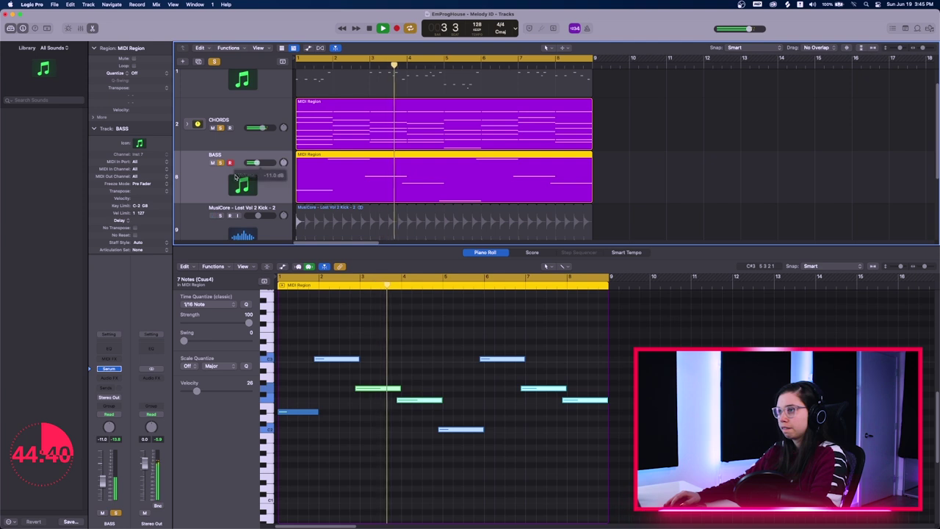
key("space")
key("e")
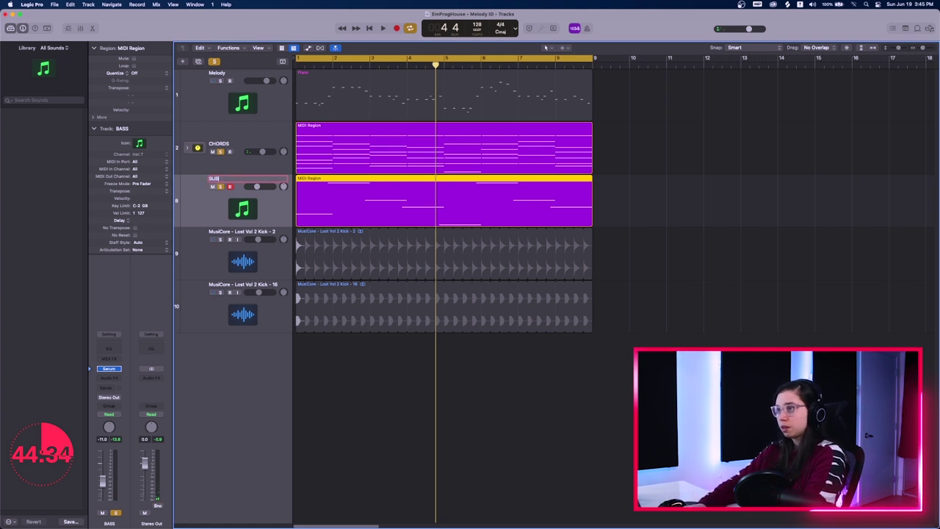
Step: Insert a stereo ShaperBox 2 on the SUB track with a Volume shaper using the Sidechain 3 shape at 1/4 length
left_click(114, 378)
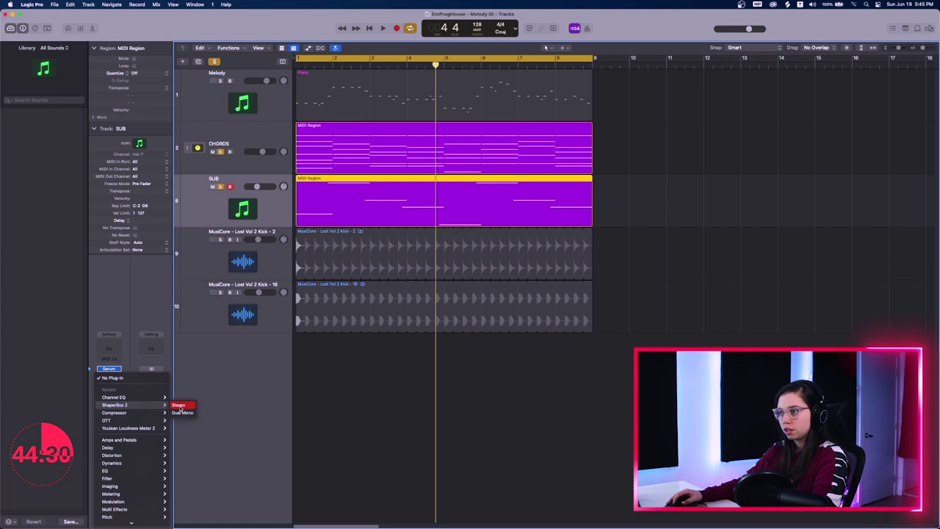
left_click(180, 406)
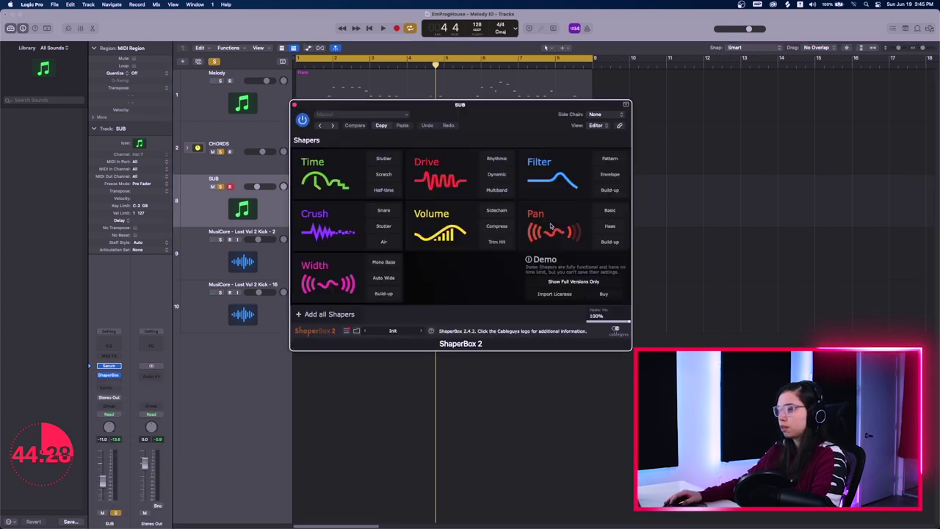
left_click(465, 224)
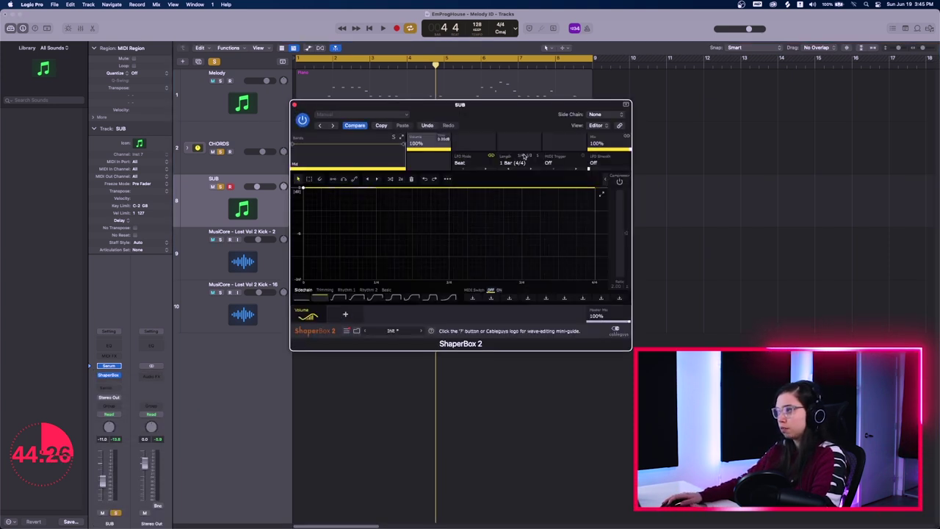
left_click(370, 298)
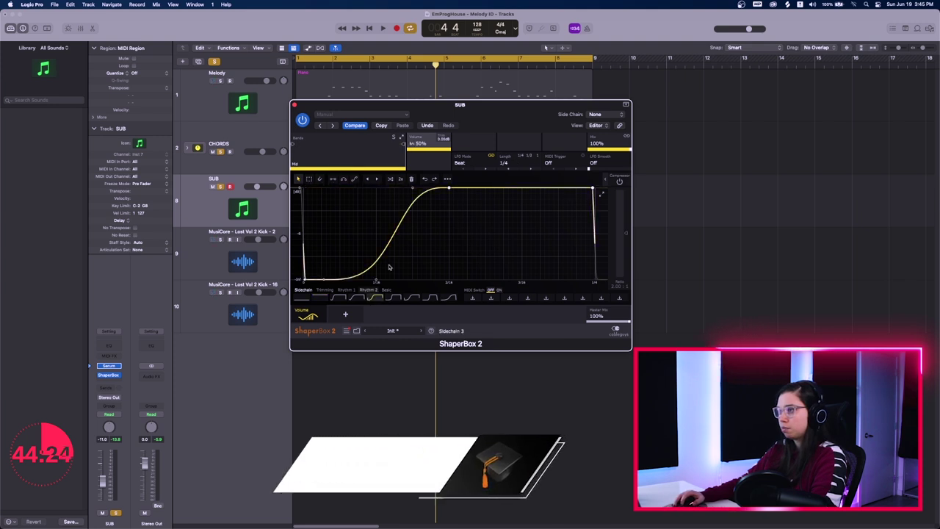
Step: Play the loop to hear the sidechained sub with the chords, and close ShaperBox 2
left_click_drag(519, 107, 582, 141)
key("space")
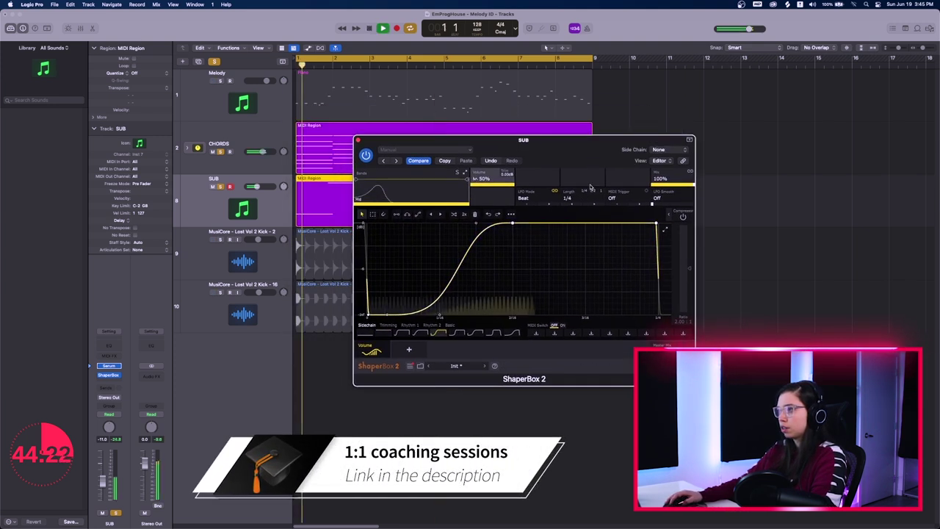
left_click_drag(360, 142, 423, 155)
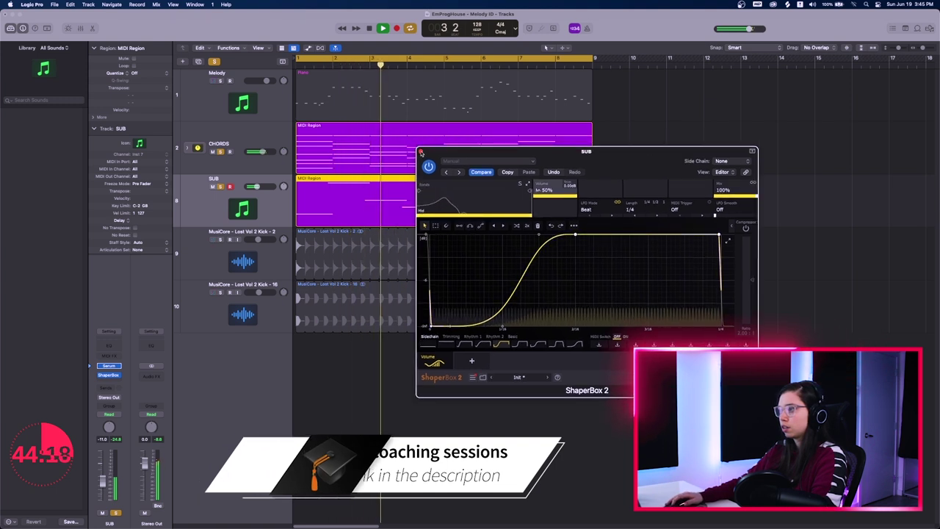
left_click(421, 151)
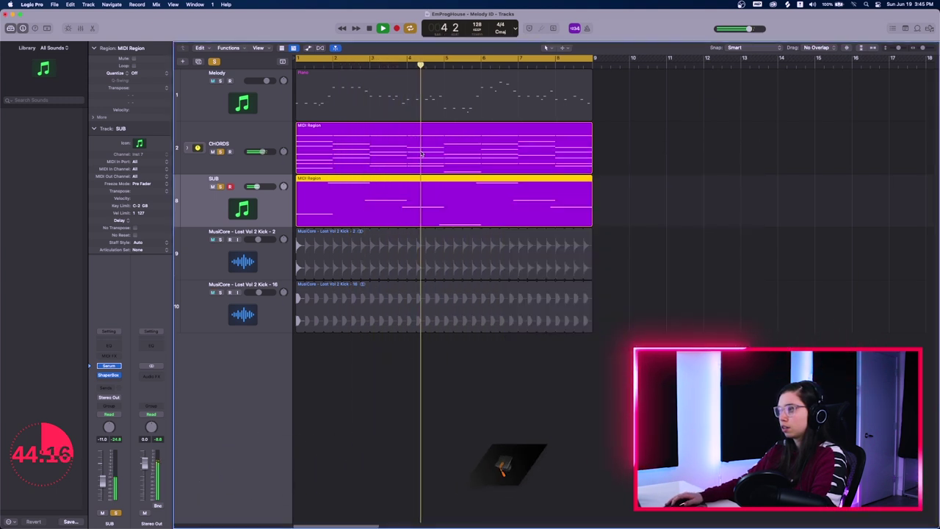
Step: Solo both kick tracks and lower Kick - 16 to -11.8 dB and Kick - 2 to -11.6 dB
left_click_drag(221, 240, 221, 293)
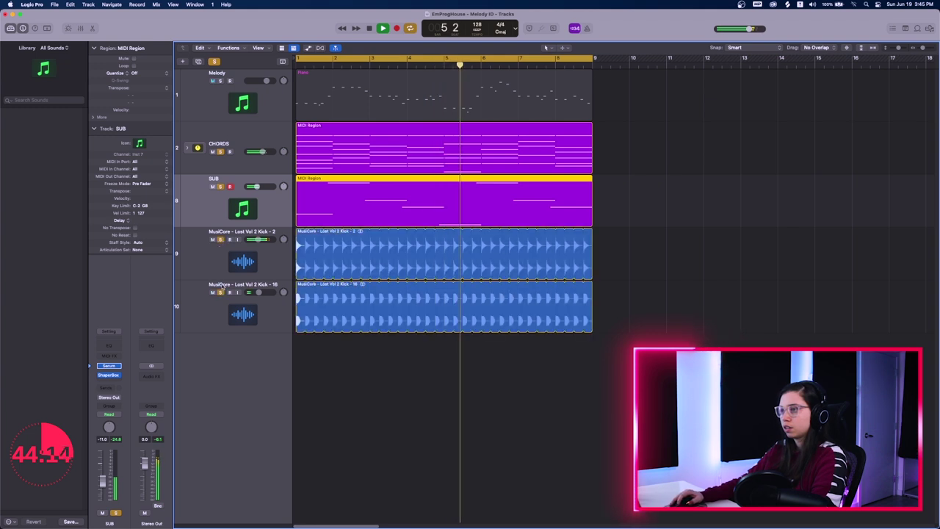
scroll(397, 322, "down", 3)
scroll(396, 319, "up", 3)
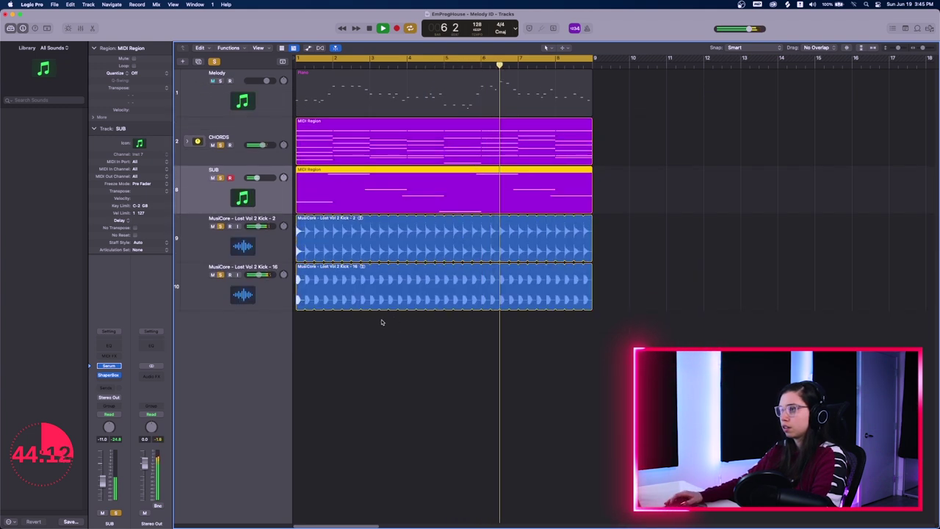
left_click_drag(259, 275, 257, 275)
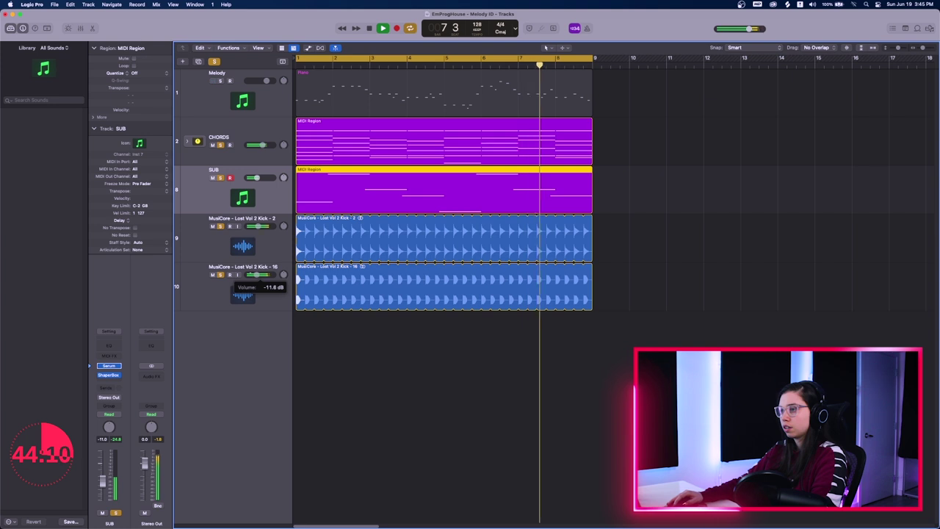
left_click_drag(259, 226, 256, 226)
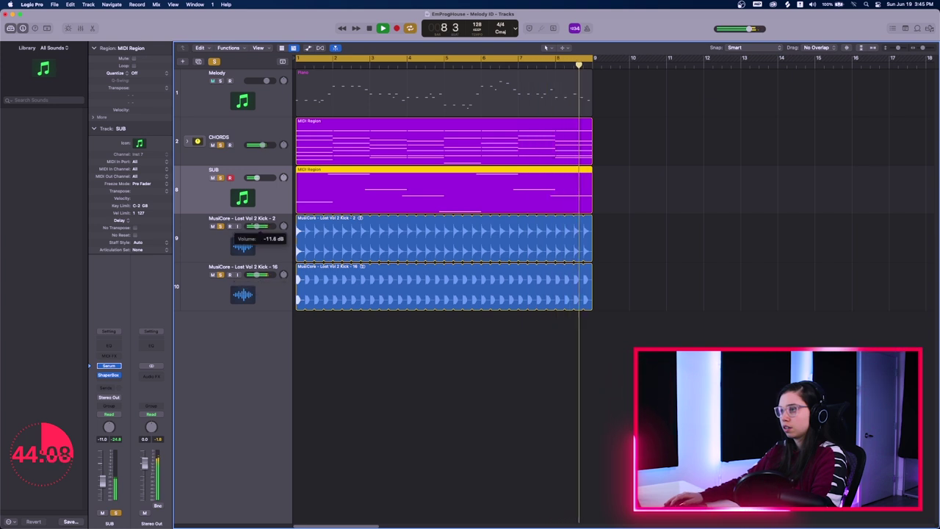
Step: Compare the kicks by toggling their solos, set Kick - 2 to -8.6 dB, lower Kick - 16 slightly, and stop playback
left_click(220, 226)
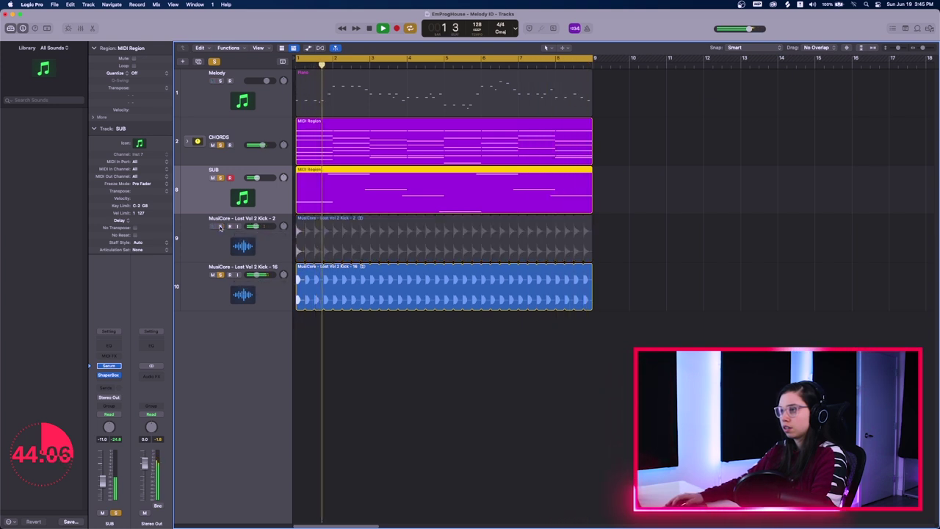
left_click(220, 227)
left_click(220, 274)
left_click_drag(256, 225, 260, 226)
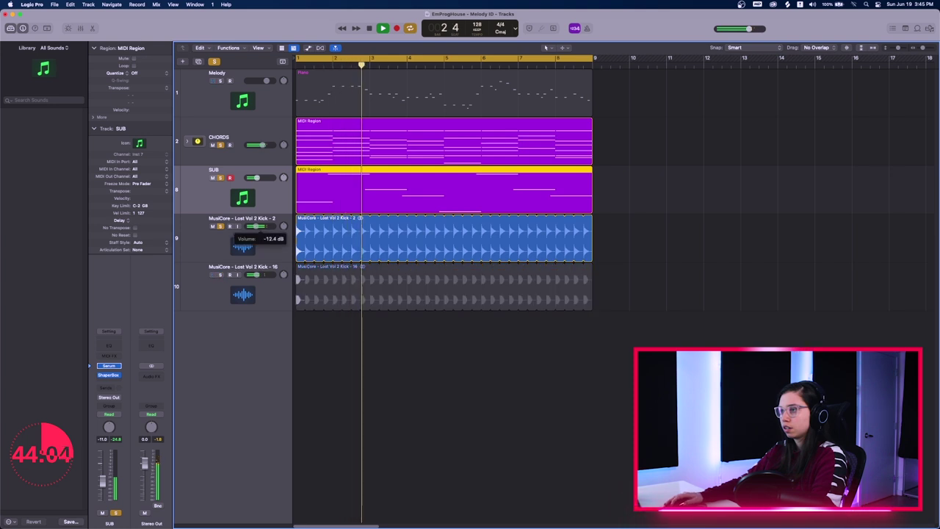
left_click(220, 275)
left_click_drag(256, 274, 255, 274)
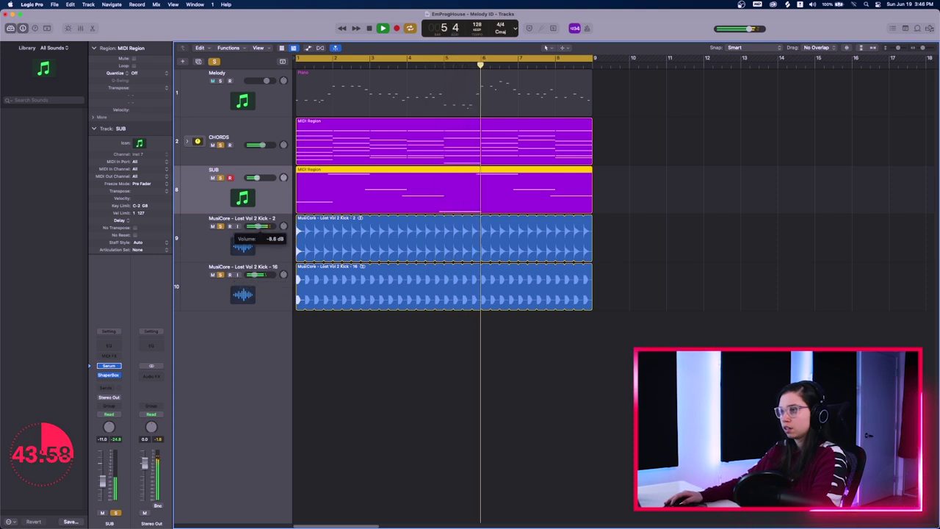
scroll(382, 369, "down", 3)
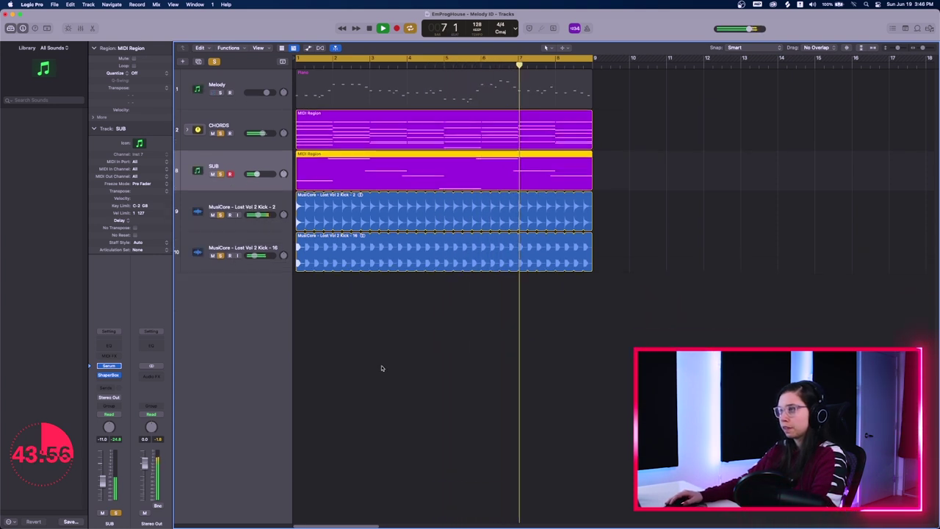
left_click(378, 343)
scroll(376, 335, "up", 4)
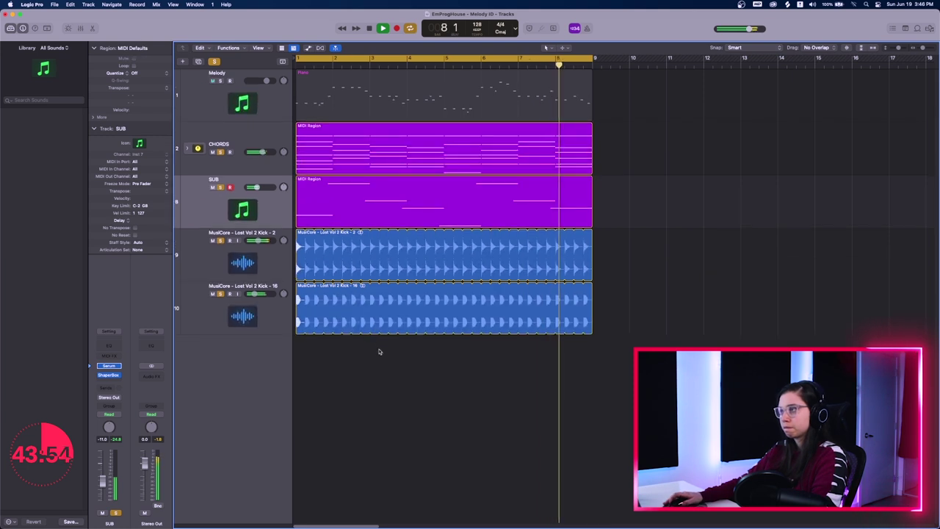
key("space")
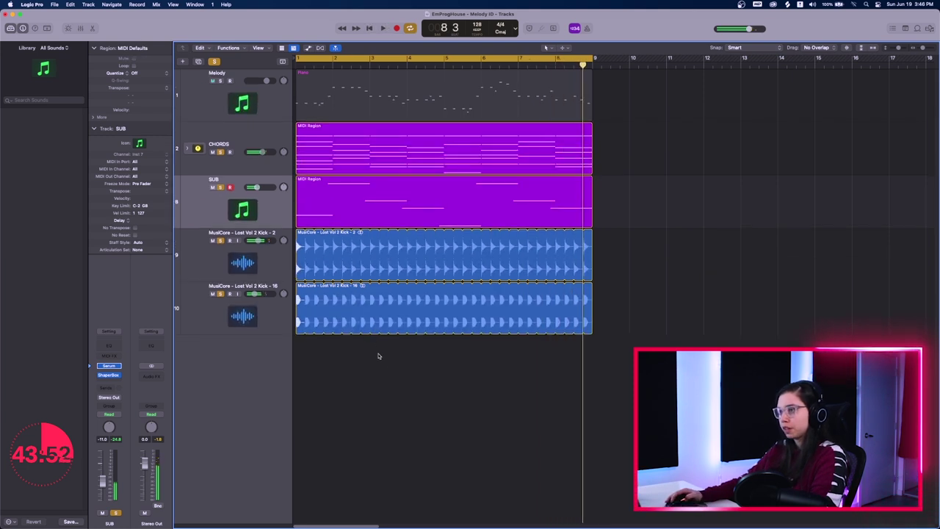
Step: Duplicate the SUB track, name the duplicate BASS, and copy the sub's MIDI region onto it
left_click(276, 211)
key("super+d")
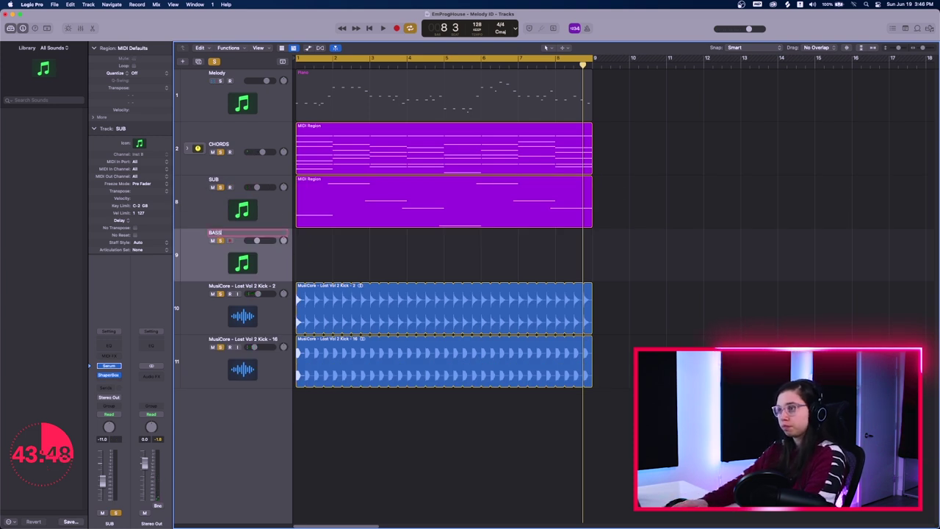
left_click_drag(348, 221, 303, 253)
Step: Remove the solos from the chords, sub and kicks so only the BASS track is soloed, and select the BASS track
left_click(220, 241)
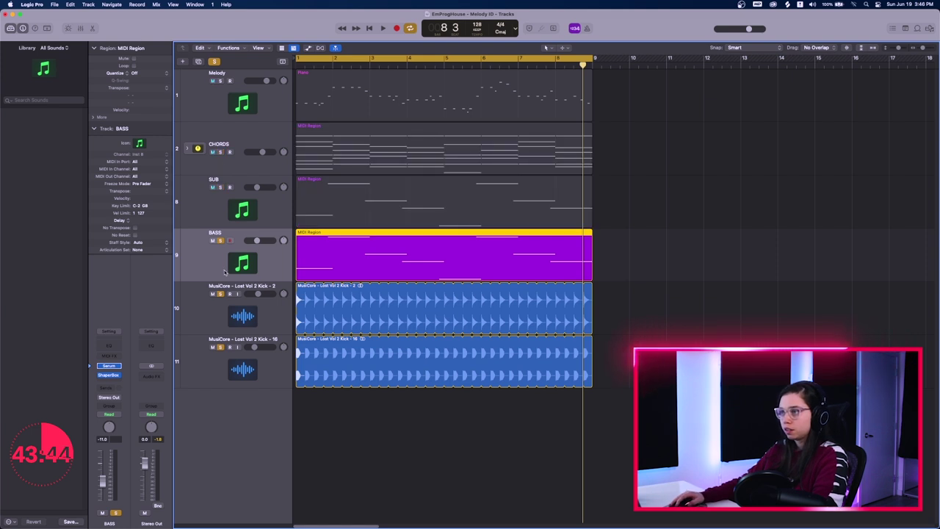
left_click(220, 347)
left_click(374, 434)
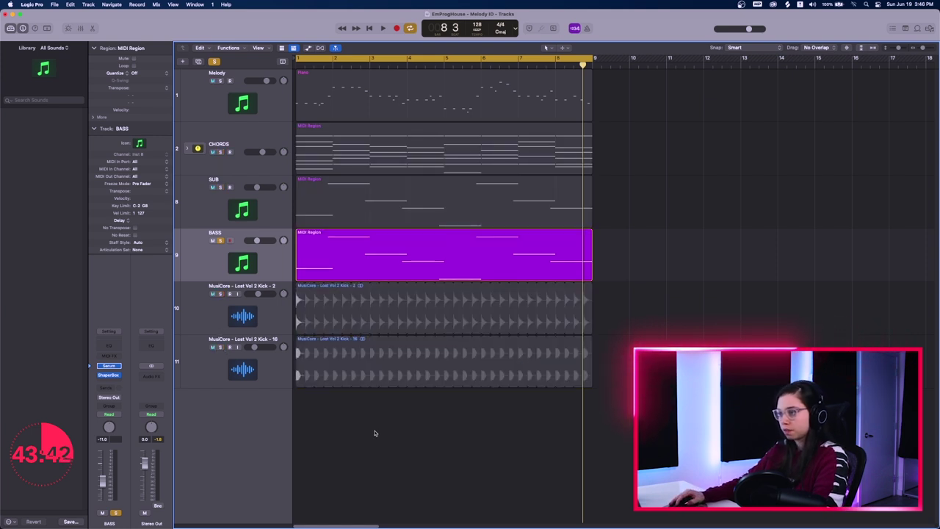
left_click(268, 258)
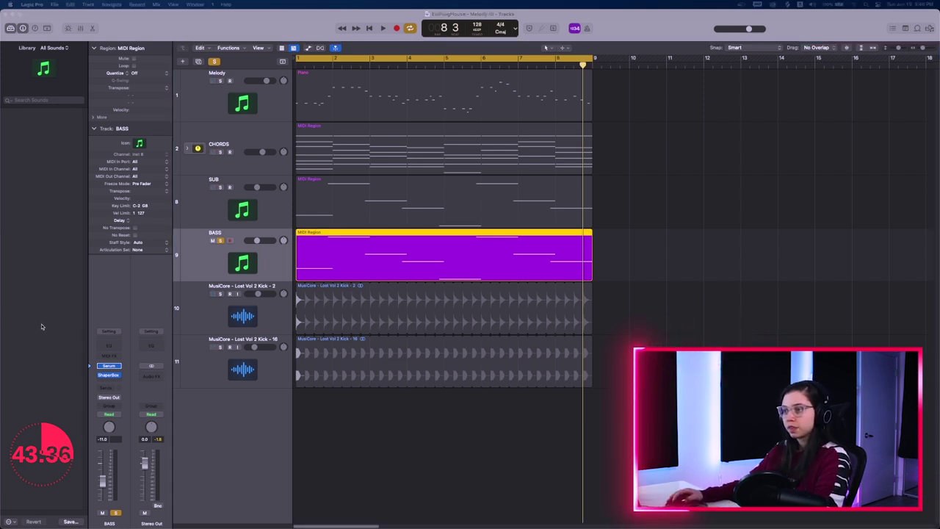
Step: Load the BA - Basic preset from the Martin Garrix user bank in the BASS track's Serum and play the loop
left_click(109, 366)
left_click(498, 139)
mouse_move(506, 232)
mouse_move(632, 325)
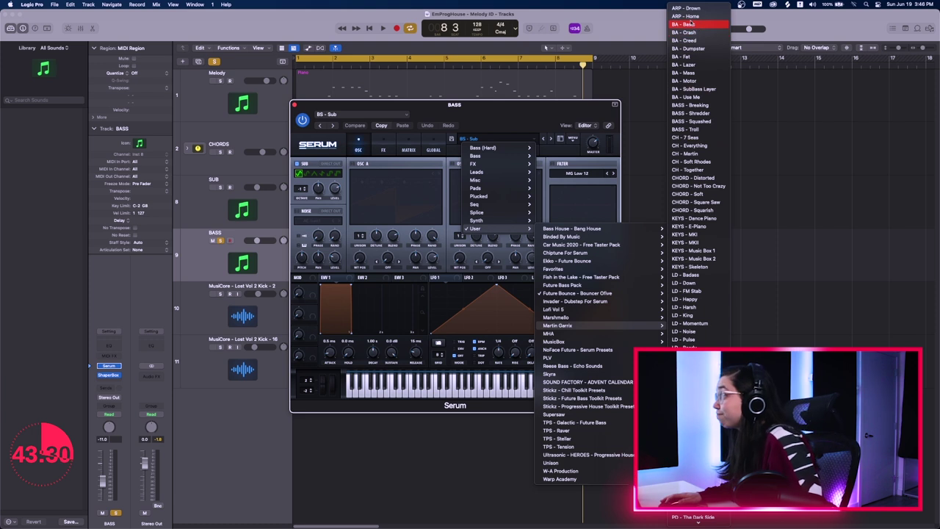
left_click(683, 25)
key("space")
left_click_drag(540, 104, 734, 179)
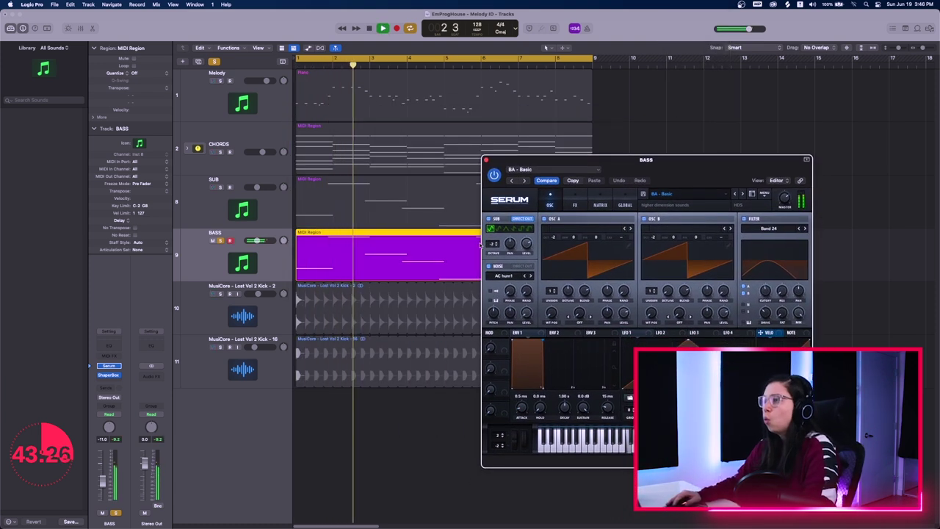
Step: Solo the SUB and CHORDS tracks with the new bass, listen to the combination, and stop playback
left_click(219, 186)
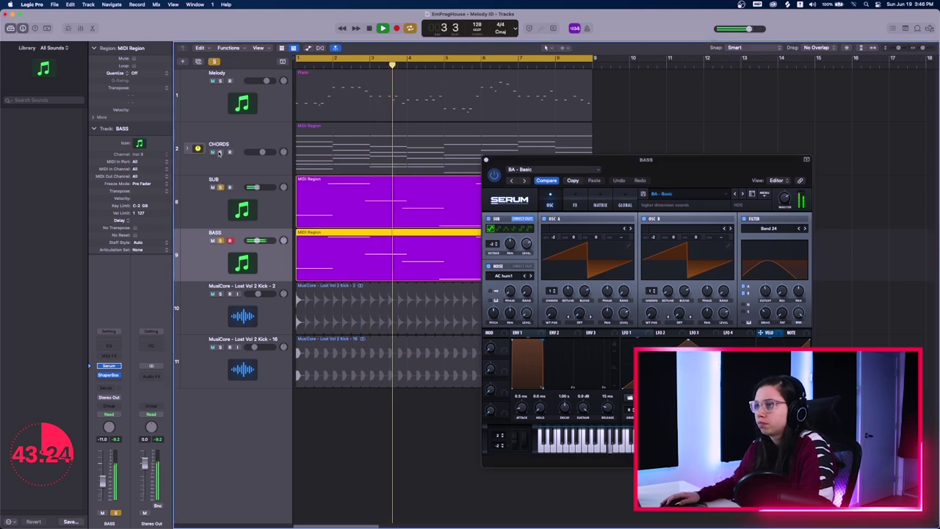
left_click(220, 152)
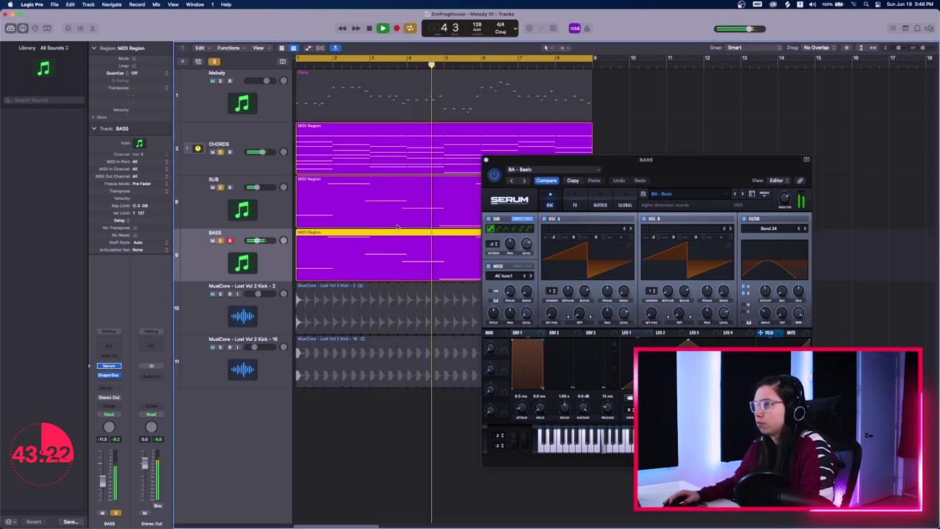
left_click_drag(629, 162, 658, 151)
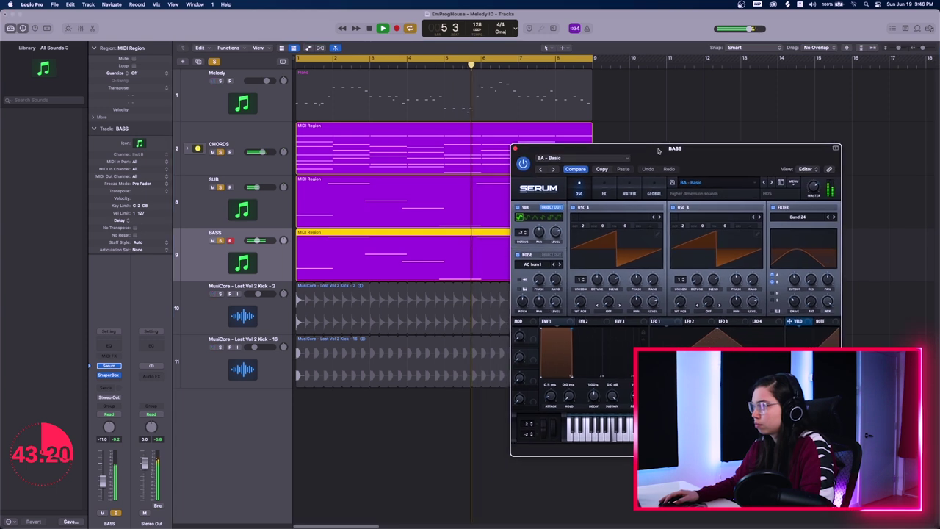
key("space")
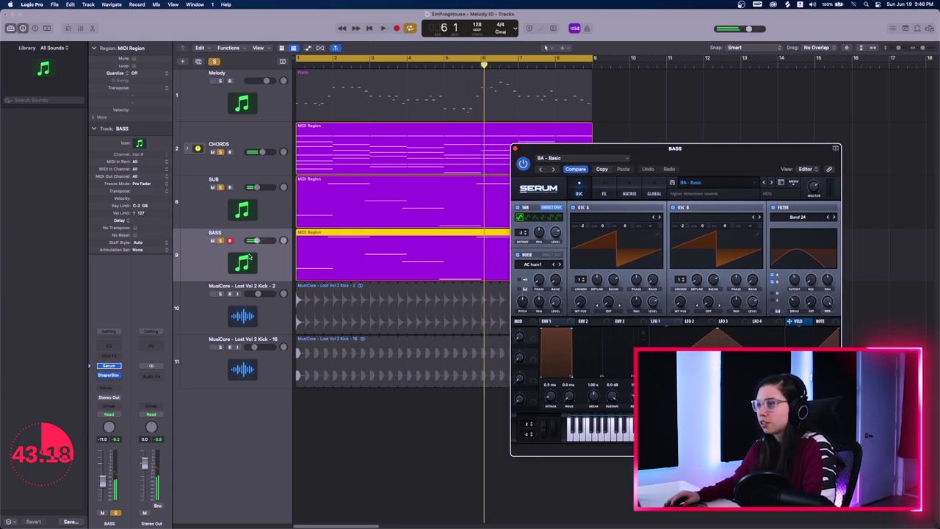
Step: Duplicate the BASS track, close Serum, and group both BASS tracks into a summing stack
left_click(274, 264)
key("super+d")
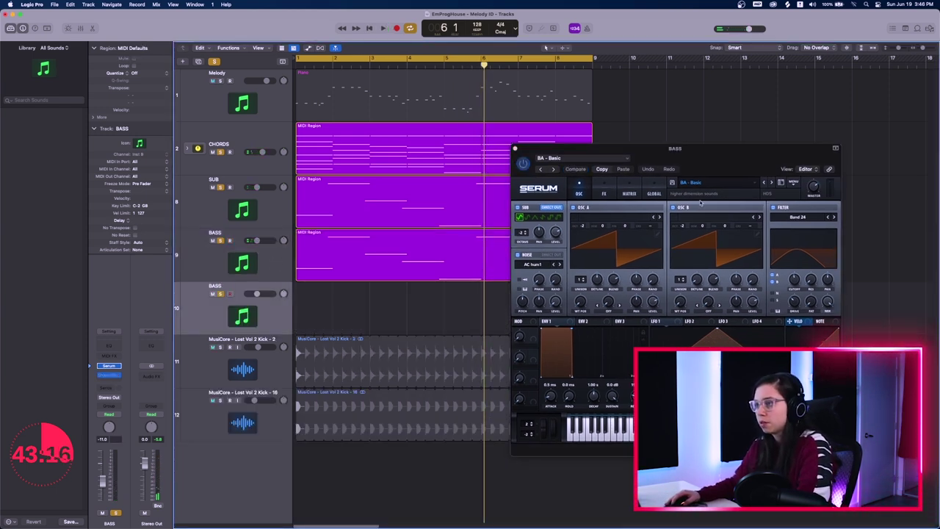
left_click(515, 148)
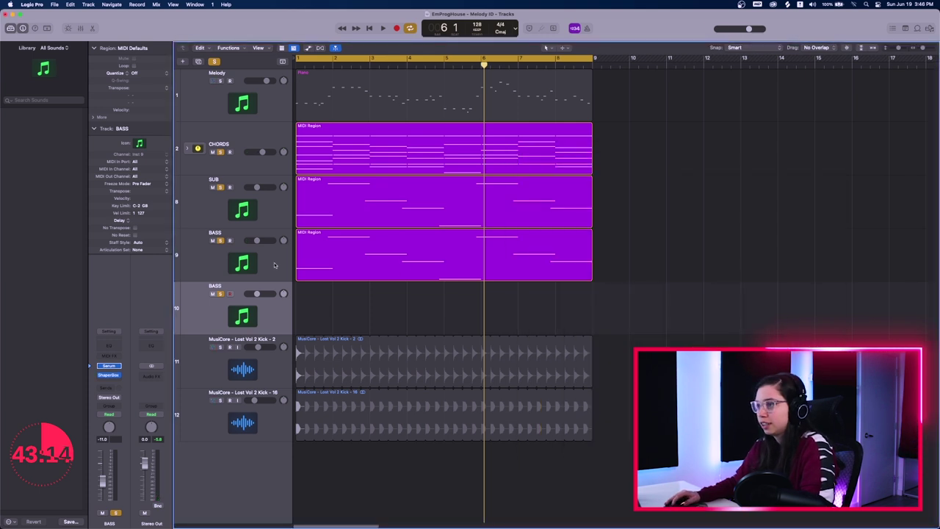
left_click(273, 266)
key("shift+super+d")
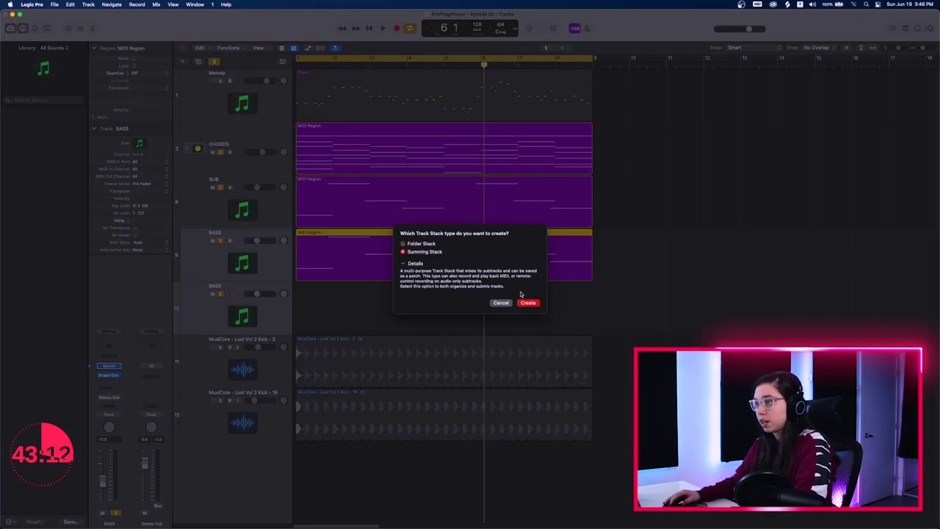
left_click(528, 303)
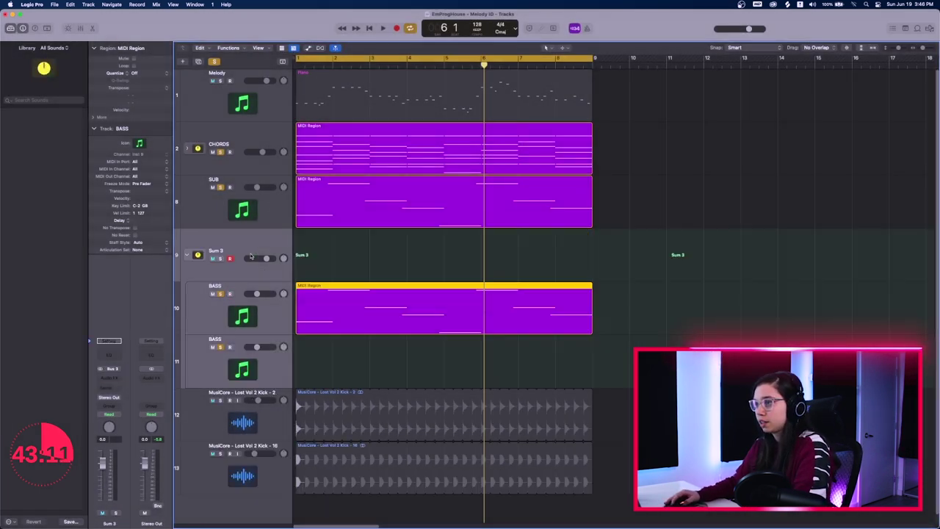
Step: Name the stack BASS and its first subtrack BASS - Texture, and move the bass MIDI region onto the stack's main track
left_click(226, 287)
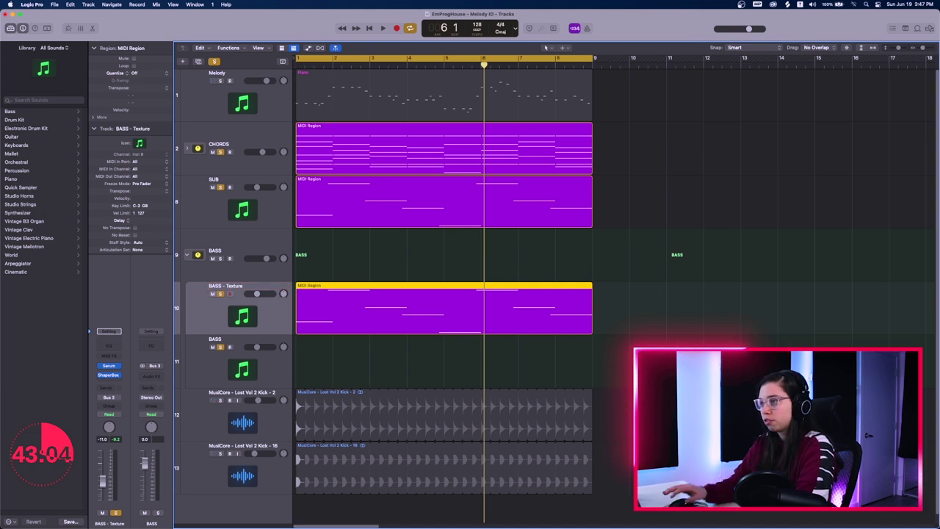
left_click_drag(321, 299, 340, 280)
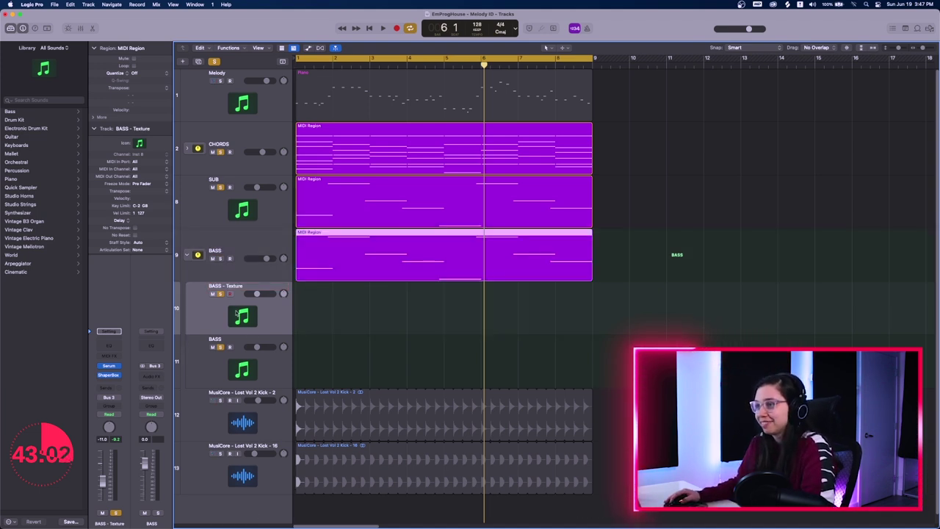
Step: Unsolo the SUB, CHORDS and BASS - Texture tracks and play the loop with only the lower BASS subtrack soloed
key("space")
key("space")
left_click(220, 188)
left_click(220, 153)
key("space")
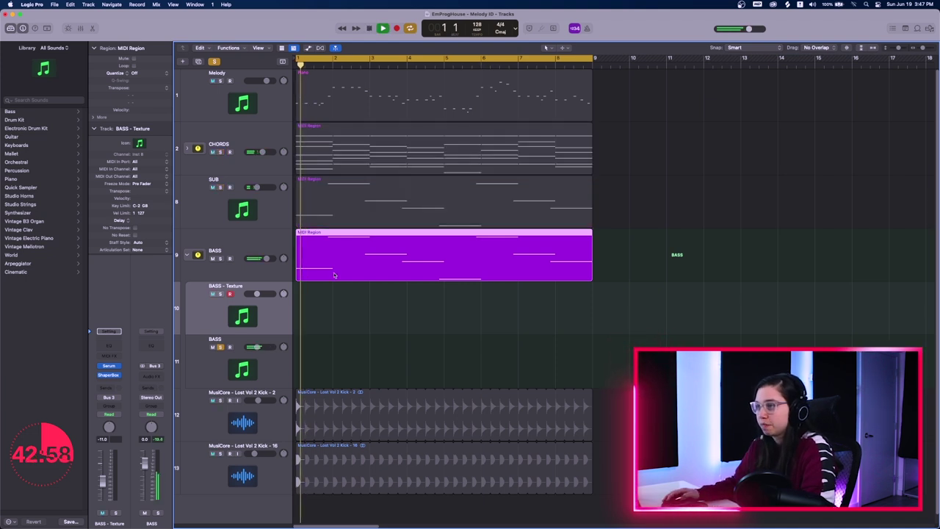
Step: Open Serum on the lower BASS subtrack and audition the BA - Crash and BA - Creed presets against the loop
left_click(264, 363)
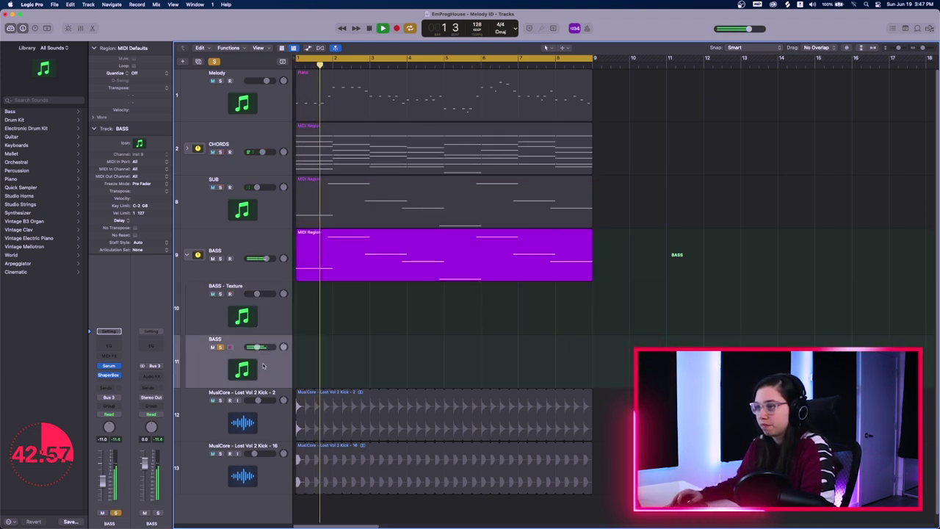
left_click(108, 365)
left_click_drag(513, 109, 743, 131)
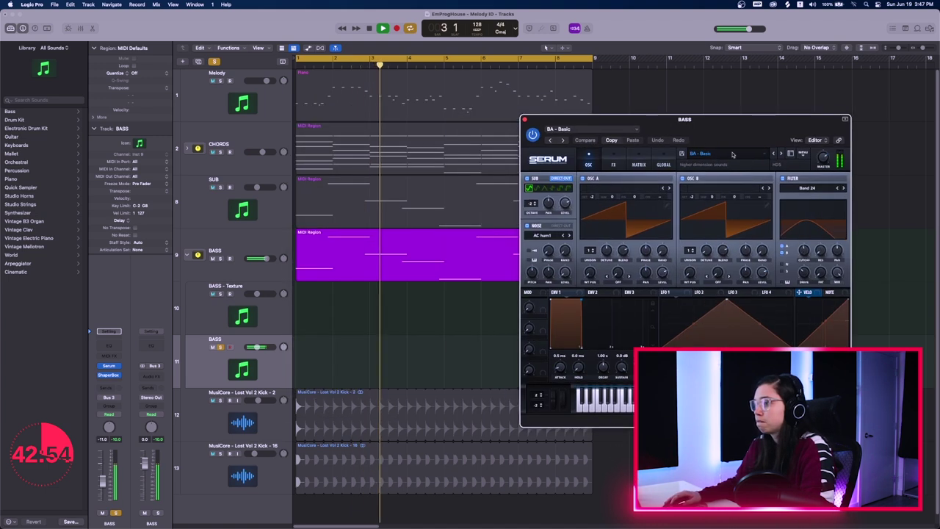
left_click(782, 153)
key("space")
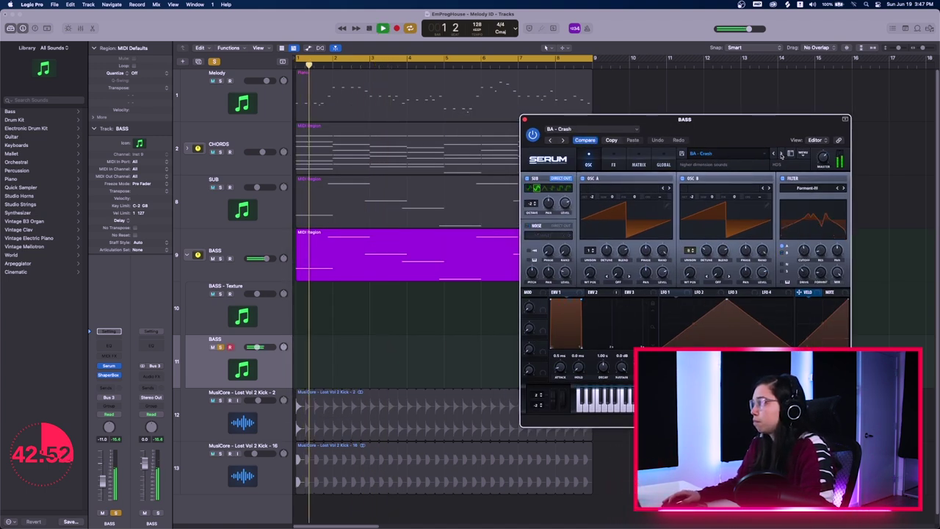
left_click(782, 154)
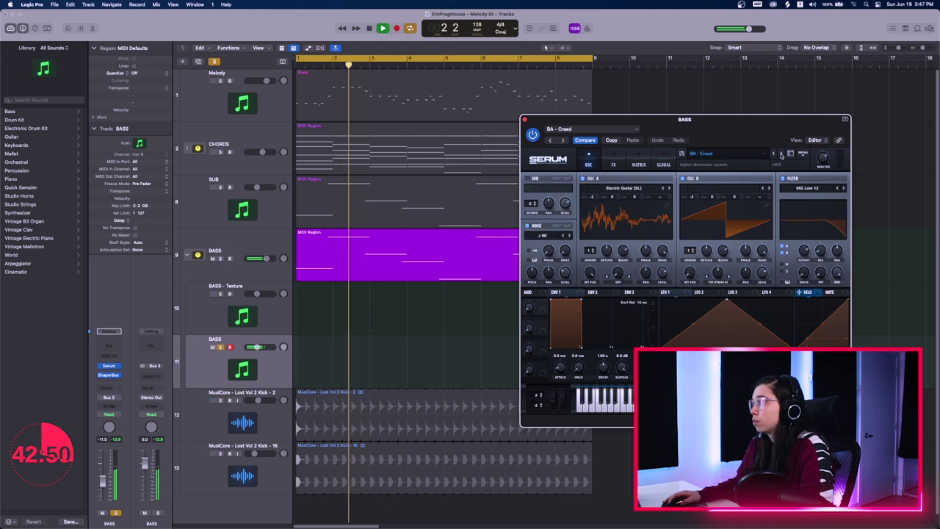
key("space")
key("space")
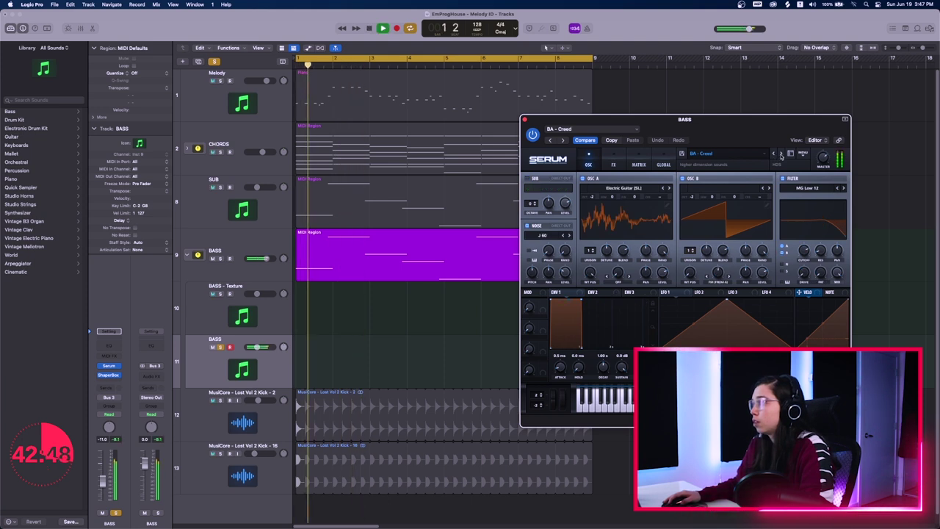
key("space")
Step: Audition the following Serum bass presets from BA - Dumpster and BA - Fat up to BA - Motor, replaying the loop for each
left_click(781, 154)
key("space")
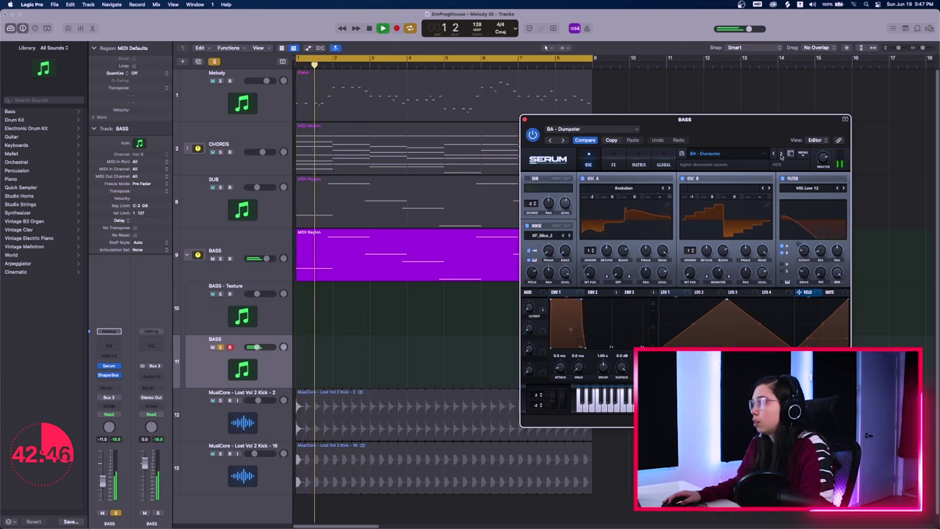
key("space")
left_click(782, 154)
key("space")
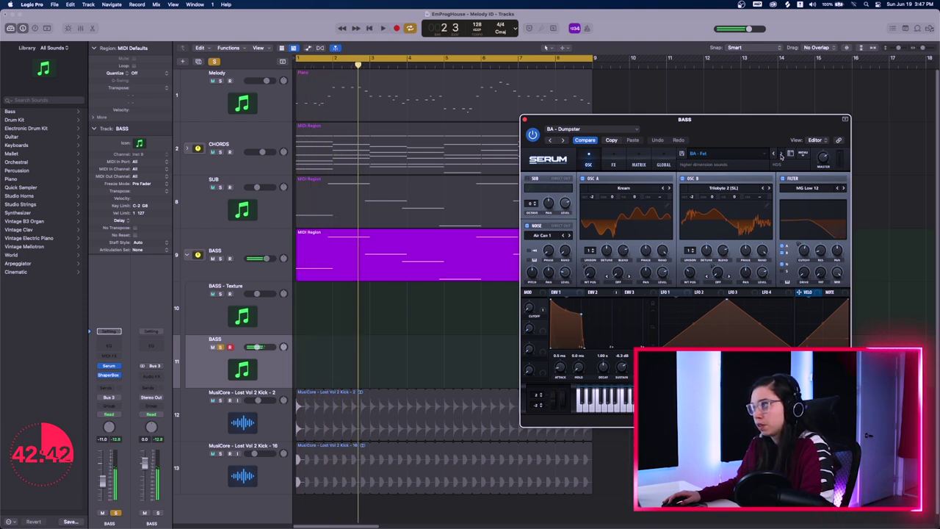
left_click(781, 154)
key("space")
key("space")
left_click(782, 154)
key("space")
key("space")
key("space")
left_click(781, 155)
key("space")
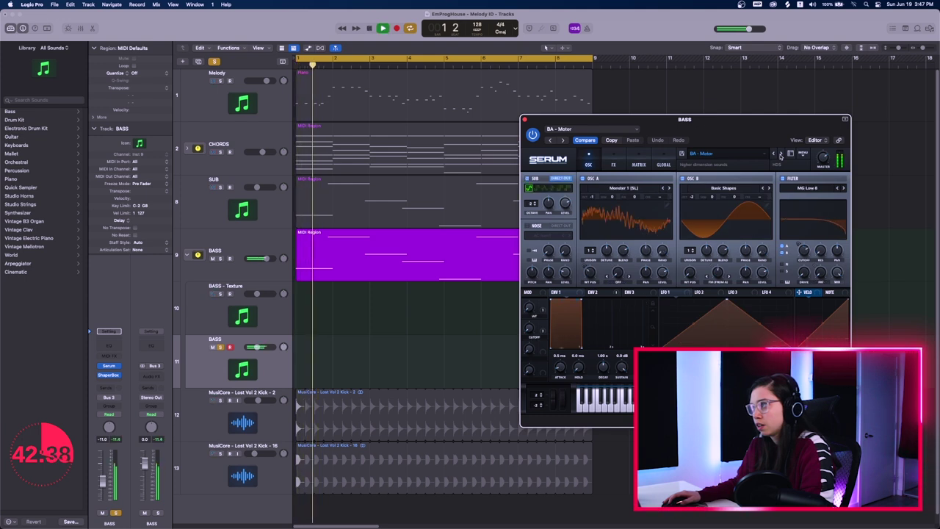
Step: Step on through BA - Use Me and BASS - Breaking, and load the BASS - Shredder preset while replaying the loop
key("space")
left_click(780, 155)
key("space")
left_click(781, 155)
key("space")
key("space")
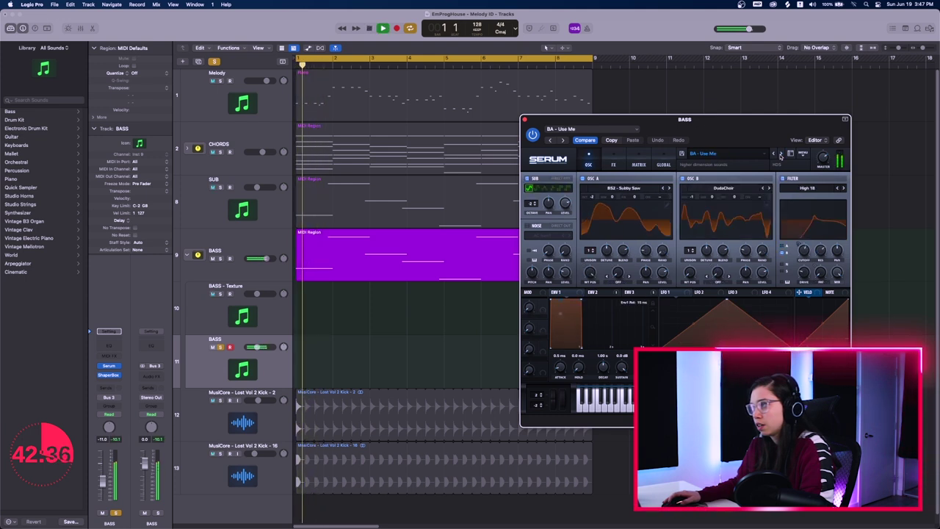
left_click(781, 155)
key("space")
key("space")
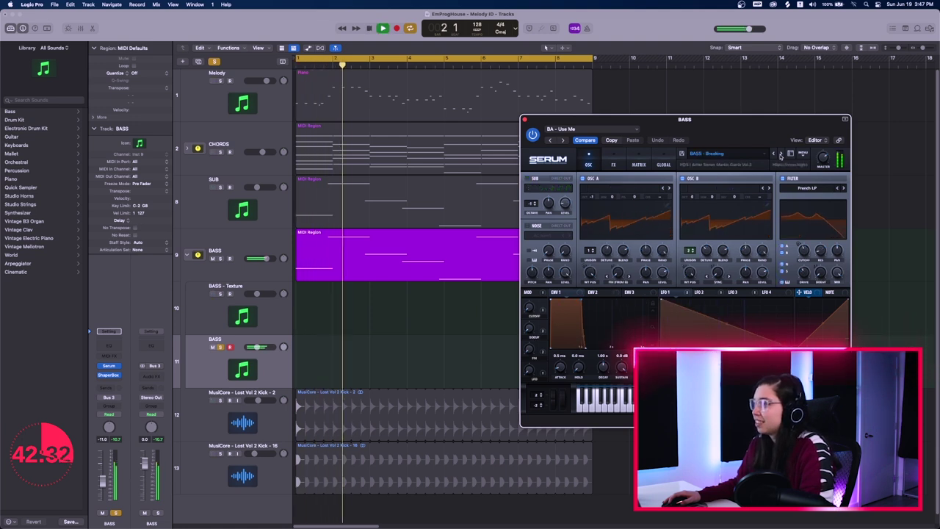
left_click(781, 155)
key("space")
key("space")
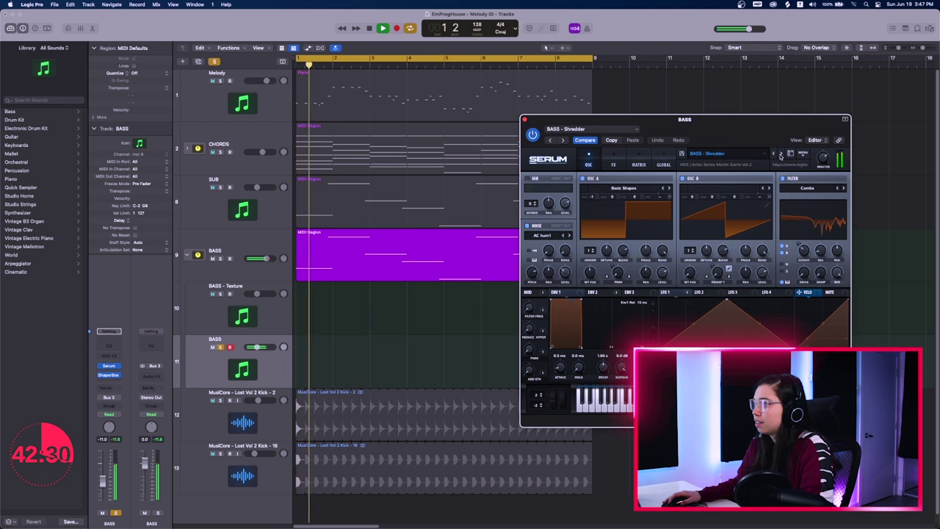
Step: Solo BASS - Texture alongside the lower BASS subtrack, reduce that BASS subtrack's volume to -16.0 dB, and stop playback
left_click(220, 294)
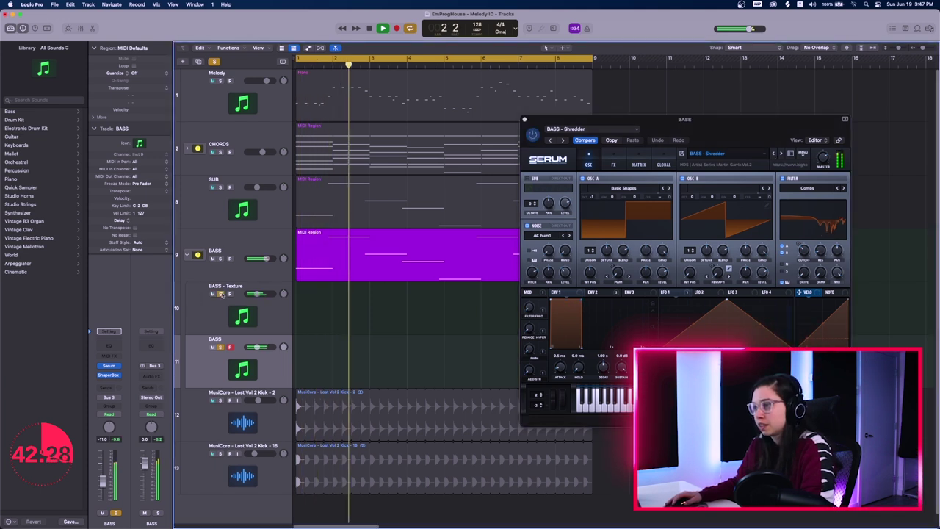
left_click_drag(257, 346, 254, 347)
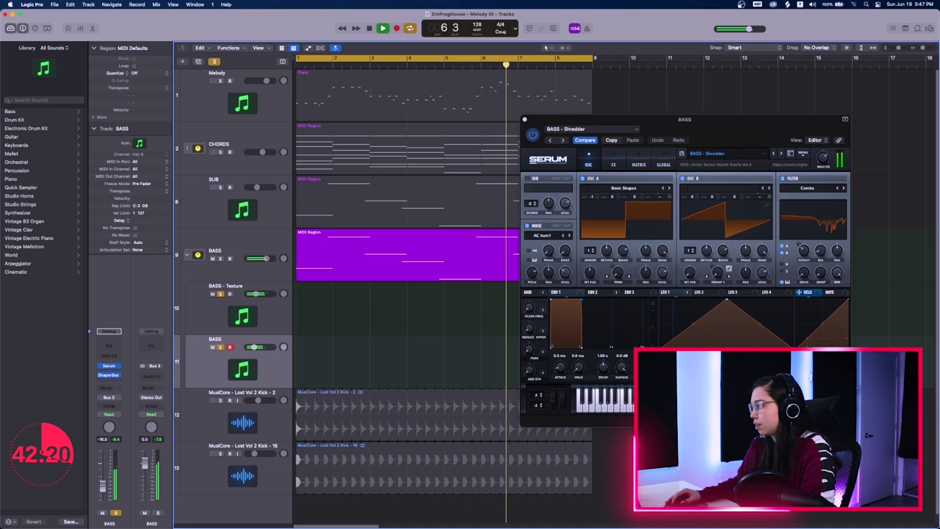
left_click(742, 369)
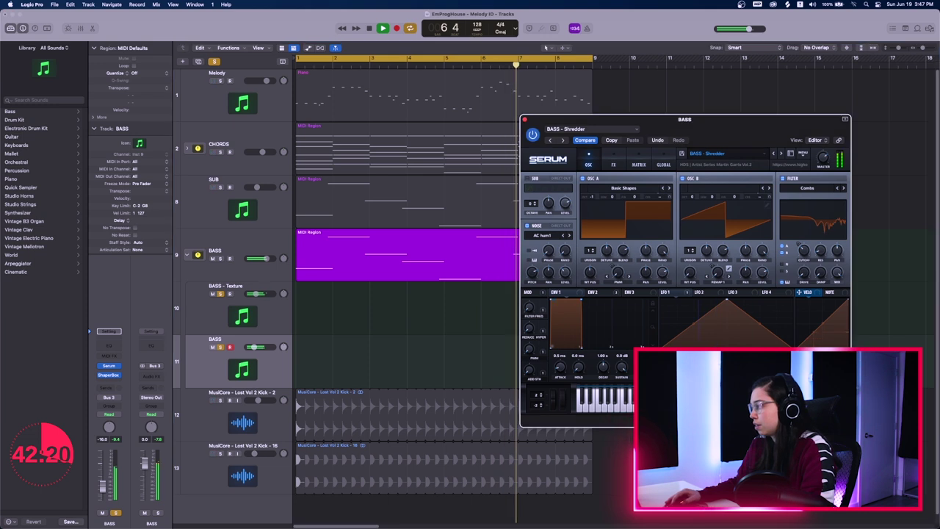
left_click(467, 335)
key("space")
Step: Close Serum, open the BASS MIDI region in the Piano Roll, and trim the starts of the seven notes after the first to the barlines
left_click(525, 119)
double_click(368, 254)
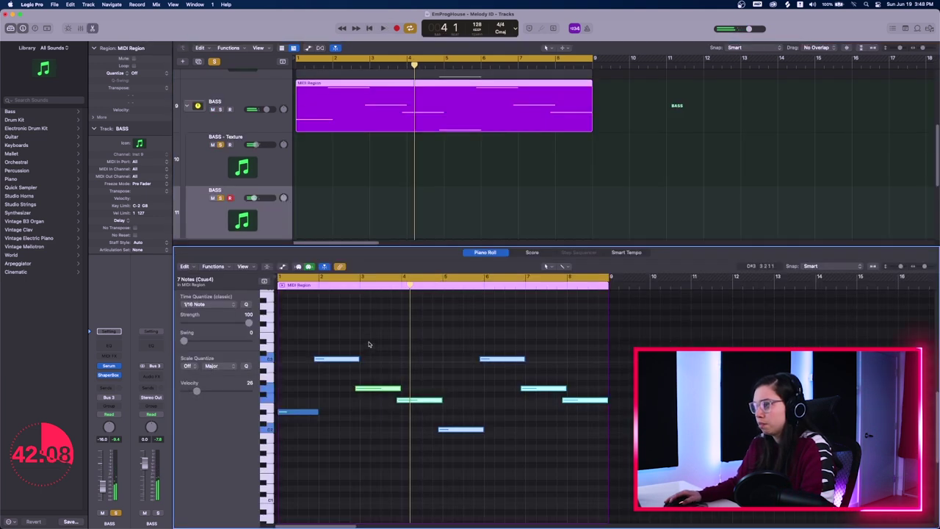
left_click_drag(315, 359, 321, 359)
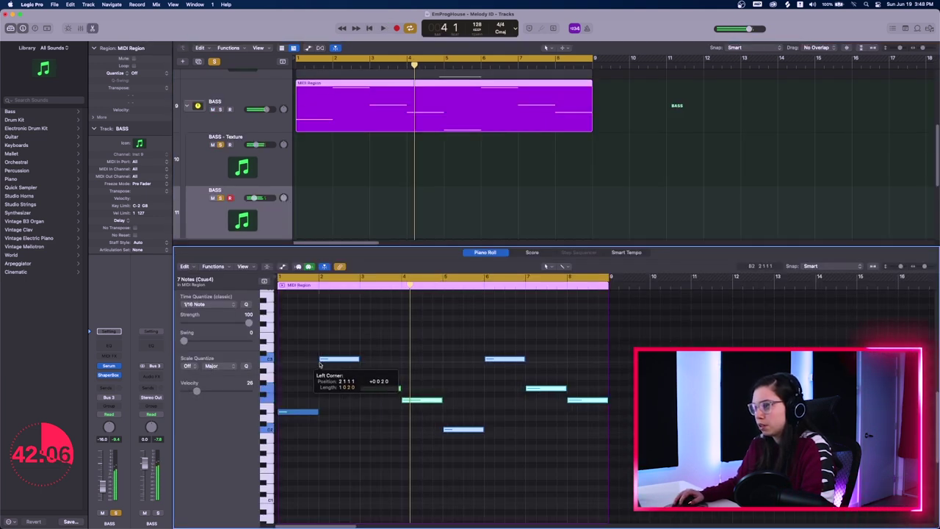
Step: Deselect the bass notes and play the loop, toggling solo on BASS - Texture and BASS to compare the two layers
left_click(352, 397)
key("space")
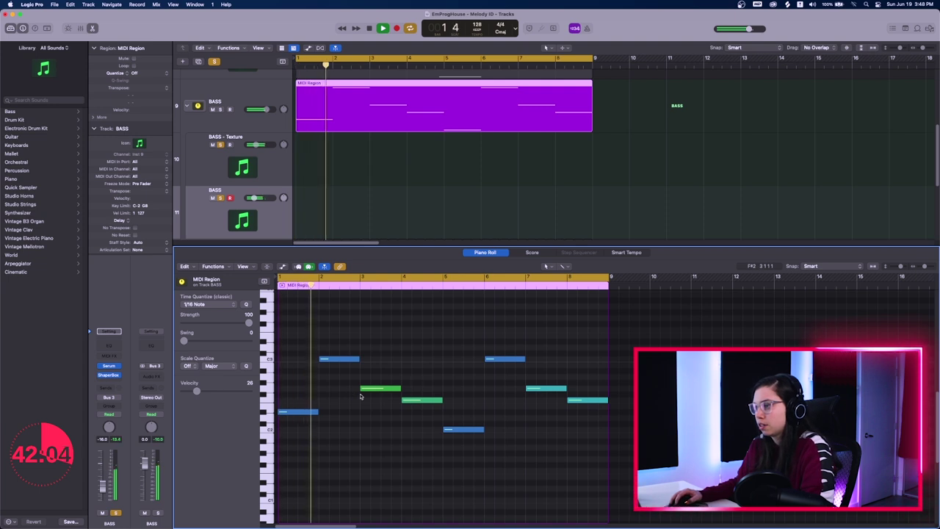
key("e")
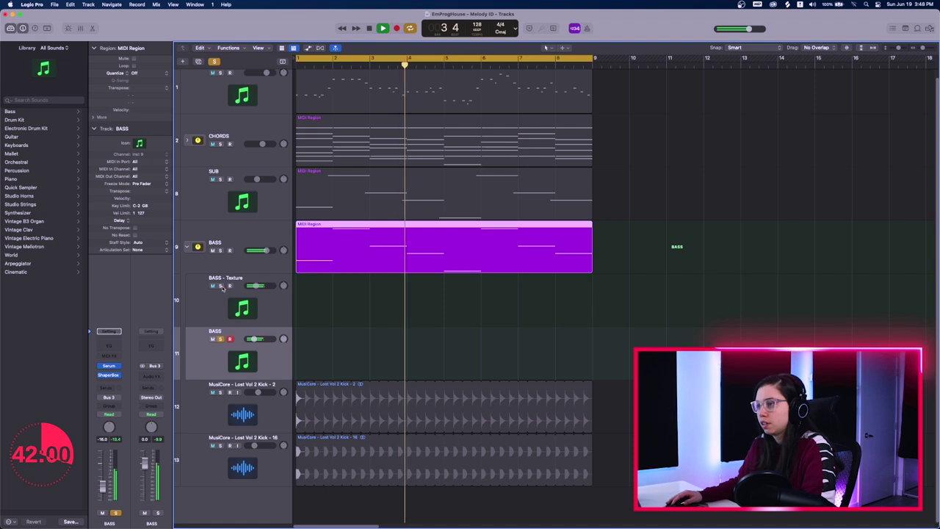
left_click(221, 338)
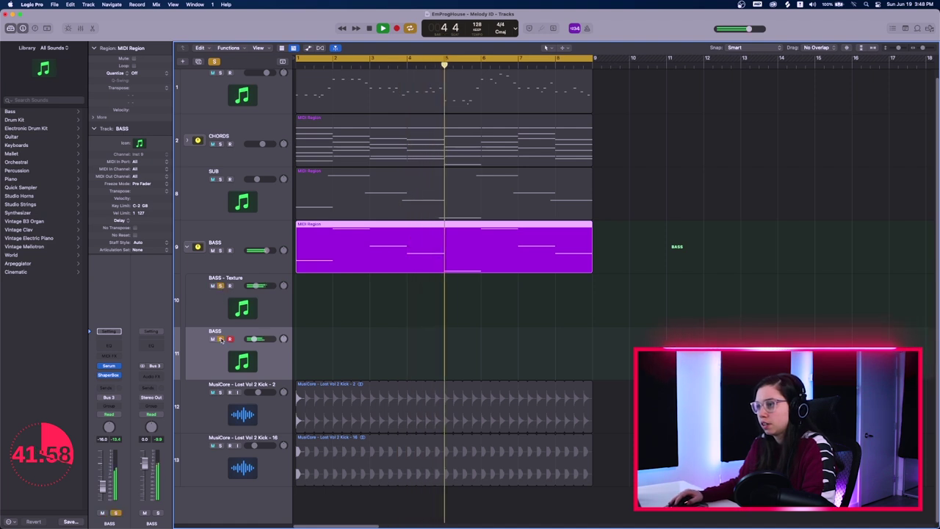
key("space")
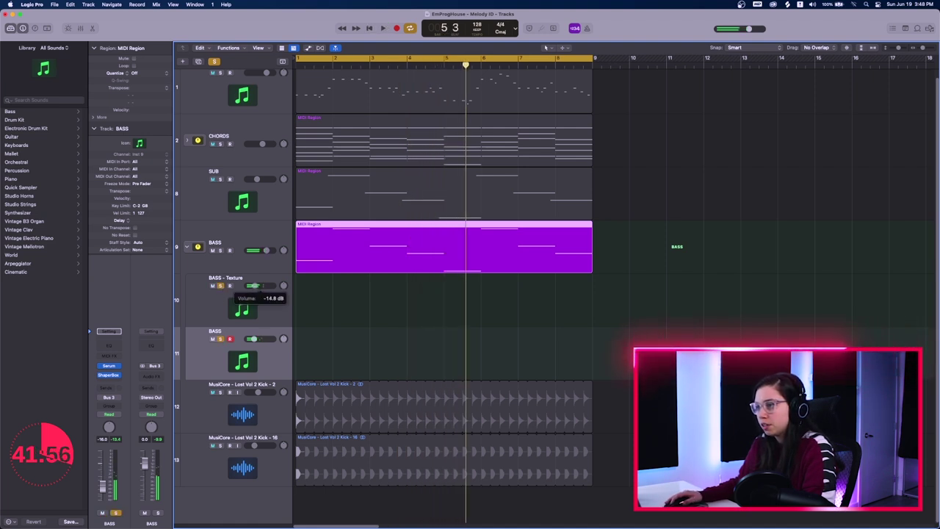
Step: Raise the BASS track's volume to -14.2 dB while listening to it together with BASS - Texture
key("space")
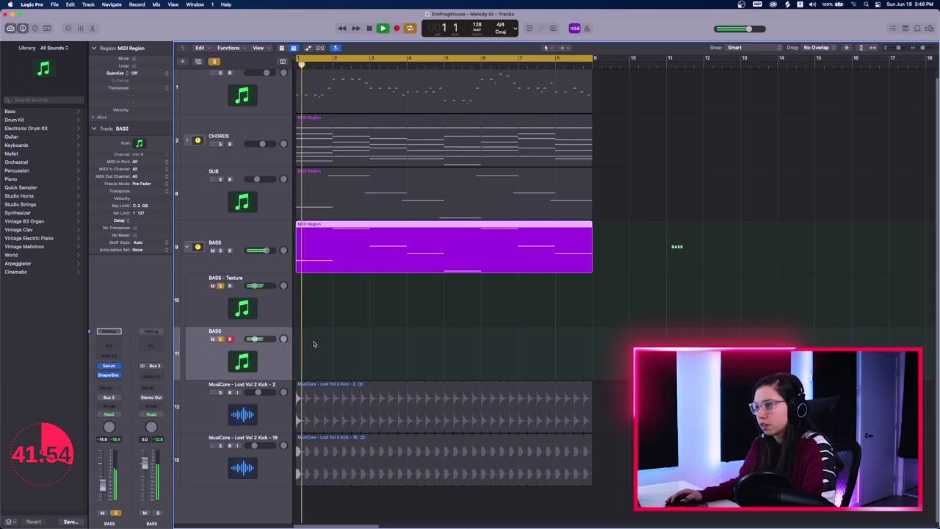
left_click_drag(255, 339, 257, 340)
key("space")
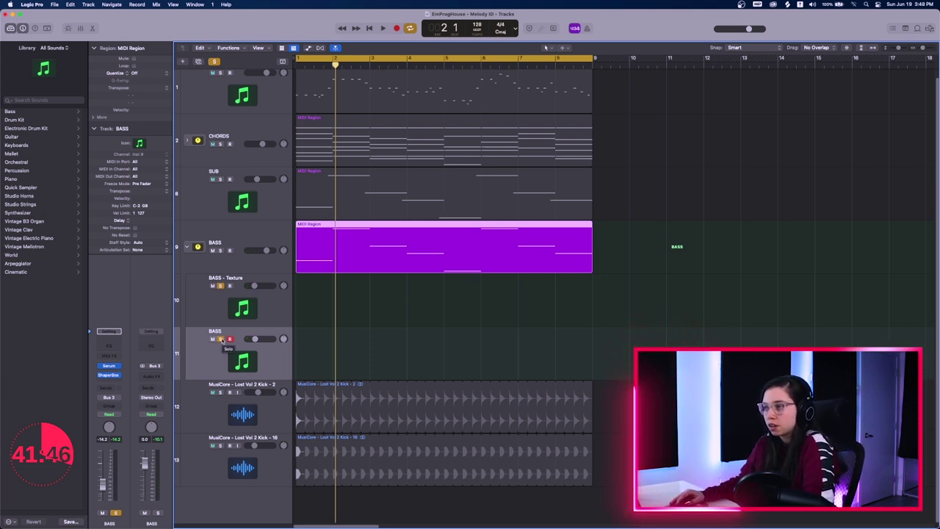
key("space")
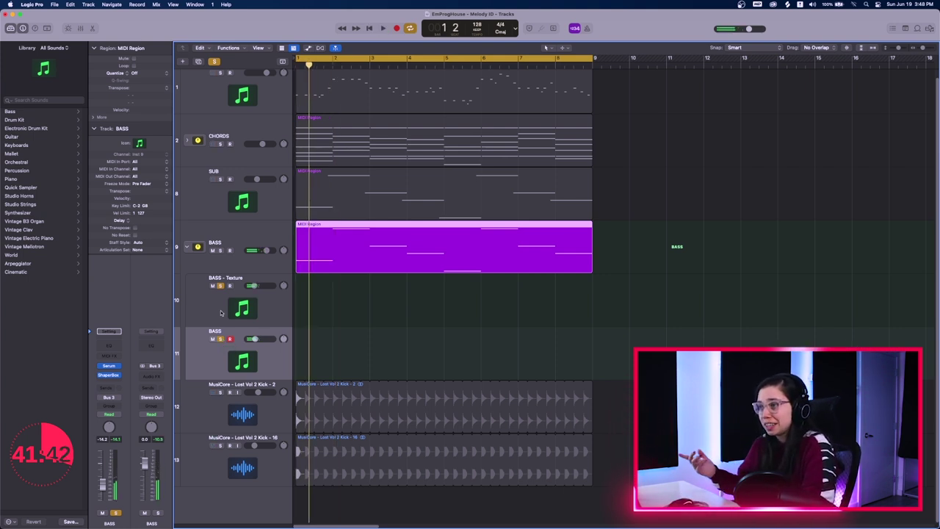
key("space")
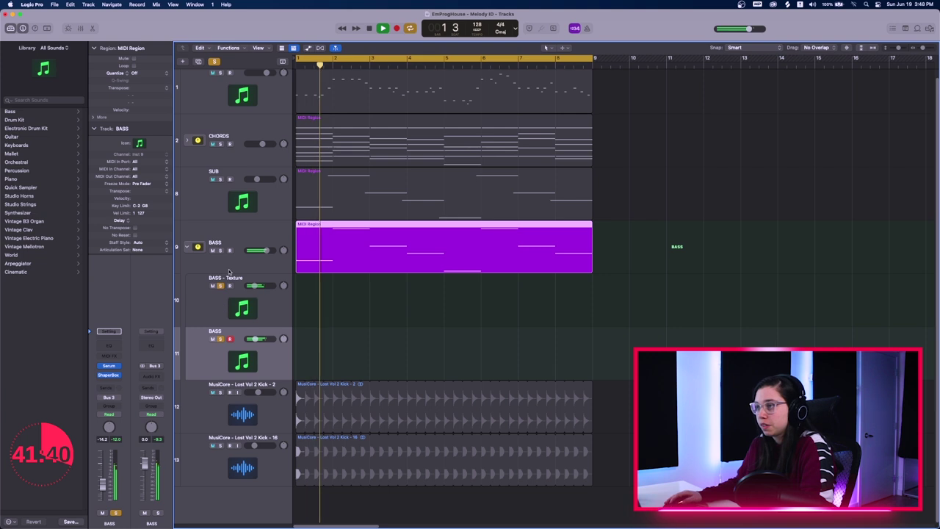
key("space")
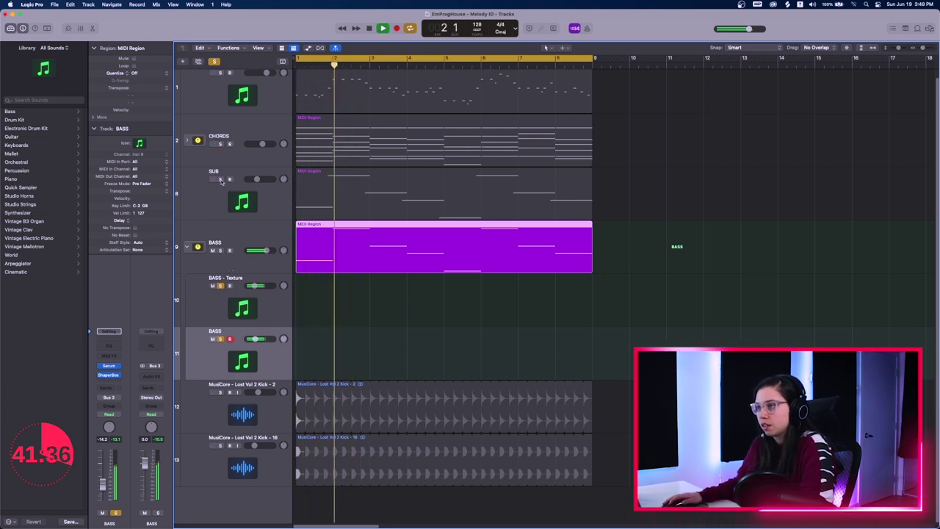
key("space")
Step: Transpose the two C3 notes at bars 2 and 6 of the BASS region down an octave and play the result
double_click(357, 266)
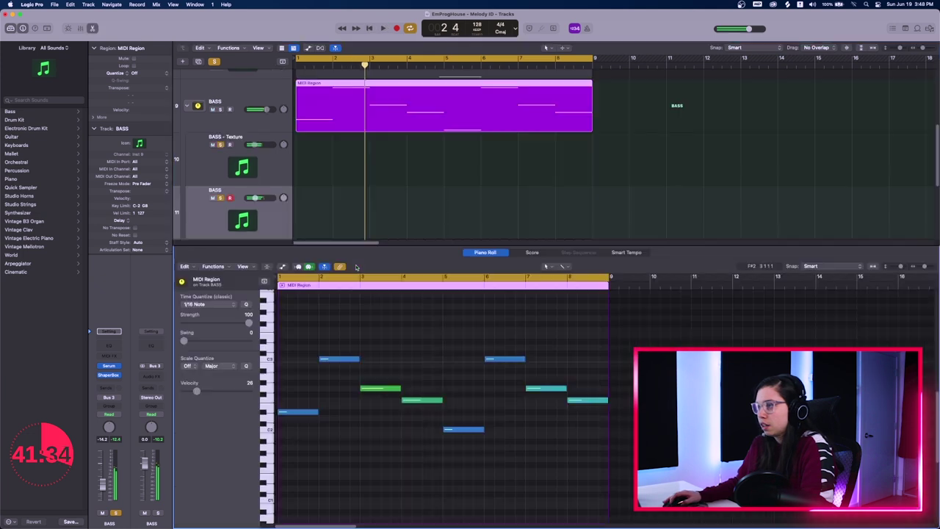
left_click_drag(329, 334, 551, 376)
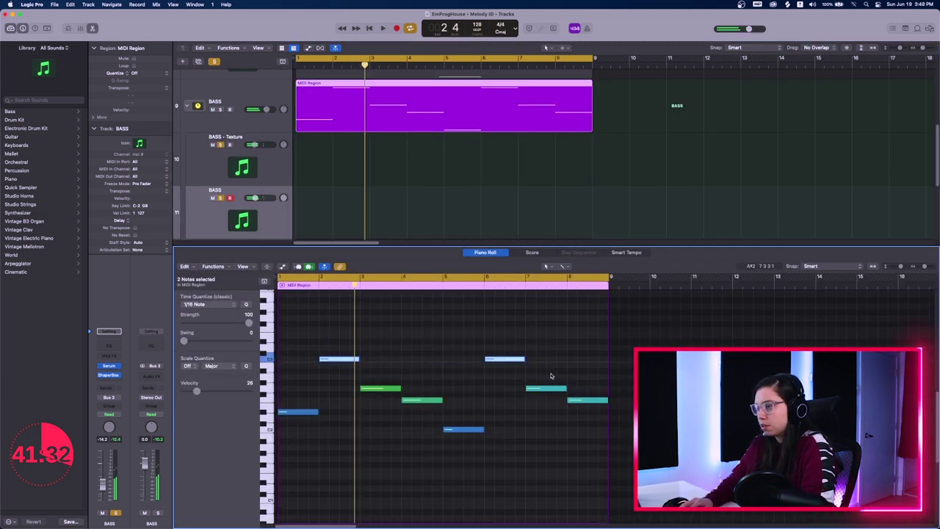
key("alt+shift+Down")
key("Return")
key("space")
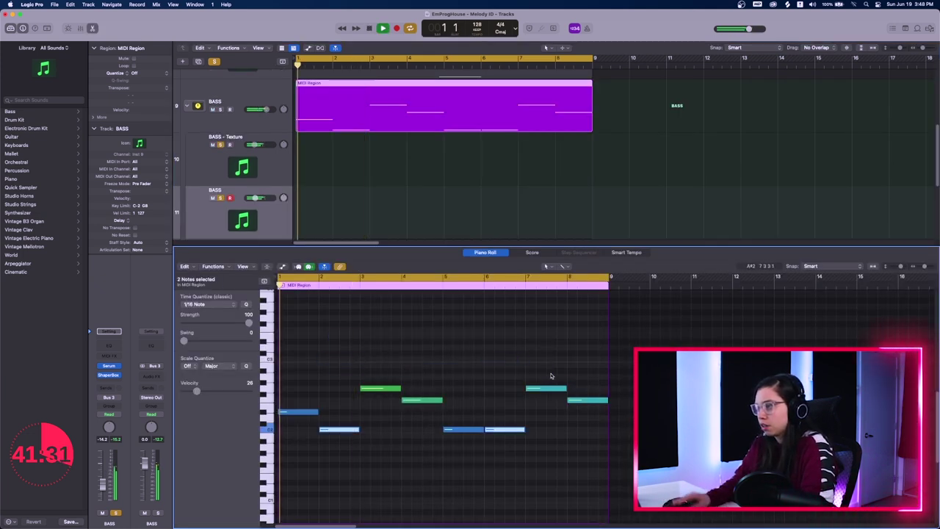
left_click(468, 365)
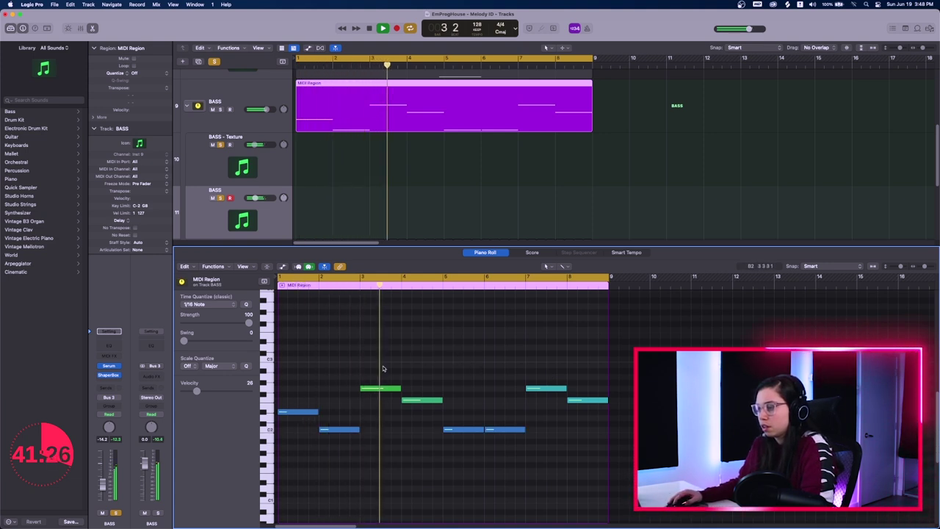
Step: Close the note editor and solo the CHORDS track alongside the bass layers, playing from the start
key("e")
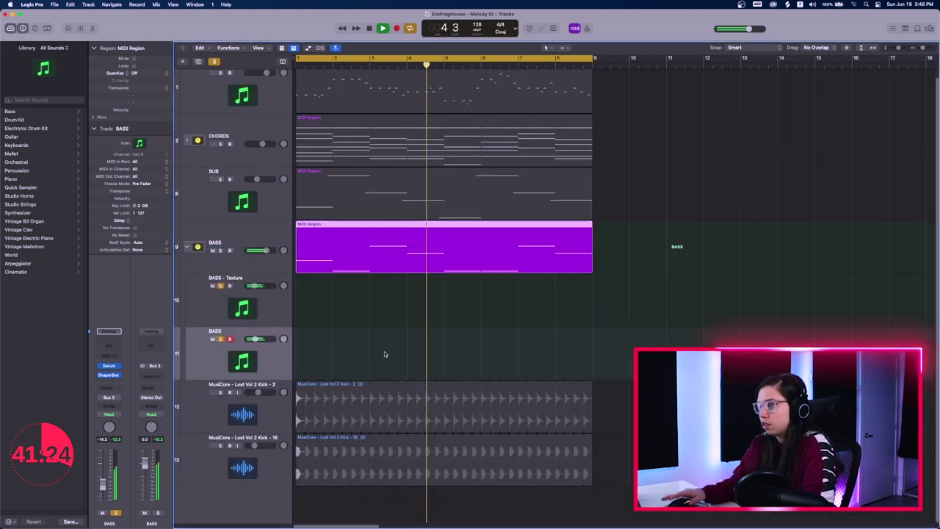
left_click(220, 144)
key("space")
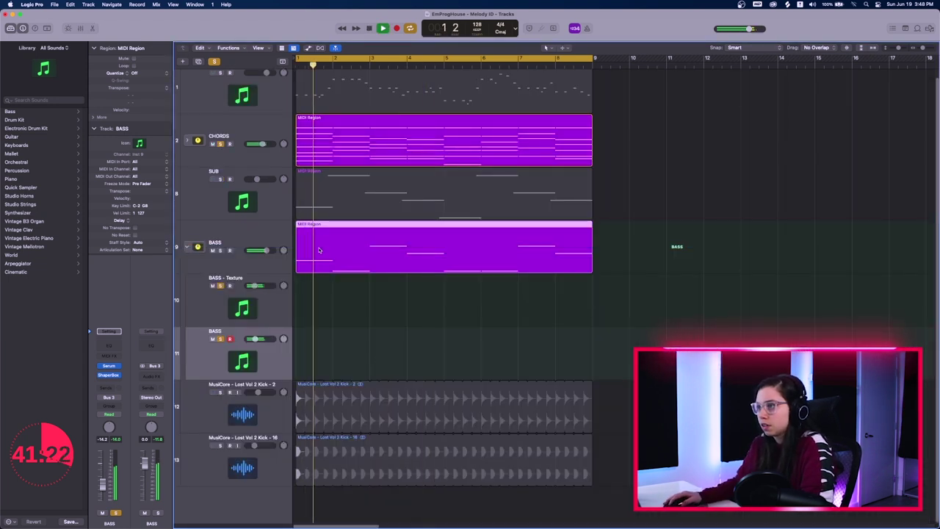
Step: Raise the BASS - Texture and BASS volumes together, to -12.4 dB and -11.8 dB, against the chords
left_click(278, 311)
left_click(271, 355, "shift")
left_click_drag(253, 285, 255, 285)
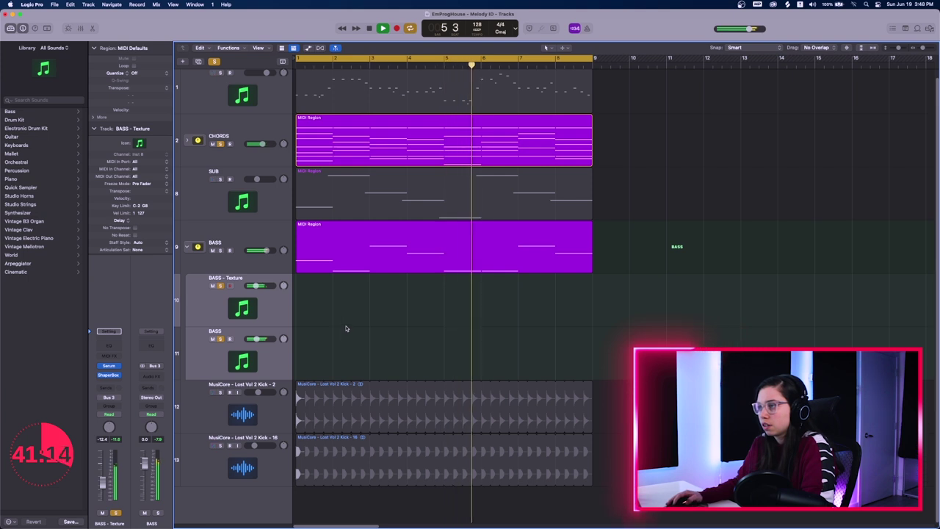
key("space")
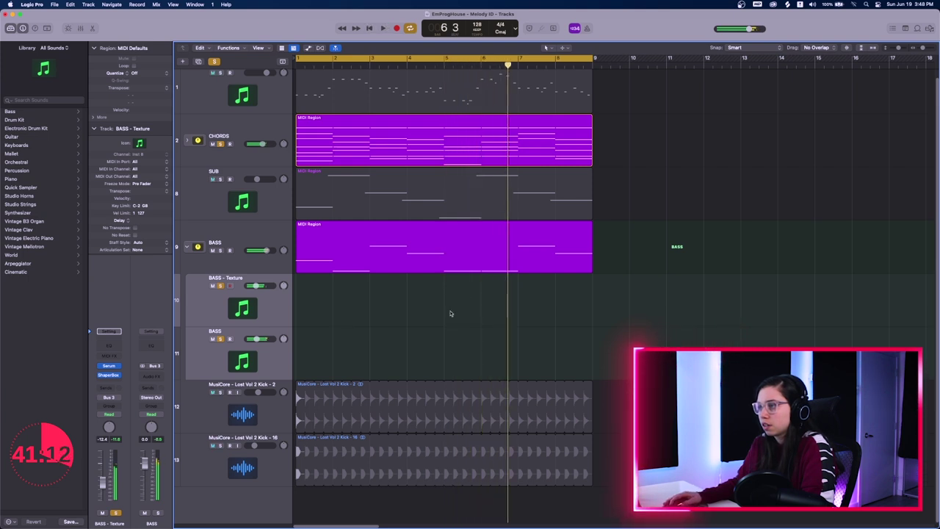
Step: Transpose the bar 6 note of the BASS region up an octave to C3 and close the note editor
double_click(478, 268)
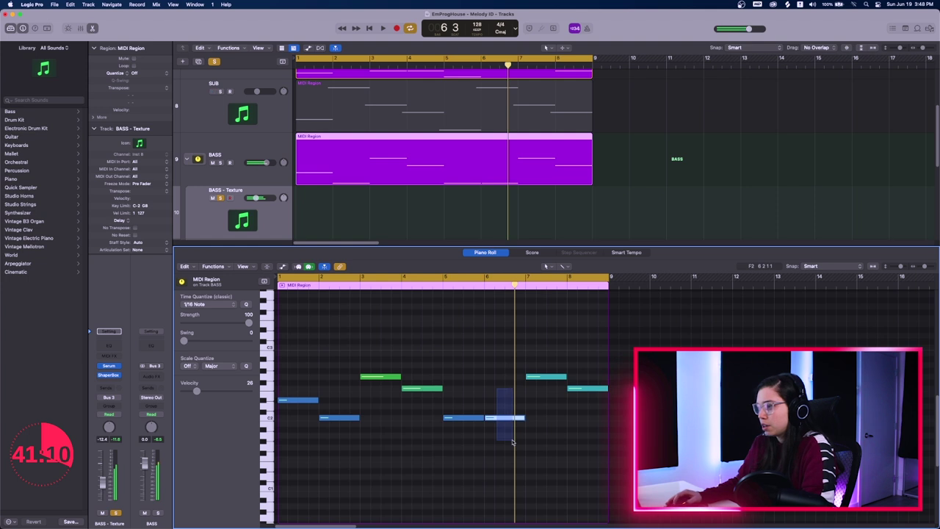
left_click_drag(512, 441, 512, 441)
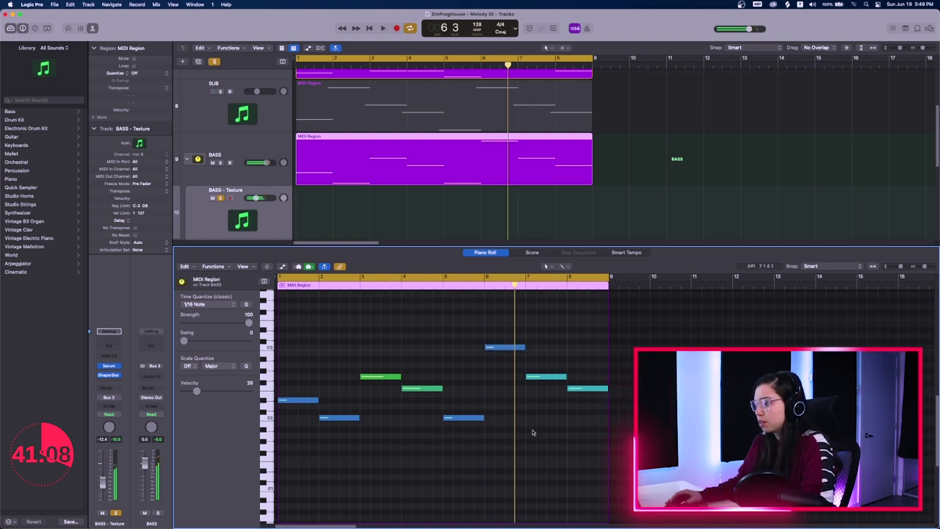
key("e")
left_click(406, 328)
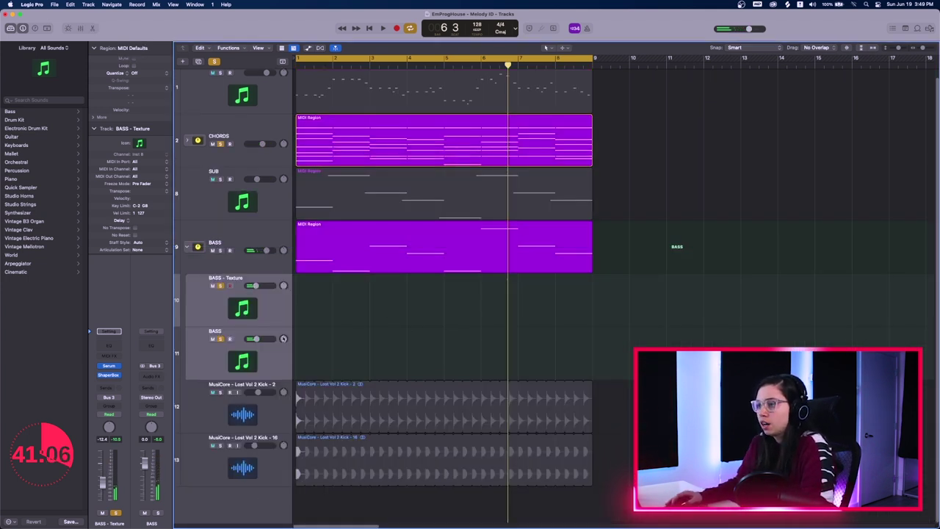
Step: Duplicate the BASS track as BASS - Rolling and leave only the new track soloed
left_click(285, 359)
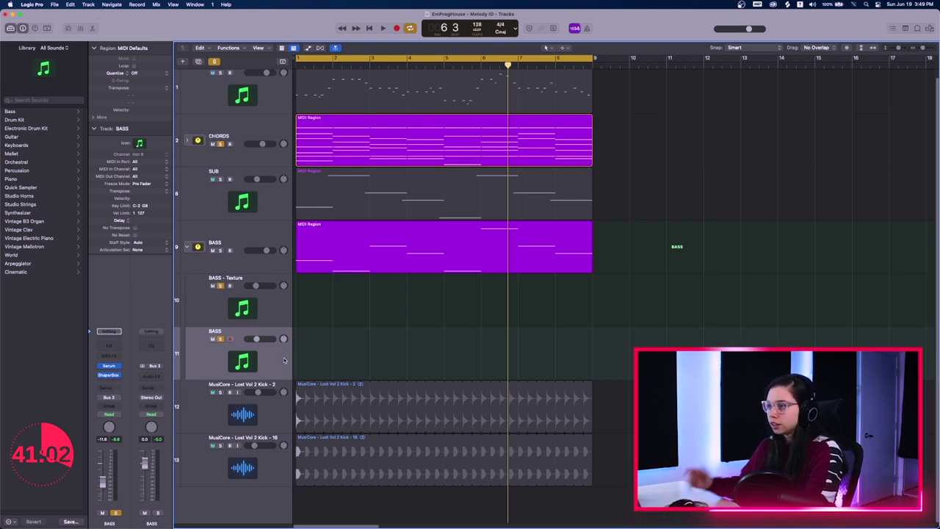
key("super+d")
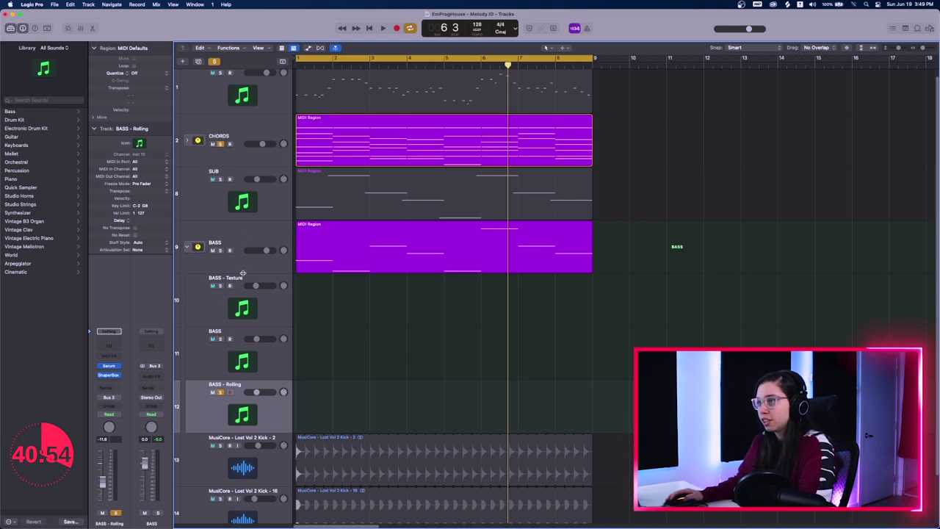
left_click(386, 359)
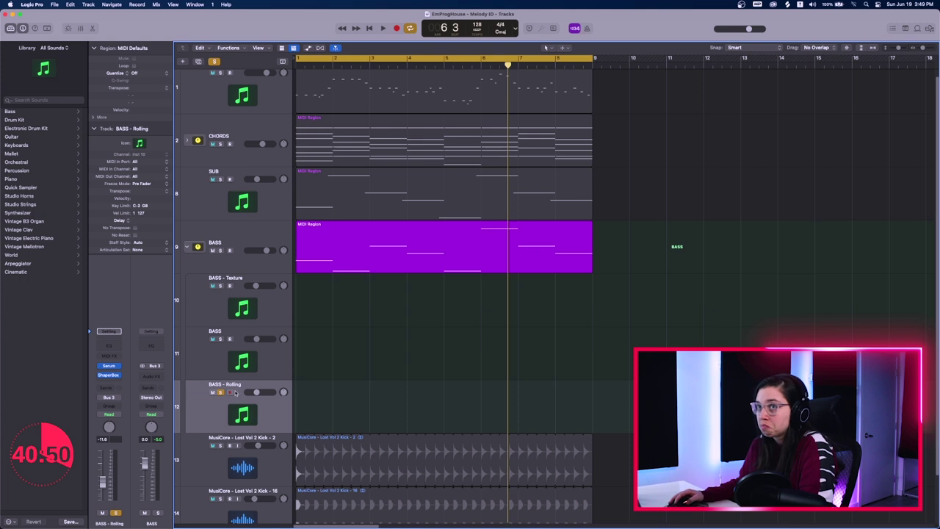
Step: Open Serum on BASS - Rolling and load the user preset BASS - Break it down from the Stickz Progressive House folder
scroll(351, 383, "down", 2)
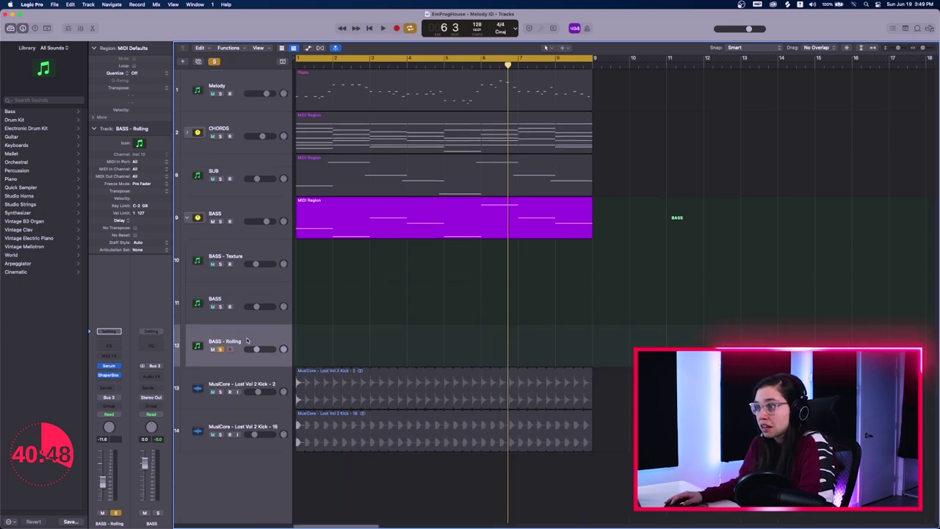
left_click(109, 365)
left_click_drag(463, 109, 502, 113)
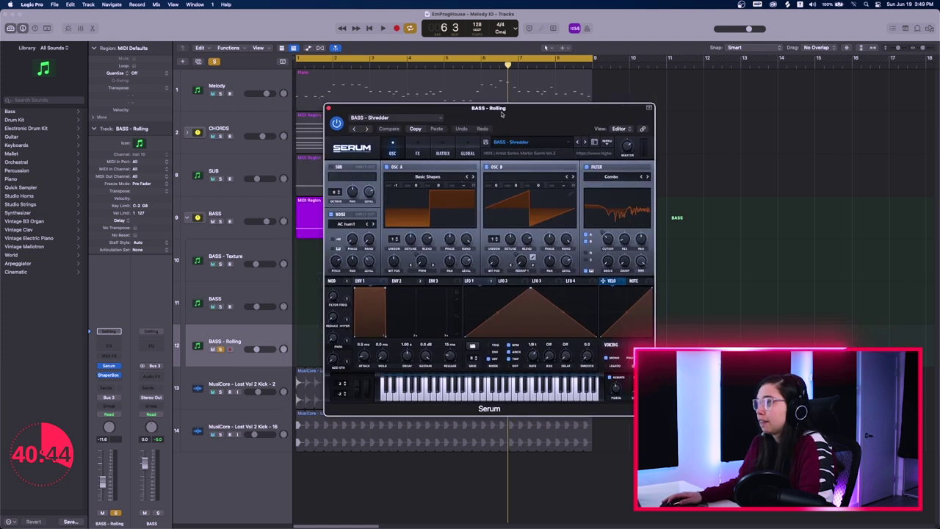
left_click(522, 149)
mouse_move(538, 232)
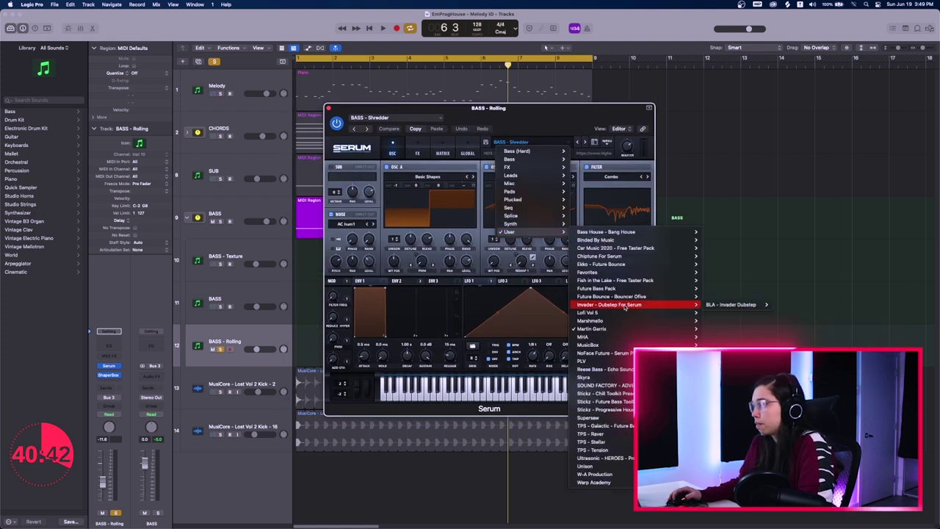
mouse_move(626, 411)
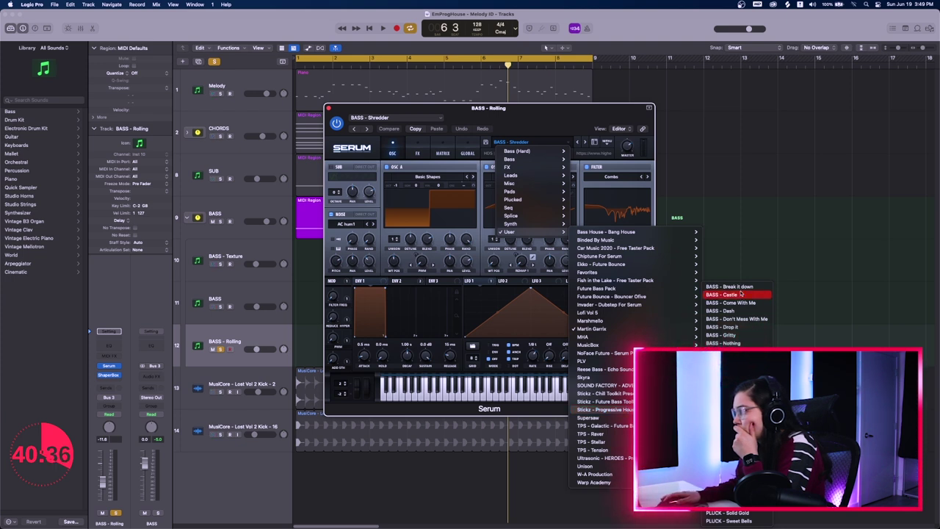
mouse_move(606, 458)
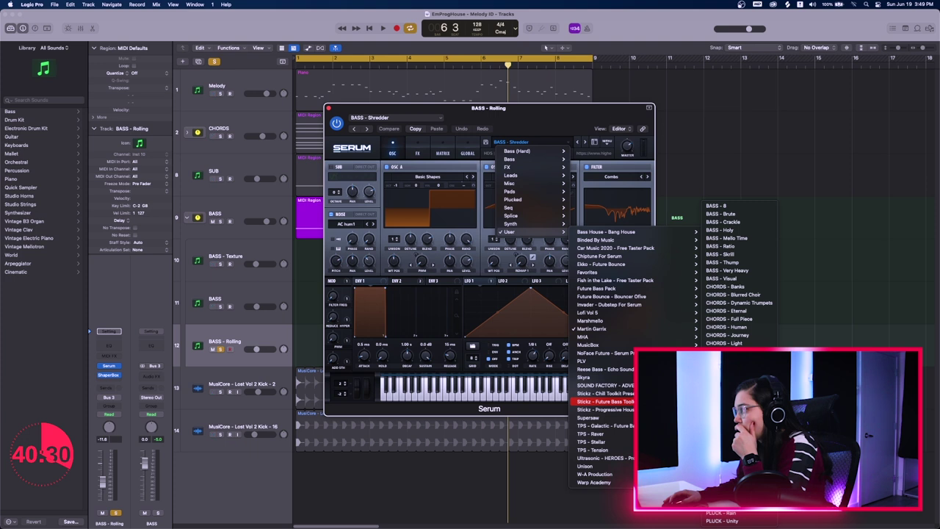
left_click(731, 286)
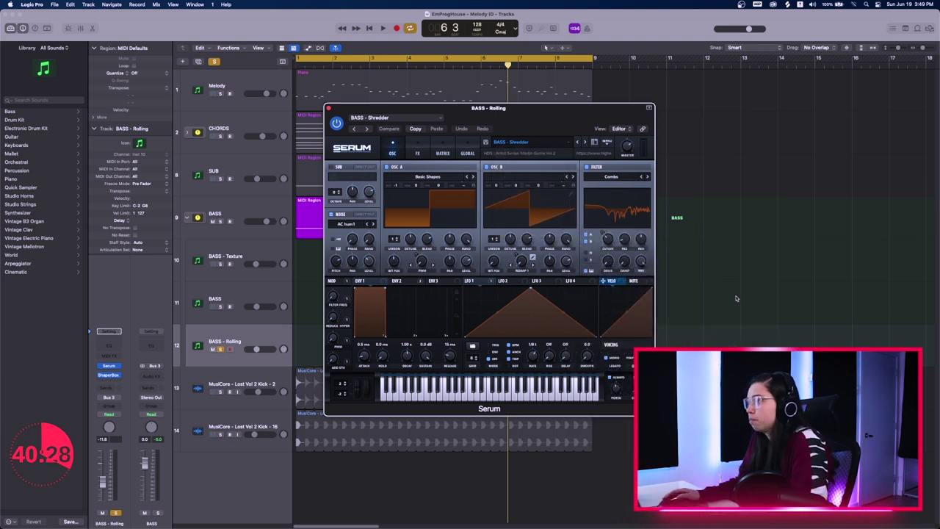
Step: Audition the Stickz Progressive House bass presets on BASS - Rolling during playback, from BASS - Break it down through BASS - Stay Up
key("space")
left_click_drag(514, 108, 612, 136)
left_click(683, 171)
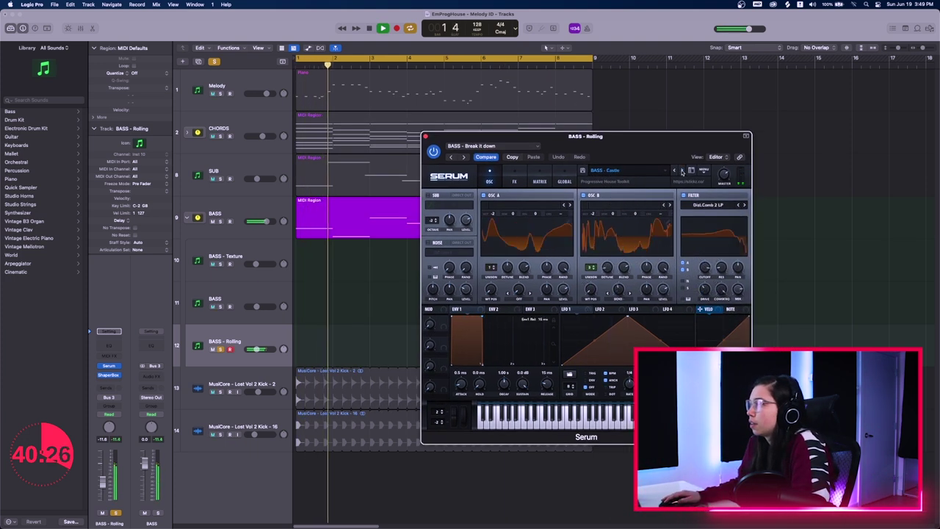
left_click(683, 171)
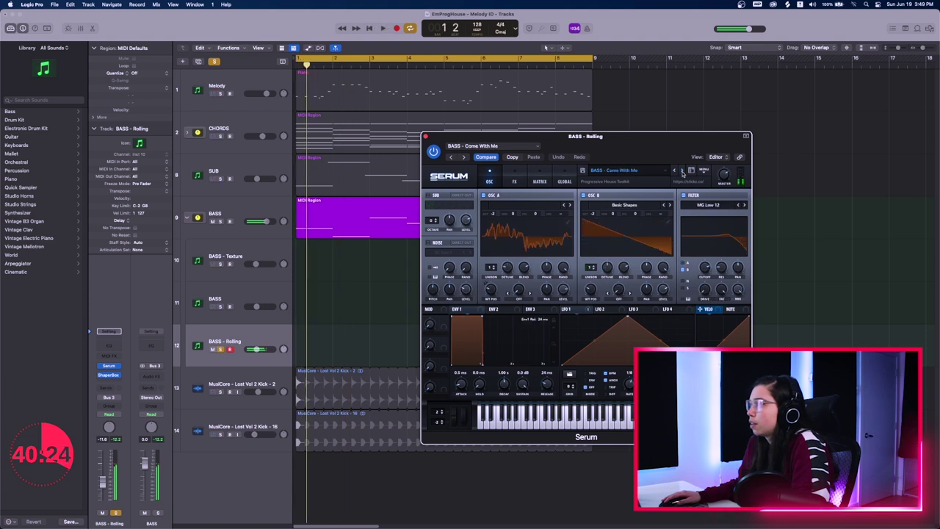
left_click(683, 171)
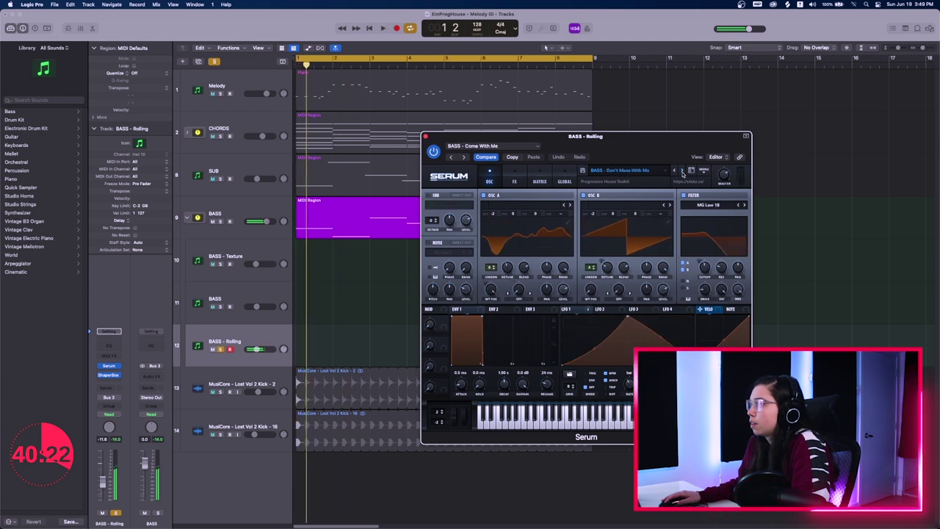
left_click(683, 170)
left_click(683, 170)
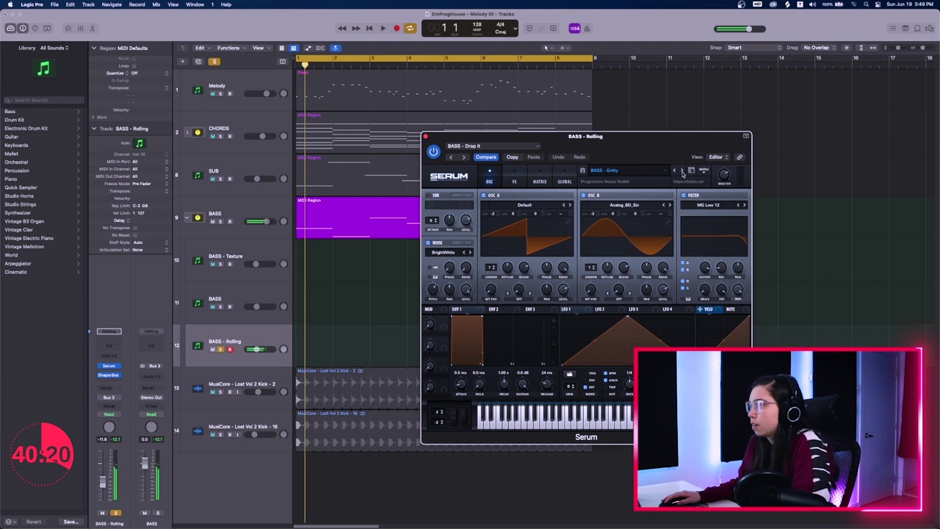
left_click(682, 171)
left_click(683, 171)
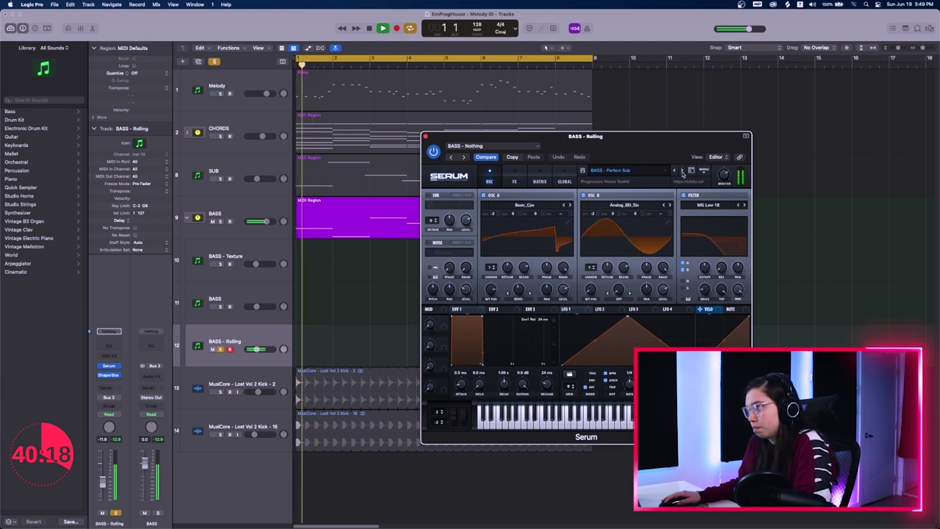
left_click(682, 170)
left_click(682, 170)
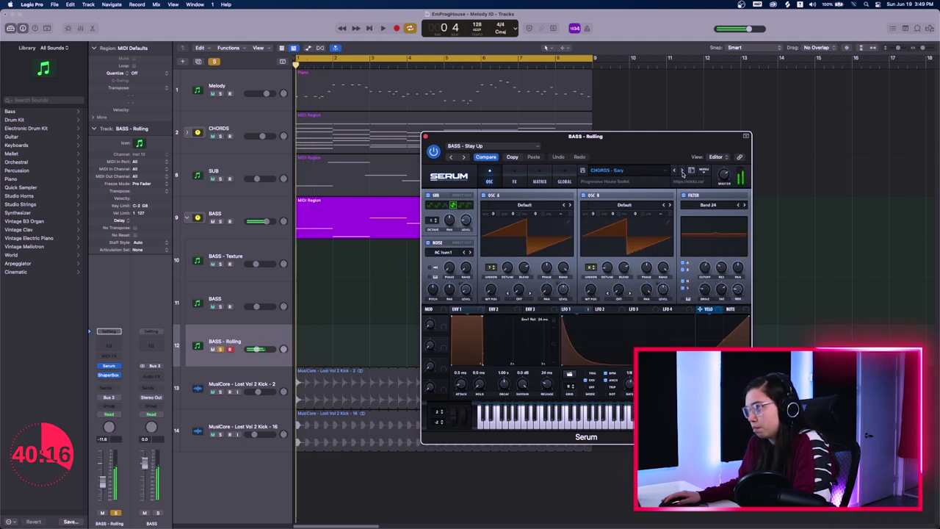
key("space")
Step: Browse the user preset folders and audition BS - DubVision 01 from the HEROES - Progressive House Toolkit on BASS - Rolling
left_click(639, 171)
mouse_move(629, 260)
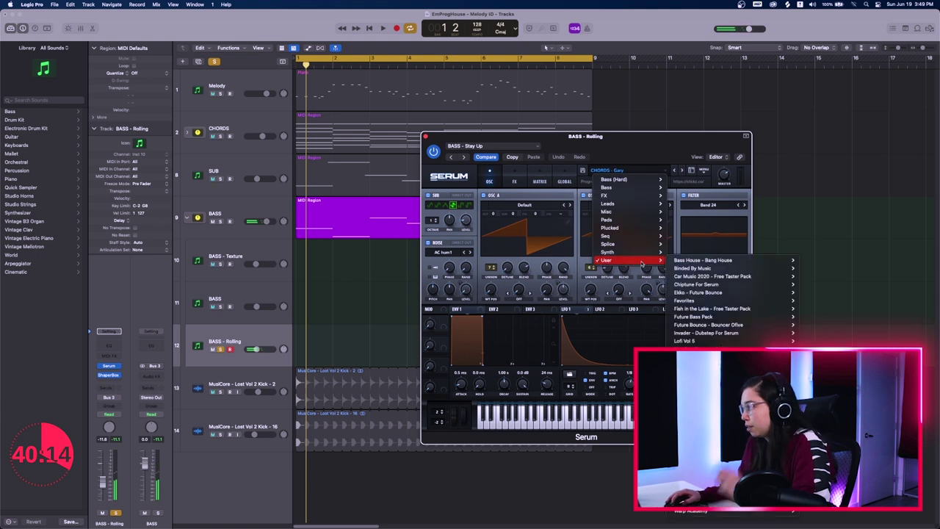
mouse_move(706, 430)
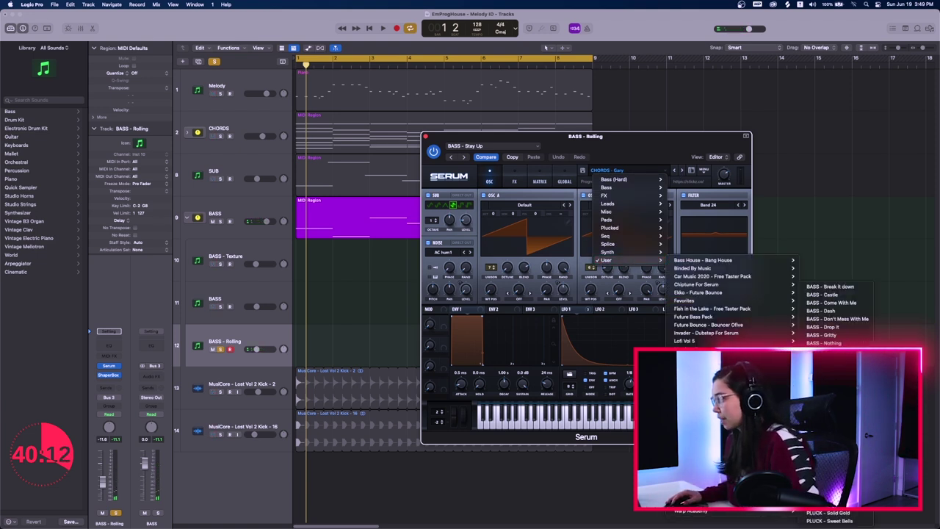
mouse_move(705, 446)
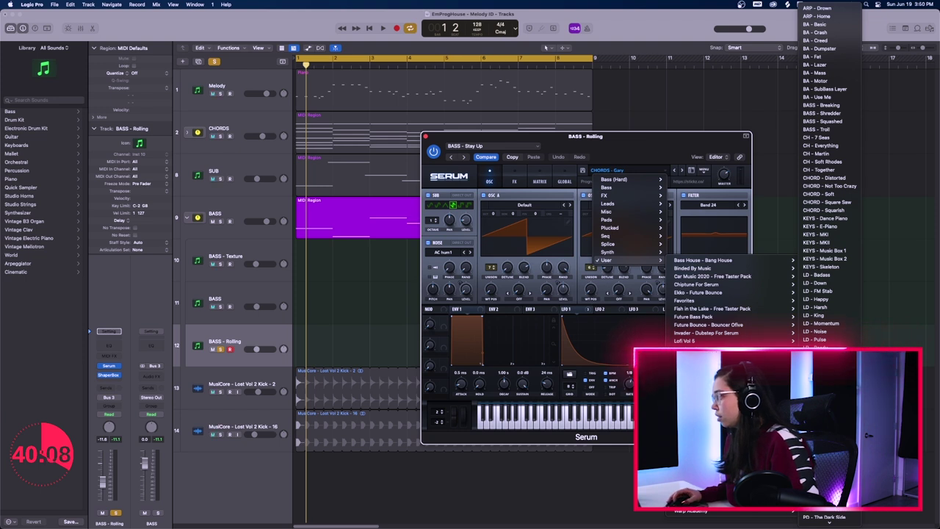
mouse_move(727, 470)
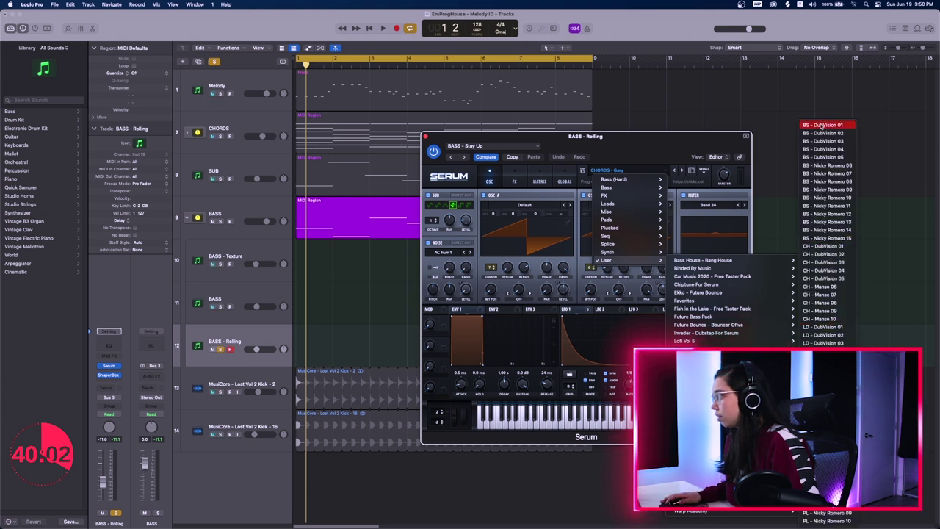
left_click(822, 126)
left_click_drag(659, 145, 726, 140)
key("space")
key("space")
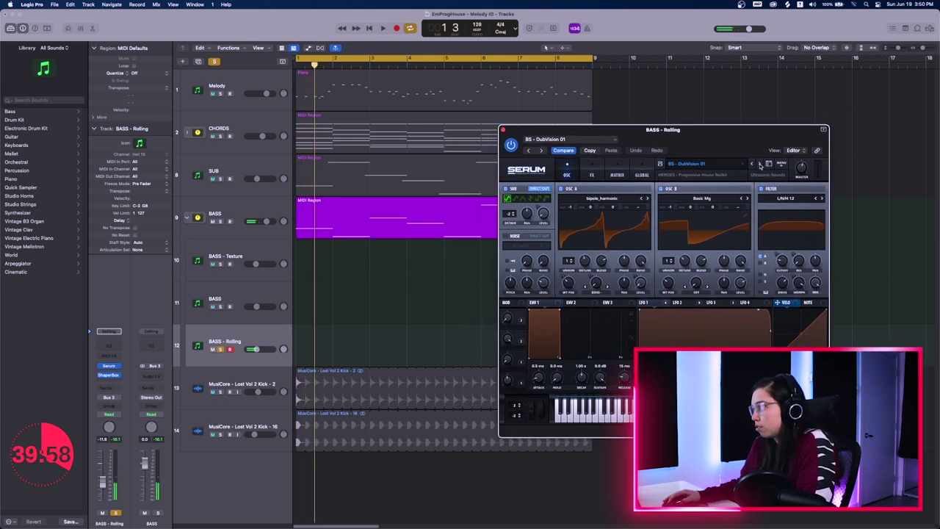
Step: Audition the remaining HEROES bass presets one by one, from BS - DubVision 02 through BS - Nicky Romero 15
left_click(759, 164)
key("space")
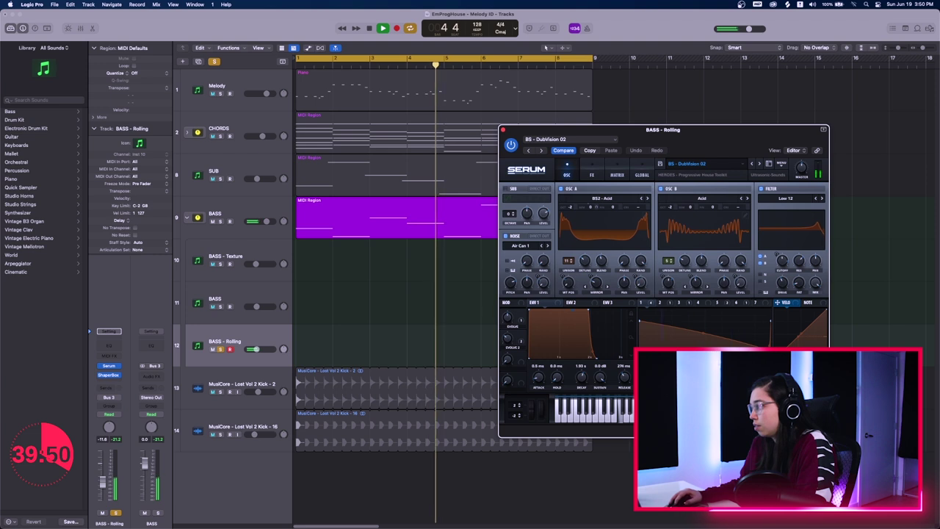
left_click(759, 164)
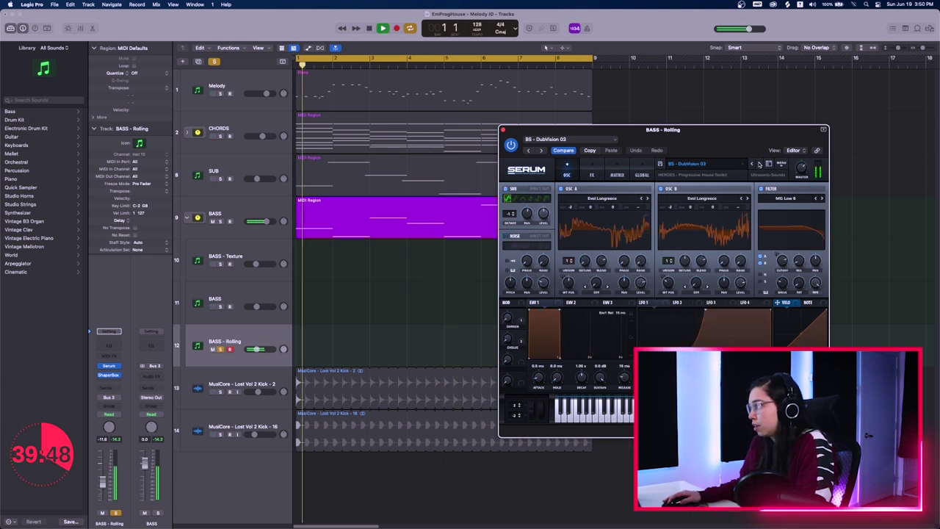
left_click(760, 164)
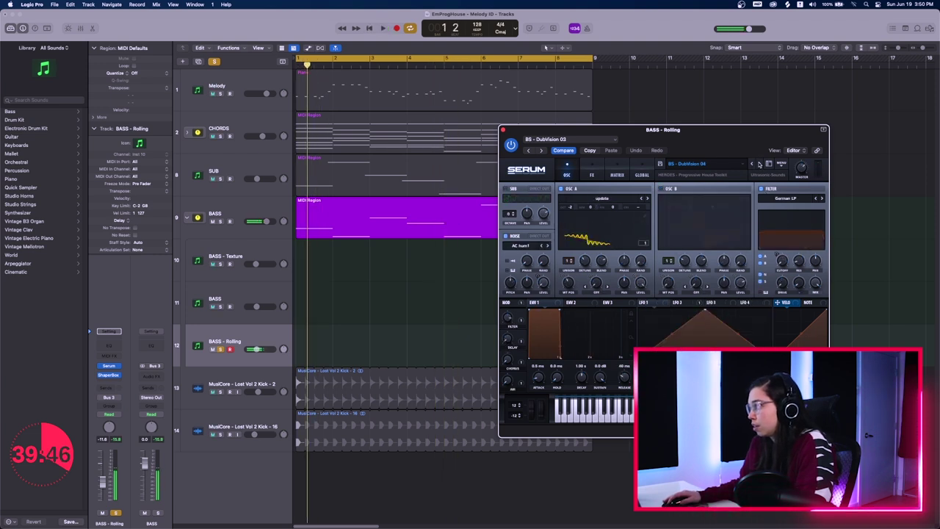
left_click(760, 164)
left_click(759, 164)
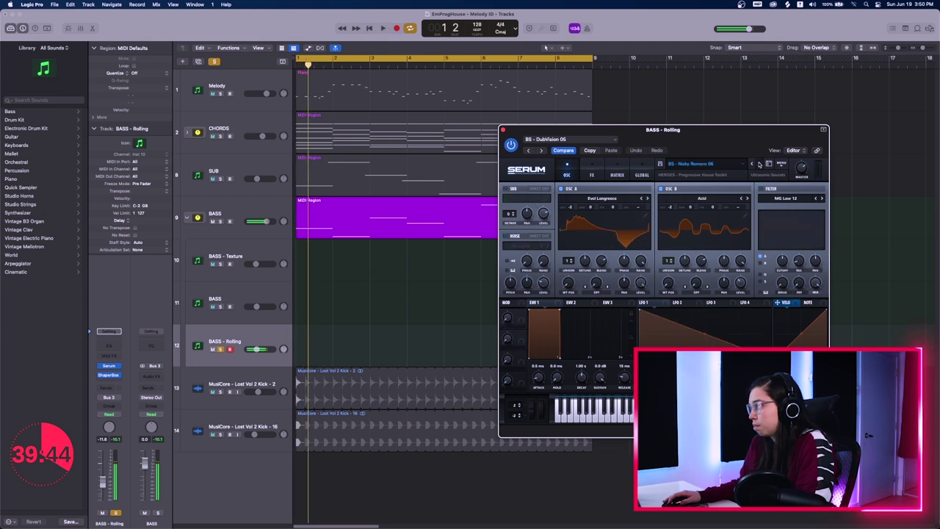
left_click(759, 164)
left_click(760, 164)
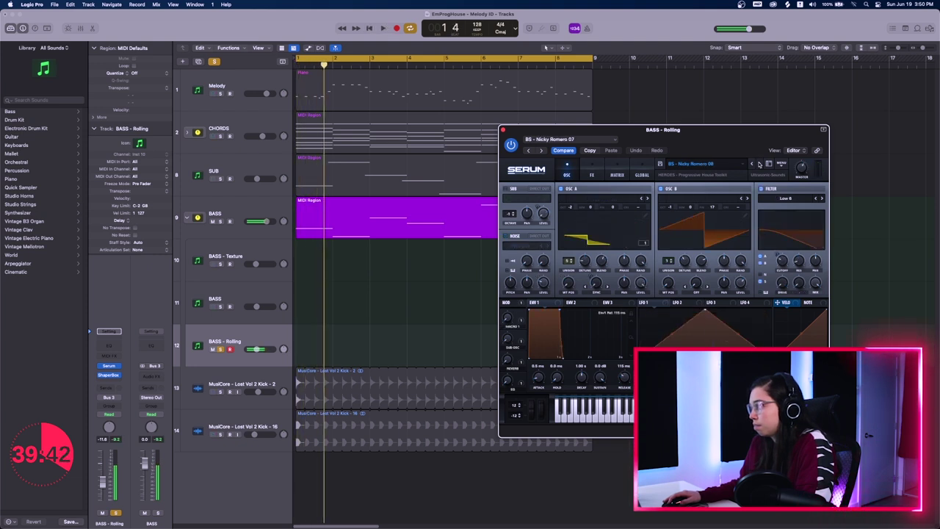
left_click(760, 164)
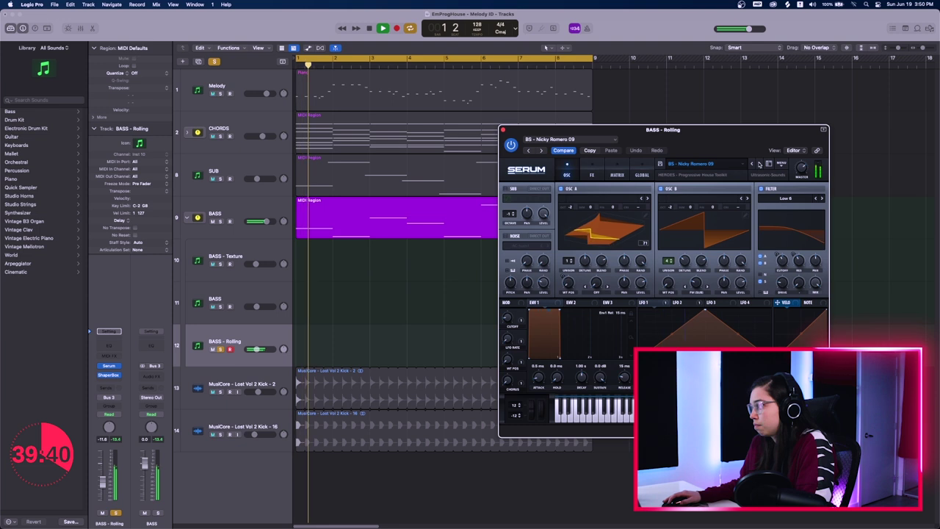
left_click(760, 164)
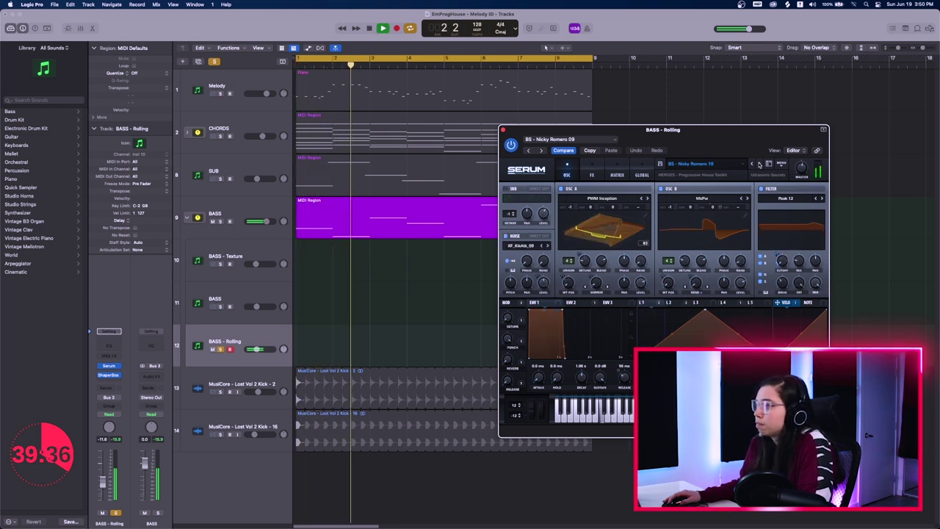
left_click(759, 164)
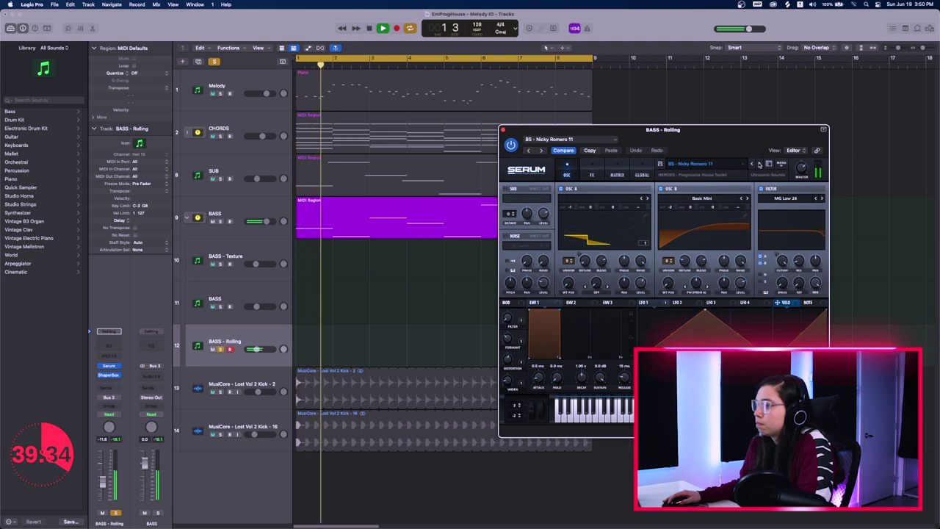
left_click(759, 163)
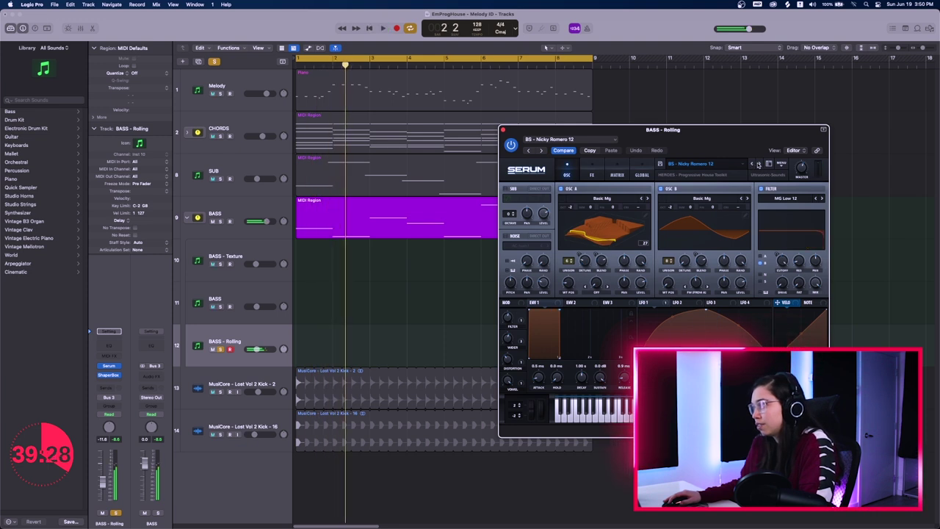
left_click(759, 164)
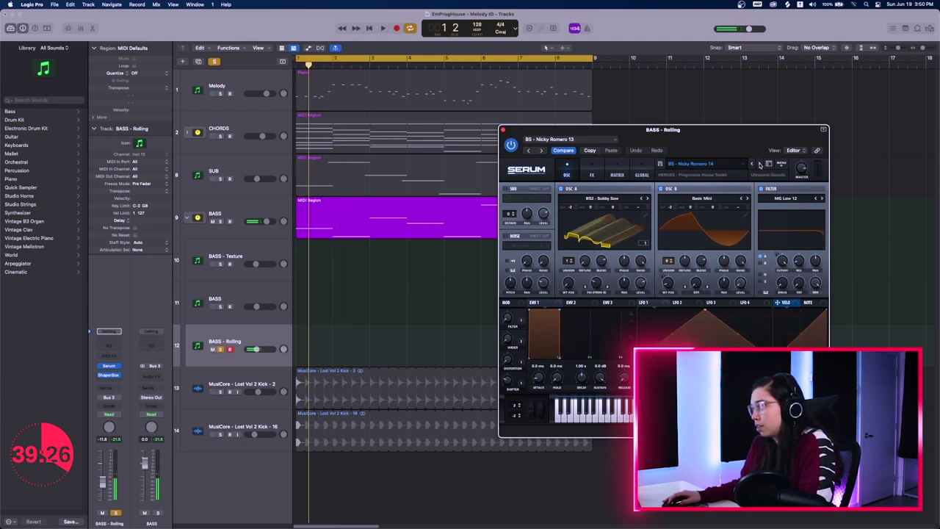
left_click(760, 164)
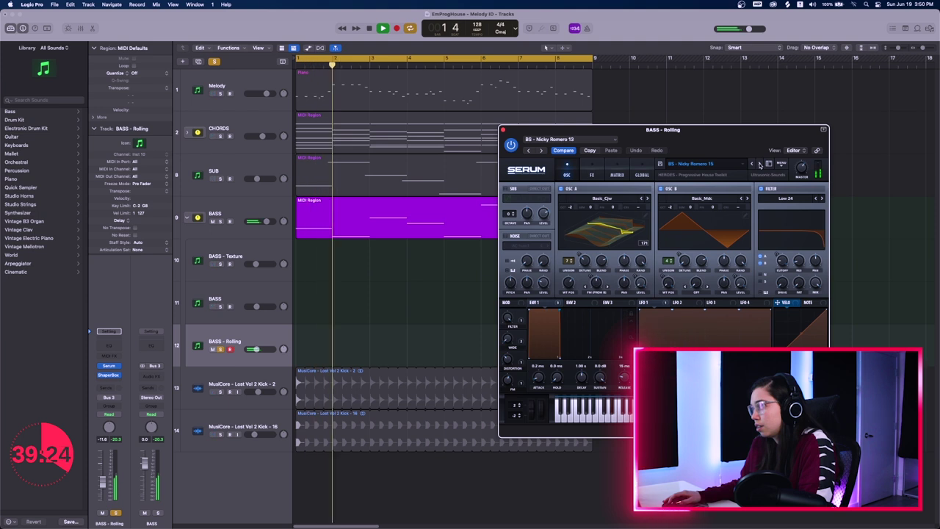
key("space")
key("space")
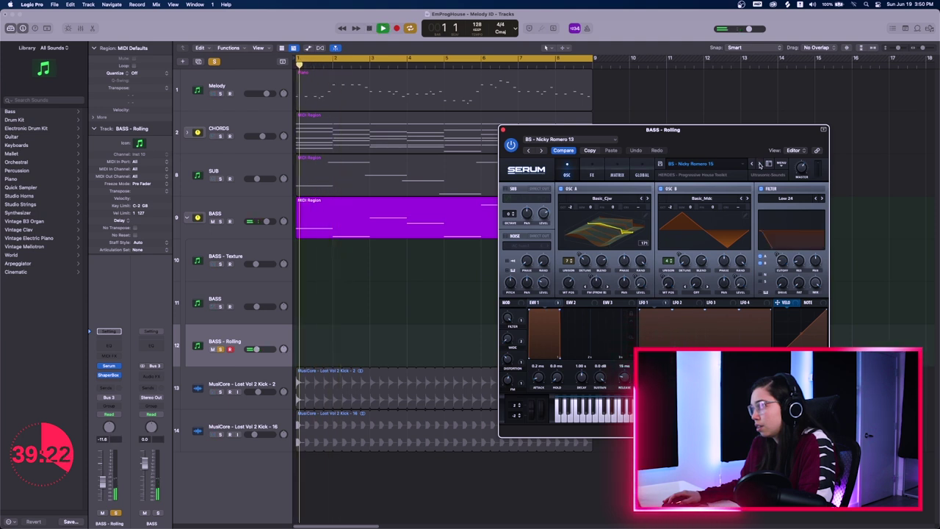
left_click(761, 165)
Step: Load the user preset BS - DubVision 02 from the HEROES - Progressive House Toolkit on BASS - Rolling and play it
left_click(729, 164)
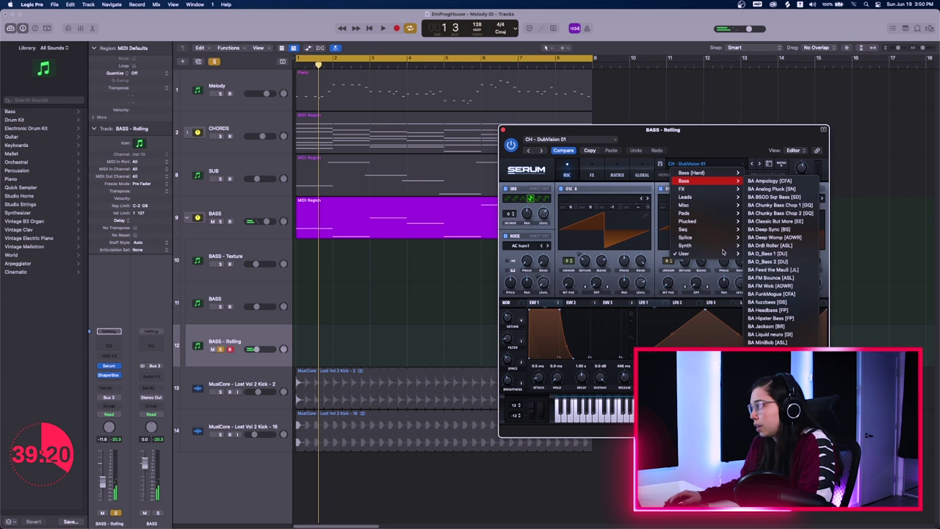
mouse_move(685, 254)
mouse_move(779, 375)
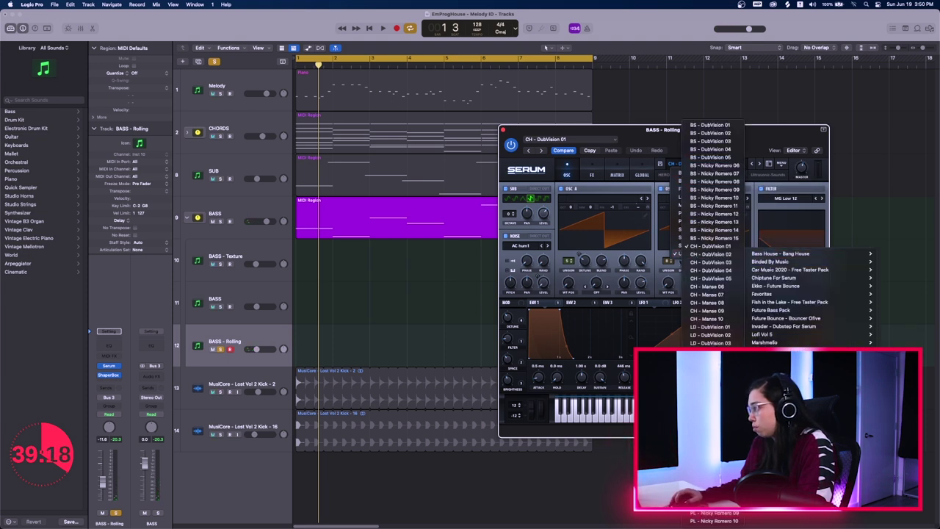
left_click(711, 134)
left_click_drag(711, 135, 716, 127)
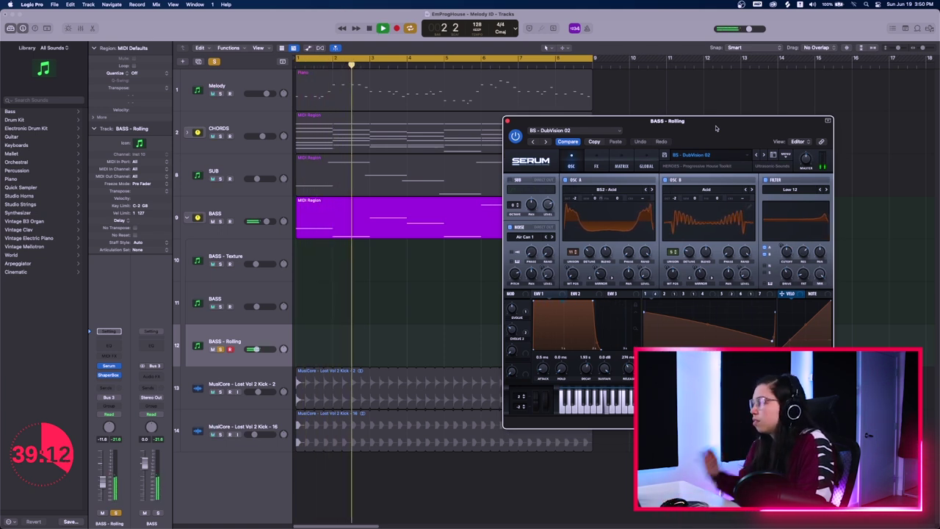
Step: Raise the LFO curve's end point level with its start, add a shallow dip at the midpoint, and close Serum
left_click_drag(772, 342, 750, 311)
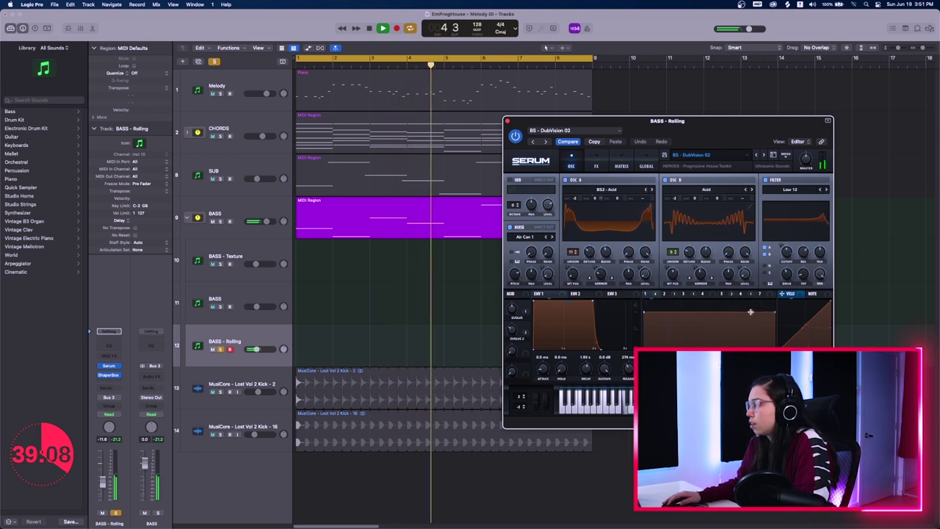
left_click_drag(711, 312, 713, 332)
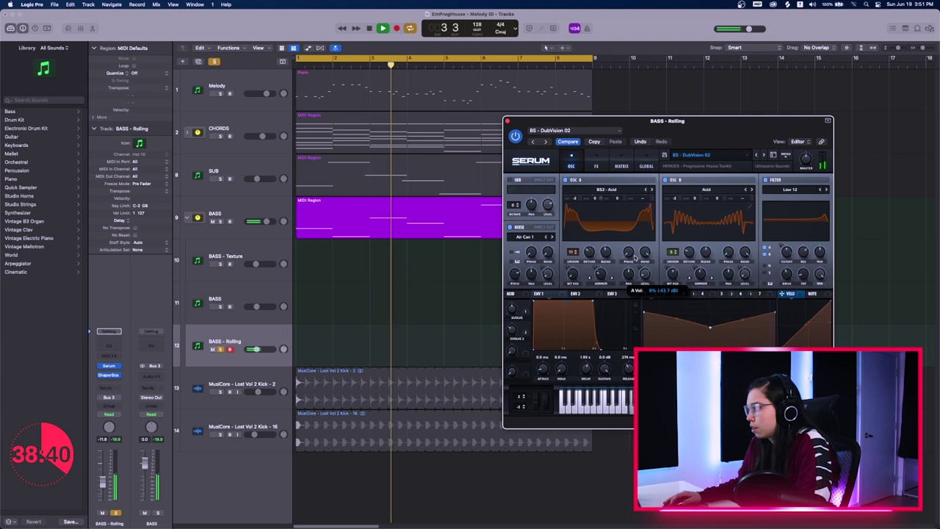
left_click(507, 120)
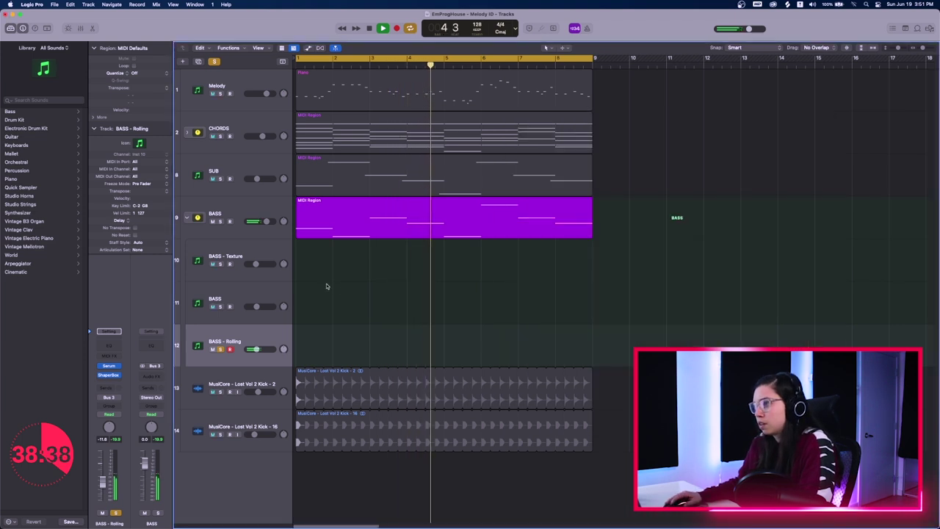
Step: Solo all three bass layers, lower BASS - Texture and BASS together with BASS at -14.8 dB, and set BASS - Rolling to -11.2 dB
left_click(220, 264)
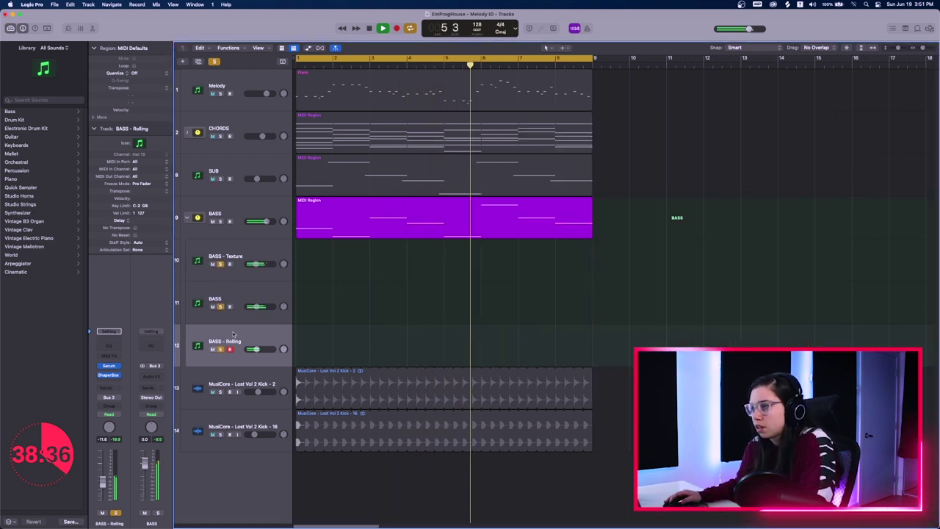
left_click(241, 292)
left_click(241, 259, "shift")
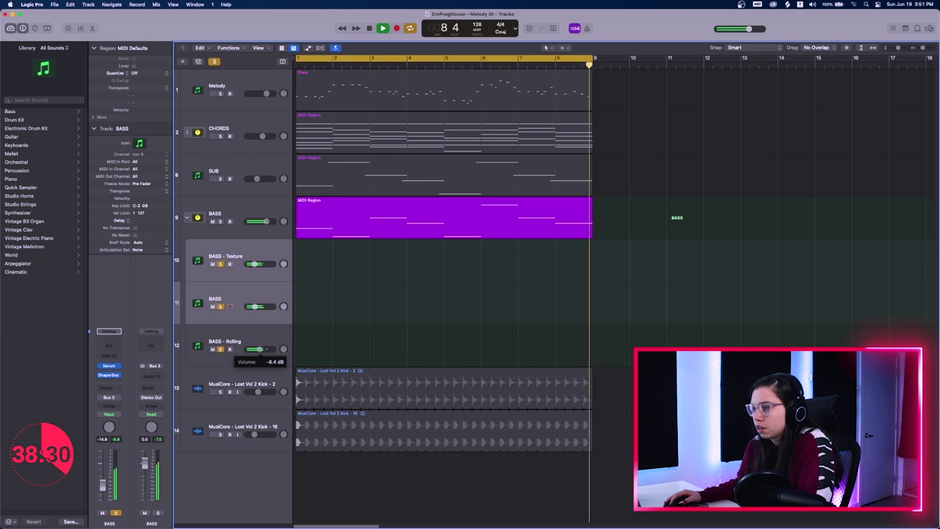
left_click(231, 334)
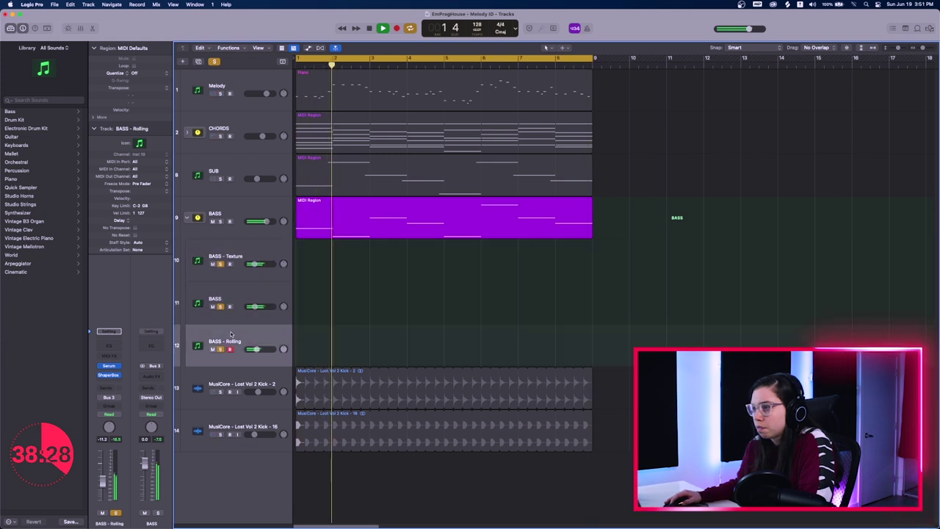
key("space")
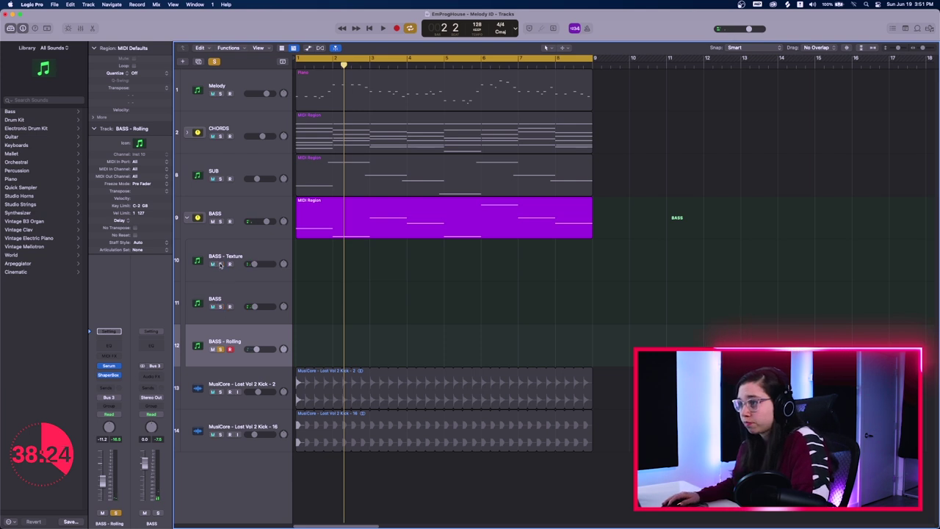
Step: Load the user preset BS - Nicky Romero 15 in Serum on BASS - Rolling and play it
left_click(109, 365)
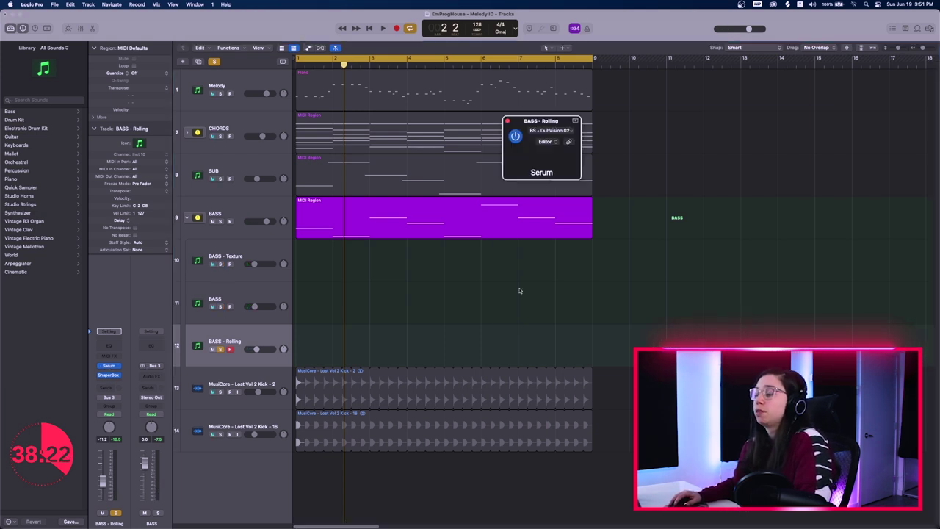
left_click(607, 158)
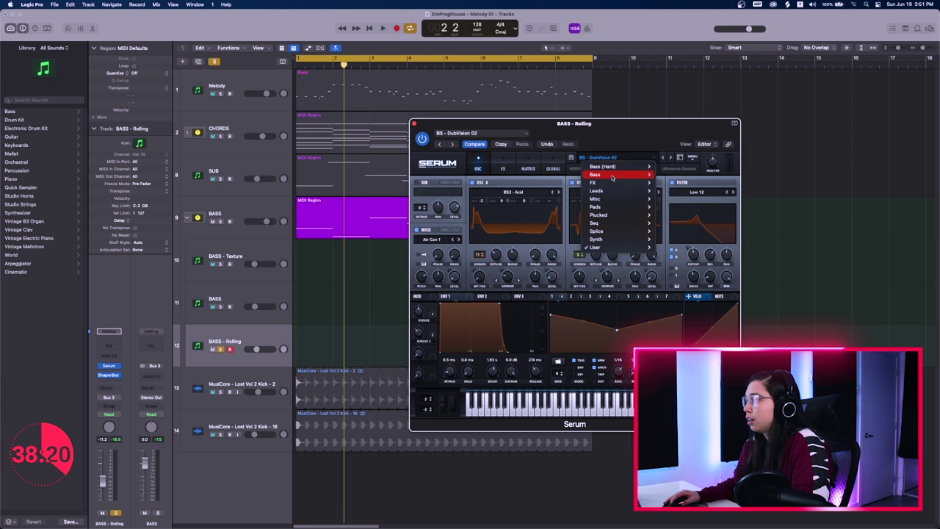
mouse_move(623, 247)
mouse_move(691, 376)
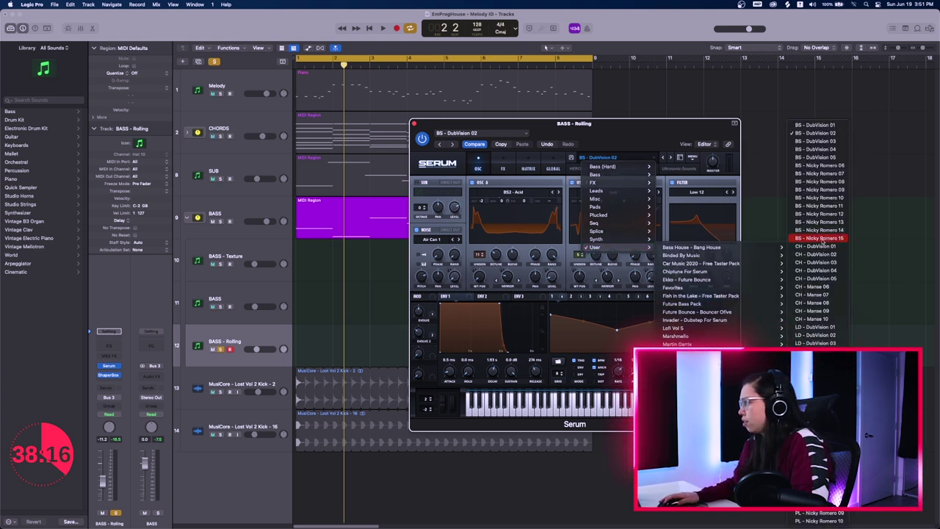
left_click(827, 238)
key("space")
left_click_drag(663, 141, 725, 147)
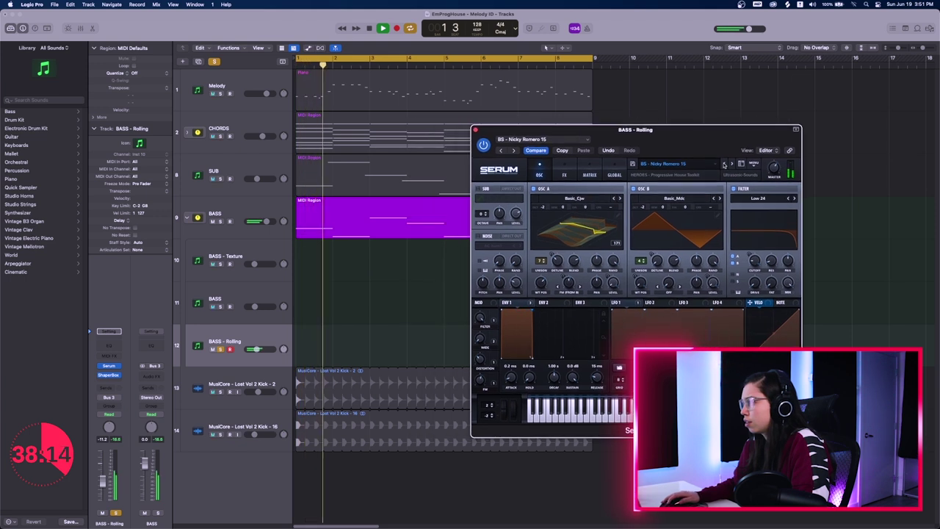
Step: Solo BASS - Texture and BASS alongside, audition the neighbouring Nicky Romero bass presets, and settle on BS - Nicky Romero 12
left_click(723, 164)
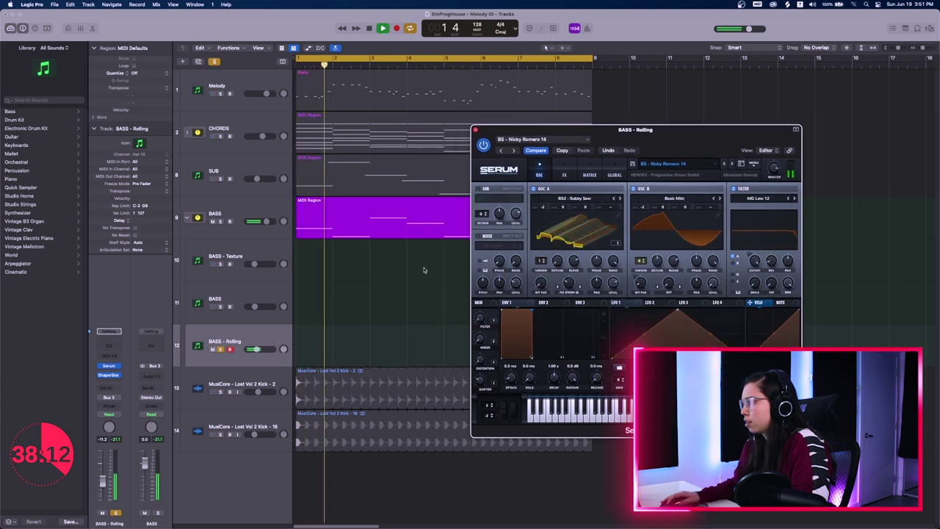
left_click(245, 323)
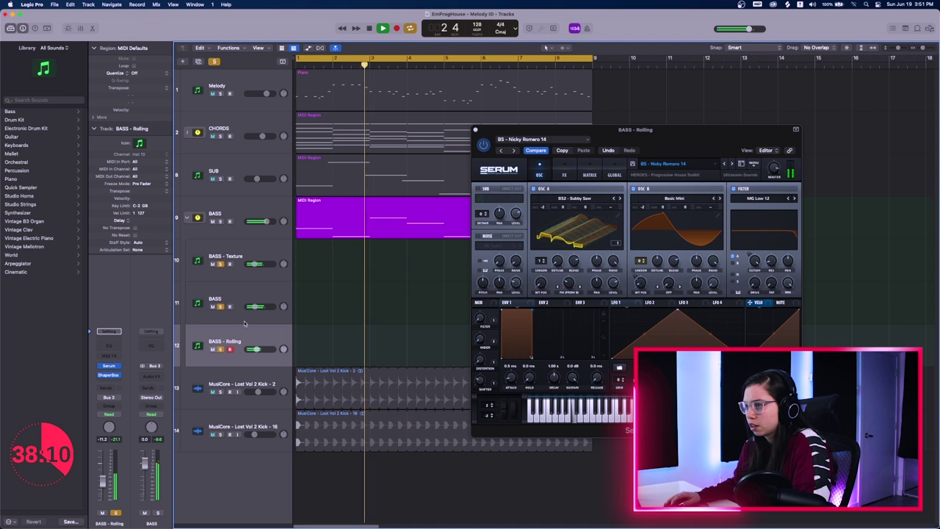
left_click(722, 165)
left_click(724, 165)
left_click(730, 164)
left_click(731, 164)
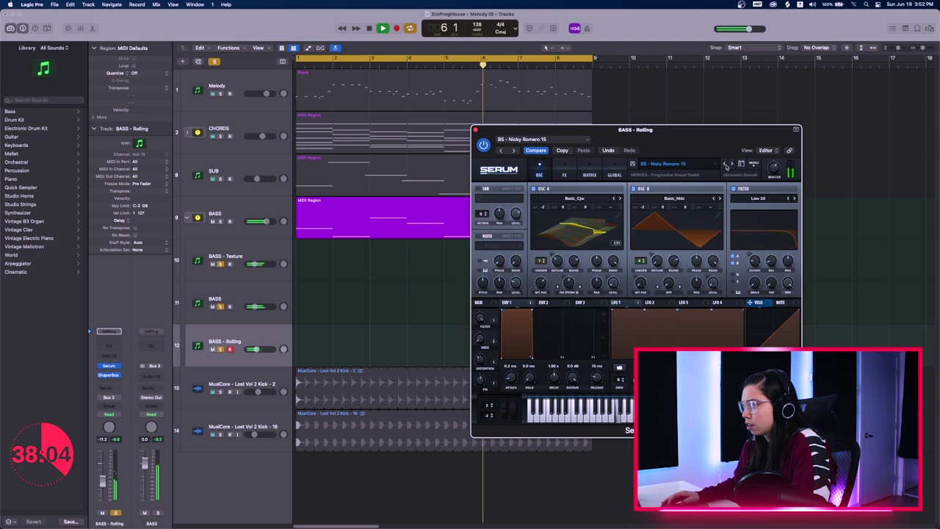
left_click(726, 166)
left_click(726, 165)
left_click(726, 166)
left_click(732, 165)
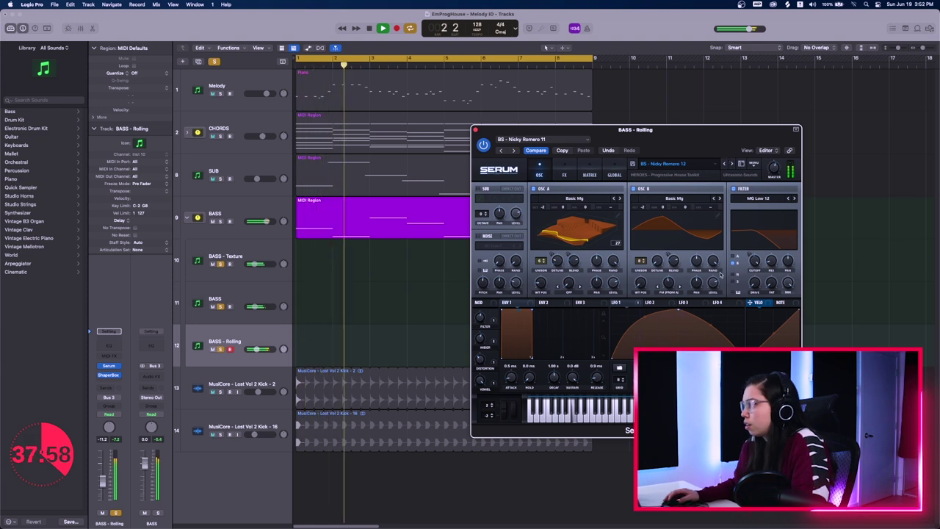
Step: Take BASS - Texture and BASS out of solo and play BASS - Rolling by itself
key("space")
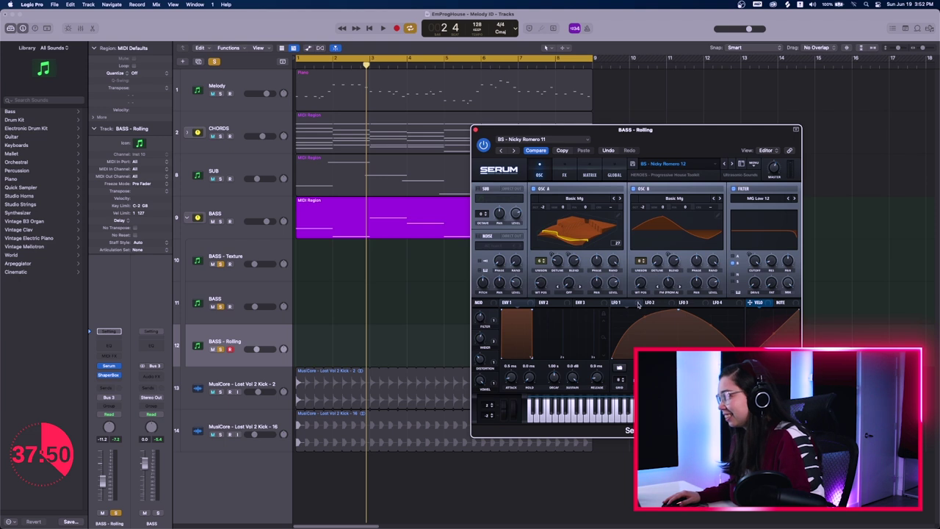
key("space")
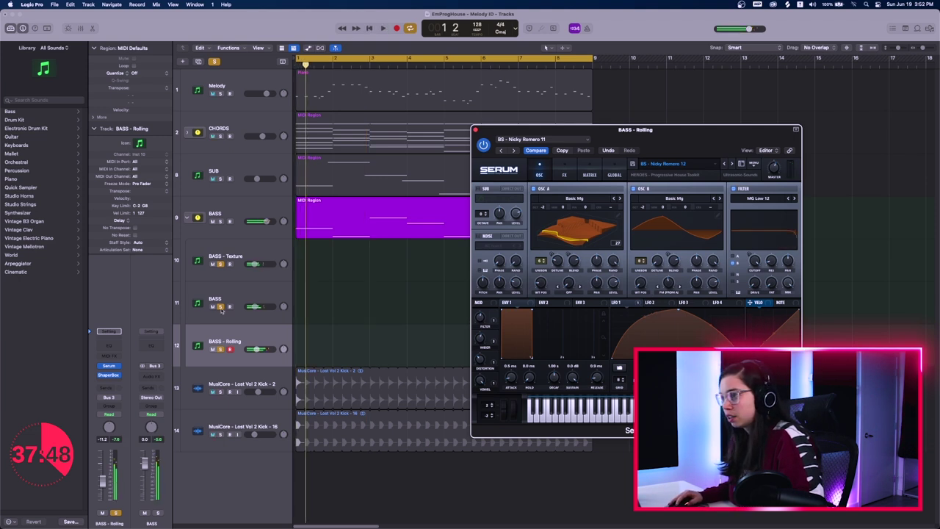
key("space")
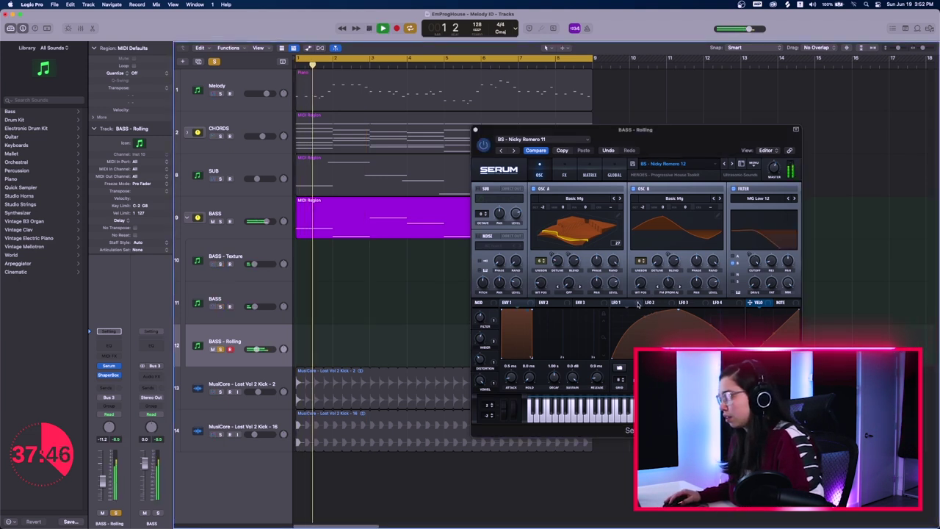
key("space")
Step: Assign LFO 1 to oscillator A's level, play BASS - Rolling to check the modulation, and close Serum
left_click_drag(617, 301, 619, 289)
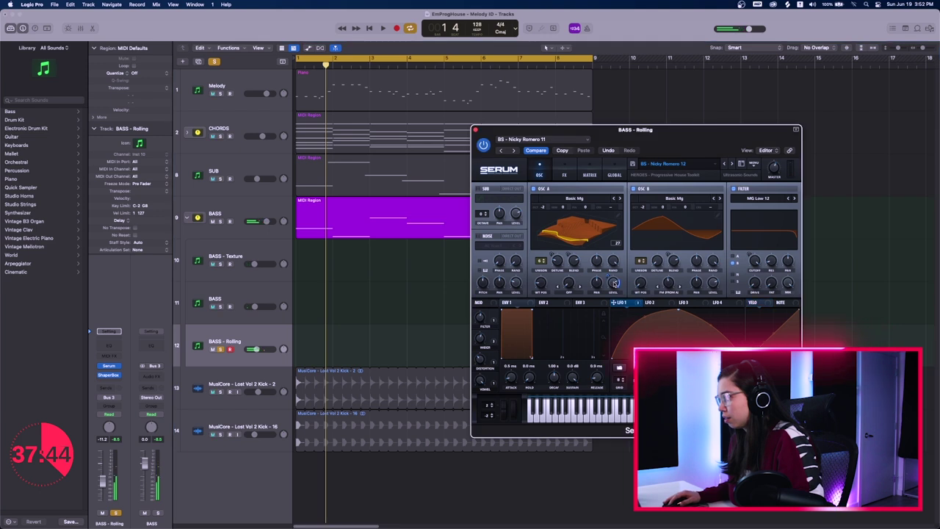
key("space")
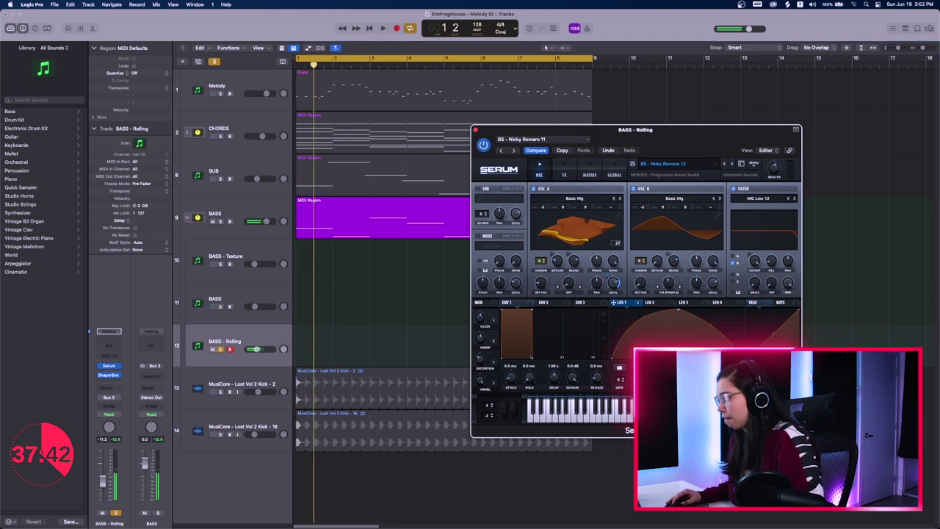
key("space")
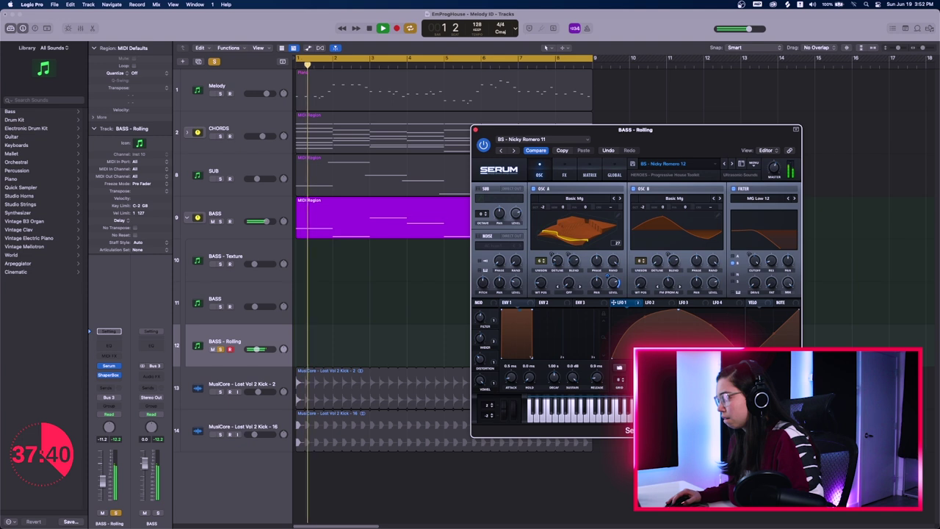
key("space")
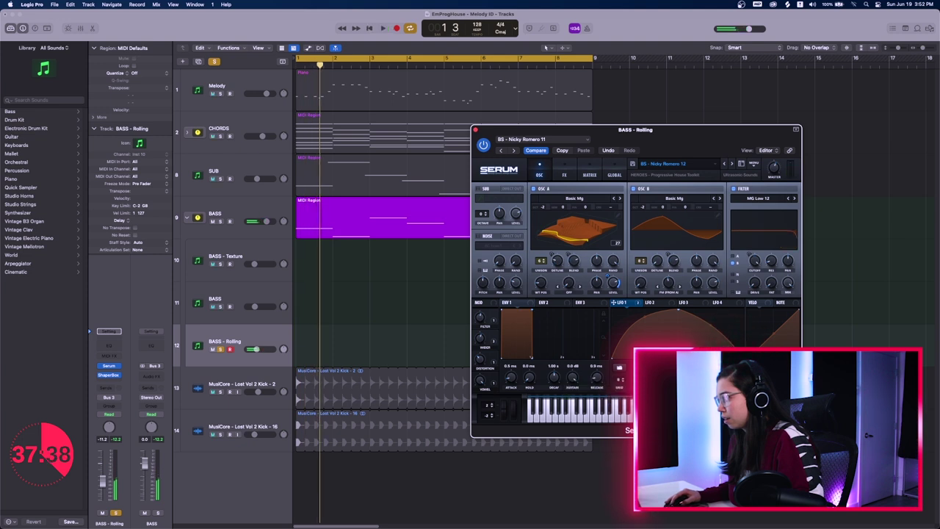
key("space")
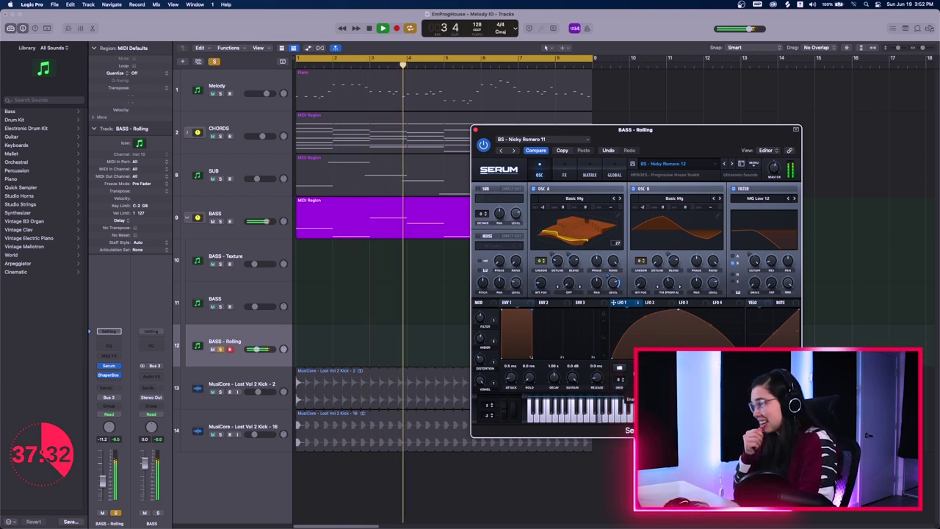
key("space")
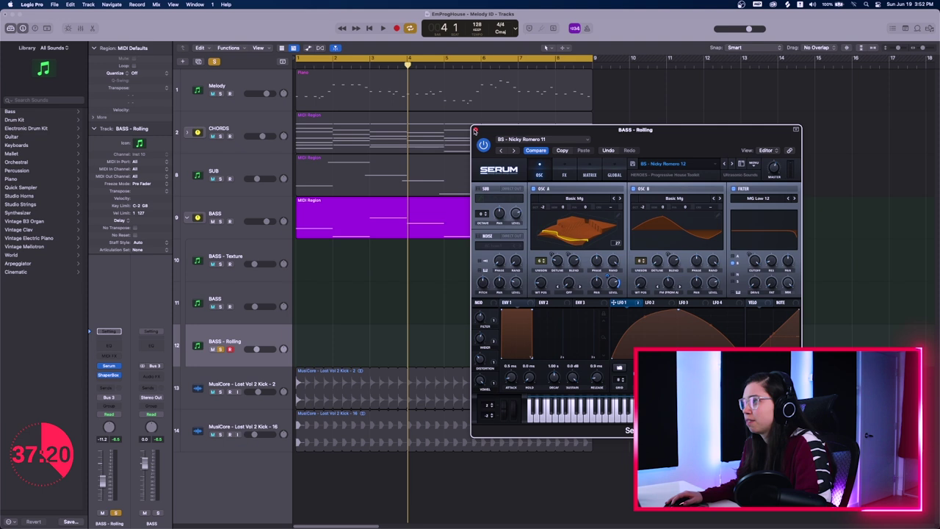
left_click(475, 129)
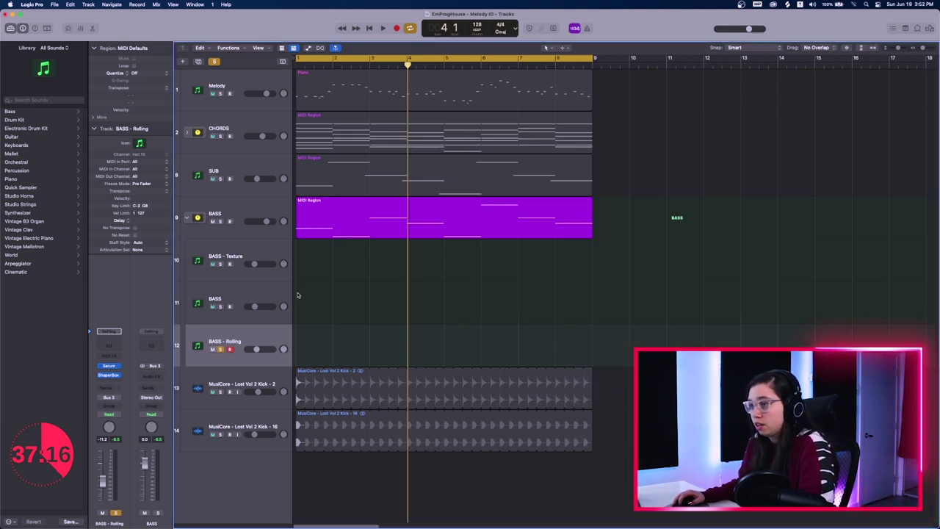
Step: Move BASS - Rolling out of the BASS stack and copy the BASS MIDI region onto it
mouse_move(230, 335)
left_mouse_down()
mouse_move(230, 393)
mouse_move(219, 336)
left_mouse_up()
left_click_drag(316, 234, 315, 344)
key("space")
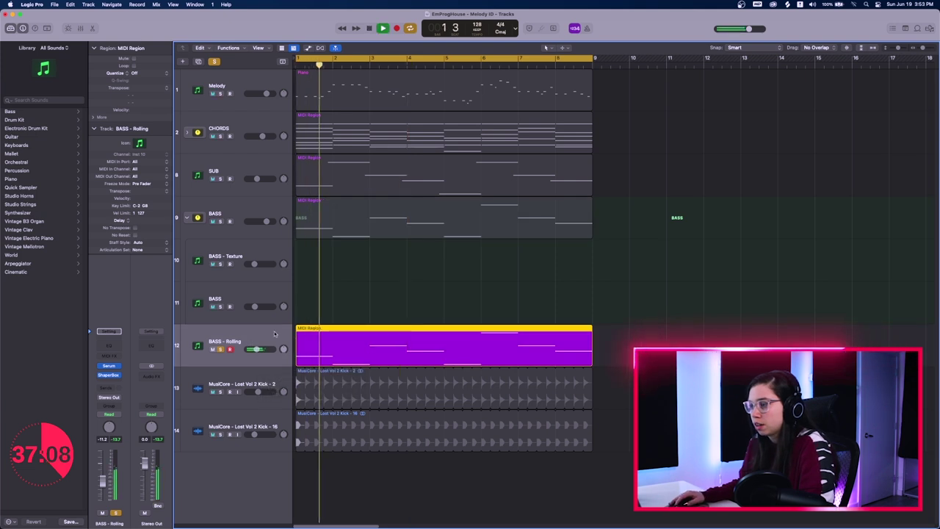
key("space")
Step: Open the BASS - Rolling region in the Piano Roll and shorten all its notes to about a sixteenth note
double_click(415, 333)
left_click_drag(292, 341, 613, 466)
left_click_drag(661, 311, 299, 462)
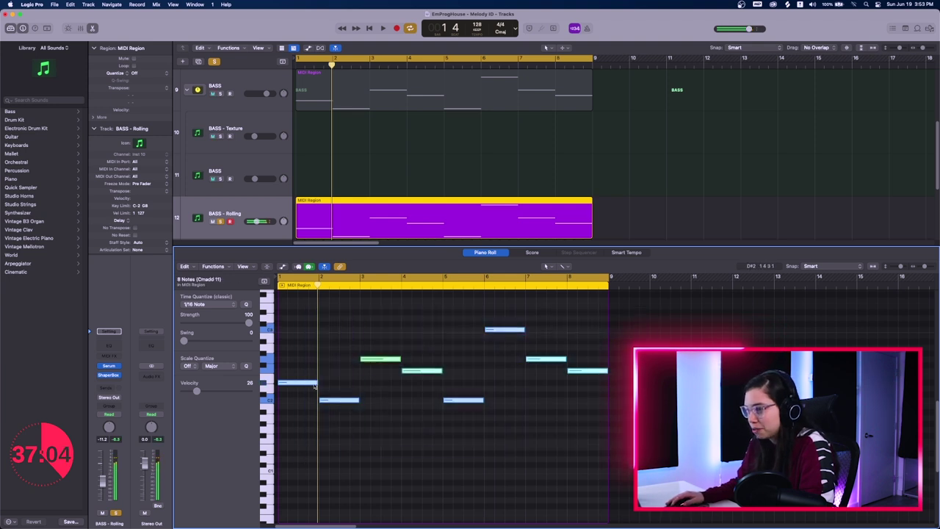
left_click_drag(318, 382, 296, 384)
key("space")
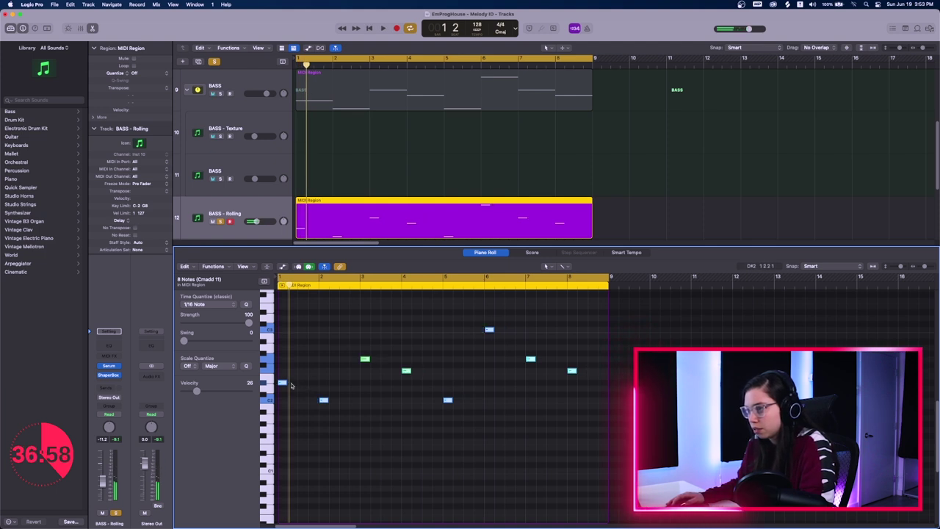
left_click_drag(283, 383, 281, 383)
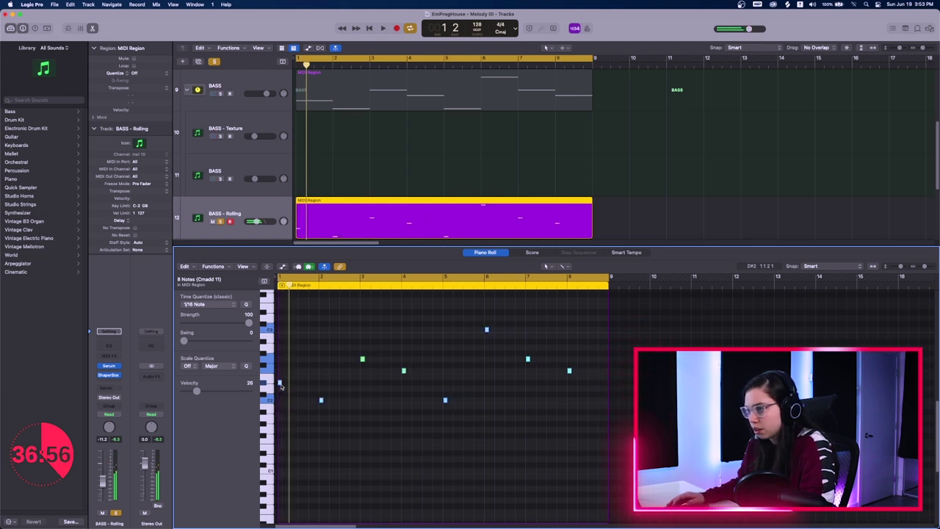
Step: Duplicate the short notes until every bar holds eight evenly spaced eighth-note hits, and play the pattern
left_click_drag(279, 385, 296, 385)
key("space")
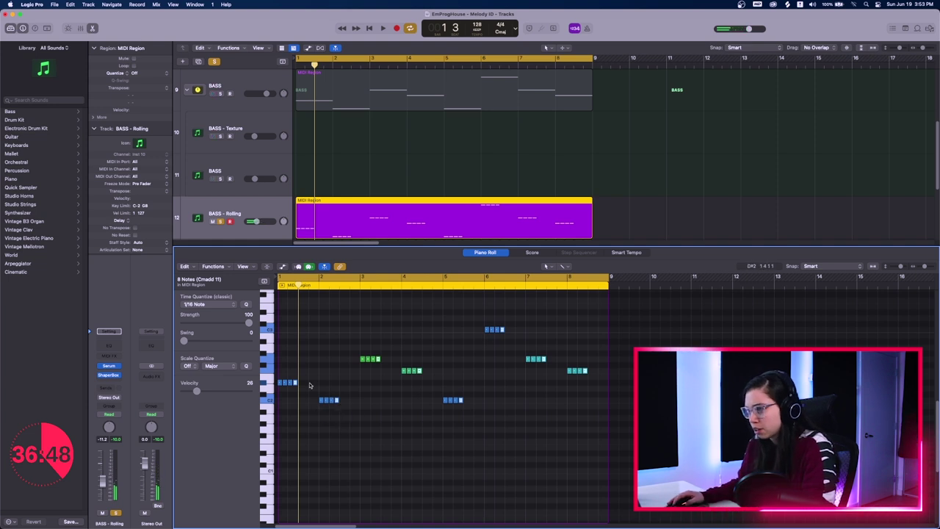
left_click_drag(636, 292, 256, 433)
left_click_drag(281, 384, 301, 385)
left_click_drag(661, 327, 279, 386)
key("space")
key("space")
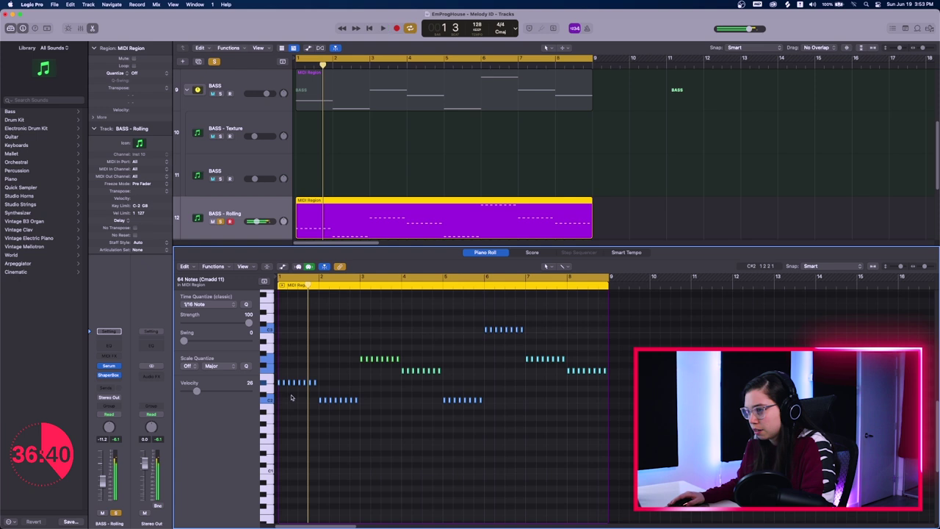
Step: Lengthen all 64 repeated notes slightly so only small gaps remain between them, and play the result
key("super+Right")
key("super+Right")
key("super+Right")
key("super+Right")
scroll(313, 397, "left", 3)
left_click_drag(286, 387, 291, 386)
key("space")
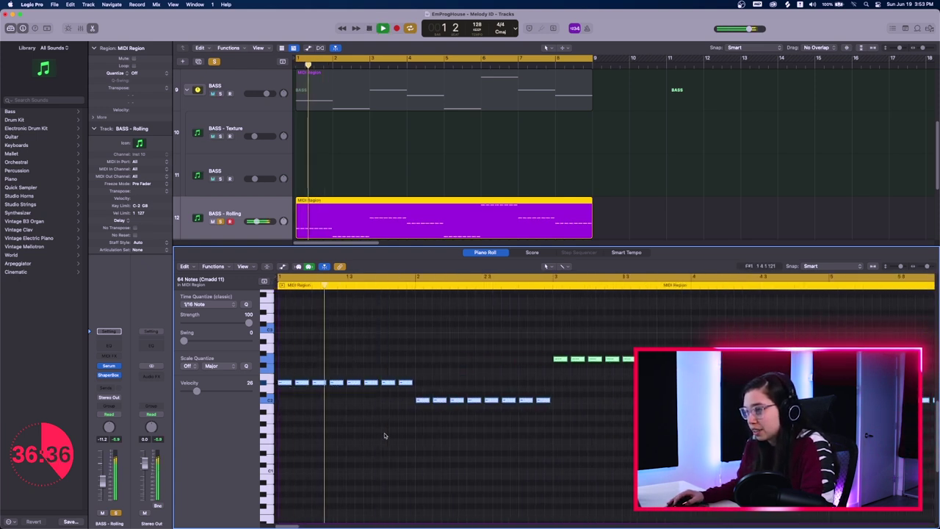
Step: Close the Piano Roll and solo BASS - Texture and BASS together with BASS - Rolling
key("super+Left")
key("super+Left")
key("super+Left")
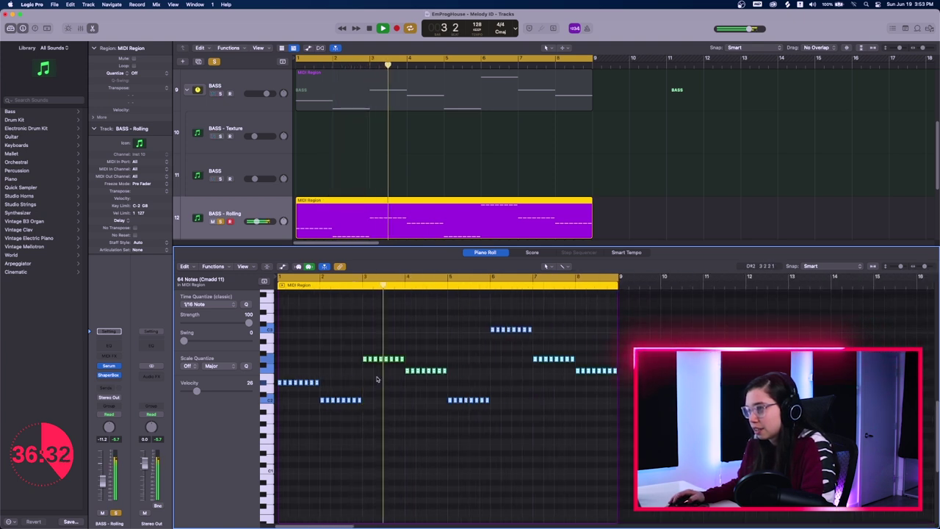
key("e")
left_click(220, 307)
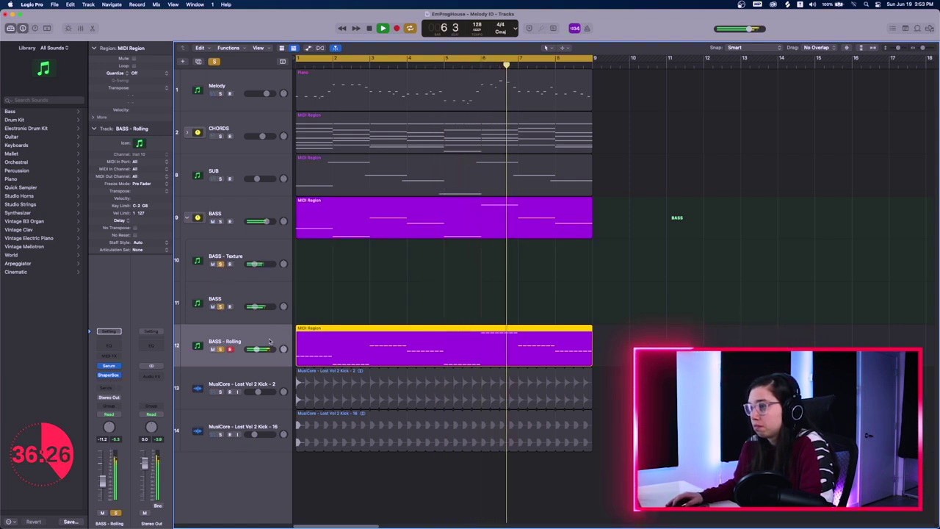
Step: Add a Channel EQ to BASS - Rolling with a low cut at 85 Hz, a 1 dB boost at 372 Hz and a high cut at 875 Hz
left_click(112, 346)
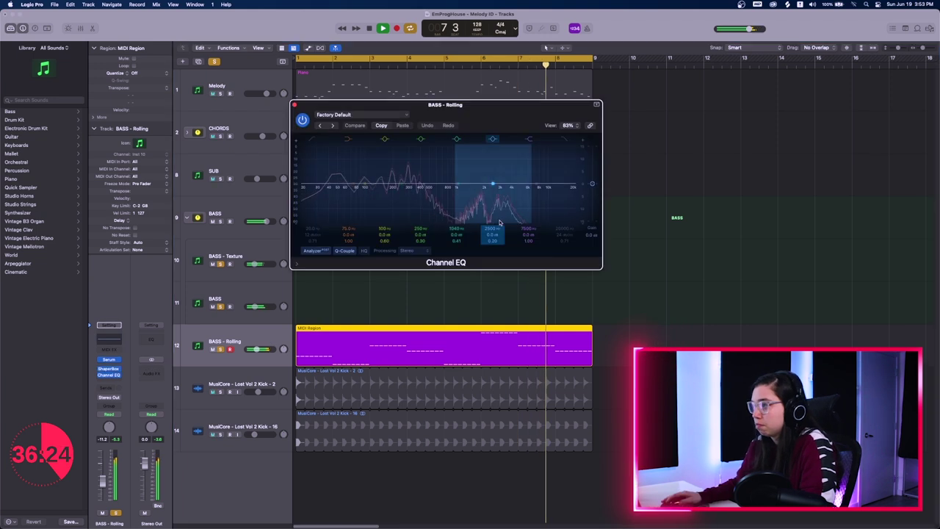
left_click(311, 138)
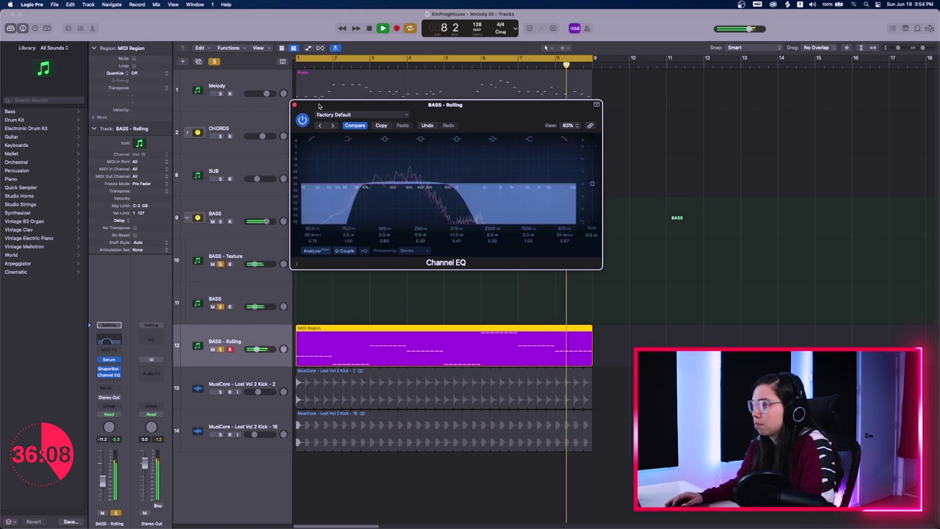
left_click(294, 105)
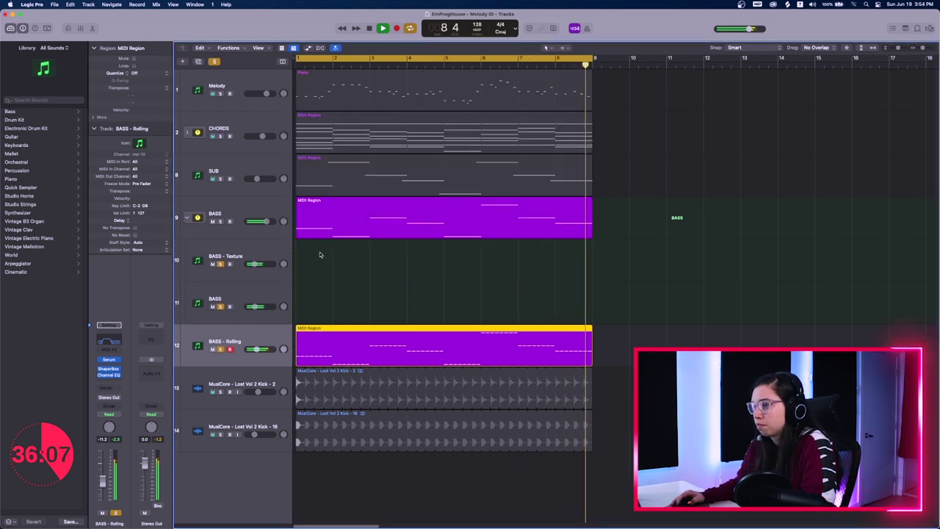
Step: Add a Channel EQ with a low cut near 100 Hz to the BASS stack, and collapse the stack
left_click(247, 223)
left_click(108, 355)
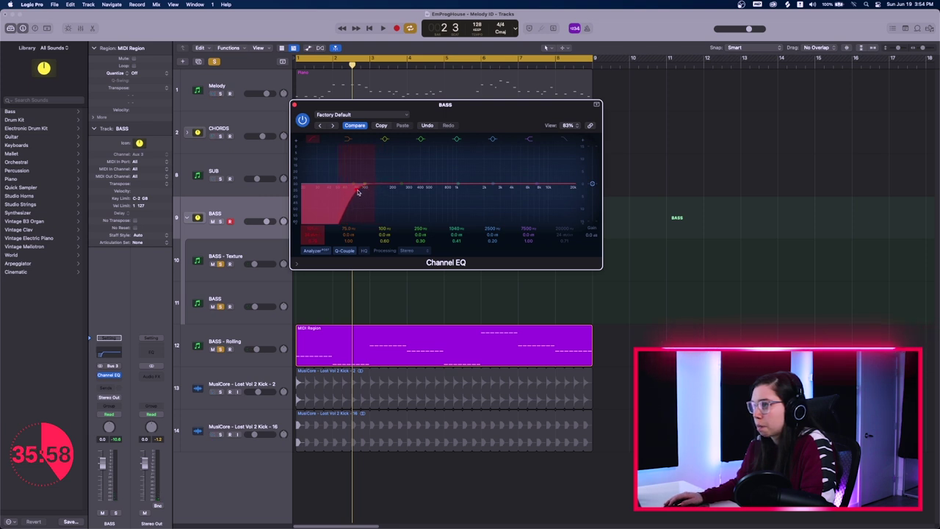
key("space")
mouse_move(356, 191)
left_mouse_down()
mouse_move(321, 192)
mouse_move(365, 193)
left_mouse_up()
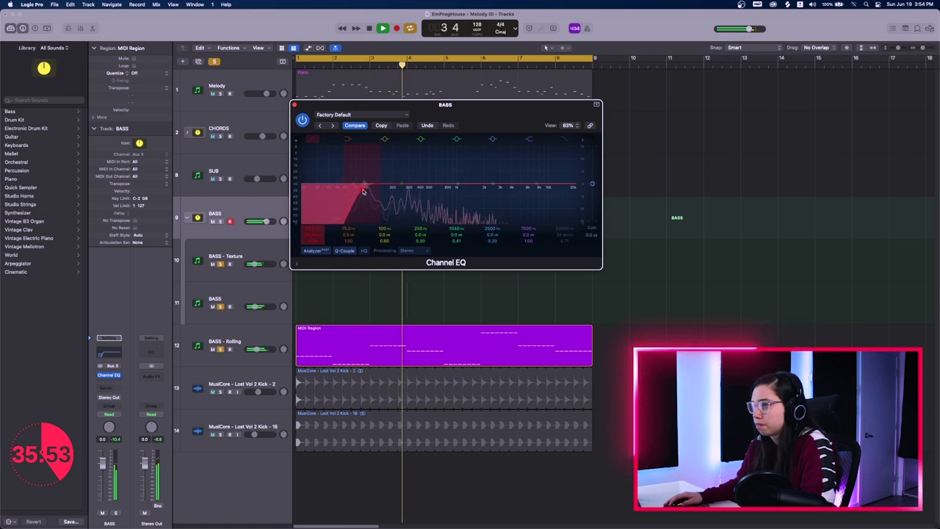
left_click(294, 105)
key("shift+super+BackSpace")
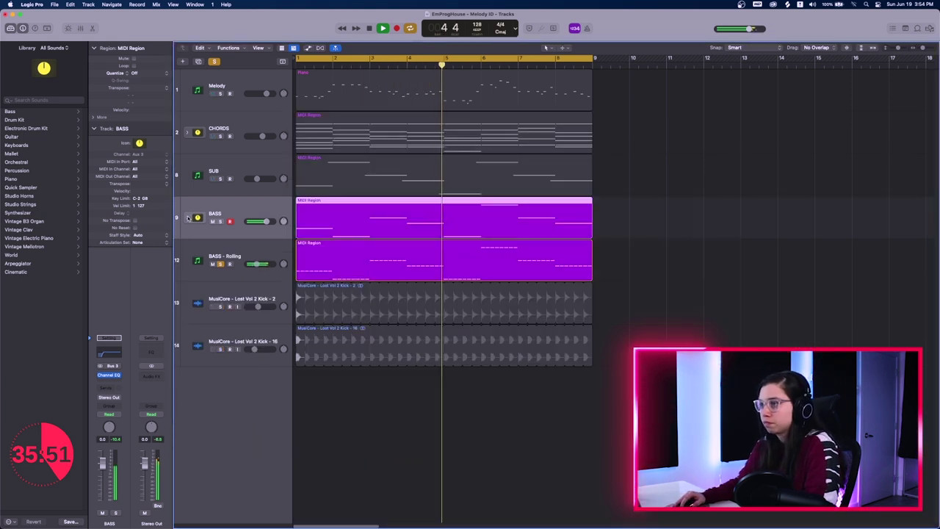
Step: Solo SUB, add a Channel EQ with a 24 dB/Oct high cut at 136 Hz, and compare playback with and without SUB
left_click(237, 169)
left_click(221, 179)
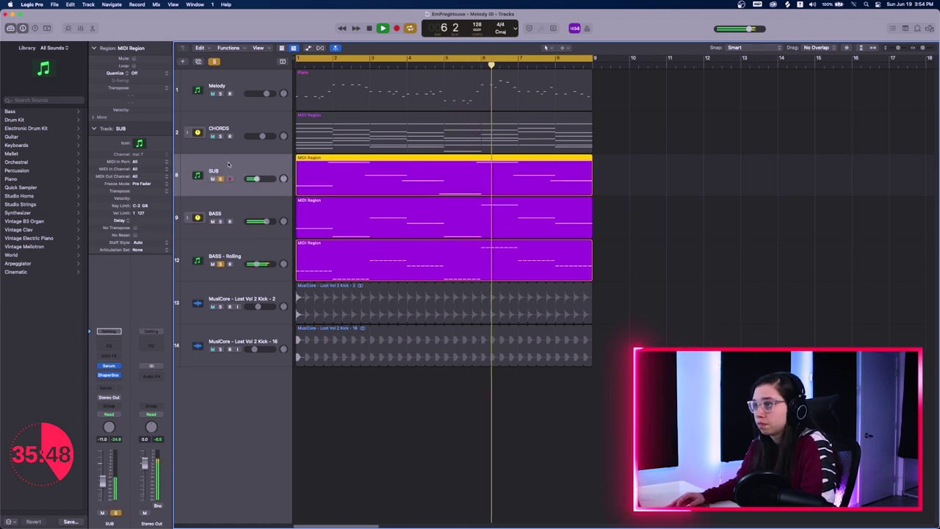
left_click(109, 331)
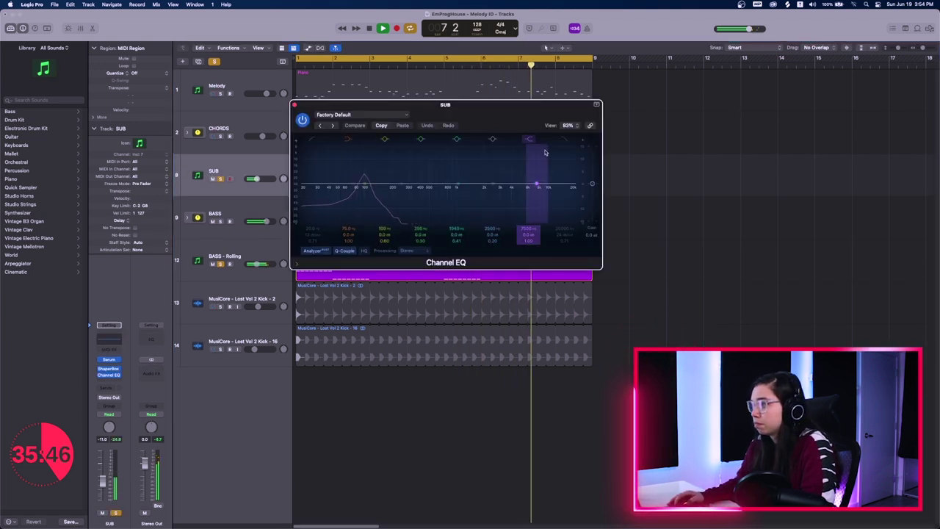
left_click_drag(576, 192, 378, 192)
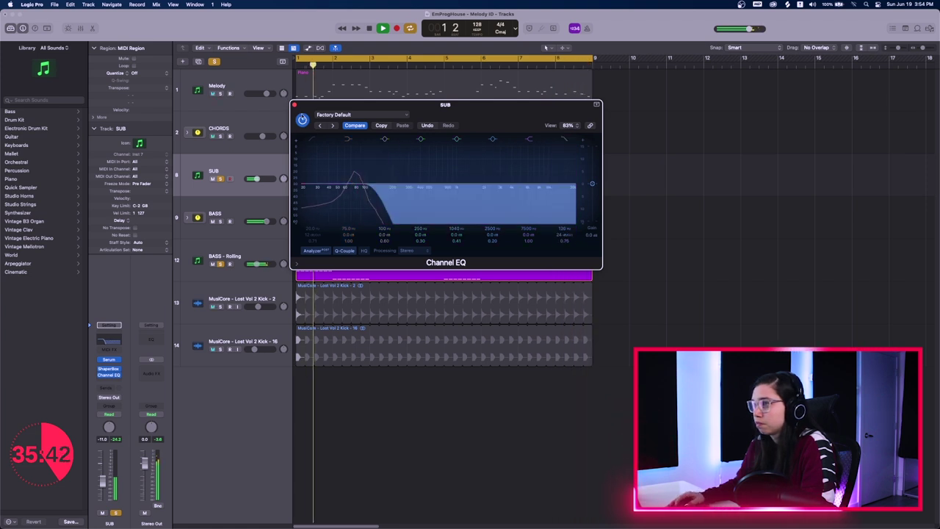
left_click(294, 105)
left_click(220, 180)
left_click(220, 180)
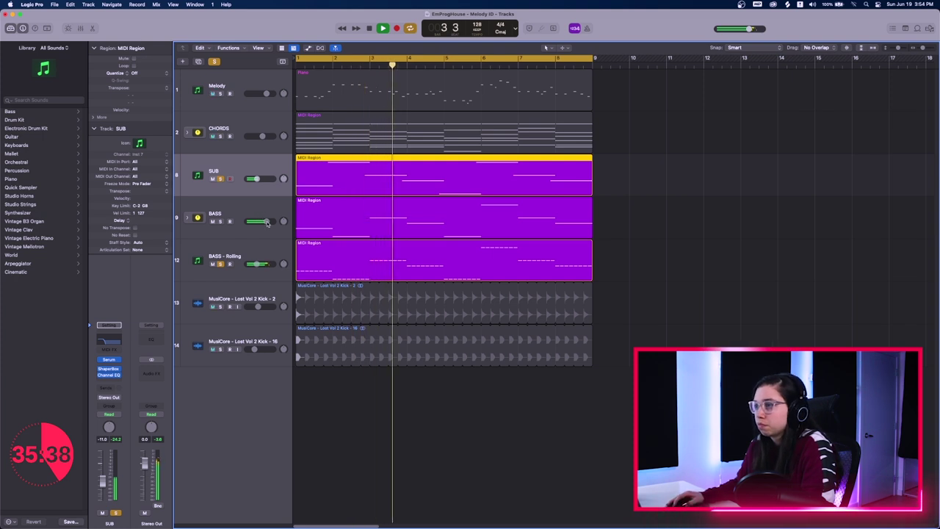
Step: Take BASS - Rolling out of solo and audition SUB together with the BASS stack from the start
key("space")
left_click(220, 264)
left_click(219, 264)
left_click(220, 264)
key("space")
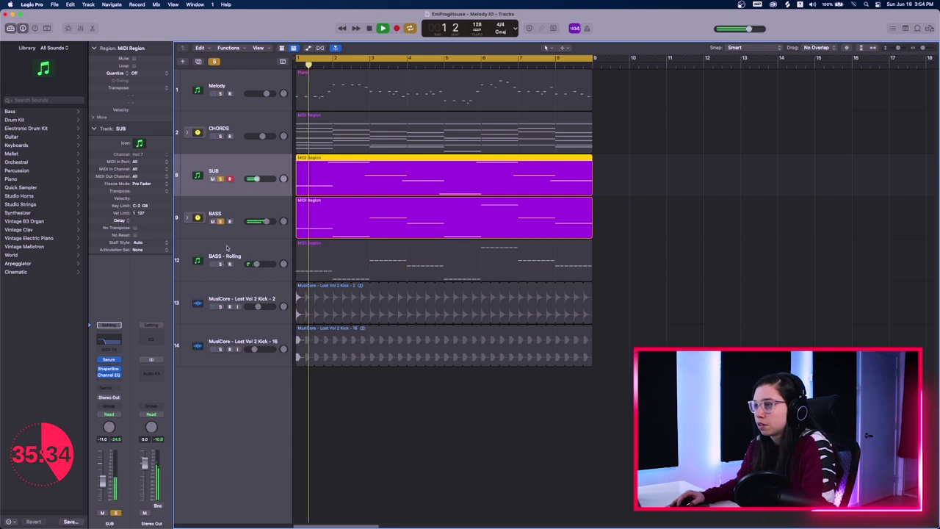
key("space")
key("space")
key("space")
left_click(230, 210)
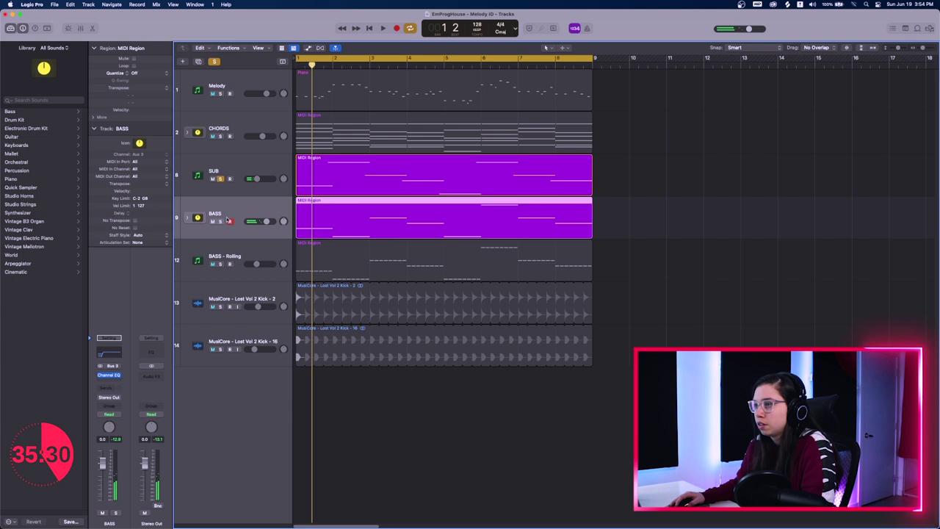
left_click(224, 190)
key("space")
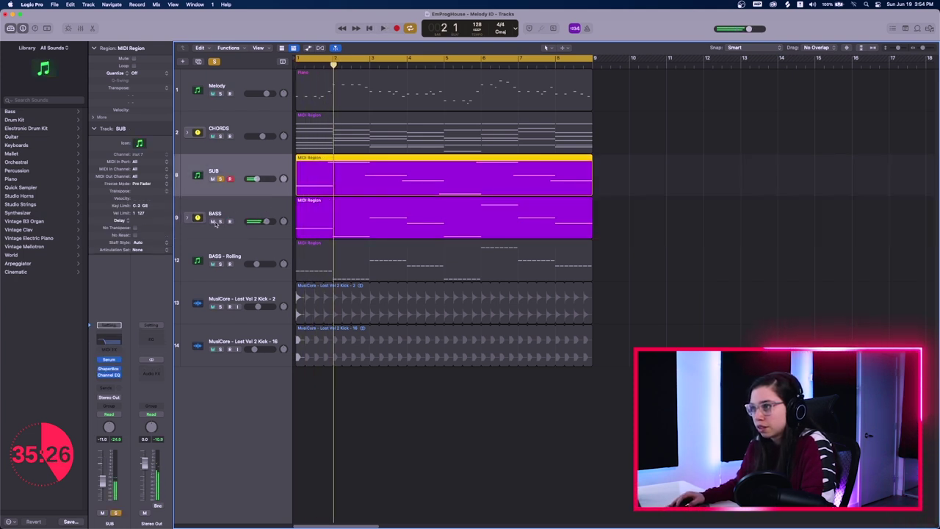
Step: Raise SUB's volume slightly while it plays in solo
left_click(187, 218)
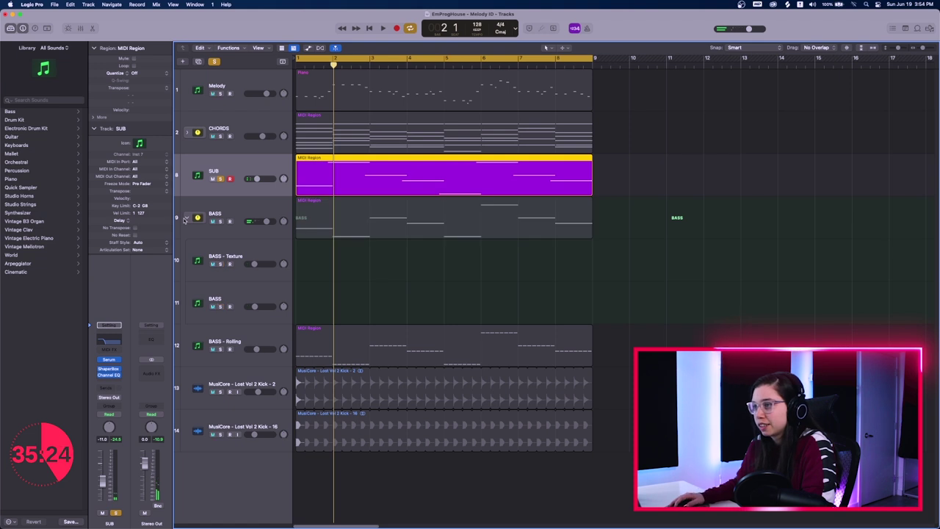
left_click(187, 218)
key("space")
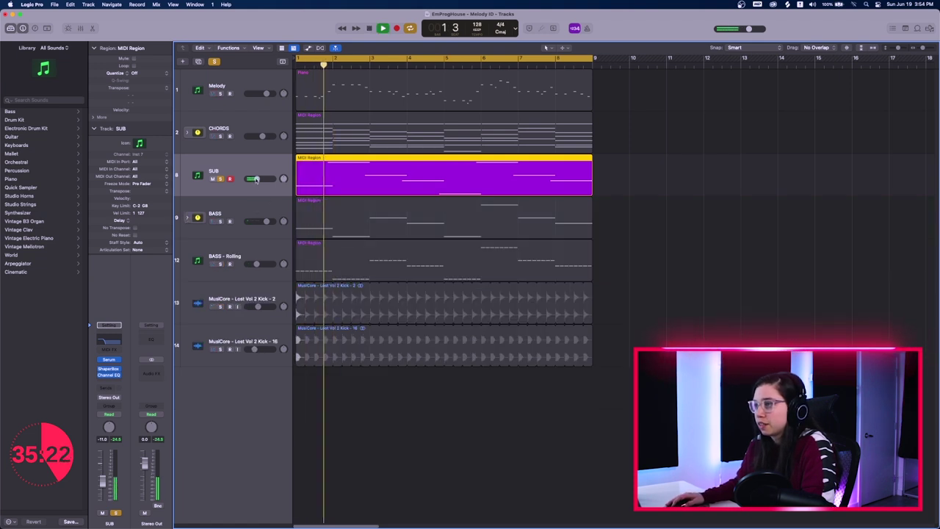
left_click_drag(255, 179, 258, 178)
key("space")
Step: Solo the BASS stack alongside SUB, play from the start, and toggle SUB's solo to compare the low end
left_click(218, 229)
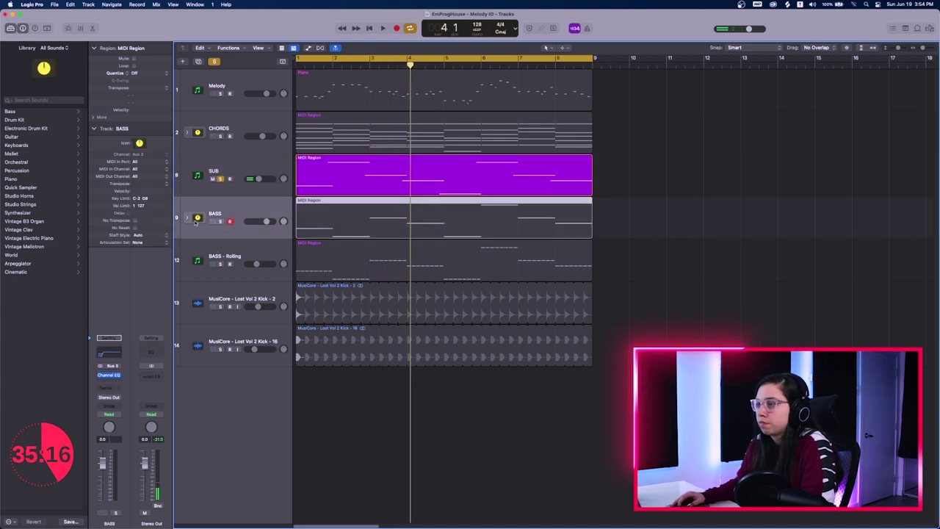
left_click(219, 222)
key("Return")
key("space")
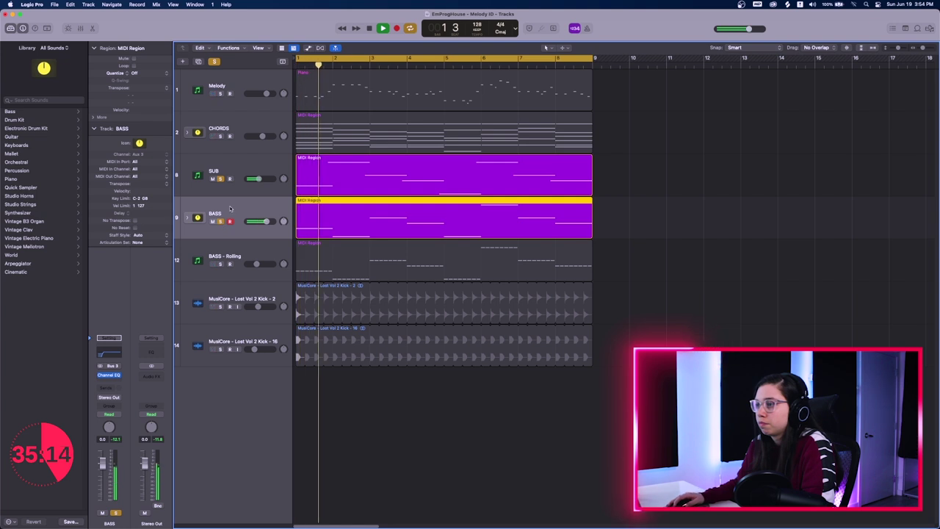
left_click(220, 180)
left_click(220, 179)
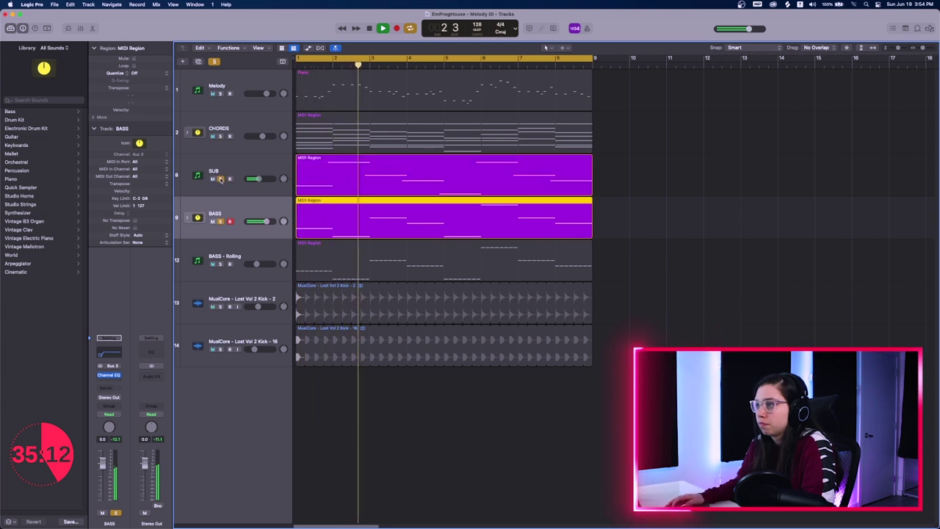
Step: Add BASS - Rolling to the soloed tracks and lower its volume to -16.0 dB
left_click(221, 264)
left_click(253, 263)
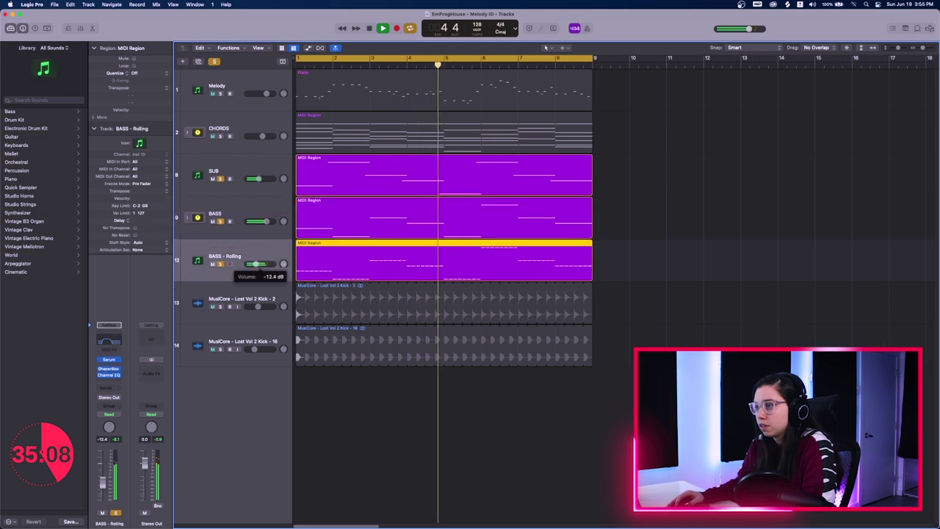
left_click_drag(254, 264, 252, 264)
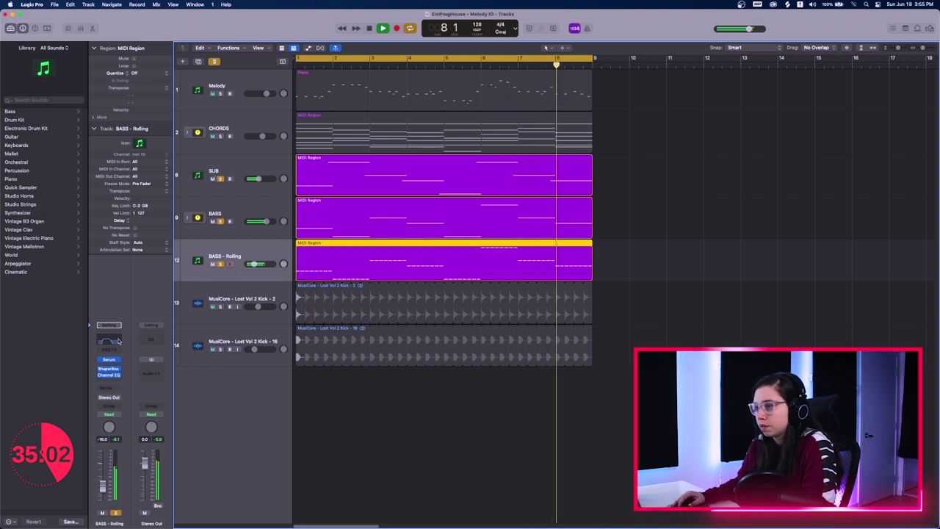
Step: Raise the low-cut frequency in BASS - Rolling's Channel EQ and close the plug-in
left_click(109, 374)
left_click_drag(359, 190, 373, 190)
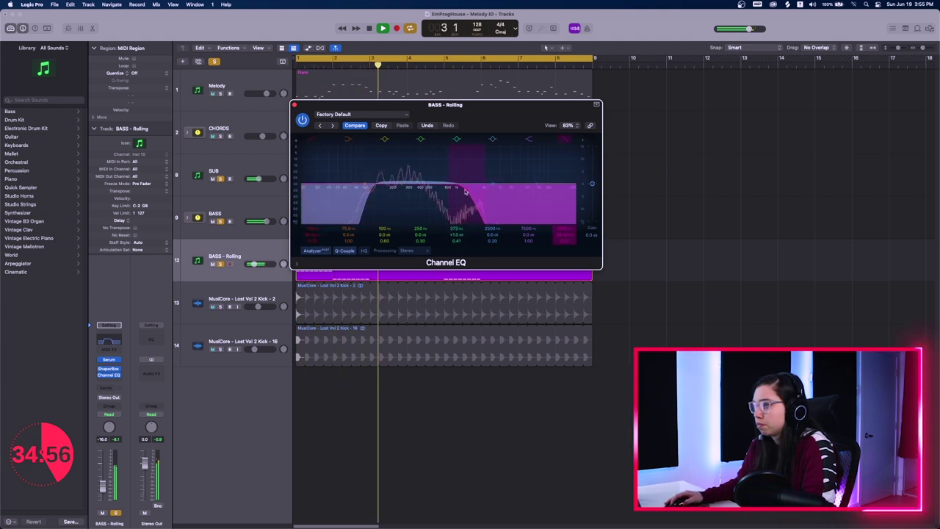
left_click(294, 105)
Step: Add the CHORDS stack and both MusiCore kick tracks to the soloed bass layers for playback
left_click(220, 137)
left_click_drag(221, 306, 220, 349)
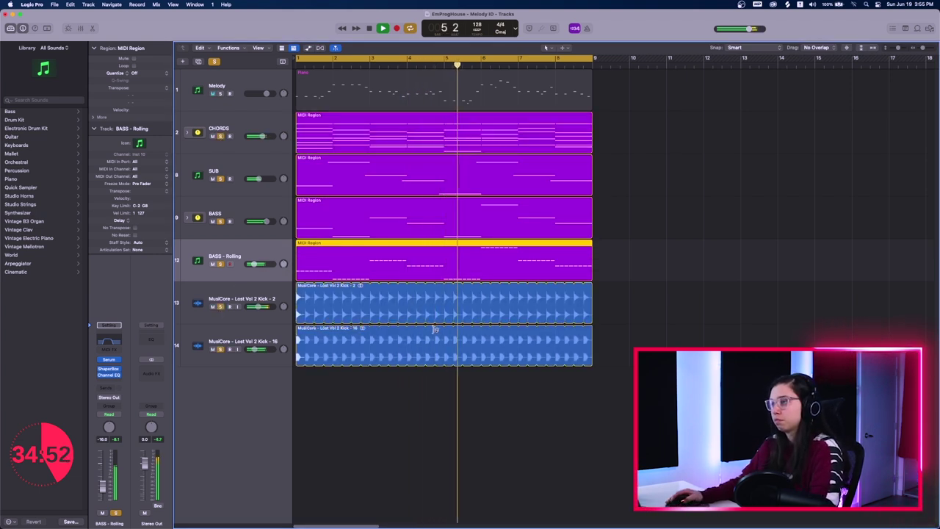
scroll(436, 334, "down", 3)
scroll(436, 334, "up", 2)
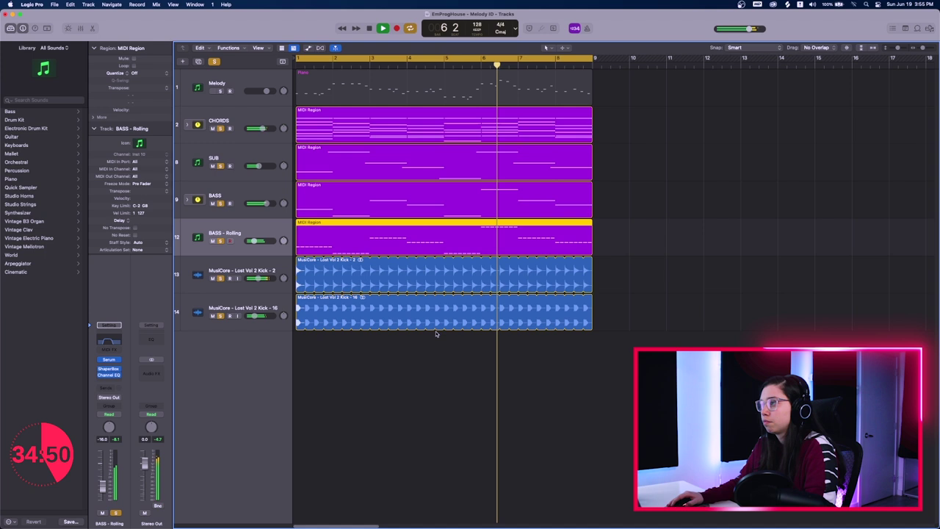
scroll(434, 321, "up", 2)
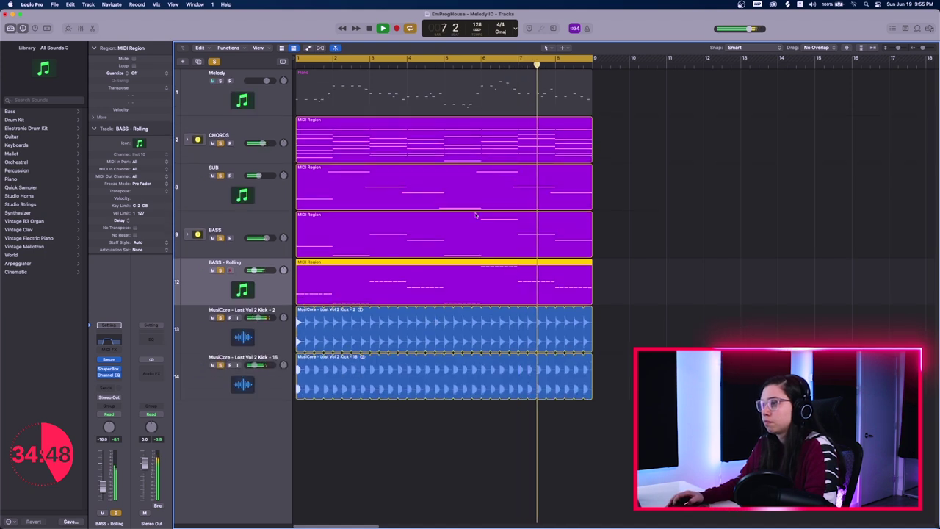
Step: Expand the CHORDS stack, create a new track with the same settings as its last Chords layer, and solo it
left_click(188, 140)
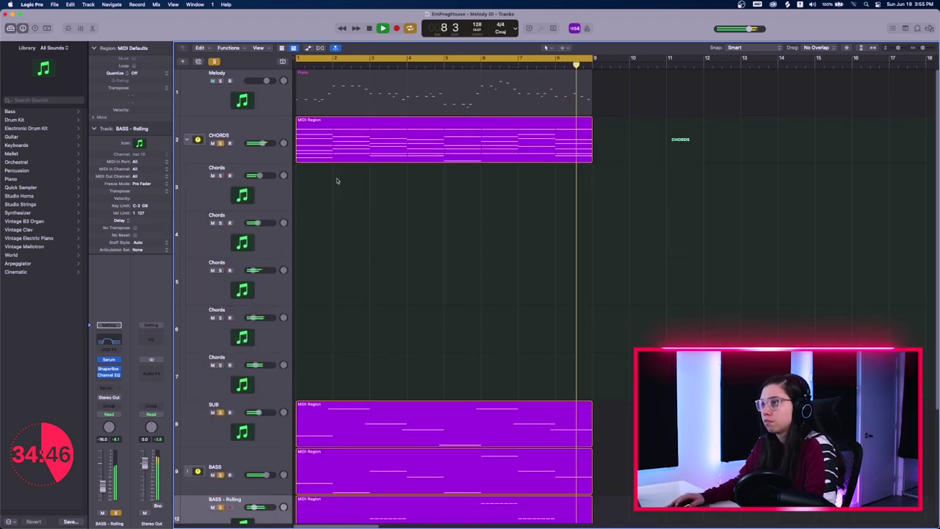
scroll(406, 220, "down", 3)
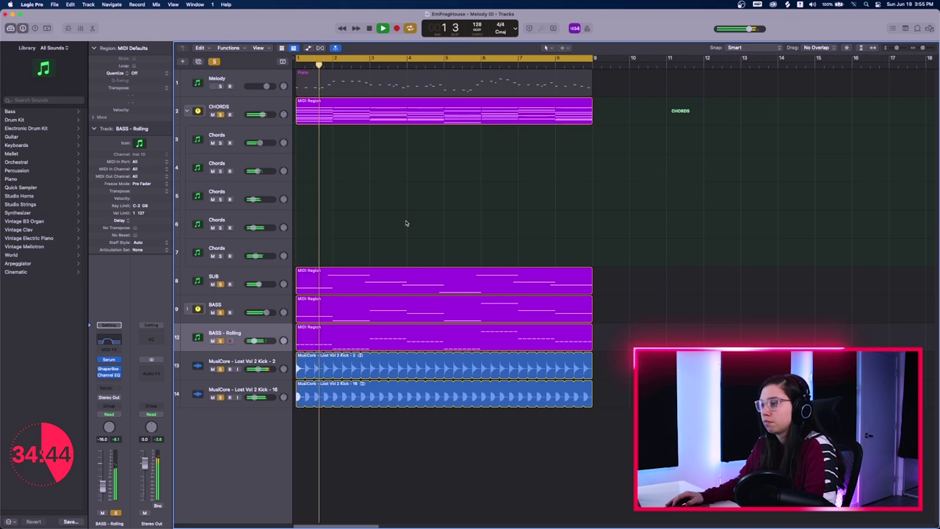
key("space")
left_click(257, 252)
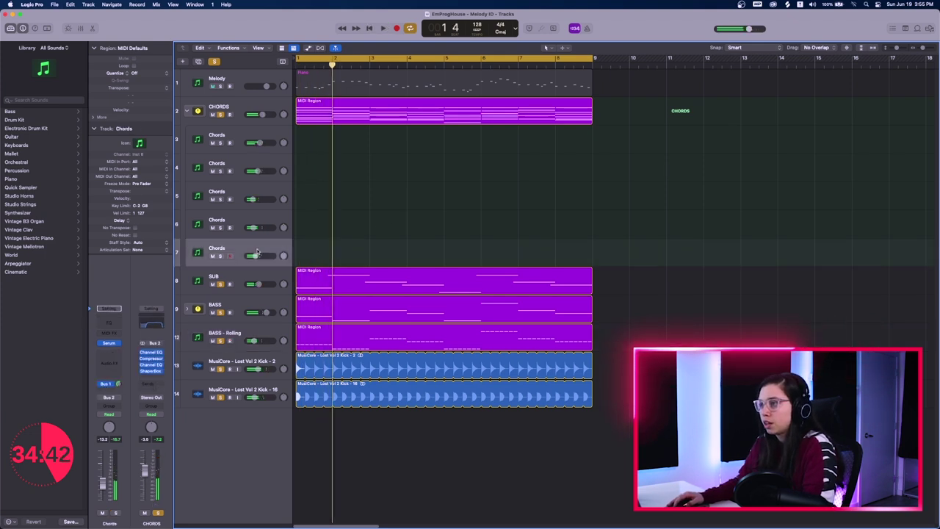
key("super+d")
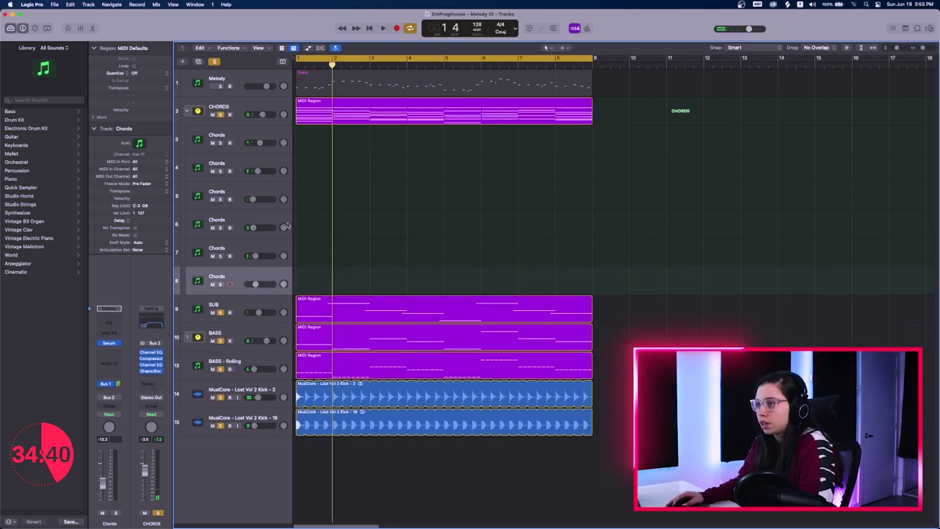
left_click(220, 313)
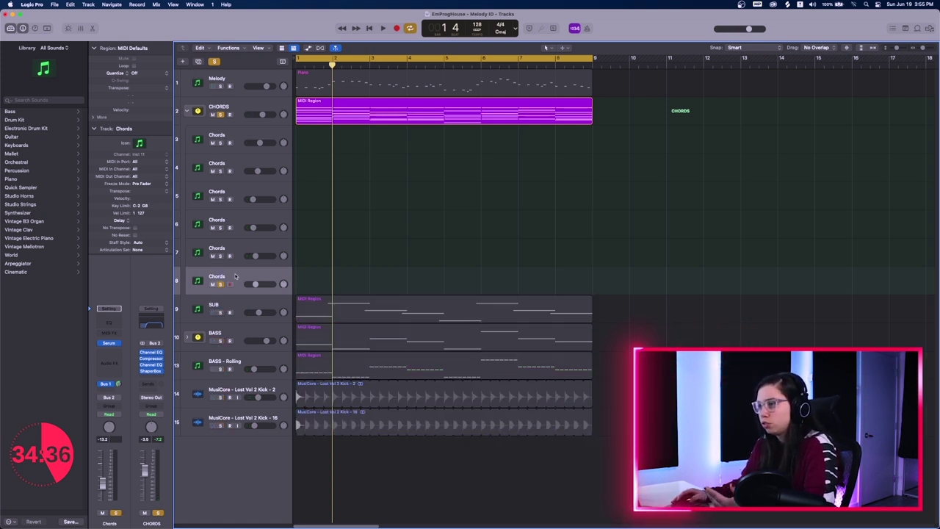
Step: Load the Serum preset CHORDS - In My Mind from Stickz - Progressive House Toolkit on the new Chords layer
left_click(110, 343)
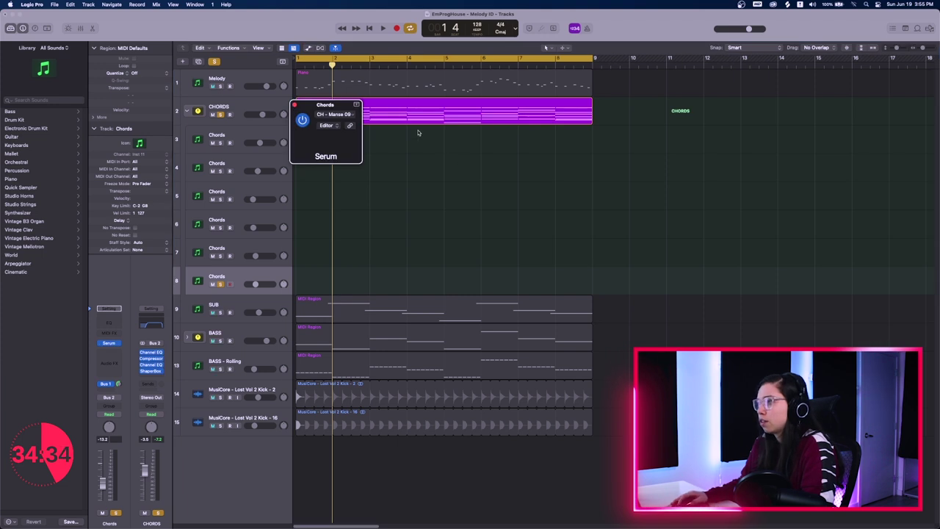
left_click(501, 137)
mouse_move(515, 230)
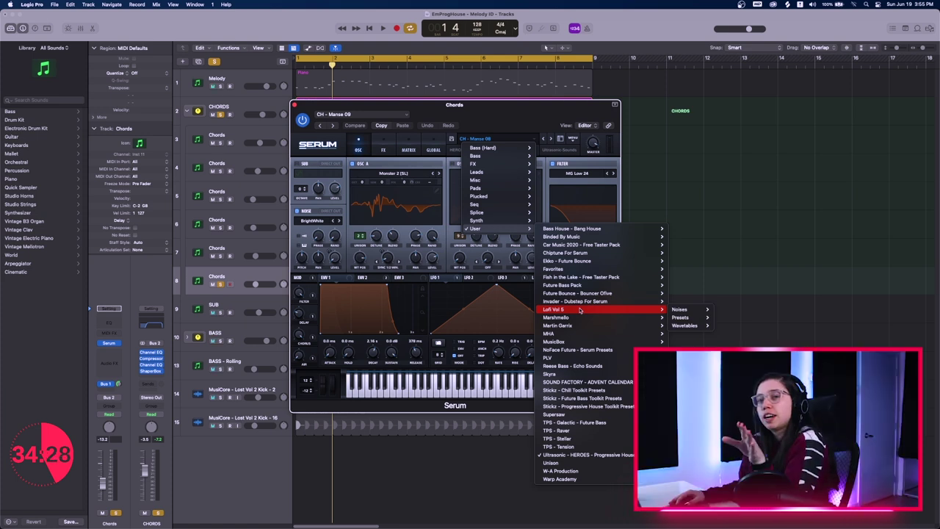
mouse_move(625, 454)
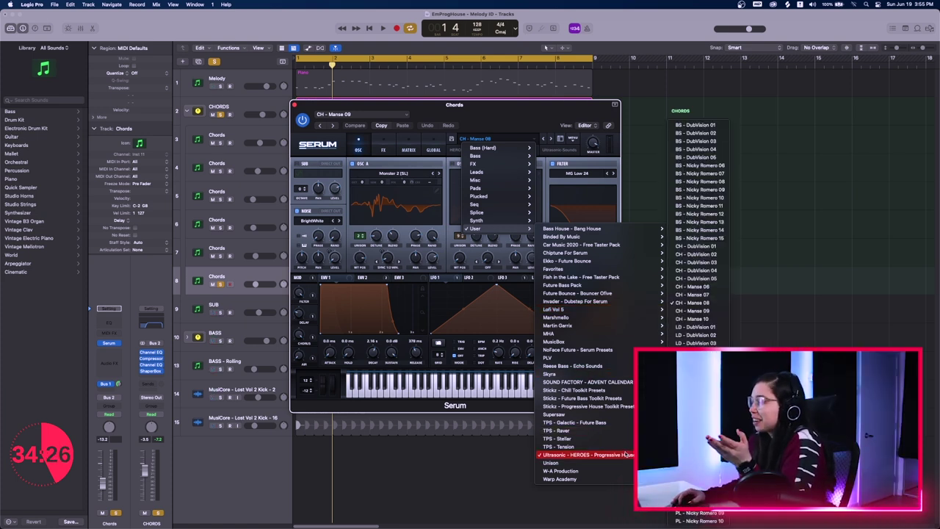
mouse_move(630, 407)
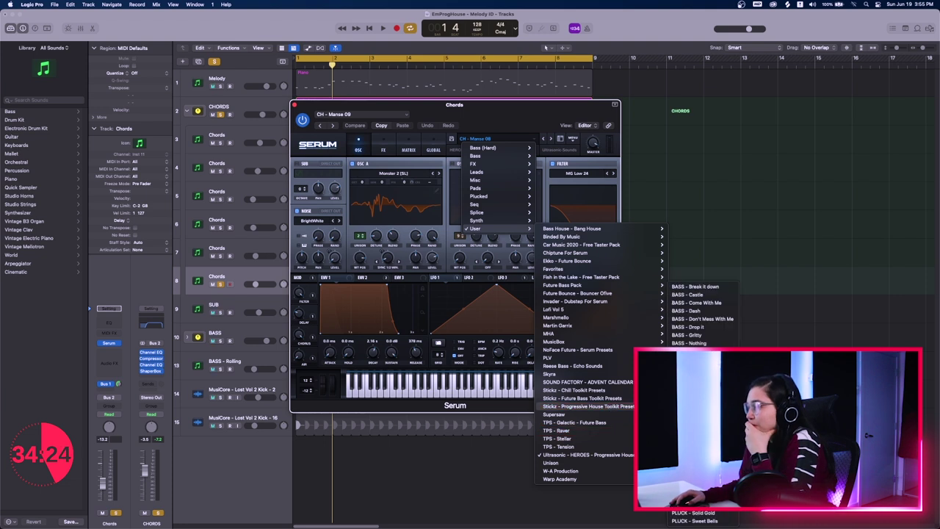
left_click(696, 399)
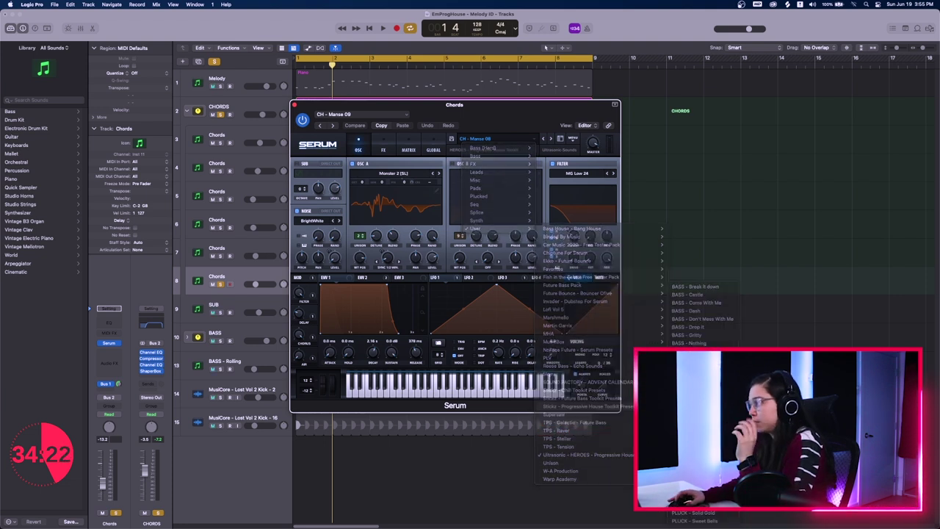
left_click_drag(518, 113, 670, 142)
Step: Audition the new Chords layer with its Serum preset, and close the plug-in
key("space")
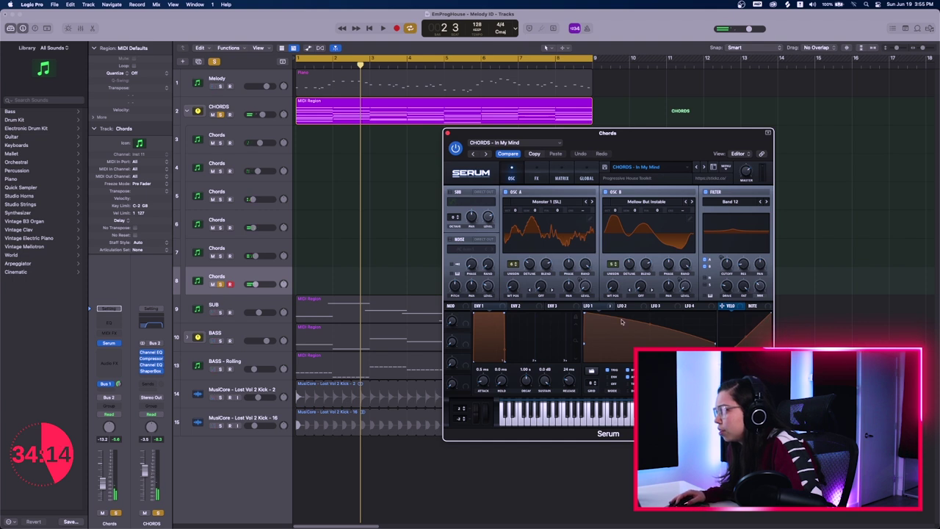
key("space")
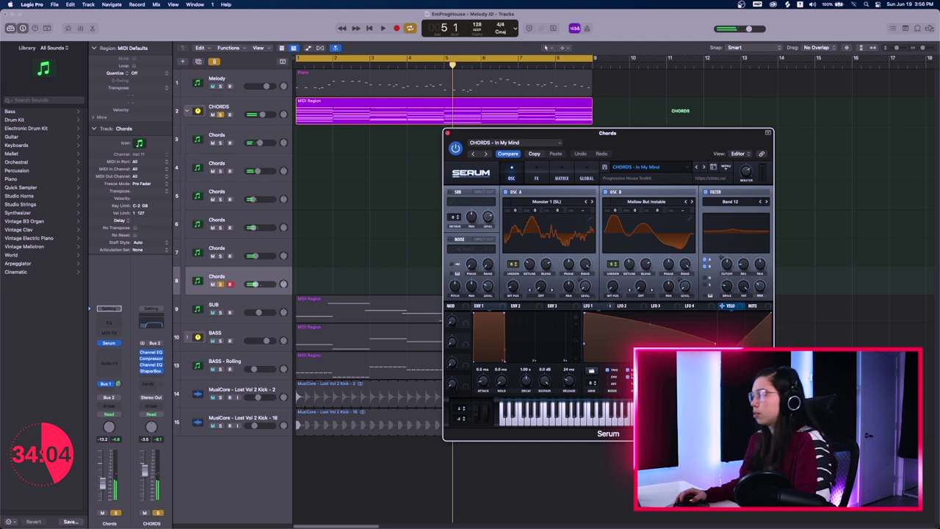
left_click(448, 134)
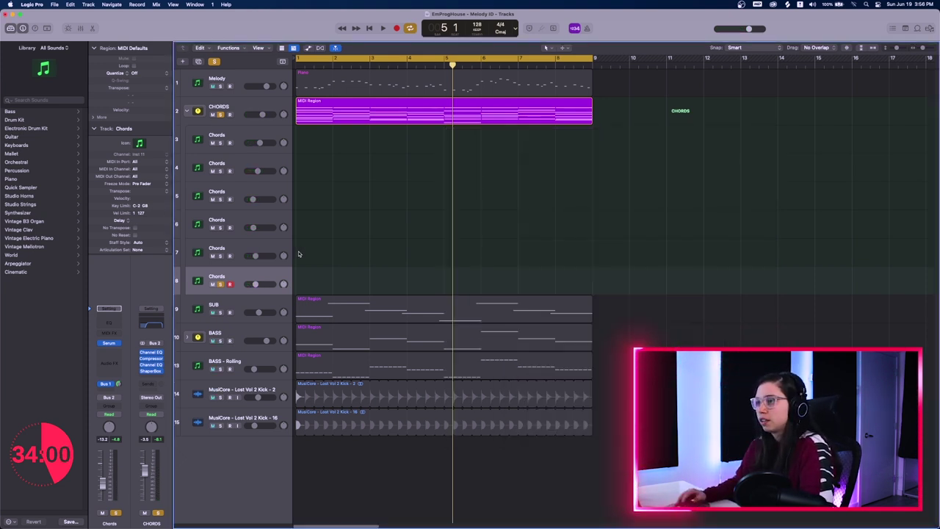
Step: Play the CHORDS stack, turn off its layer solos, and mute every Chords layer except the first
key("space")
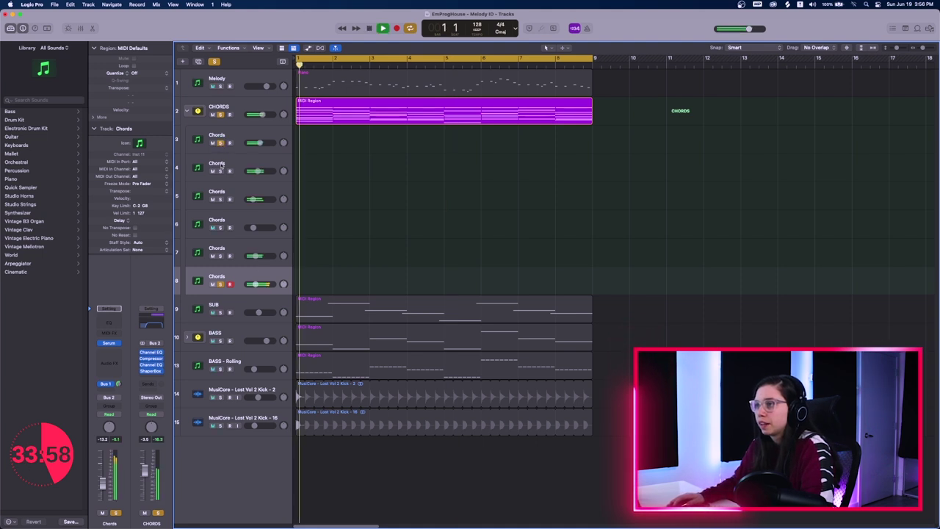
left_click(219, 284)
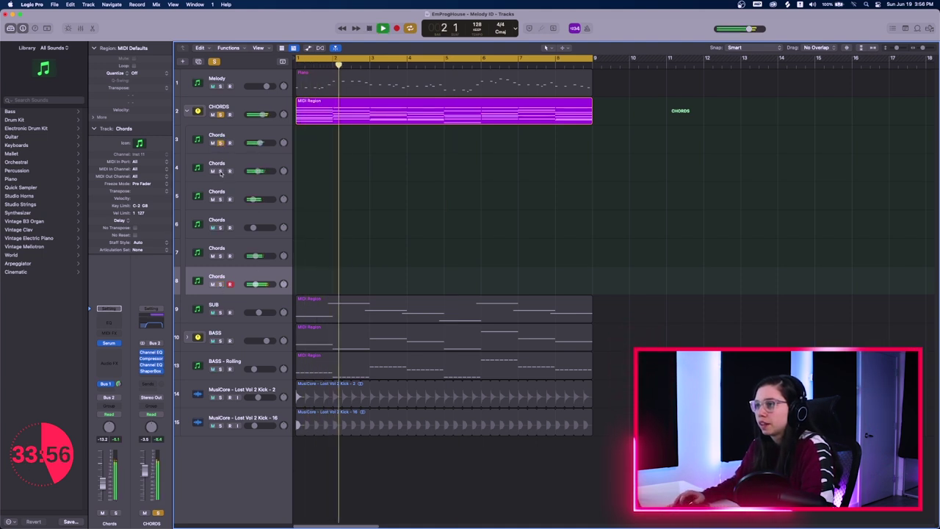
key("space")
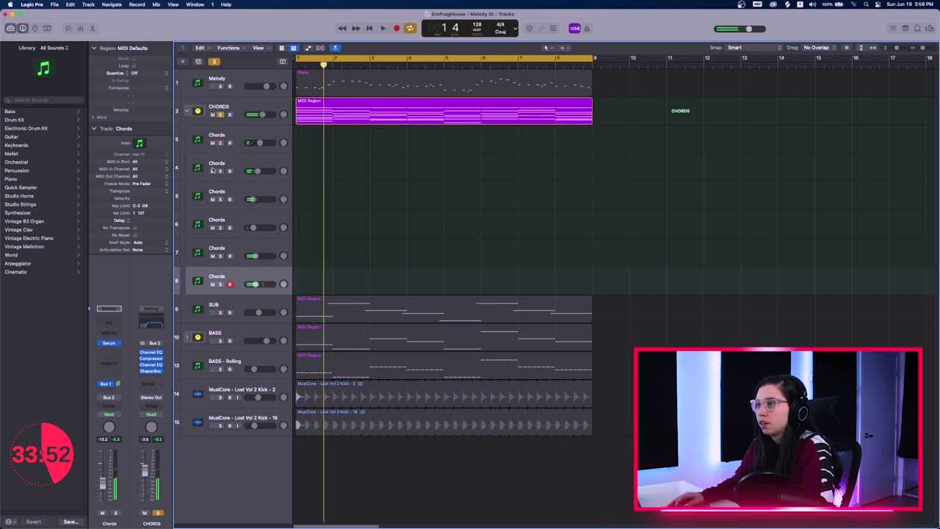
key("space")
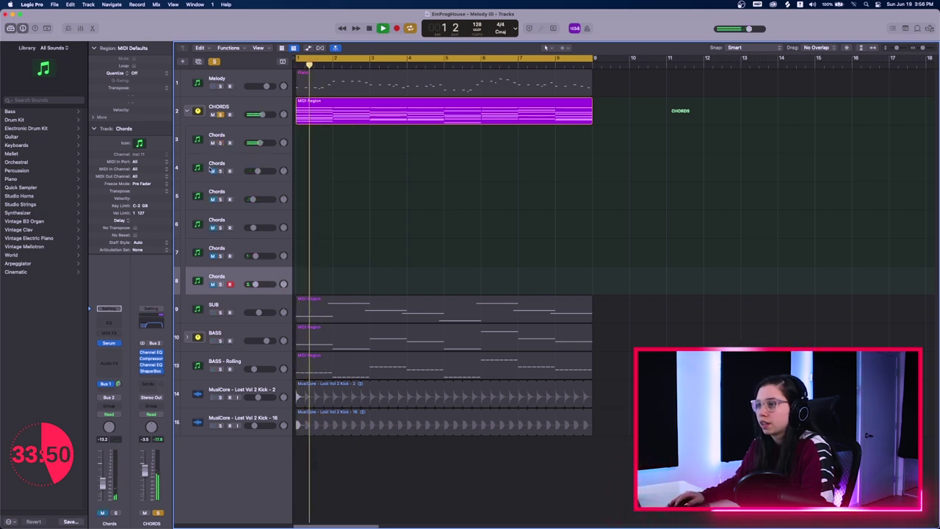
Step: Unmute the Chords layers one by one during playback, setting the second-to-last to -14.0 dB and the last to -15.2 dB
left_click(212, 200)
left_click(212, 227)
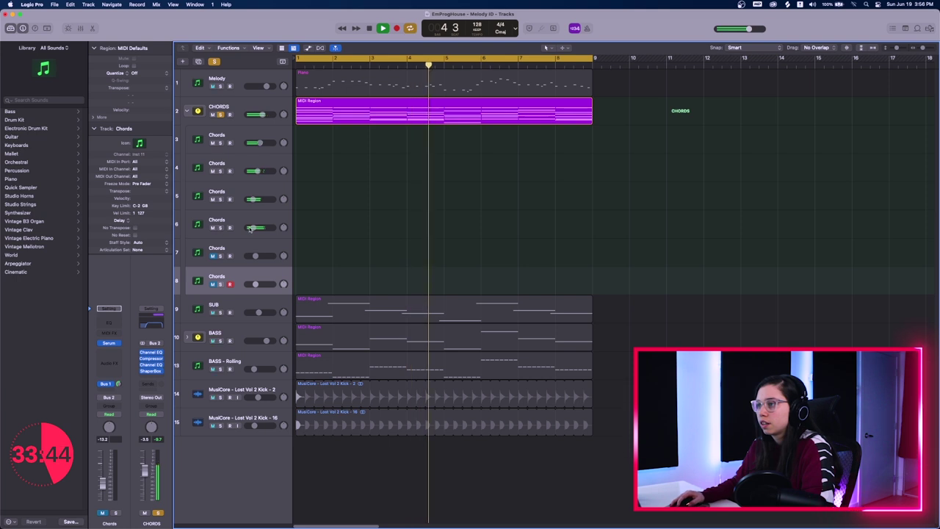
left_click(212, 256)
left_click(242, 251)
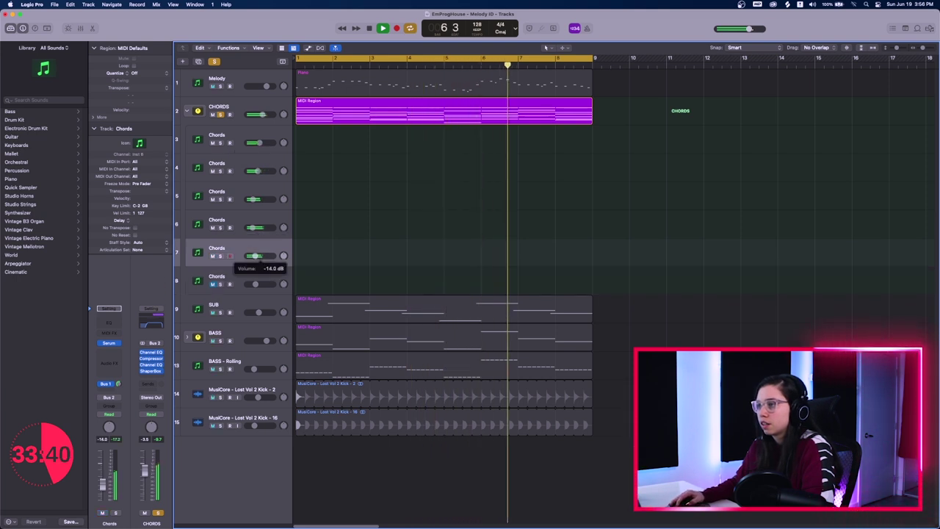
left_click(212, 284)
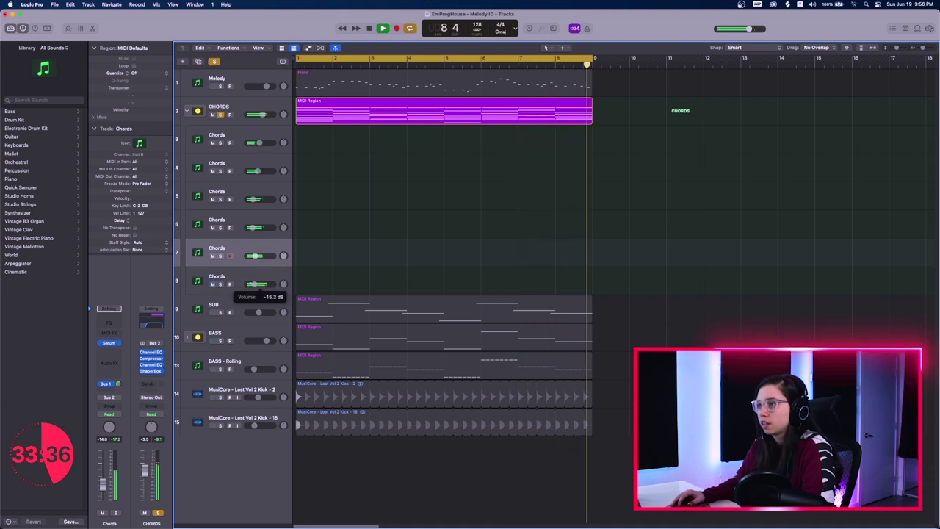
left_click(244, 278)
Step: Collapse the CHORDS stack and add SUB, BASS, BASS - Rolling and both MusiCore kick tracks to the soloed playback
left_click(188, 111)
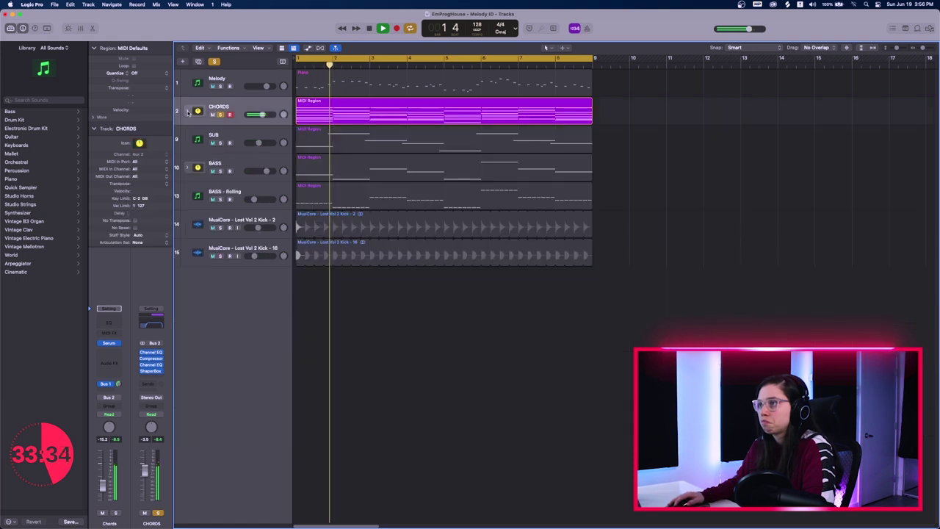
left_click_drag(220, 143, 221, 255)
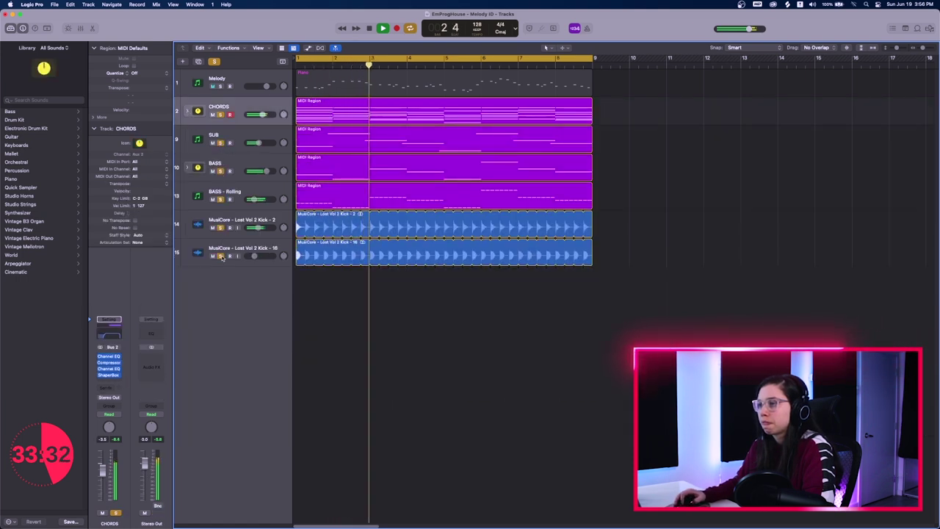
key("super+Down")
scroll(315, 249, "down", 1)
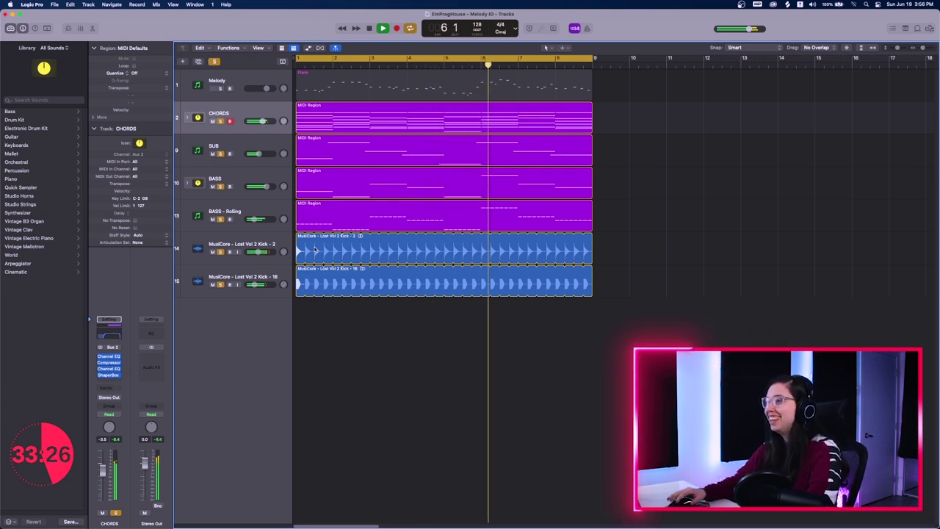
scroll(364, 319, "up", 3)
scroll(364, 318, "down", 3)
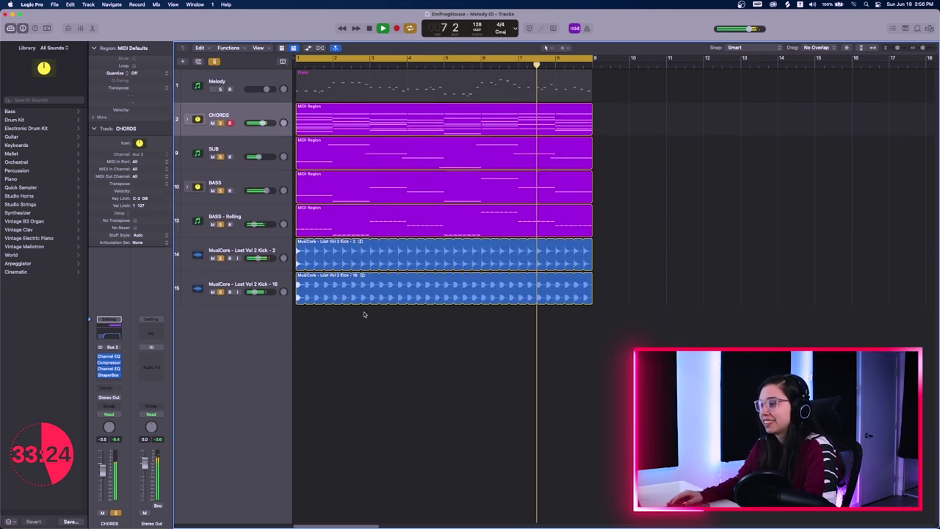
Step: Select both MusiCore kick tracks and adjust their volumes together, with Kick - 16 at -13.8 dB
left_click(266, 280)
left_click(262, 264, "shift")
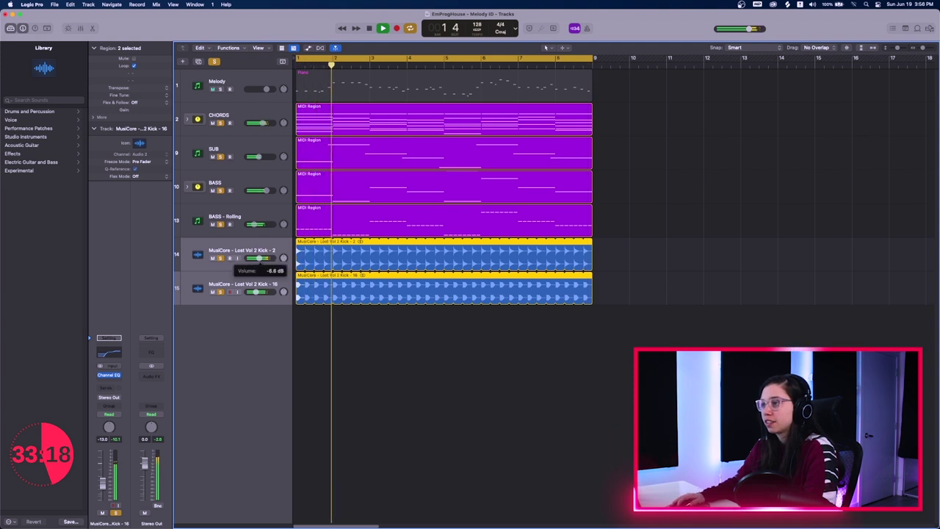
left_click(312, 328)
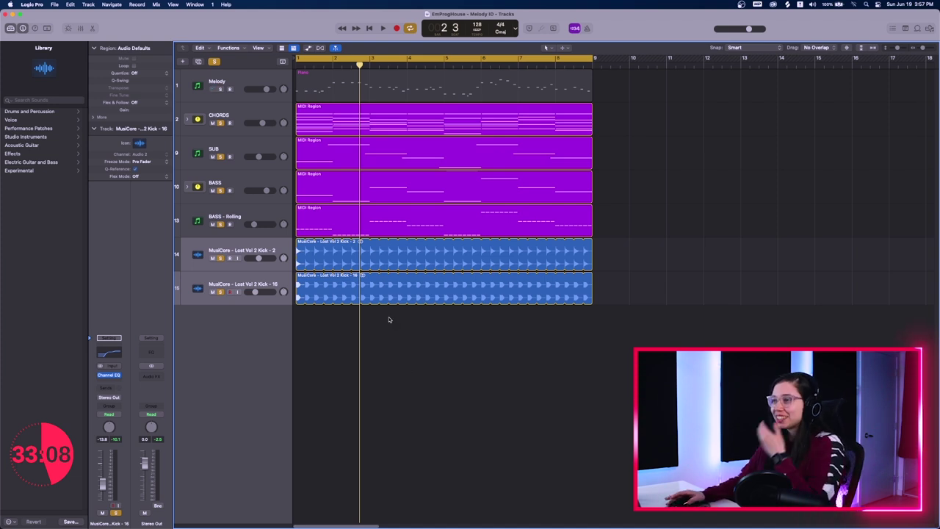
Step: Create a new track with the same settings as Melody and name it LEAD
key("super+Down")
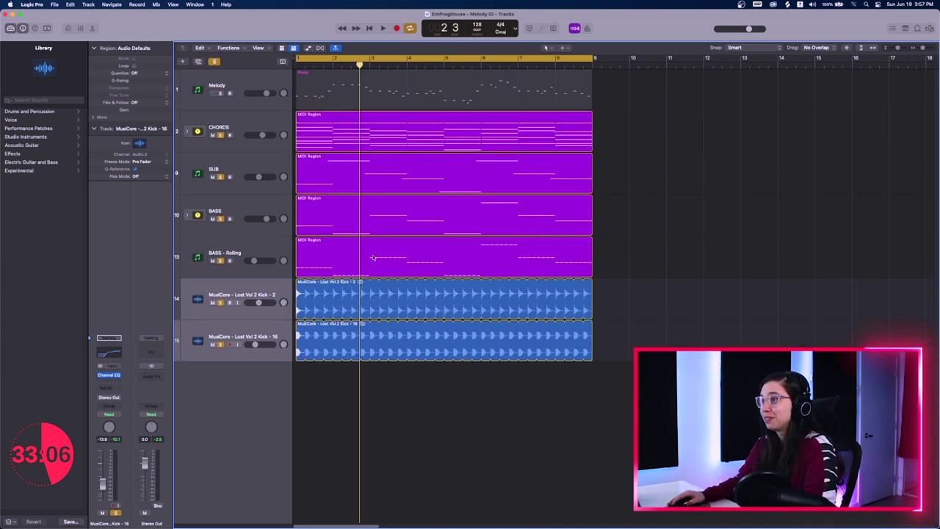
left_click(237, 88)
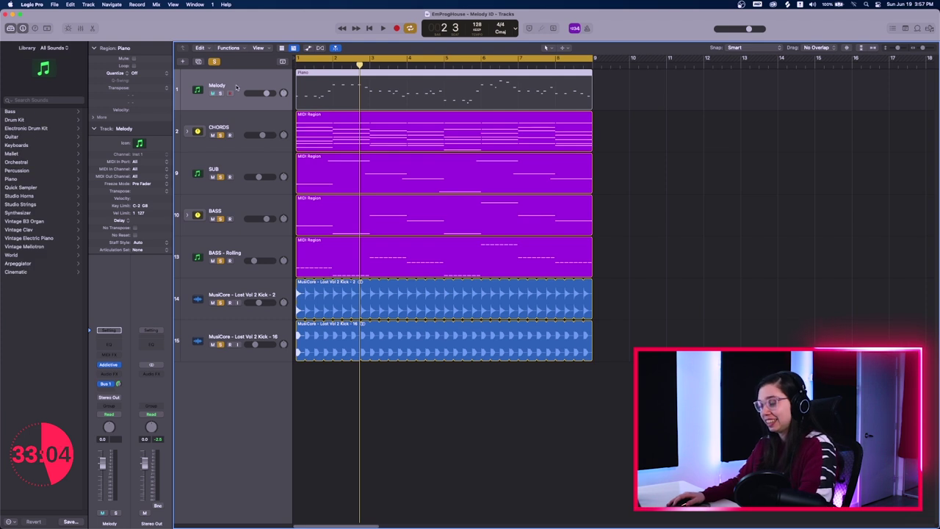
key("super+d")
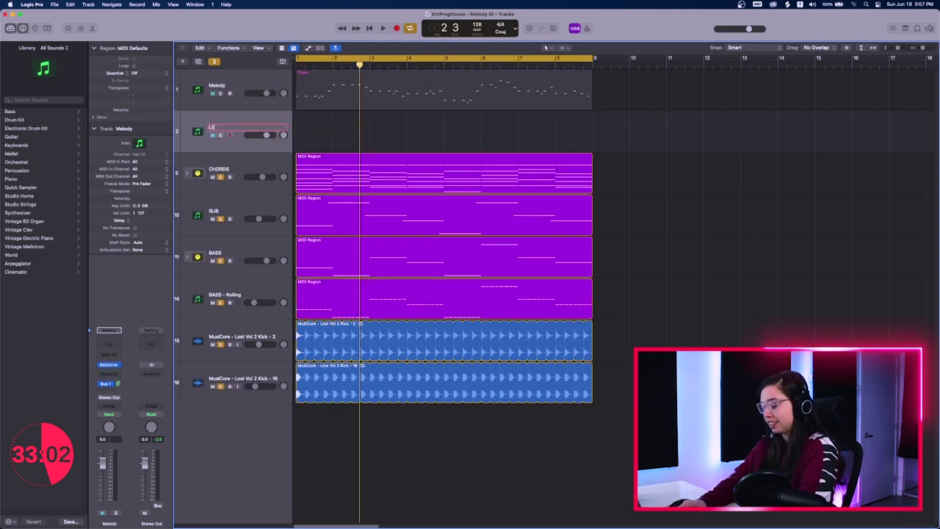
Step: Group the Melody and LEAD tracks into a Summing Stack named LEADS
left_click(249, 105)
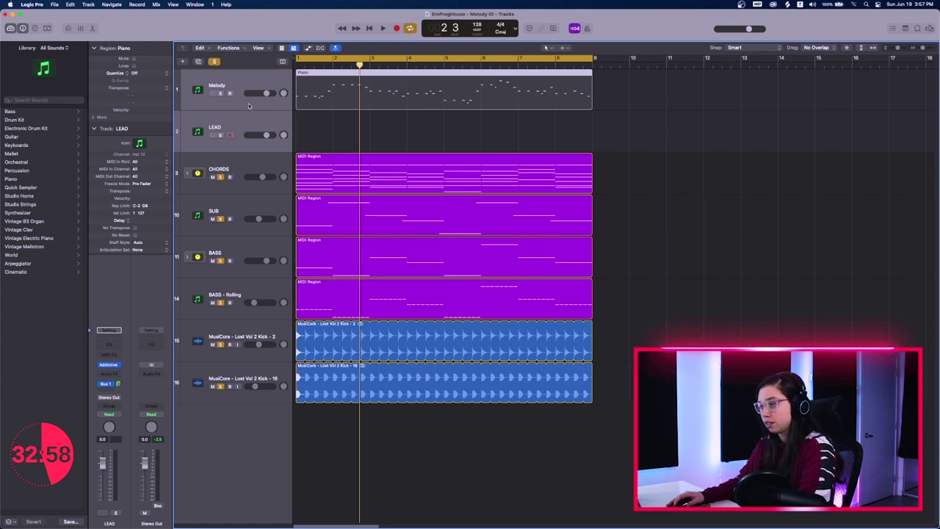
key("shift+super+d")
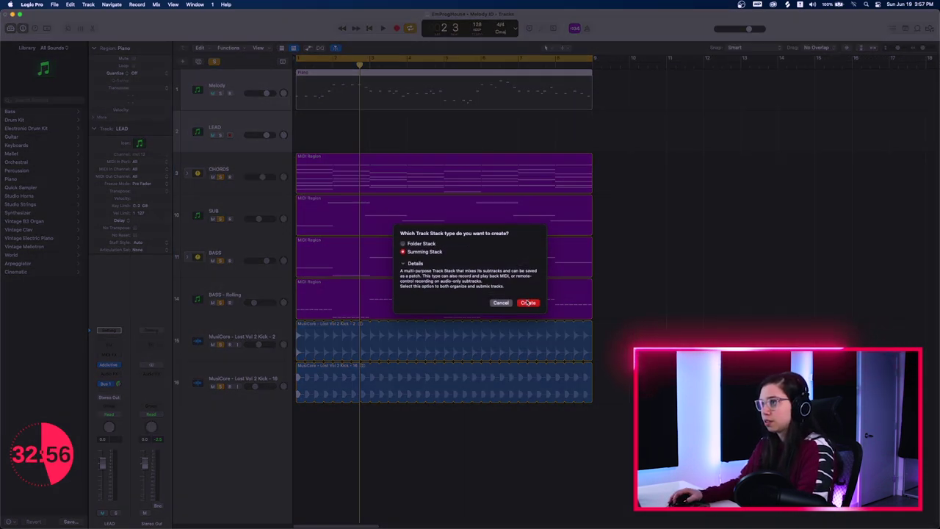
left_click(527, 302)
double_click(240, 83)
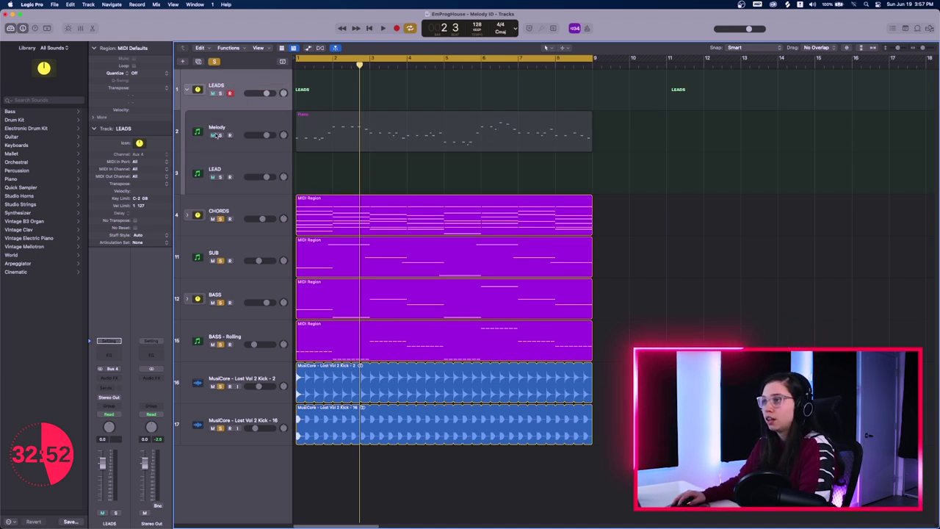
Step: Rename the Melody track as Piano and move its Piano region up to the LEADS stack track
double_click(219, 127)
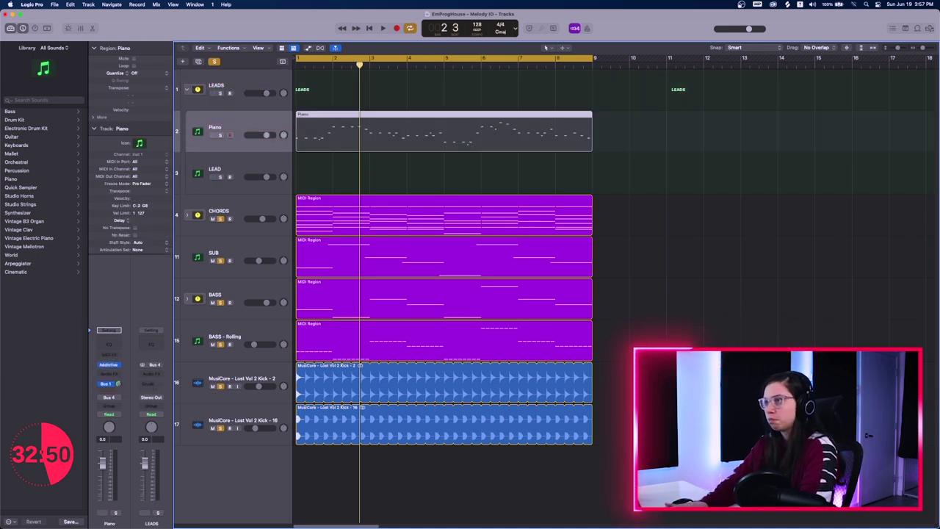
left_click_drag(301, 126, 298, 99)
left_click(332, 154)
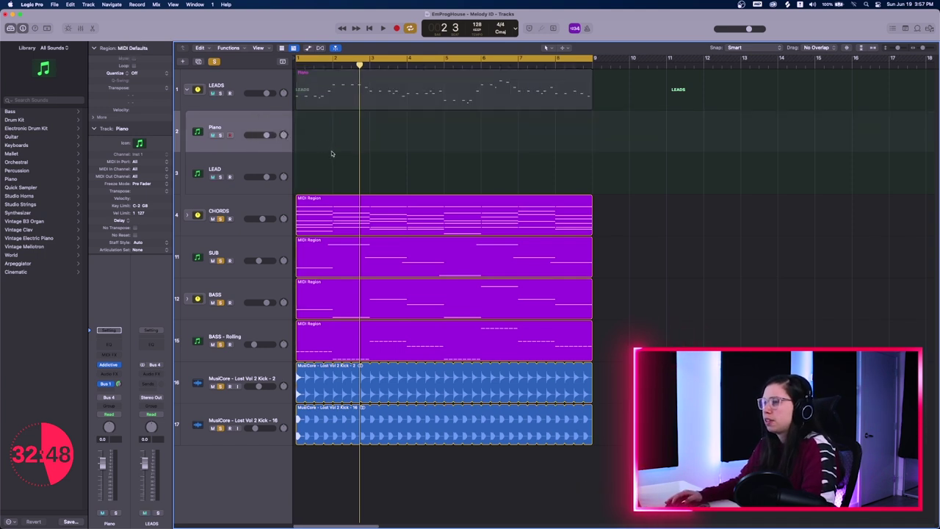
Step: Clear all solos, solo the LEADS stack with its Piano layer muted, and select the LEAD layer during playback
left_click(214, 61)
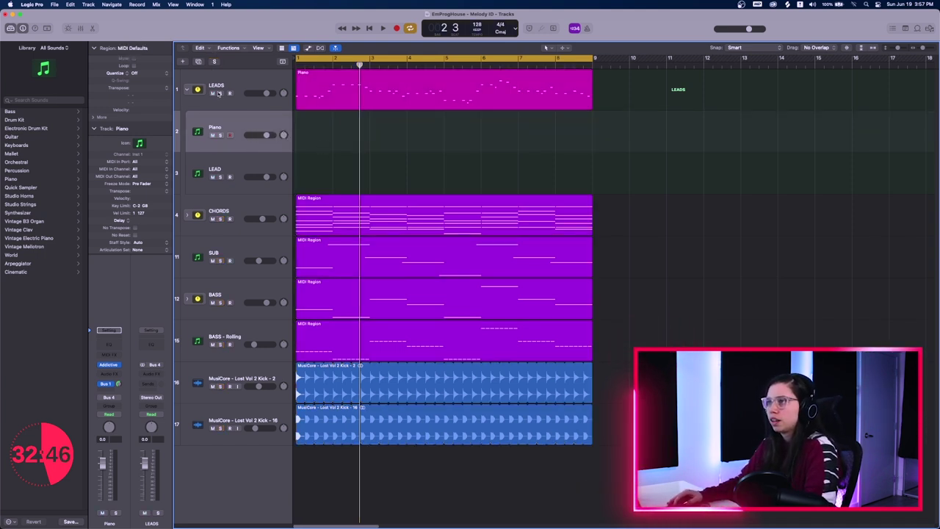
key("space")
left_click(262, 161)
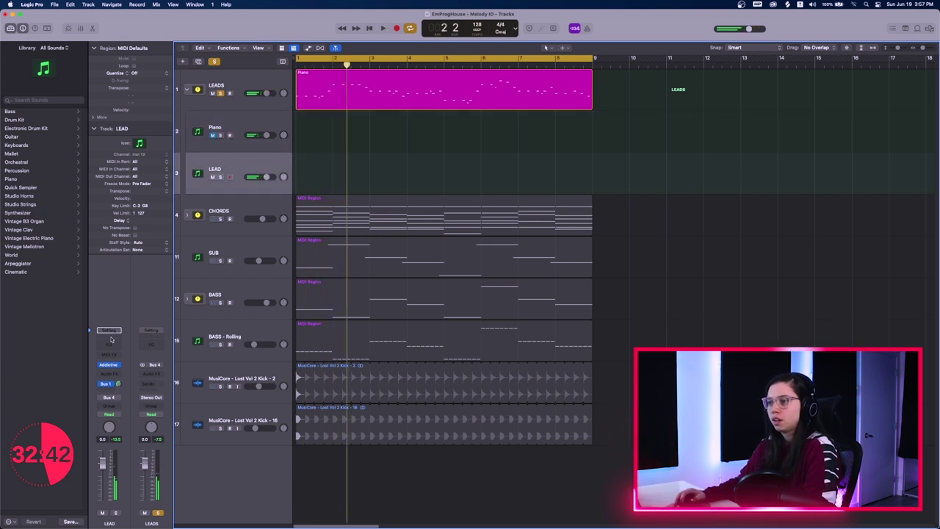
Step: Replace the LEAD track's Addictive Keys instrument with Serum, placing the plug-in window clear of the melody region
left_click(116, 367)
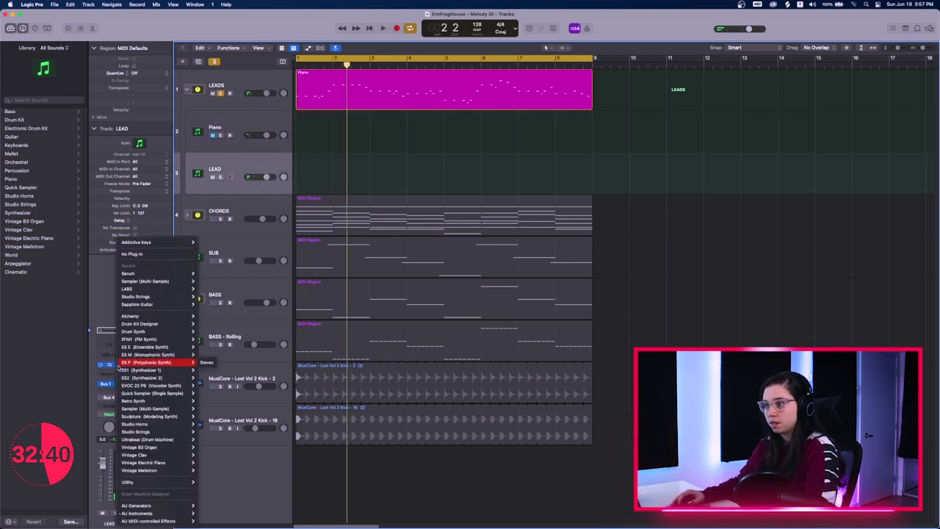
left_click(207, 273)
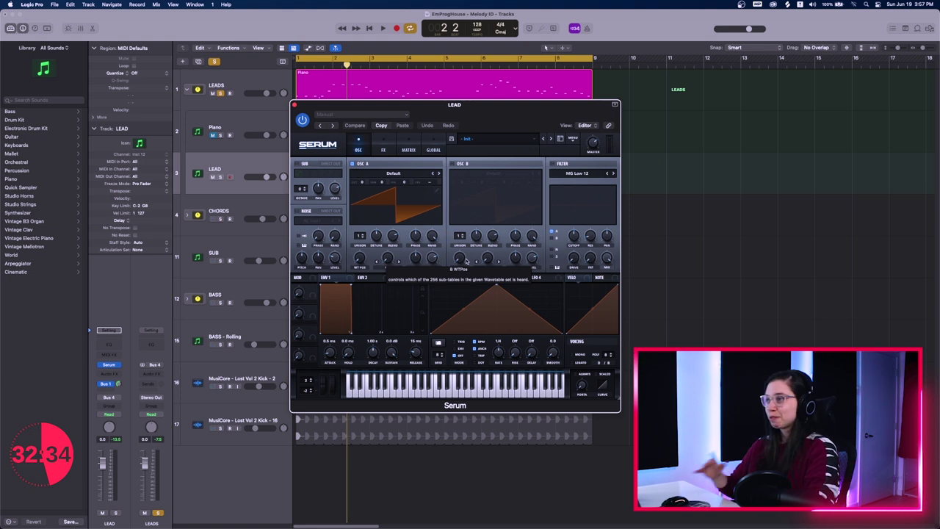
left_click_drag(514, 106, 661, 132)
Step: Load the Serum preset LD - Strings from the Martin Garrix user folder on the LEAD track
left_click(645, 168)
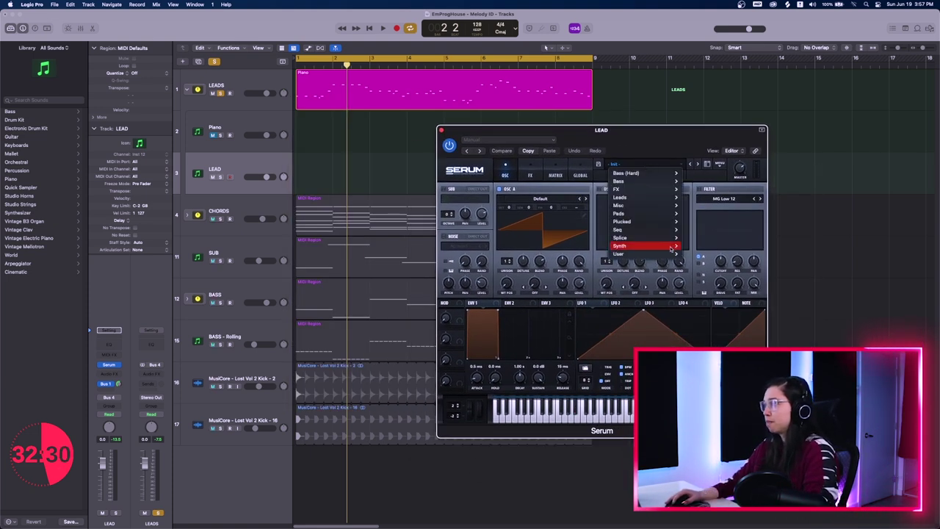
mouse_move(621, 254)
mouse_move(705, 343)
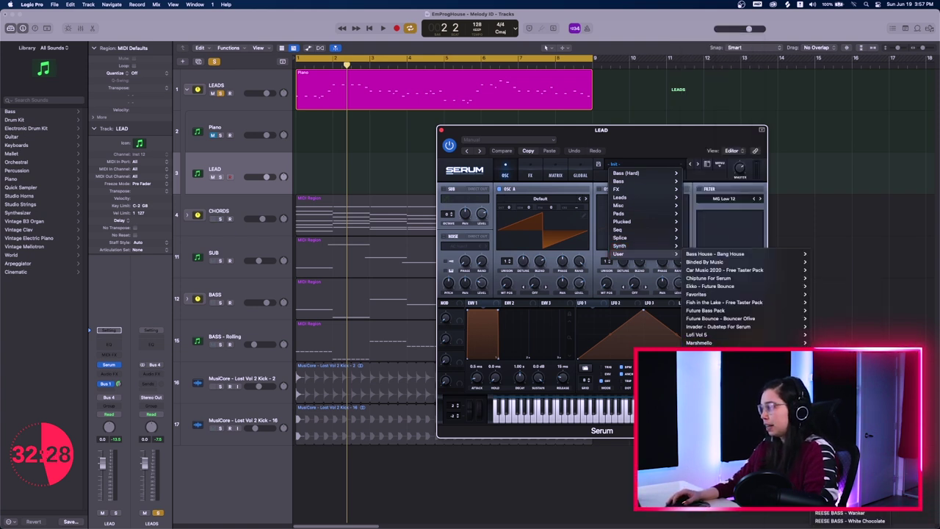
mouse_move(716, 427)
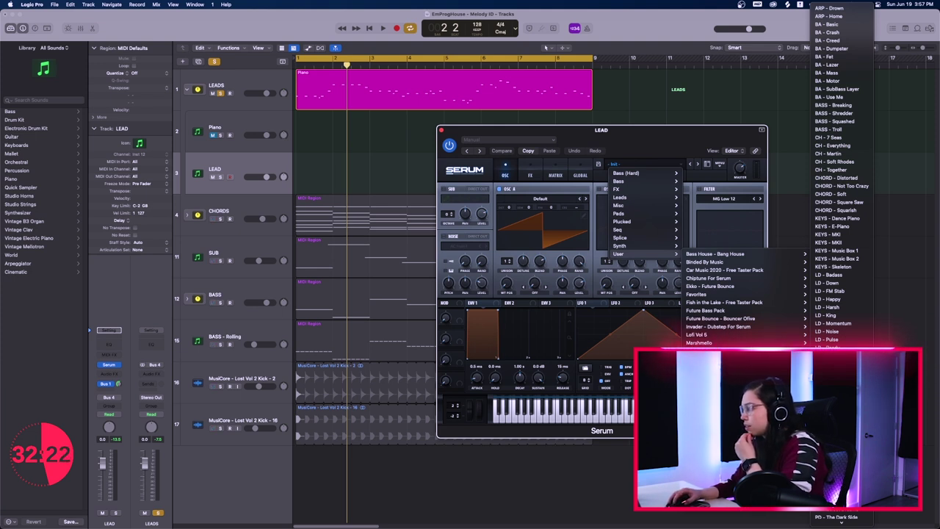
left_click(830, 372)
Step: Audition the strings lead, close its plug-in, and set the LEAD track's volume to -4.0 dB
key("space")
left_click_drag(619, 139, 661, 155)
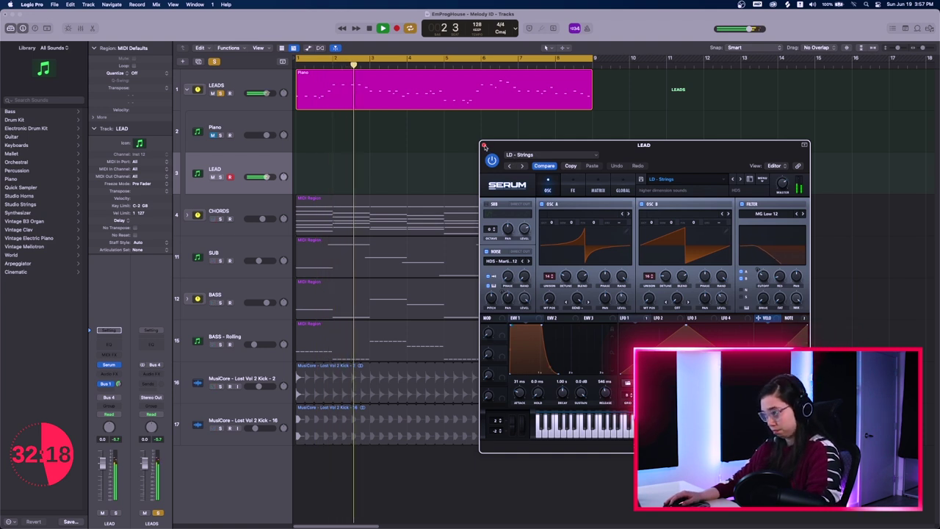
left_click(483, 144)
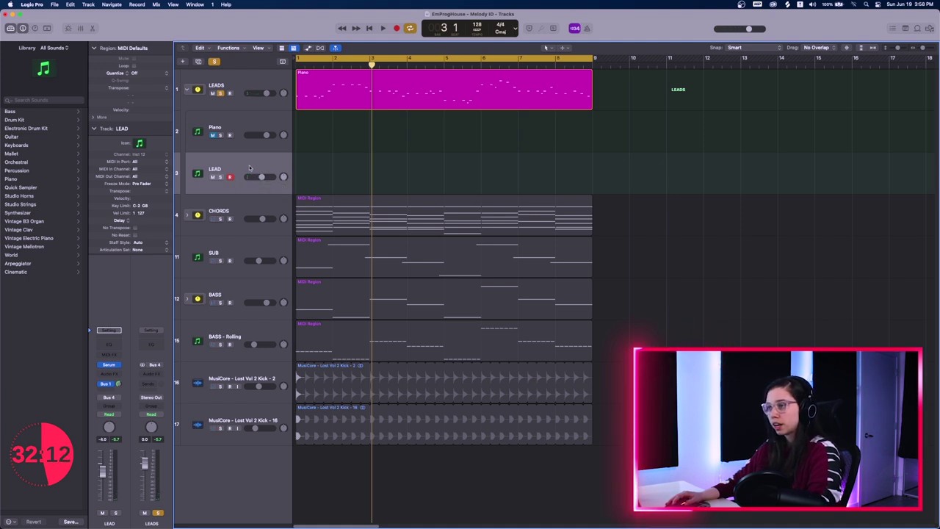
Step: Create another LEAD track with the same settings, then rename the original as LEAD - Strings and mute it
key("super+d")
double_click(217, 169)
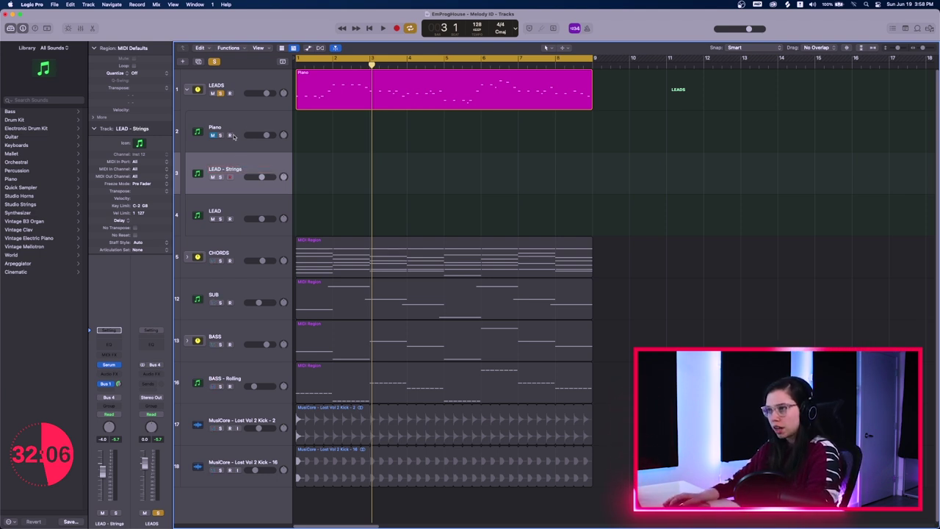
left_click(251, 205)
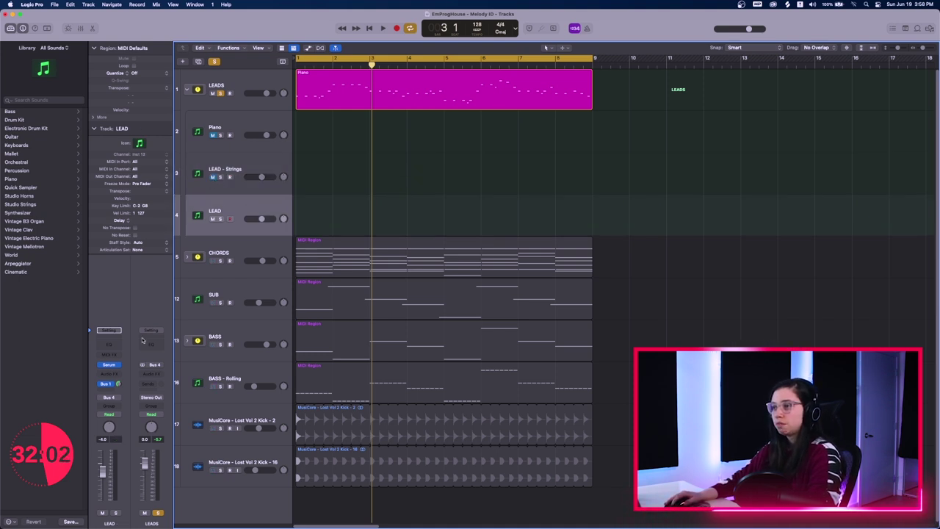
Step: Load the Serum preset LD - Badass from the Martin Garrix user folder on the new LEAD track and audition it
left_click(110, 365)
left_click_drag(483, 114, 642, 124)
left_click(651, 147)
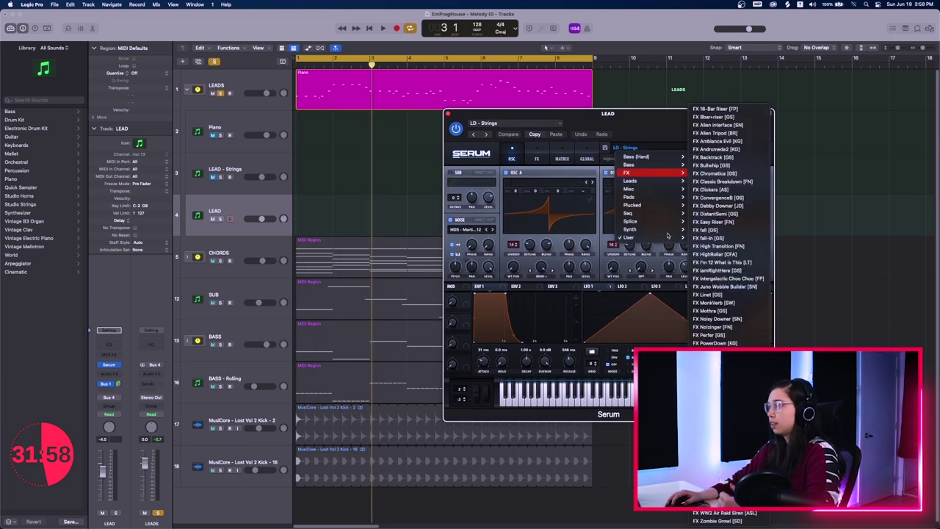
mouse_move(672, 238)
mouse_move(738, 337)
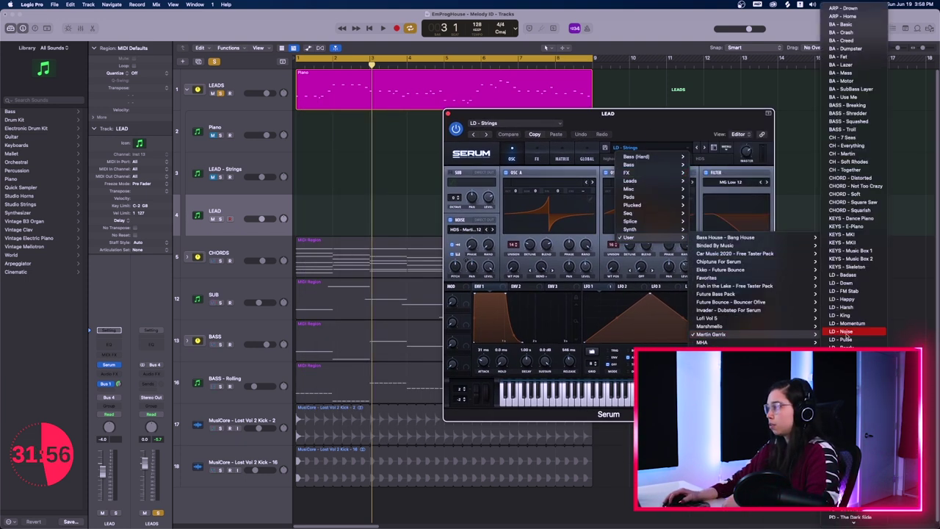
left_click(837, 275)
left_click_drag(642, 142, 727, 157)
key("space")
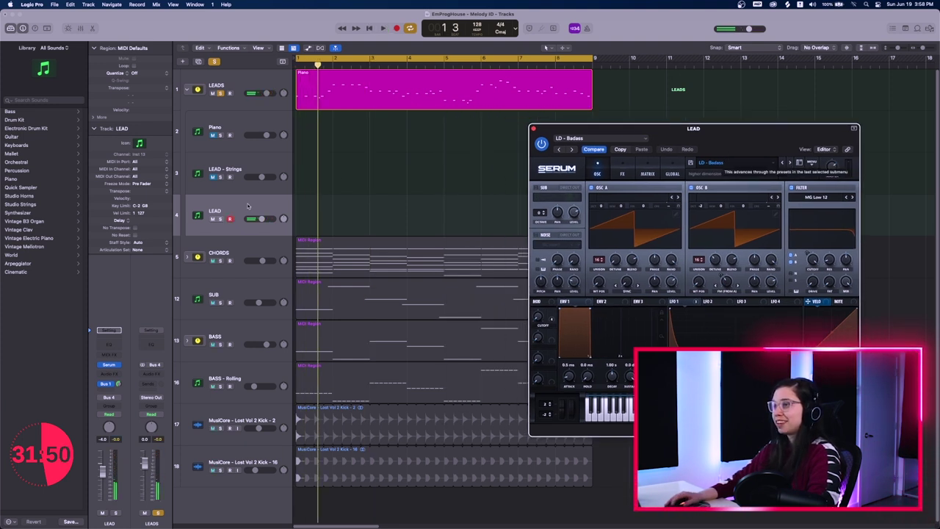
Step: Set the LEAD track's volume to -8.0 dB and audition the Serum lead presets from LD - Down through LD - Momentum
left_click(272, 220)
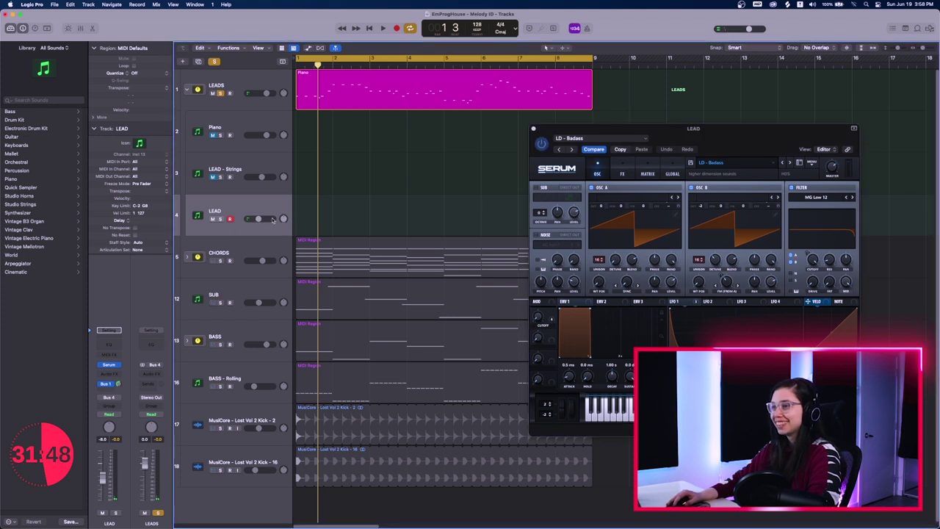
left_click(790, 162)
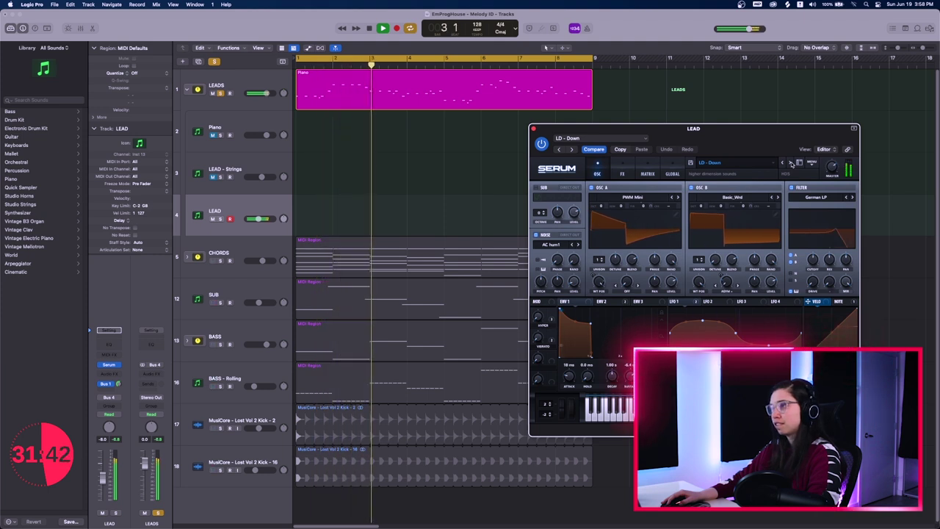
key("space")
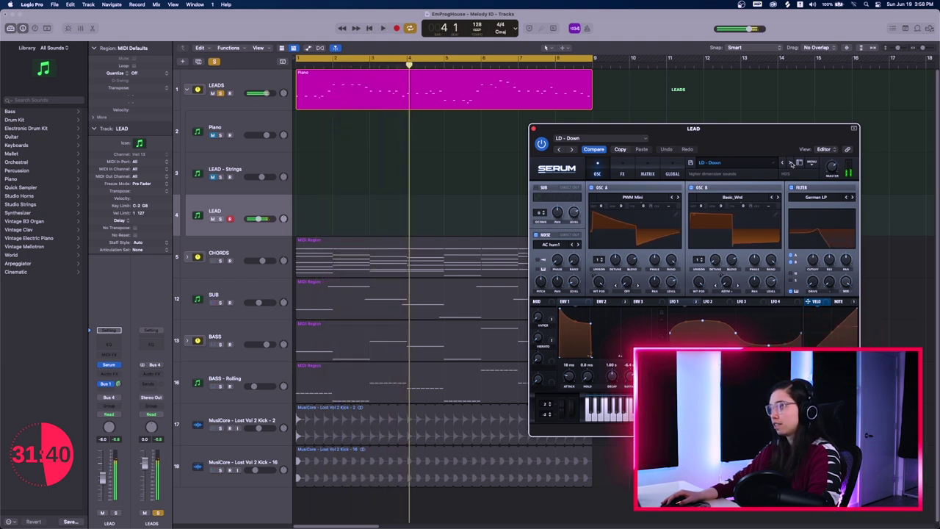
left_click(792, 163)
key("Return")
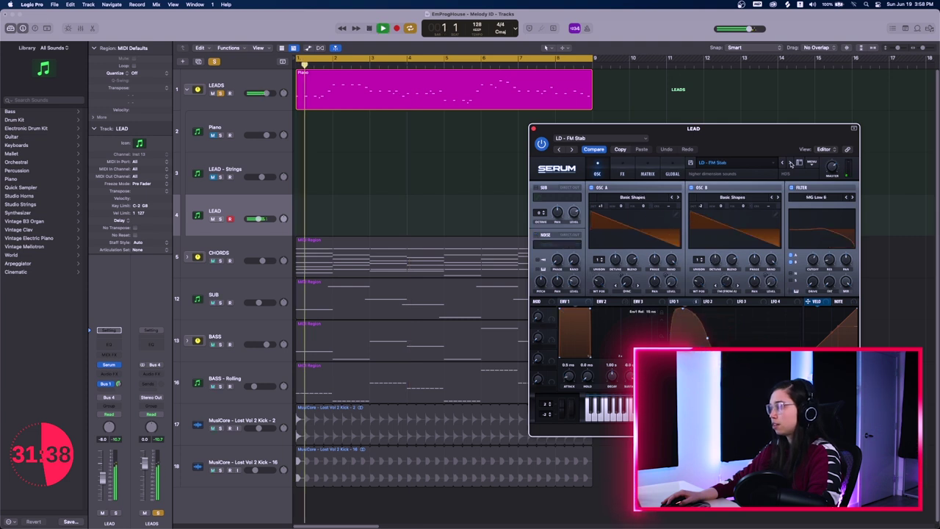
key("space")
left_click(792, 163)
left_click(791, 163)
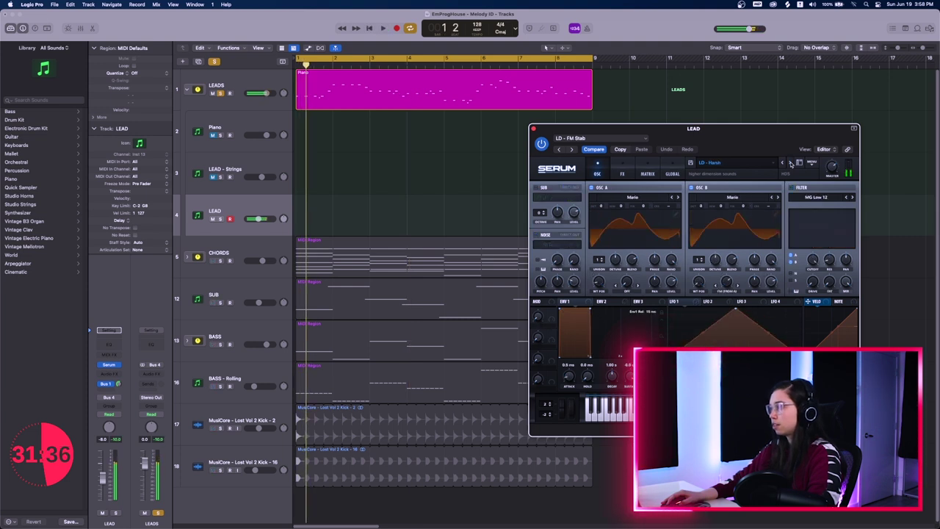
left_click(791, 163)
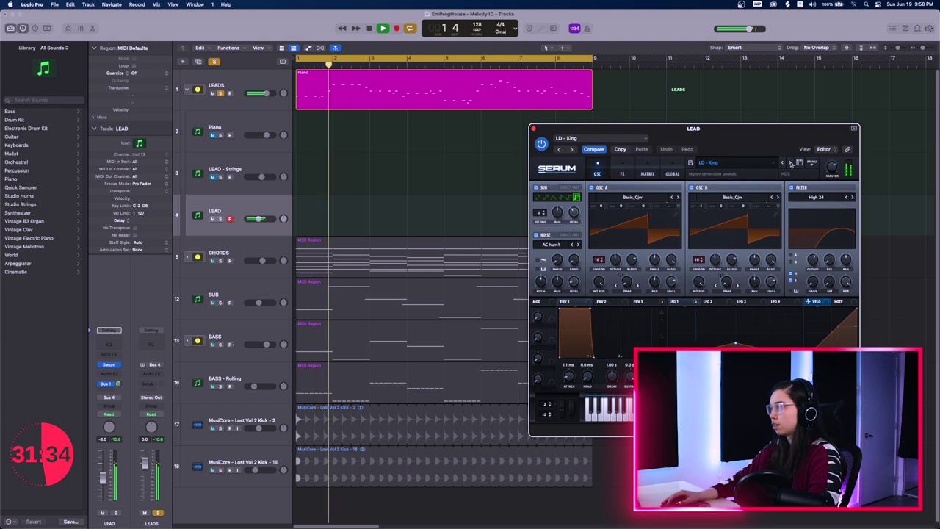
key("space")
left_click(791, 163)
key("space")
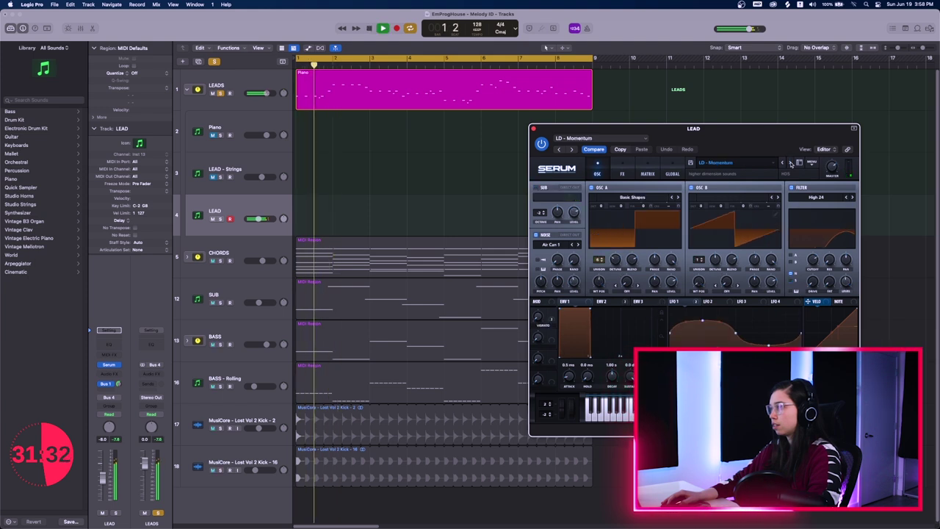
key("space")
Step: Slightly lengthen all notes in the Piano region on the LEADS stack and play them with LEAD - Strings unmuted
double_click(403, 108)
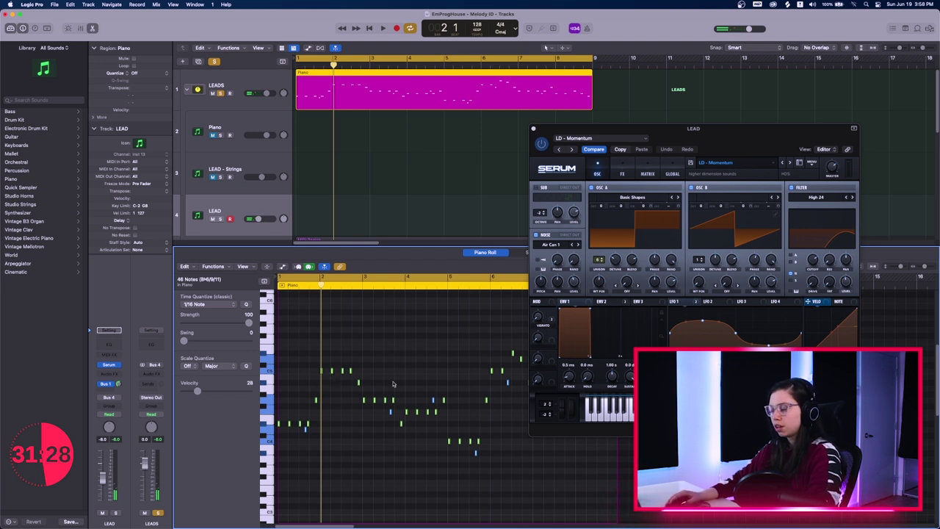
left_click(419, 337)
key("super+a")
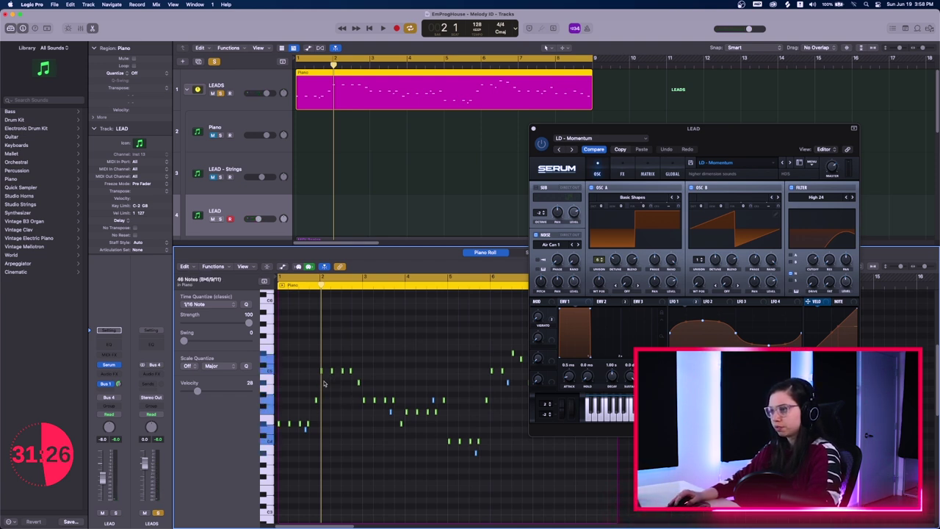
key("space")
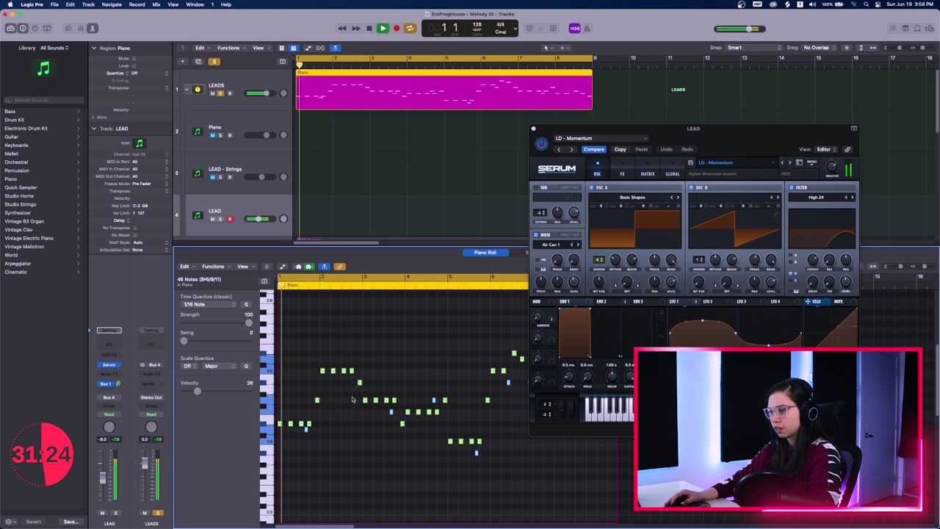
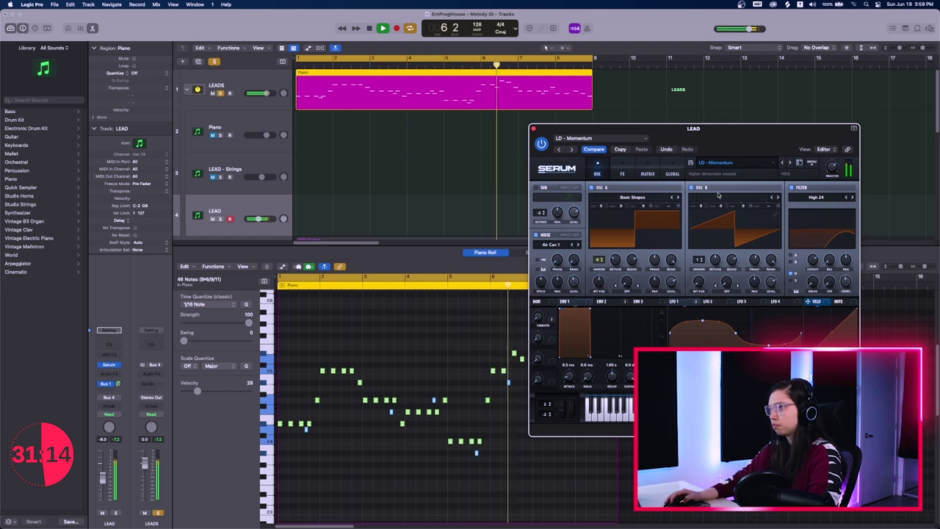
left_click(213, 177)
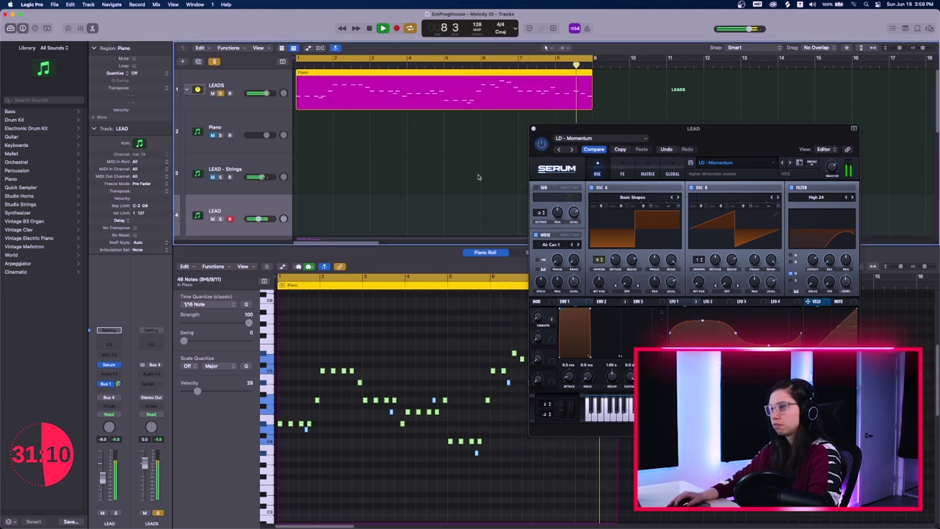
key("space")
Step: With LEAD - Strings muted, audition the Serum presets back from LD - King to LD - Badass, then return to LD - King
left_click_drag(732, 139, 745, 128)
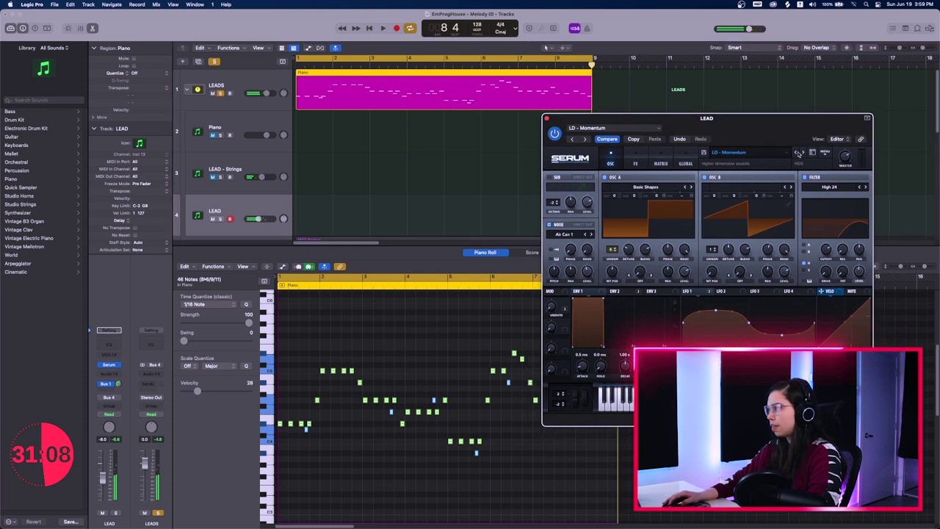
left_click(797, 153)
key("space")
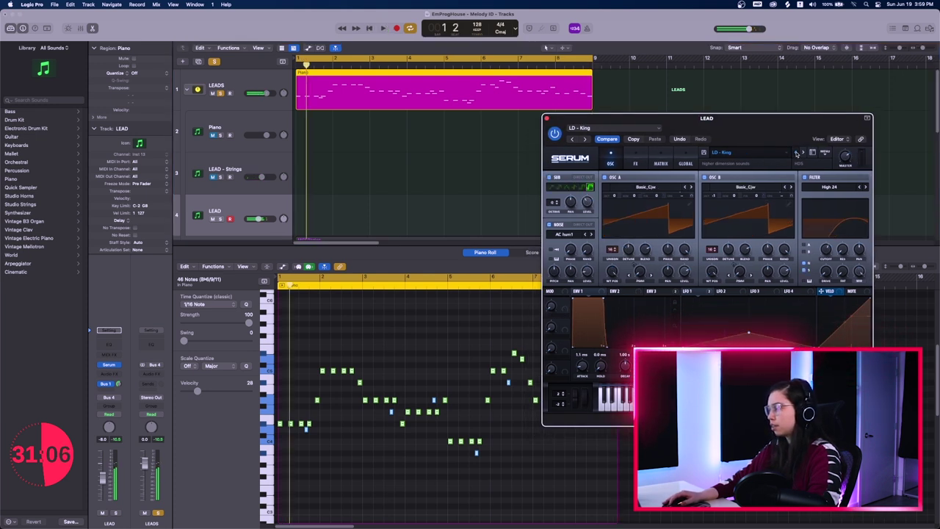
left_click(797, 152)
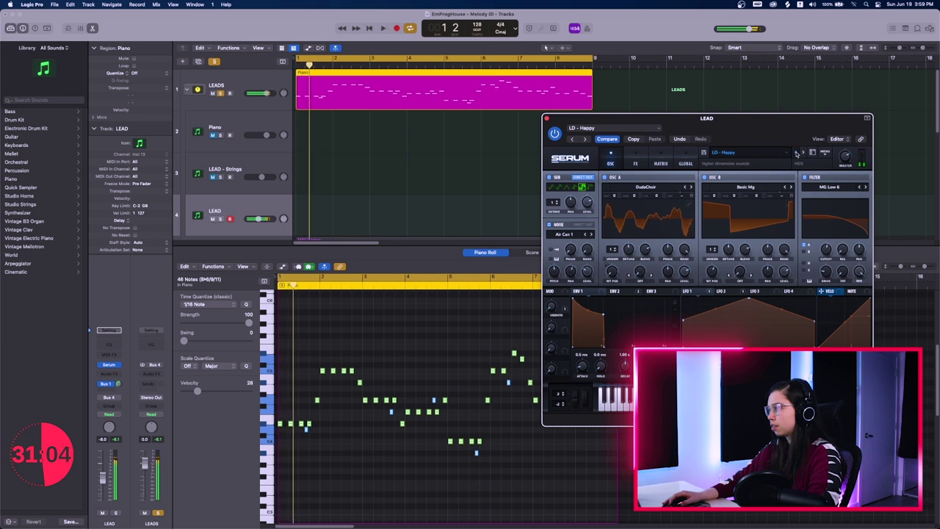
left_click(797, 153)
key("space")
left_click(797, 153)
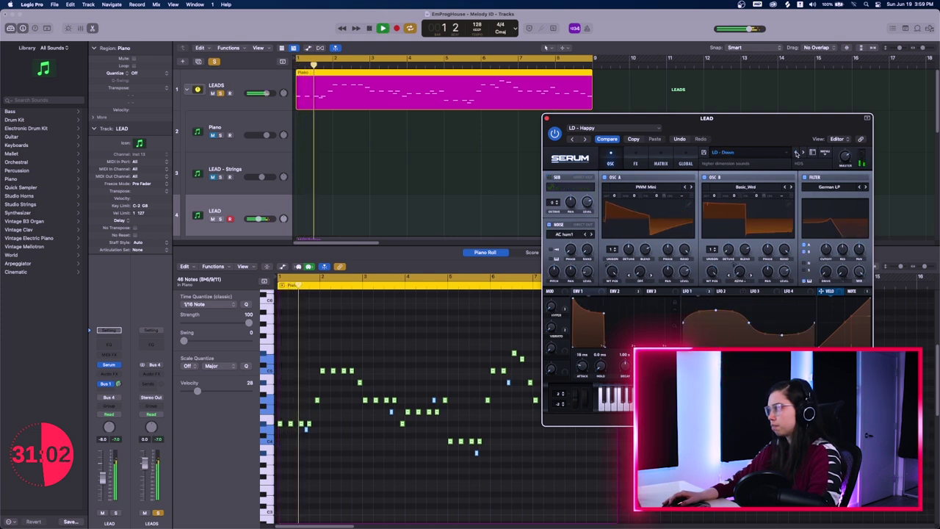
key("space")
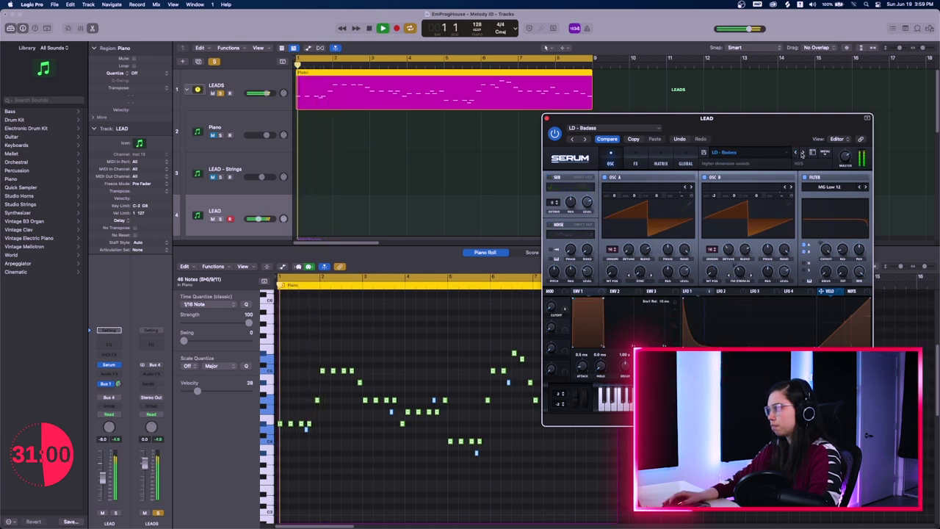
left_click(804, 153)
left_click(804, 153)
key("space")
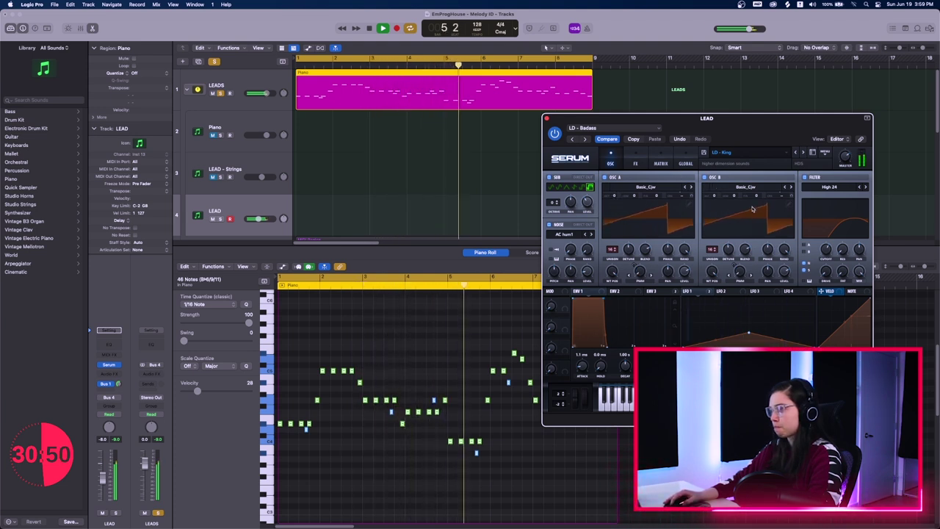
Step: Audition the Serum presets after LD - King, settle on LD - Super for the LEAD track, and close the plug-in
left_click_drag(786, 129, 807, 130)
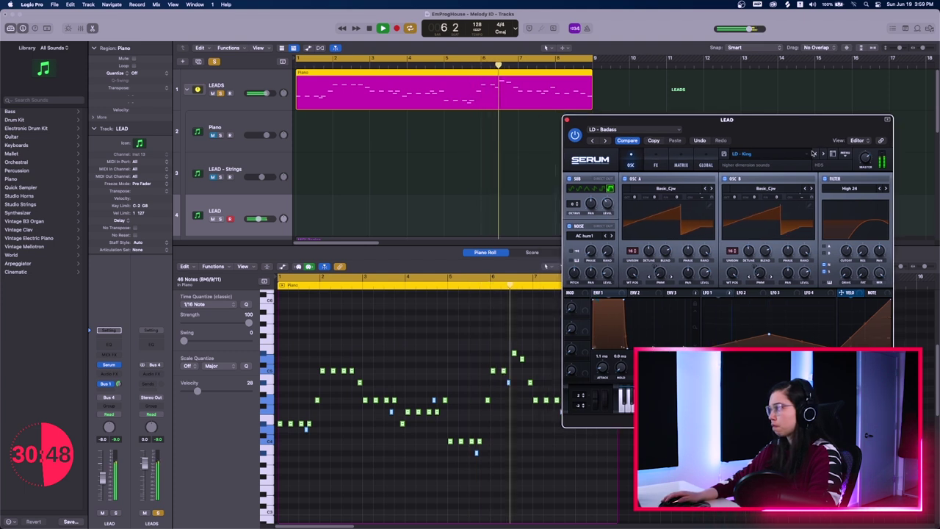
left_click(823, 155)
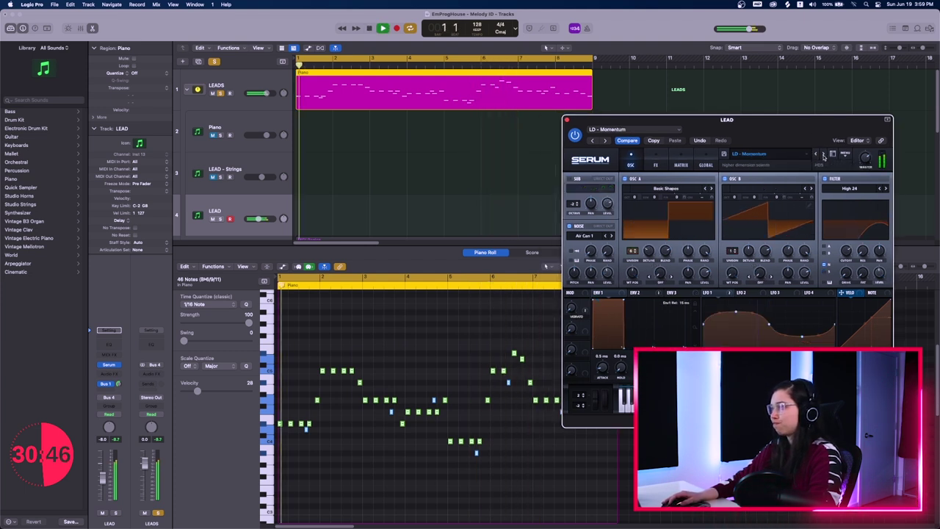
left_click(823, 155)
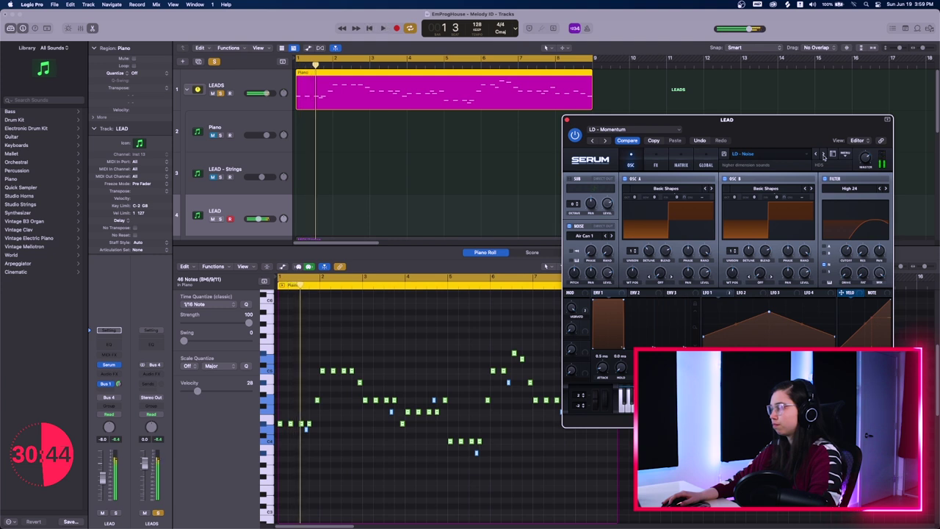
left_click(823, 155)
left_click(824, 155)
key("space")
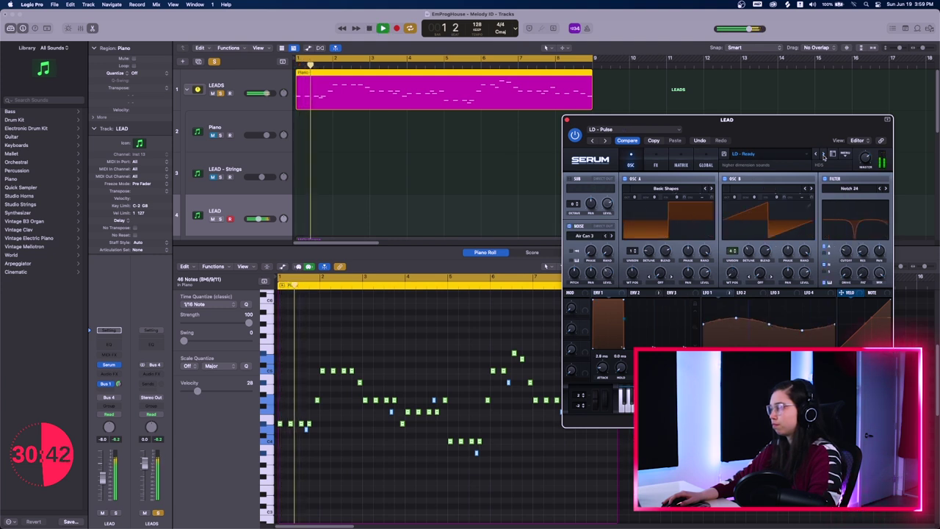
left_click(824, 155)
key("space")
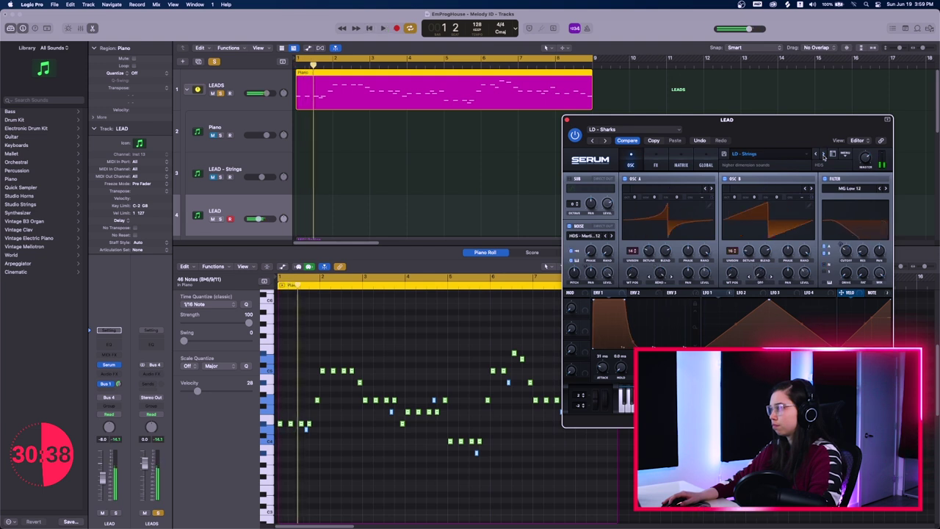
left_click(824, 155)
key("space")
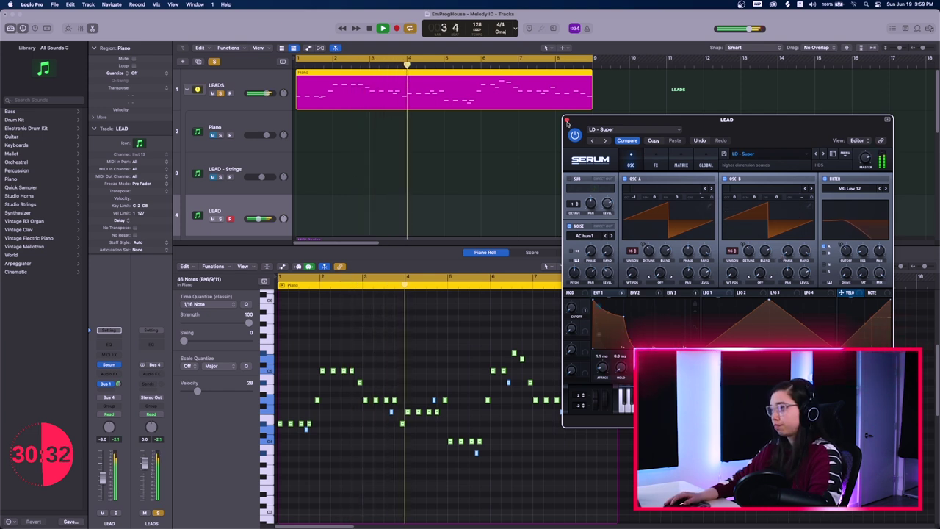
key("space")
left_click(566, 120)
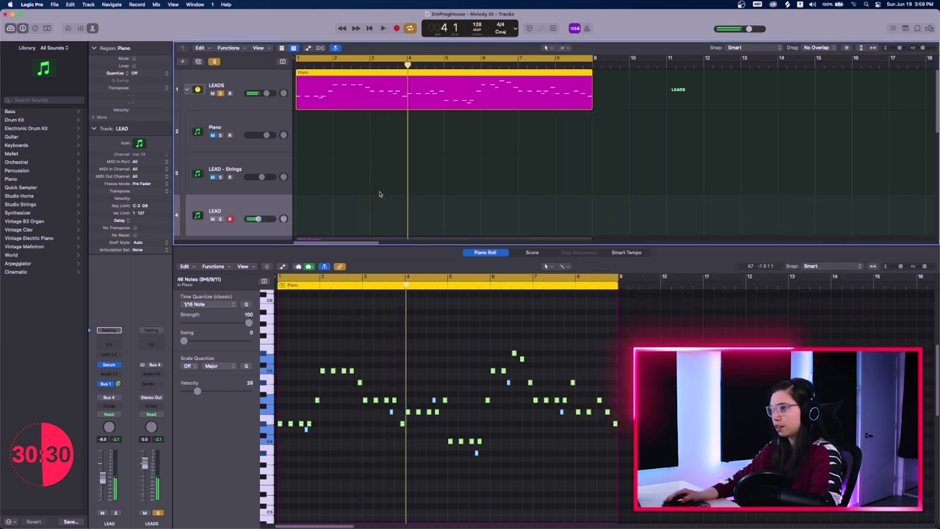
Step: Order the LEADS stack as LEAD, LEAD - Strings, Piano, and balance the unmuted LEAD - Strings at -12.4 dB against a lowered LEAD
left_click_drag(247, 201, 232, 175)
key("space")
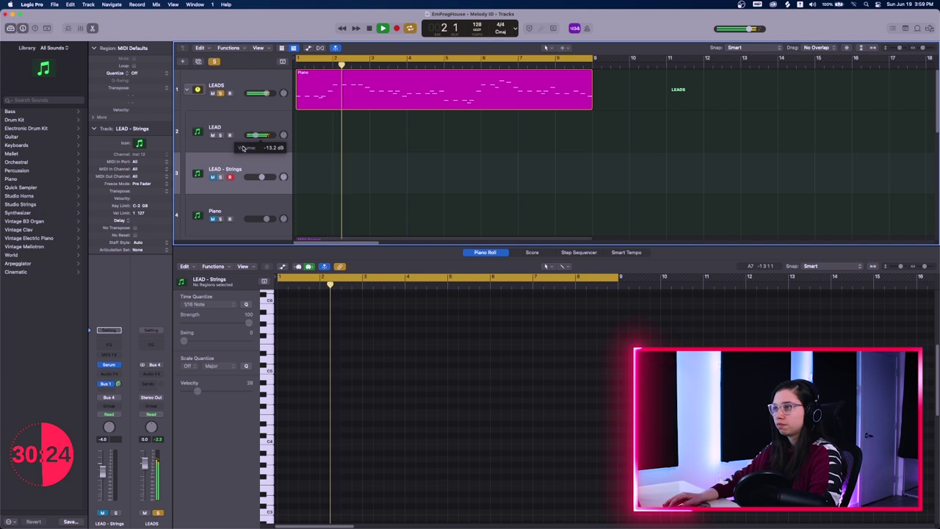
left_click_drag(261, 177, 253, 177)
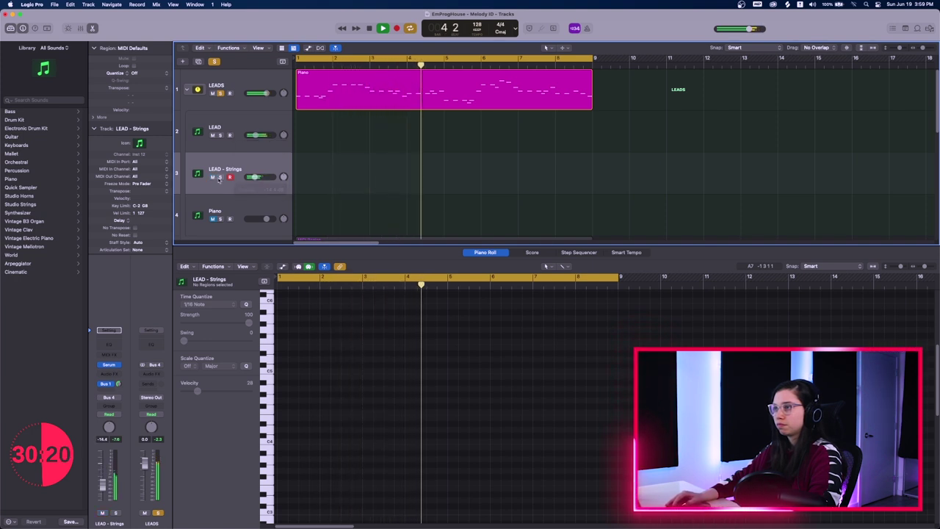
left_click_drag(254, 177, 256, 177)
left_click_drag(255, 135, 257, 135)
Step: Unmute the Piano track, lower its volume slightly, and unsolo the LEADS stack
key("super+Up")
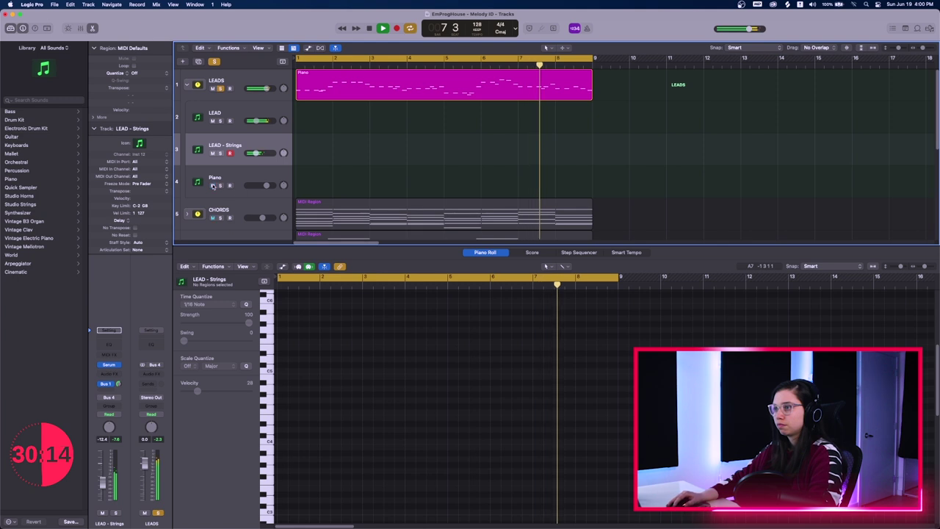
left_click_drag(266, 185, 261, 185)
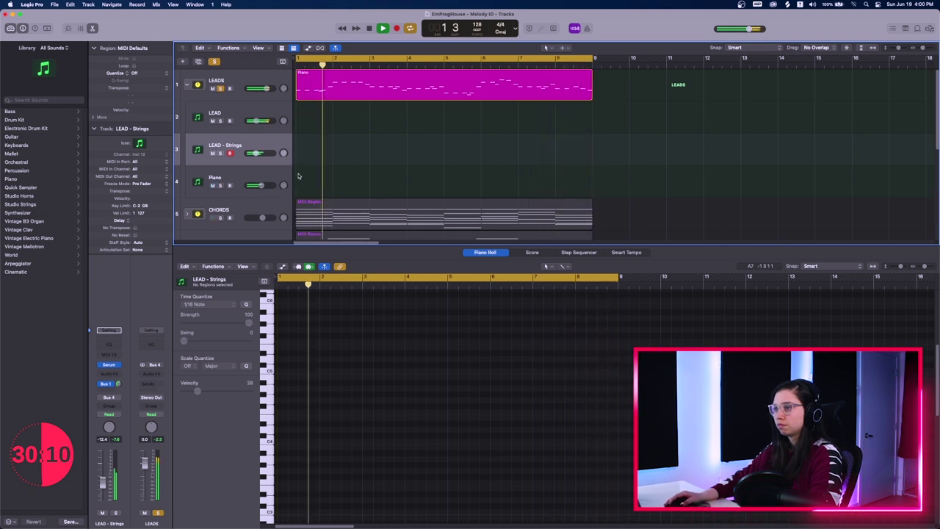
left_click(221, 89)
Step: Hide the Piano Roll and fit all track rows at a readable height while listening to the full mix
scroll(363, 153, "down", 5)
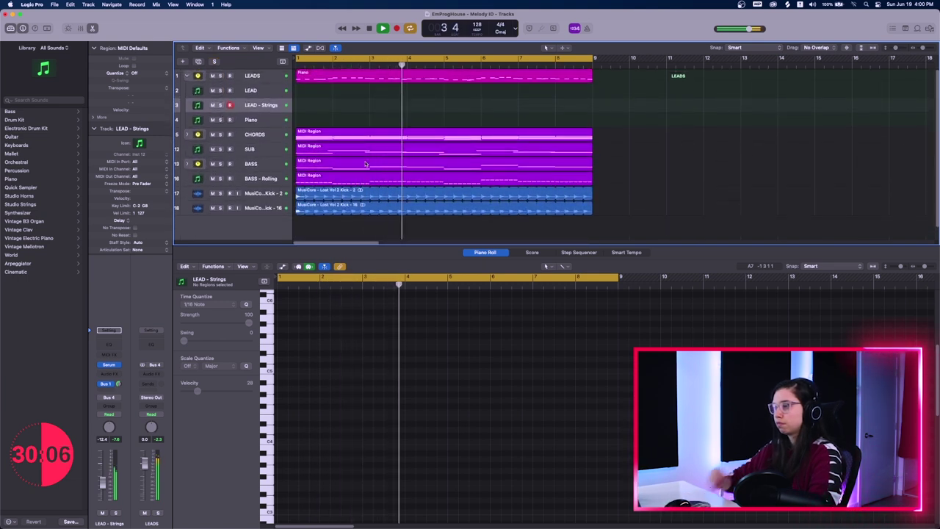
key("e")
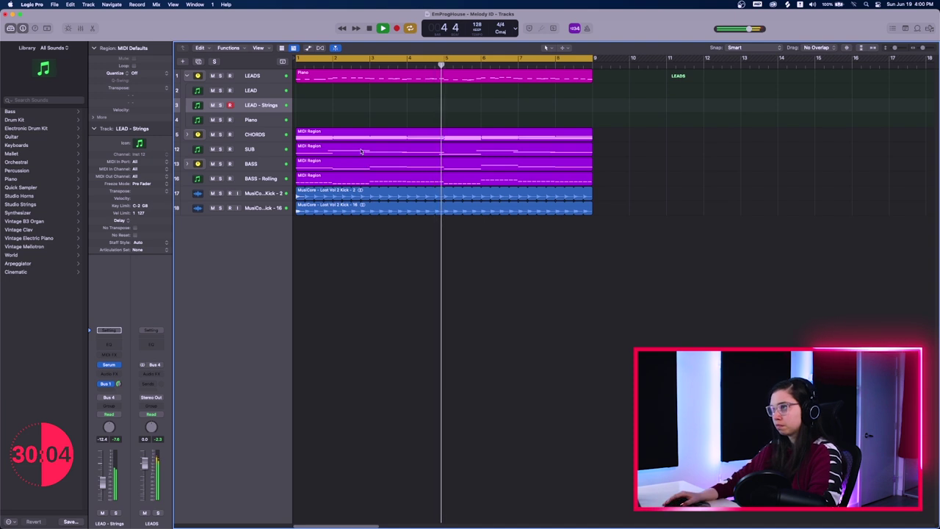
key("super+Down")
key("super+Down")
key("super+Down")
key("super+Down")
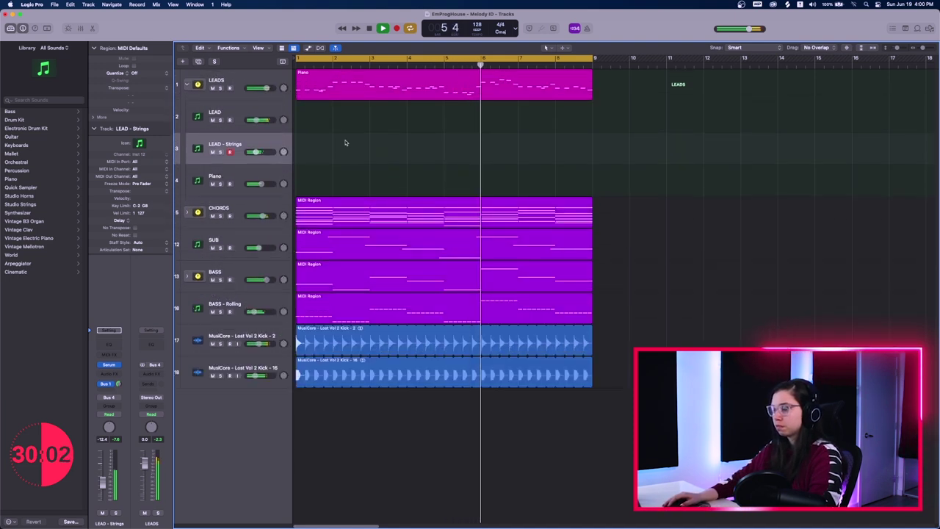
key("super+Down")
key("space")
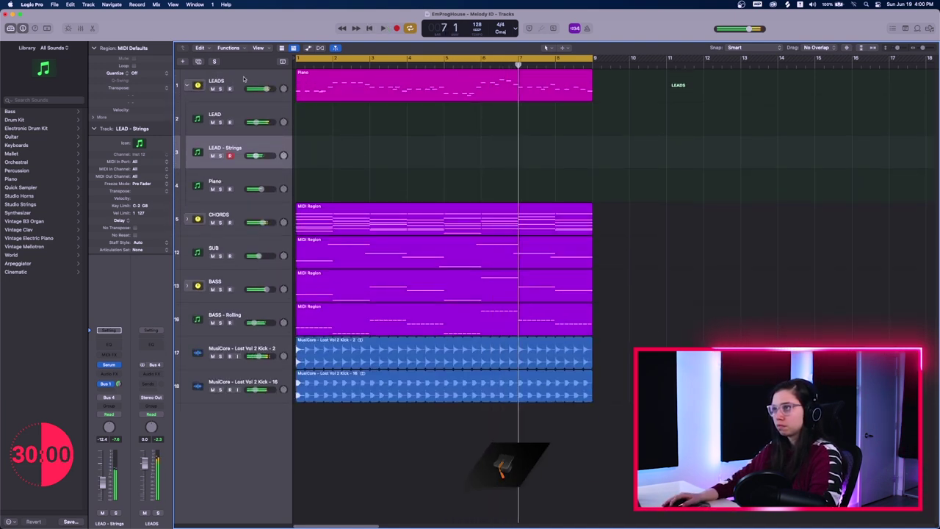
Step: Insert ShaperBox 2 on the LEADS stack, apply the Sidechain 3 volume curve, and close the plug-in during playback
left_click(245, 79)
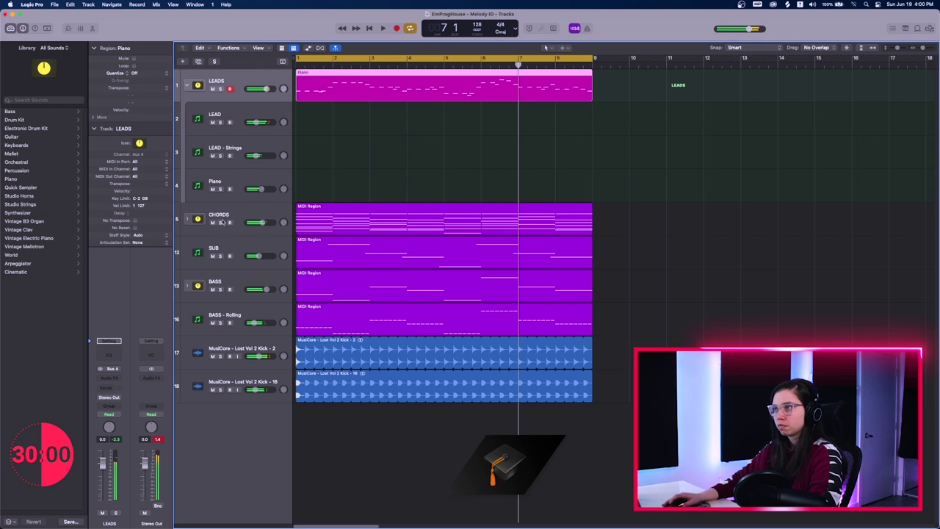
left_click(117, 378)
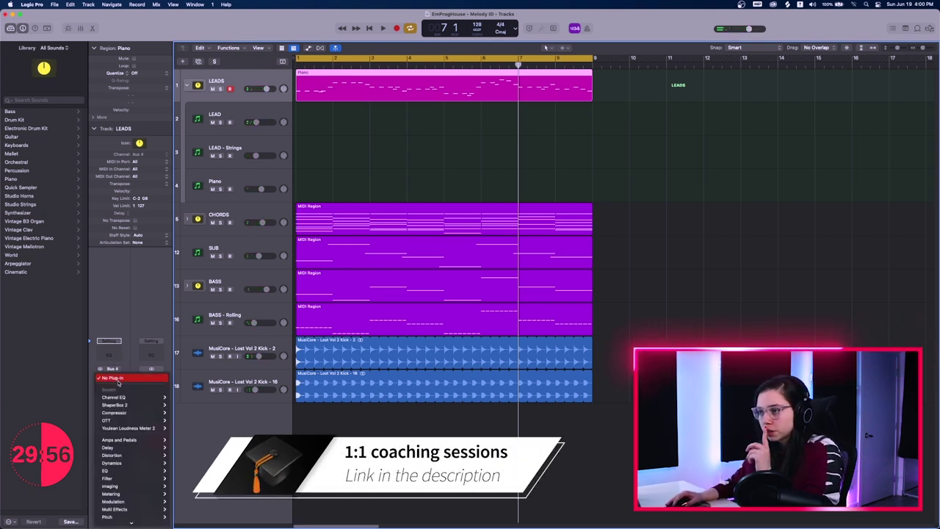
left_click(180, 405)
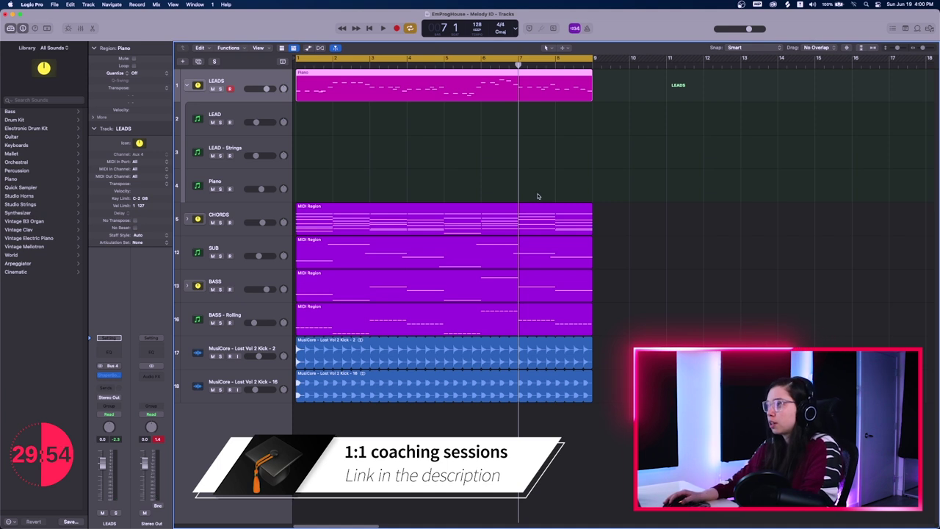
left_click(461, 217)
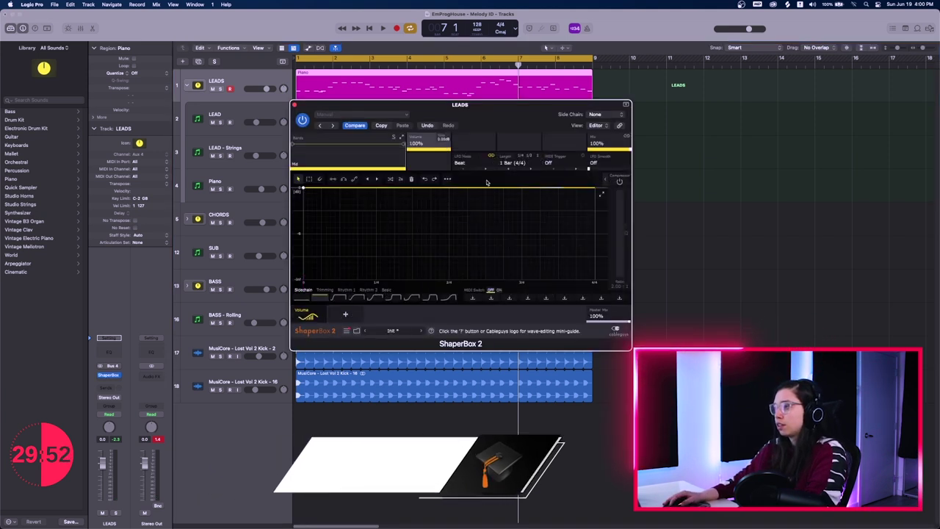
left_click(373, 298)
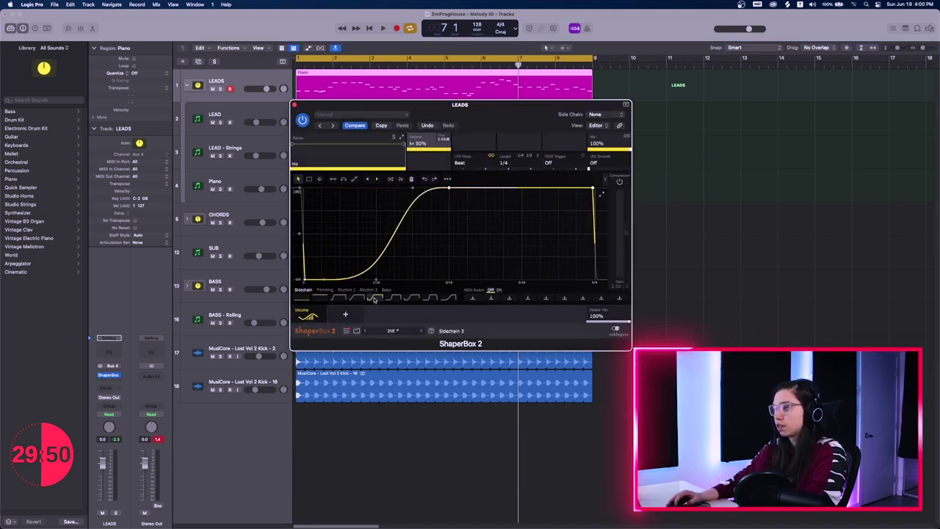
key("space")
left_click_drag(493, 112, 522, 128)
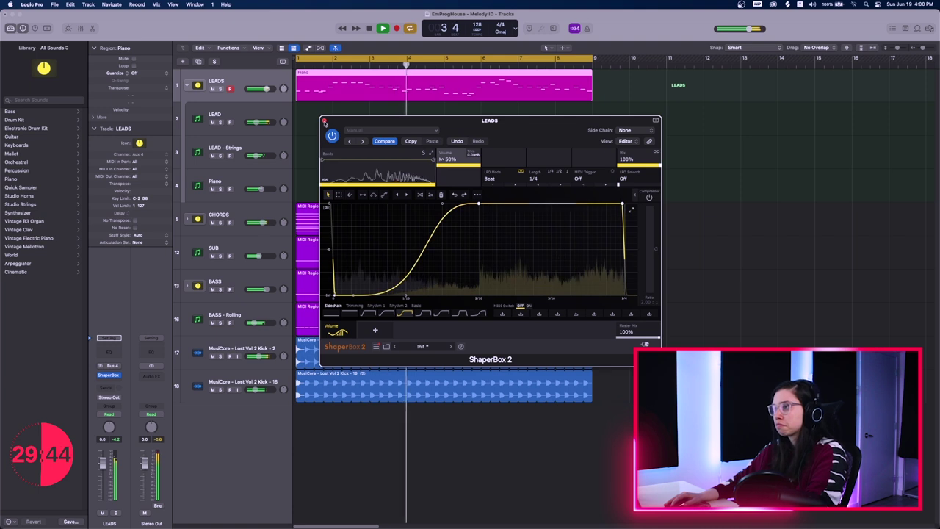
left_click(324, 120)
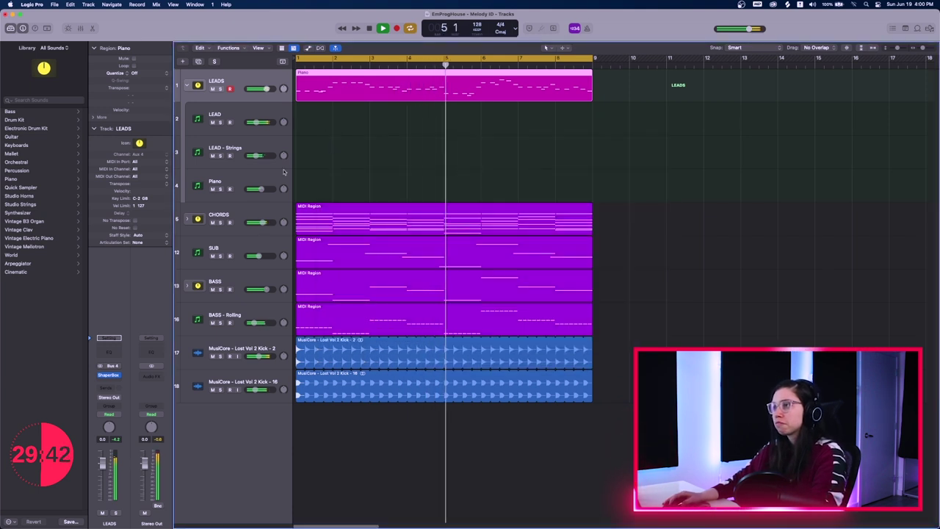
Step: Duplicate the LEAD track, solo the LEADS stack, and mute the other lead layers to hear the copy alone
left_click(257, 177)
key("space")
left_click(241, 150)
left_click(237, 118)
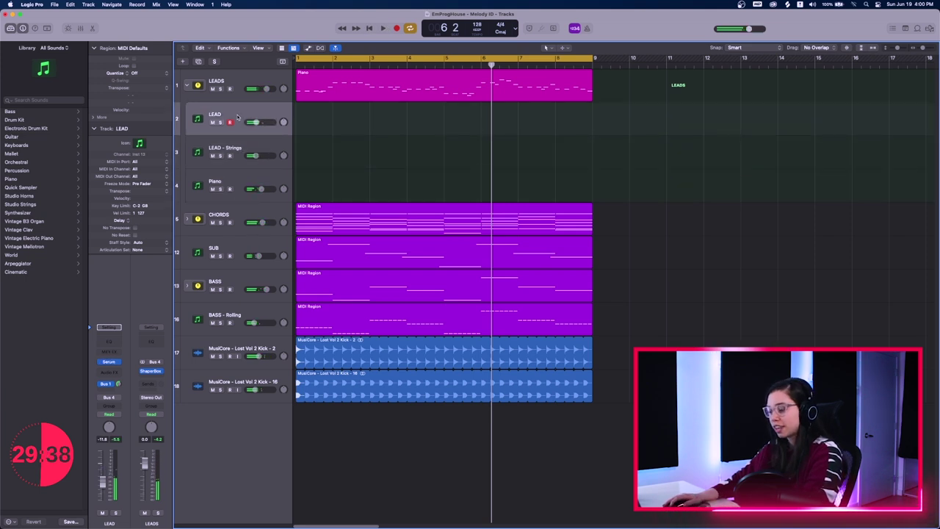
key("super+d")
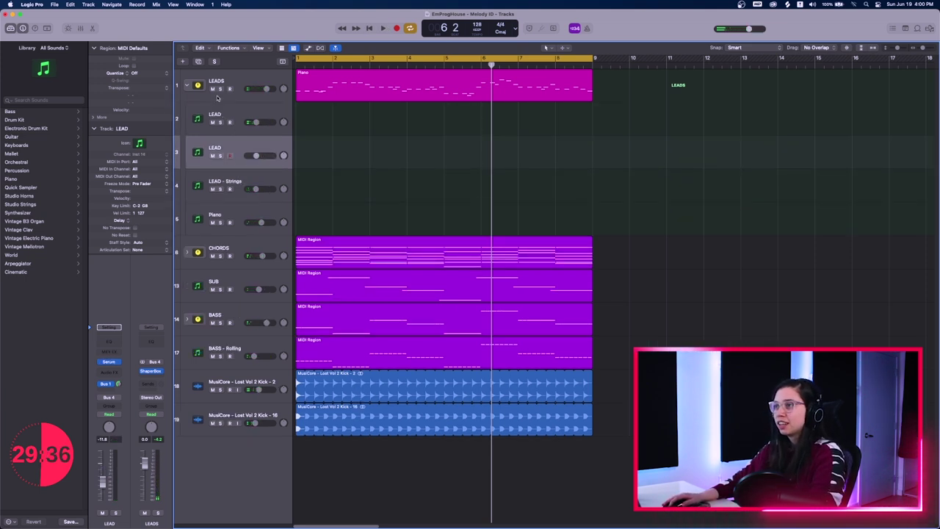
left_click(220, 88)
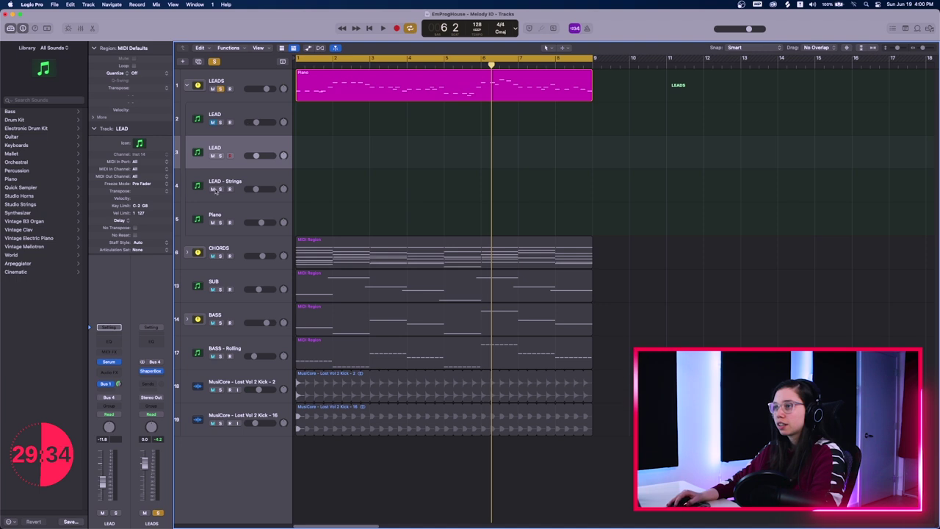
left_click(229, 155)
key("Return")
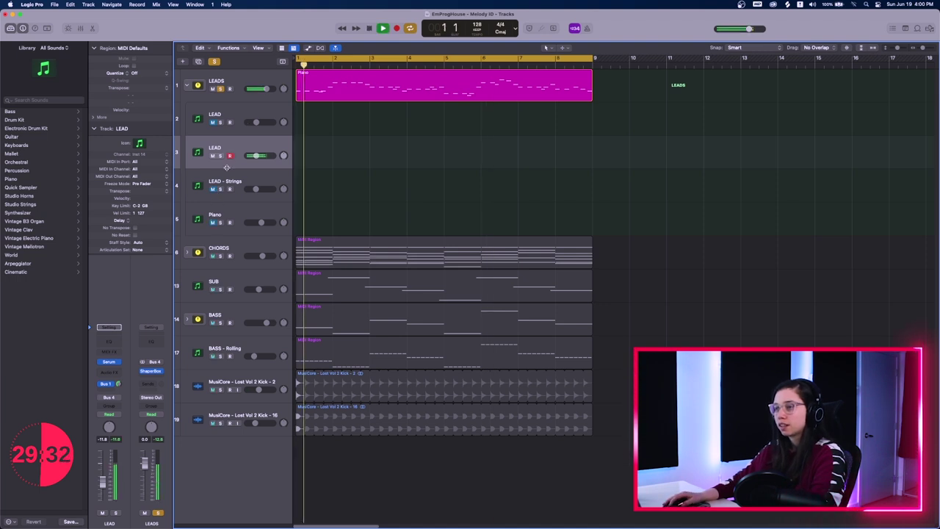
key("space")
Step: Audition LEAD - Cool and LEAD - Dynamite from the Progressive House Toolkit in the duplicate LEAD's Serum, and unmute the other lead layers
left_click(111, 362)
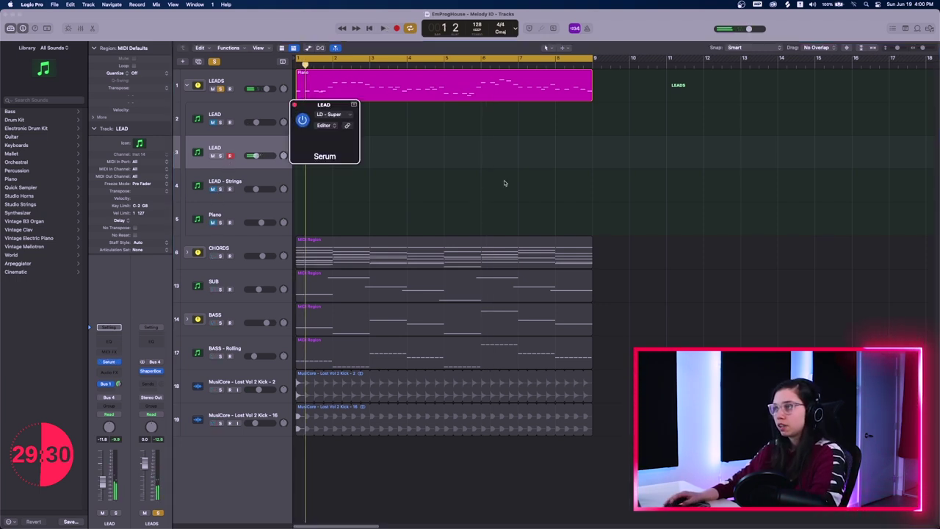
left_click(530, 139)
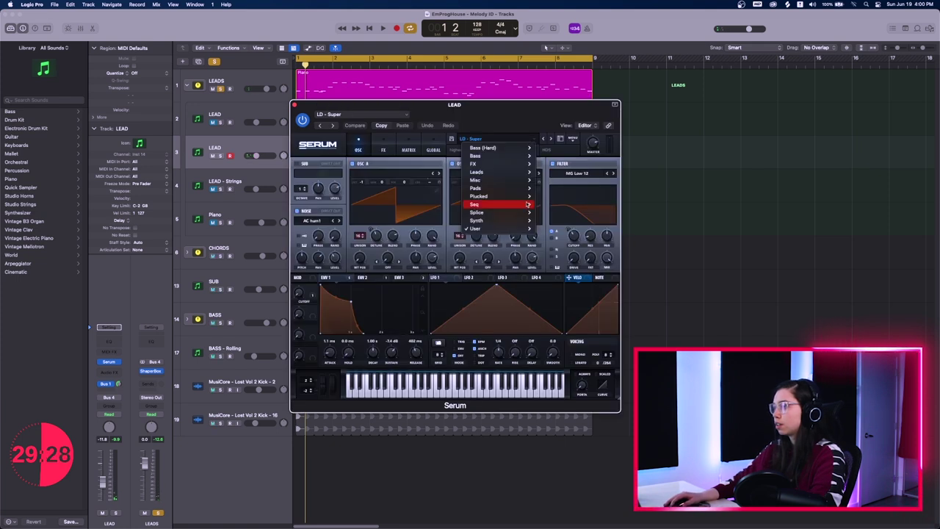
mouse_move(514, 228)
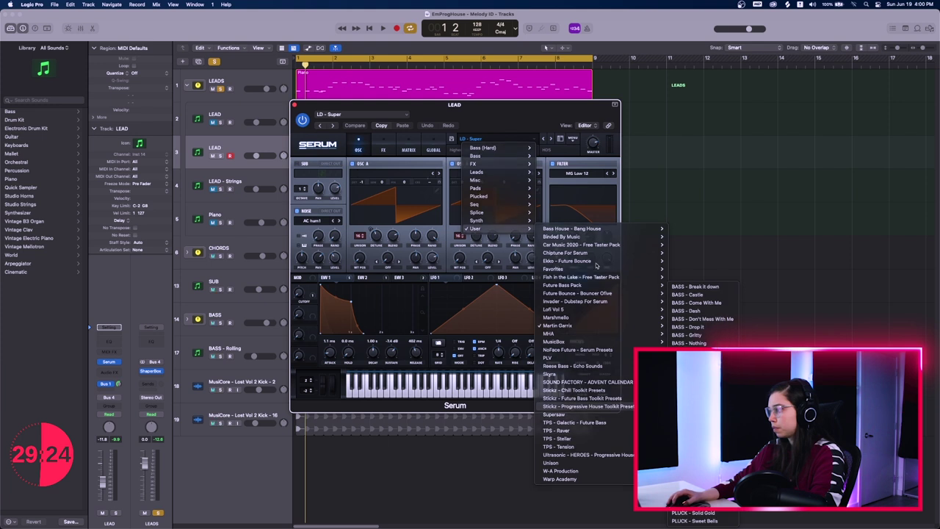
left_click(689, 392)
left_click_drag(489, 118, 729, 162)
key("space")
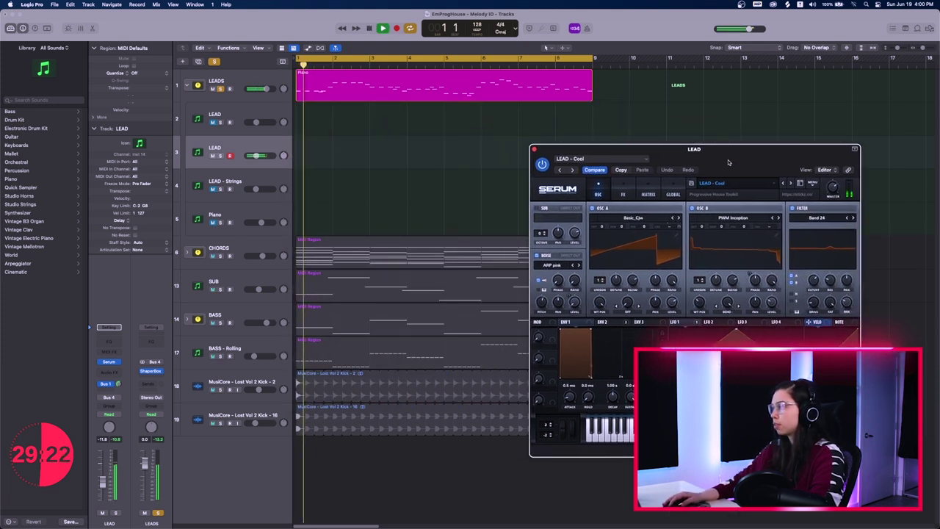
left_click(791, 183)
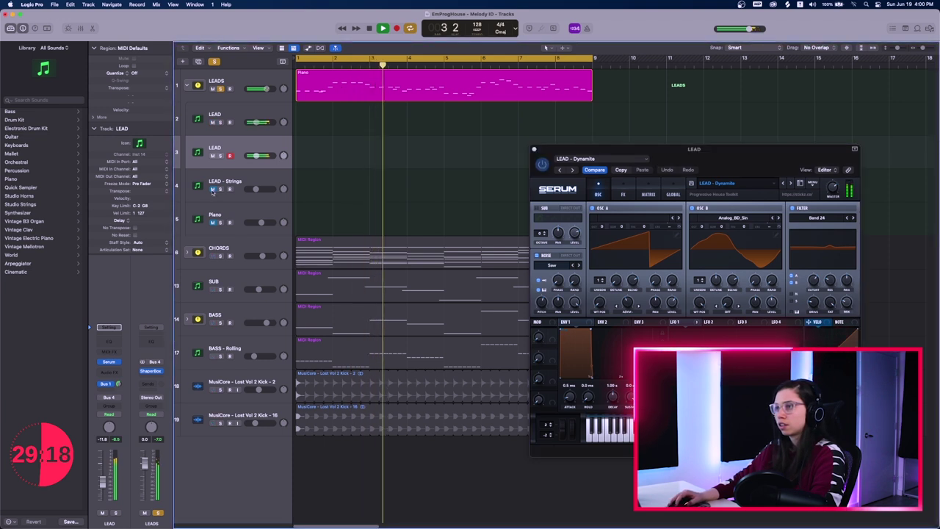
left_click_drag(720, 160, 703, 157)
key("space")
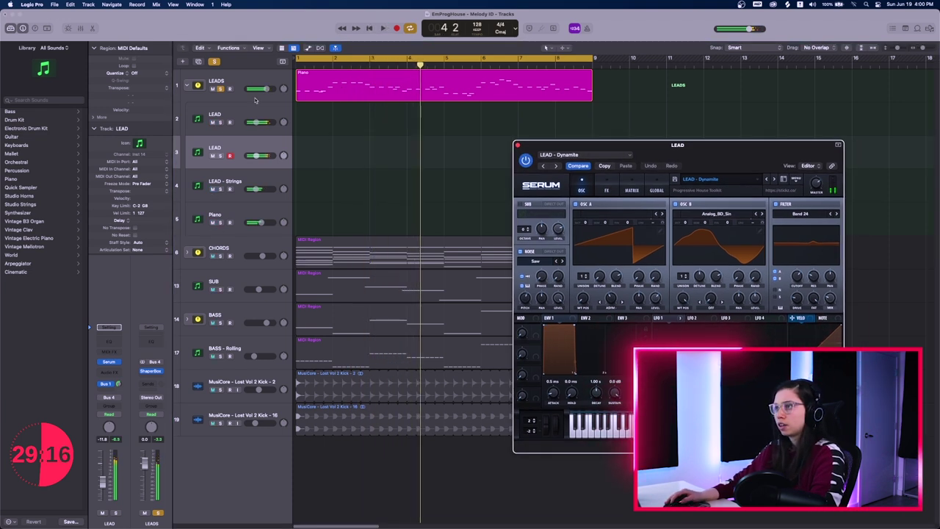
Step: Lower the LEADS stack to -4.0 dB and raise the duplicate LEAD to -7.8 dB while playing the layers together
left_click(262, 89)
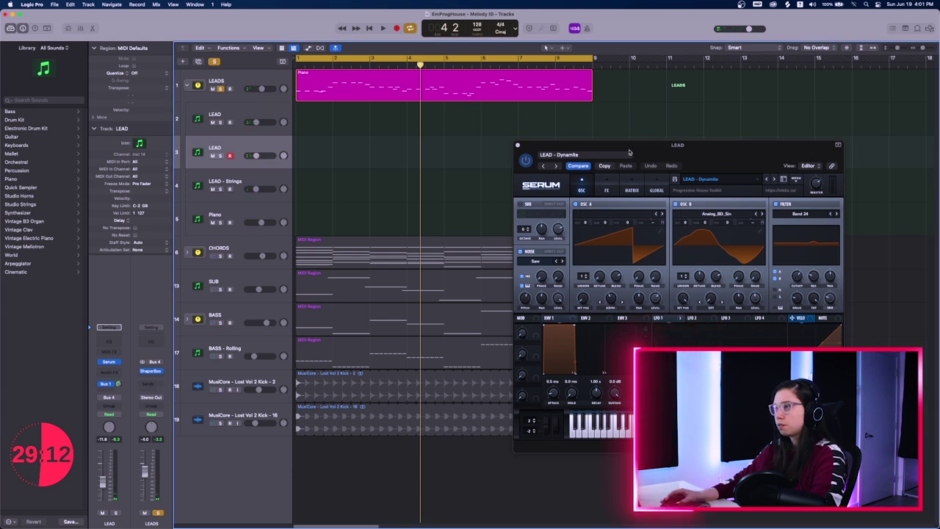
left_click_drag(615, 146, 617, 140)
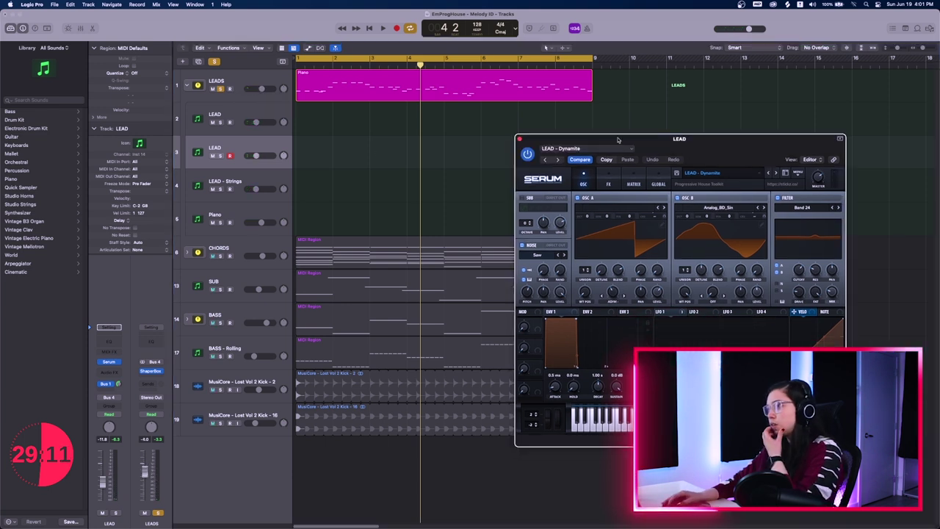
left_click(259, 156)
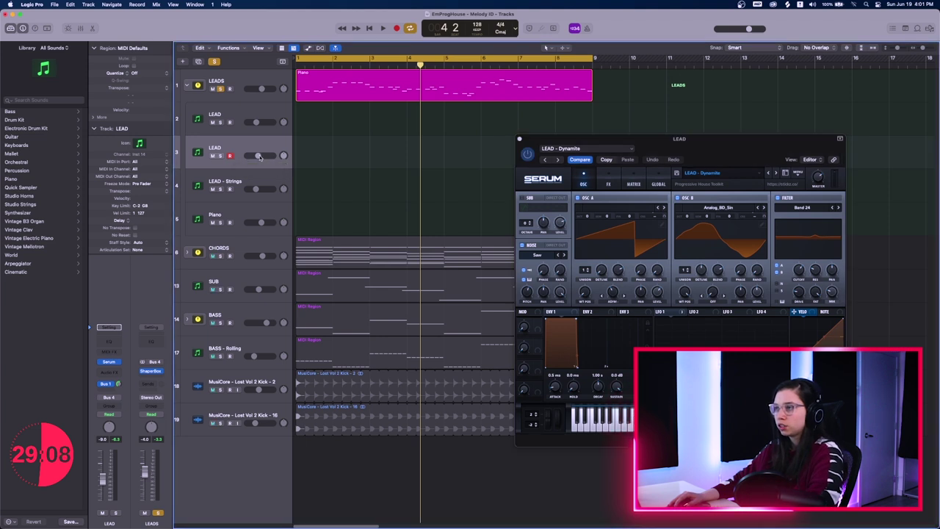
key("space")
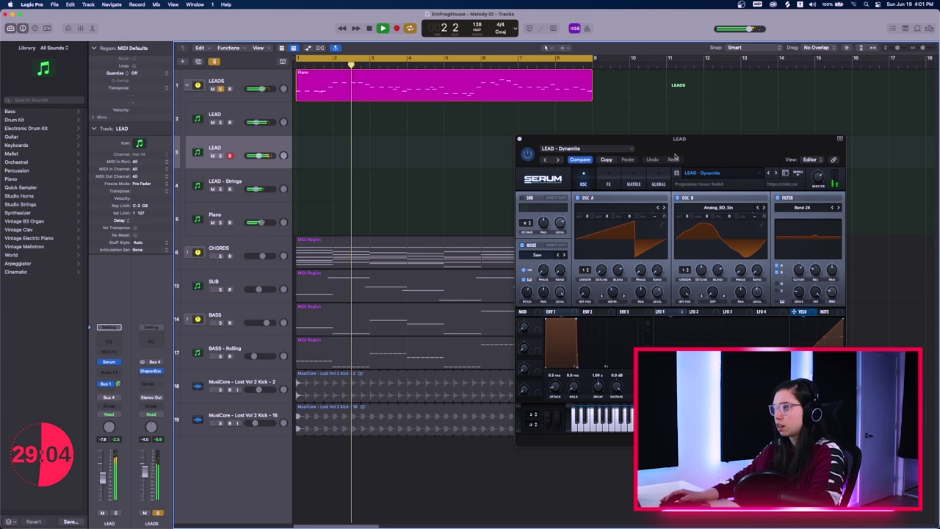
Step: Change the duplicate LEAD's Serum preset to LEAD - Heroes, set its volume to -9.0 dB, and close the plug-in
left_click(777, 182)
left_click(776, 174)
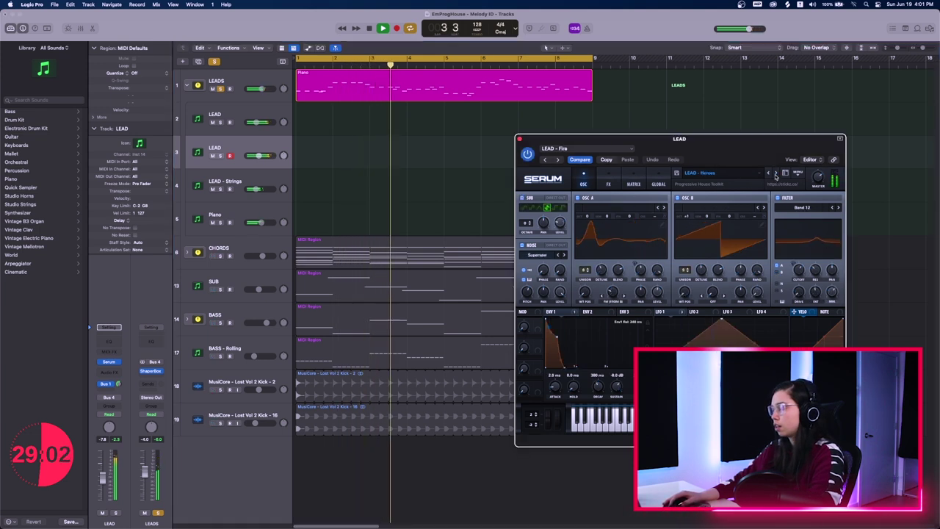
left_click(213, 156)
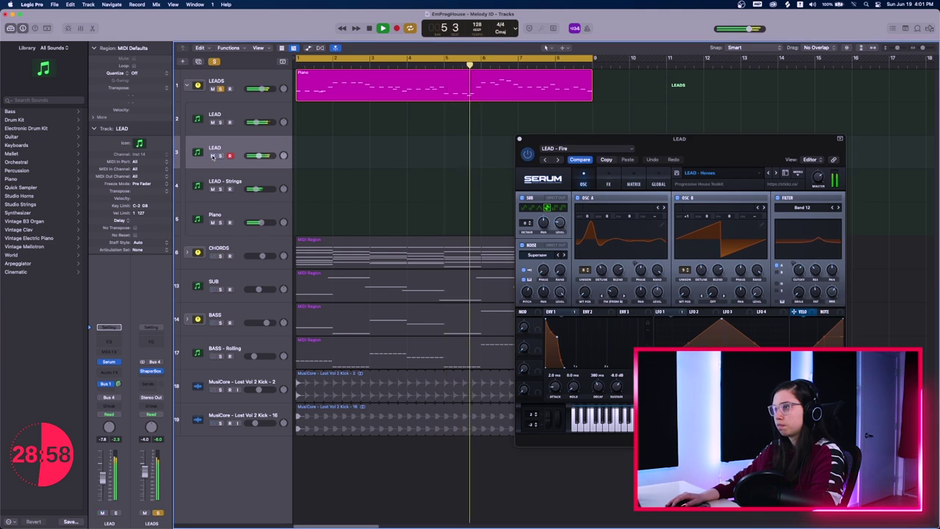
mouse_move(256, 160)
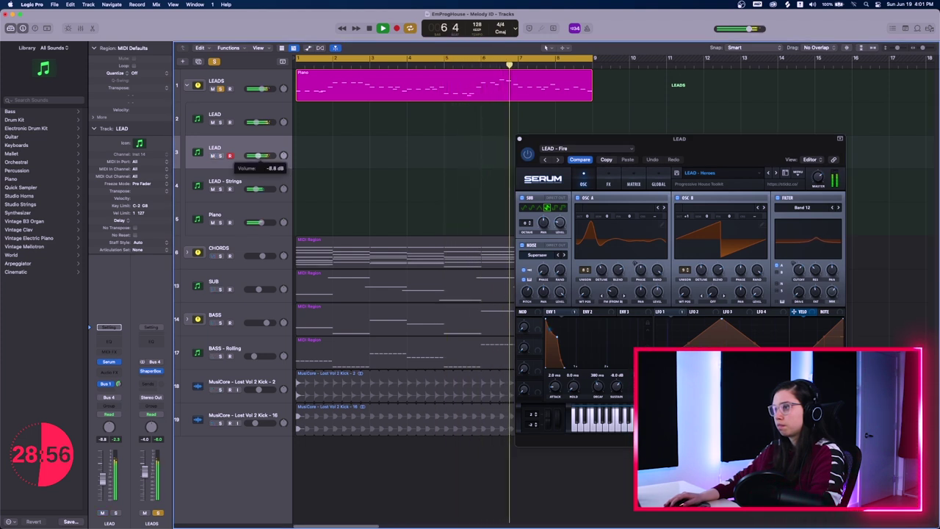
left_click(520, 139)
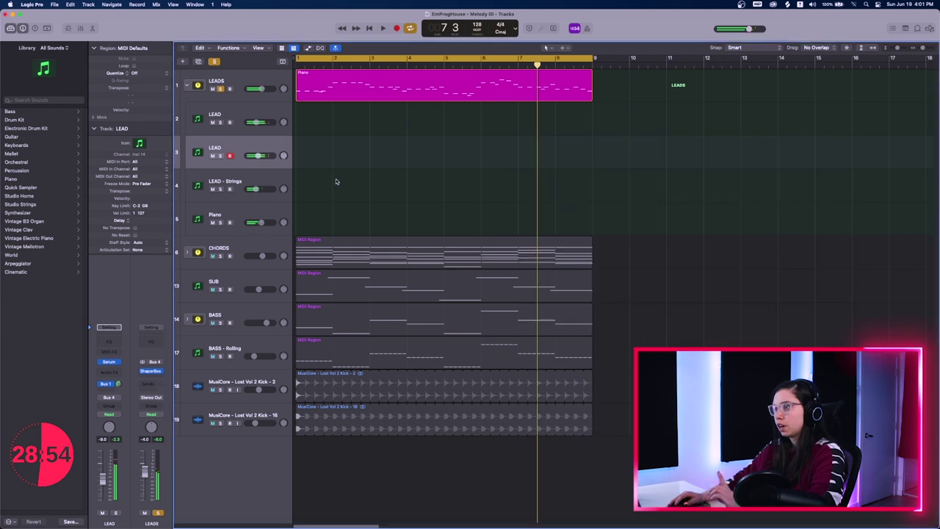
Step: Duplicate LEAD - Strings as LEAD - Pluck, mute the other layers, and load the Martin Garrix preset LEAD - Hold On in its Serum
left_click(239, 178)
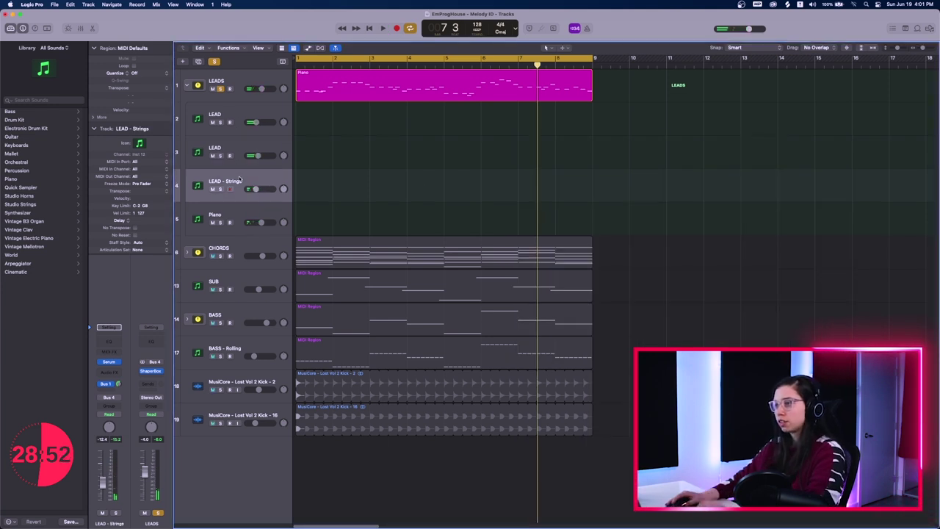
key("super+d")
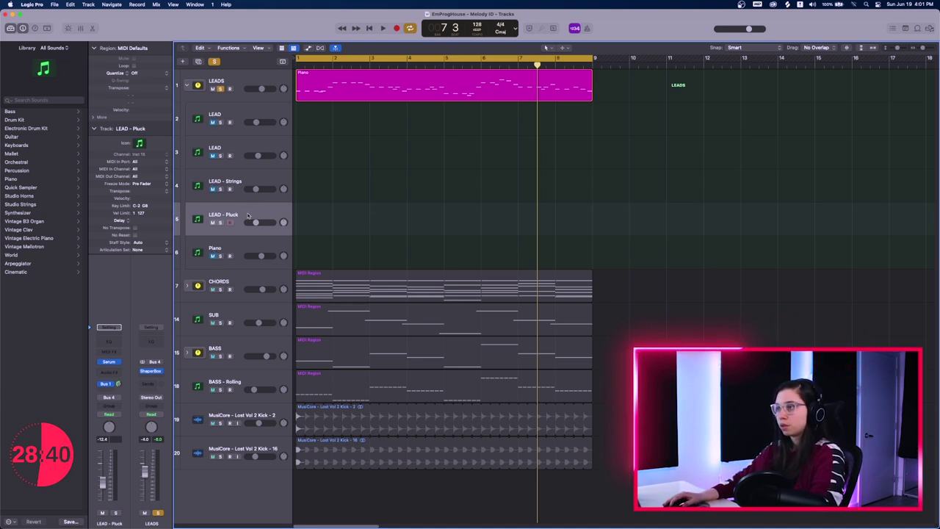
left_click(110, 362)
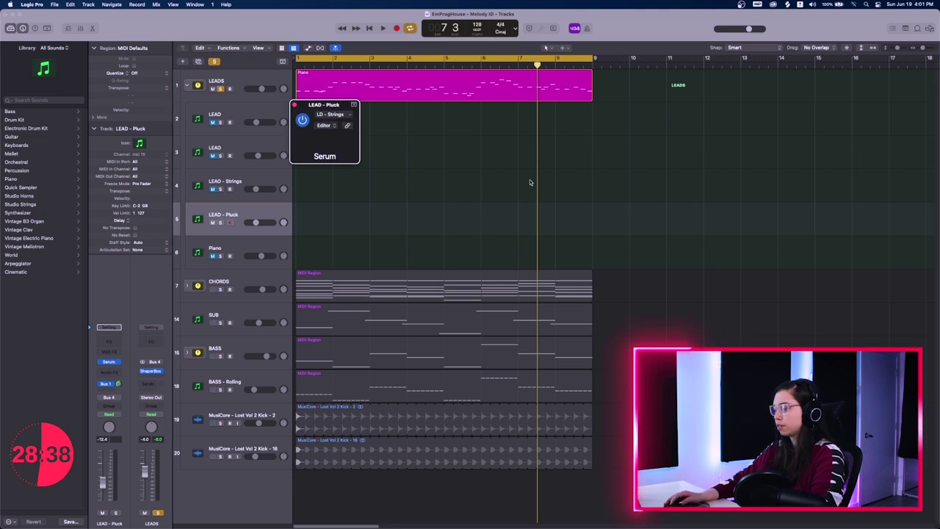
left_click_drag(531, 121, 734, 140)
left_click(689, 161)
mouse_move(681, 250)
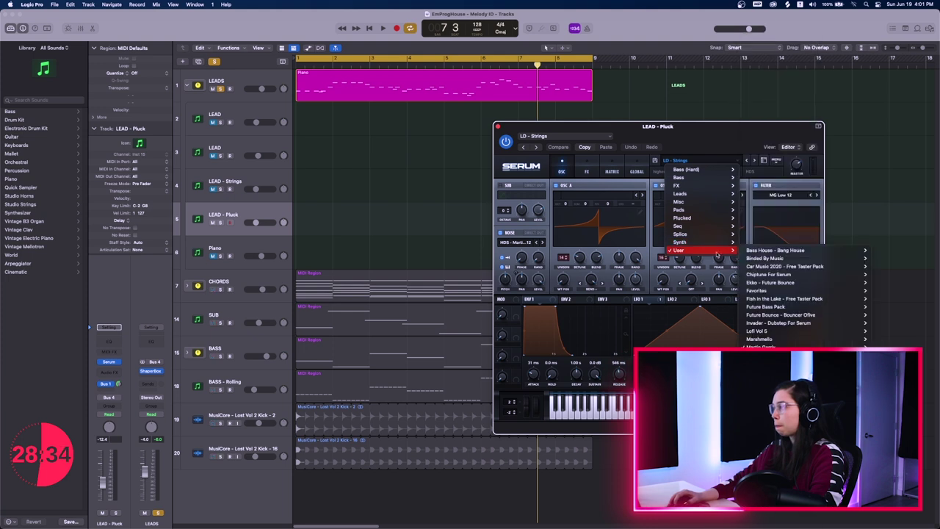
mouse_move(764, 346)
scroll(905, 176, "down", 5)
left_click(902, 321)
left_click_drag(683, 140, 718, 138)
key("space")
left_click(789, 159)
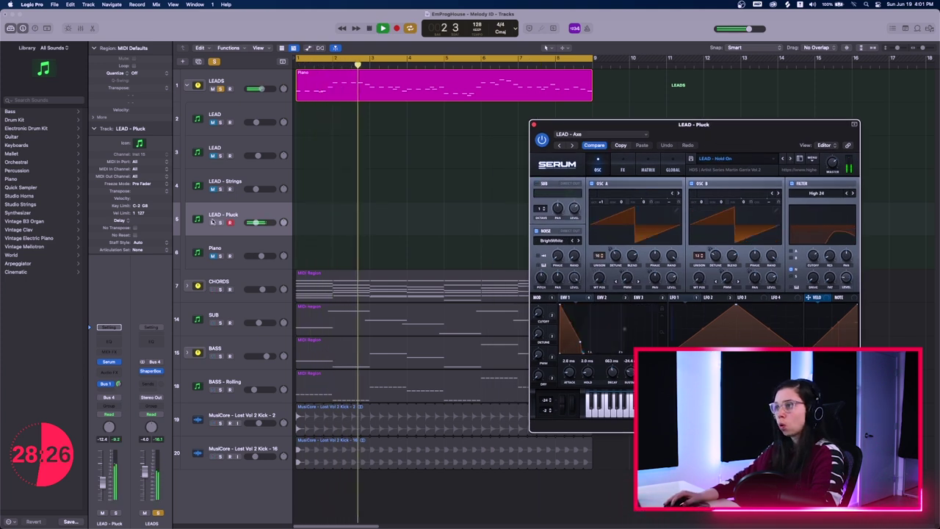
Step: Unmute the other lead layers and Piano, compare the stack with and without LEAD - Pluck, and close Serum
left_click_drag(213, 189, 213, 122)
left_click(213, 256)
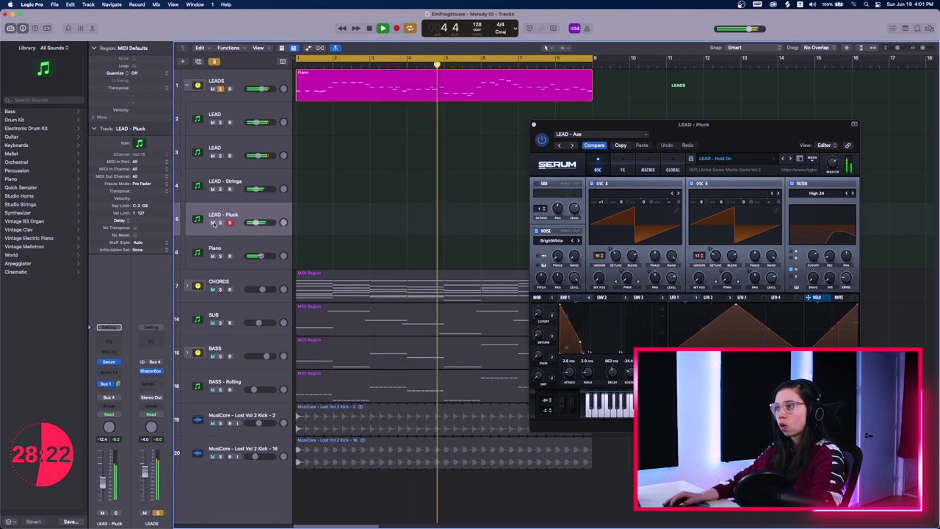
left_click(213, 224)
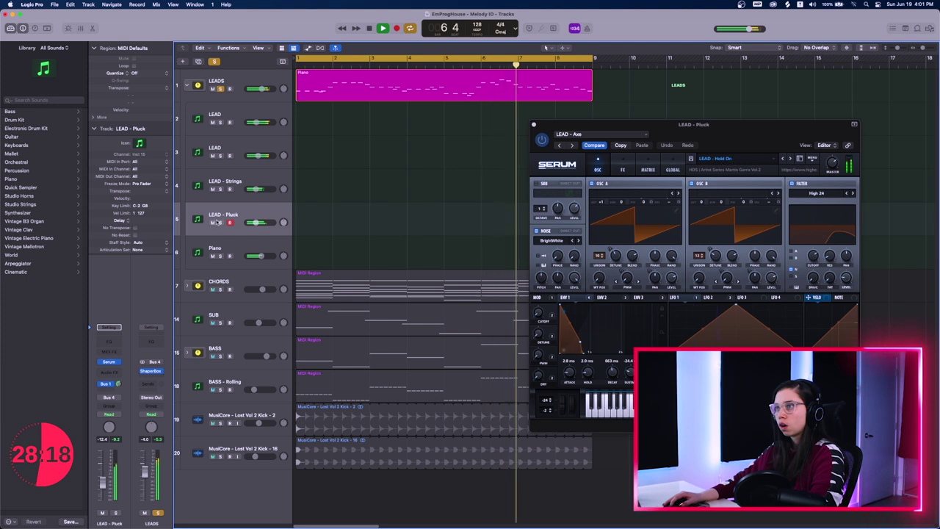
left_click(534, 125)
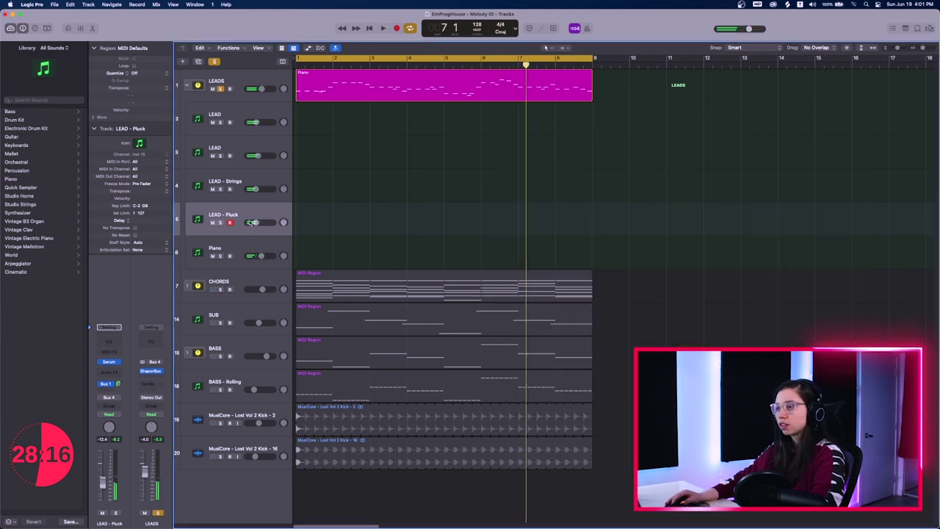
Step: Duplicate the LEAD - Pluck track as LEAD - Pluck 2, keeping only one copy, and mute the other layers
key("super+d")
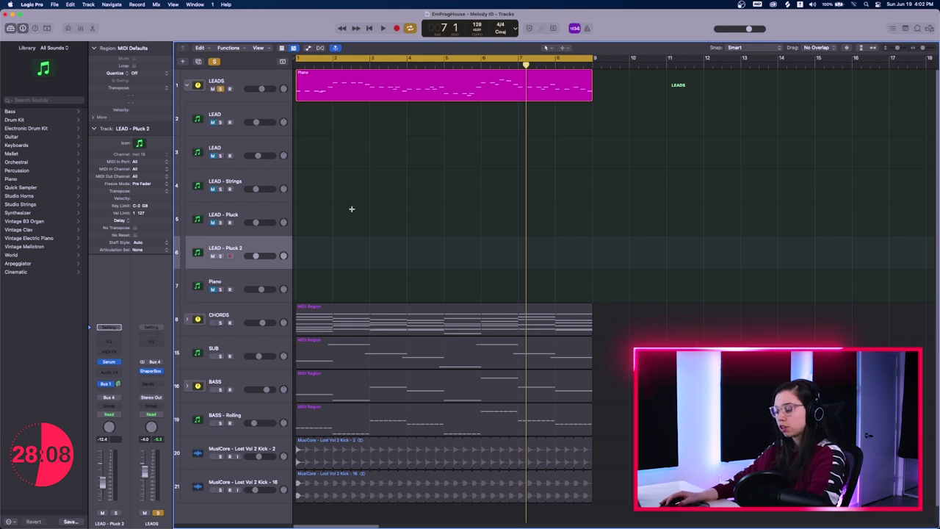
key("super+d")
key("super+BackSpace")
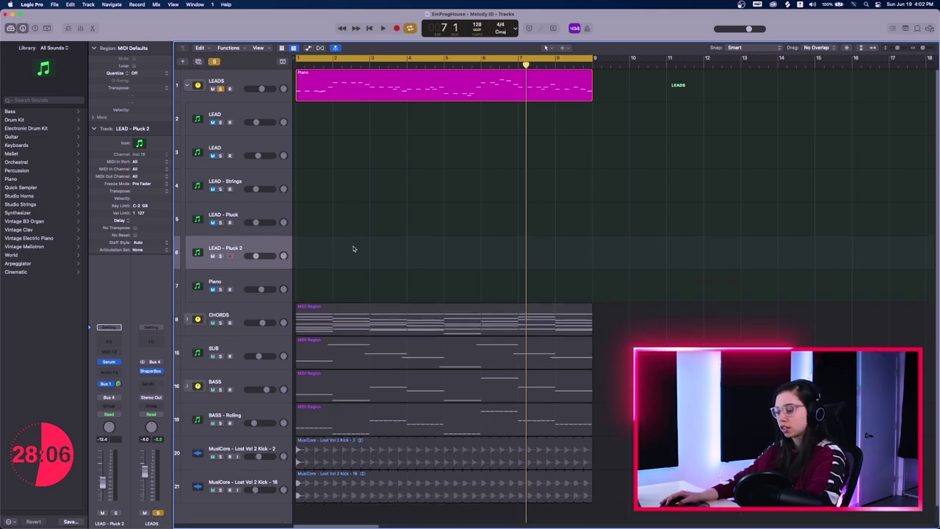
Step: Open Serum on LEAD - Pluck 2 and audition successive presets during playback, ending on PL - Backward
left_click(108, 362)
key("space")
left_click_drag(535, 110, 800, 141)
left_click(734, 154)
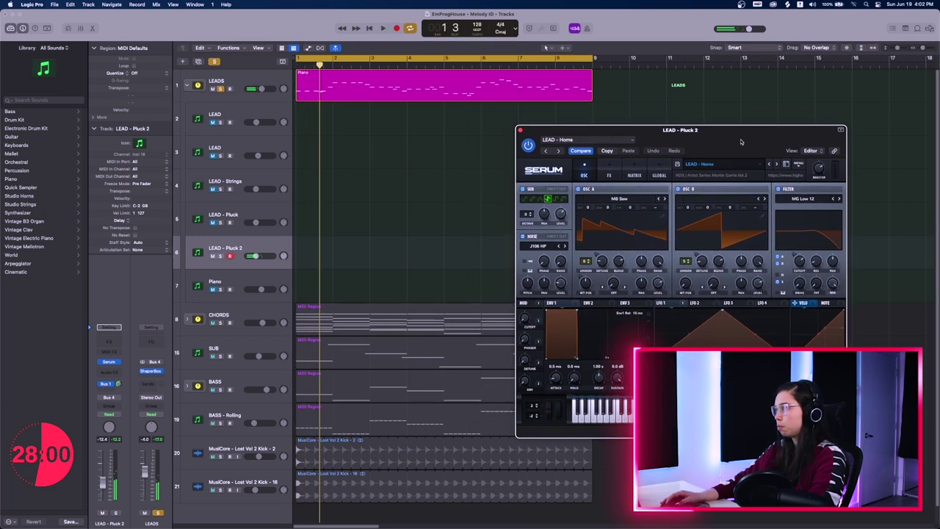
left_click(777, 163)
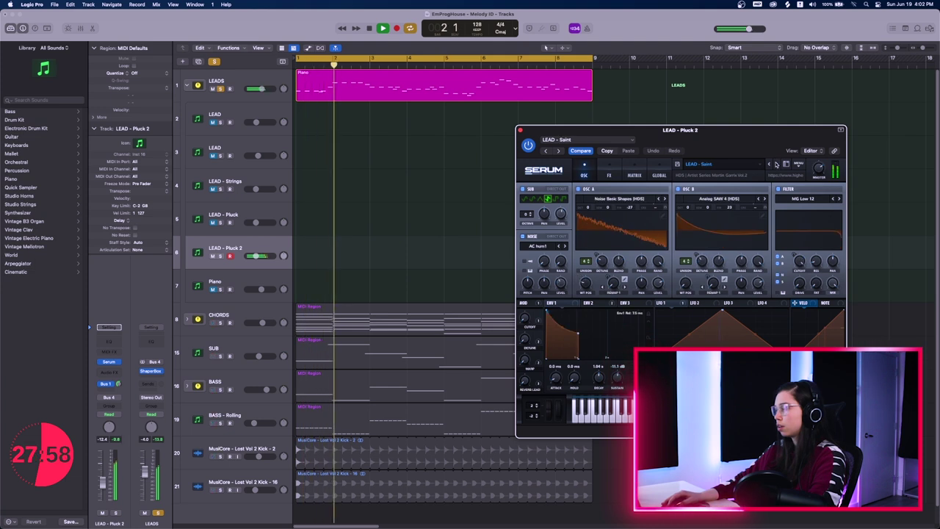
left_click(776, 163)
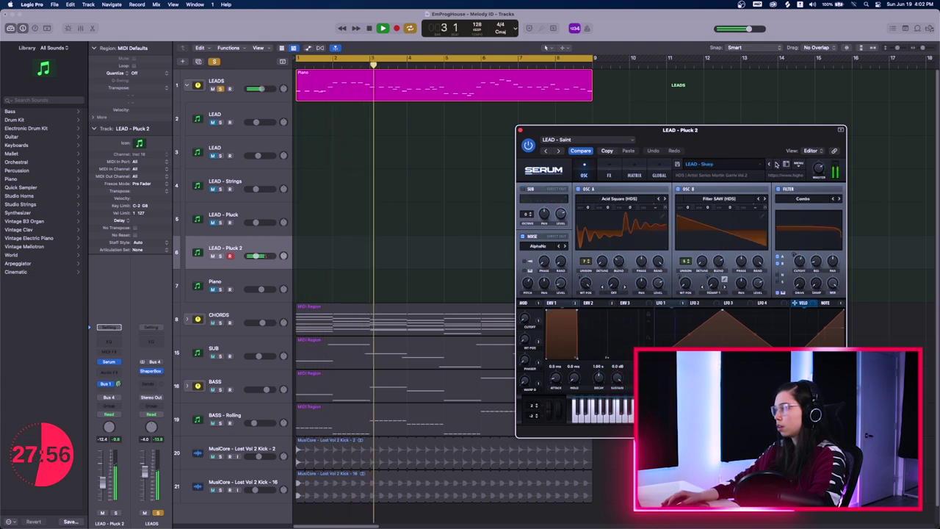
left_click(777, 163)
left_click(776, 163)
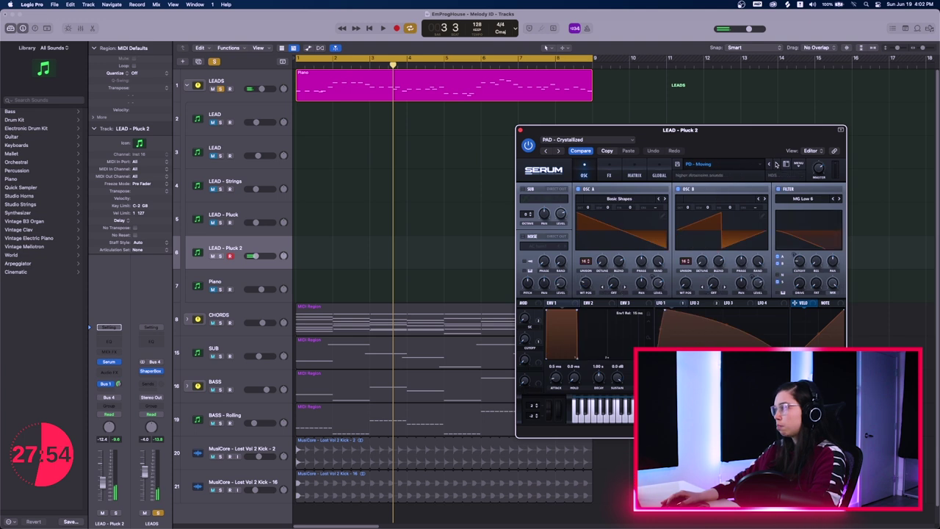
left_click(776, 163)
left_click(776, 163)
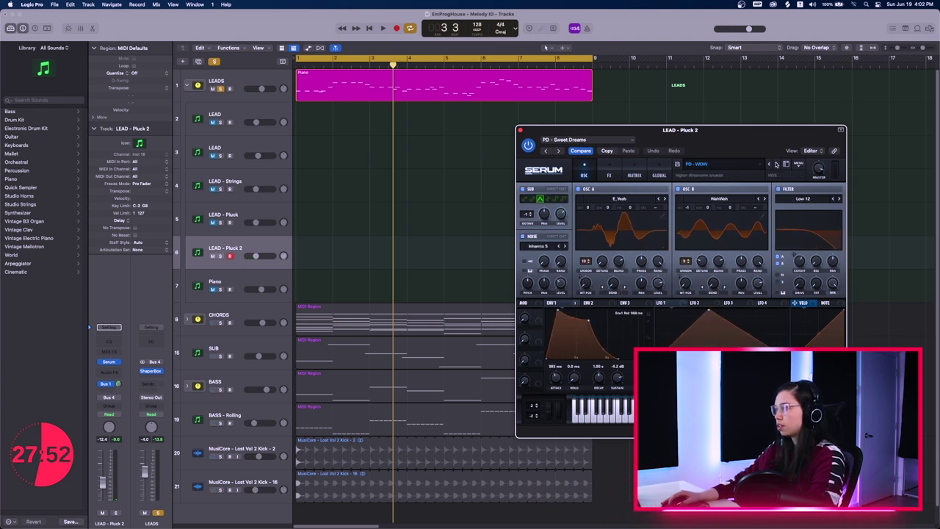
left_click(776, 163)
key("space")
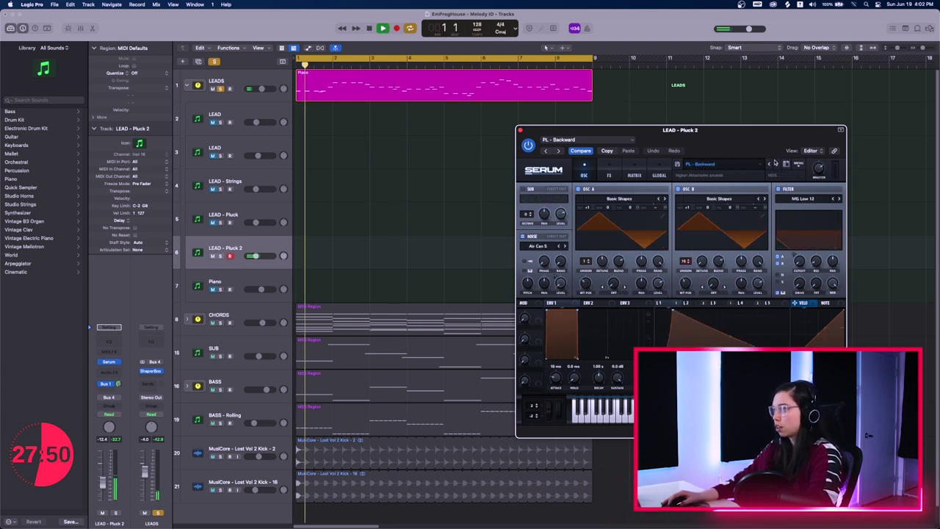
left_click_drag(819, 142, 827, 134)
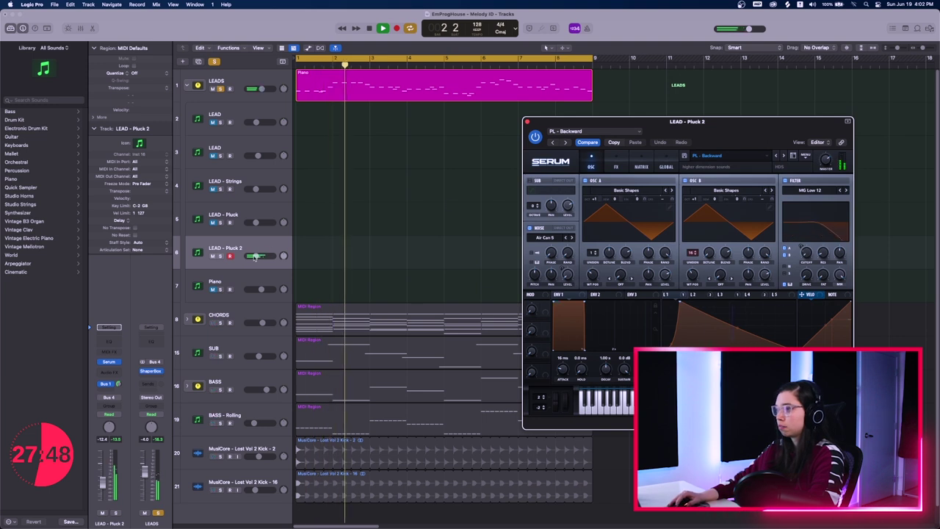
Step: Raise LEAD - Pluck 2 to about -4.8 dB, unmute the other lead layers and Piano, and compare the stack with and without it
left_click(230, 256)
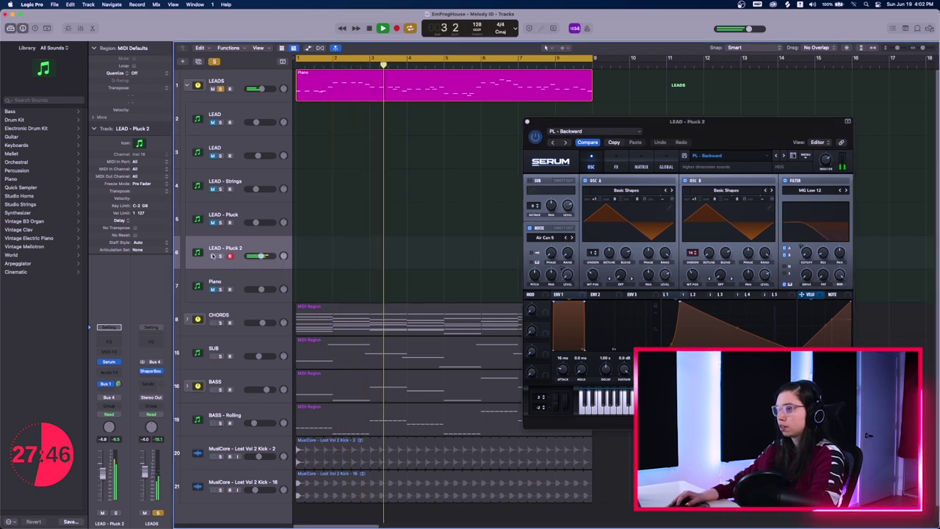
left_click(206, 219)
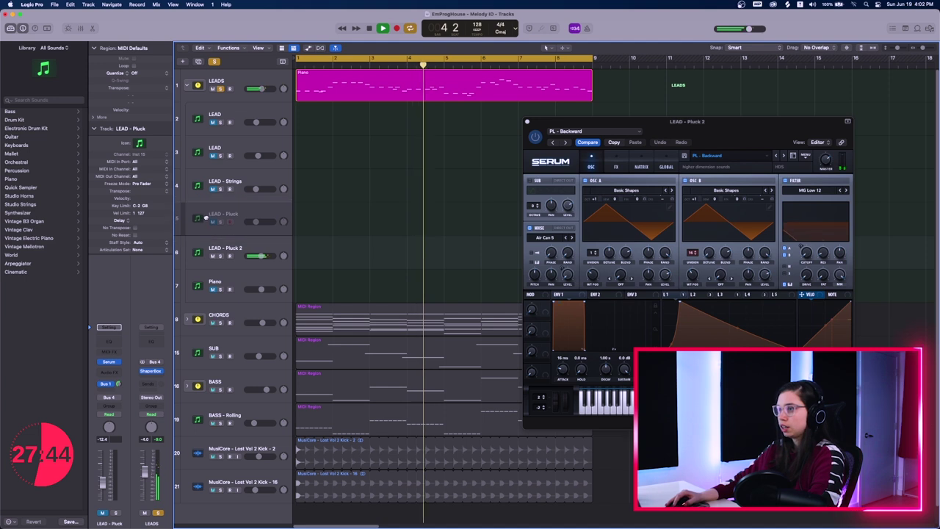
left_click(206, 219)
left_click(213, 289)
left_click(213, 256)
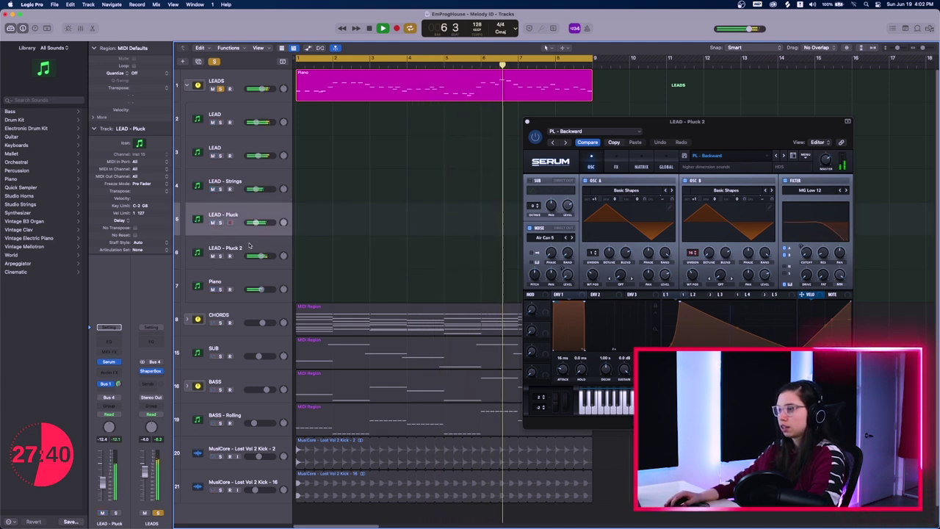
left_click(213, 257)
Step: Advance the LEAD - Pluck 2 Serum preset to PL - Guitar 1, auditioning it with the other lead layers muted and unmuted
left_click(783, 157)
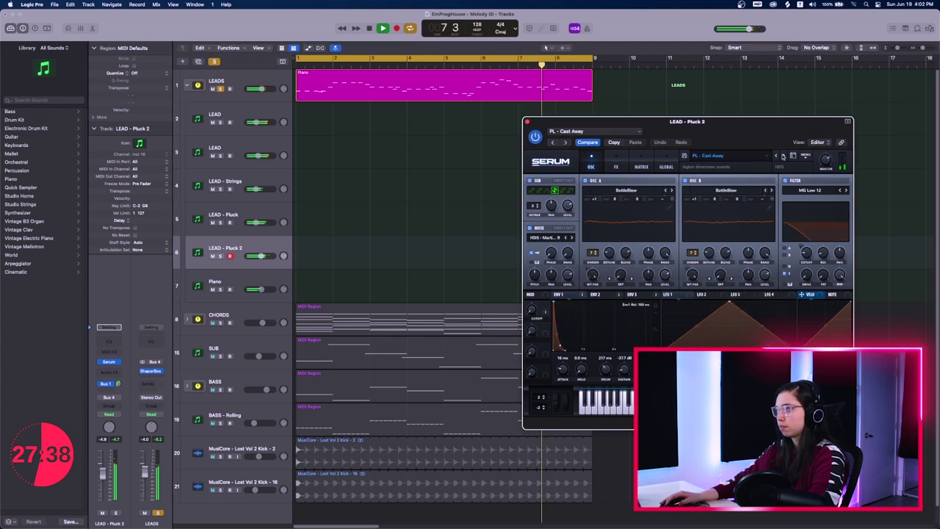
left_click(783, 157)
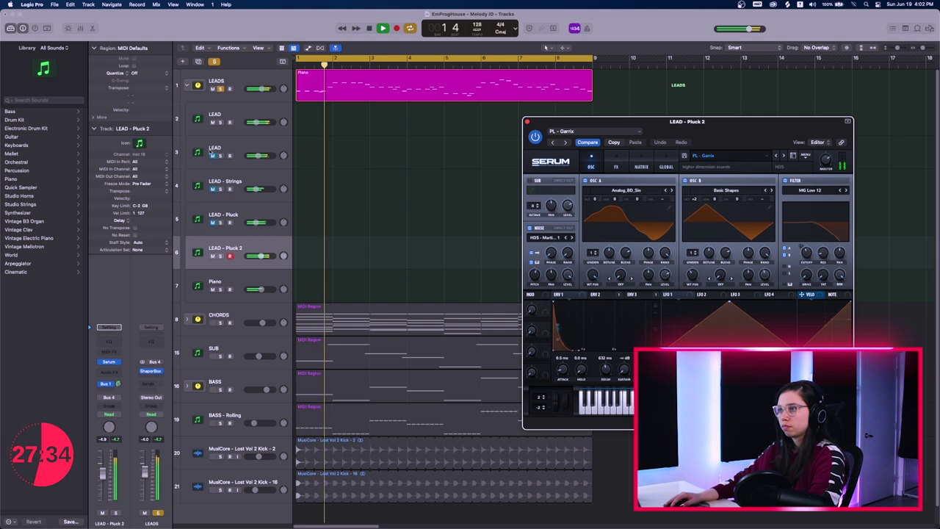
left_click(214, 289)
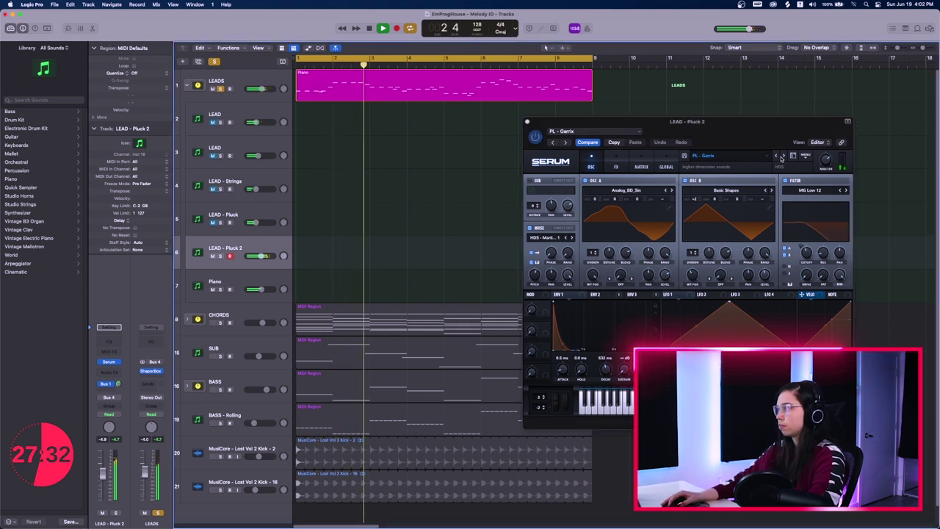
left_click(783, 157)
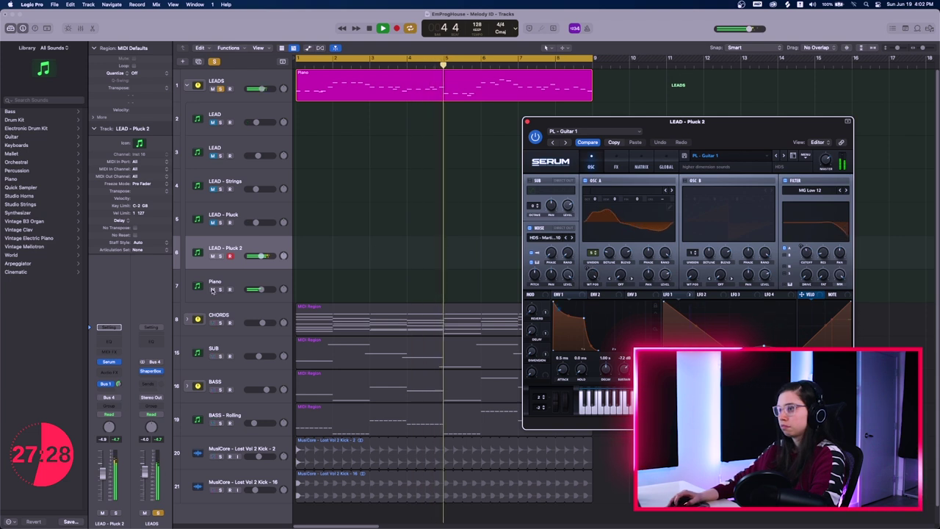
left_click(213, 223)
left_click(213, 190)
left_click(213, 156)
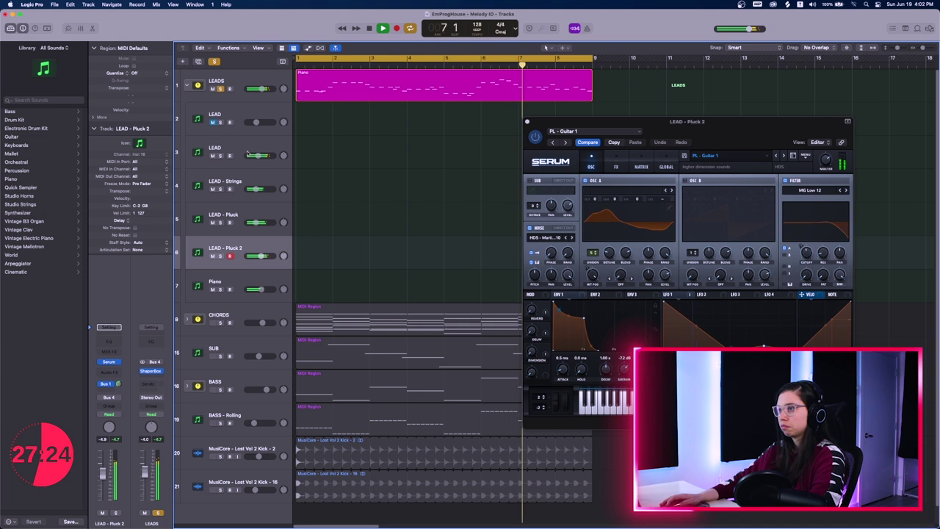
Step: Rebalance the lead layers' volumes, lowering the second LEAD slightly and setting LEAD - Strings to -13.6 dB and LEAD - Pluck to -11.4 dB
left_click_drag(258, 156, 257, 156)
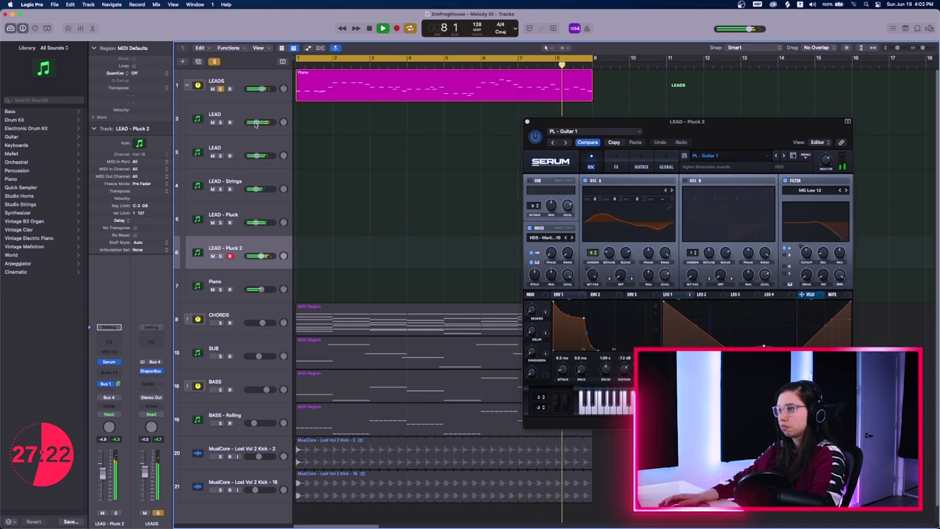
left_click_drag(257, 189, 255, 190)
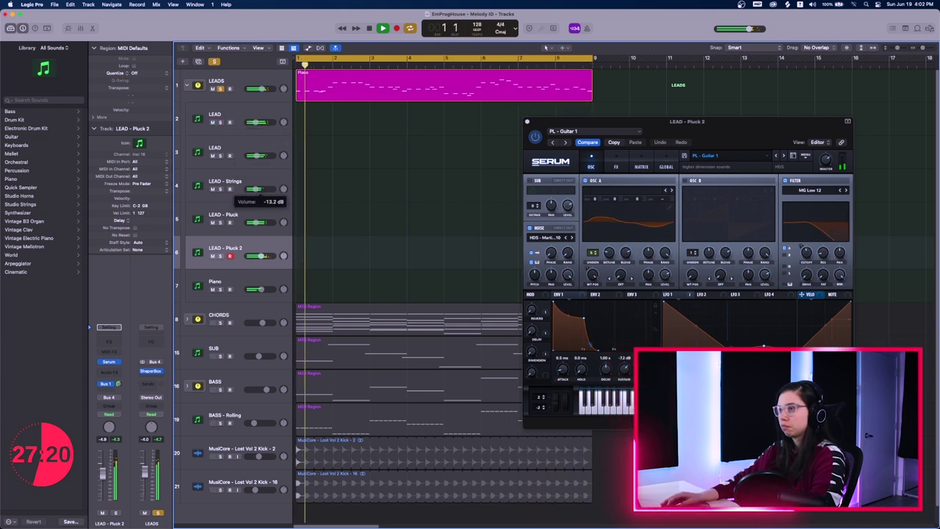
left_click_drag(257, 223, 257, 222)
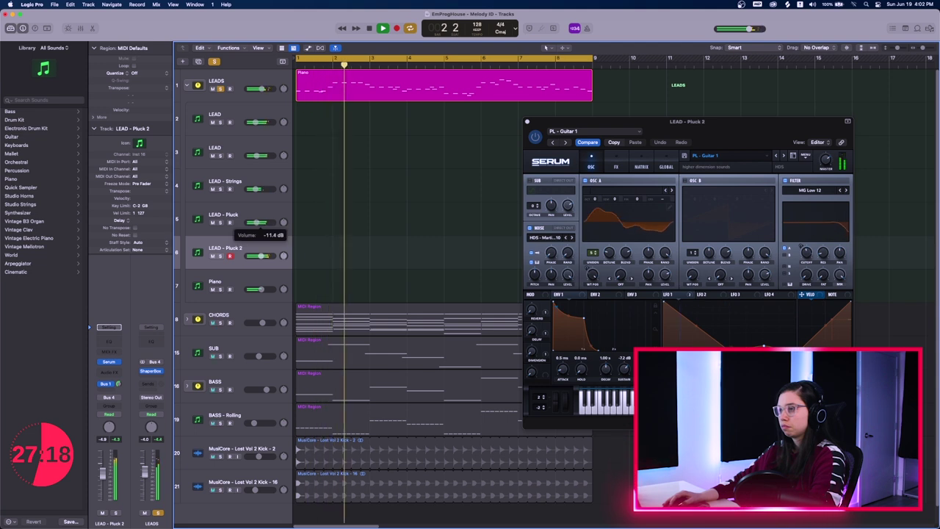
left_click_drag(255, 189, 255, 190)
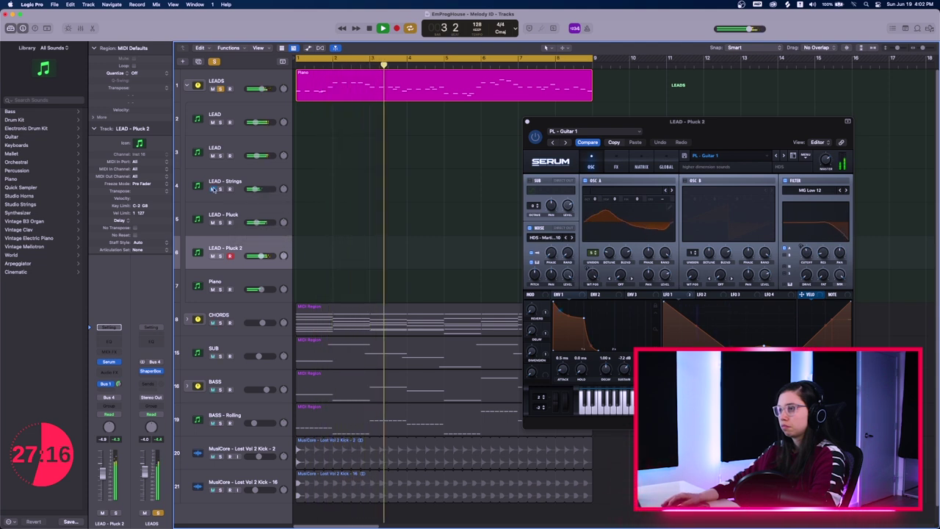
left_click_drag(255, 190, 256, 190)
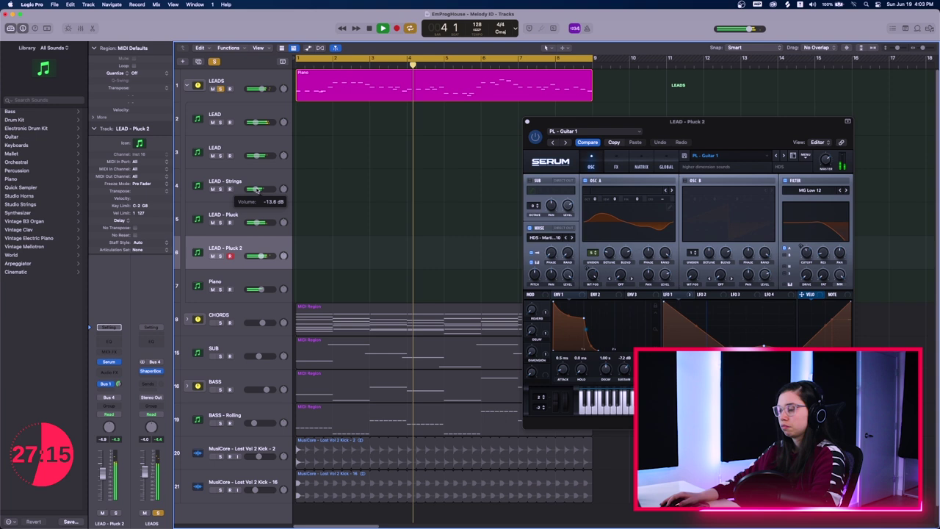
Step: Return LEAD - Pluck 2's Serum to the preset PL - Garrix and compare the stack with and without that layer
left_click(213, 256)
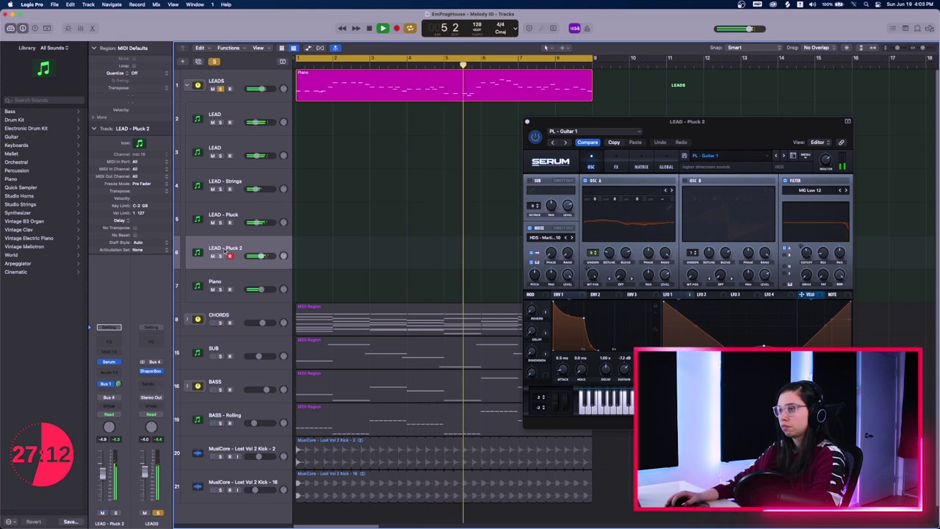
left_click(776, 156)
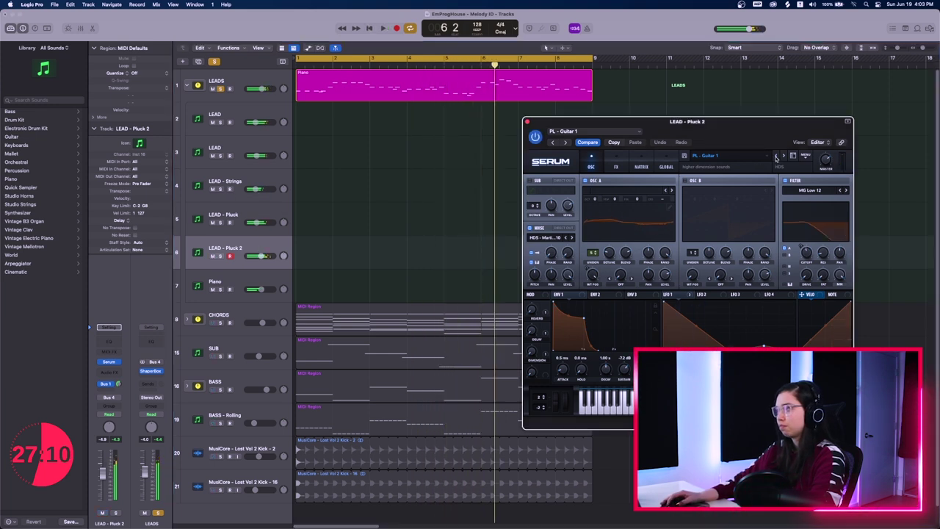
left_click_drag(738, 133, 753, 125)
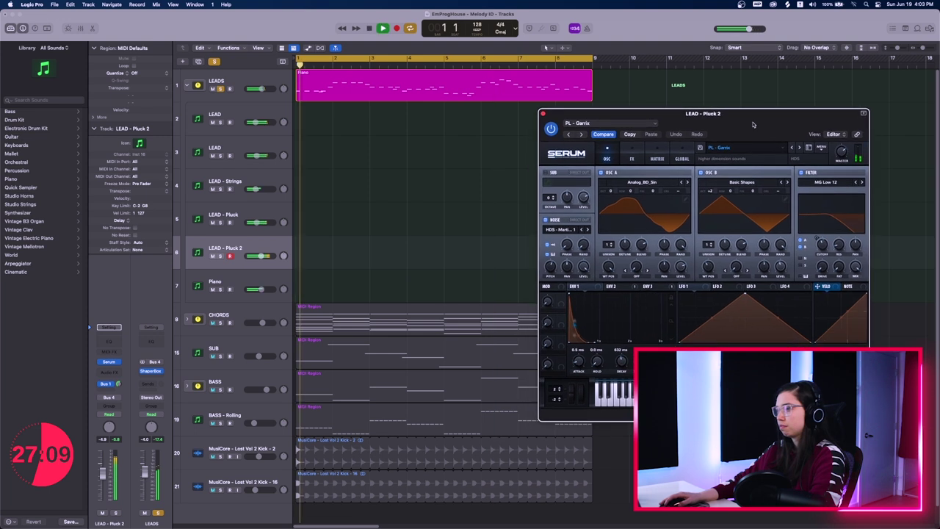
left_click(213, 256)
left_click(215, 258)
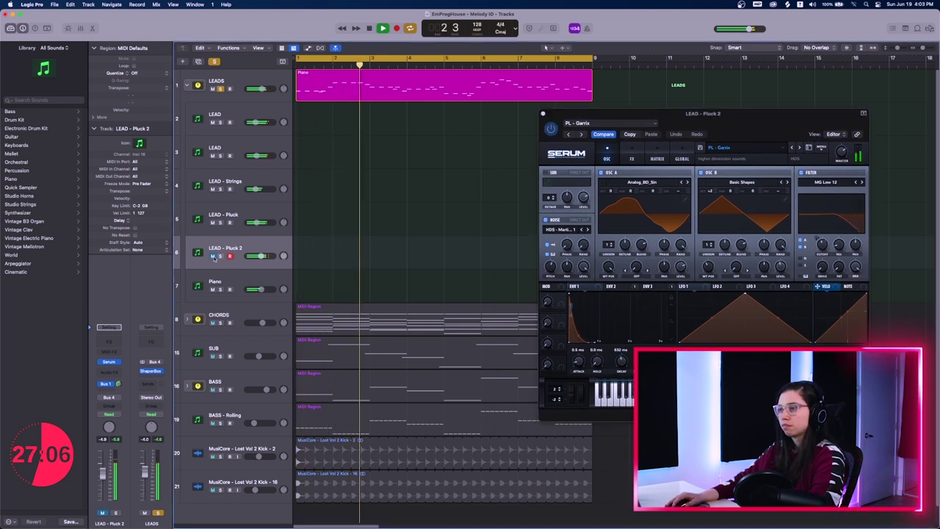
Step: Load the preset PL - Guitar 2 on LEAD - Pluck 2 and check the layer within the playing stack
key("space")
left_click(799, 149)
left_click(799, 148)
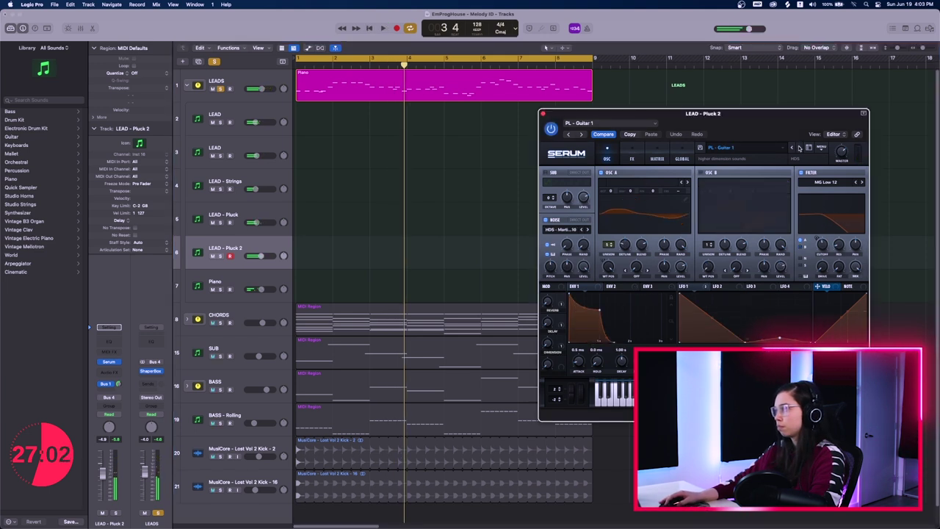
left_click(800, 148)
key("space")
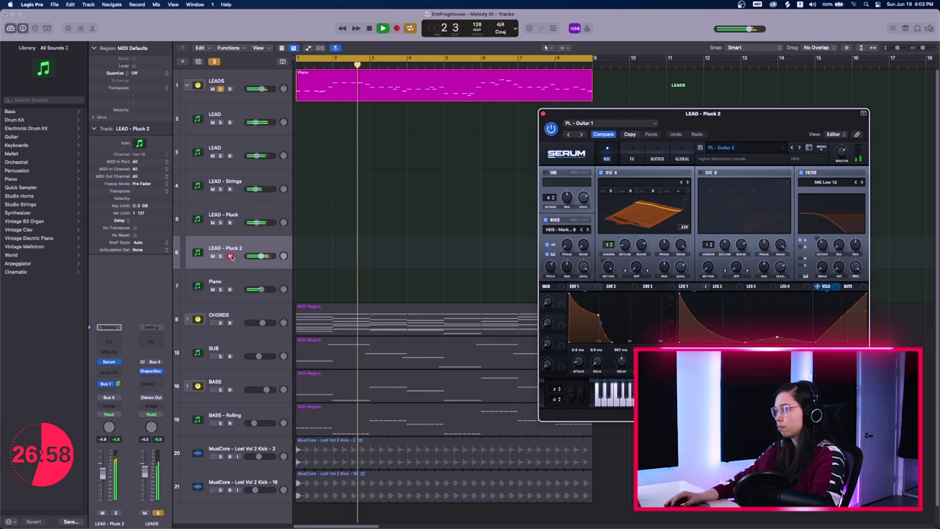
left_click(214, 256)
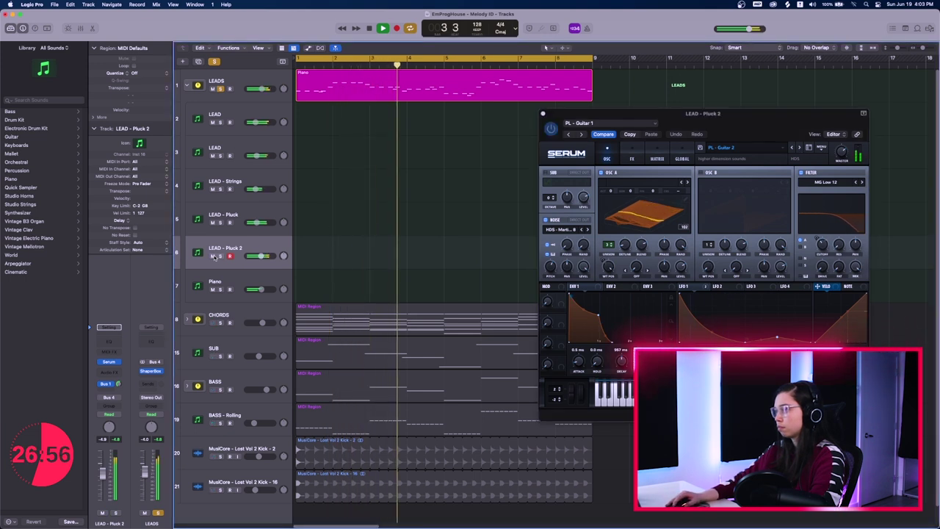
Step: Lower LEAD - Pluck 2's volume to -7.8 dB, close its Serum window, and stop playback
left_click_drag(261, 255, 249, 257)
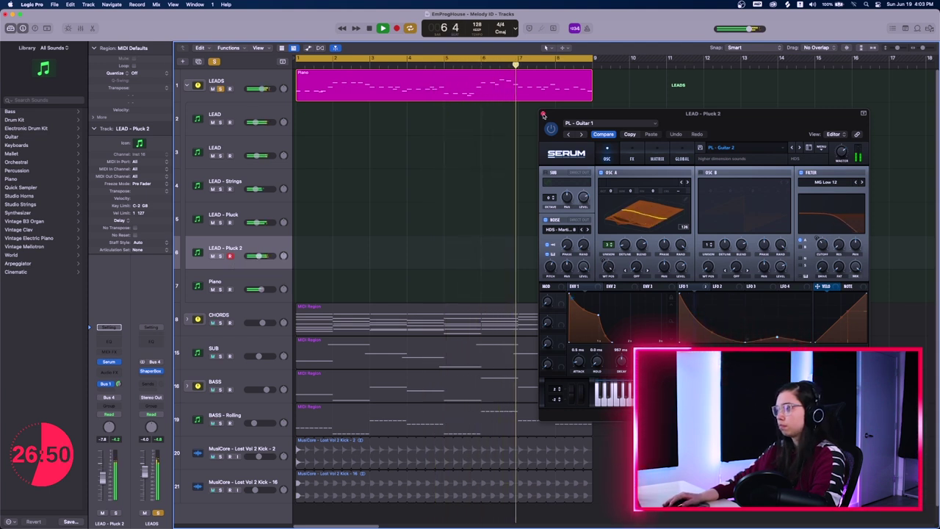
left_click(544, 115)
key("space")
Step: Add a Channel EQ after ShaperBox on the LEADS stack and move its window clear of the track headers
left_click(240, 81)
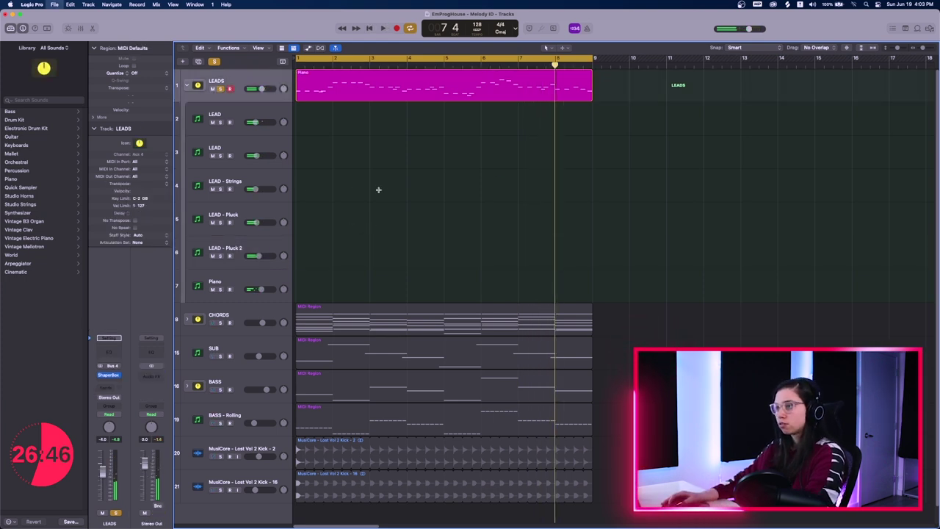
left_click(260, 80)
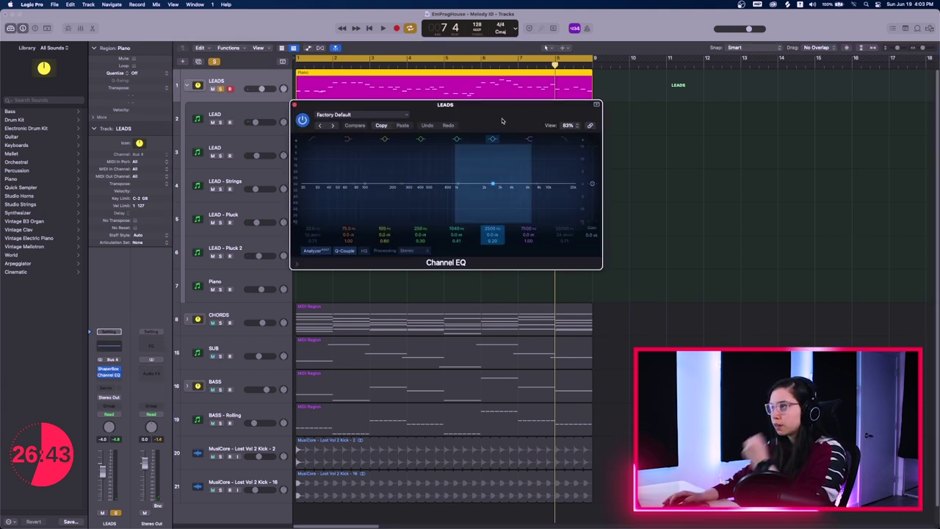
left_click_drag(503, 105, 583, 129)
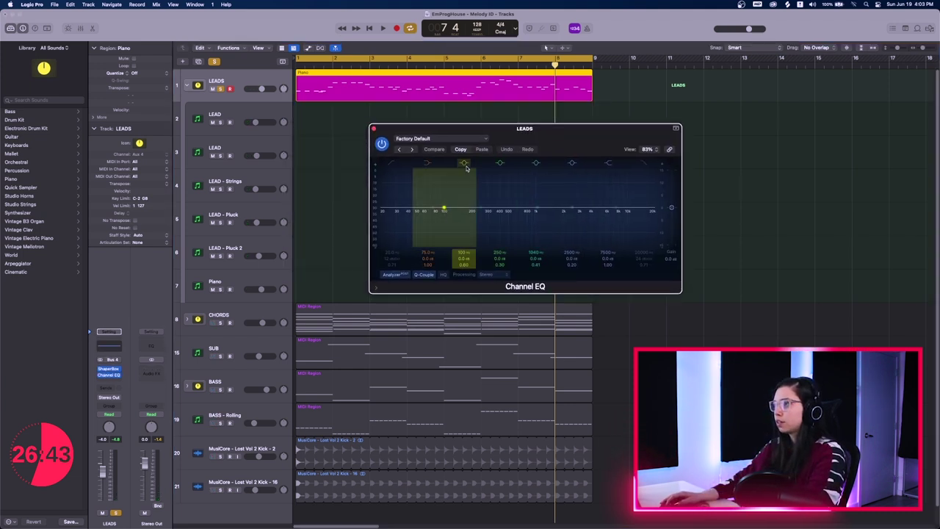
Step: Enable a low cut and a high cut in the LEADS Channel EQ, adjusting their slope and cutoff frequencies during playback
left_click(394, 163)
key("space")
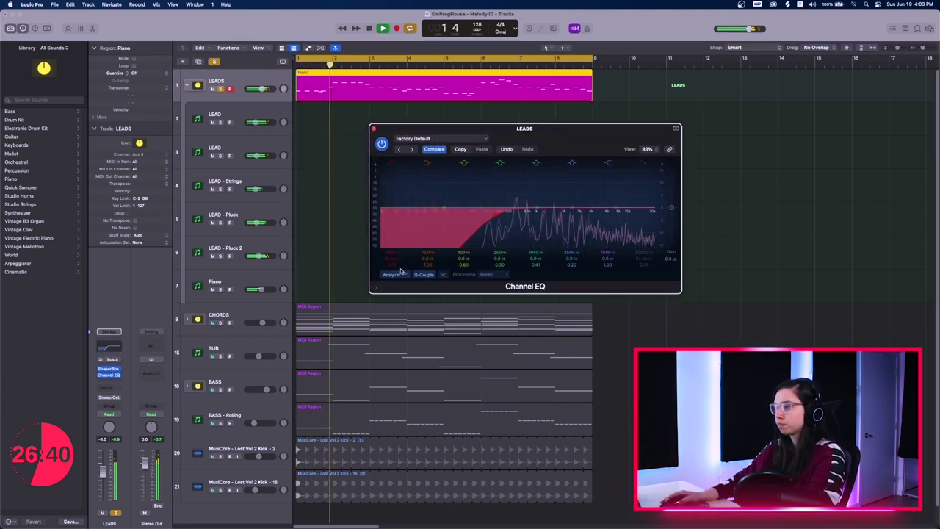
left_click_drag(392, 258, 393, 250)
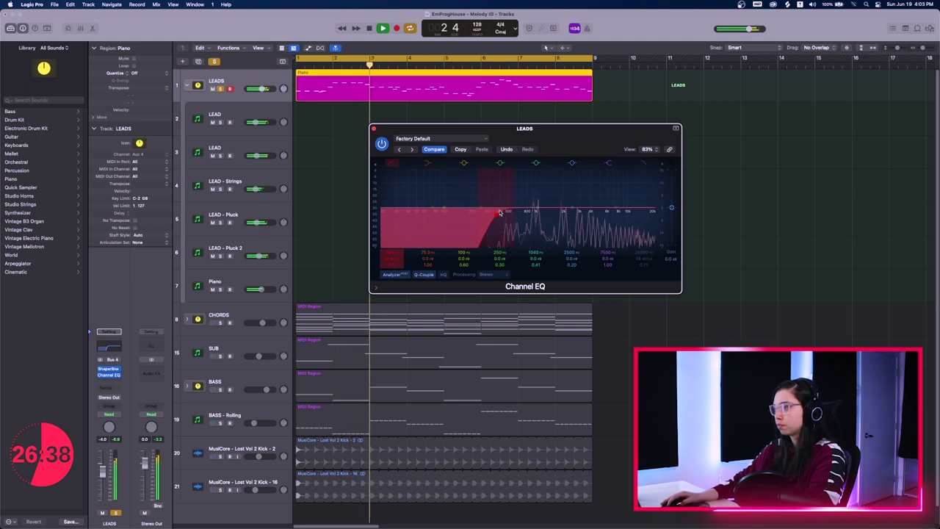
left_click_drag(542, 216, 503, 216)
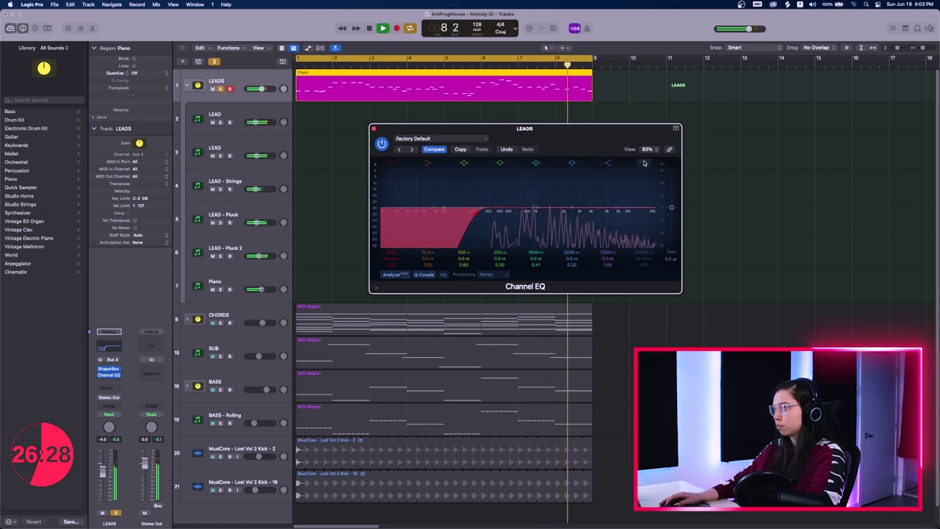
mouse_move(654, 225)
left_mouse_down()
mouse_move(631, 217)
mouse_move(648, 214)
left_mouse_up()
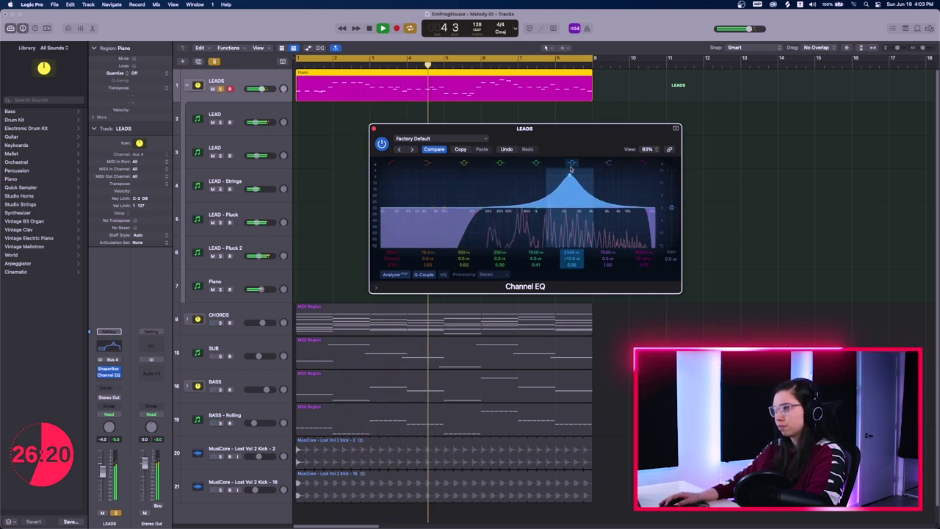
Step: Narrow a peak band in the LEADS Channel EQ to Q 7.00 and cut it about 5.8 dB just below 1 kHz
scroll(572, 176, "up", 5)
left_click_drag(555, 170, 539, 171)
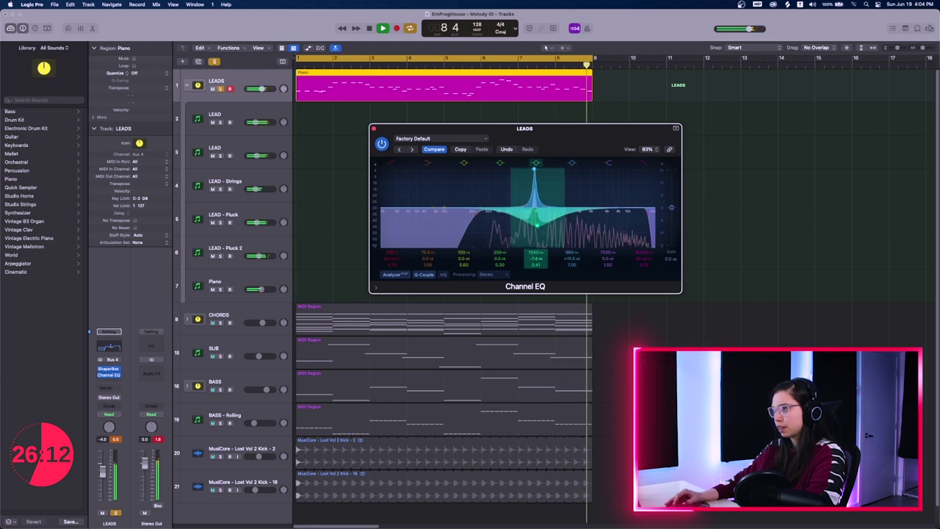
left_click_drag(537, 225, 537, 210)
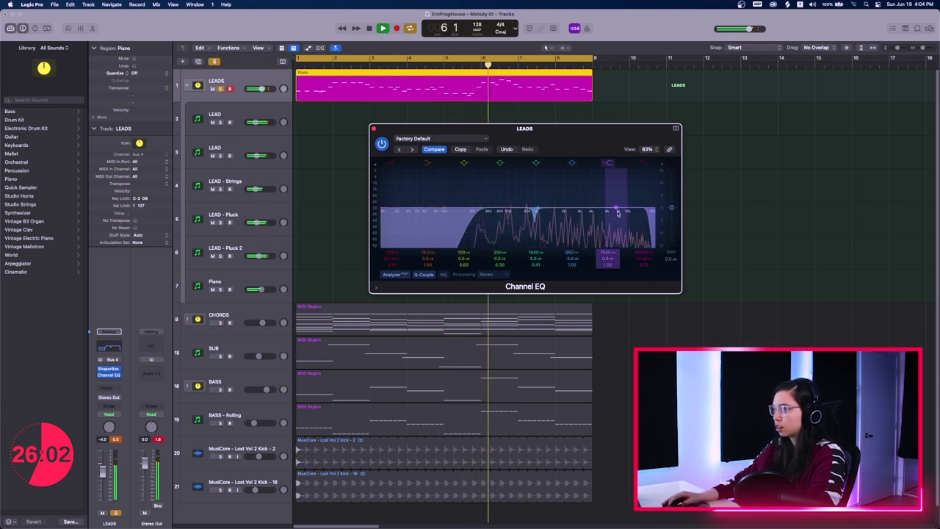
Step: Try a high-shelf boost of about 10.8 dB near 7500 Hz in the LEADS Channel EQ and return the shelf to 0 dB
left_click_drag(618, 179, 624, 191)
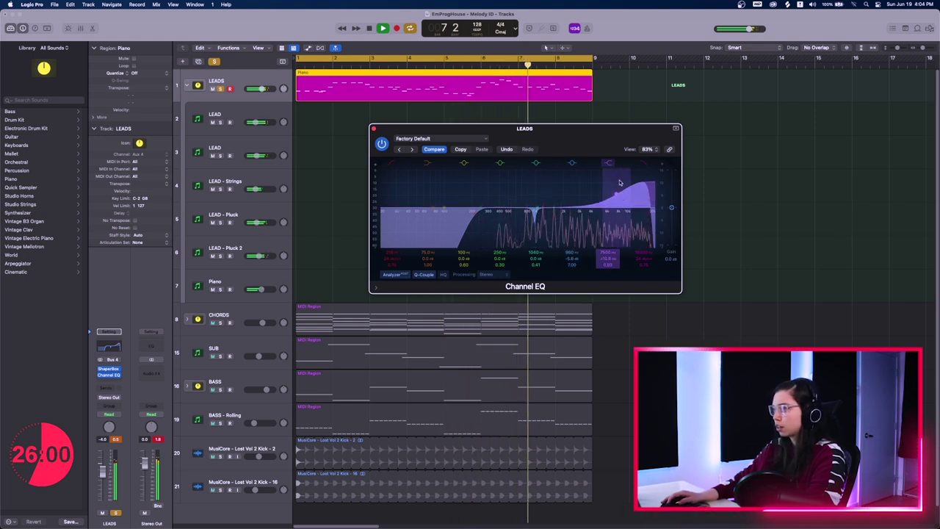
key("super+z")
key("space")
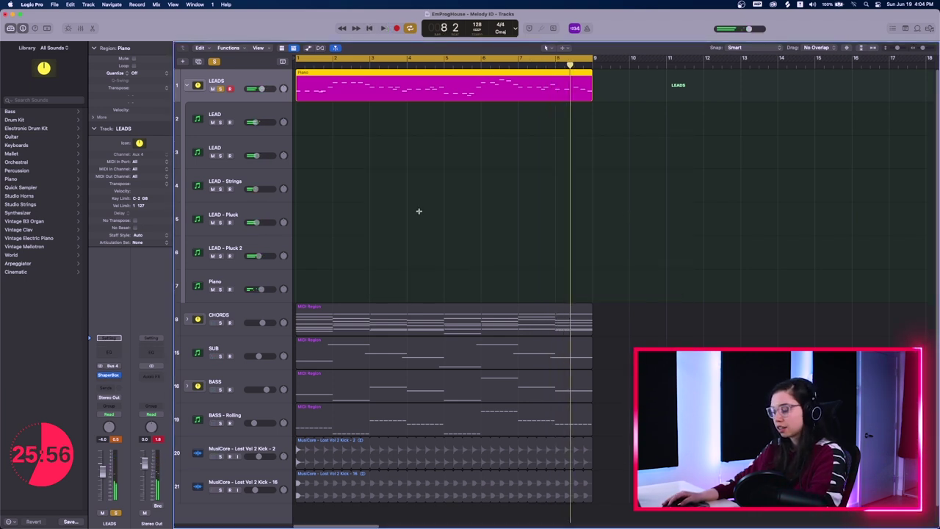
key("super+shift+z")
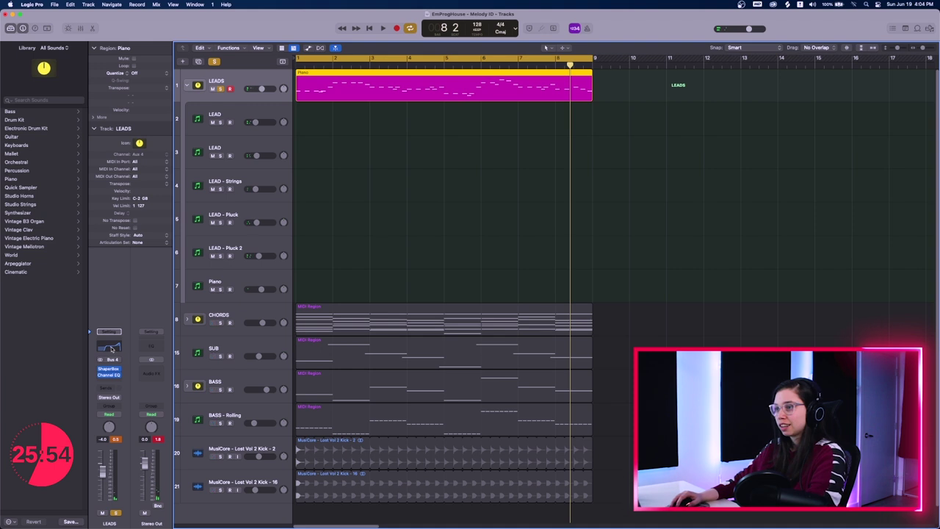
left_click(109, 346)
left_click_drag(515, 113, 643, 181)
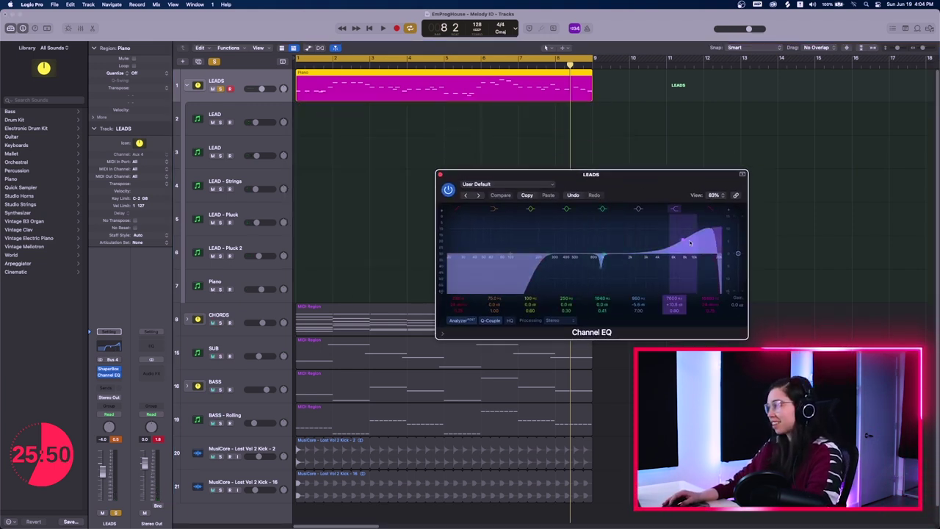
left_click_drag(681, 244, 675, 276)
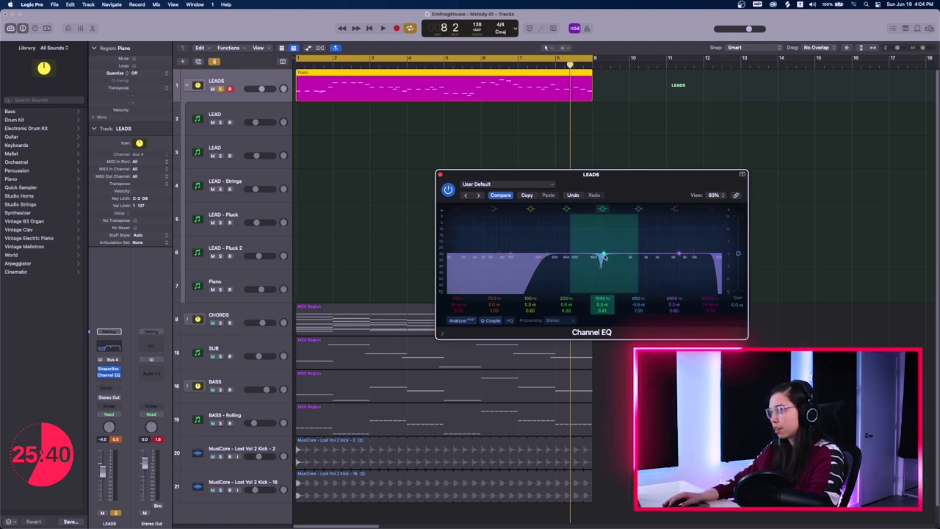
Step: During playback, cut about 3.5 dB near 8400 Hz with Q 3.10 using a peak band in the LEADS Channel EQ
key("space")
left_click_drag(650, 252, 685, 213)
scroll(685, 240, "down", 10)
scroll(685, 240, "up", 4)
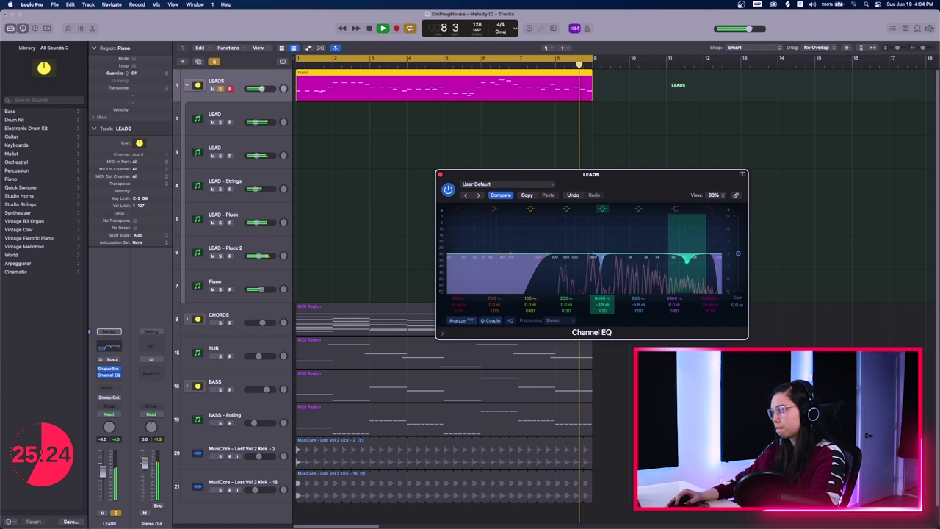
Step: Compare the LEADS sound with the Channel EQ bypassed, close its window, stop playback, and collapse the LEADS stack
left_click(448, 189)
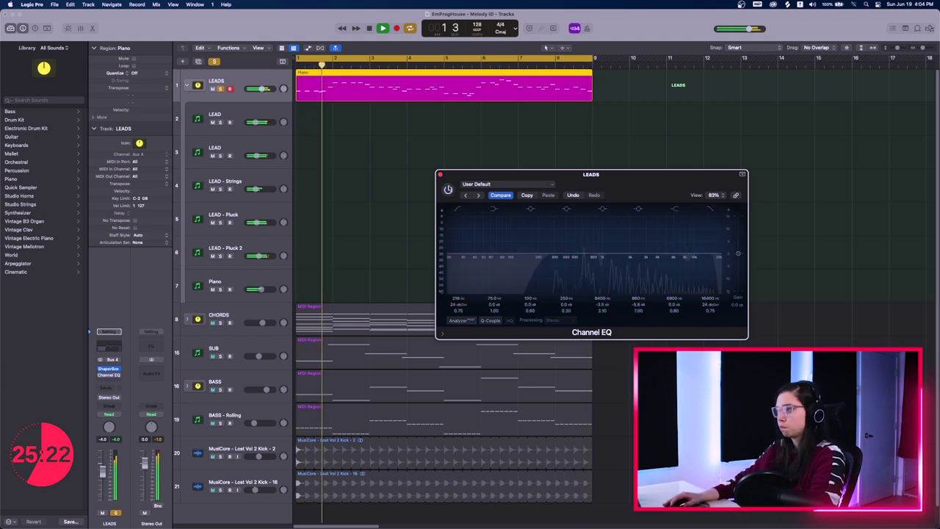
left_click(440, 174)
key("space")
left_click(189, 85)
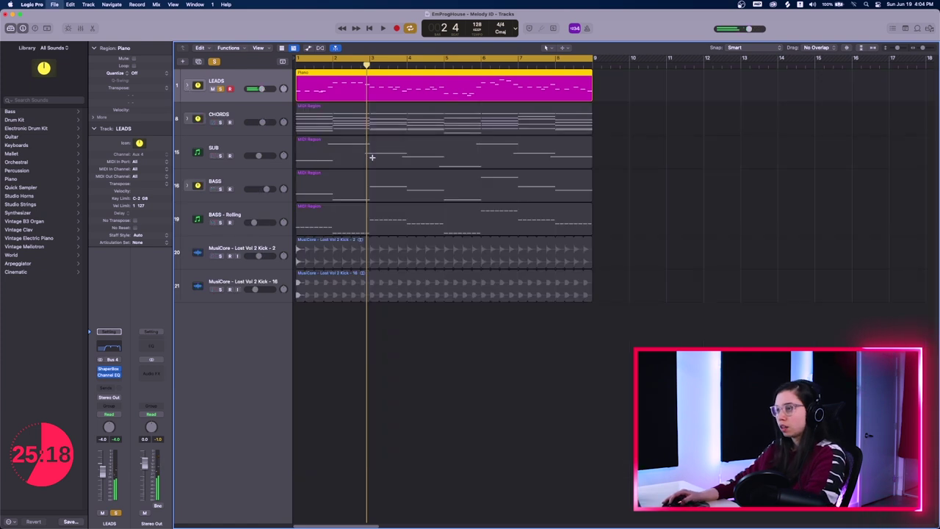
Step: Add OTT after the Channel EQ on the LEADS stack, lower its Depth, and compare it with bypass during playback
left_click(115, 379)
mouse_move(147, 422)
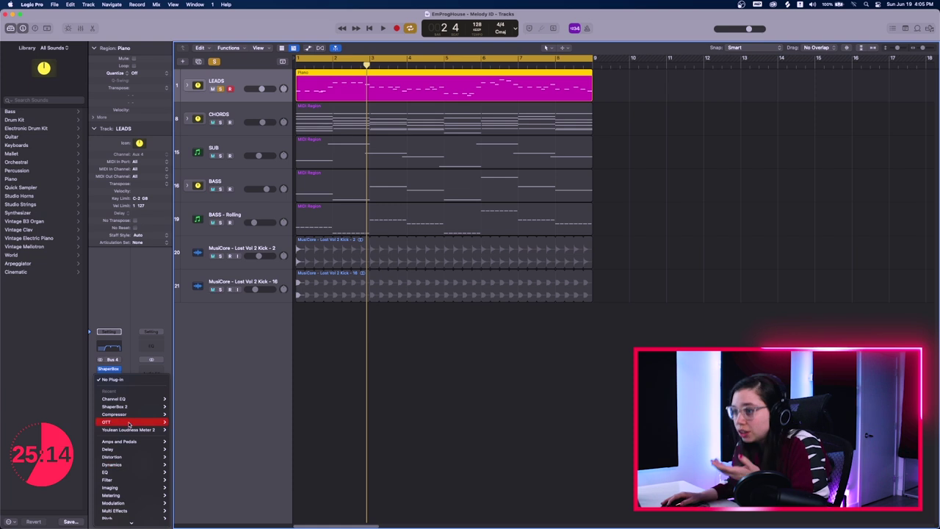
left_click(184, 424)
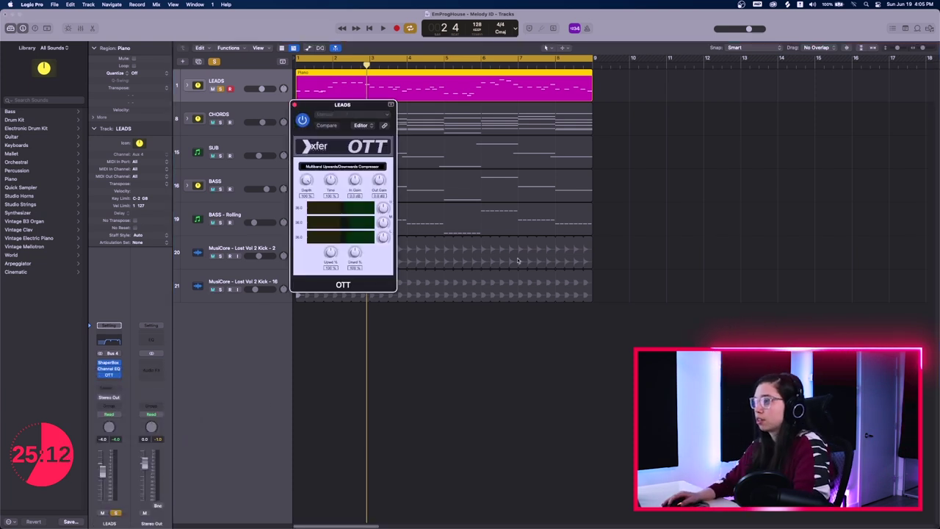
left_click_drag(325, 126, 484, 247)
key("space")
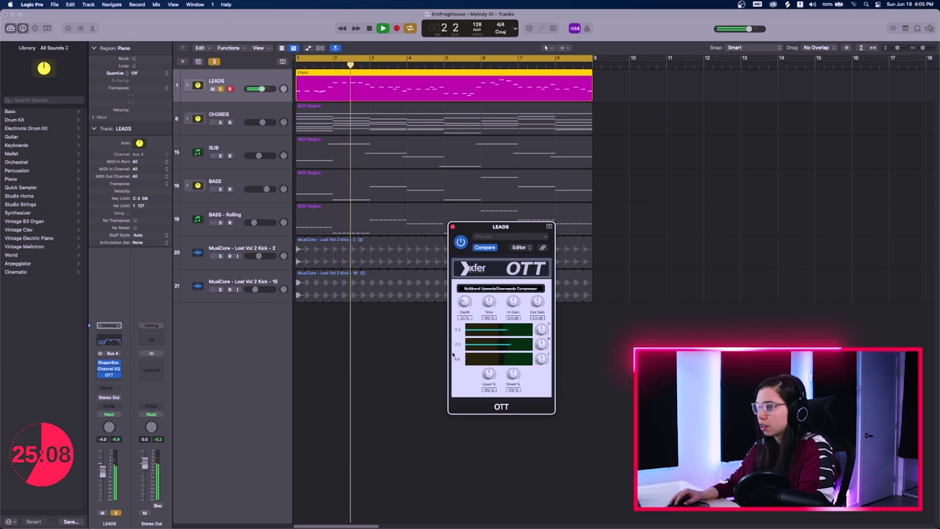
left_click(464, 245)
left_click(464, 245)
key("space")
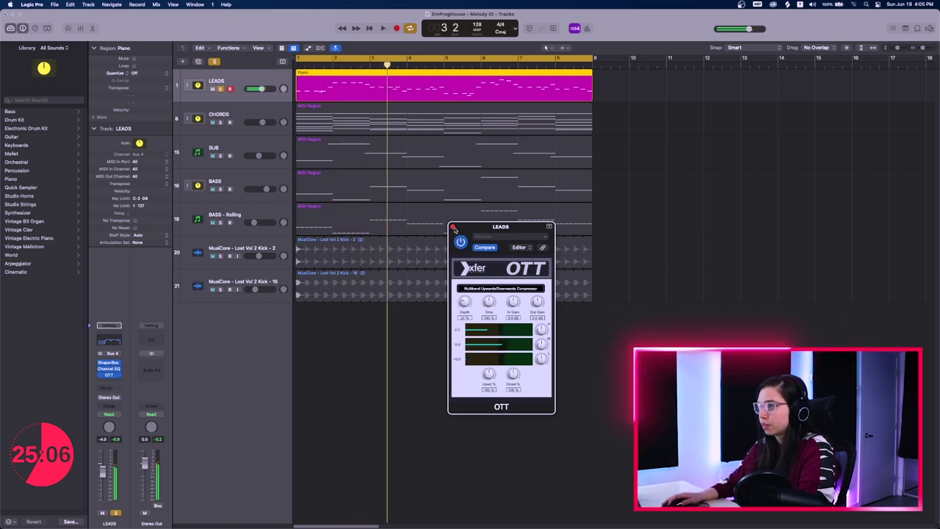
Step: Close the OTT window and remove the plug-in from the LEADS channel strip
left_click(453, 227)
left_click(121, 376)
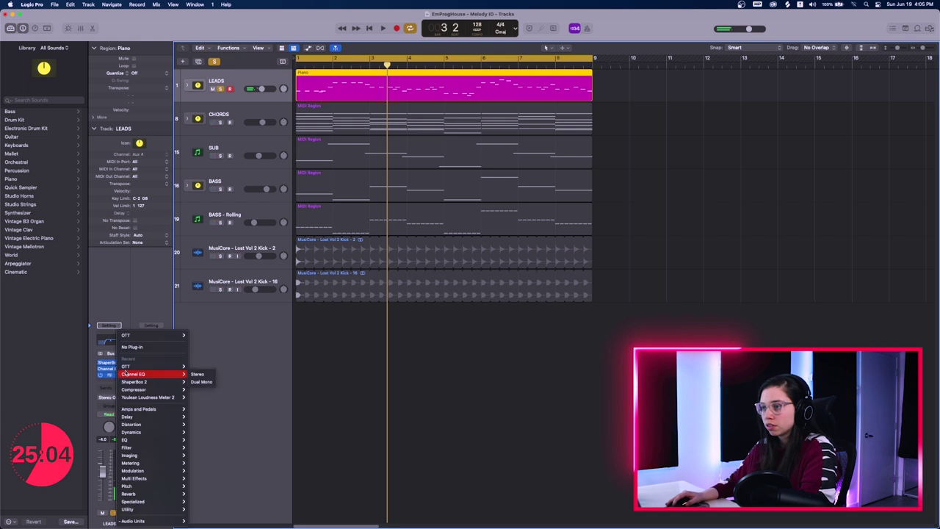
left_click(132, 348)
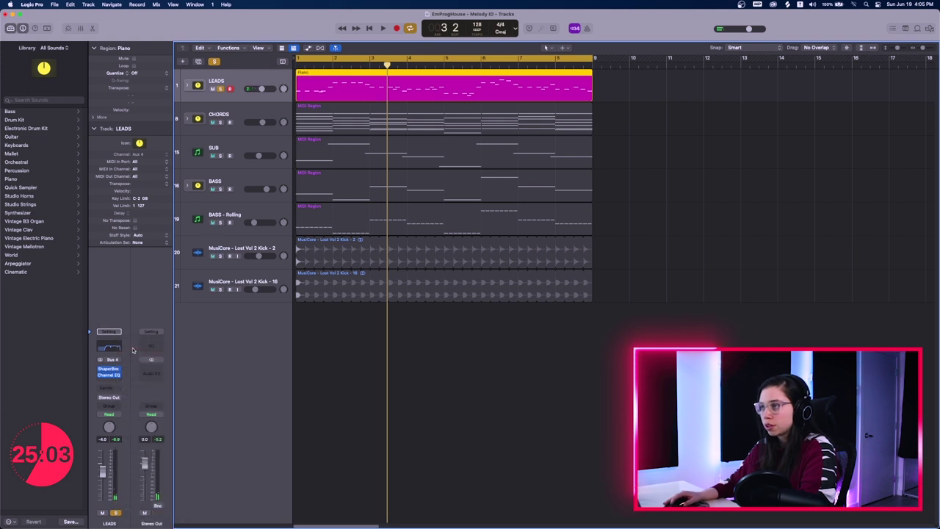
Step: Add a stereo ValhallaSupermassive after the Channel EQ on LEADS and load its Reverb2000 preset
left_click(111, 382)
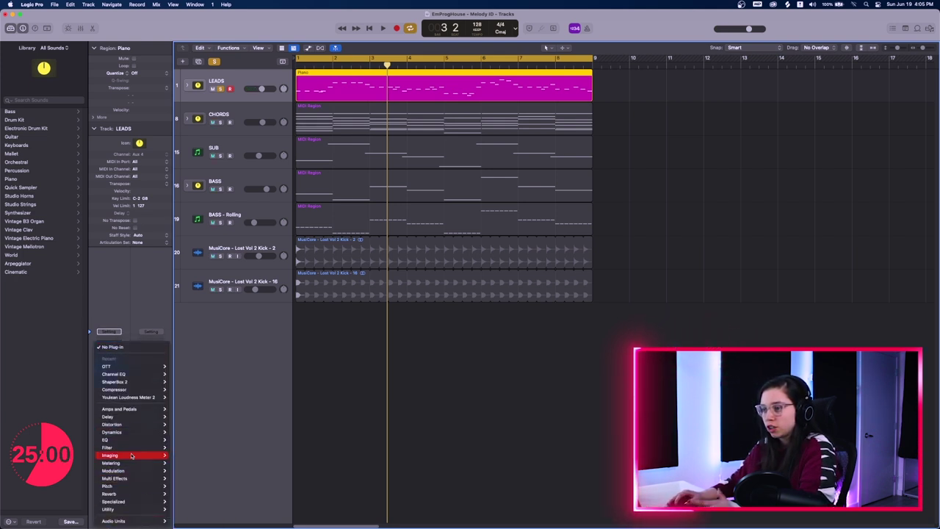
mouse_move(136, 522)
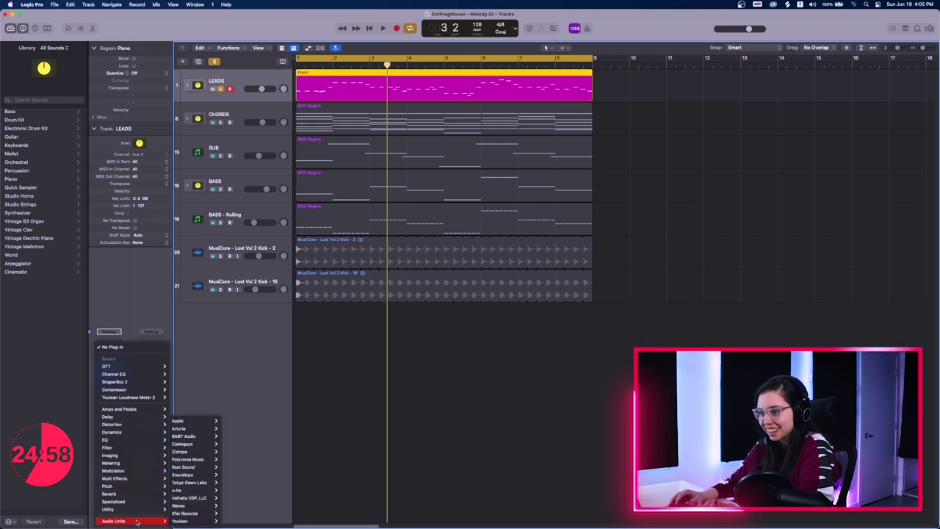
mouse_move(198, 502)
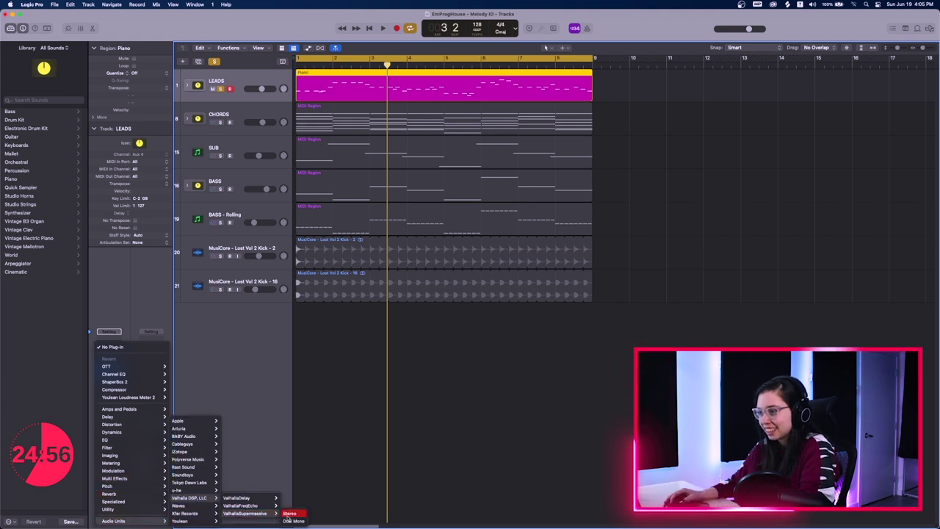
left_click(288, 514)
left_click_drag(489, 105, 643, 234)
left_click(509, 243)
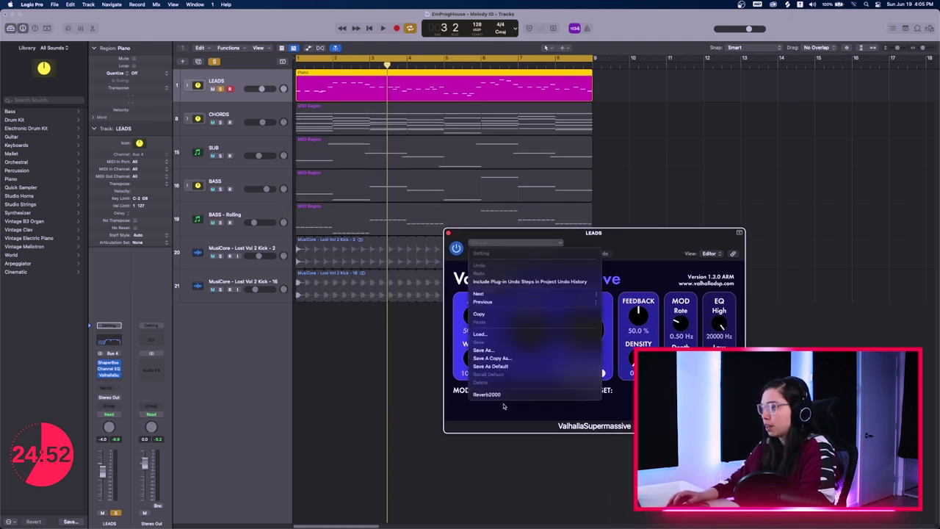
Step: Lower ValhallaSupermassive's Mix to about 37% during playback, close its window, and stop playback
key("space")
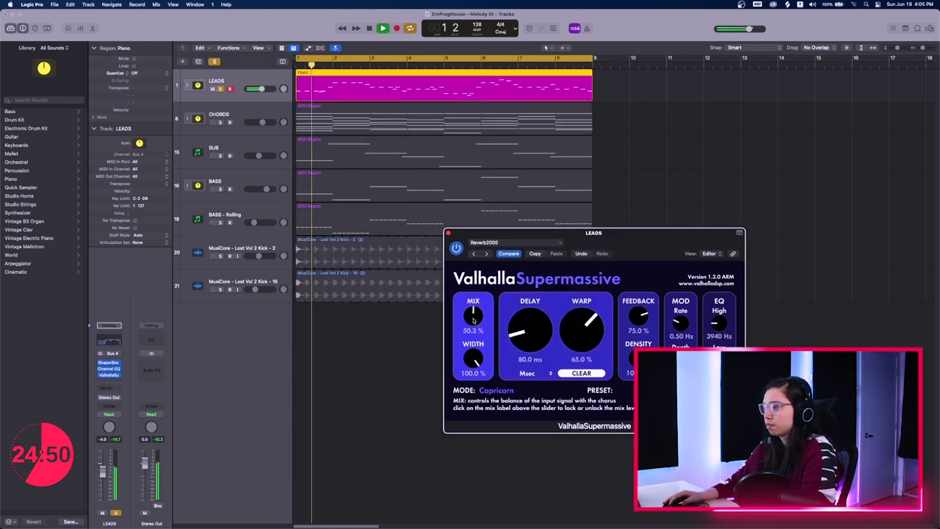
left_click_drag(474, 318, 475, 330)
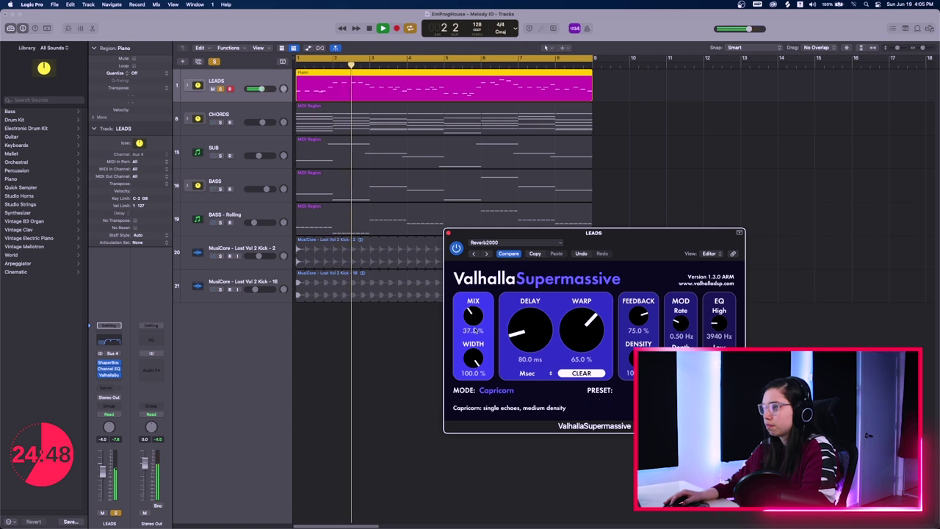
left_click(449, 234)
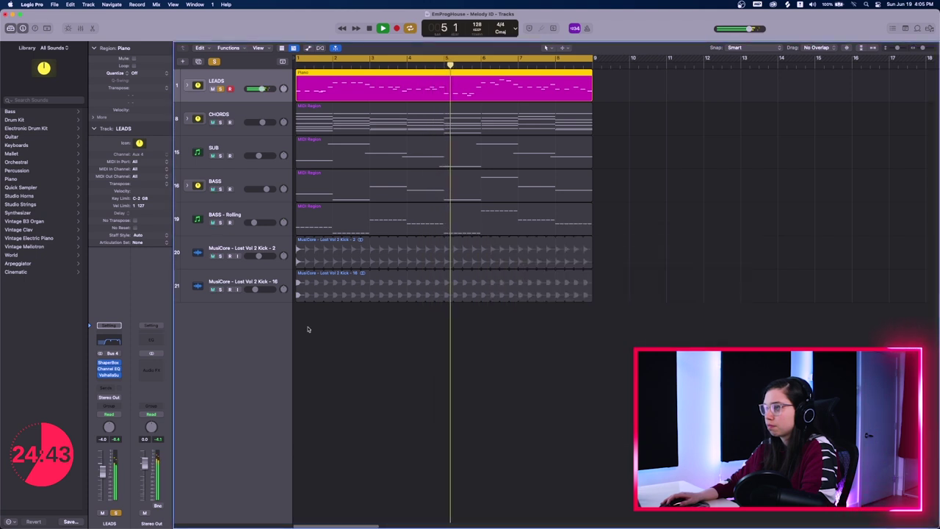
key("space")
Step: Add a stereo ValhallaDelay after ValhallaSupermassive on the LEADS stack and audition it
left_click(109, 375)
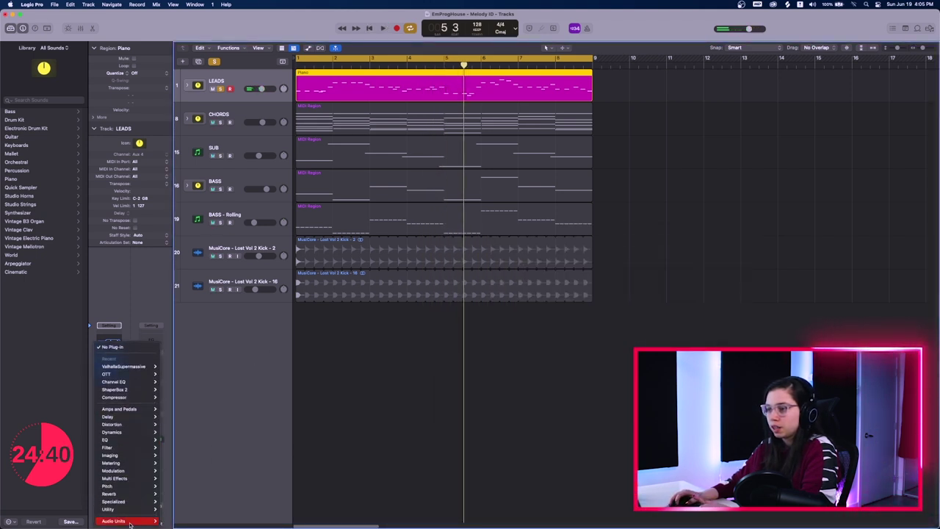
mouse_move(130, 521)
mouse_move(179, 498)
mouse_move(229, 499)
left_click(278, 498)
left_click_drag(516, 133, 599, 214)
key("space")
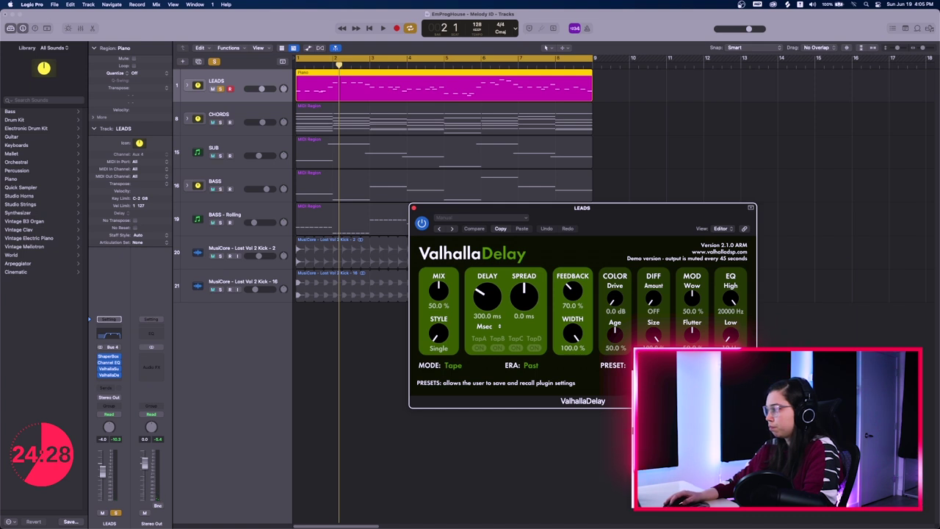
Step: Load the DIGITAL-Eighth-note Delay preset in ValhallaDelay, audition it on the leads, and close the plug-in window
mouse_move(691, 430)
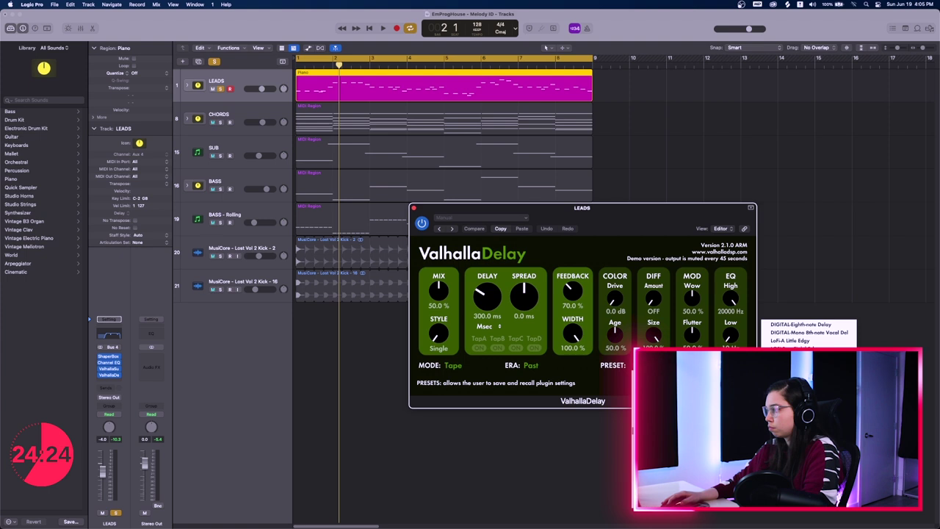
left_click(801, 324)
left_click_drag(641, 226, 666, 255)
key("space")
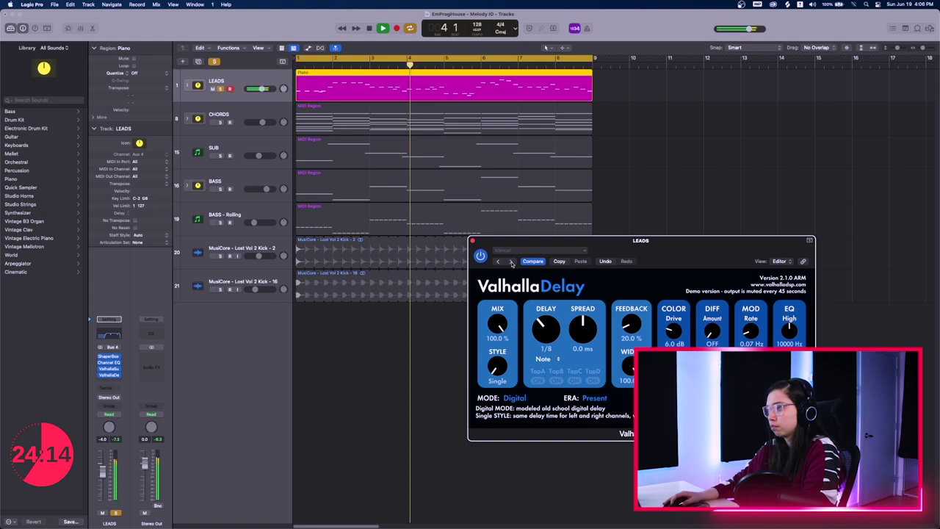
left_click(473, 241)
key("space")
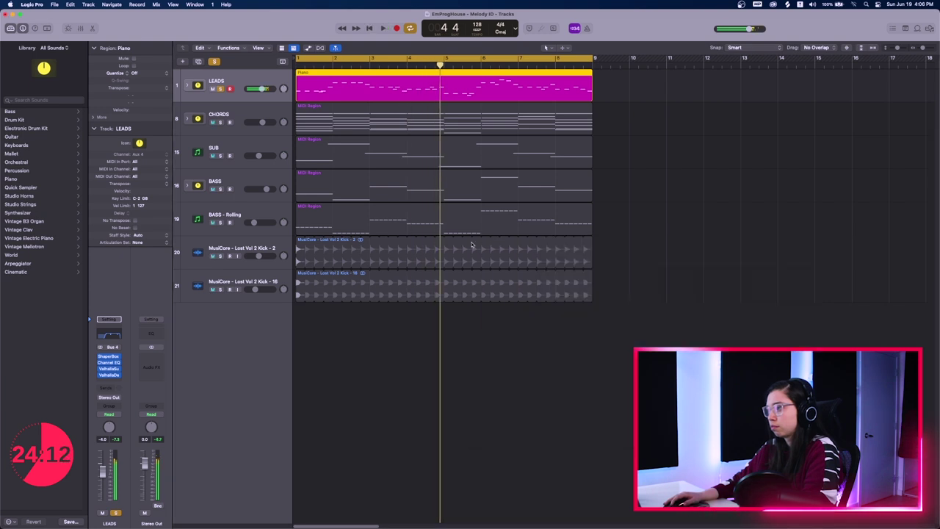
Step: Replace ValhallaDelay on the LEADS stack with a stereo Echo plug-in and audition its default setting
left_click(116, 377)
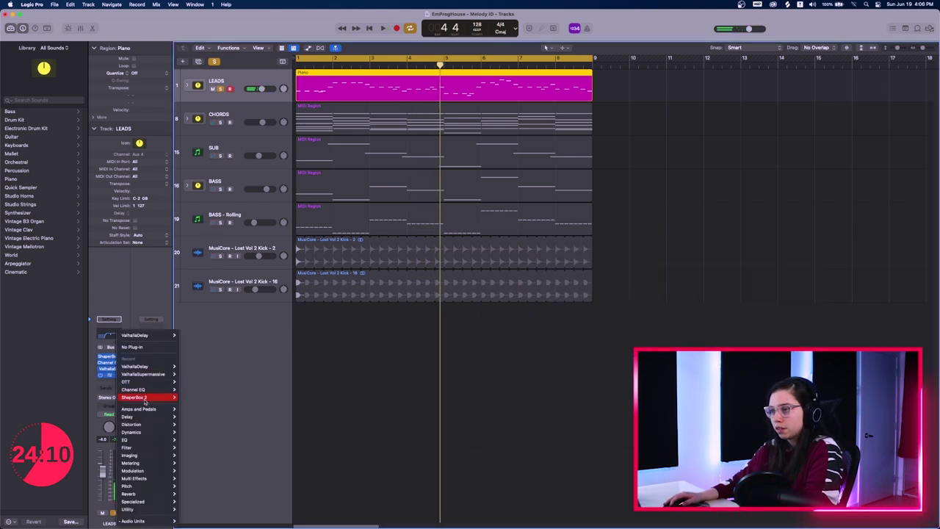
mouse_move(177, 418)
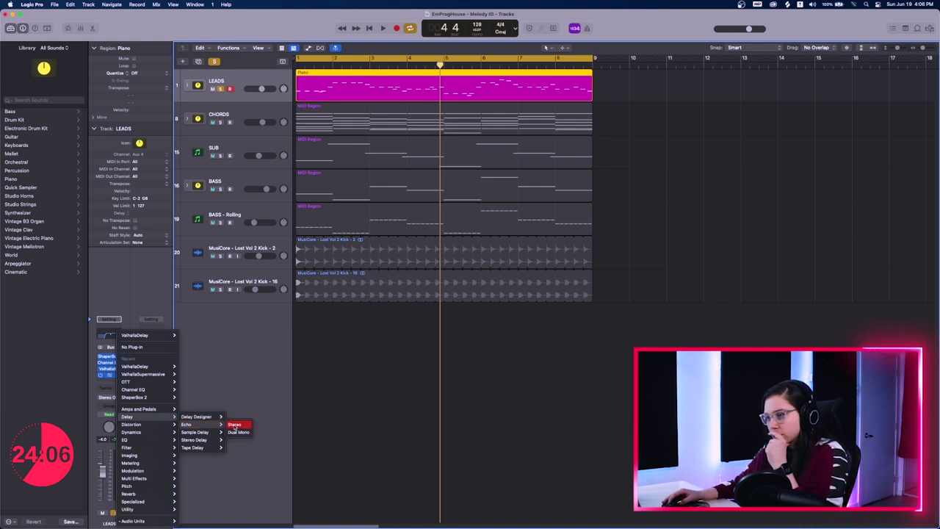
left_click(234, 424)
left_click_drag(404, 107, 588, 329)
key("space")
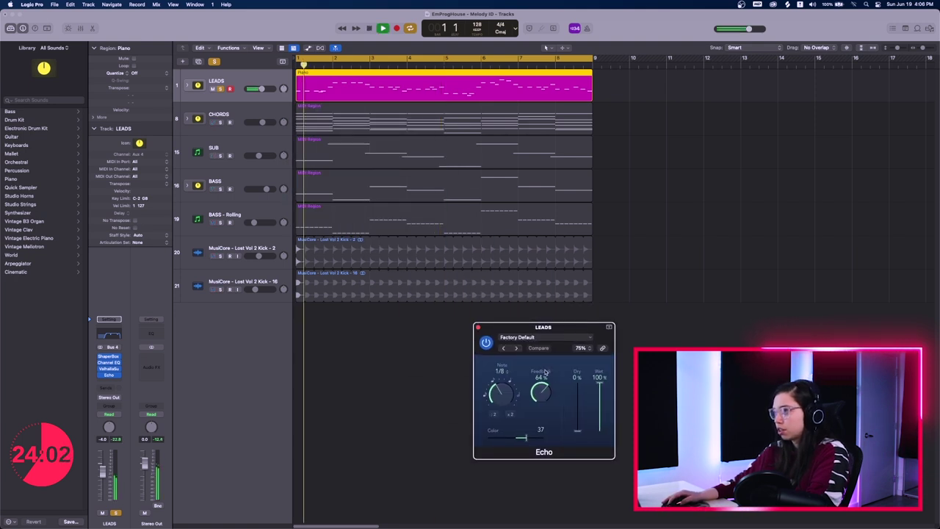
key("space")
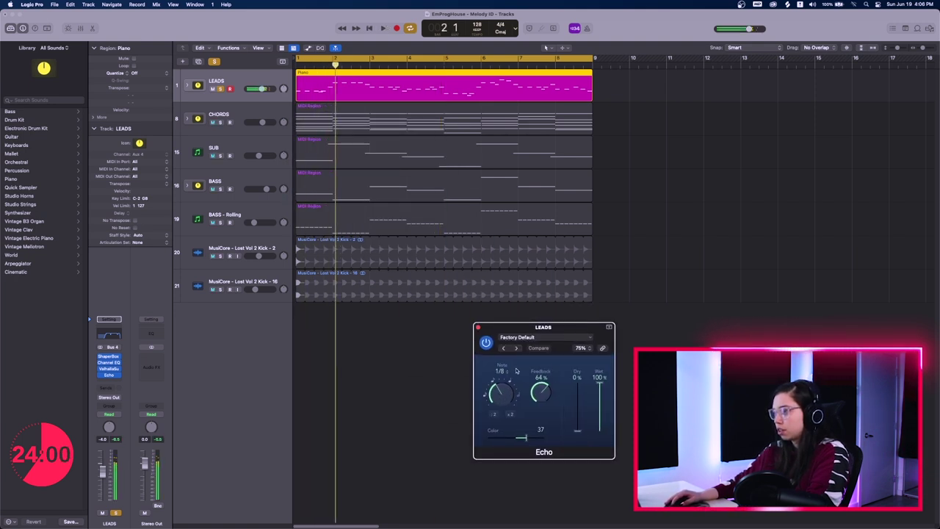
Step: Load the 1/4 Single preset in the LEADS Echo and raise its Feedback to 56% during playback
left_click(523, 341)
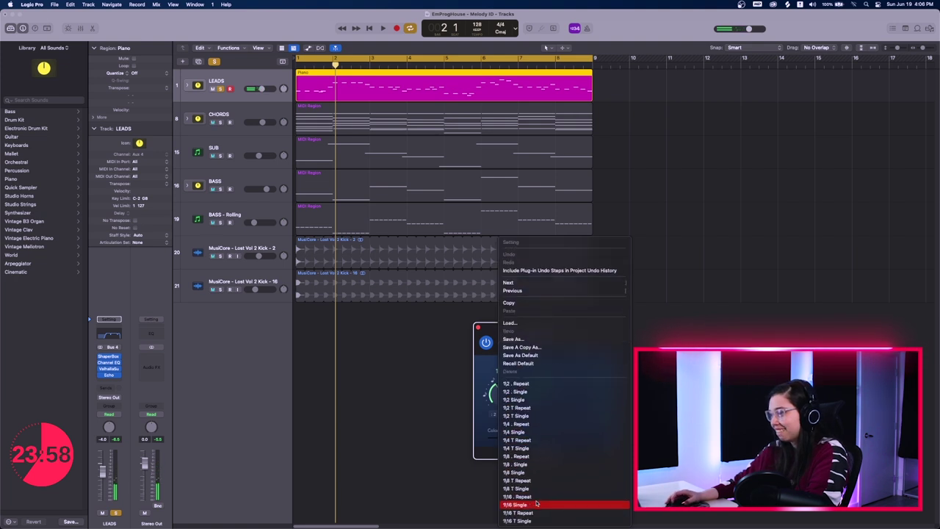
left_click(523, 432)
key("space")
left_click_drag(543, 331, 559, 335)
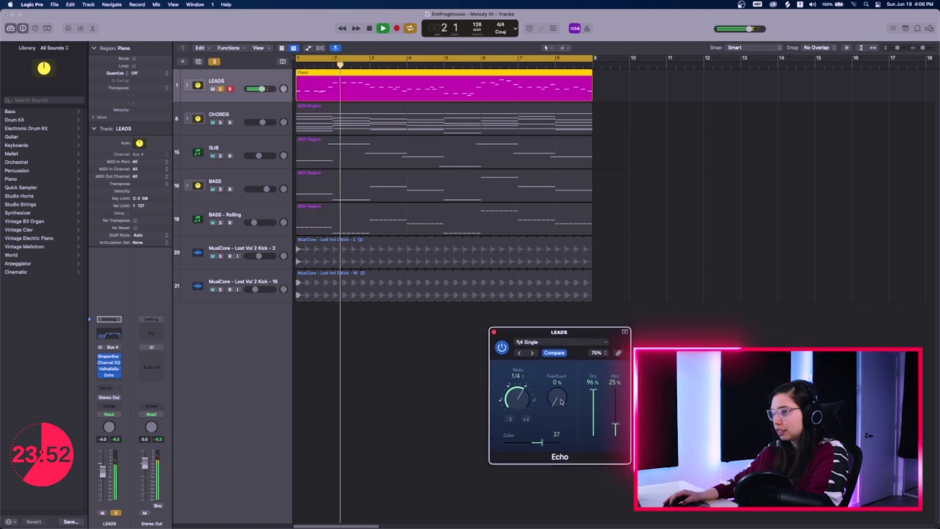
left_click_drag(561, 402, 541, 342)
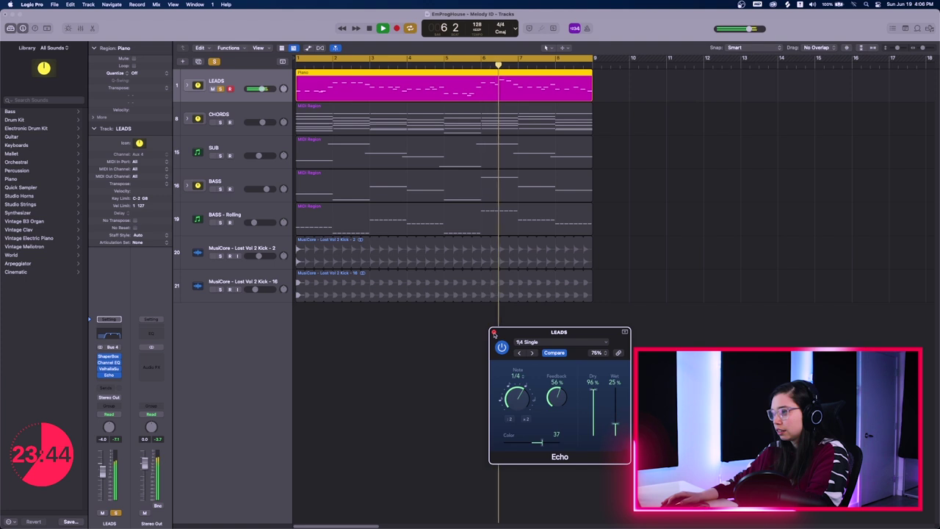
Step: Set the LEADS Echo to 60% Feedback, 87% Dry and 35% Wet during playback, and close its window
left_click_drag(552, 398, 553, 395)
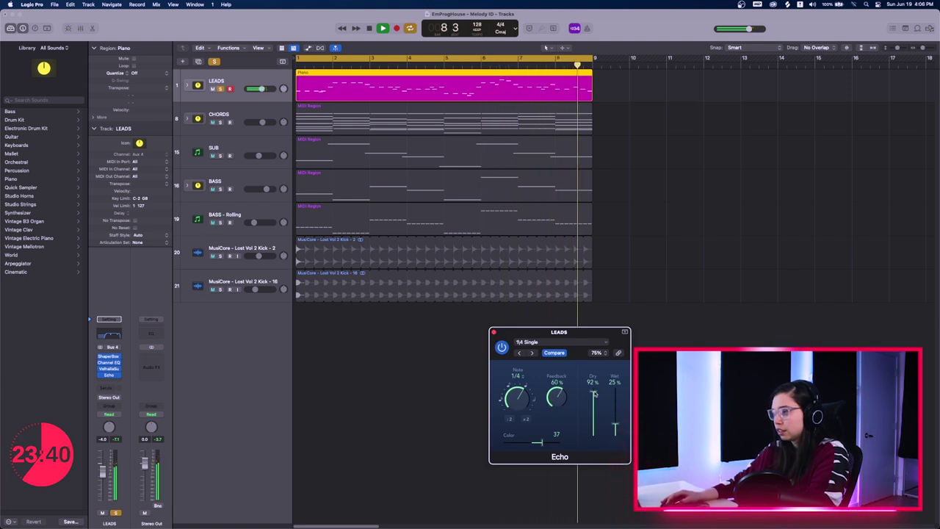
left_click_drag(616, 426, 615, 422)
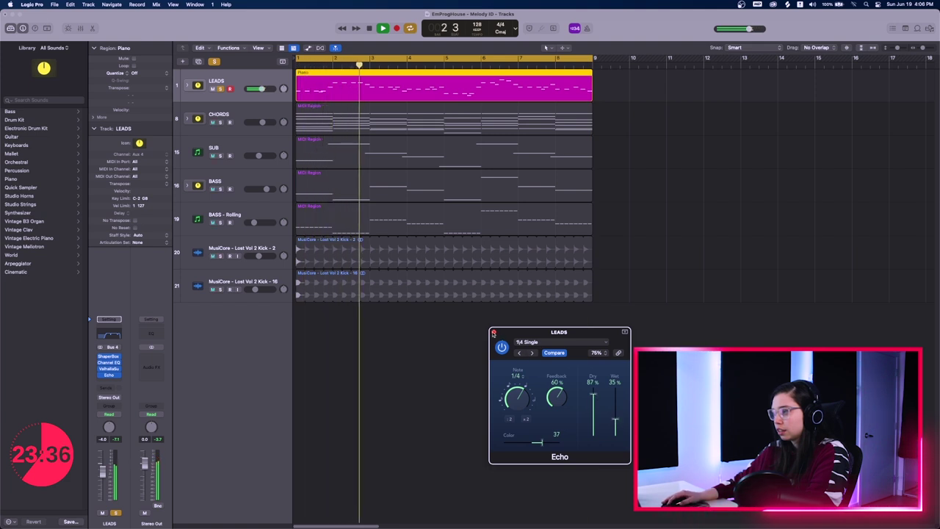
left_click(493, 332)
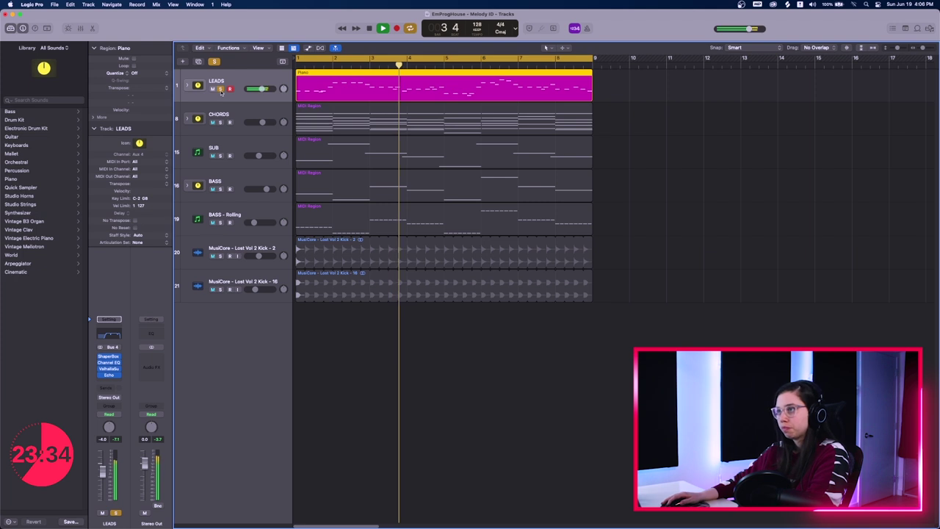
Step: Take the LEADS stack out of solo, audition it with all the other tracks, and clear the region selection
key("super+a")
scroll(379, 299, "down", 3)
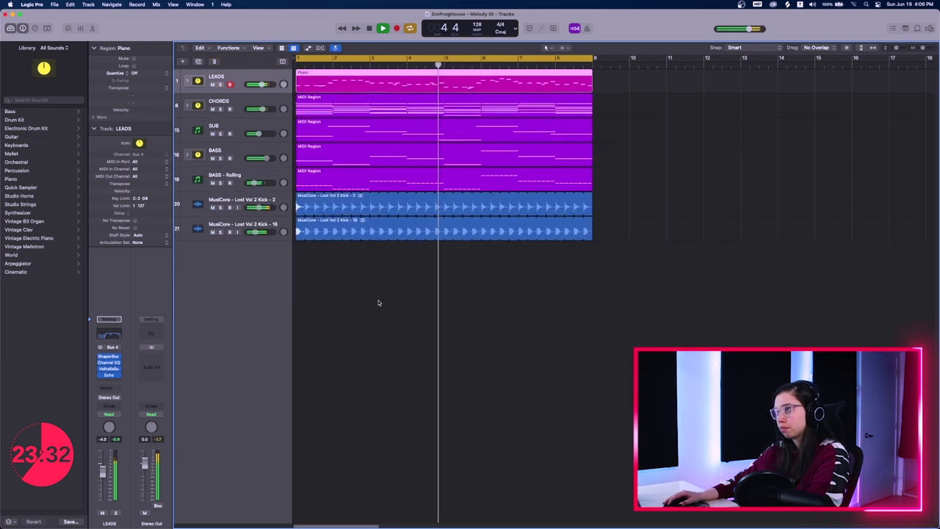
scroll(379, 299, "up", 3)
left_click(378, 332)
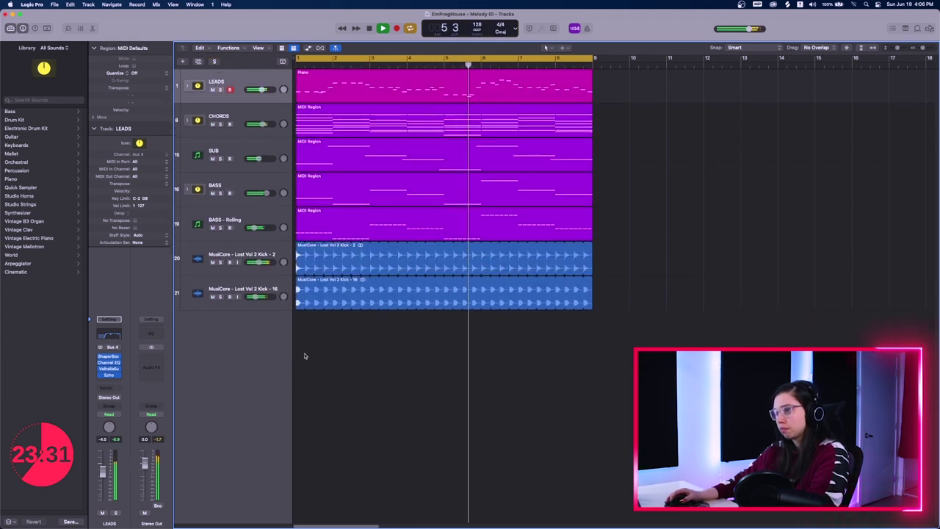
Step: Add a Channel EQ to the Stereo Out, examine the mix's spectrum in it, and close its window
left_click(151, 335)
left_click_drag(478, 123, 520, 198)
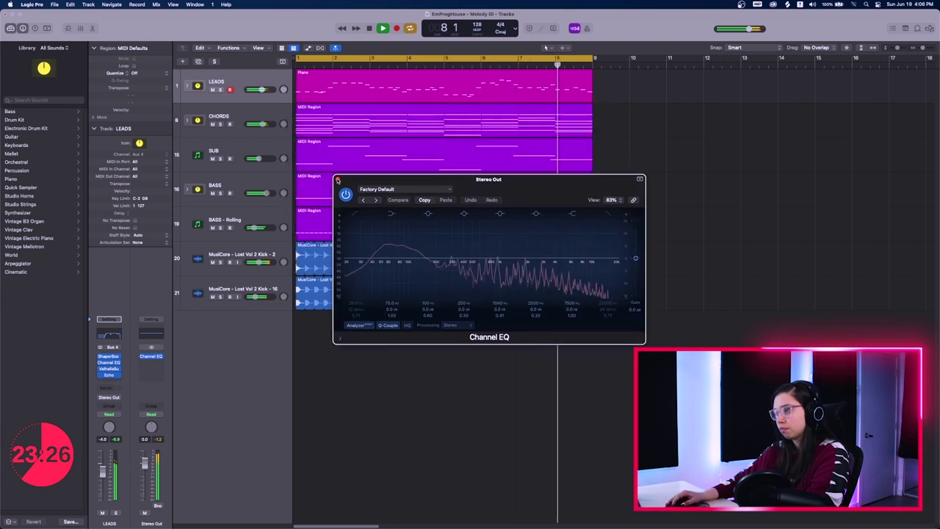
left_click(338, 180)
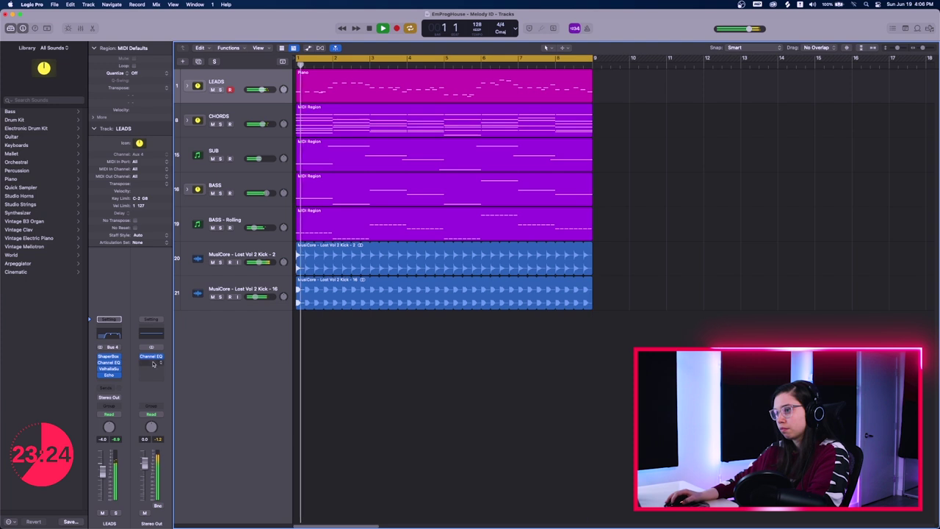
Step: Insert a stereo Overdrive between Channel EQ and ValhallaSupermassive on the LEADS stack
left_click(108, 368)
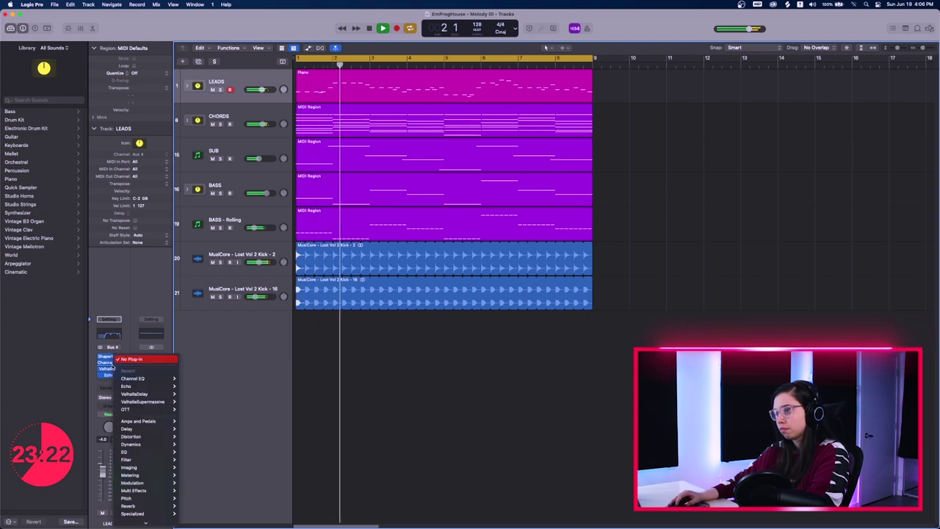
mouse_move(147, 463)
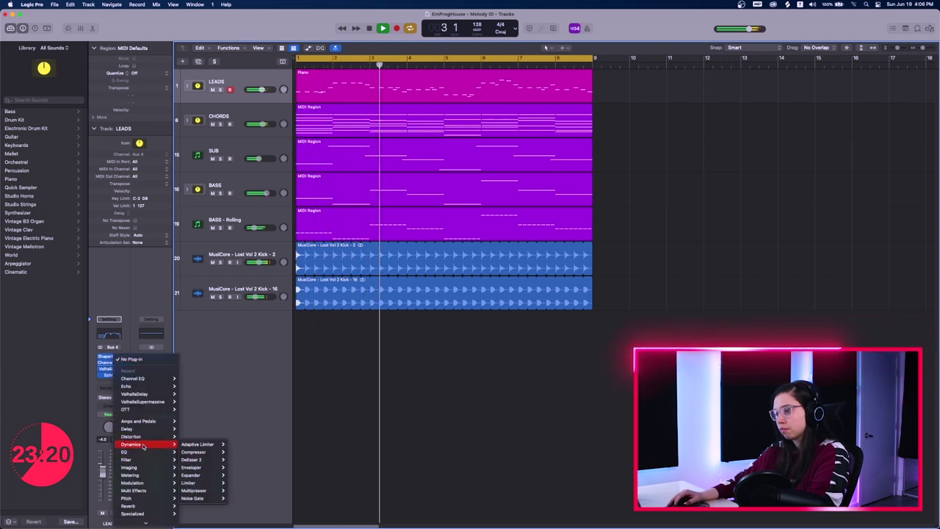
mouse_move(147, 436)
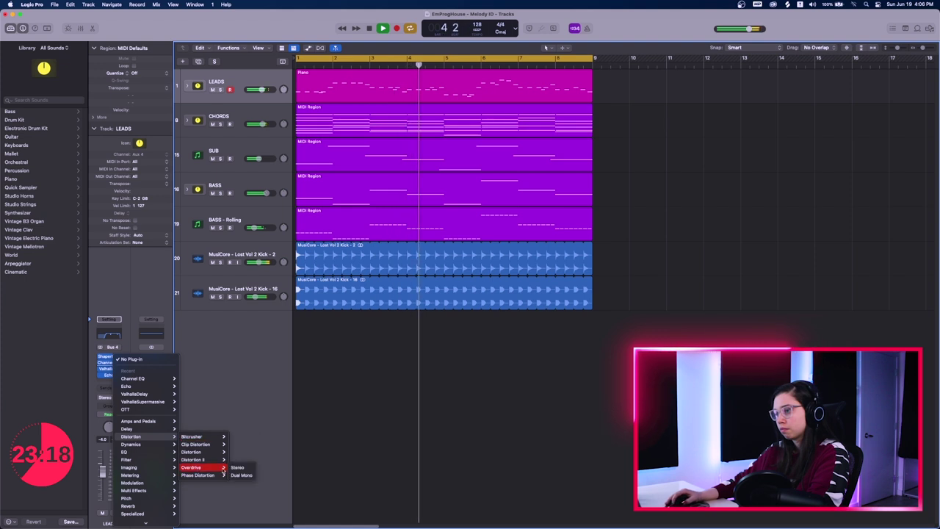
left_click(239, 468)
left_click_drag(430, 131, 525, 304)
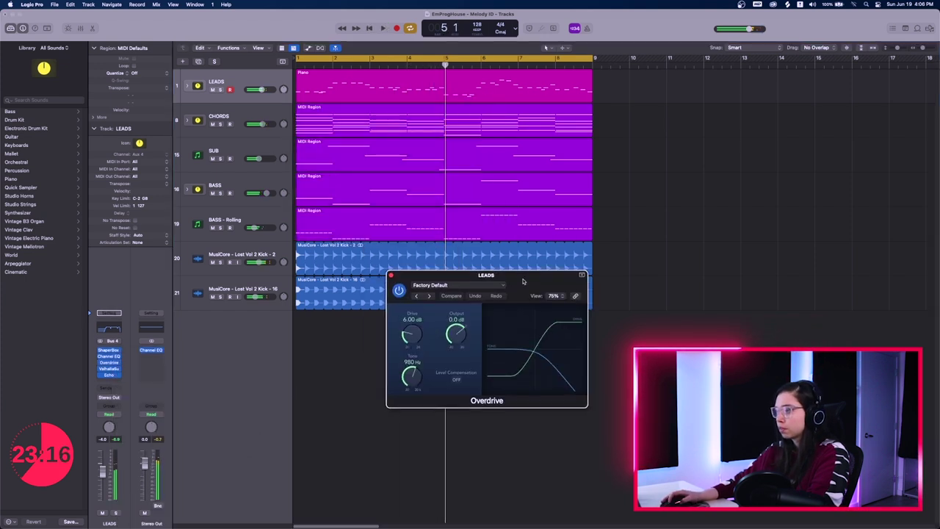
Step: Load the Bright Tube preset in the LEADS Overdrive, set Drive to 3.00 dB, close its window, and audition the full mix
key("space")
left_click_drag(518, 294, 526, 313)
left_click_drag(420, 356, 421, 373)
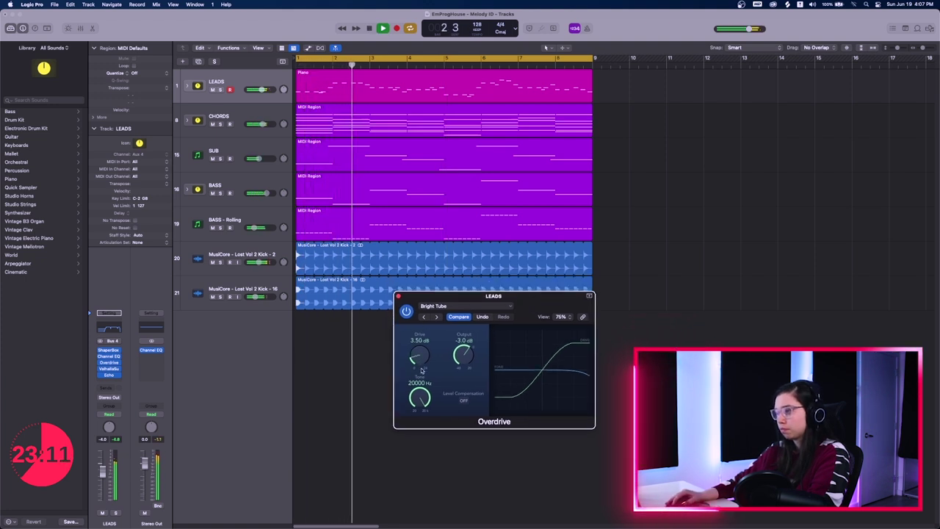
left_click(406, 312)
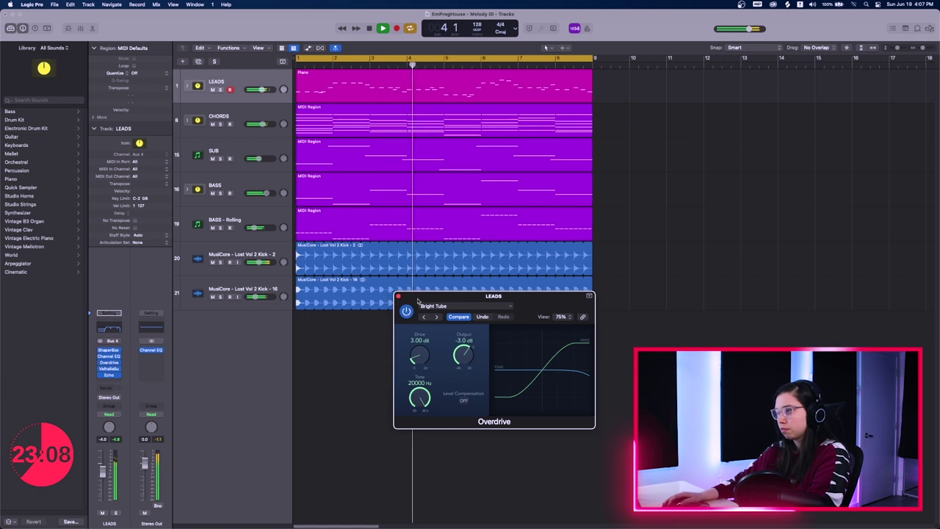
left_click(398, 296)
key("super+Down")
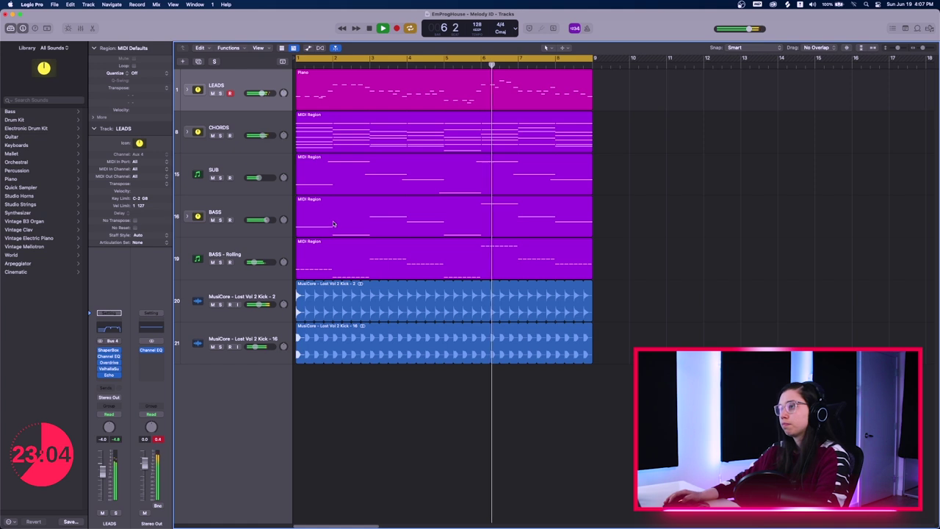
key("super+Up")
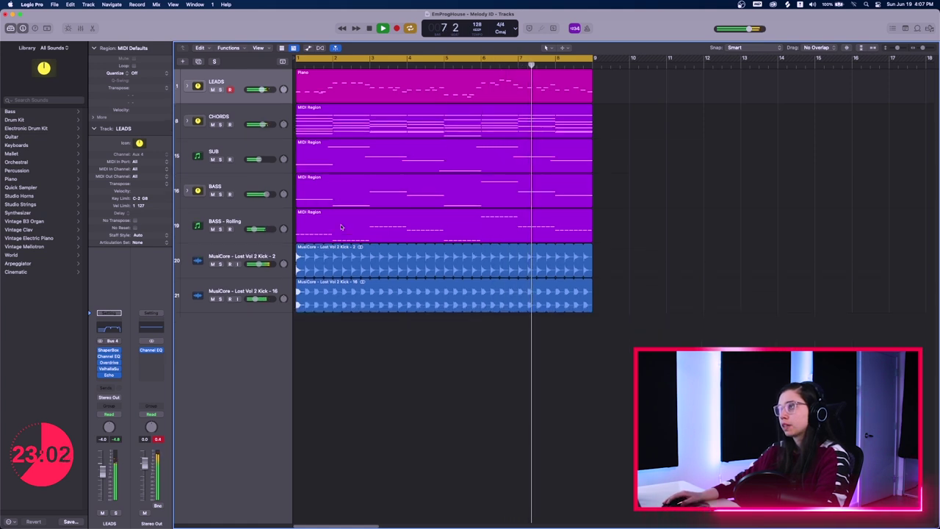
key("super+Up")
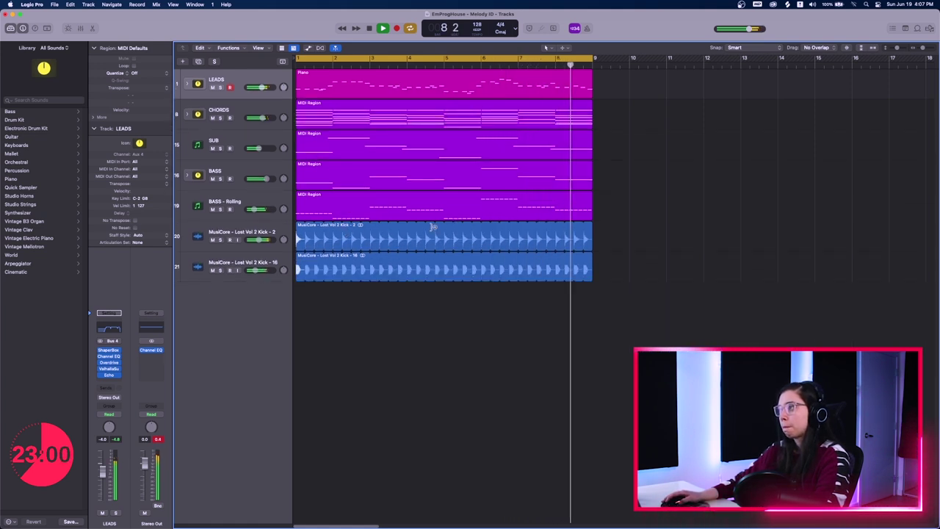
key("space")
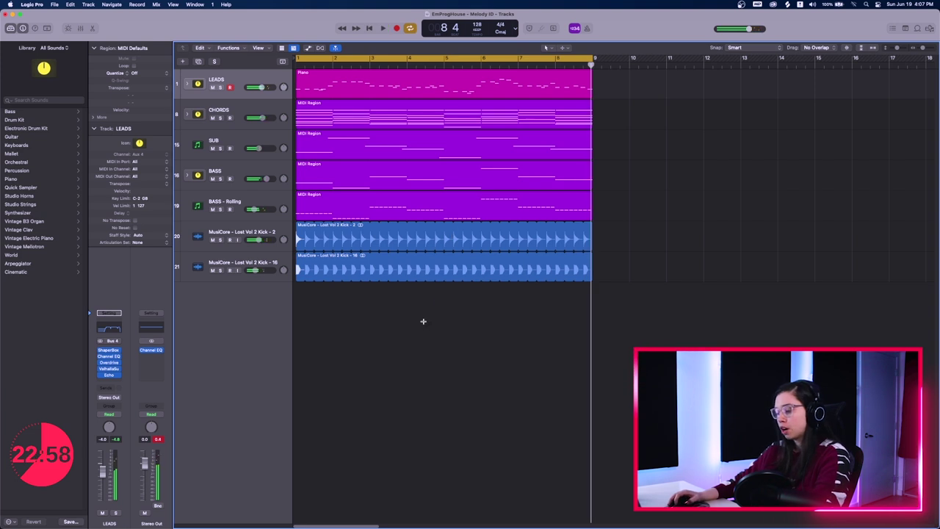
Step: Select the five MIDI regions on the LEADS, CHORDS, SUB, BASS and BASS - Rolling tracks and loop them to bar 17
left_click_drag(628, 102, 494, 266)
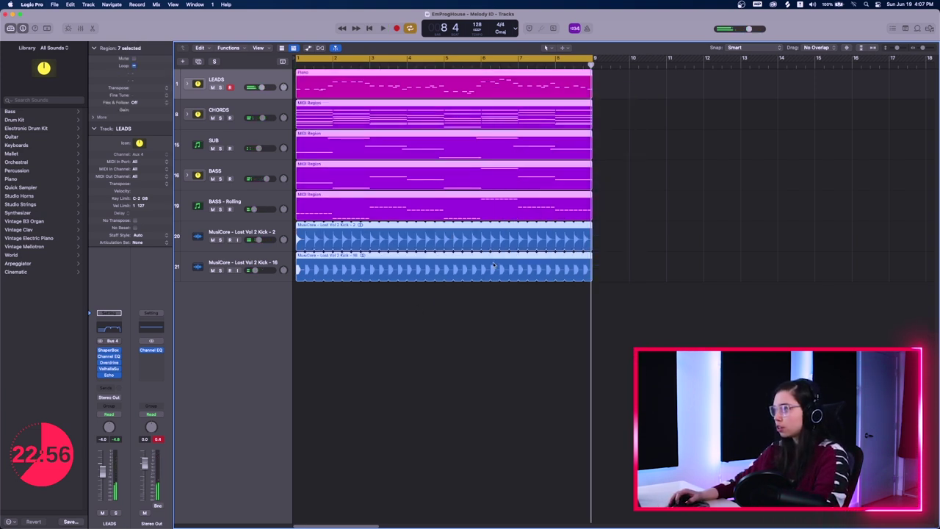
scroll(582, 205, "down", 5)
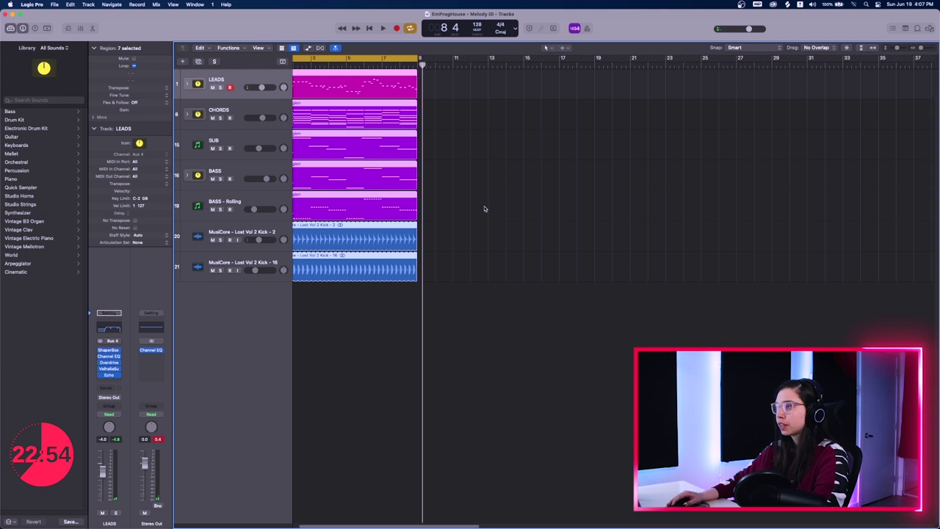
scroll(489, 206, "left", 2)
left_click(521, 164)
left_click_drag(492, 100, 402, 203)
left_click_drag(474, 82, 401, 206)
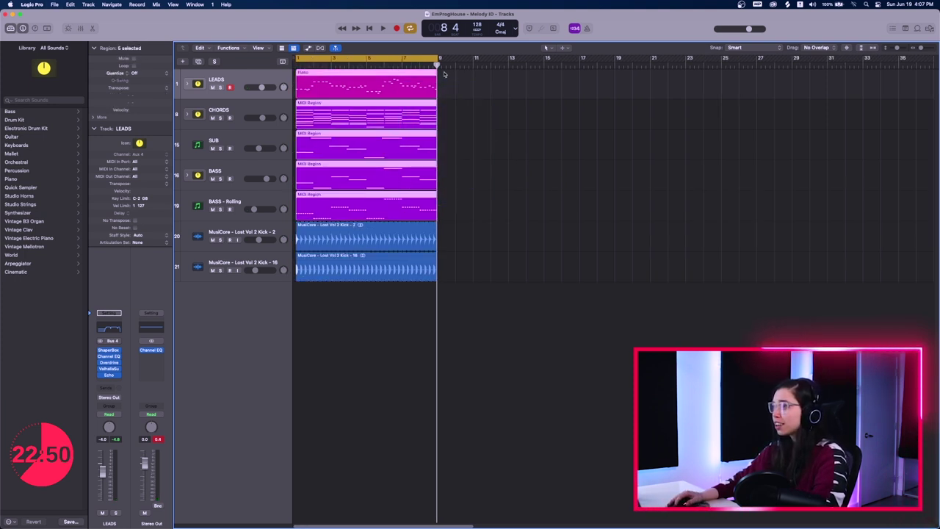
left_click_drag(438, 74, 579, 90)
Step: Repeat the regions on both kick tracks from bar 9 to bar 17
left_click_drag(465, 281, 441, 234)
key("super+Right")
key("super+Right")
key("super+Right")
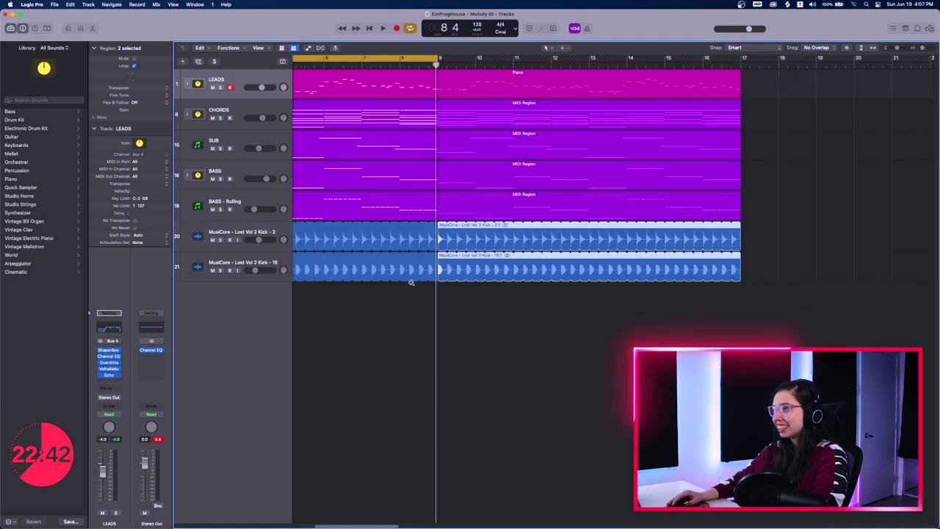
Step: Split the first kick region on both kick tracks at bar 8 and delete the pieces between bars 8 and 9
left_click_drag(421, 307, 401, 246)
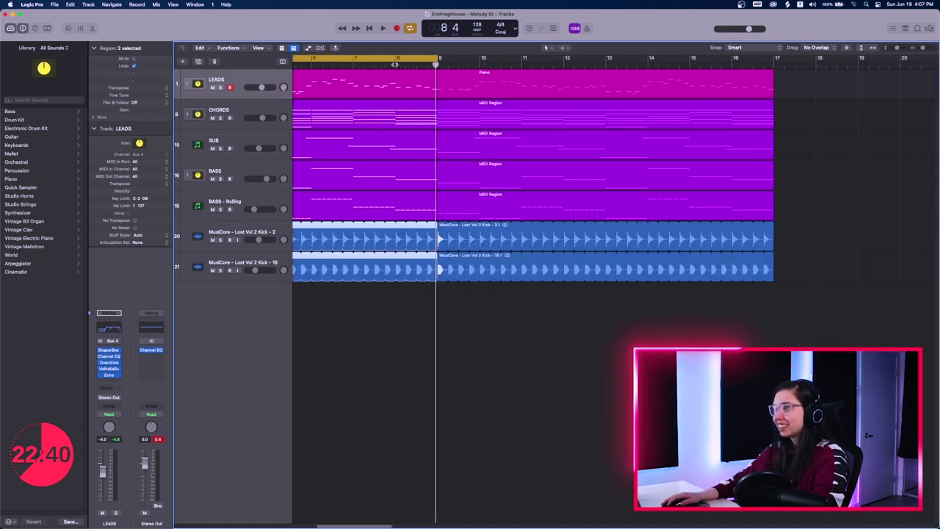
left_click(396, 65)
key("super+t")
left_click_drag(632, 282, 612, 248)
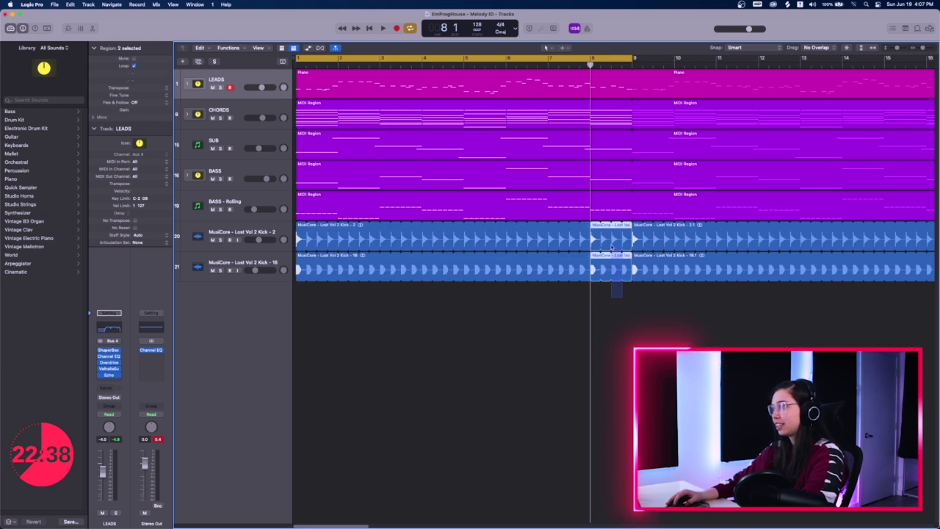
key("Delete")
Step: Play the arrangement from bar 1 to audition the kick break in bar 8, and stop playback
key("Return")
key("space")
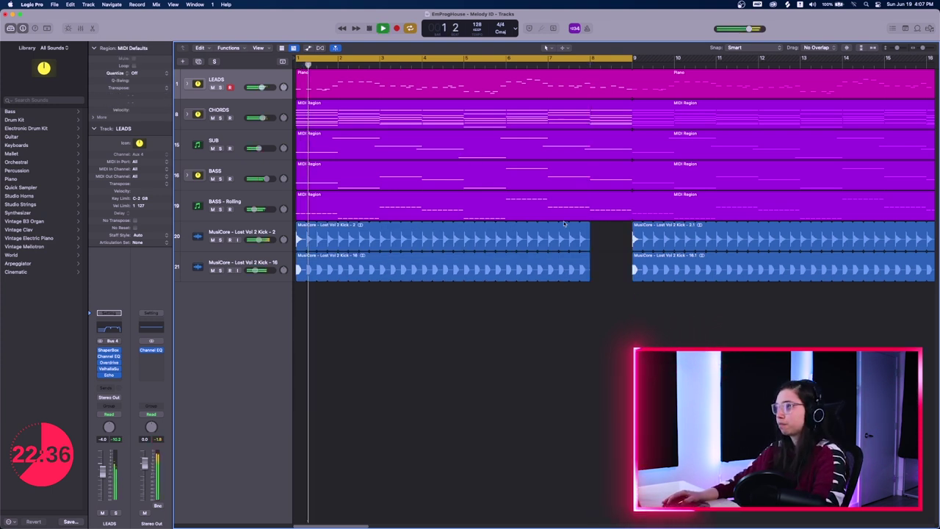
key("super+Left")
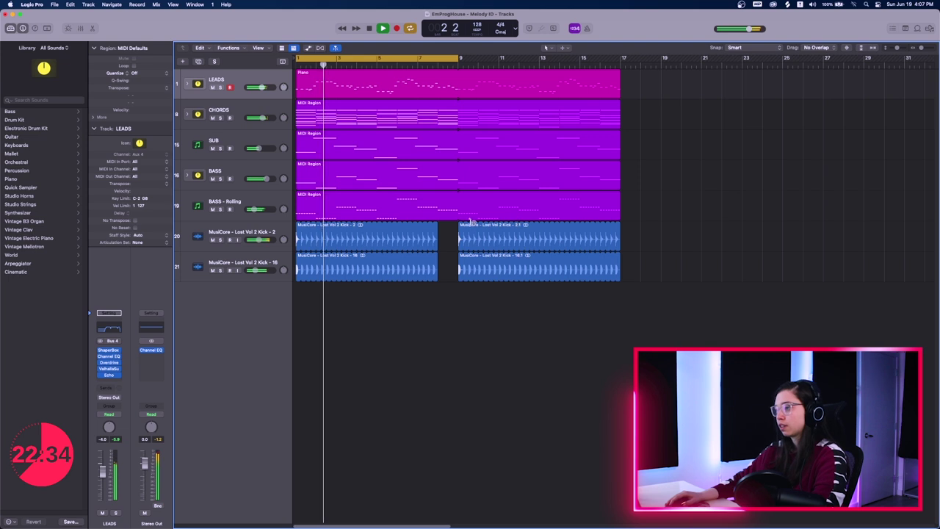
key("super+Down")
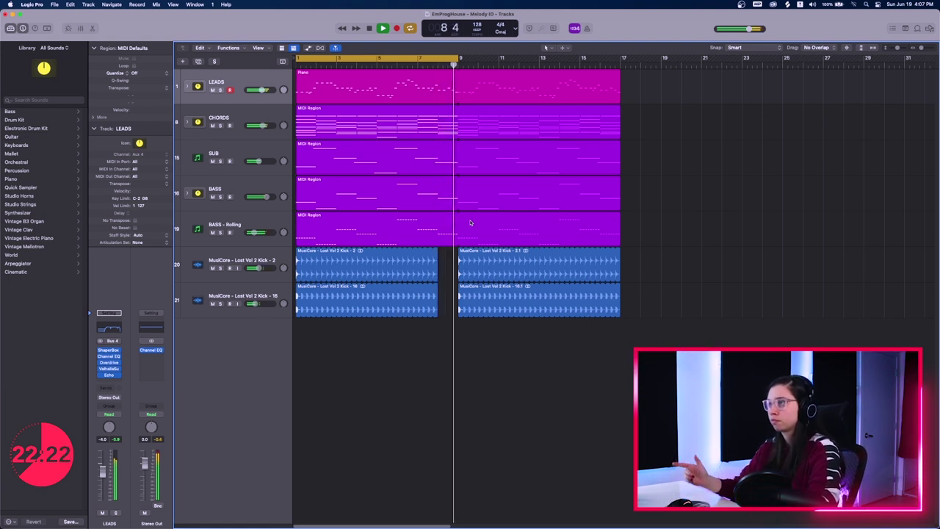
key("space")
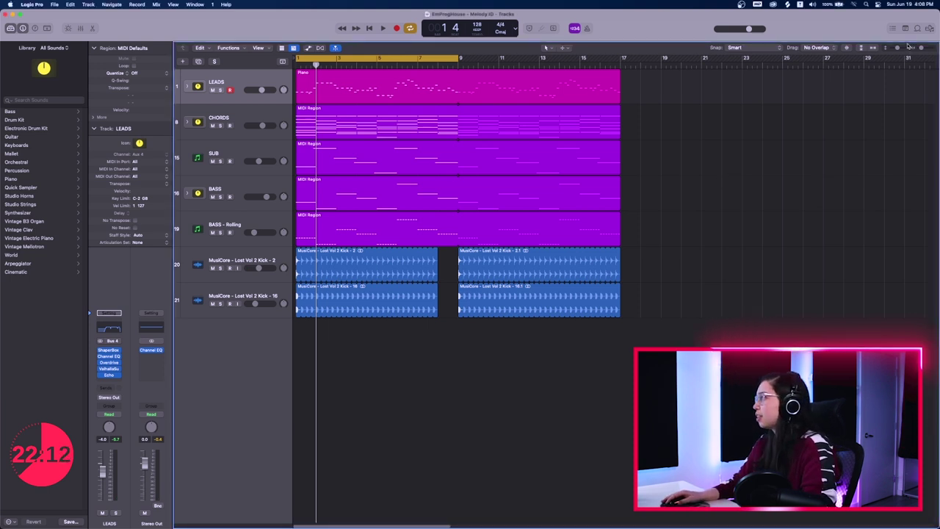
Step: Save the project and browse the audio files to the LOST Vol.2 Drums > Cymbals > Rides folder
left_click(929, 28)
left_click(678, 202)
key("super+s")
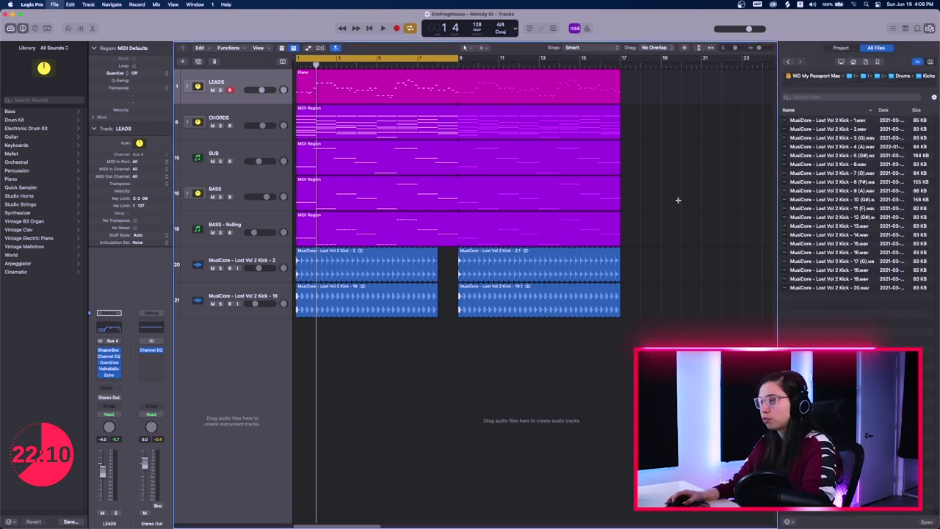
left_click(902, 75)
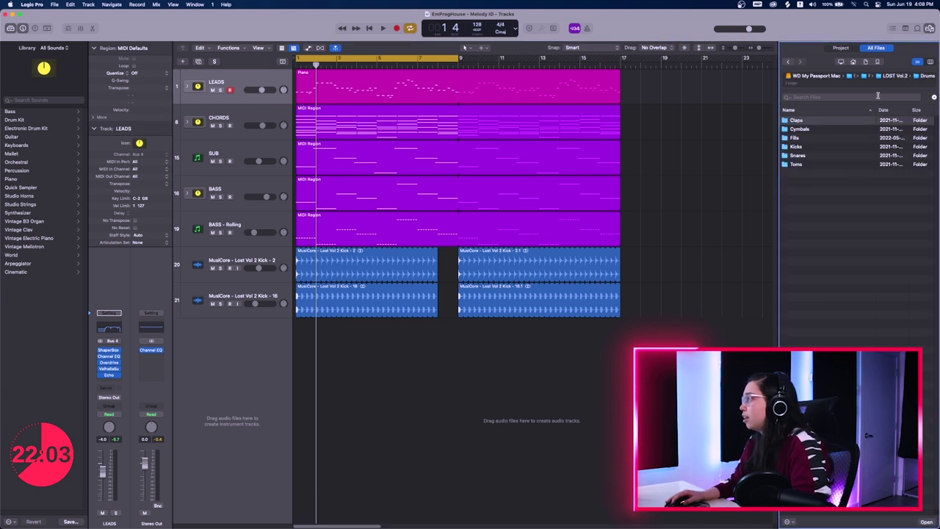
double_click(815, 129)
double_click(800, 138)
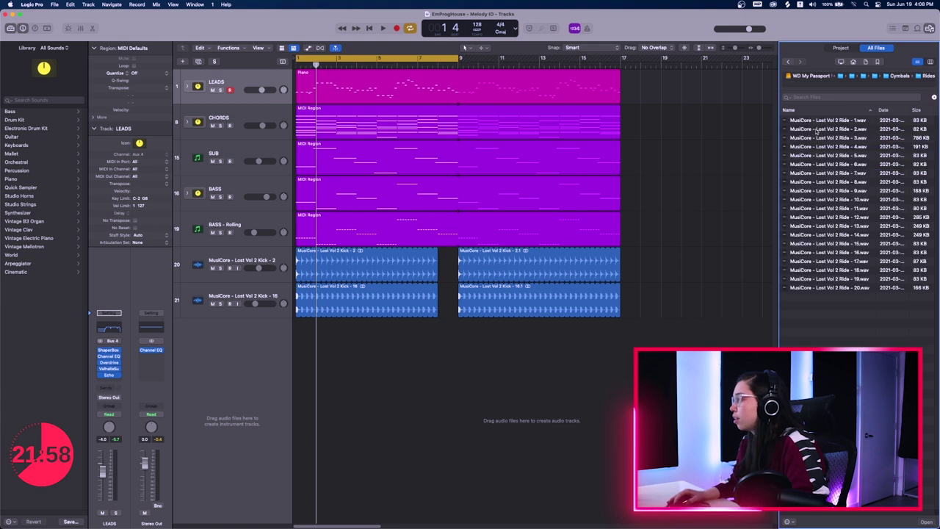
Step: Preview the MusiCore - Lost Vol 2 Ride samples one after another, up to Ride - 8.wav
key("Down")
key("Down")
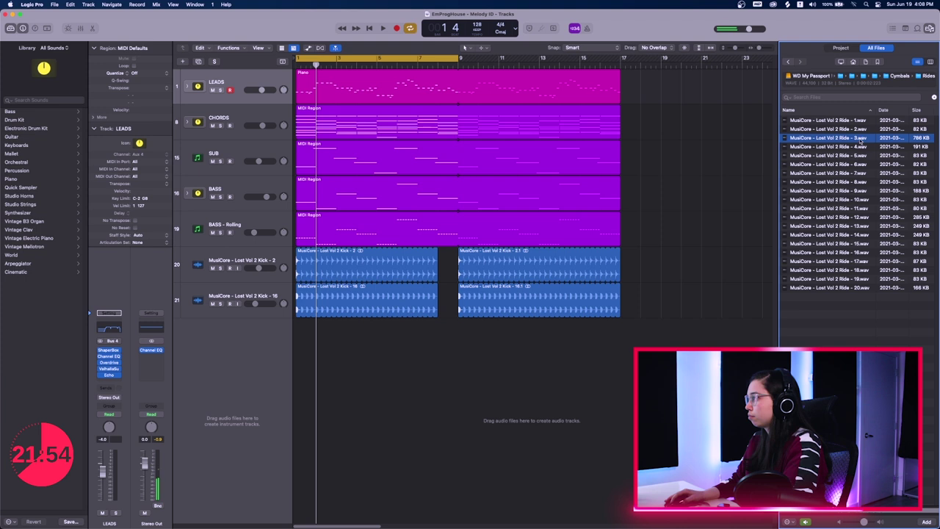
key("Down")
key("Down")
key("Down")
key("Down")
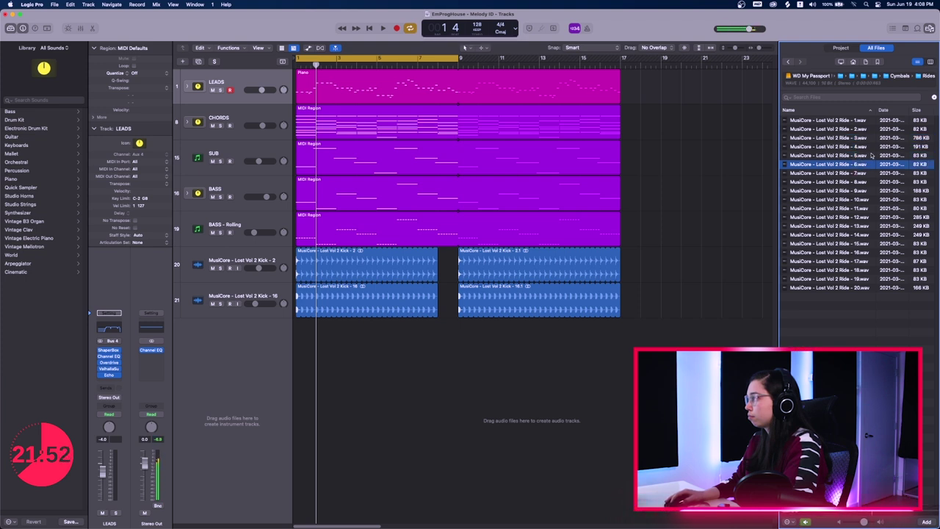
key("Down")
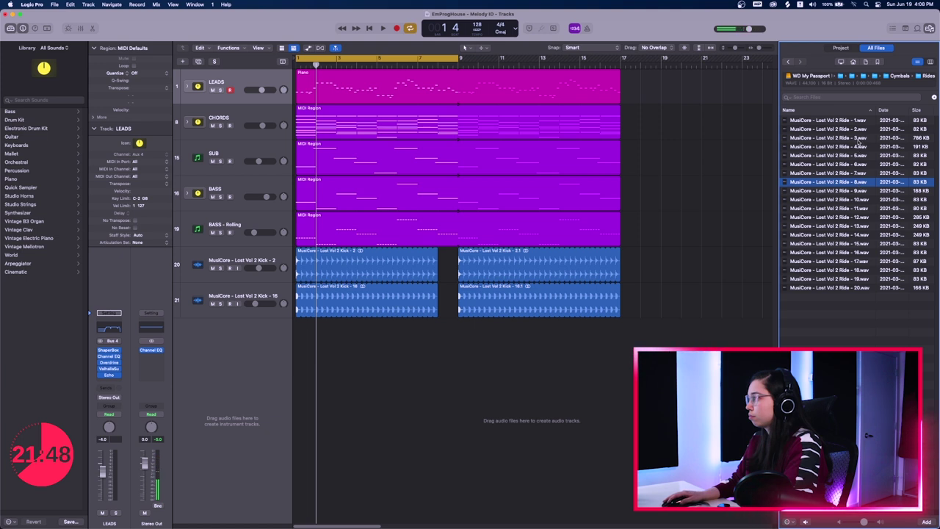
Step: Audition the ride samples and add MusiCore - Lost Vol 2 Ride - 3.wav on a new track at bar 1
key("Up")
key("Up")
key("Up")
key("Up")
key("Up")
key("Up")
key("Up")
key("Down")
key("Down")
left_click_drag(858, 145, 298, 337)
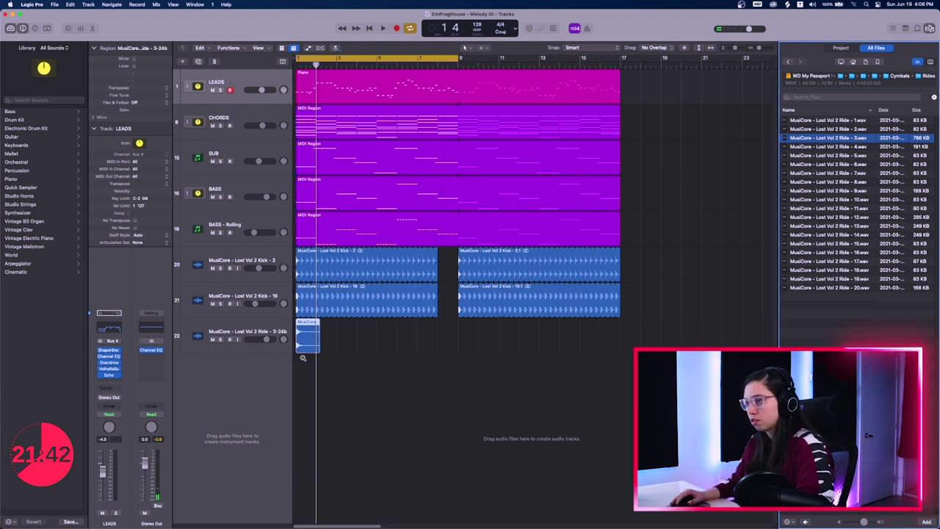
Step: Shorten the ride region to one beat, loop it up to bar 8 and play it back
left_click(300, 352)
key("super+Right")
key("super+Right")
key("super+Right")
scroll(316, 353, "left", 2)
key("space")
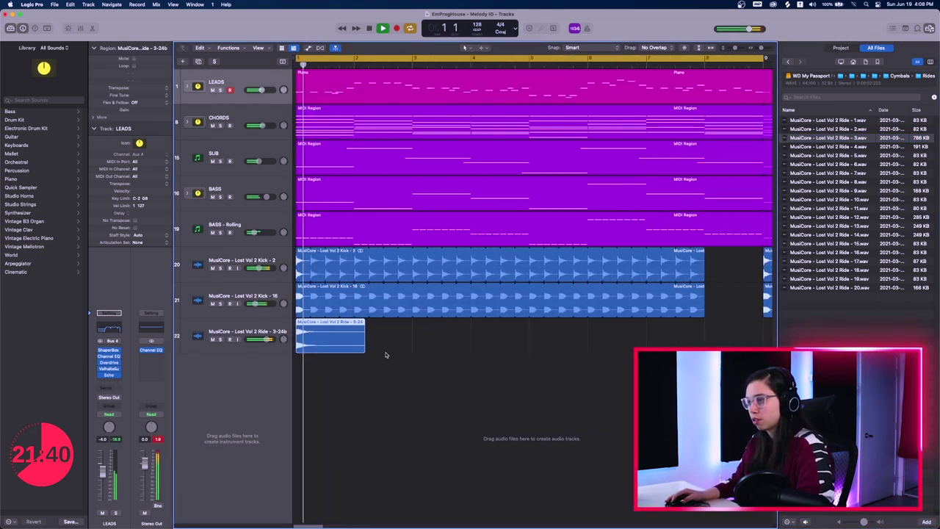
key("space")
left_click_drag(361, 351, 689, 335)
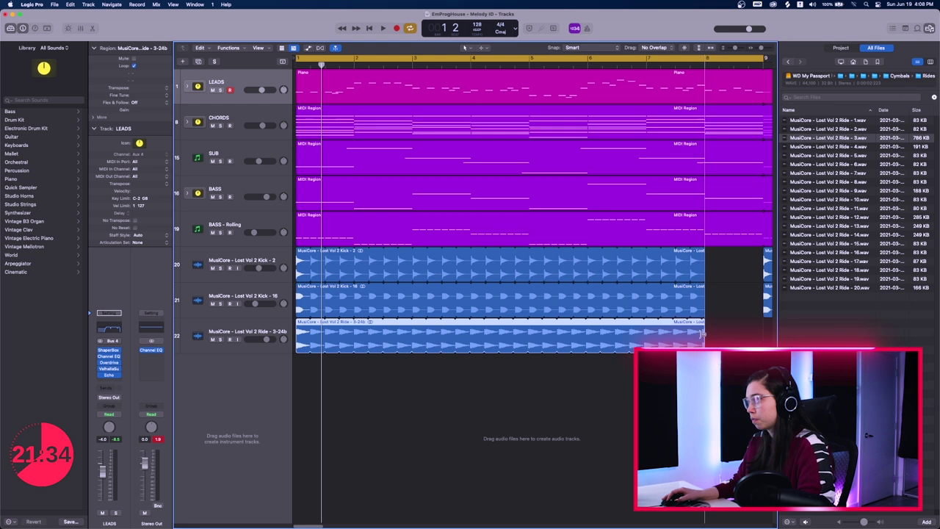
key("space")
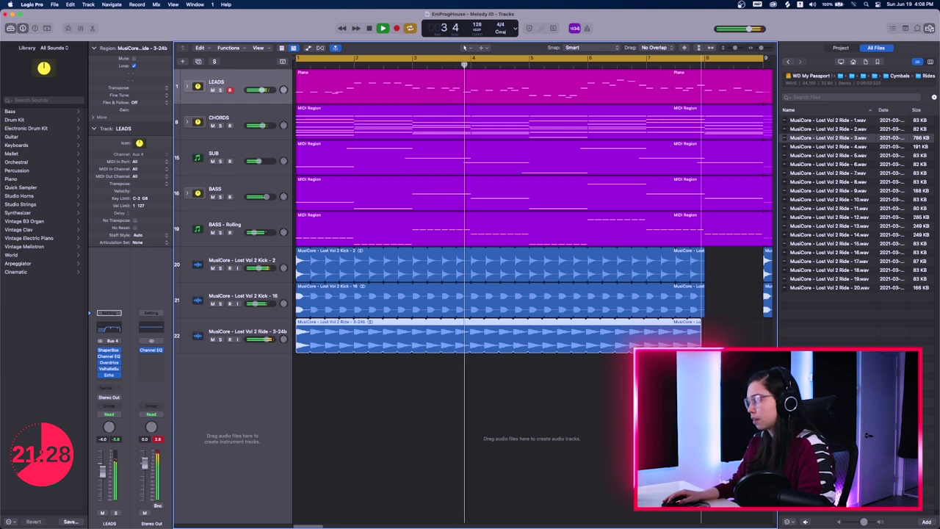
key("space")
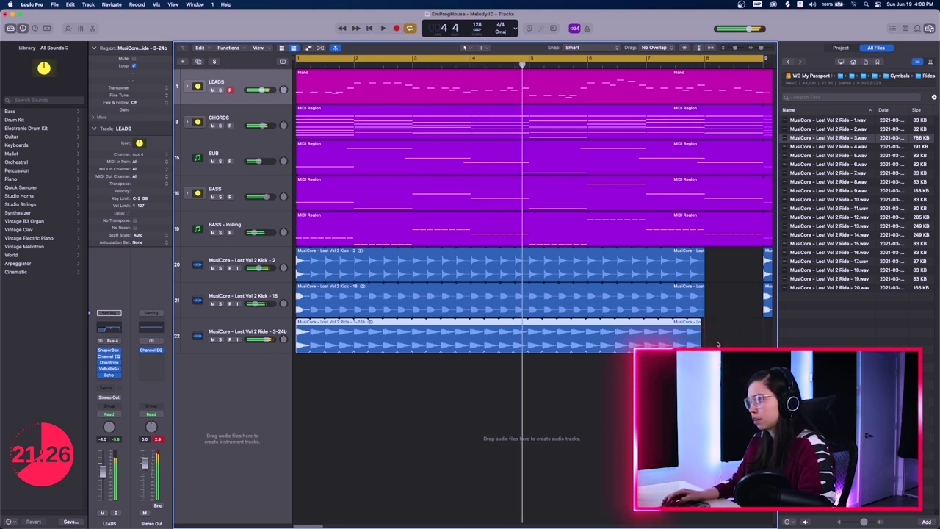
Step: Cut the ride loop back to a single beat and finely trim its end at beat 2
left_click_drag(701, 344, 310, 349)
left_click(310, 63)
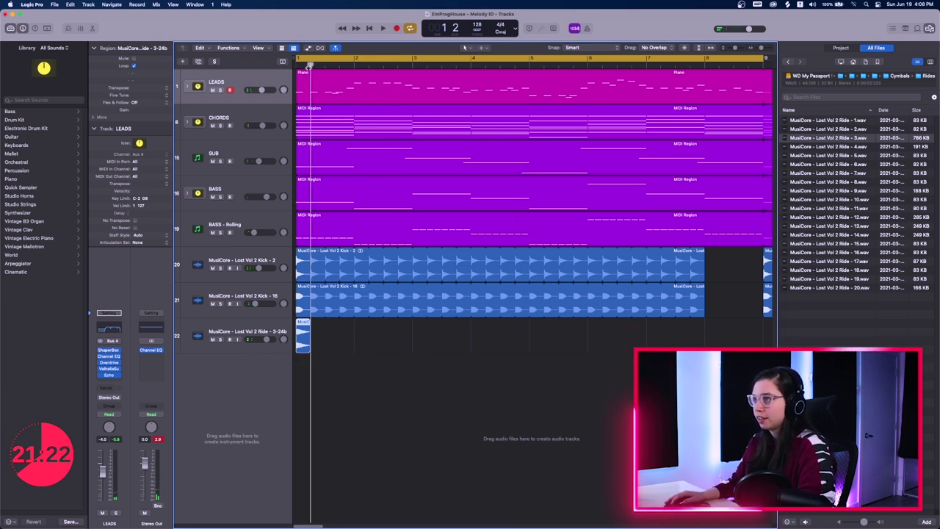
key("super+Right")
key("super+Right")
key("super+Right")
key("super+Right")
key("super+Right")
key("super+Right")
key("super+Left")
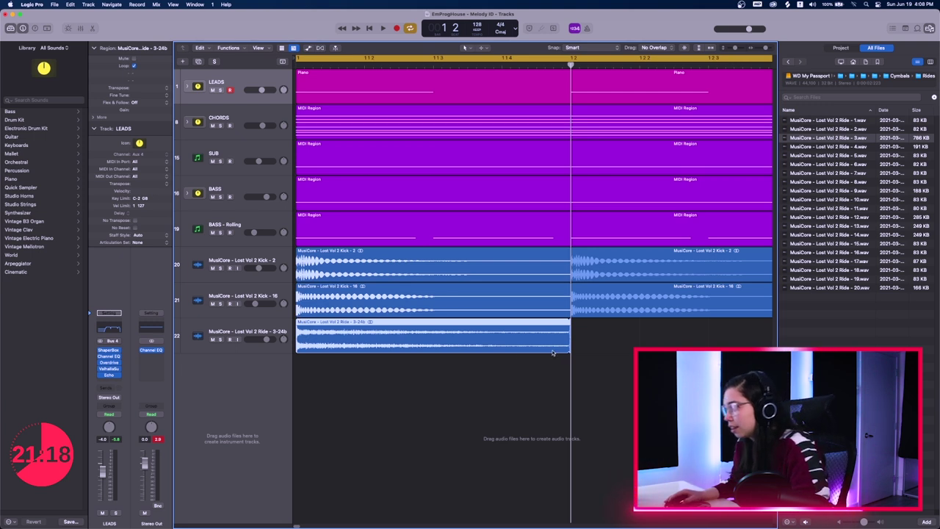
key("super+Right")
key("super+Right")
key("super+Right")
key("super+Right")
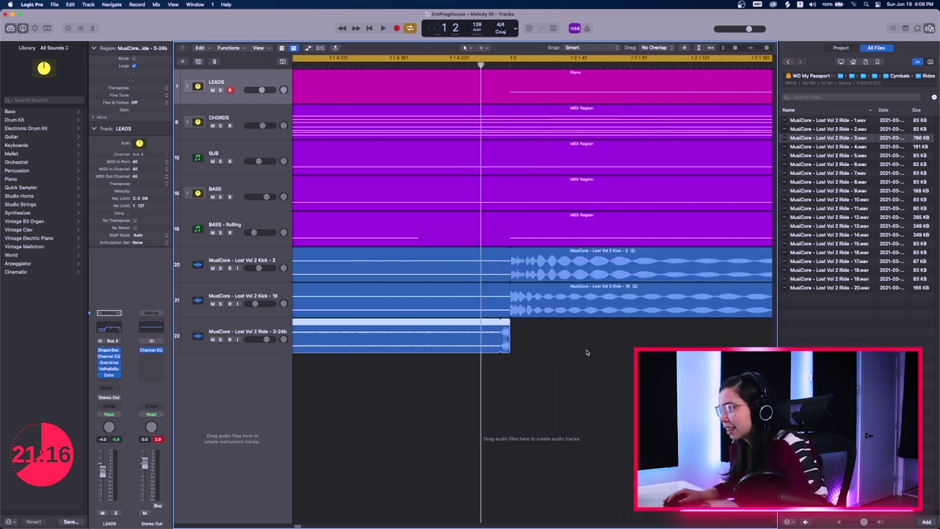
scroll(587, 353, "right", 2)
left_click_drag(446, 351, 442, 352)
key("super+Left")
key("super+Left")
key("super+Left")
key("super+Left")
key("super+Left")
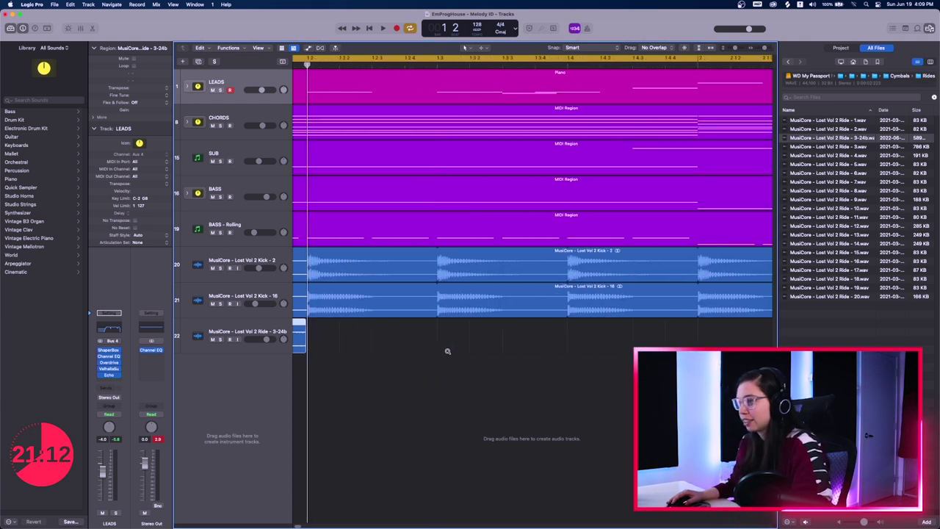
Step: Duplicate the one-beat ride region on every beat up to bar 8 and delete the surplus copies
left_click_drag(325, 343, 586, 350)
key("super+Left")
key("super+Left")
key("super+Left")
key("super+Left")
key("super+Left")
left_click_drag(419, 336, 636, 345)
key("Delete")
Step: During playback, lower the ride track's volume and set the Kick - 16 track's volume to -9.0 dB
key("space")
left_click_drag(248, 341, 242, 341)
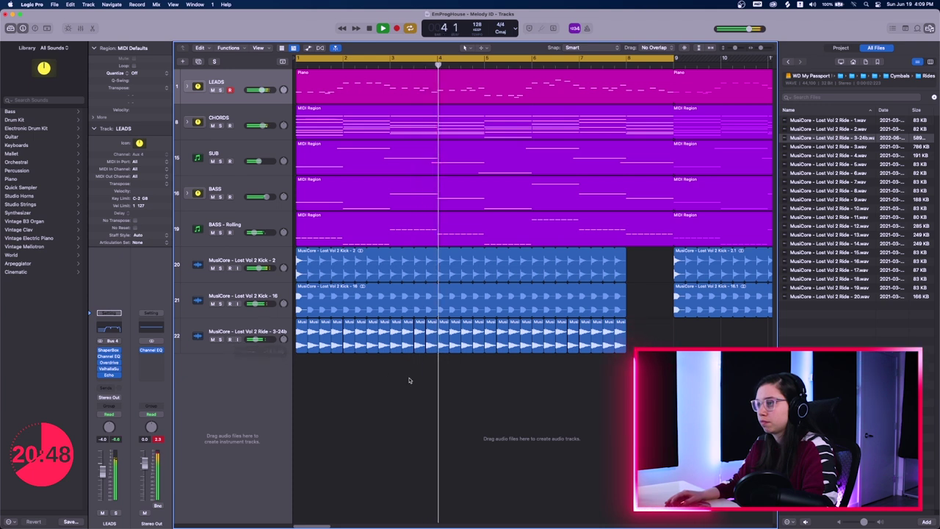
left_click_drag(255, 303, 257, 303)
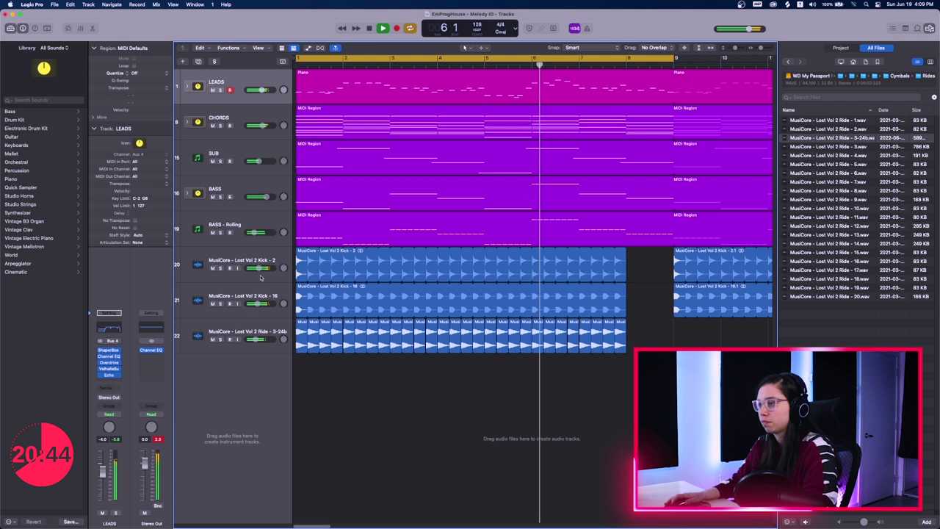
left_click_drag(254, 304, 257, 304)
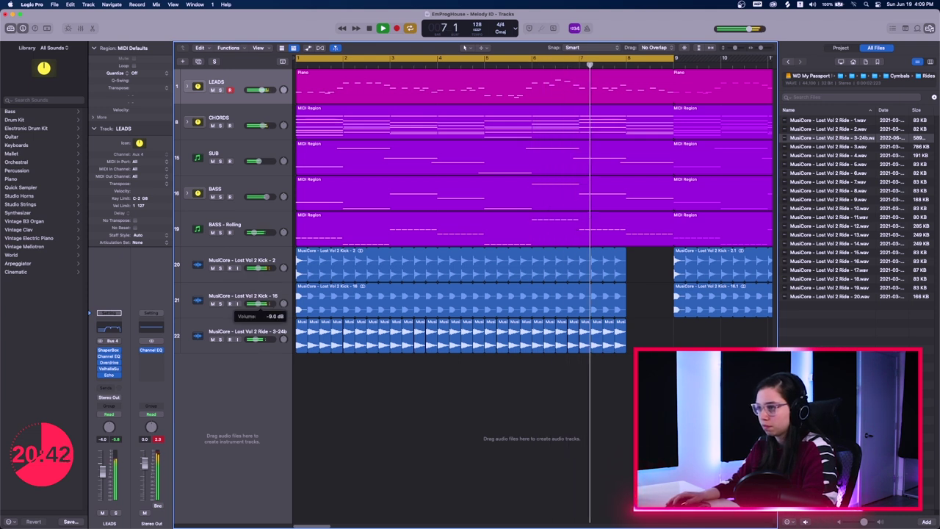
key("super+Up")
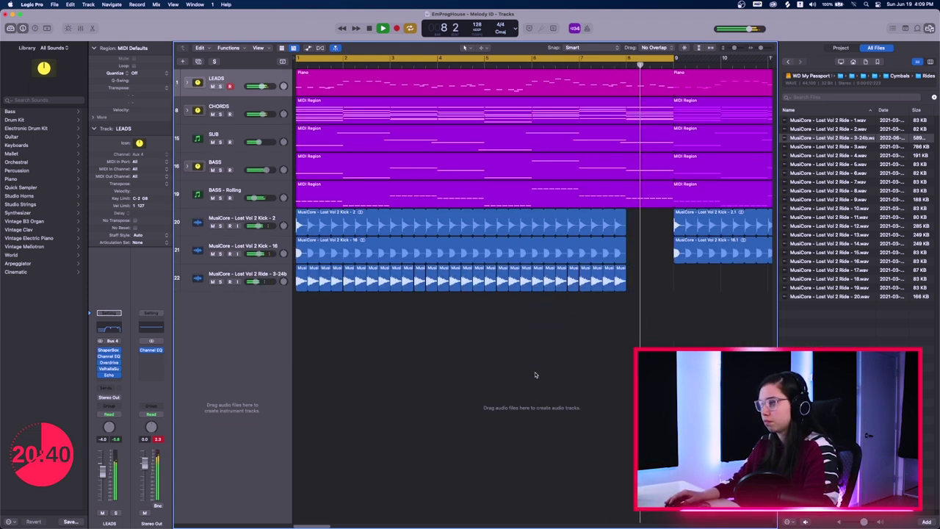
key("super+Left")
key("space")
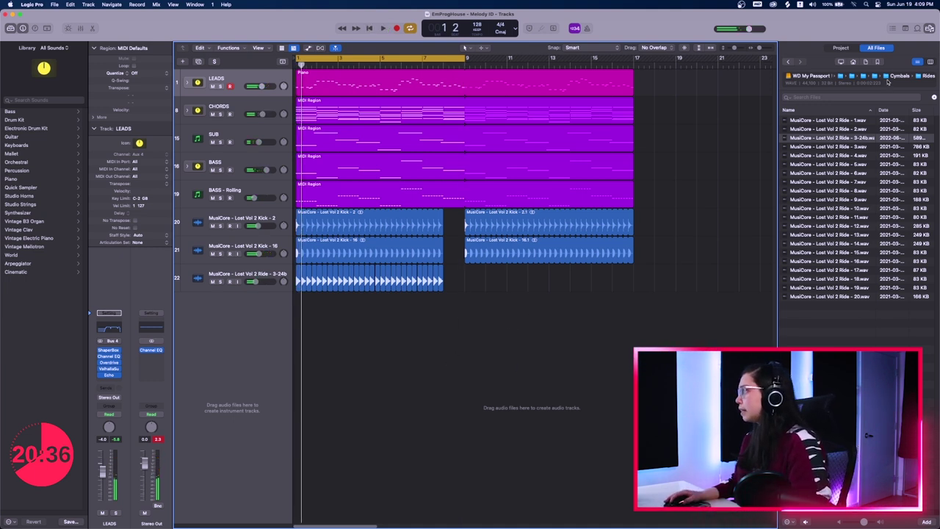
Step: Open the Hi-Hats folder inside the Cymbals samples of the LOST Vol.2 Drums folder
left_click(898, 75)
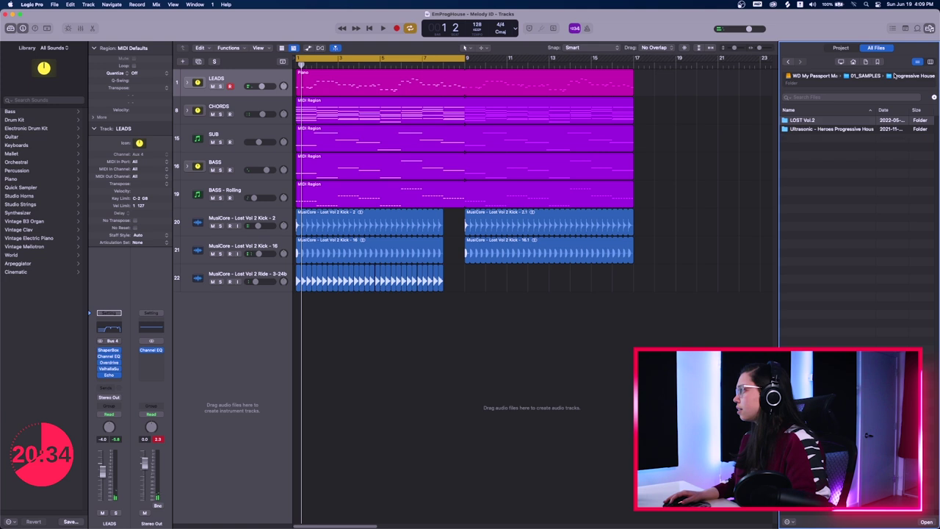
left_click(832, 130)
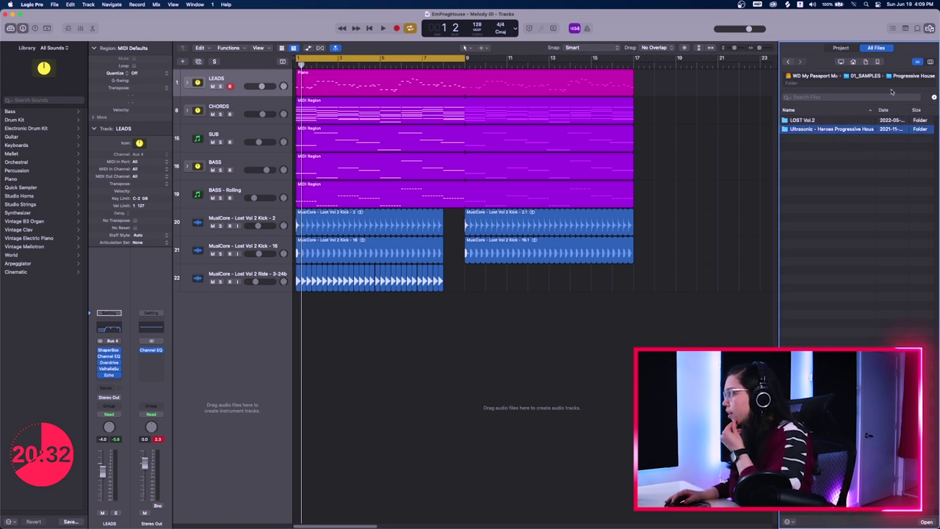
left_click(917, 76)
double_click(828, 122)
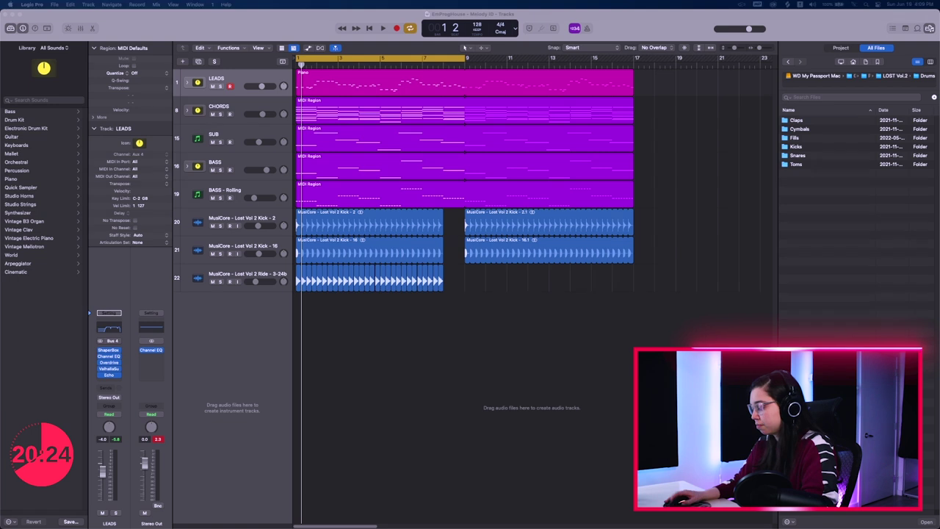
left_click(805, 244)
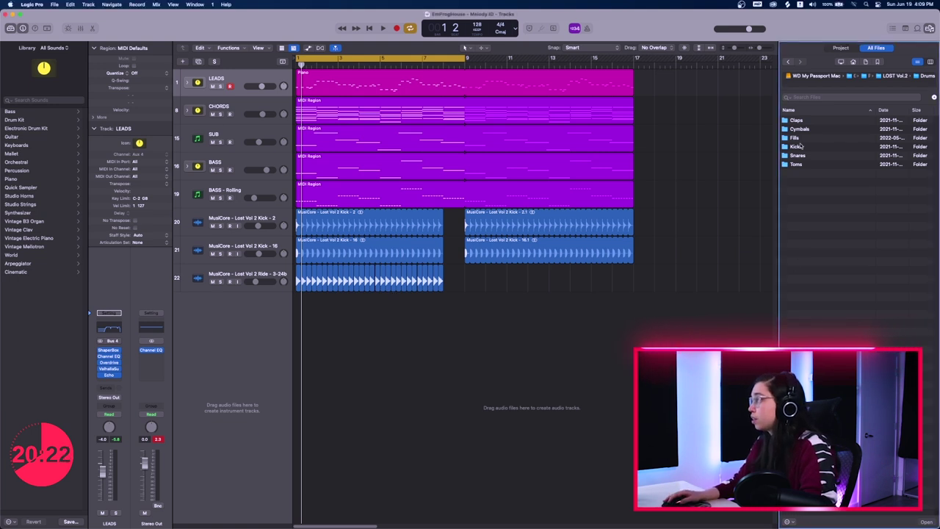
double_click(798, 129)
double_click(800, 130)
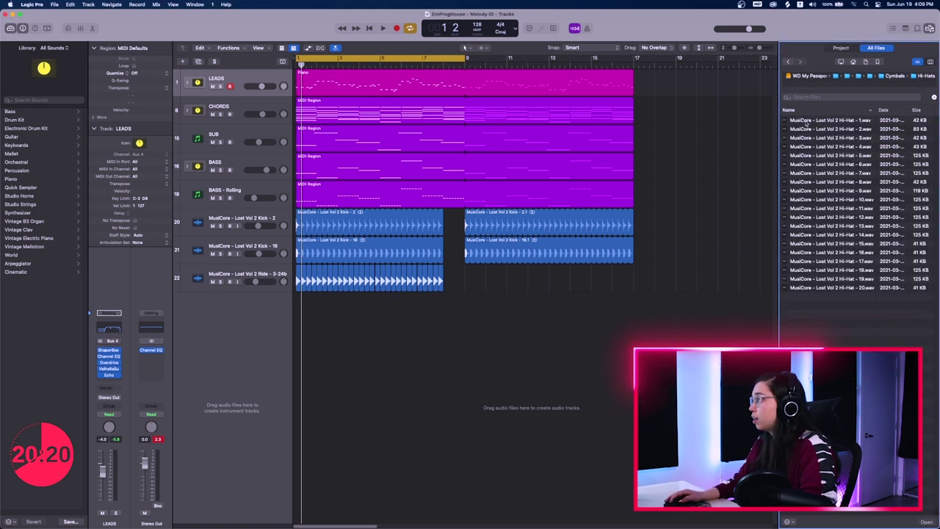
Step: Add MusiCore - Lost Vol 2 Hi-Hat - 2.wav on a new track, with four copies starting on the off-beats of bar 1
key("Down")
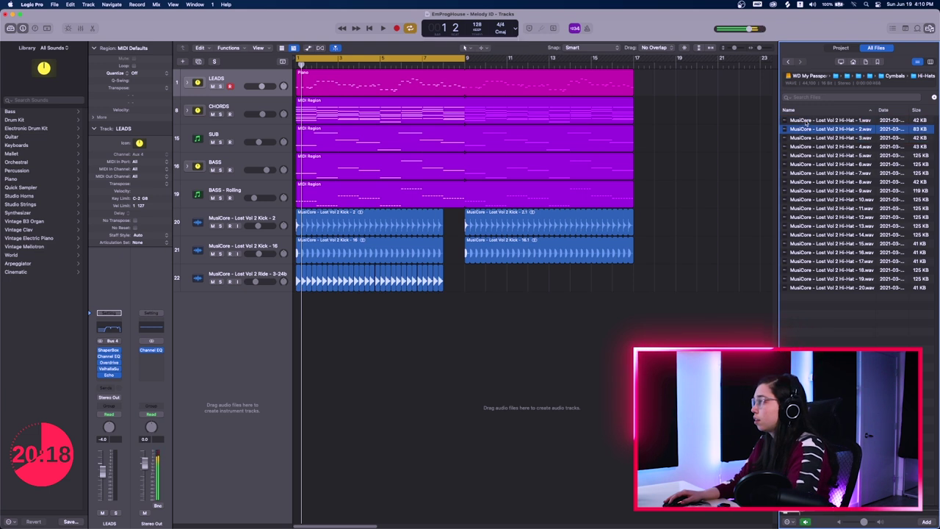
left_click_drag(846, 132, 297, 312)
key("super+Right")
key("super+Right")
key("super+Right")
key("super+Right")
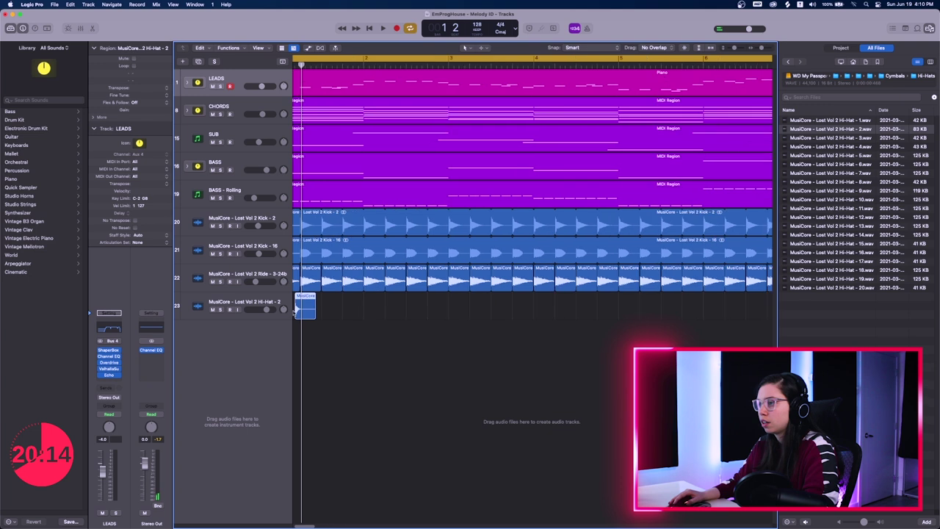
scroll(298, 311, "left", 1)
left_click_drag(316, 312, 368, 318)
key("space")
left_click_drag(364, 315, 358, 316)
key("space")
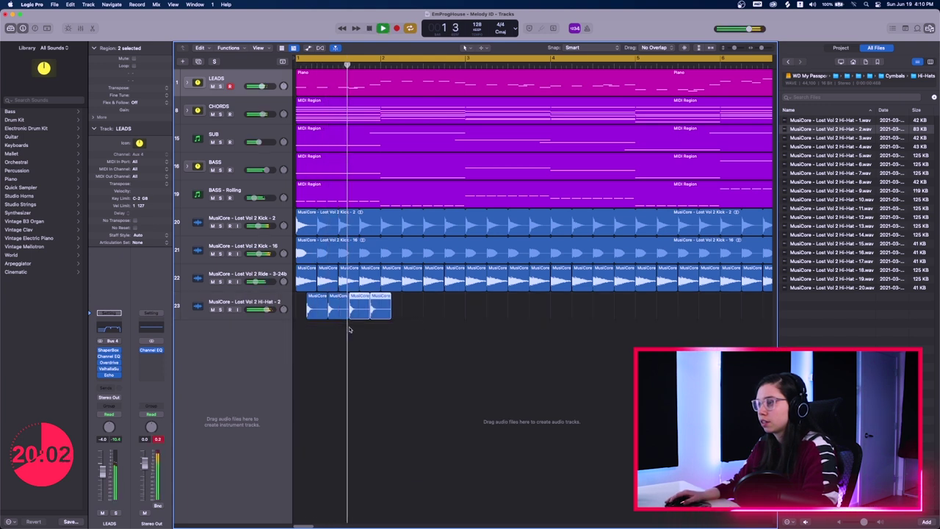
Step: Play back the four Hi-Hat - 2 regions, try shortening them and undo that trim
key("super+Left")
key("space")
left_click_drag(390, 308, 341, 314)
key("space")
key("space")
left_click(393, 322)
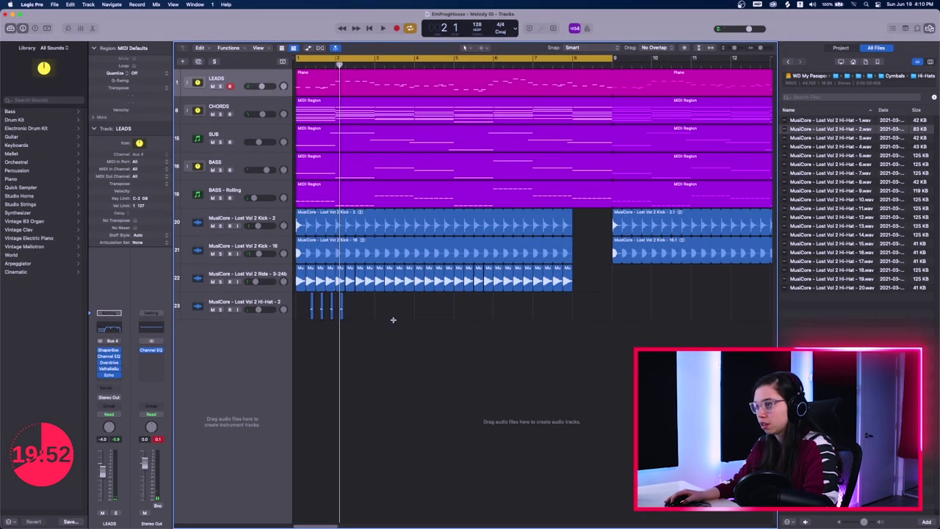
key("super+z")
Step: Audition the hi-hat samples from Hi-Hat - 3 to Hi-Hat - 7 and return to Hi-Hat - 5.wav
left_click(856, 139)
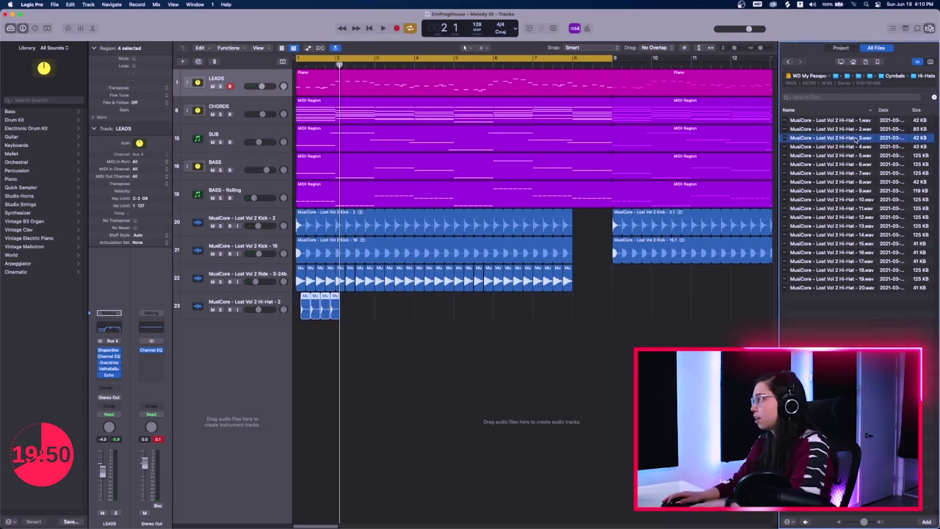
key("Down")
key("Down")
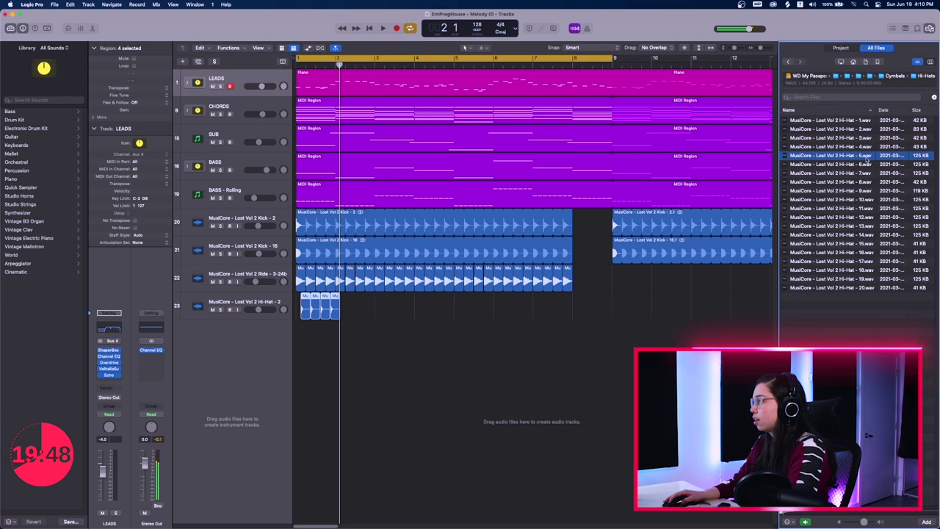
key("Down")
key("Down")
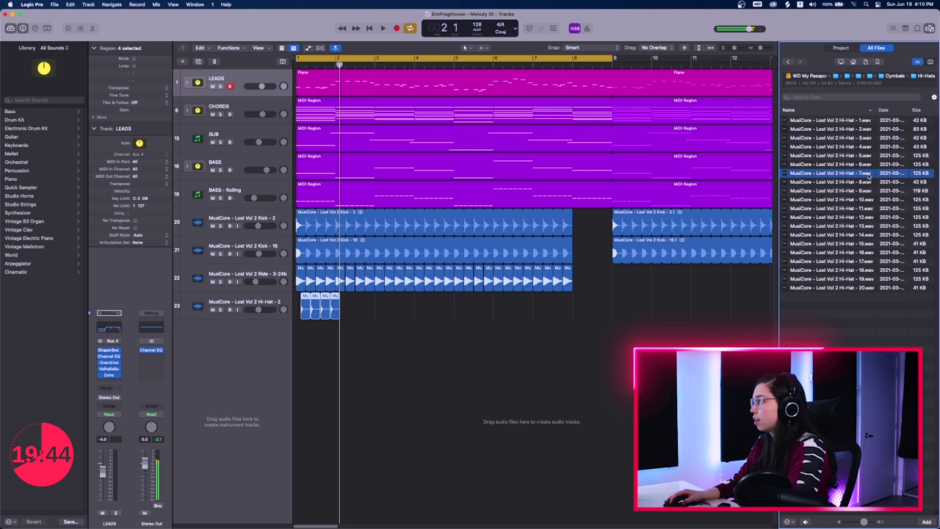
left_click(868, 156)
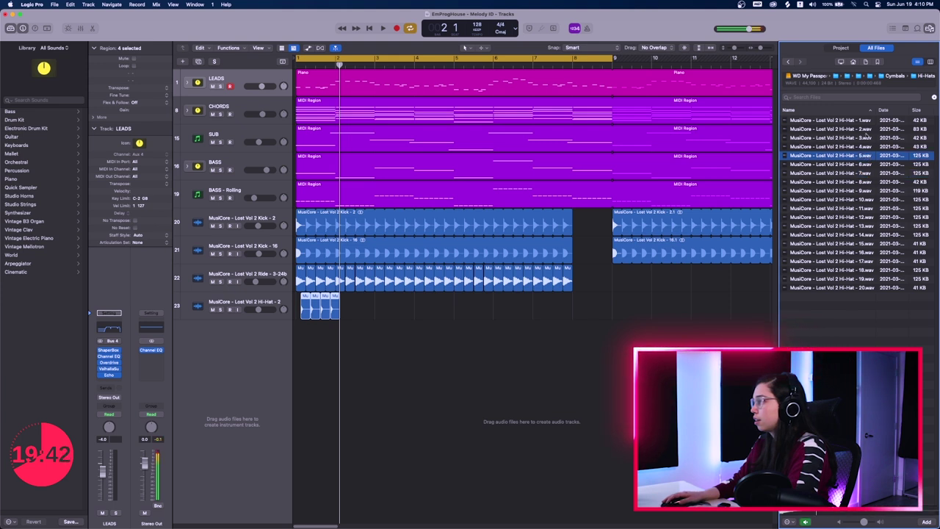
Step: Place Hi-Hat - 5.wav on a new track on the four off-beats from bar 1 and delete the Hi-Hat - 2 regions
left_click_drag(868, 156, 360, 337)
key("super+Right")
key("super+Right")
key("super+Right")
key("super+Right")
key("super+Right")
left_click_drag(428, 334, 304, 314)
key("super+Left")
key("super+Left")
key("super+Left")
key("super+Left")
key("super+Left")
key("Delete")
Step: Play back the new hi-hats and delete the empty Hi-Hat - 2 track
key("space")
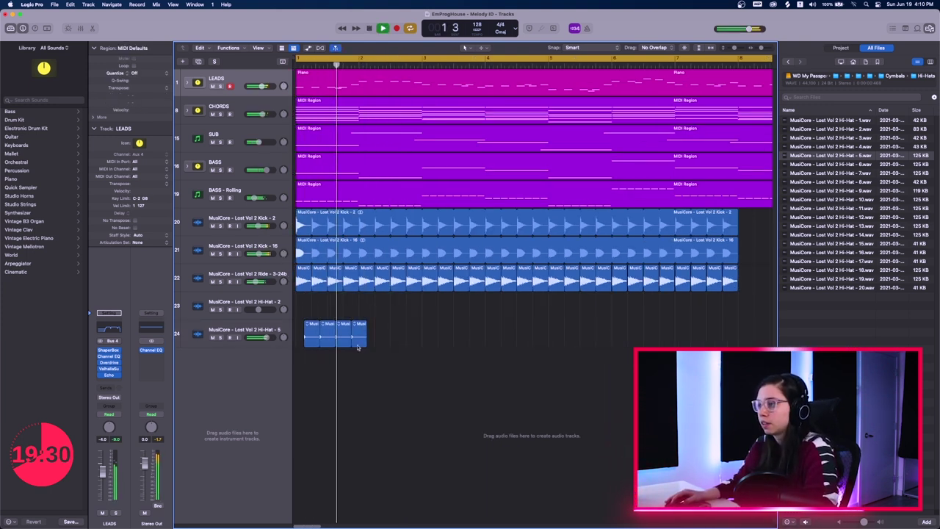
key("space")
left_click_drag(432, 347, 303, 322)
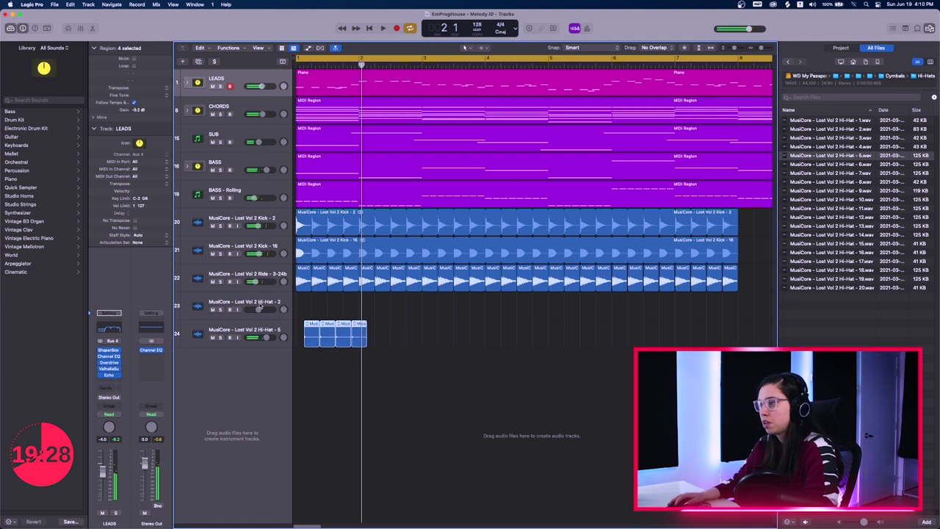
left_click(259, 307)
key("super+BackSpace")
left_click(373, 306)
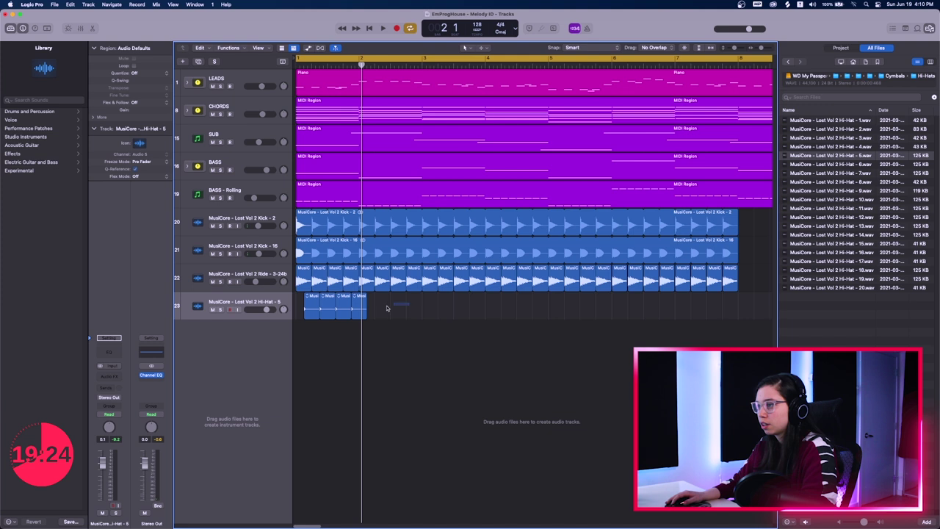
Step: Delete all but the first Hi-Hat - 5 region and loop that region up to bar 8
left_click_drag(368, 304, 321, 301)
key("BackSpace")
left_click(317, 297)
left_click_drag(321, 303, 742, 307)
scroll(631, 314, "up", 10)
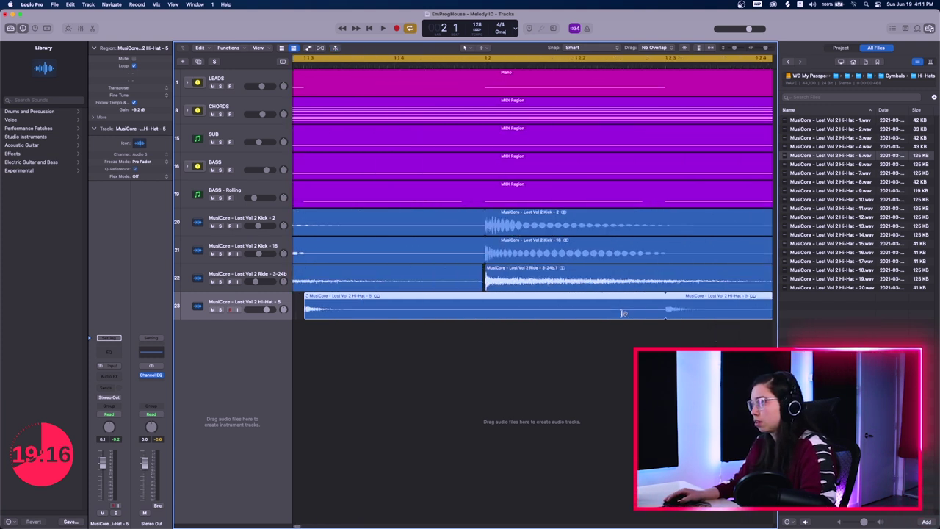
scroll(625, 313, "down", 3)
left_click(447, 69)
scroll(450, 221, "down", 8)
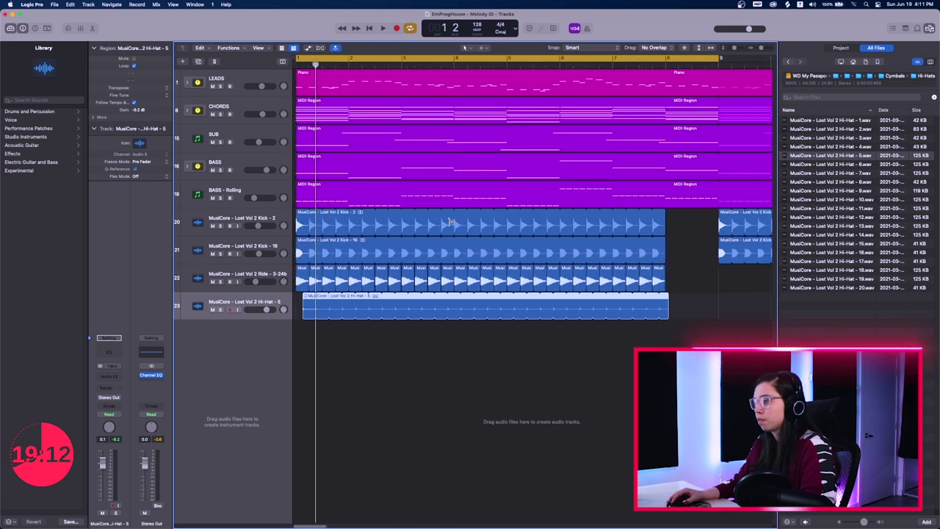
scroll(450, 221, "down", 2)
Step: Play the section, solo the Hi-Hat - 5 track and insert a Channel EQ on it
left_click(585, 65)
key("space")
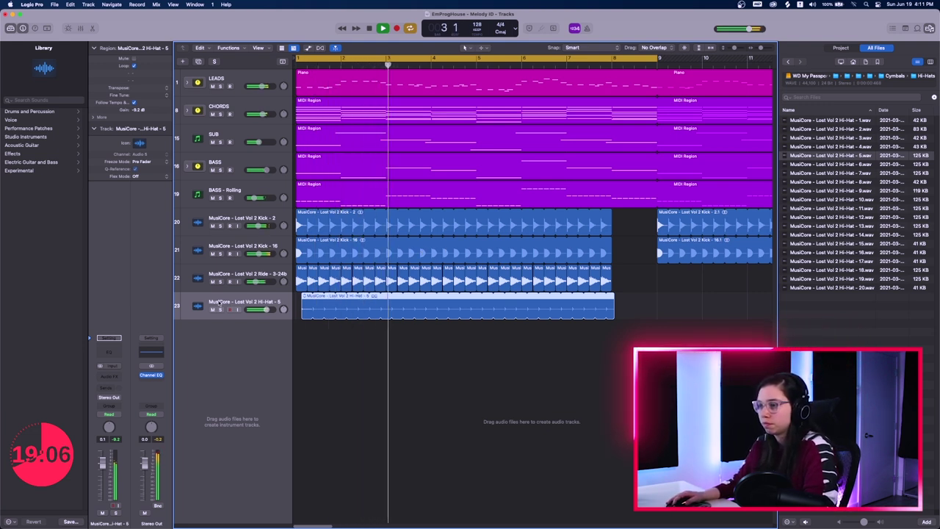
key("s")
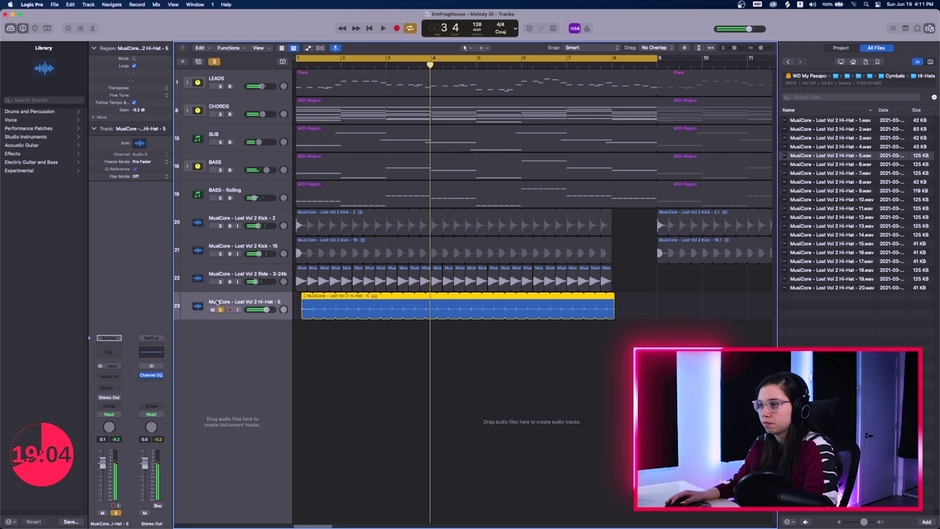
left_click(110, 363)
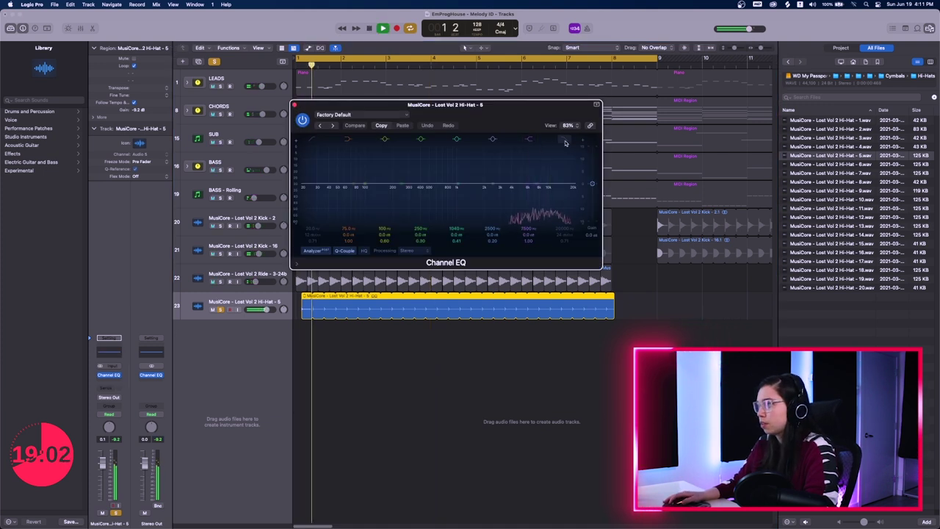
Step: Apply a high cut to Hi-Hat - 5 in the Channel EQ to roll off its top end, stop playback and close the EQ
left_click_drag(575, 191, 546, 195)
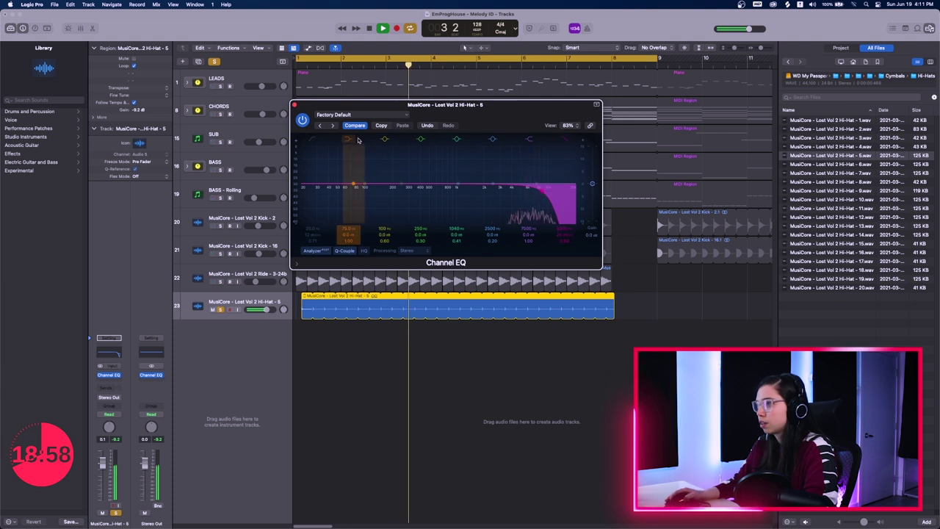
key("space")
left_click(295, 105)
Step: Insert ValhallaSupermassive after the EQ on Hi-Hat - 5, load the Reverb2000 preset and lower the mix to 10.5%
left_click(110, 382)
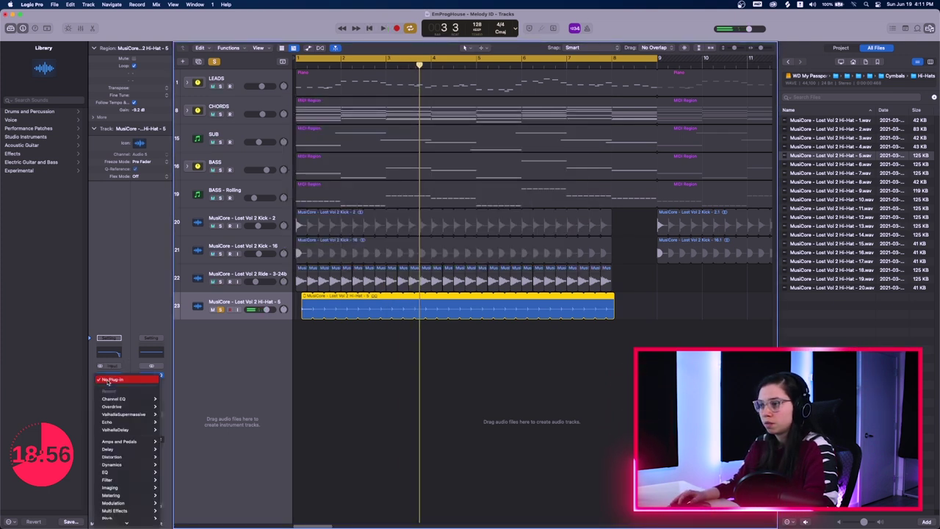
mouse_move(143, 414)
left_click(173, 416)
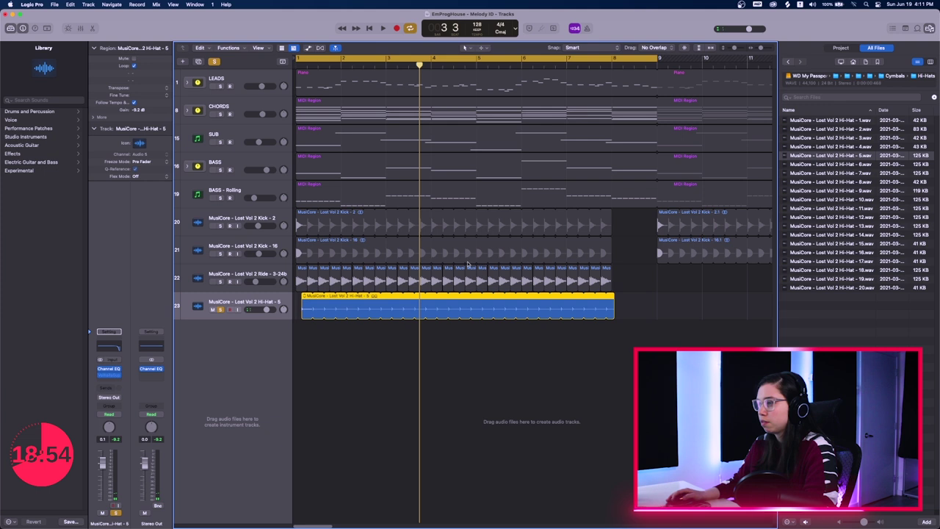
left_click(366, 114)
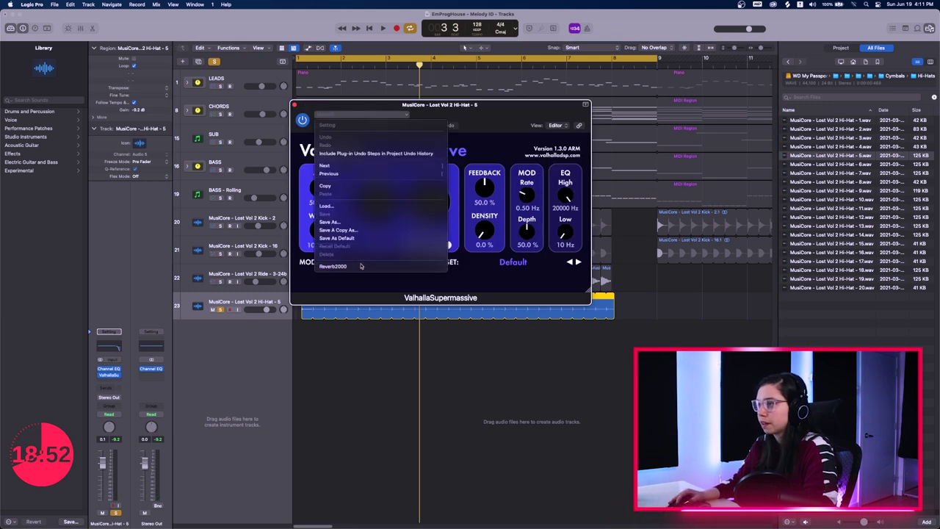
left_click(327, 266)
key("space")
left_click_drag(319, 192, 318, 202)
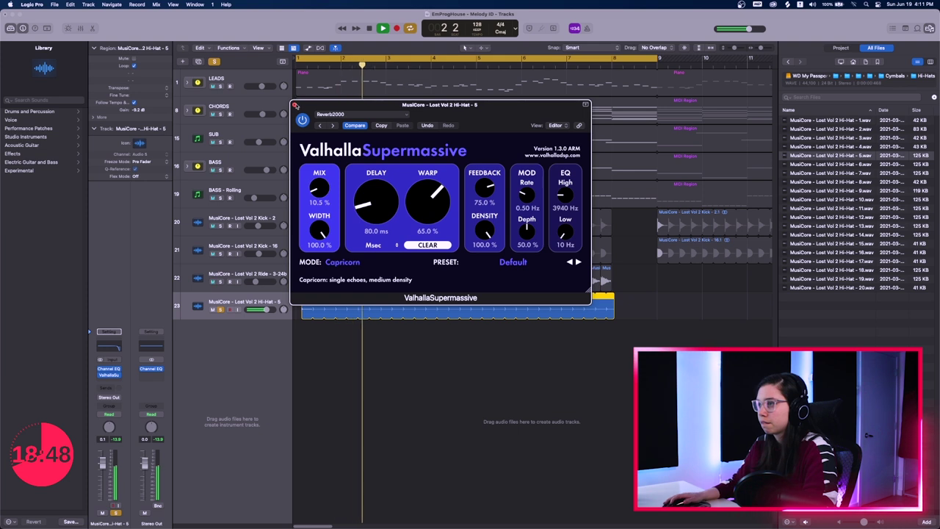
key("super+w")
Step: Unsolo the Hi-Hat - 5 track and listen to it in the full mix before stopping playback
left_click(219, 309)
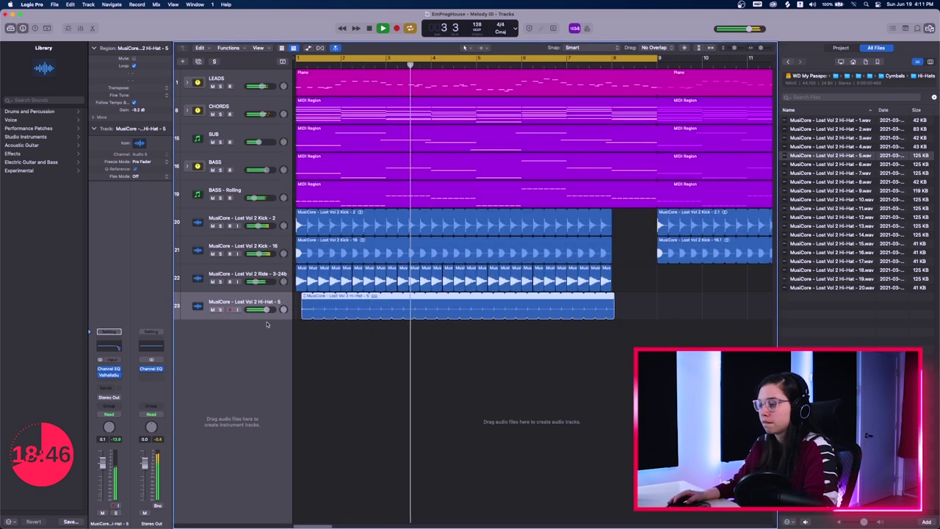
scroll(371, 334, "down", 2)
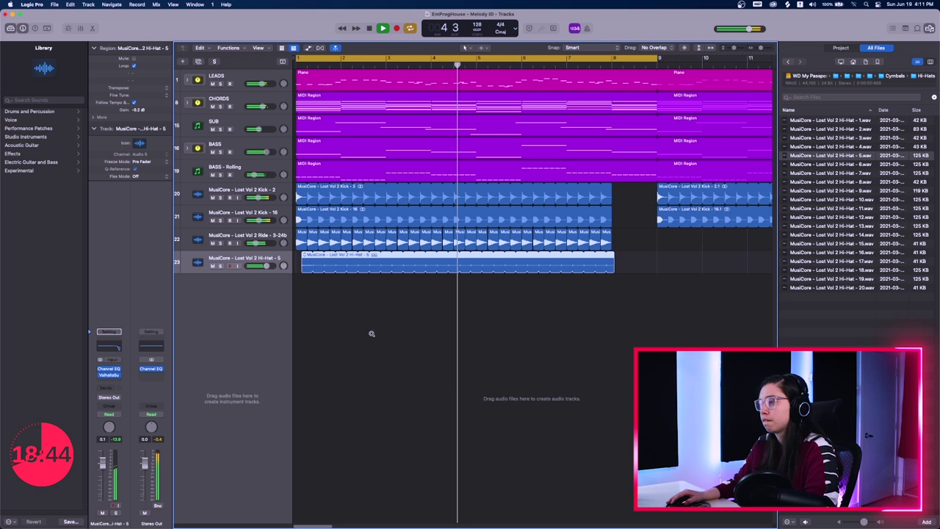
scroll(371, 332, "up", 2)
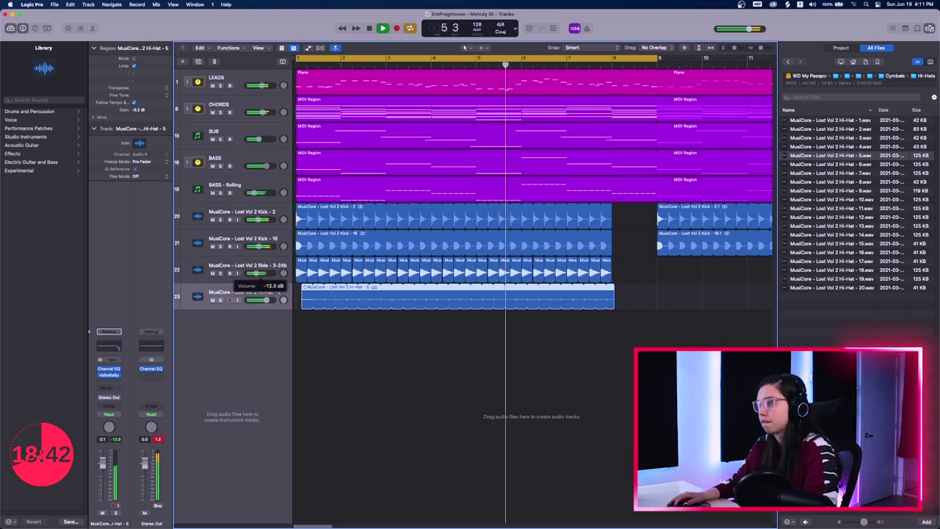
scroll(381, 316, "down", 1)
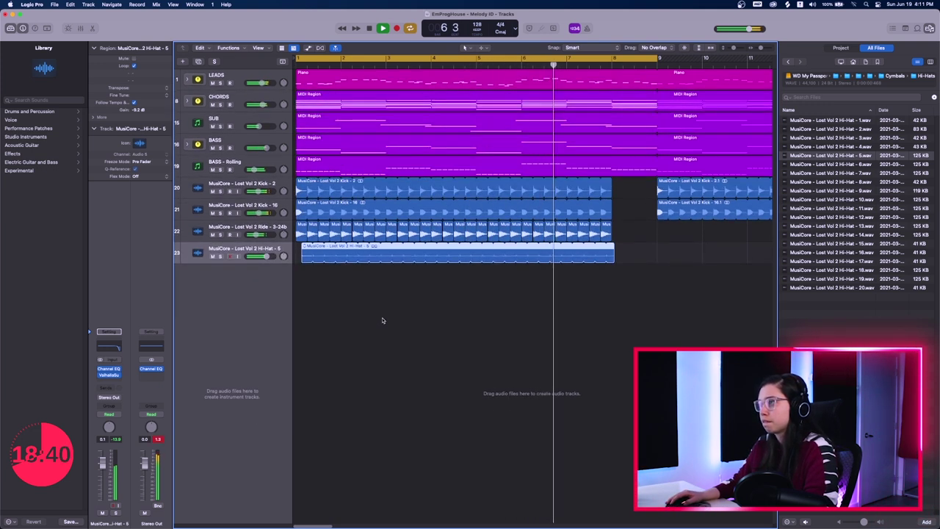
key("space")
Step: Browse the LOST Vol.2 sample pack to the Downlifters folder inside FX
left_click(870, 77)
left_click(894, 76)
double_click(795, 129)
left_click(659, 328)
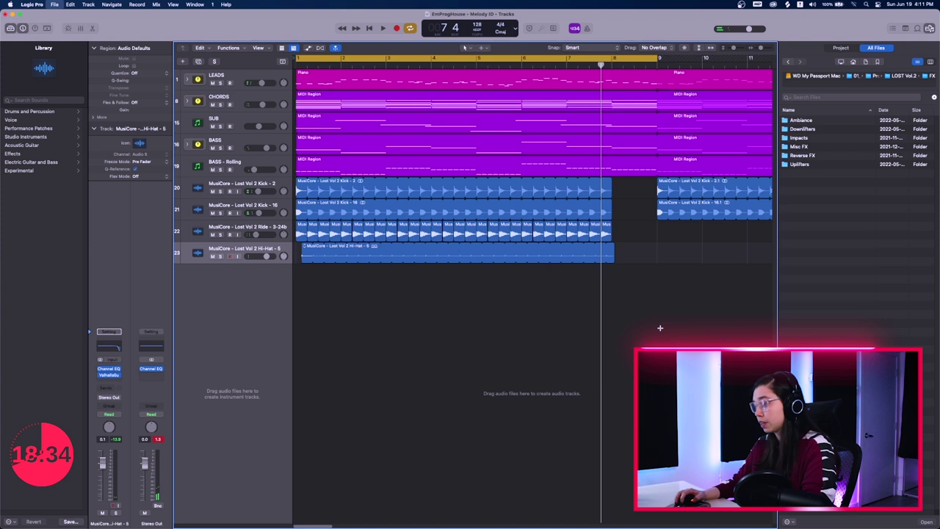
double_click(804, 129)
Step: Audition Downlifter samples 1, 25, 24, 23, 22 and 20, widening the name column to show the full file names
left_click(808, 120)
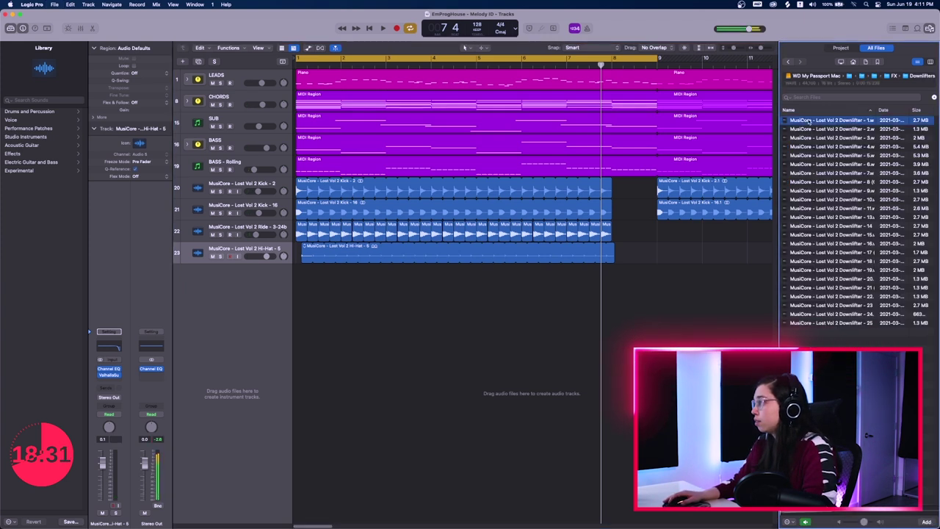
left_click(830, 322)
left_click(830, 314)
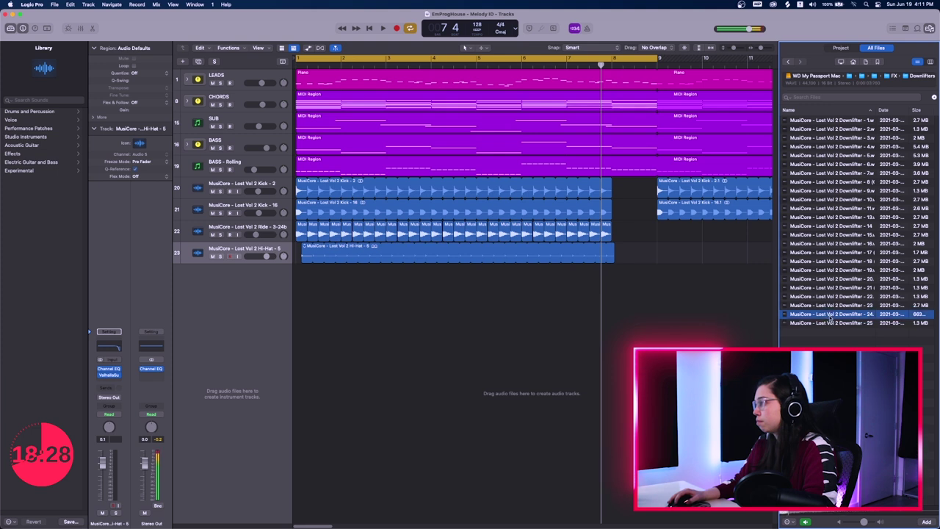
left_click(828, 306)
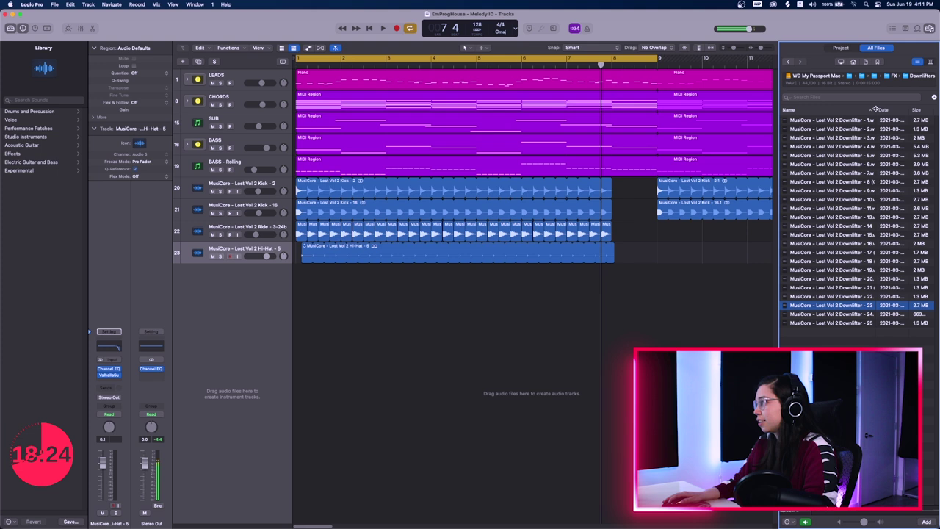
left_click_drag(877, 111, 915, 110)
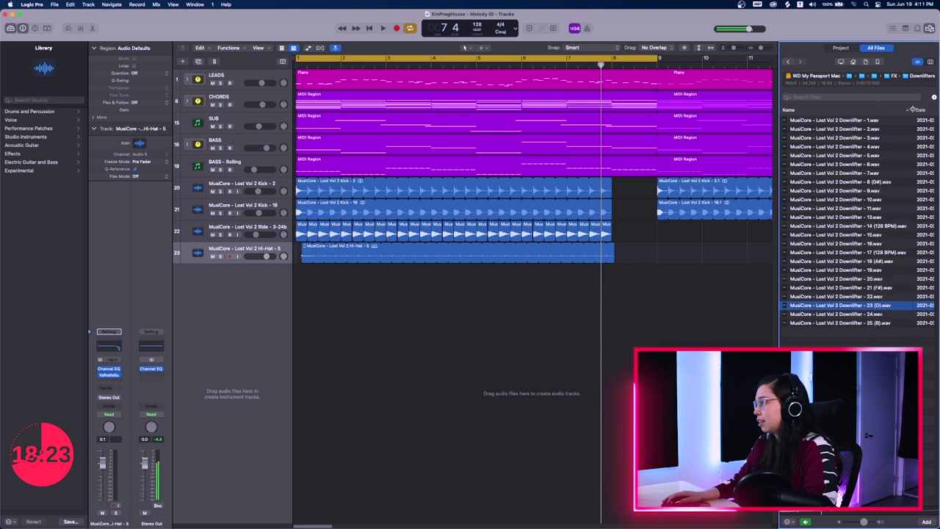
left_click(877, 297)
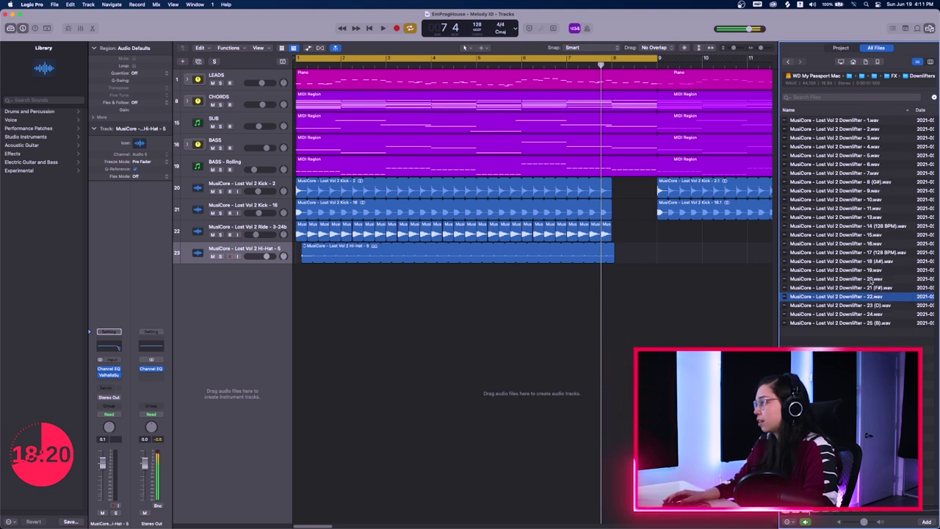
left_click(871, 279)
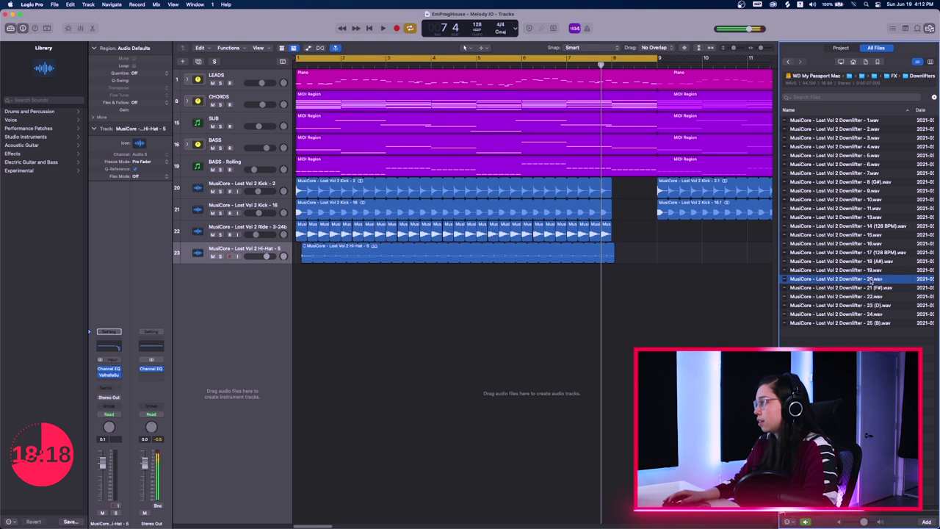
Step: Add Downlifter - 22.wav on a new track at bar 1 and play it back with the mix
left_click_drag(873, 297, 253, 279)
key("space")
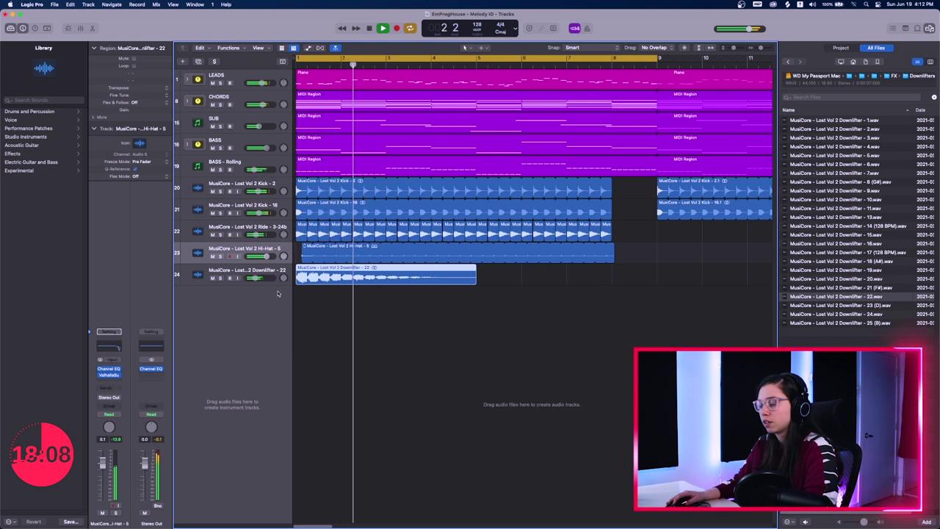
scroll(374, 310, "down", 5)
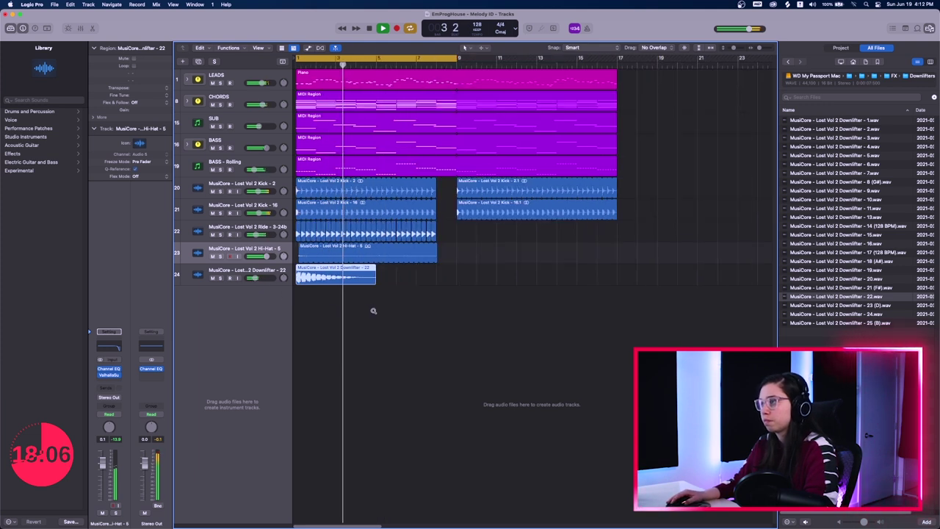
scroll(373, 311, "up", 2)
key("space")
key("space")
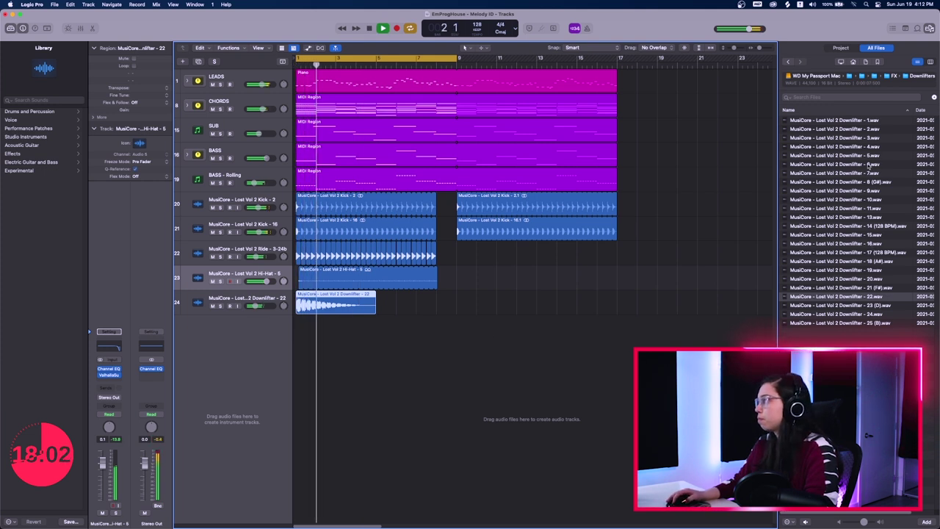
key("space")
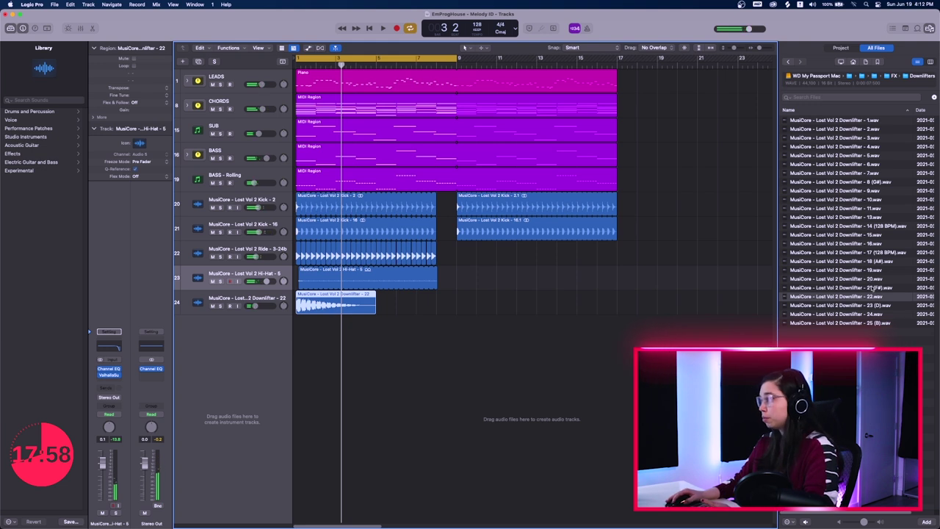
Step: Open the Piano region of the LEADS track in the Piano Roll and sound its pitches on the keyboard to work out the key
left_click(573, 319)
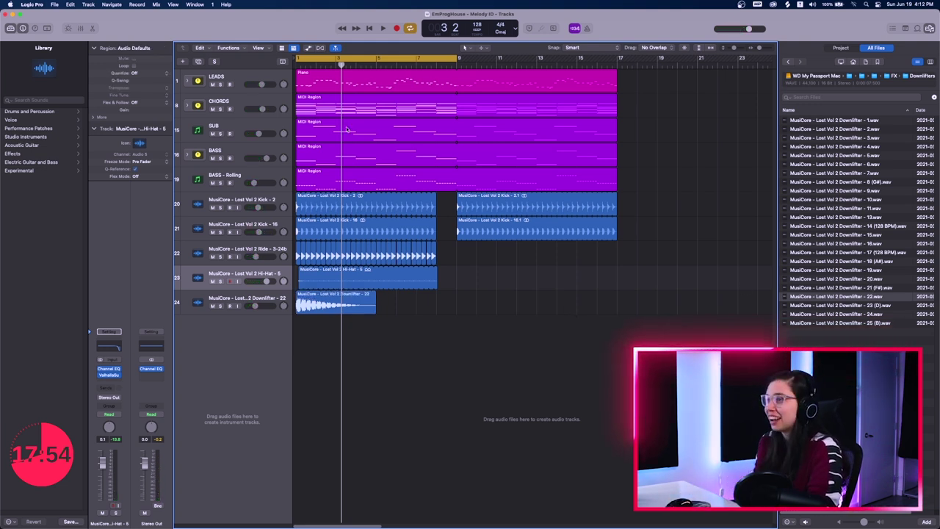
double_click(333, 86)
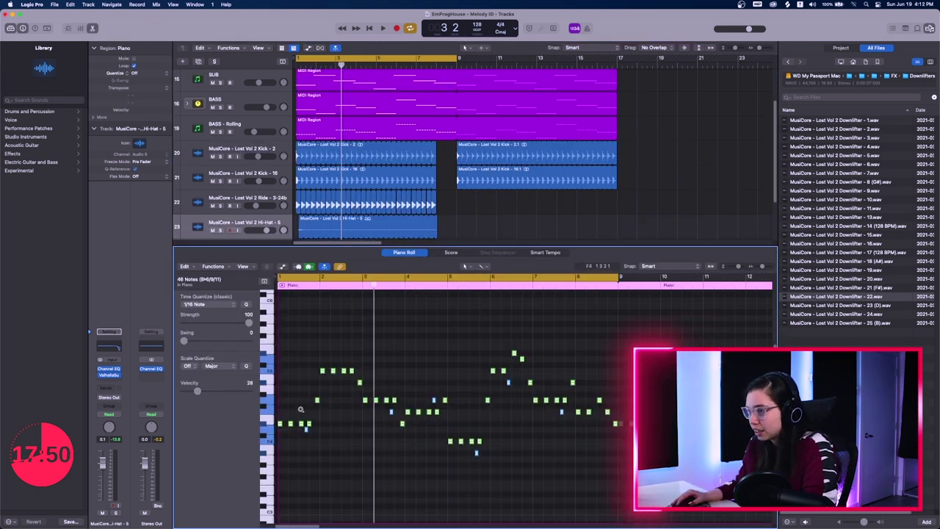
scroll(300, 409, "up", 5)
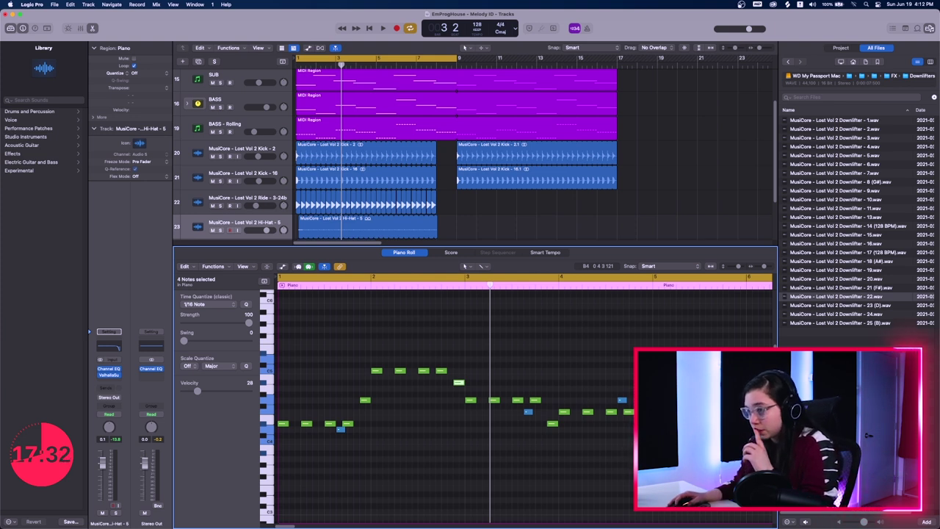
left_click(262, 455)
left_click(267, 442)
left_click(264, 424)
left_click(270, 413)
left_click(266, 383)
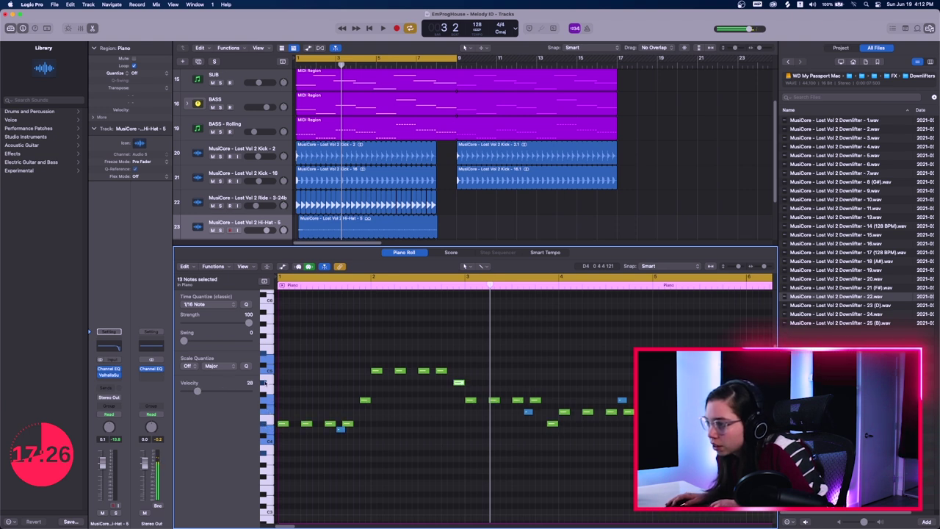
left_click(271, 427)
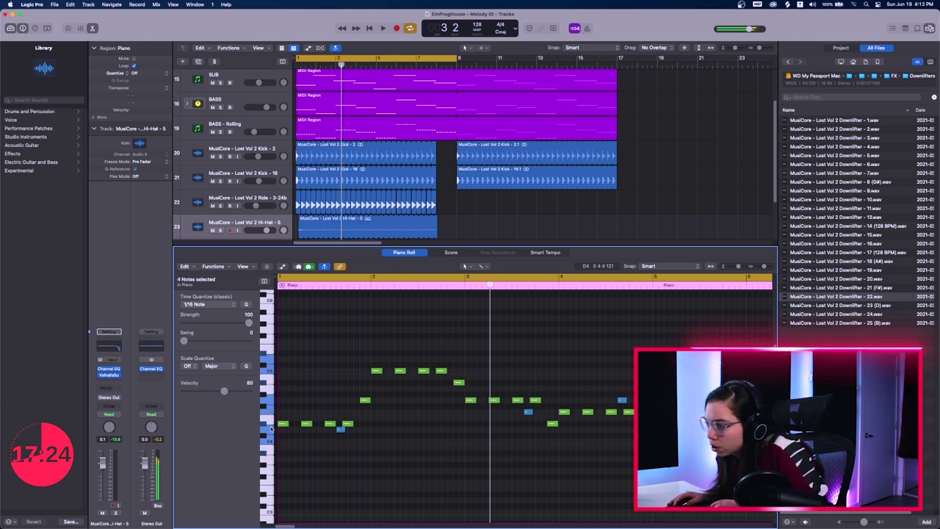
left_click(266, 384)
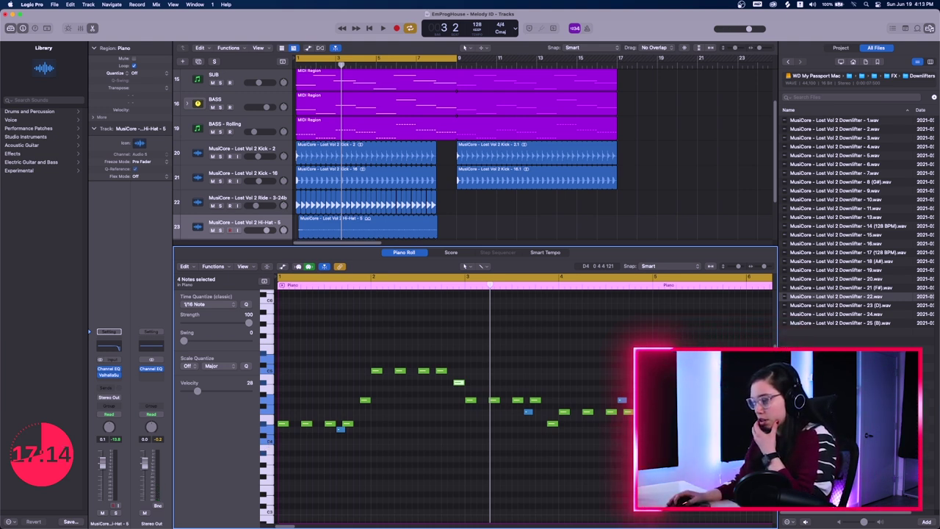
Step: Open the CHORDS region in the Piano Roll and select all its notes to check which pitches it uses
key("super+Tab")
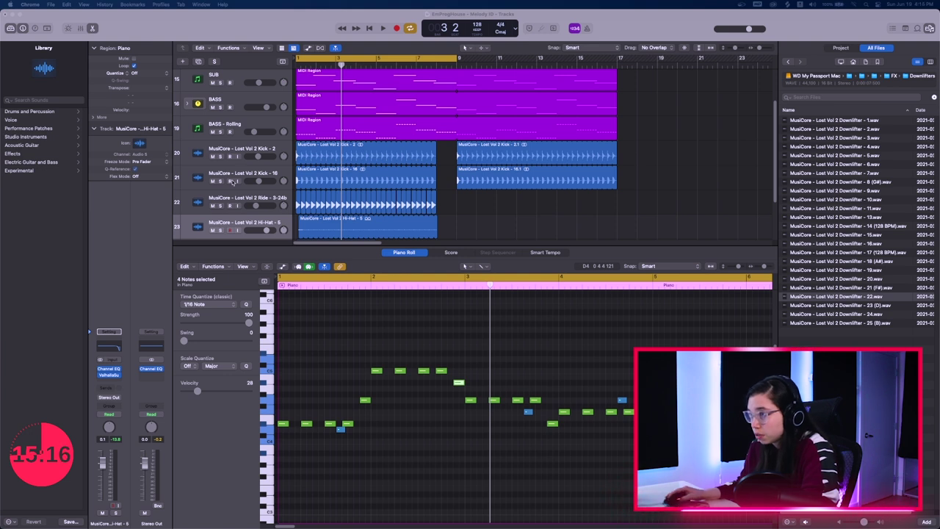
left_click(376, 81)
scroll(377, 132, "up", 3)
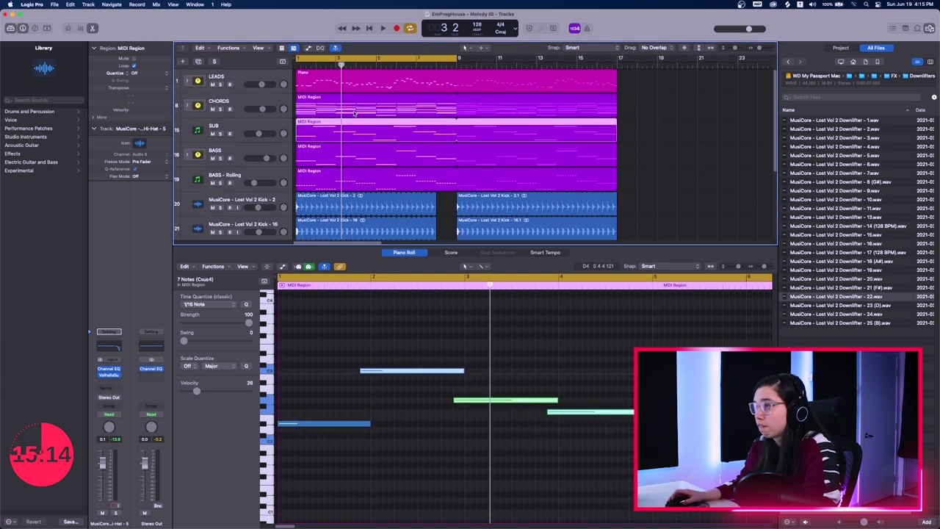
left_click(376, 107)
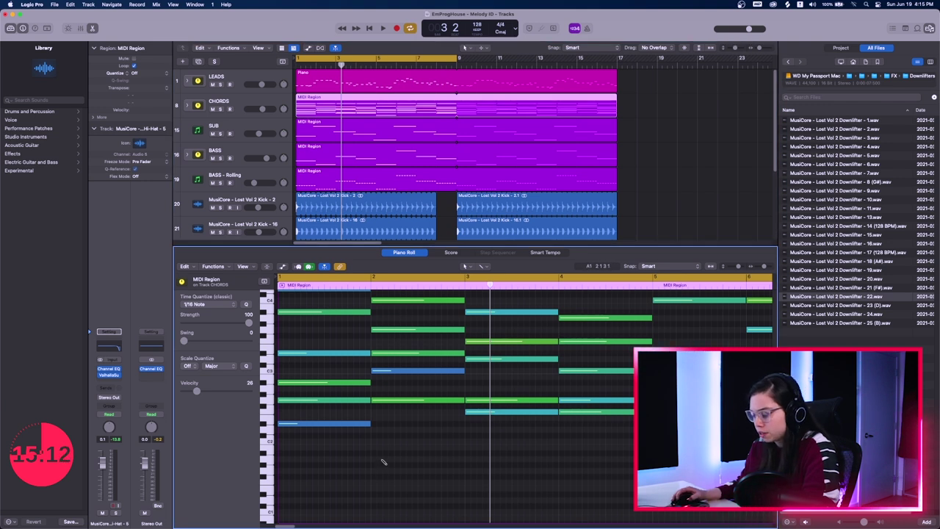
key("super+a")
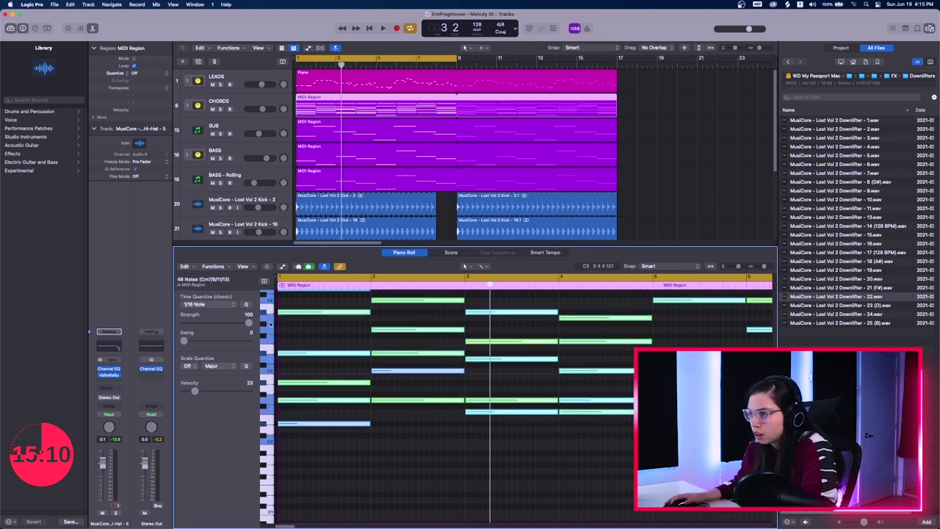
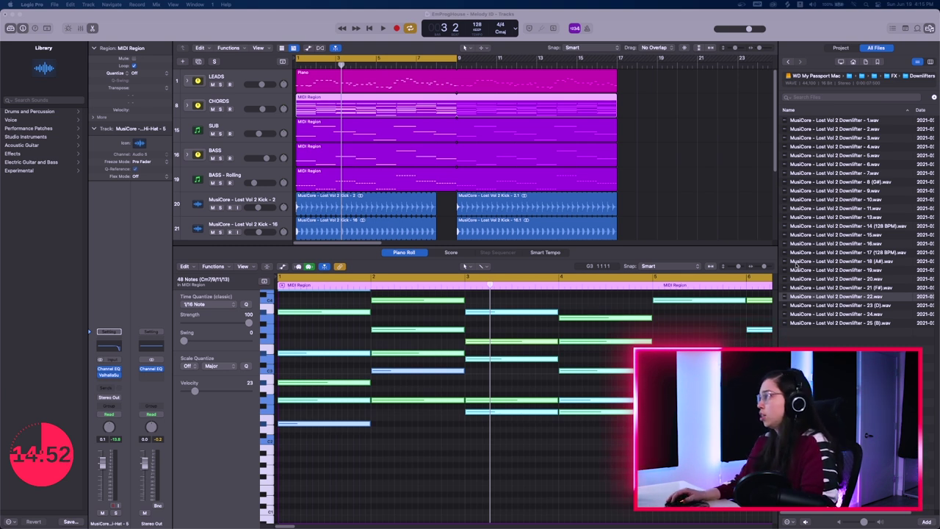
Step: Audition Downlifter - 23 (D).wav against Downlifter - 22.wav, shrink the track heights and close the Piano Roll
left_click(870, 297)
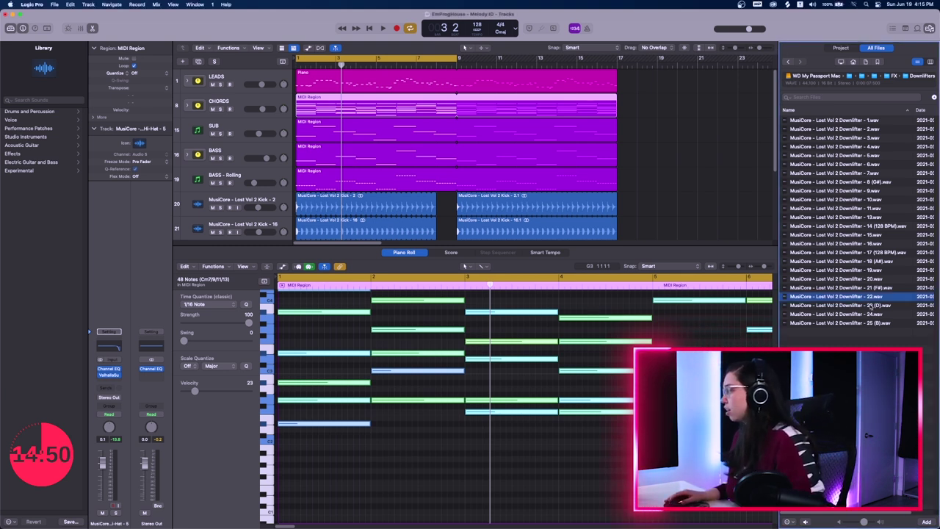
left_click(876, 305)
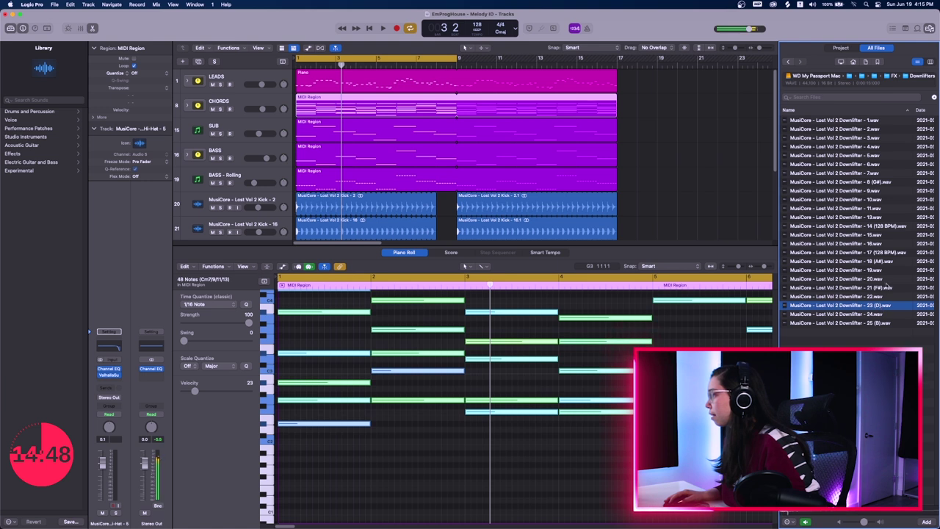
key("super+Up")
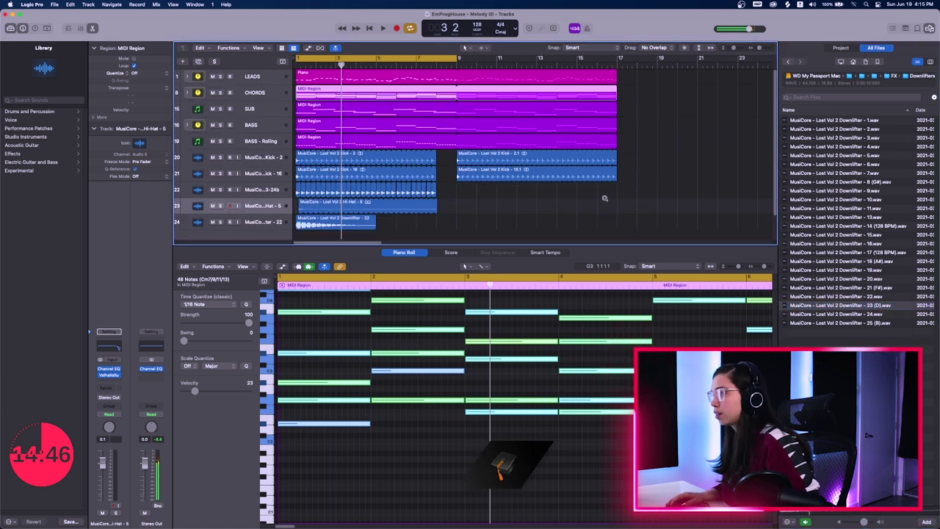
key("p")
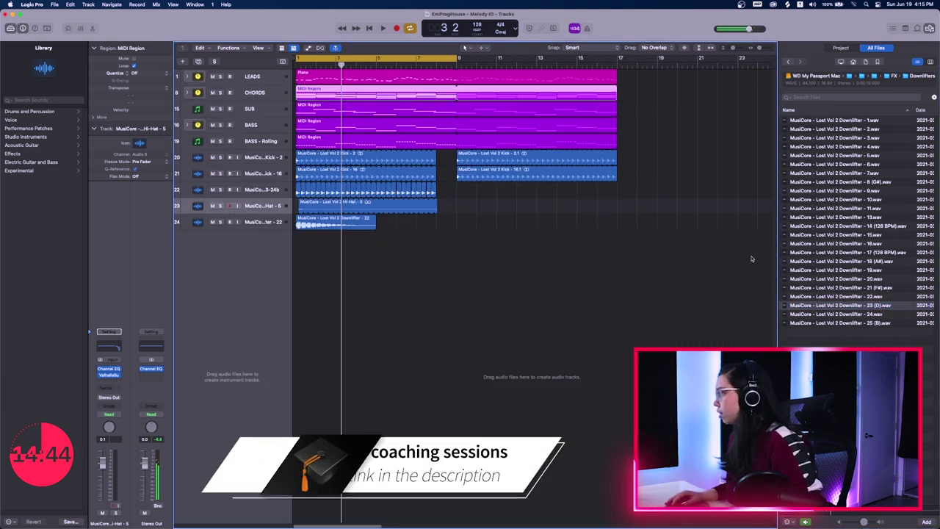
Step: Audition Downlifter - 18 (A#).wav and add it on a new track at bar 1
left_click(881, 253)
left_click(885, 263)
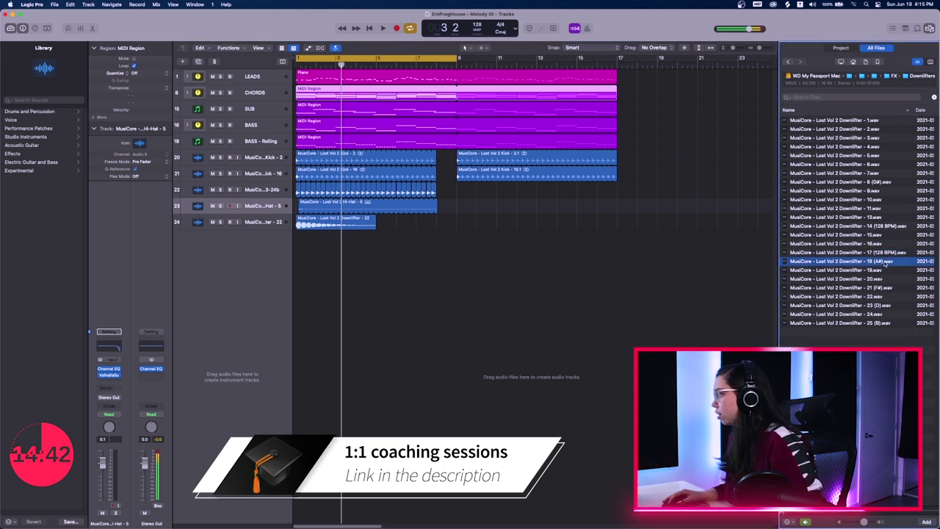
left_click_drag(885, 263, 297, 244)
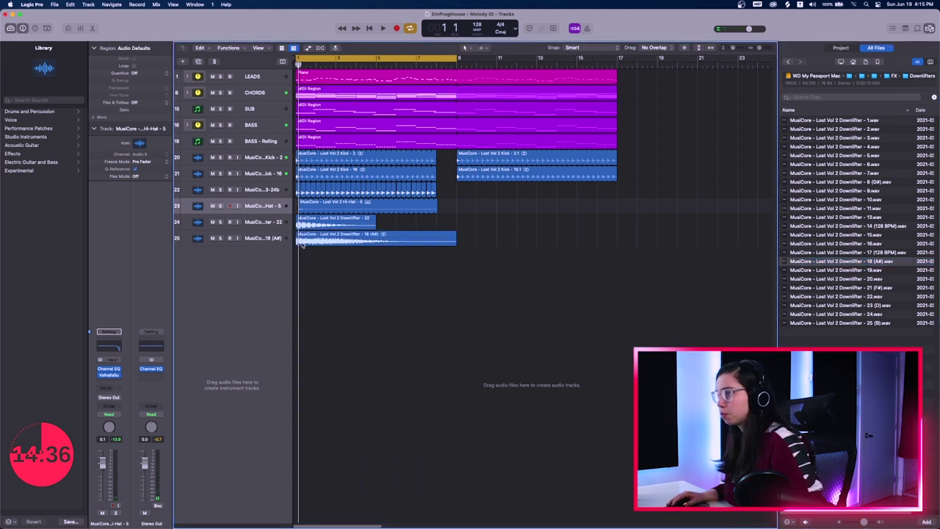
Step: Play the mix from the start, lower the Downlifter - 18 (A#) track's volume to -15.8 dB, and save the project
key("super+Down")
key("super+Down")
key("space")
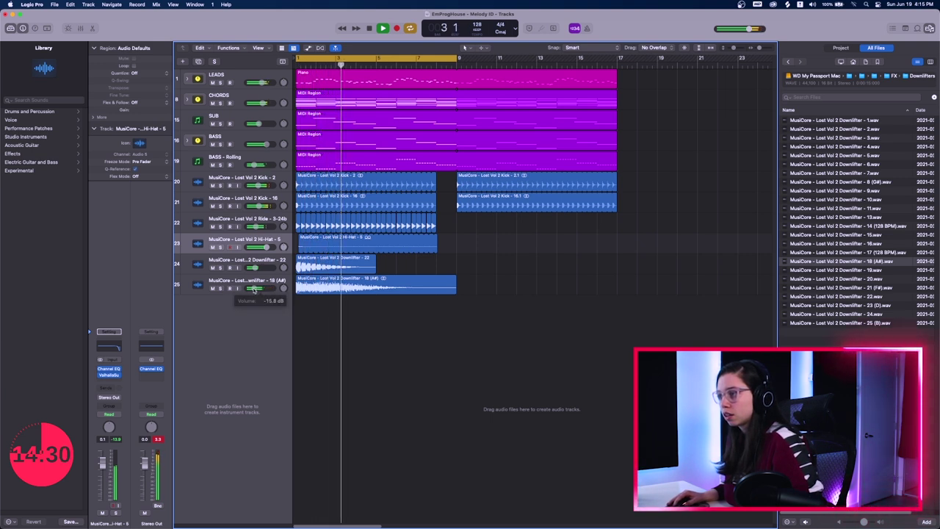
key("Return")
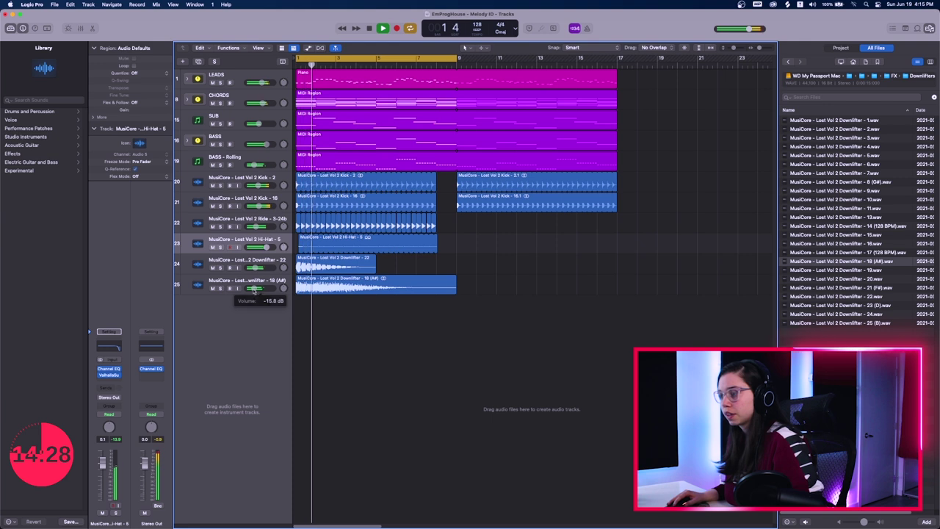
key("super+Down")
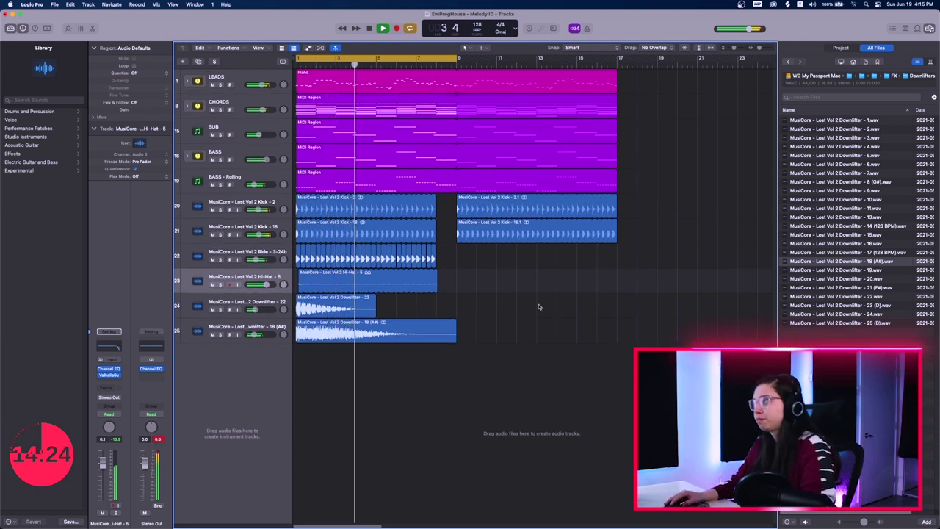
key("space")
key("super+s")
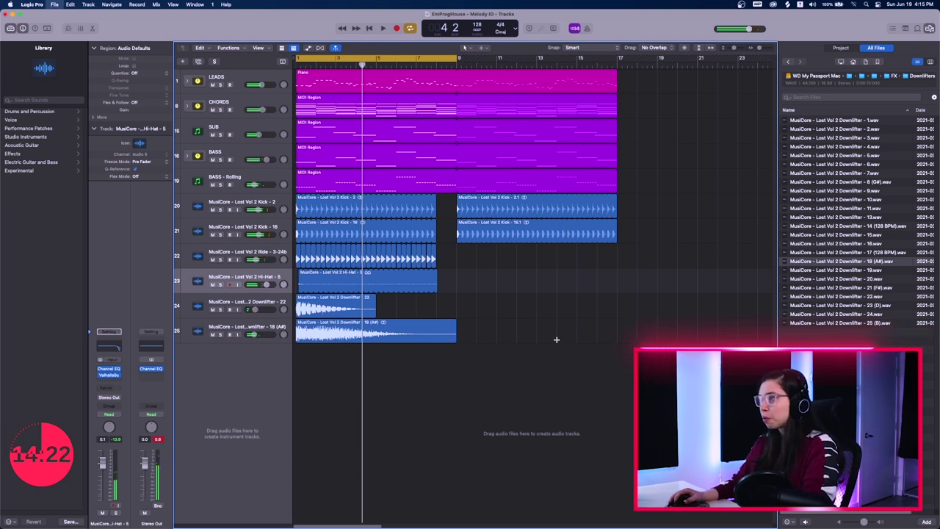
Step: Go back from the Downlifters folder to the LOST Vol.2 sample folder in the file browser
left_click(916, 28)
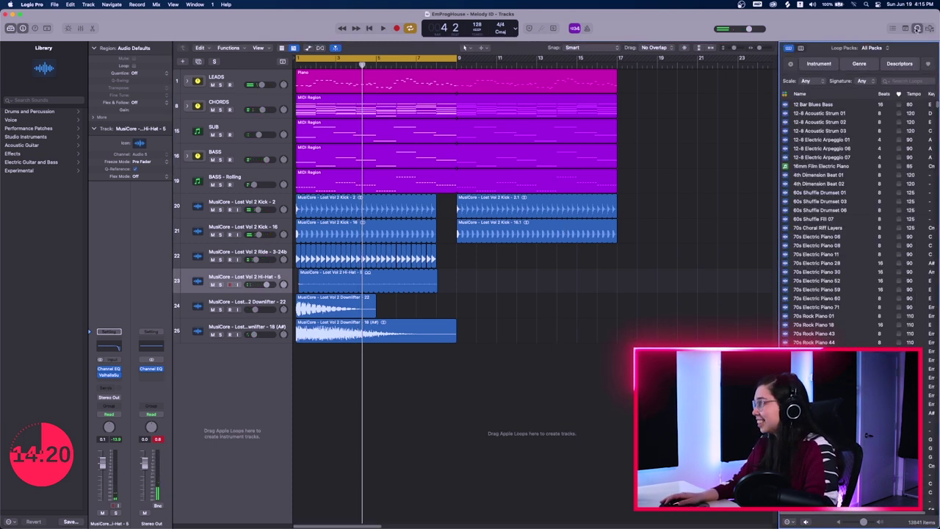
key("f")
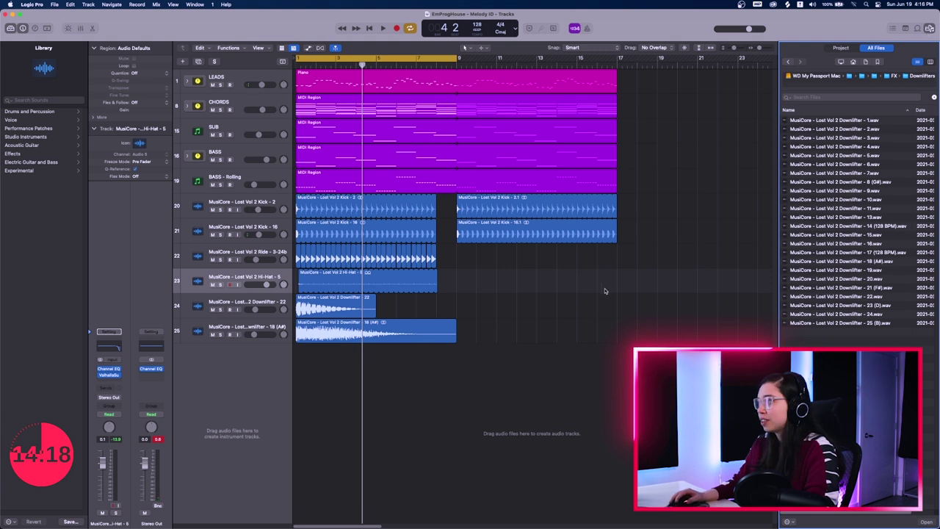
key("super+Down")
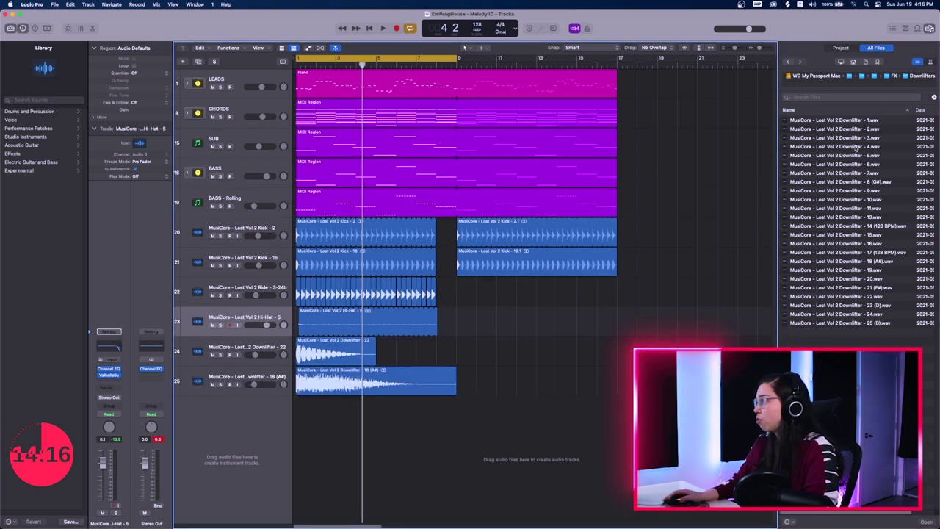
left_click(886, 76)
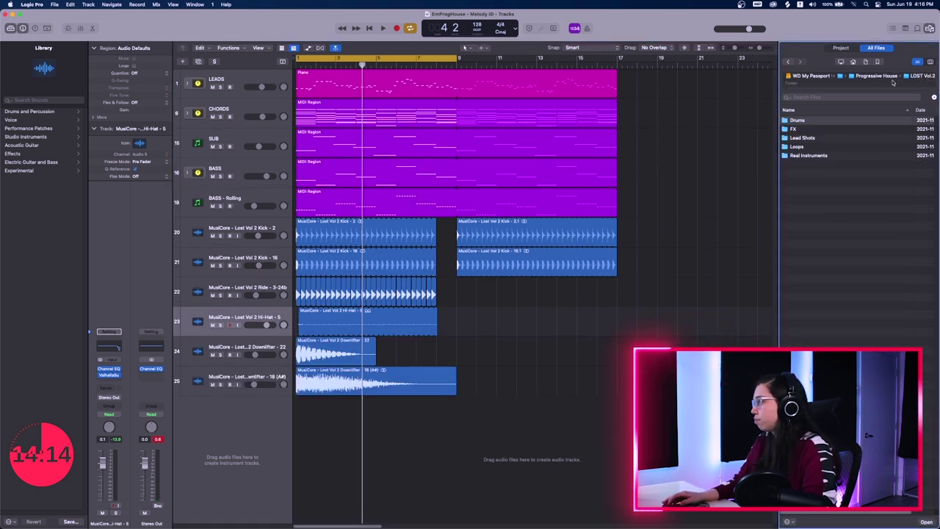
Step: Move all regions so they start at bar 9 and set the cycle range from bar 8 to bar 27
left_click_drag(682, 89, 313, 418)
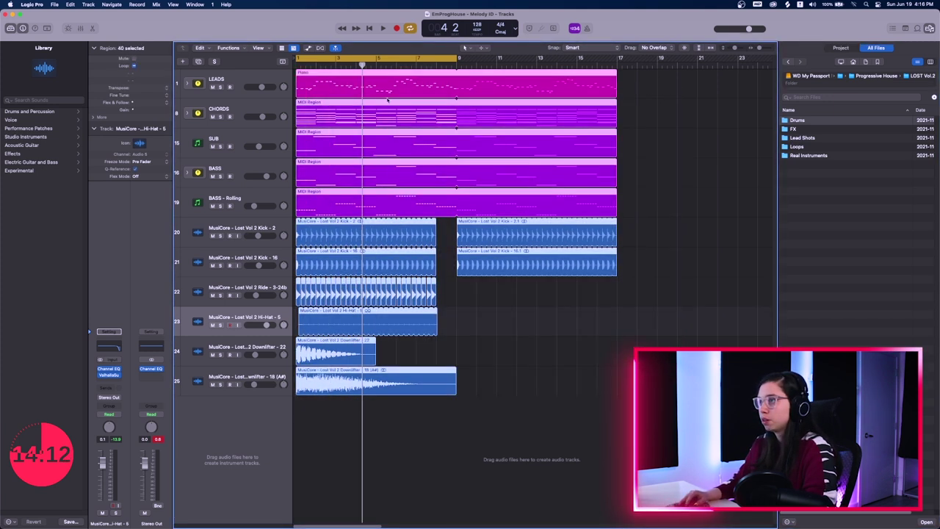
left_click_drag(331, 76, 482, 88)
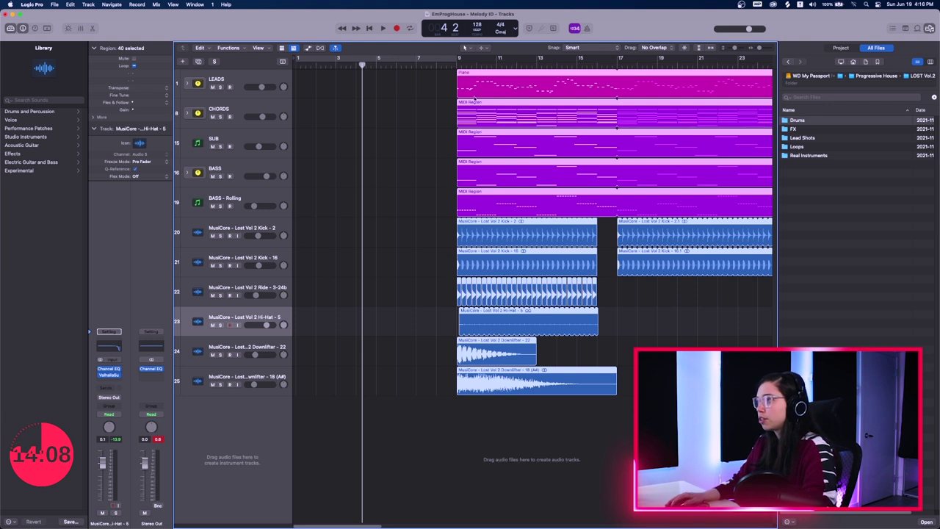
left_click_drag(450, 61, 764, 121)
left_click_drag(404, 59, 383, 60)
Step: Audition samples in the FX Impacts folder and add Impact - 4.wav on a new track starting just before bar 9
double_click(806, 129)
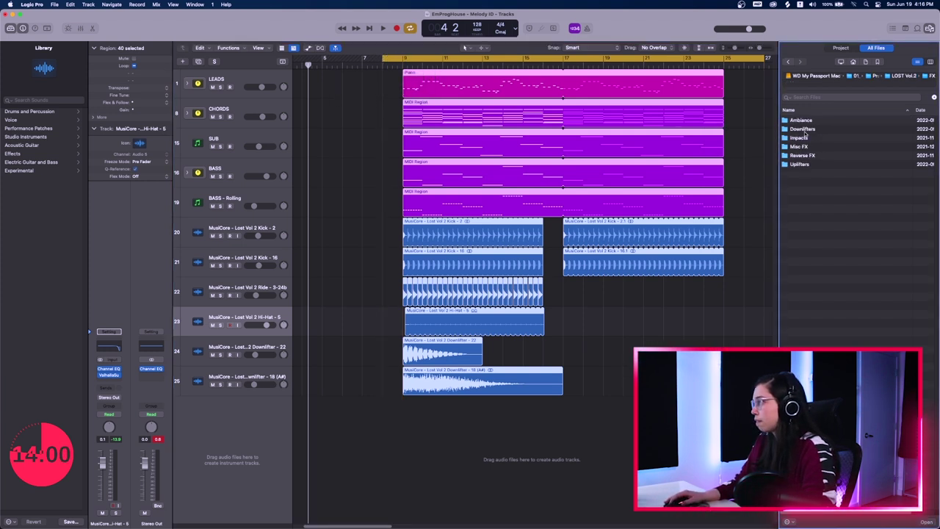
left_click(801, 138)
double_click(800, 138)
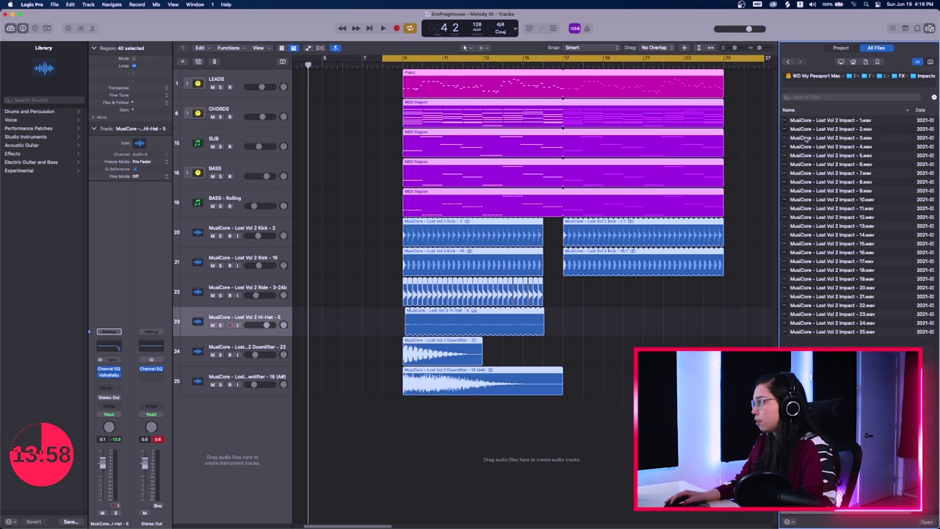
left_click(852, 155)
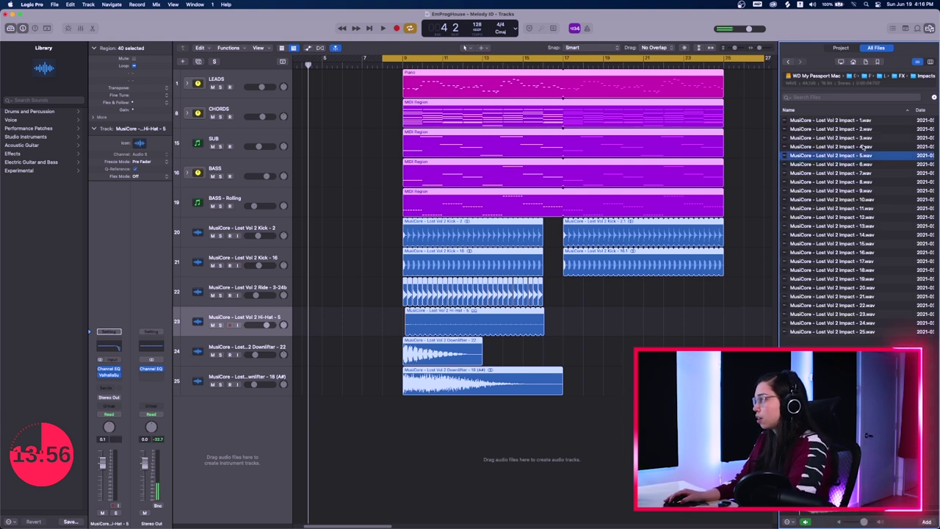
left_click(865, 146)
left_click_drag(865, 146, 399, 432)
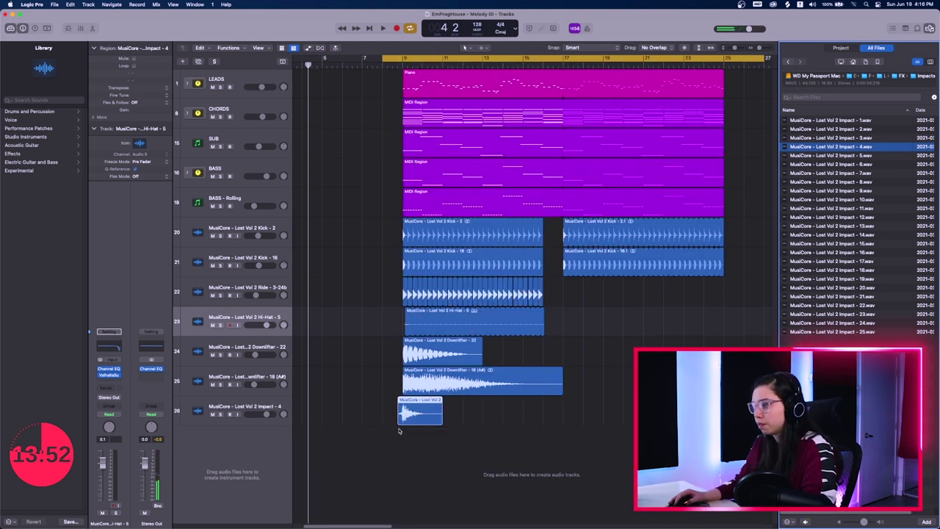
Step: Play the cycle with the new impact and lower the volume of the Impact - 4 track and of the Hi-Hat - 5 track to -1.3 dB
key("space")
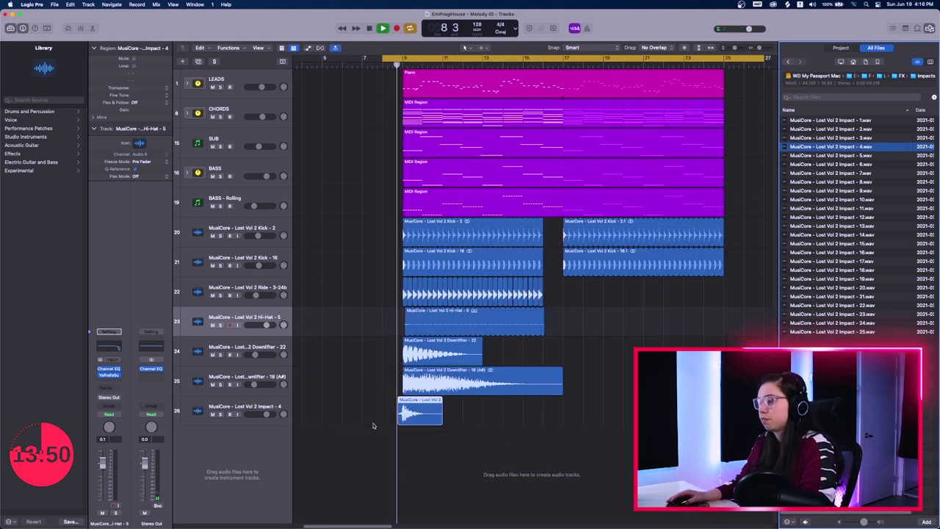
left_click_drag(267, 414, 254, 384)
key("Return")
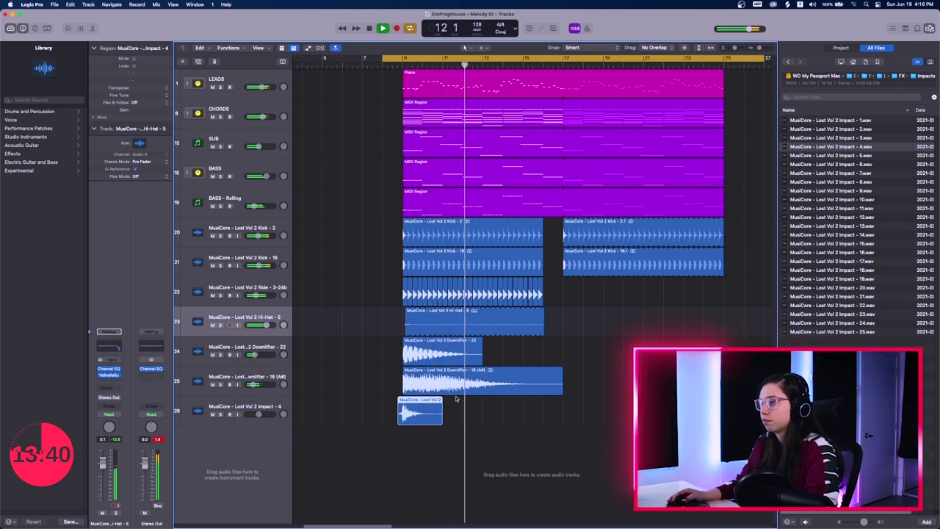
left_click_drag(267, 326, 266, 325)
key("super+Up")
scroll(501, 411, "right", 2)
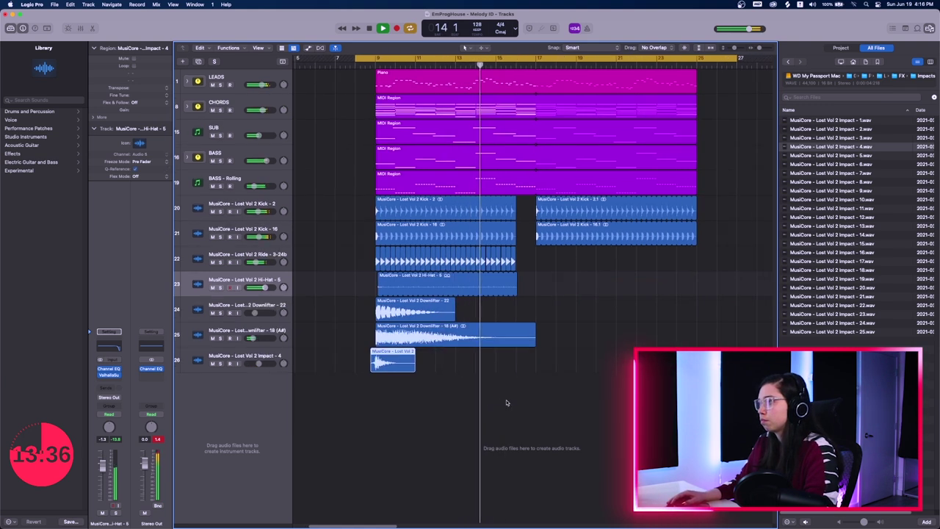
key("space")
Step: Open the Crashes folder inside the Cymbals folder of the LOST Vol.2 drum samples
left_click(901, 76)
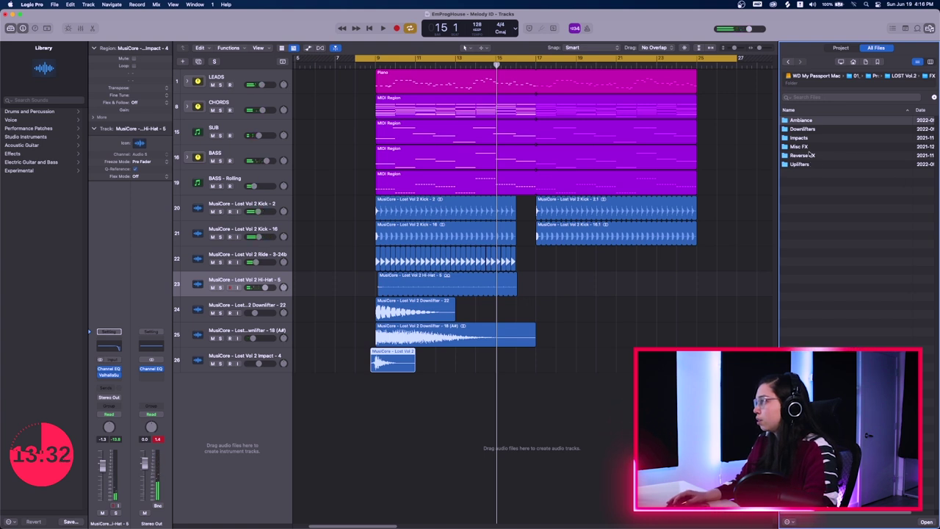
left_click(911, 76)
double_click(798, 119)
double_click(799, 128)
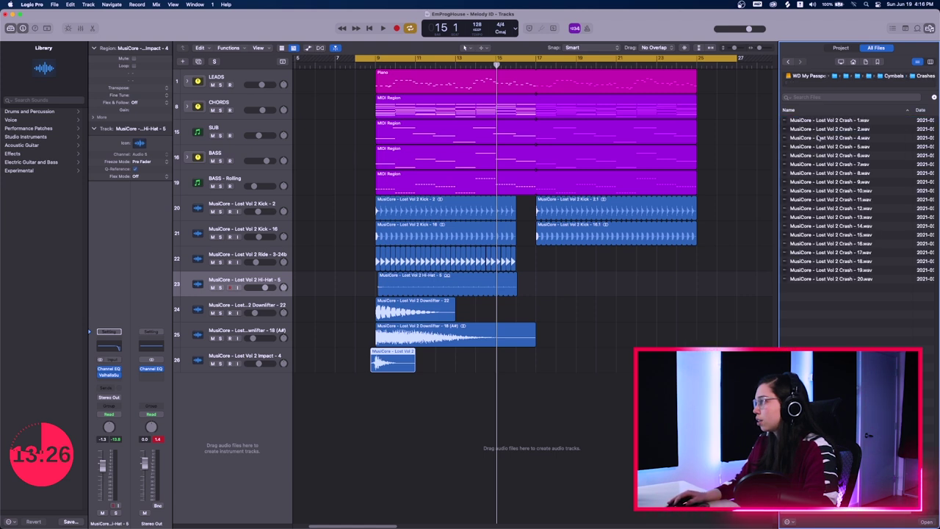
Step: Audition several of the first crash samples and add Crash - 2.wav on a new track at bar 9
left_click(823, 147)
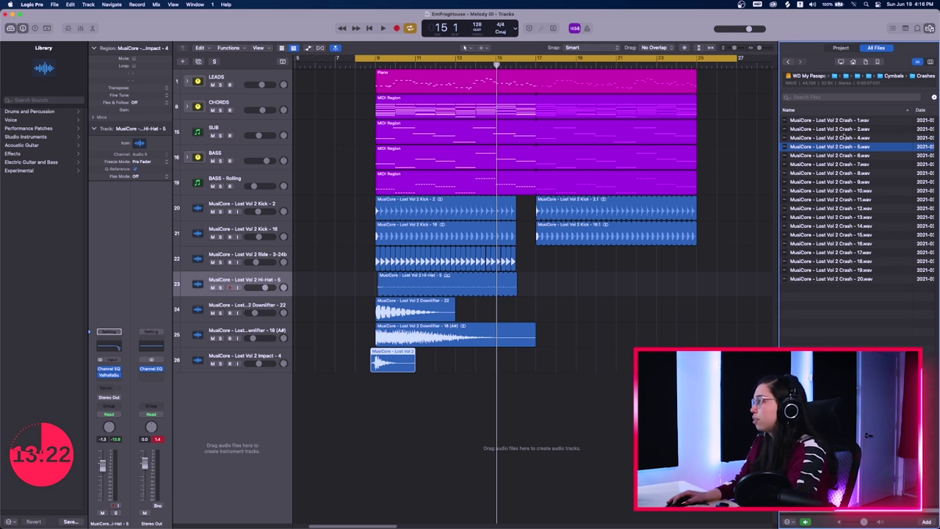
left_click(848, 138)
key("Up")
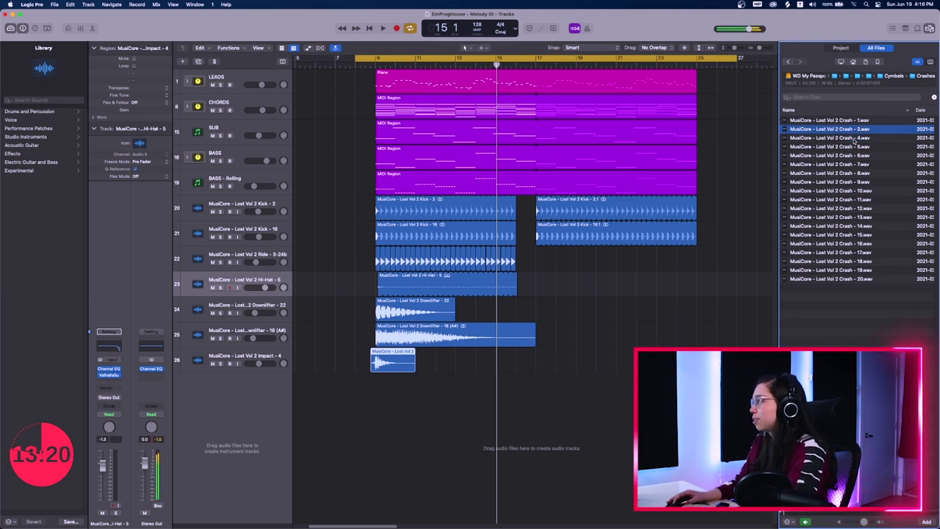
key("Up")
left_click(849, 132)
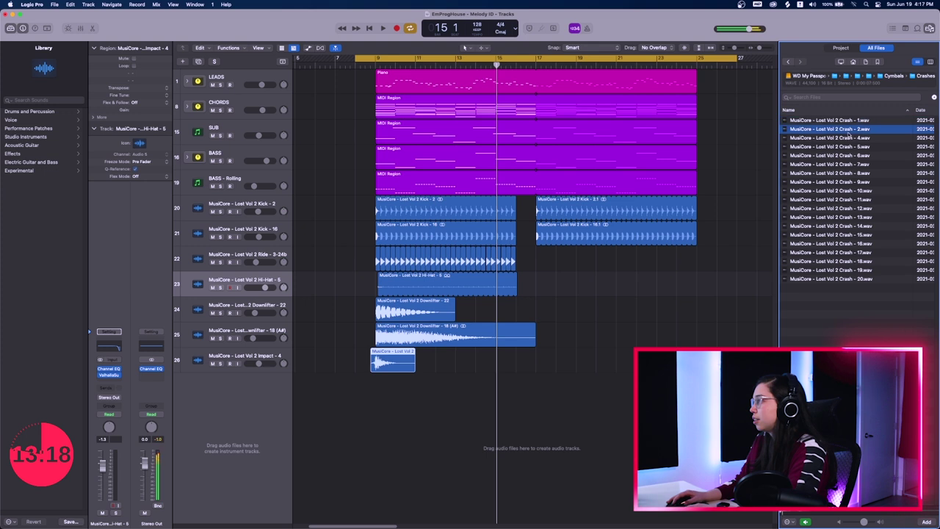
left_click_drag(849, 132, 377, 394)
Step: Lower the Crash - 2 track's volume during playback and copy its region to bar 17
key("space")
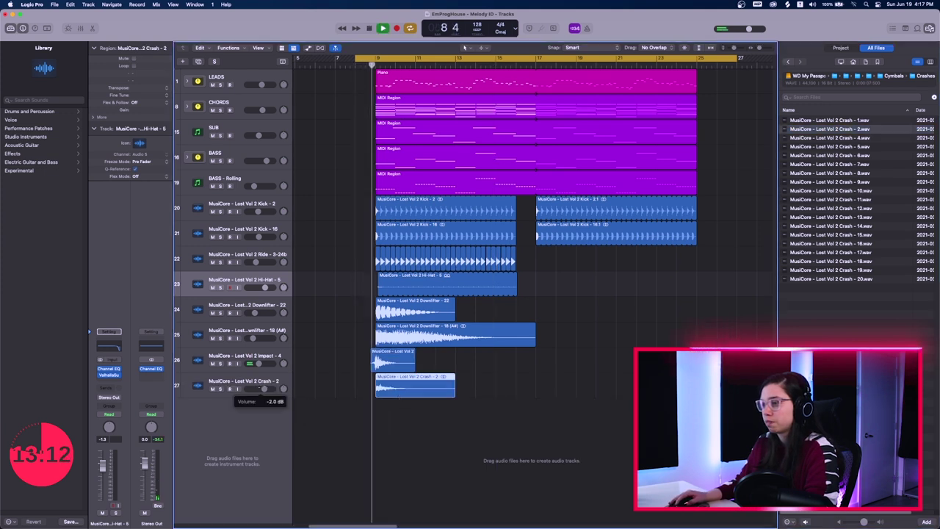
left_click_drag(262, 390, 258, 390)
left_click_drag(395, 391, 555, 391)
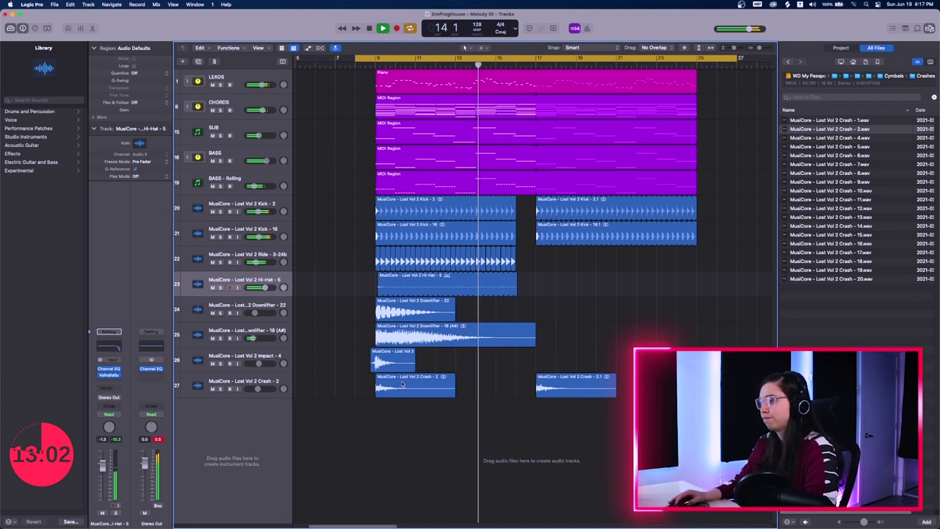
key("space")
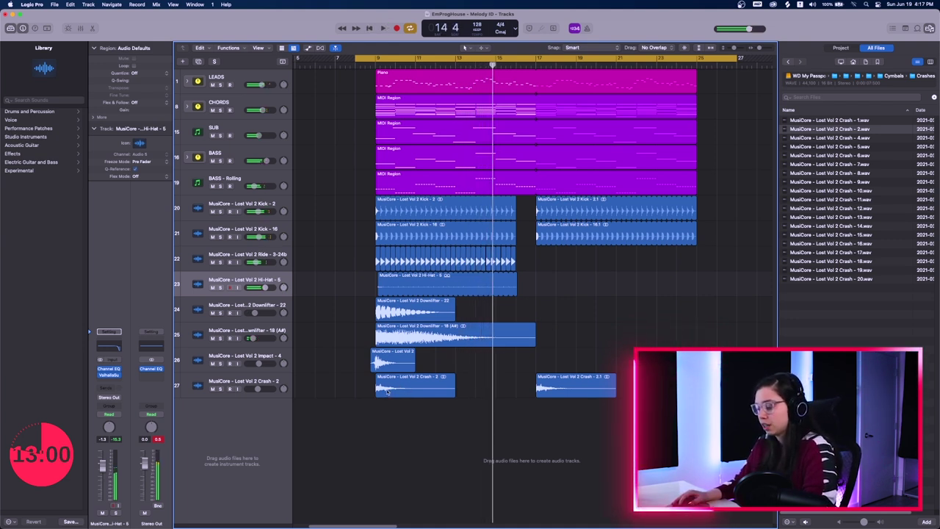
Step: Copy the bar 9 crash to a new track, reverse it, and place it at bar 13 with a duplicate at bar 21
left_click_drag(387, 391, 392, 415)
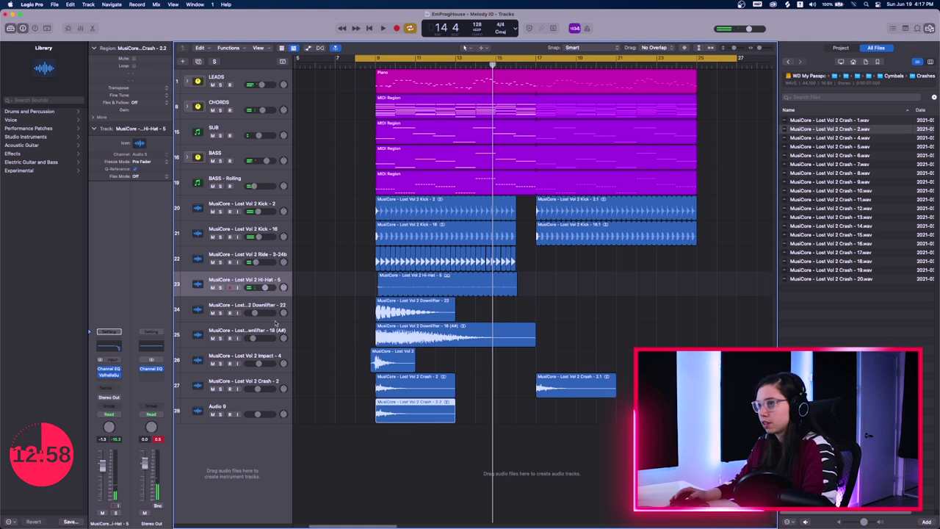
left_click(100, 117)
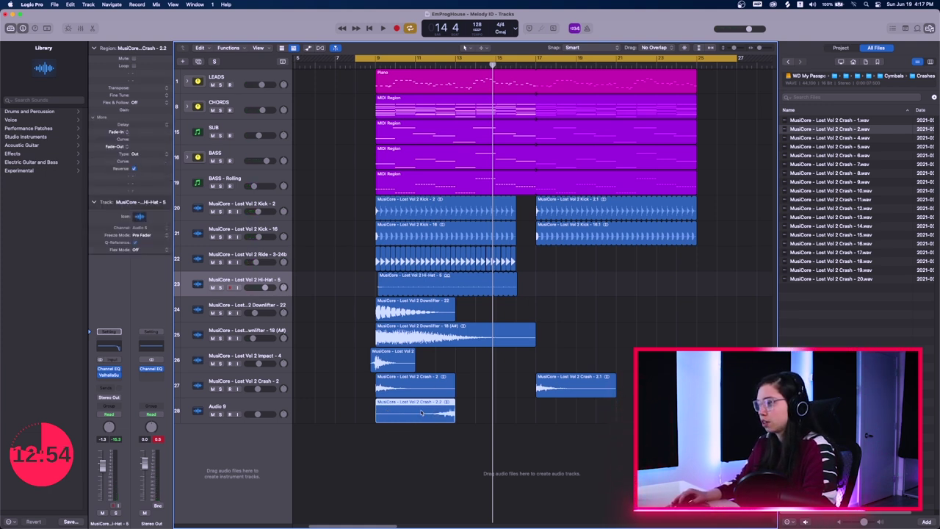
left_click_drag(422, 413, 642, 411)
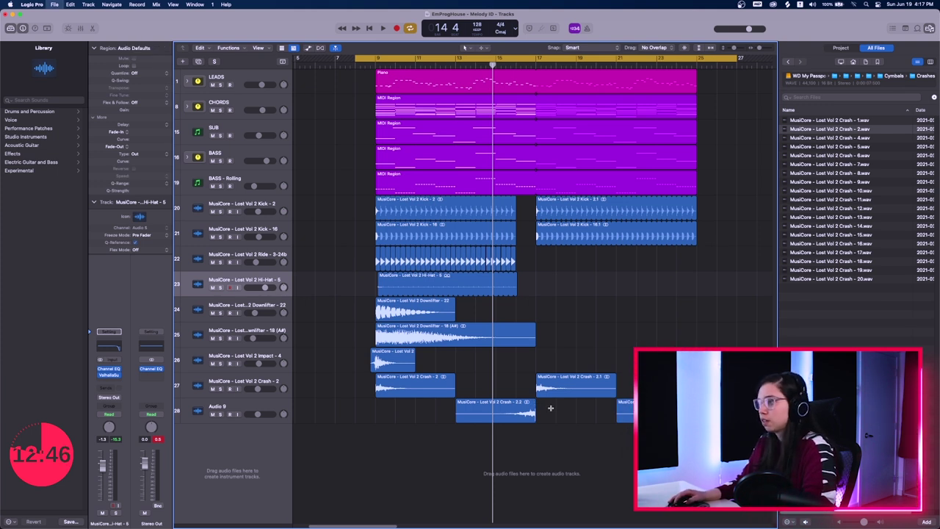
Step: Add a new audio track named Claps directly below the Kick - 16 track
key("super+Down")
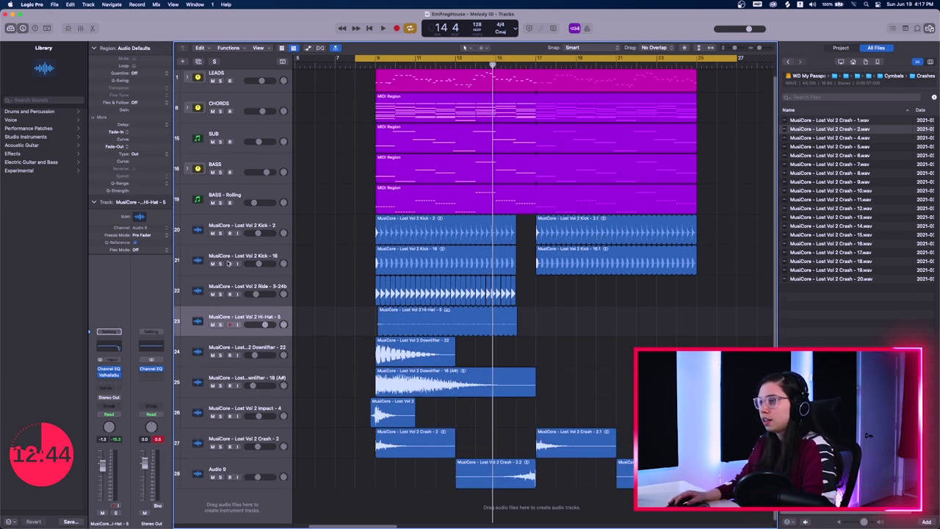
left_click(232, 256)
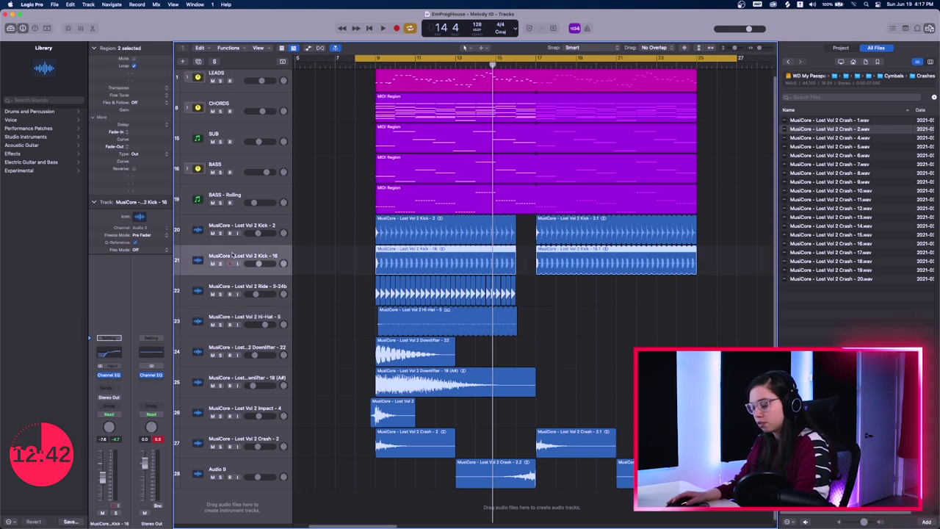
key("alt+super+a")
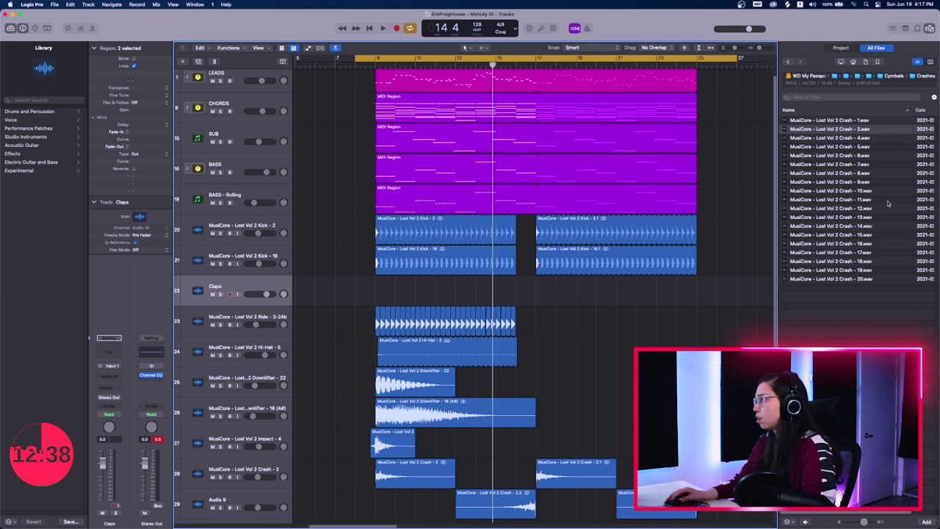
Step: Open the Regular Claps folder inside the Claps folder of the LOST Vol.2 drum samples
left_click(871, 76)
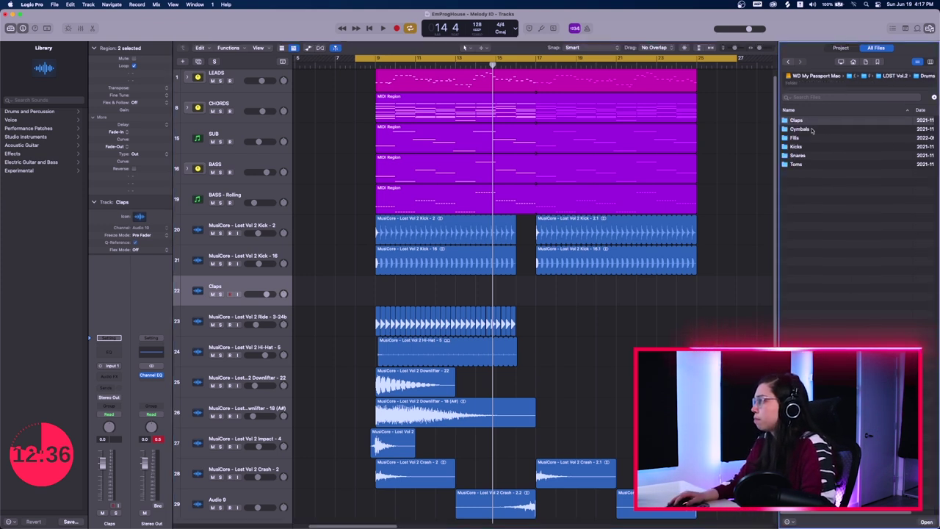
double_click(801, 121)
double_click(806, 130)
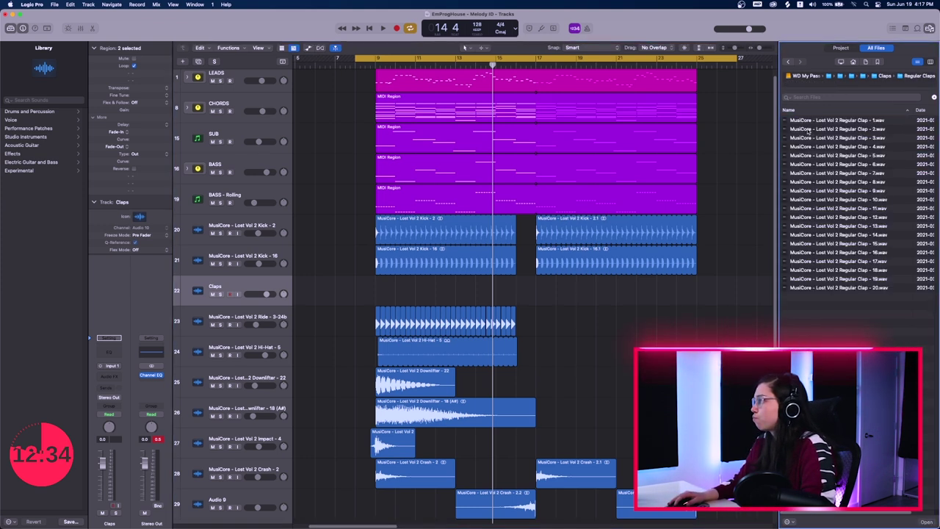
Step: Audition the Lost Vol 2 Regular Clap samples to find a suitable clap
key("Down")
key("Down")
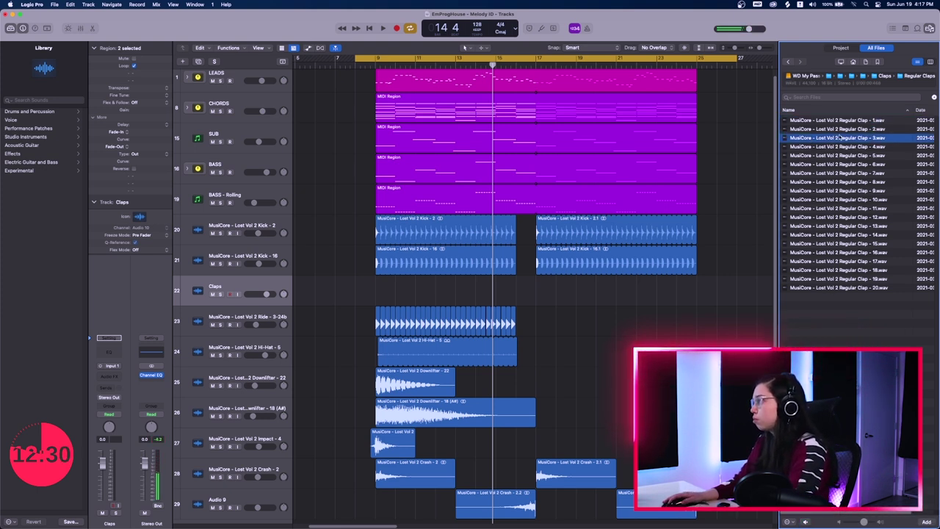
left_click(830, 291)
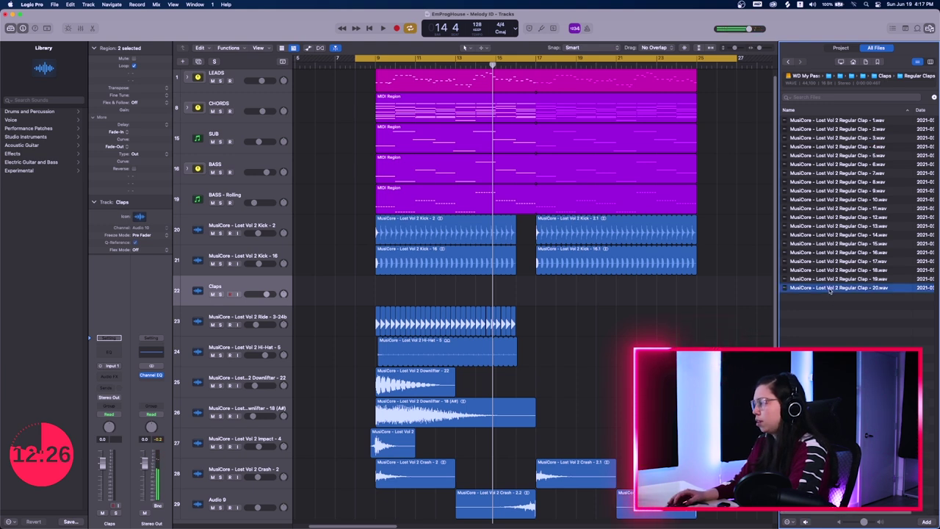
key("Up")
key("Up")
key("Up")
key("Up")
key("Up")
key("Up")
key("Up")
key("Up")
key("Up")
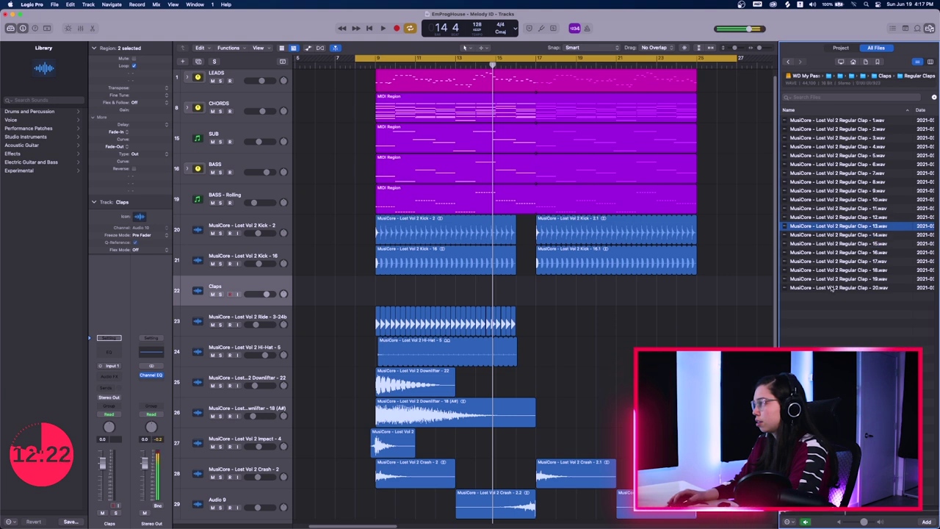
key("Up")
key("Up")
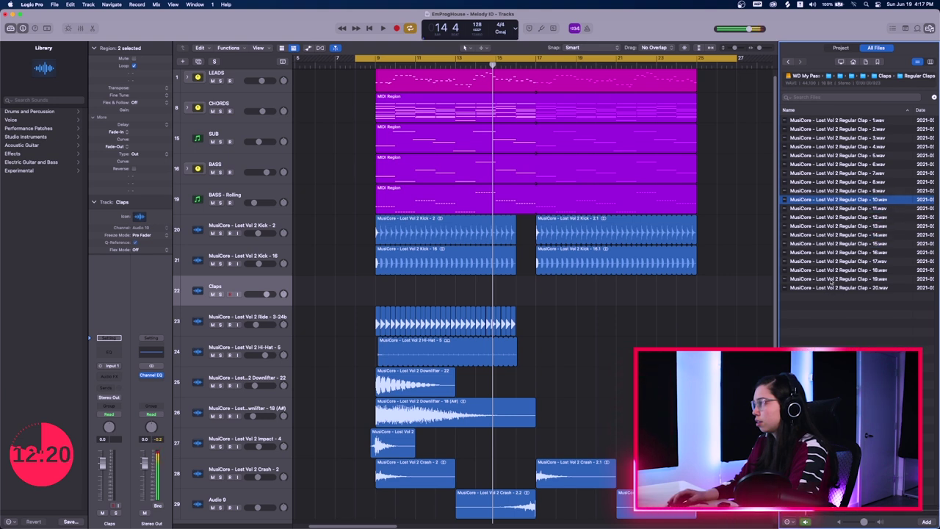
Step: Open the Drop Claps folder inside Ultrasonic - Claps of the Ultrasonic pack in 01_SAMPLES
left_click(868, 79)
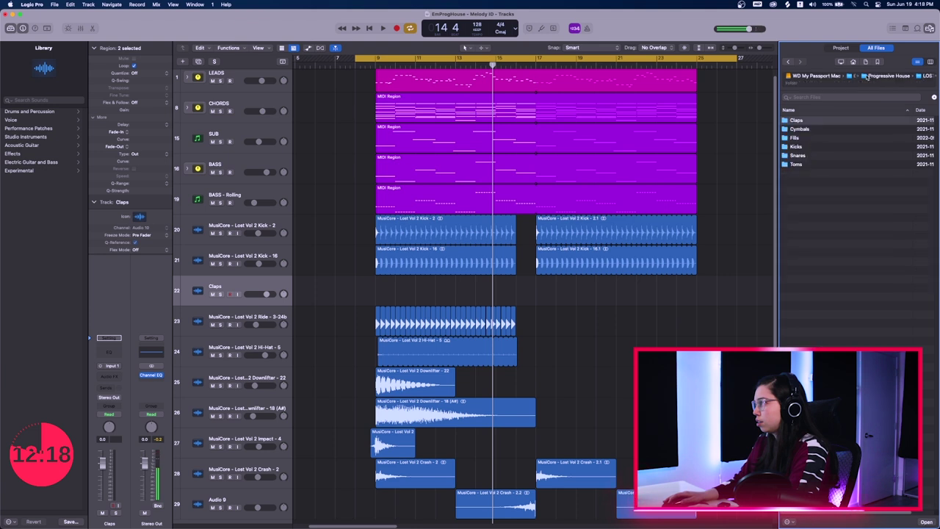
left_click(874, 76)
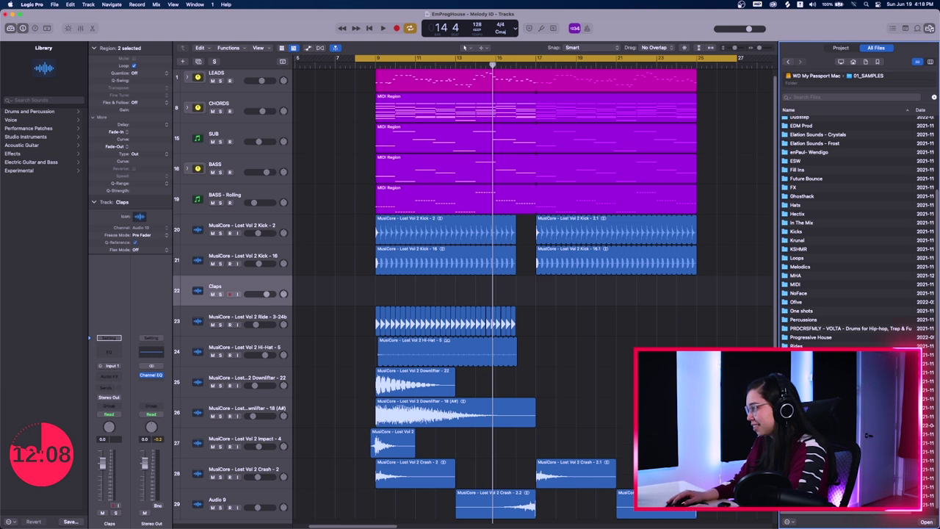
double_click(845, 461)
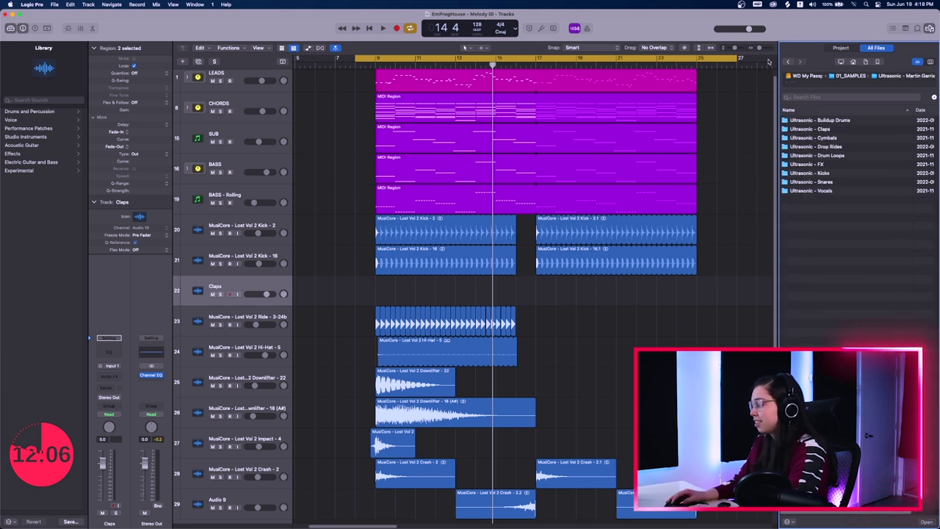
double_click(816, 128)
double_click(816, 121)
Step: Audition the Ultrasonic Drop Claps loops 01 to 05 and compare them
left_click(817, 120)
key("Down")
key("Down")
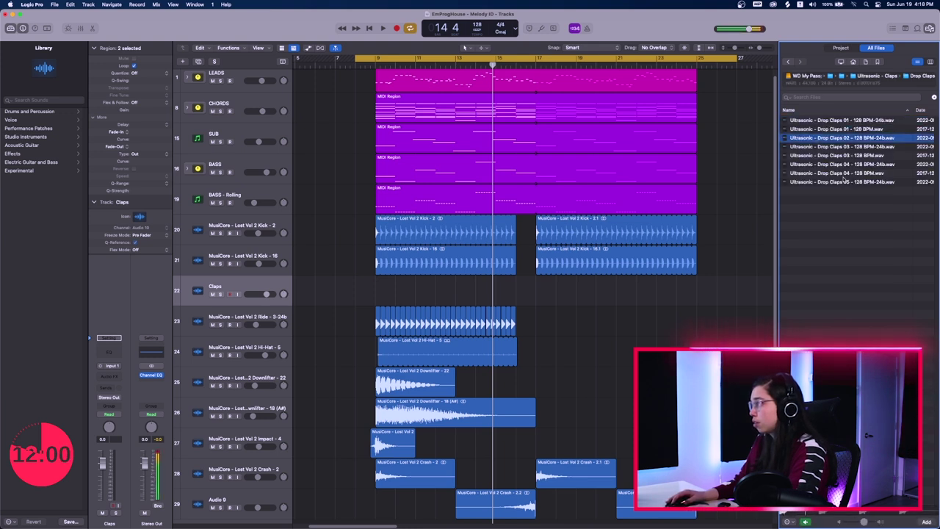
key("Down")
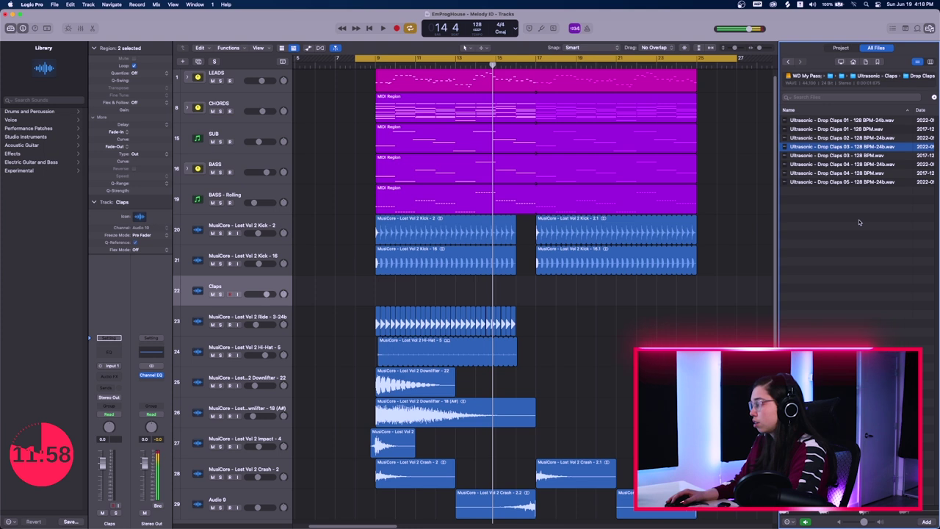
key("Down")
key("Down")
key("Down")
key("Down")
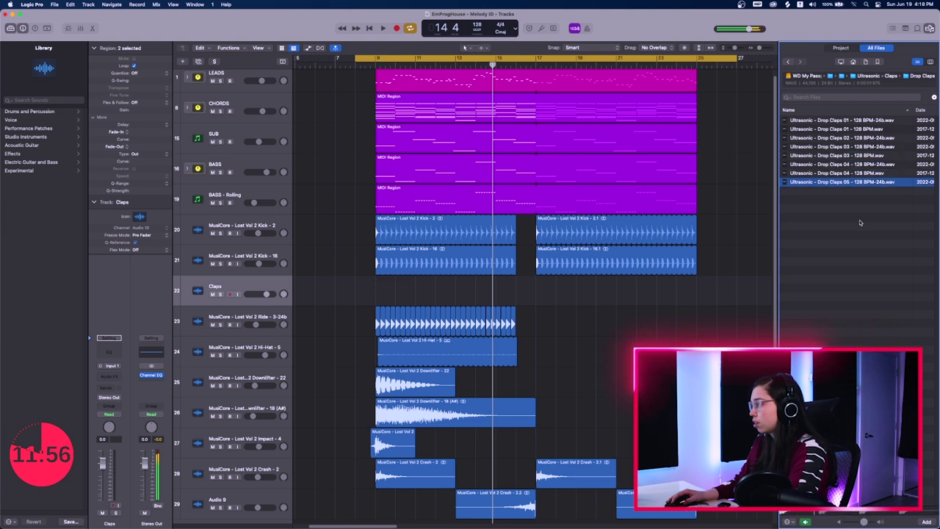
key("Up")
key("Up")
key("Up")
key("Up")
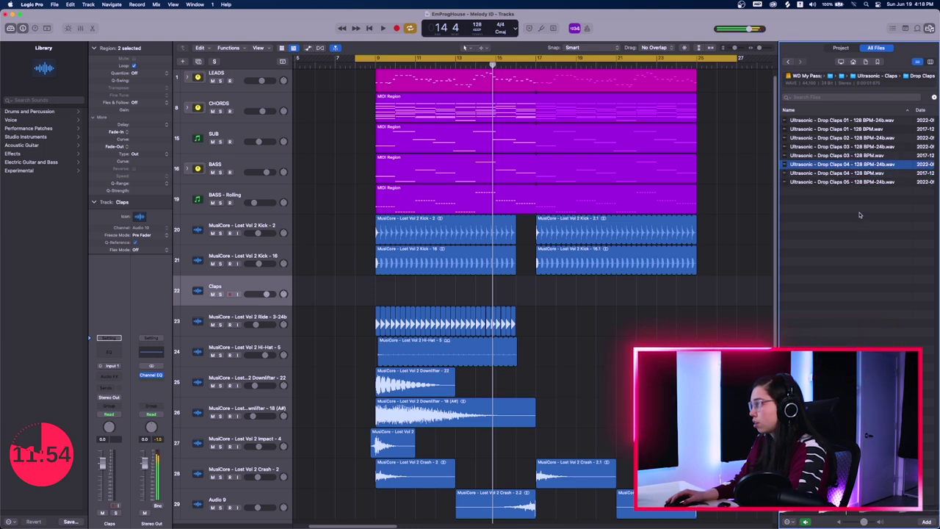
key("Up")
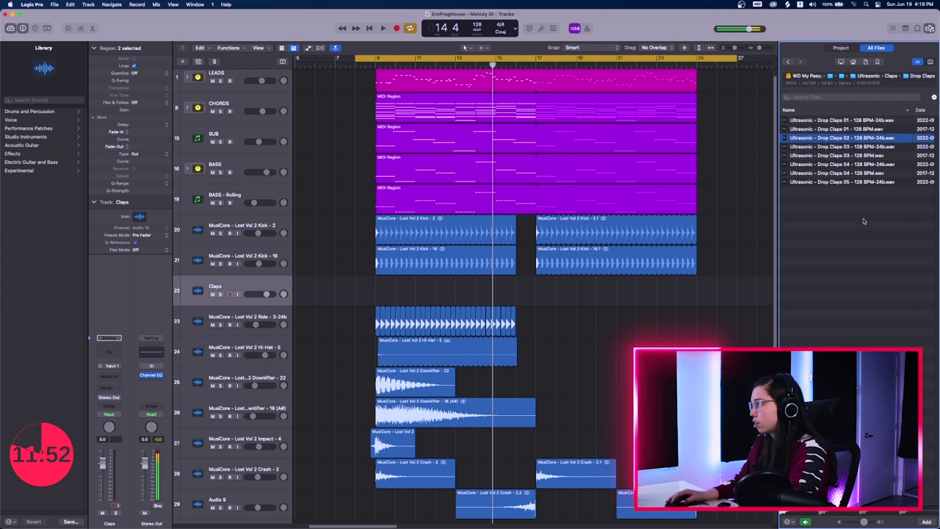
key("Up")
key("Up")
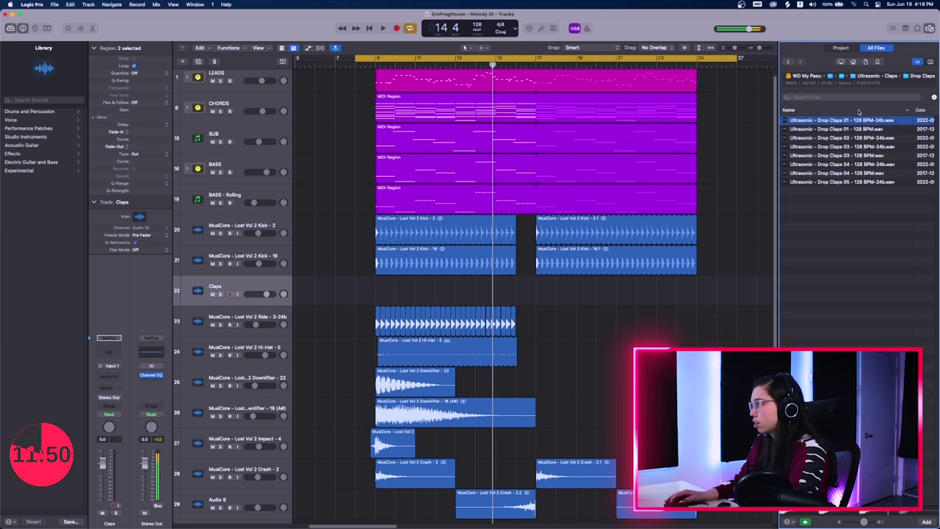
Step: Place Ultrasonic - Drop Claps 01 - 128 BPM-24b.wav on the Claps track, looped from bar 17 to 25, and set the cycle range to those bars
left_click_drag(858, 124, 700, 288)
left_click_drag(537, 59, 691, 94)
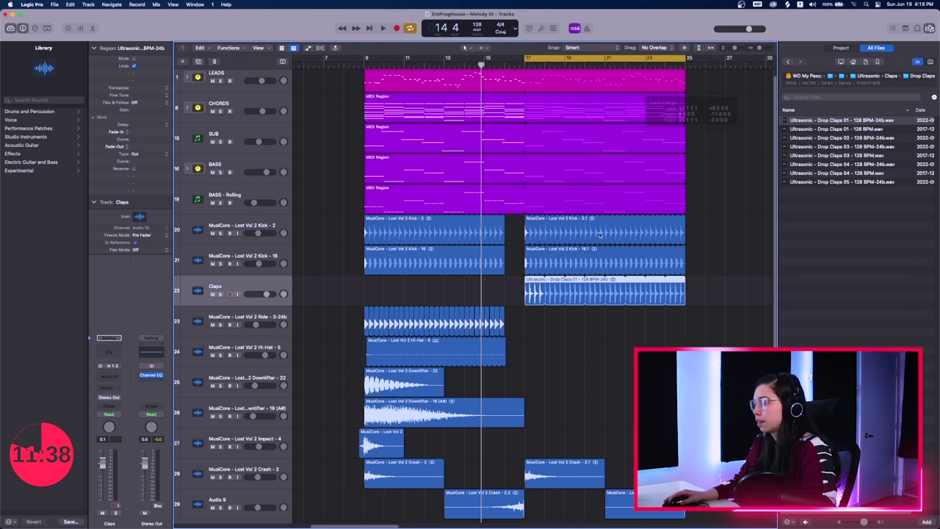
Step: Lower the Claps track's volume to -13.0 dB while playing back the second drop section
key("space")
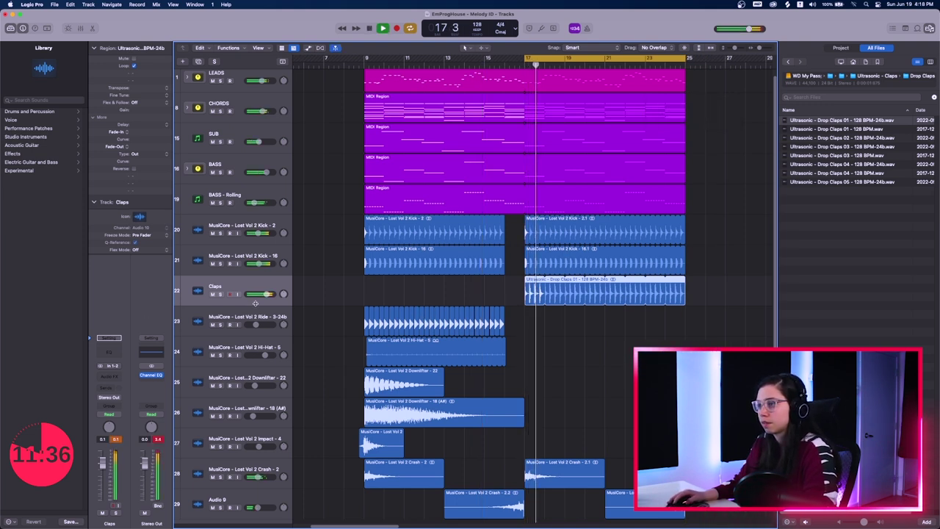
left_click_drag(267, 294, 256, 294)
key("space")
Step: Insert a stereo ValhallaSupermassive on the Claps track and load its Reverb2000 setting
left_click(109, 376)
mouse_move(133, 395)
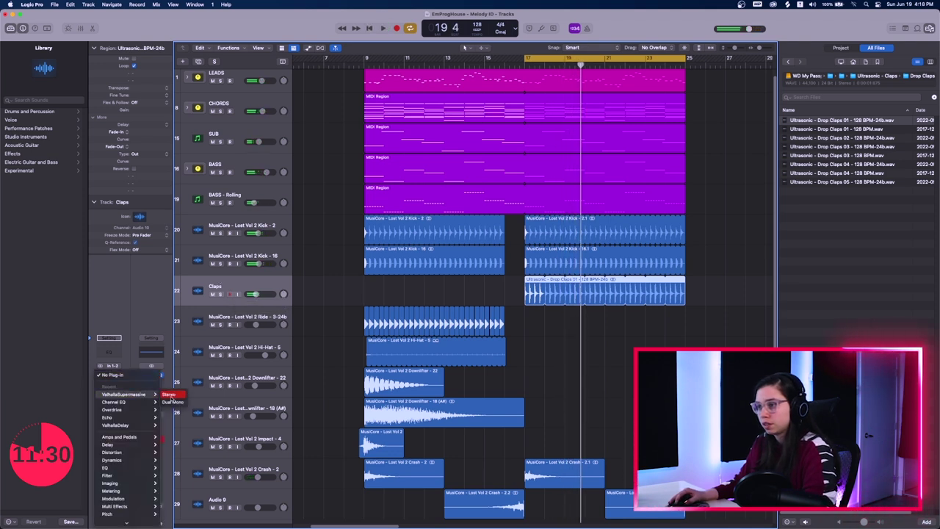
left_click(169, 394)
left_click(332, 116)
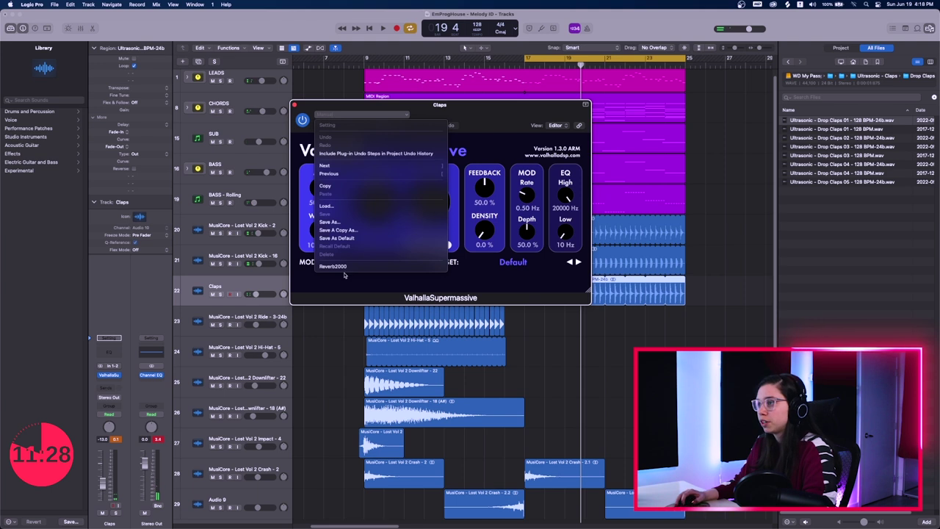
left_click(333, 266)
Step: Reduce the Claps reverb mix to about 35% and the track's volume to -14.4 dB during playback
key("space")
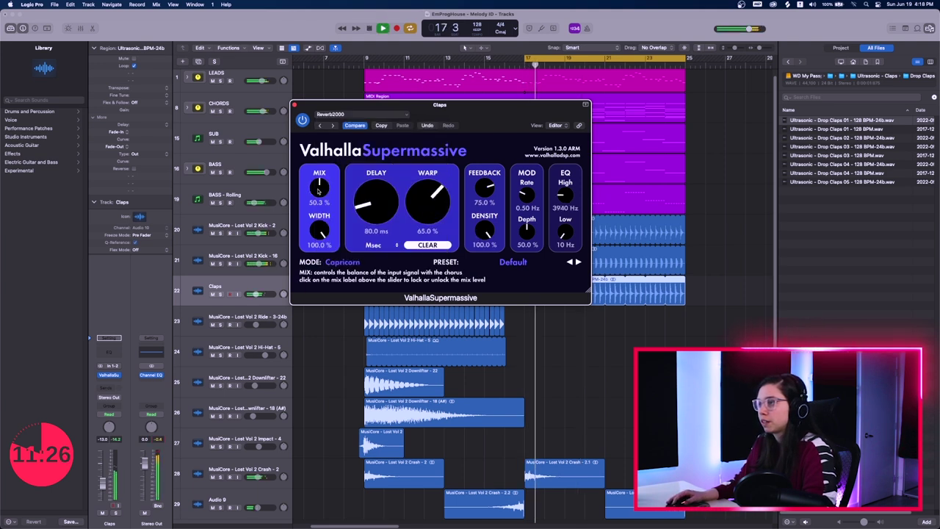
left_click_drag(319, 185, 319, 191)
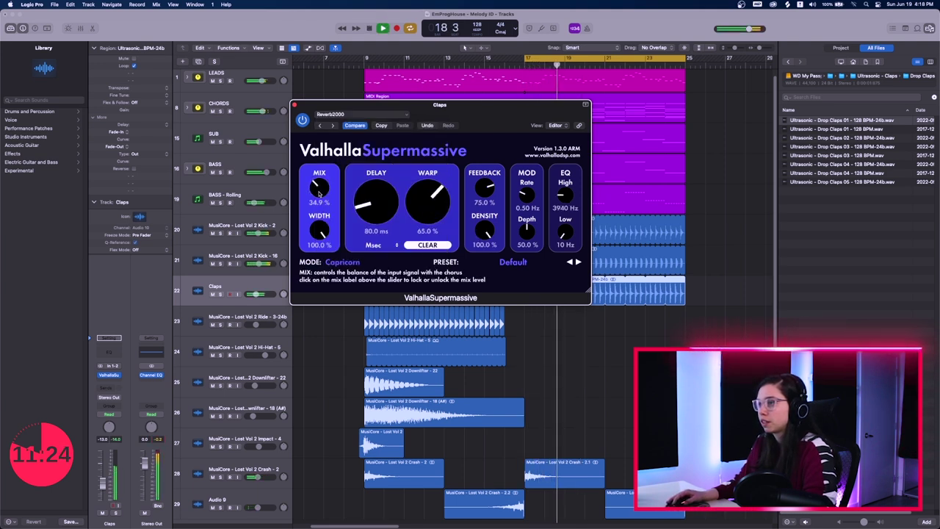
left_click(294, 105)
left_click_drag(256, 294, 254, 294)
key("space")
Step: Copy the Ride and Hi-Hat regions from bar 9 to bar 17
left_click_drag(587, 314, 317, 365)
left_click_drag(412, 345, 572, 345)
left_click(580, 426)
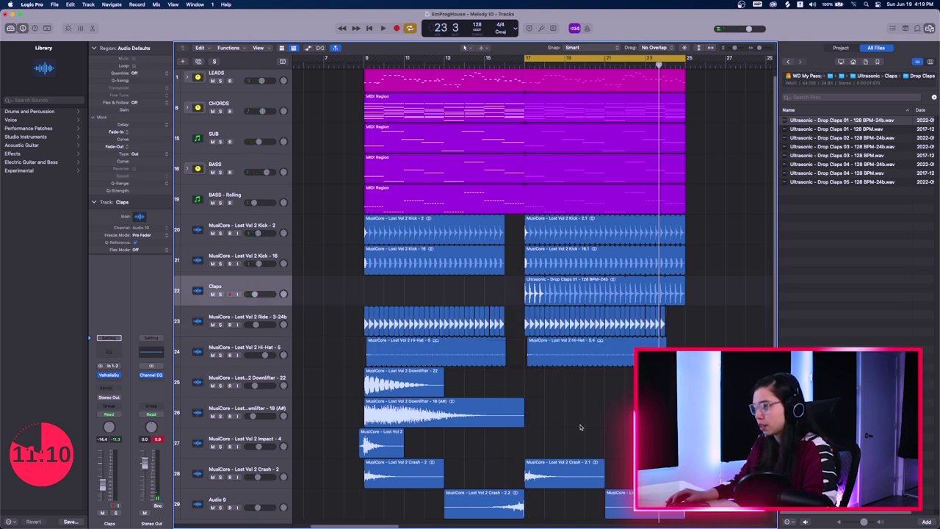
Step: Add a new audio track below Claps and open the Ultrasonic - Drum Loops sample folder
scroll(518, 376, "down", 2)
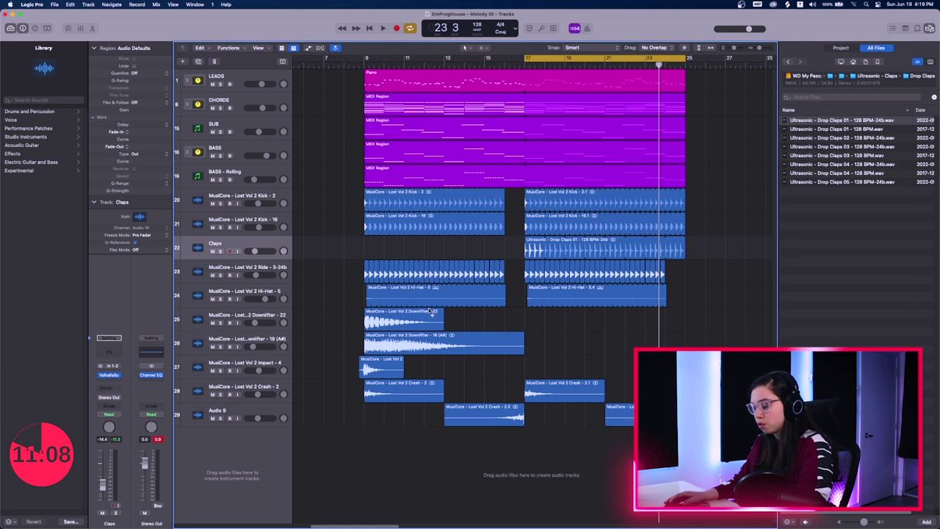
key("alt+super+a")
left_click(871, 76)
left_click(861, 77)
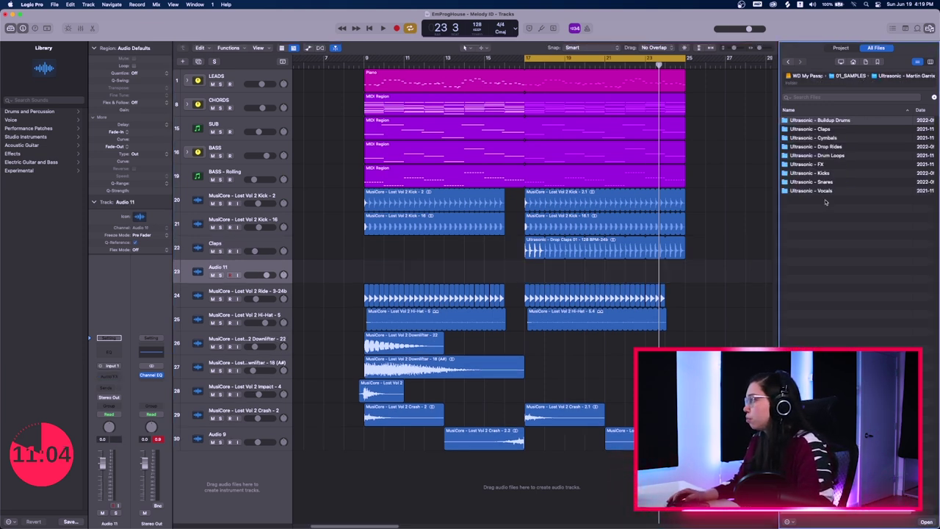
double_click(840, 155)
Step: Audition Ultrasonic Drum Loops 01, 02 and 03
left_click(837, 121)
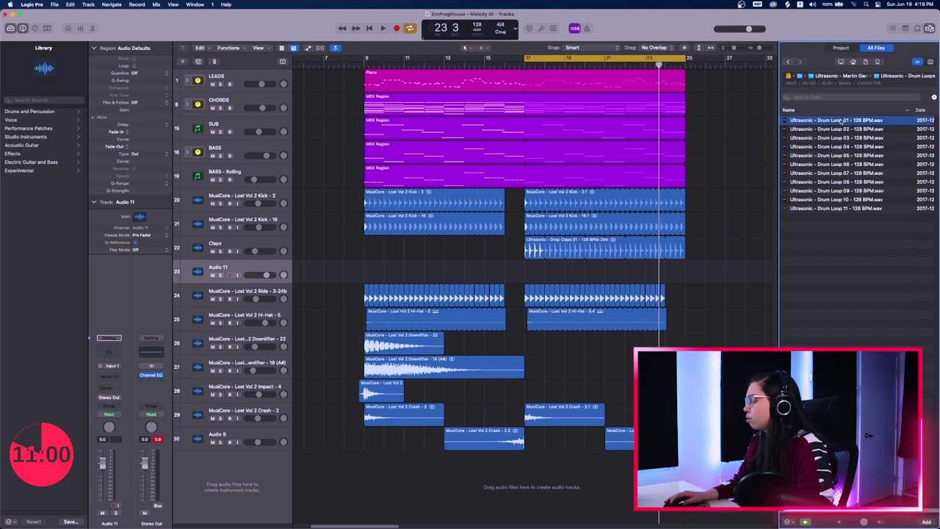
left_click(846, 130)
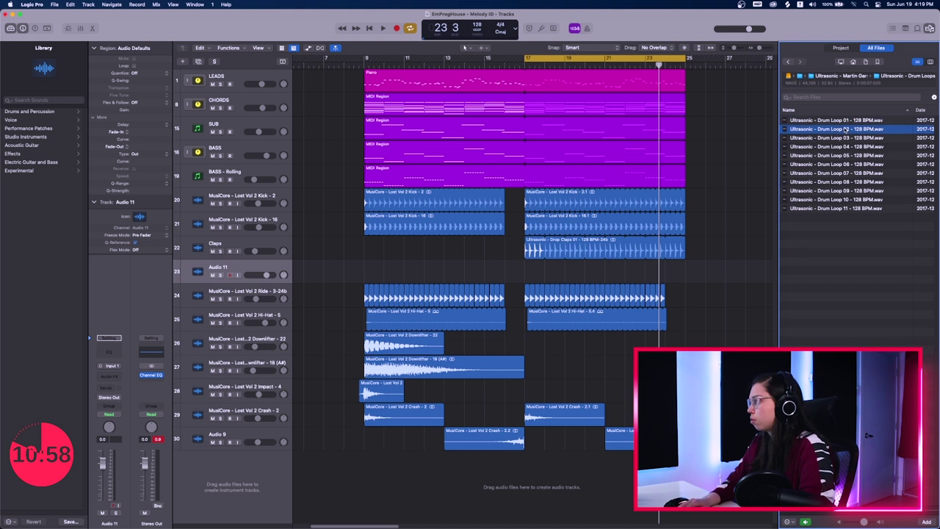
left_click(847, 139)
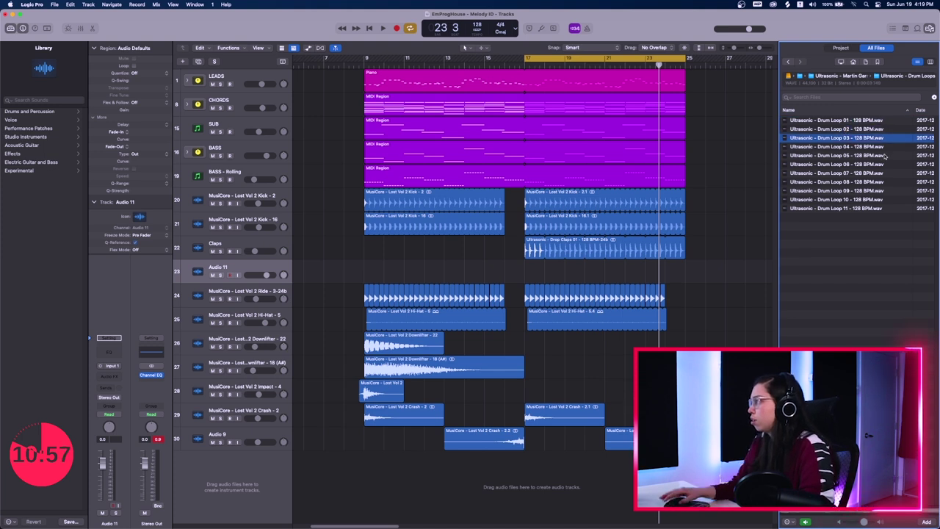
Step: Open the Stickz PHT - Percussion Loops folder in the Stickz Progressive House Toolkit sample pack
left_click(843, 76)
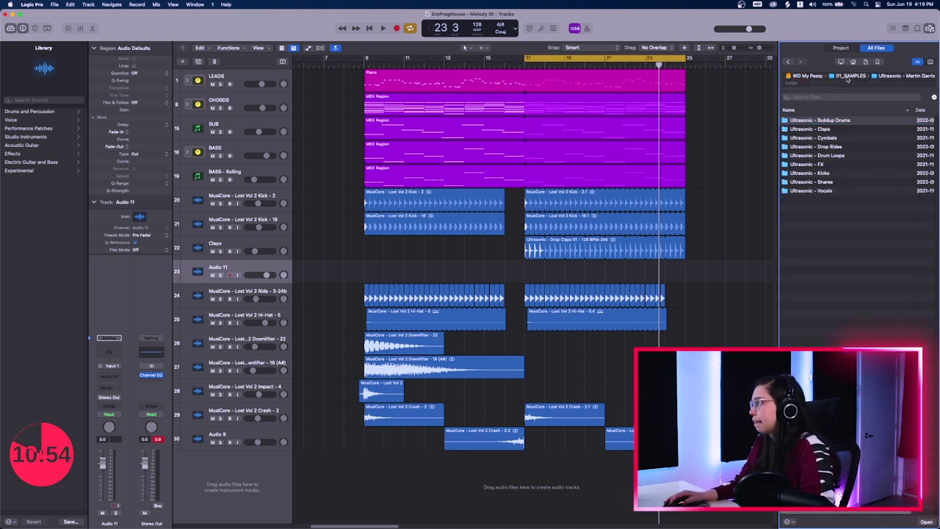
left_click(847, 76)
scroll(852, 228, "down", 5)
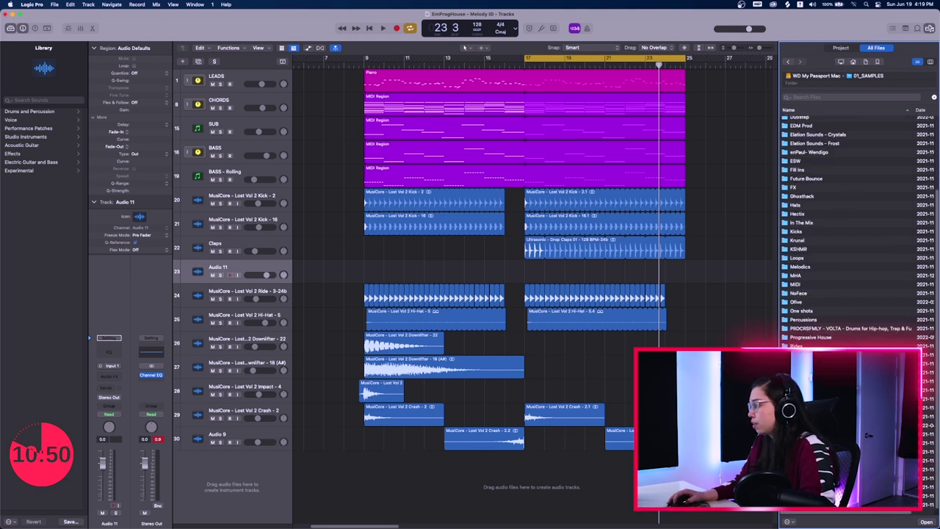
left_click(816, 416)
double_click(816, 426)
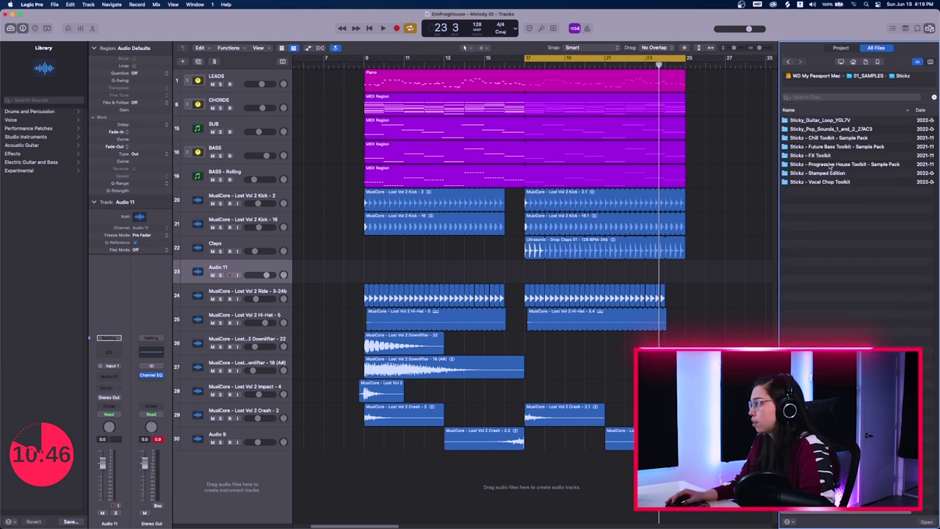
double_click(831, 164)
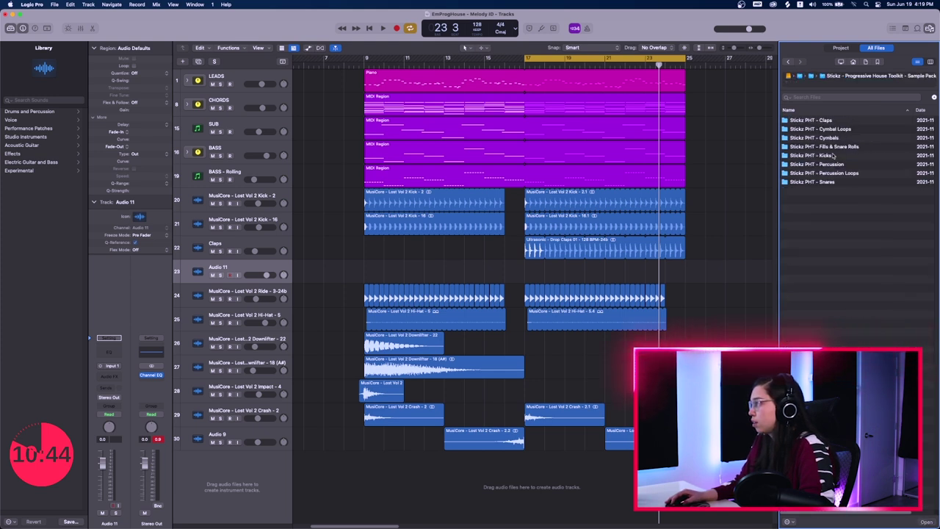
left_click(841, 173)
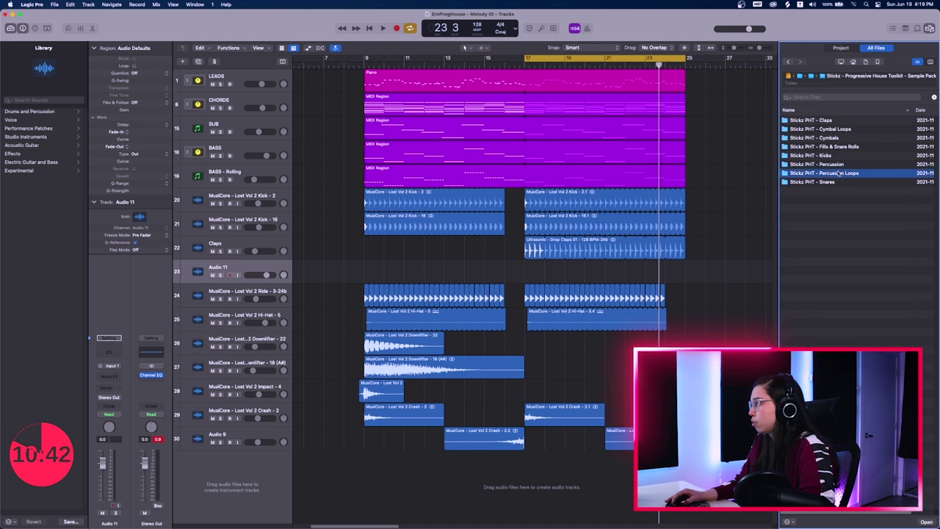
double_click(842, 173)
Step: Audition Stickz PHT Percussion Loops 01 through 10 and go back over the earlier loops for comparison
left_click(846, 119)
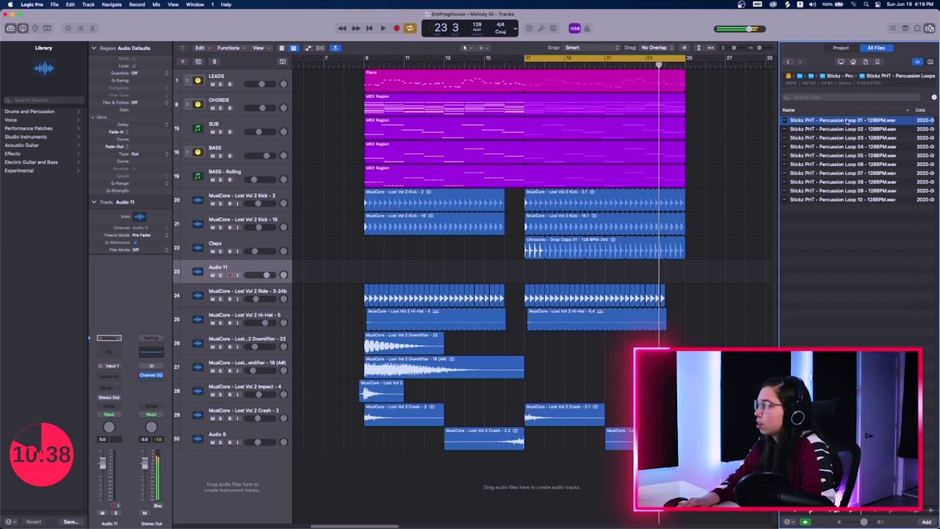
key("Down")
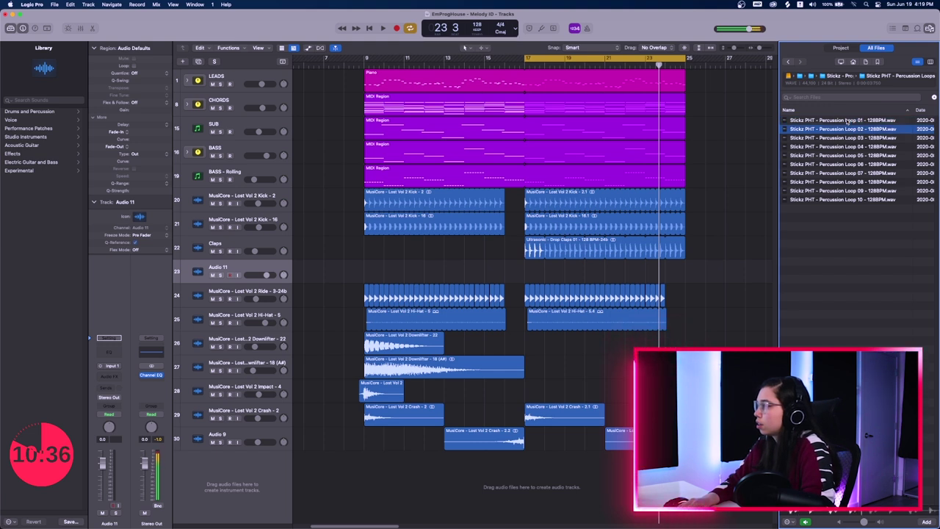
key("Down")
key("Down")
key("Down")
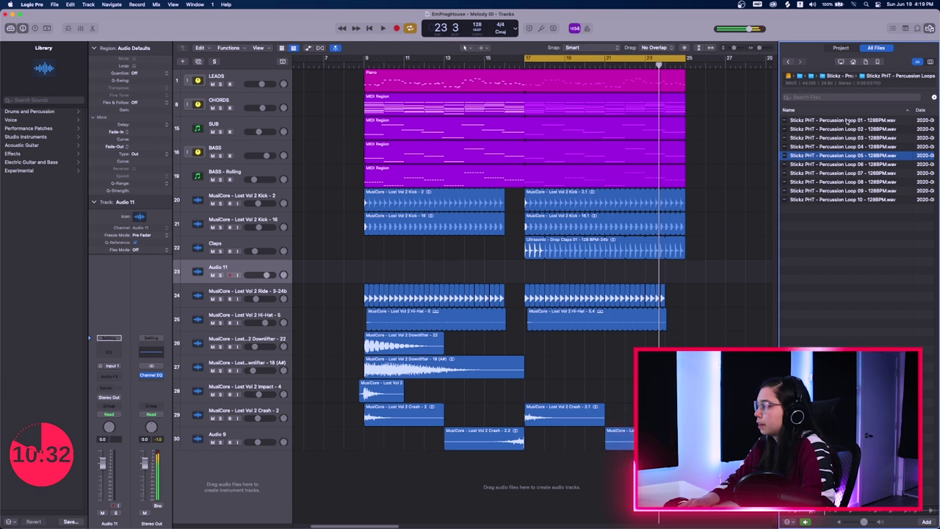
key("Down")
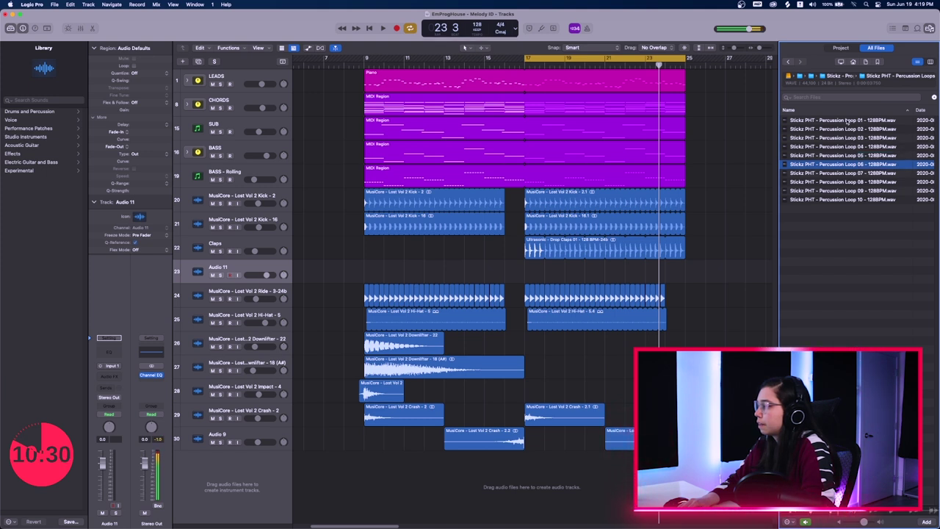
key("Down")
key("Down")
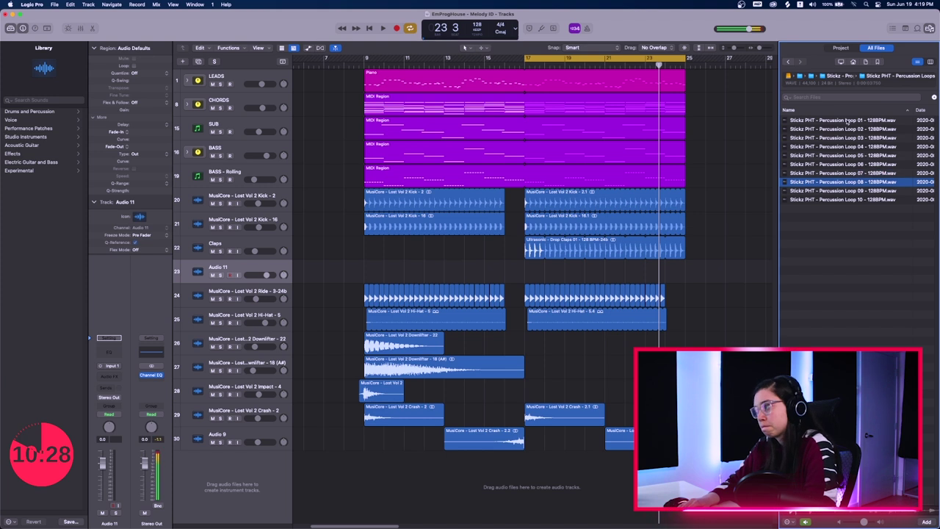
key("Down")
key("Down")
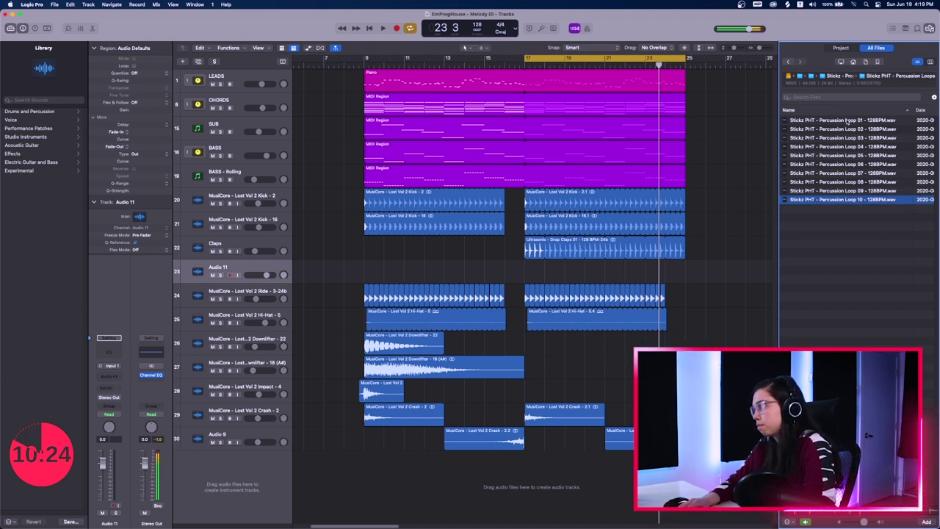
key("Up")
key("Up")
key("Up")
key("Up")
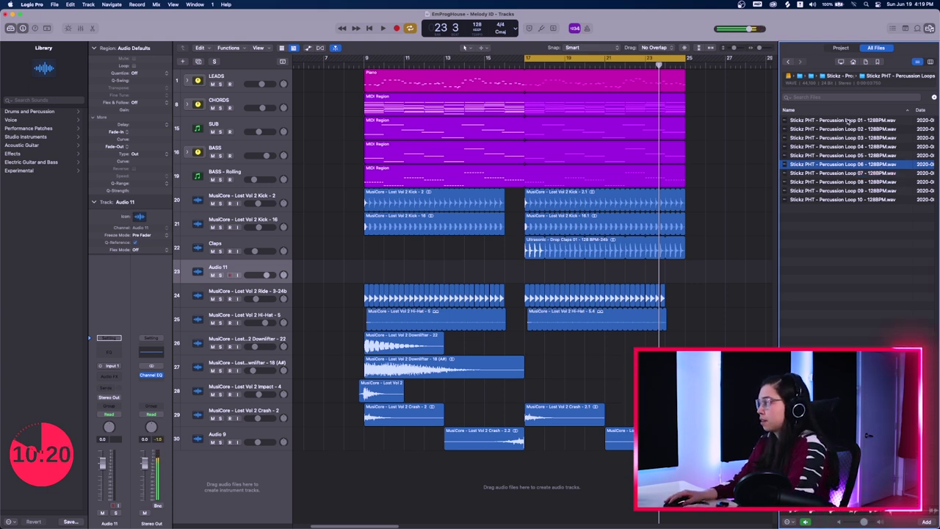
key("Up")
key("Up")
Step: Try Stickz PHT - Percussion Loop 05 at bar 17 on the Audio 11 track in playback, and delete the region
left_click(863, 156)
left_click_drag(863, 156, 527, 275)
key("space")
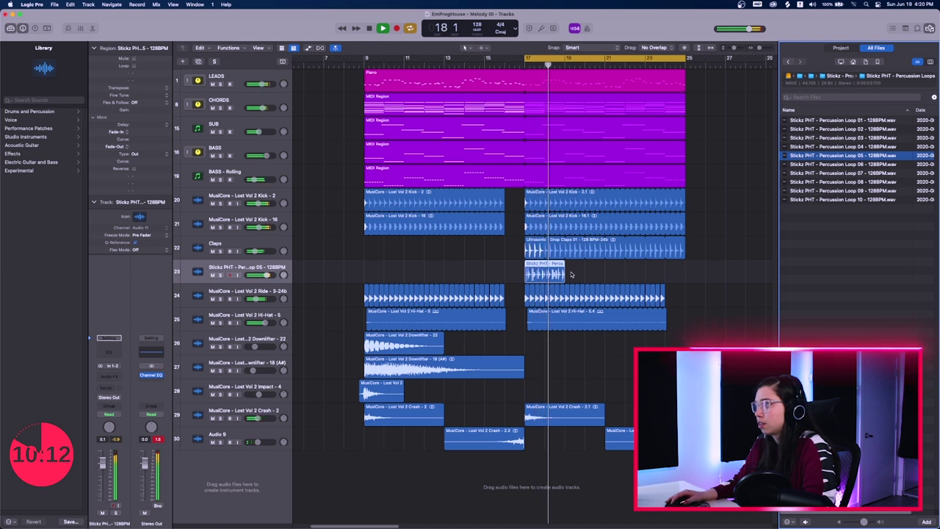
key("space")
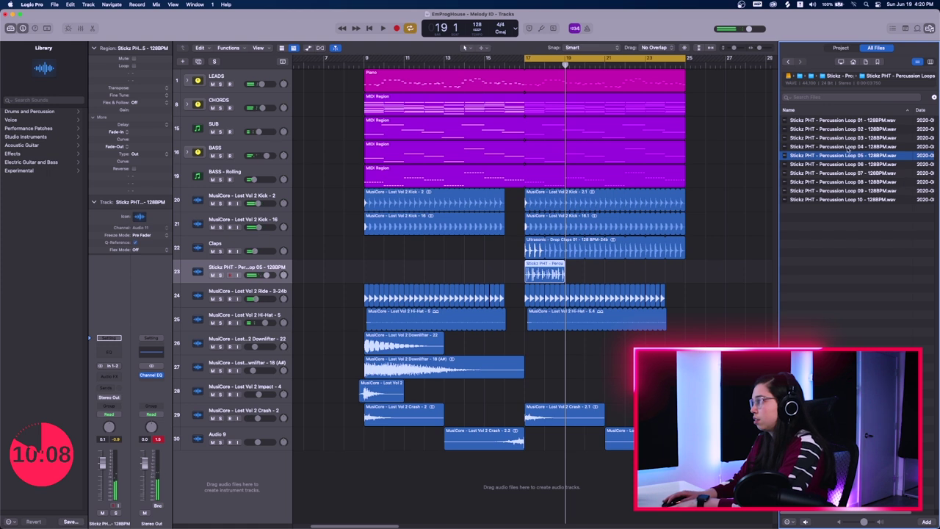
key("Delete")
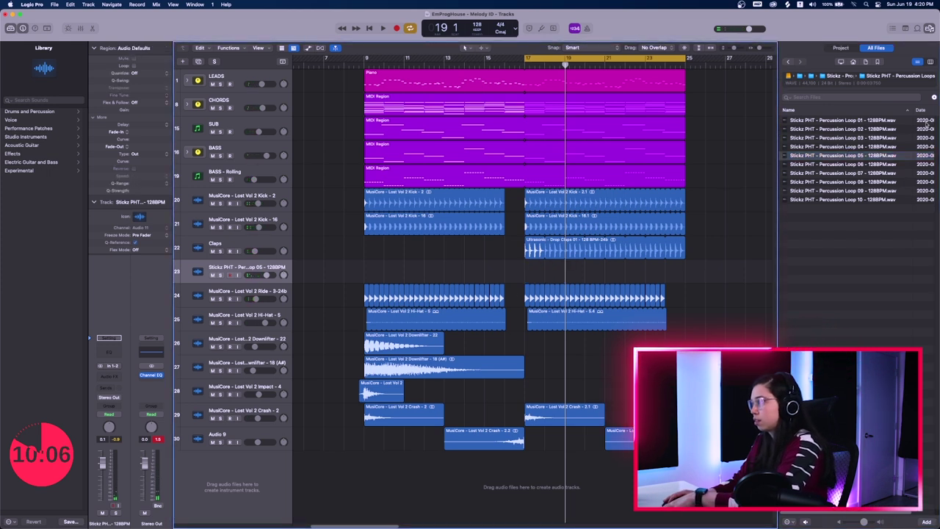
Step: Audition Stickz PHT Percussion Loops 04 and 03, and check playback of the drop from bar 17
left_click(869, 147)
left_click(866, 138)
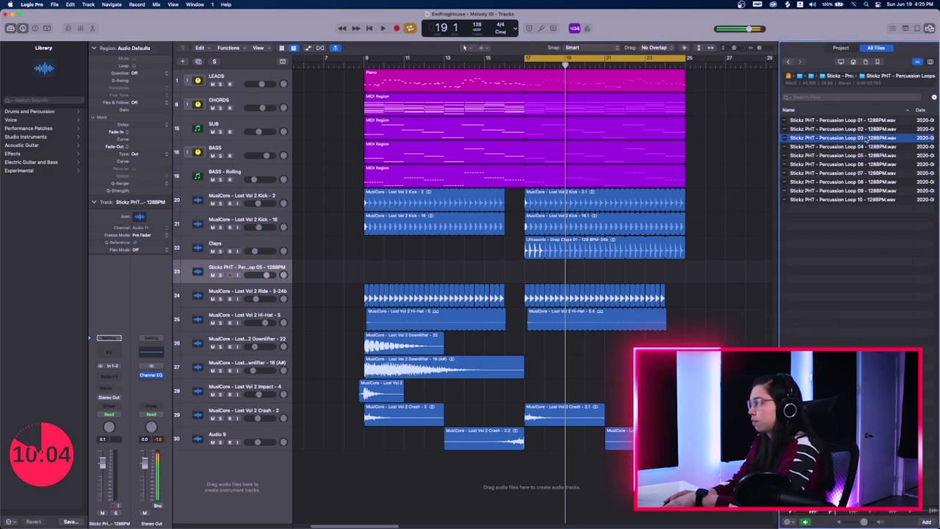
key("space")
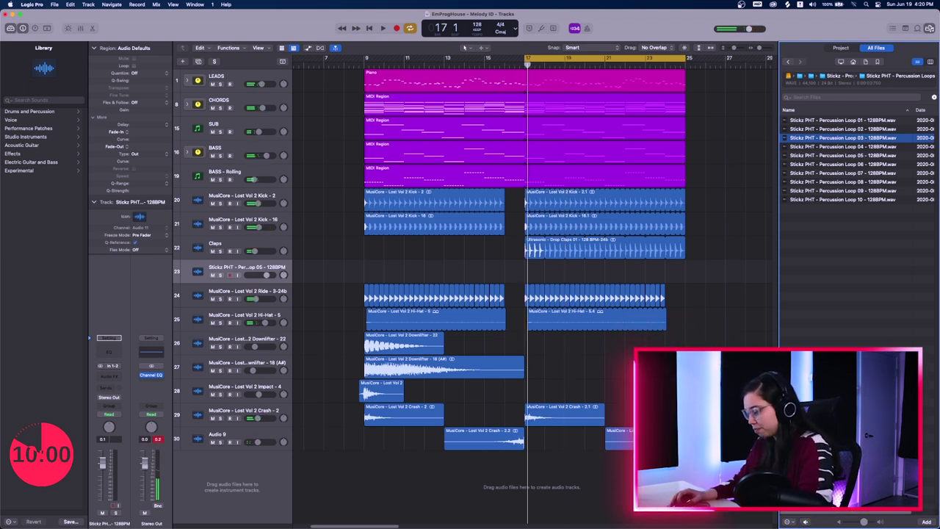
Step: Switch to Splice, search for "shaker" and enlarge the window to show more results
key("super+Tab")
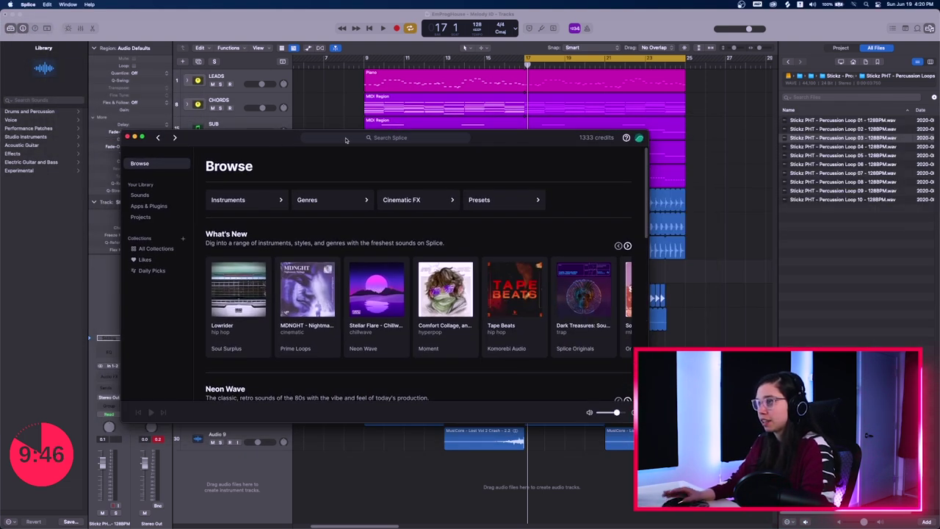
left_click(346, 139)
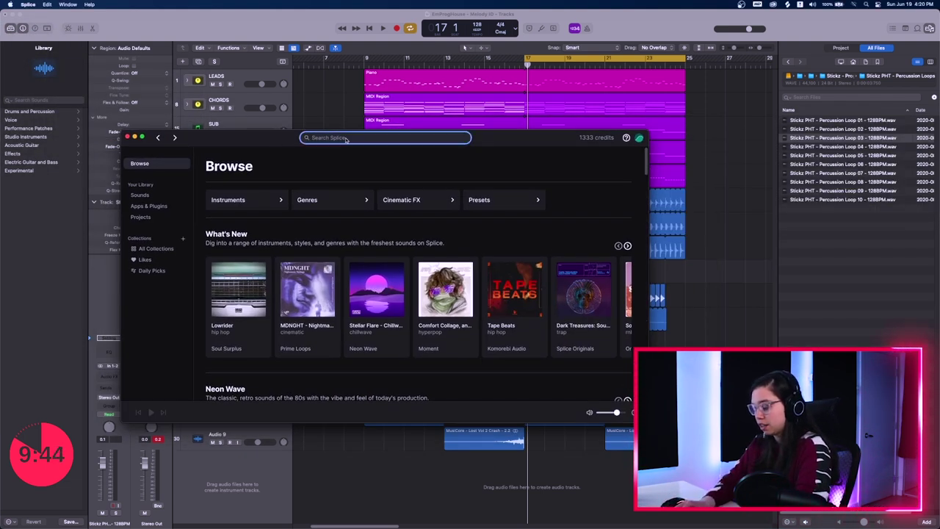
type("shaker")
key("Return")
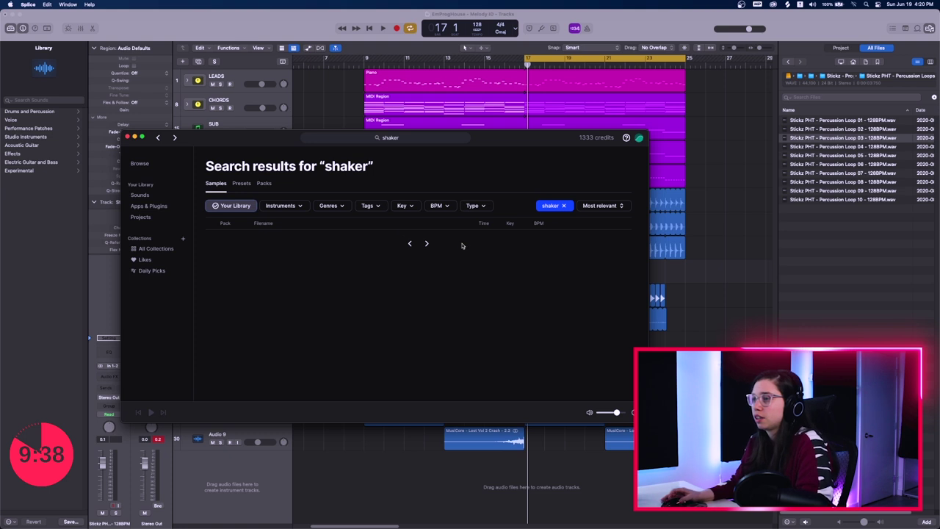
left_click_drag(492, 142, 473, 80)
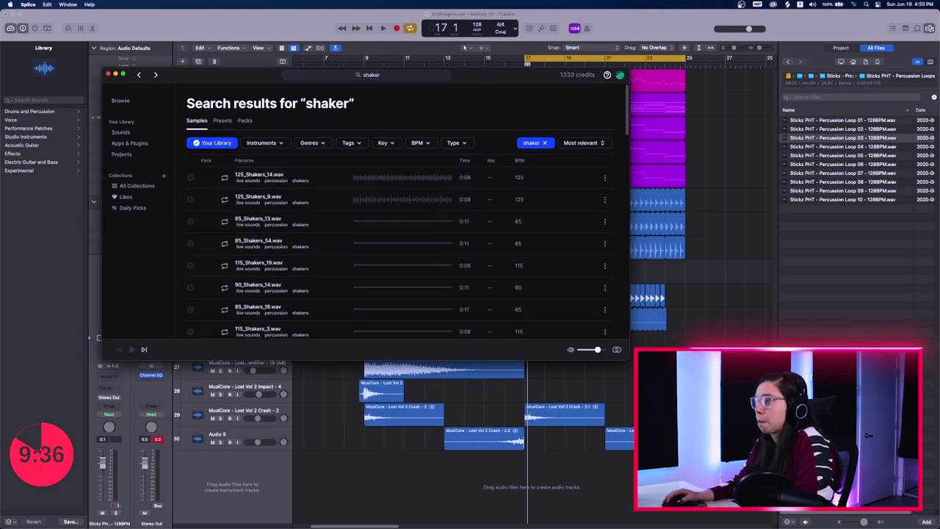
left_click_drag(625, 358, 856, 455)
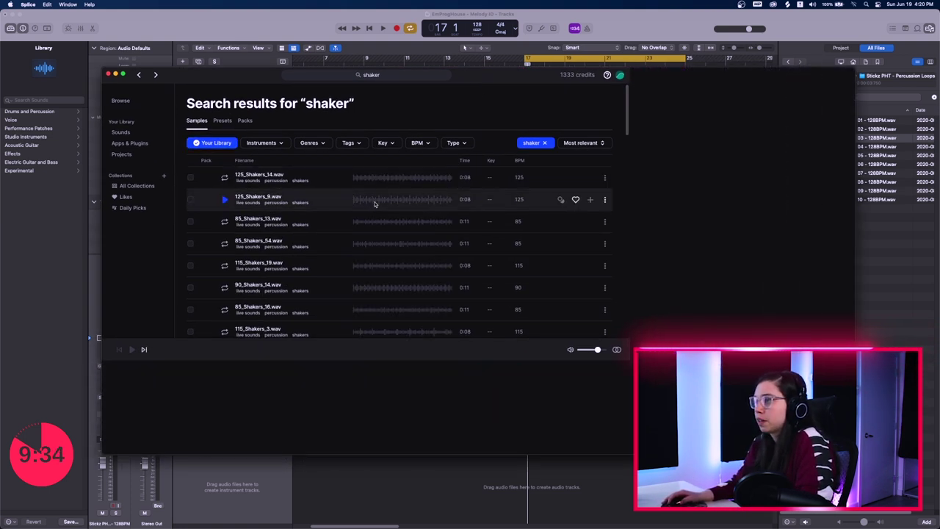
Step: Filter the shaker results to loops only and go to the end of the results list
left_click(457, 144)
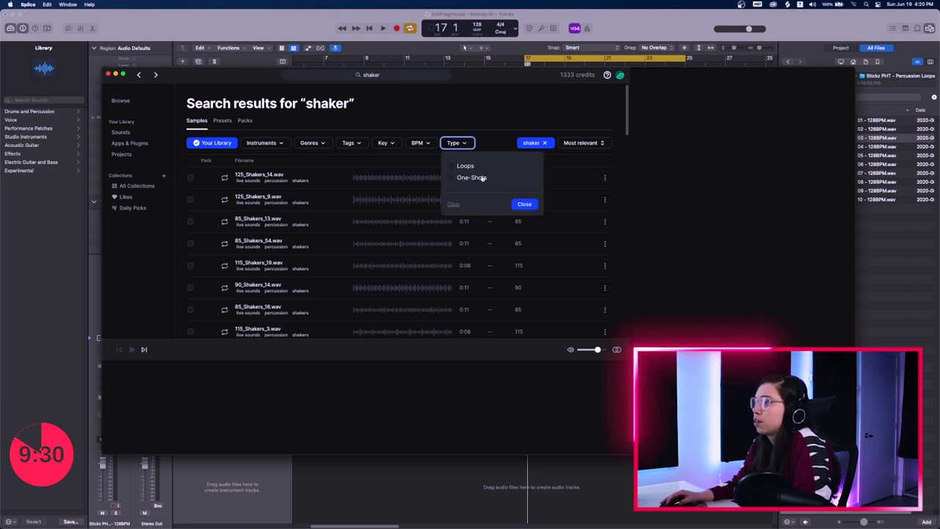
left_click(523, 205)
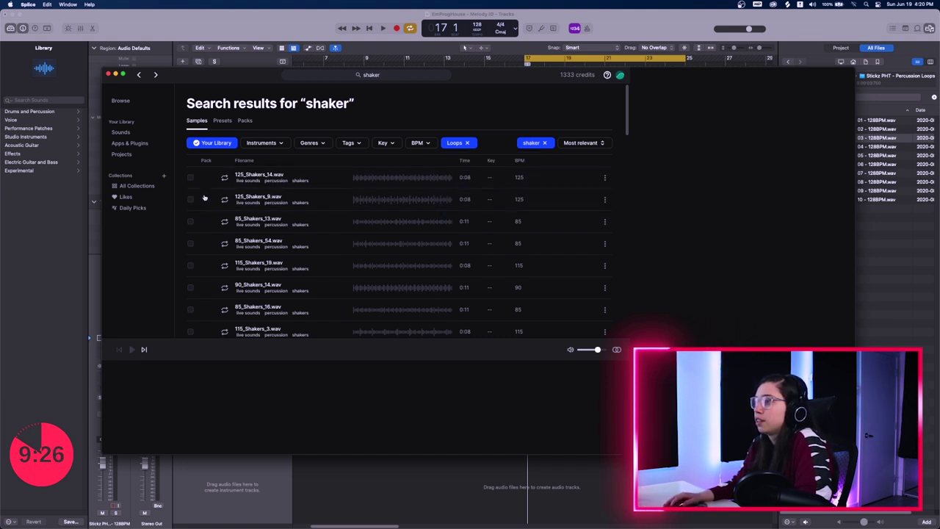
mouse_move(515, 74)
left_mouse_down()
mouse_move(544, 81)
mouse_move(500, 72)
left_mouse_up()
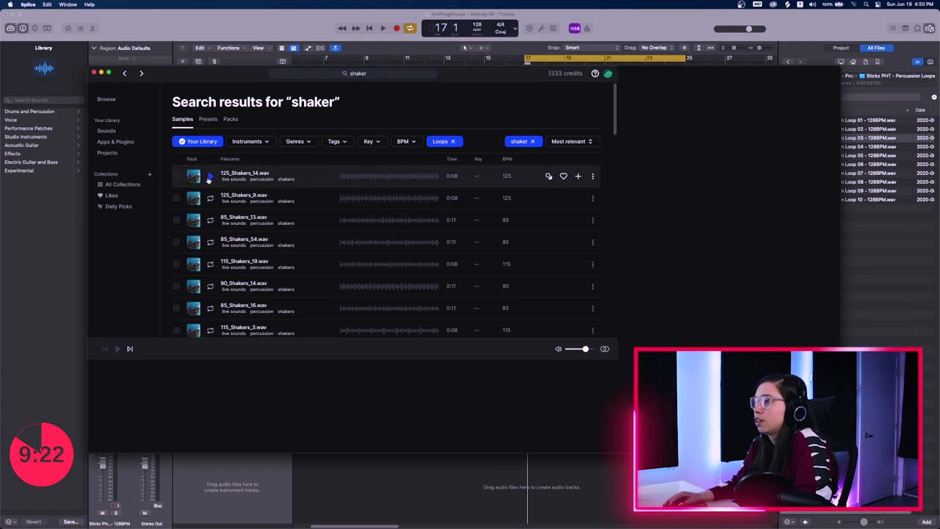
left_click(451, 296)
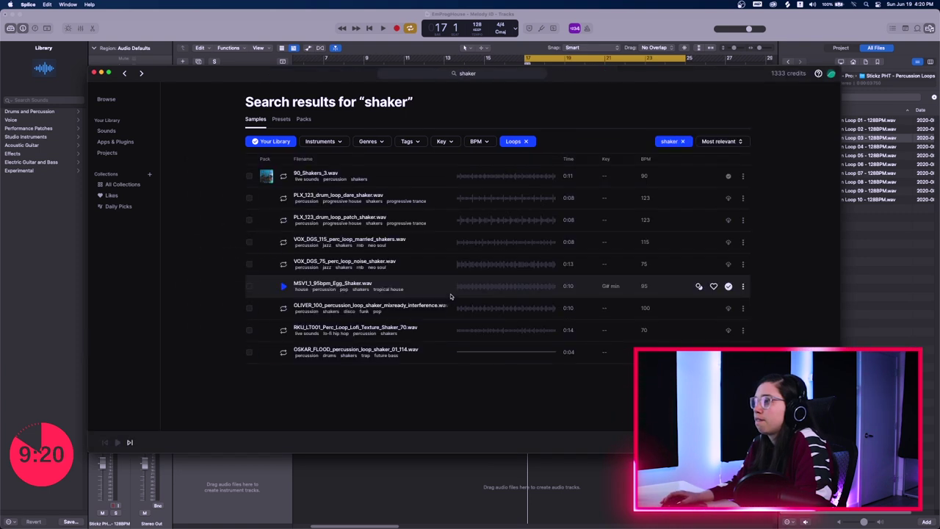
Step: Audition the shaker loops from OSKAR_FLOOD_percussion_loop_shaker_01_114 up to 90_Shakers_3, comparing the two PLX_123 loops
left_click(283, 353)
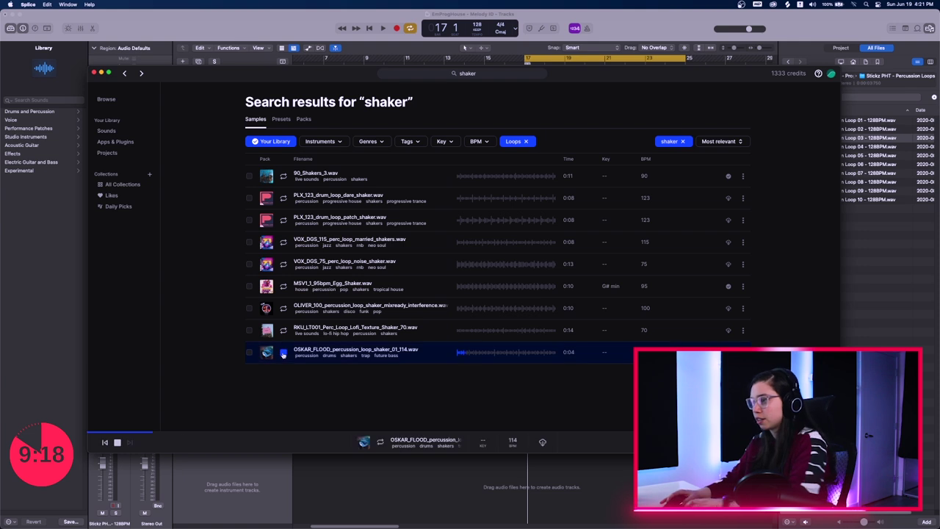
key("Up")
key("Up")
key("Up")
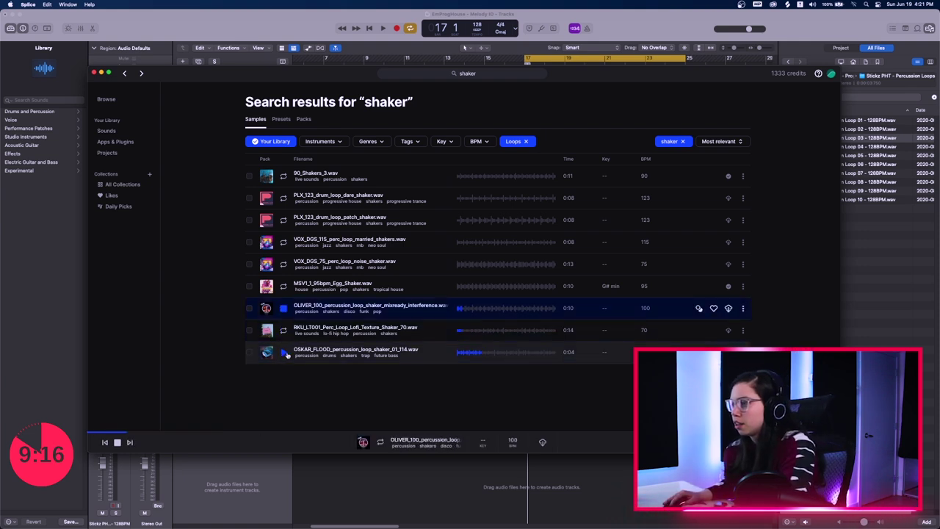
key("Up")
key("Up")
key("Up")
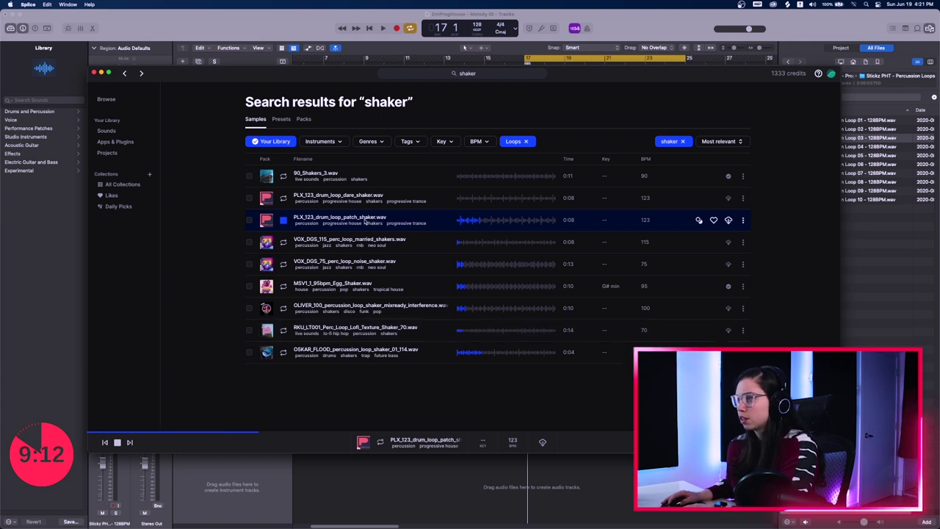
key("Up")
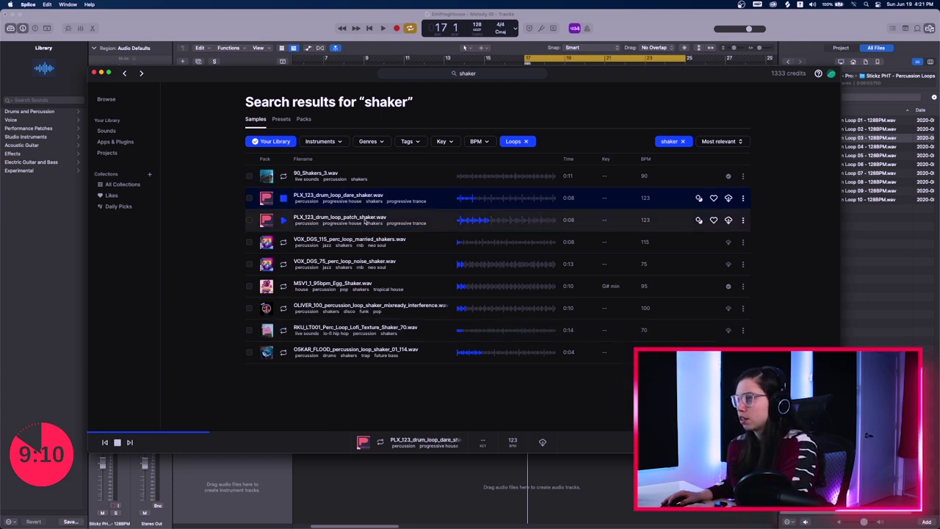
key("Down")
key("Up")
key("Up")
key("Down")
key("Down")
Step: Download PLX_123_drum_loop_patch_shaker.wav to the library and shrink the Splice window to uncover the arrangement tracks
left_click(284, 221)
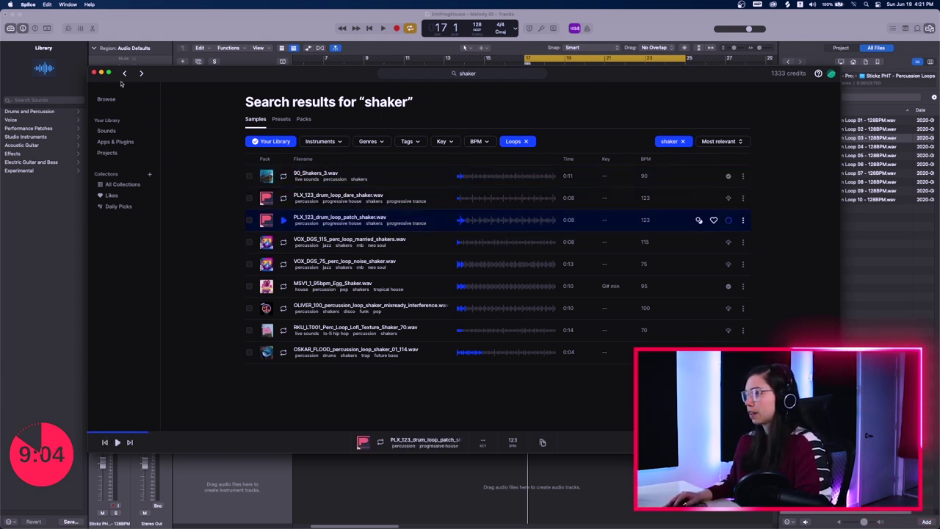
left_click_drag(86, 66, 340, 153)
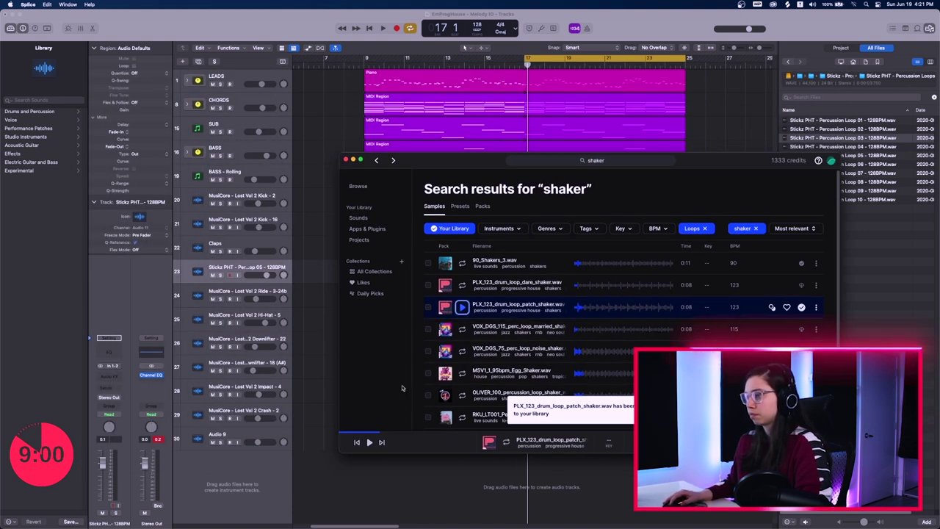
Step: Place PLX_123_drum_loop_patch_shaker at bar 17 on the empty track below Claps and apply the project tempo to the region
left_click_drag(477, 307, 558, 282)
left_click(410, 484)
right_click(593, 271)
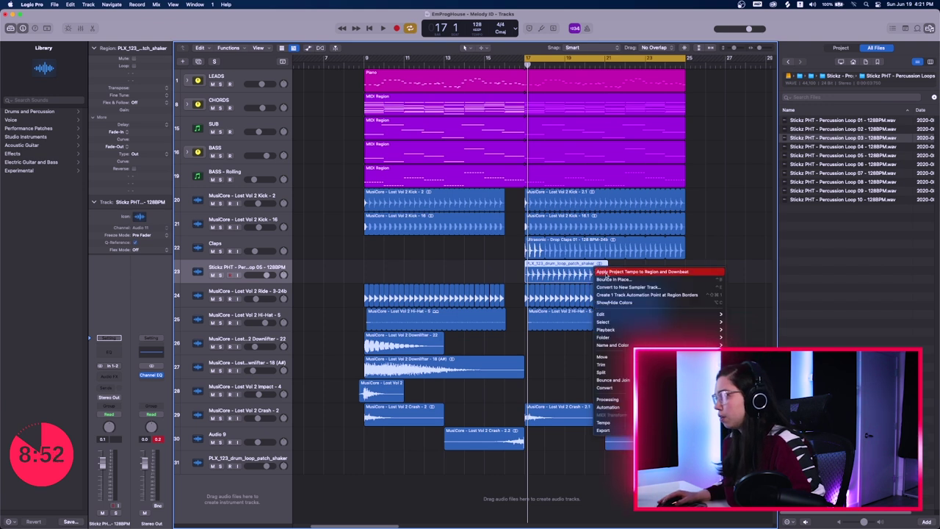
left_click(609, 272)
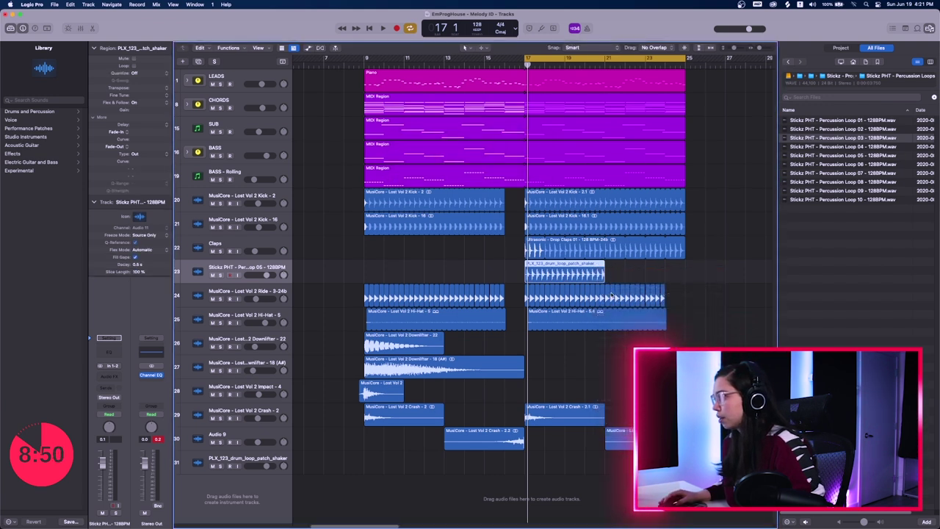
Step: Lower the shaker track's volume to about -8.4 dB during playback and loop the shaker region to bar 25
key("space")
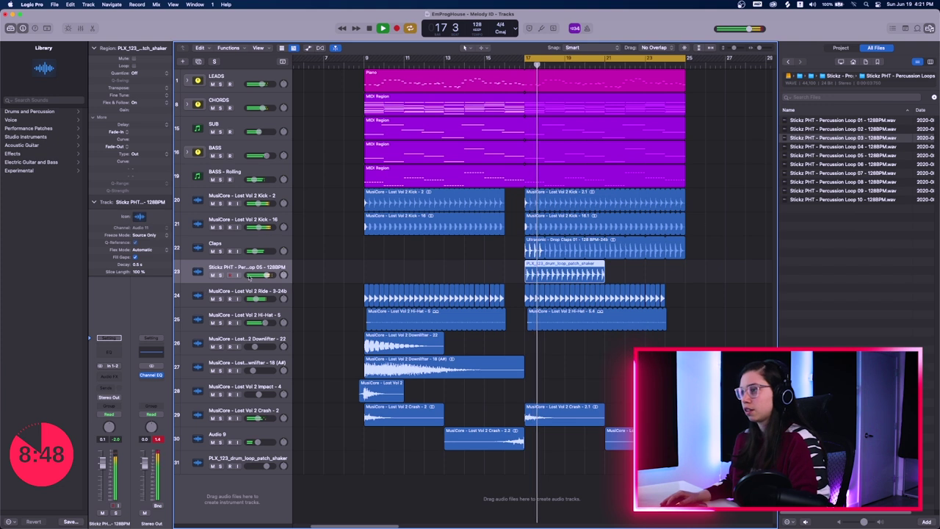
left_click_drag(268, 275, 257, 275)
key("space")
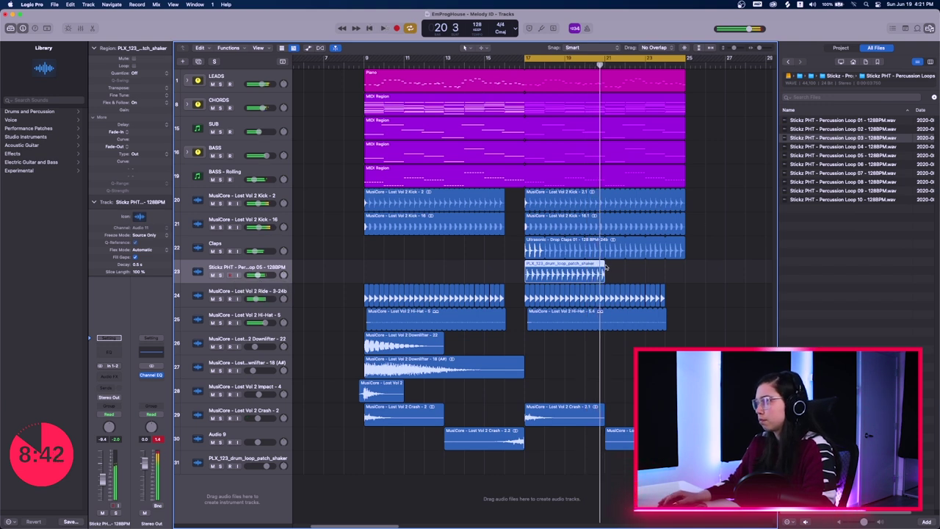
left_click_drag(607, 271, 684, 271)
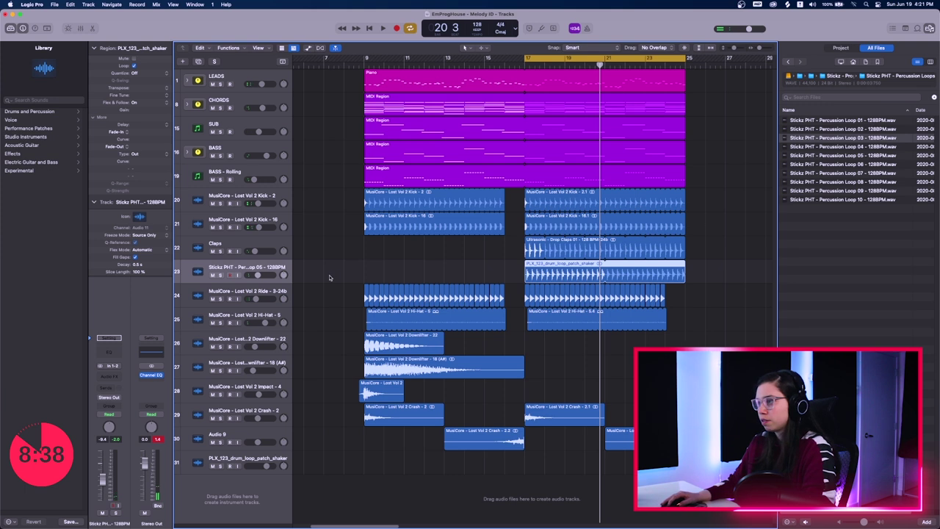
Step: Delete the Ride regions between bars 9 and 13
left_click_drag(337, 278, 354, 282)
left_click(443, 66)
left_click_drag(348, 282, 414, 297)
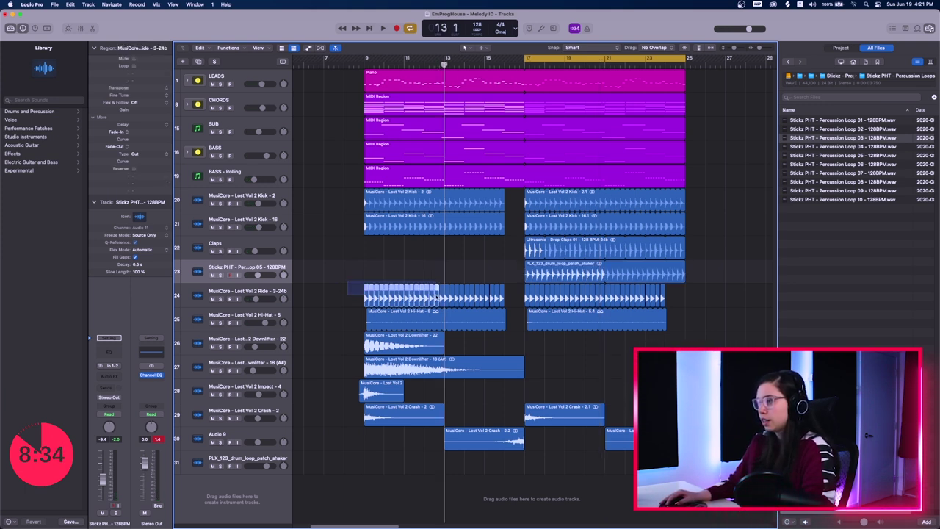
key("Delete")
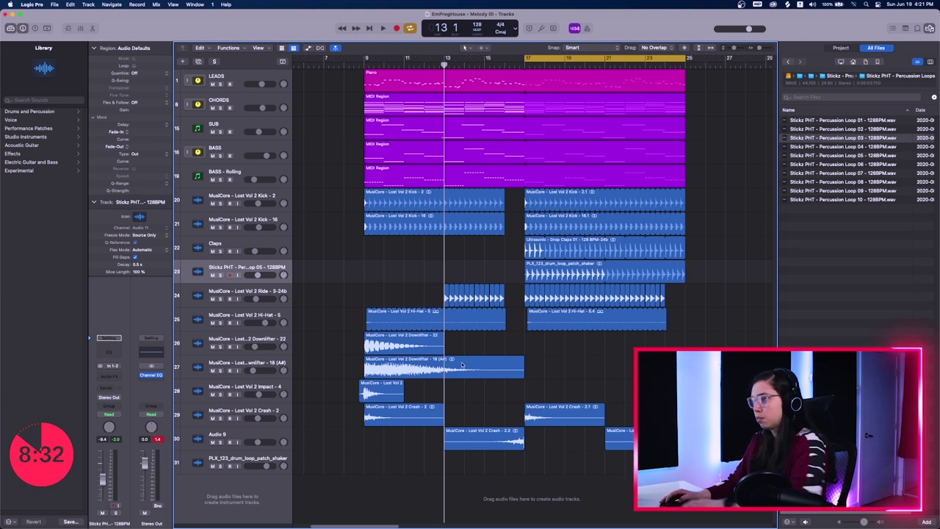
Step: Copy both Downlifter regions from bar 9 to bar 17
left_click_drag(529, 338, 412, 368)
left_click_drag(385, 369, 547, 370)
left_click(669, 333)
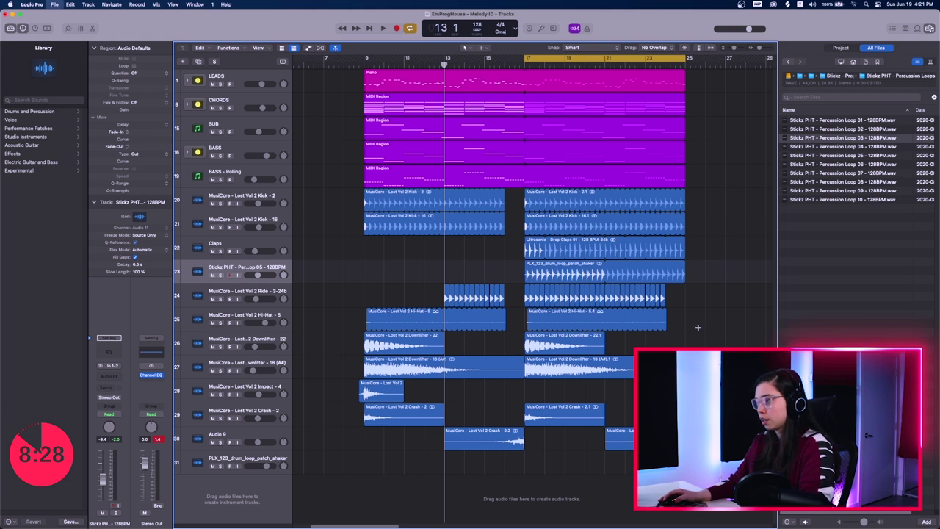
Step: Add the Stereo Out channel as a track in the arrangement and open its Channel EQ
left_click(351, 63)
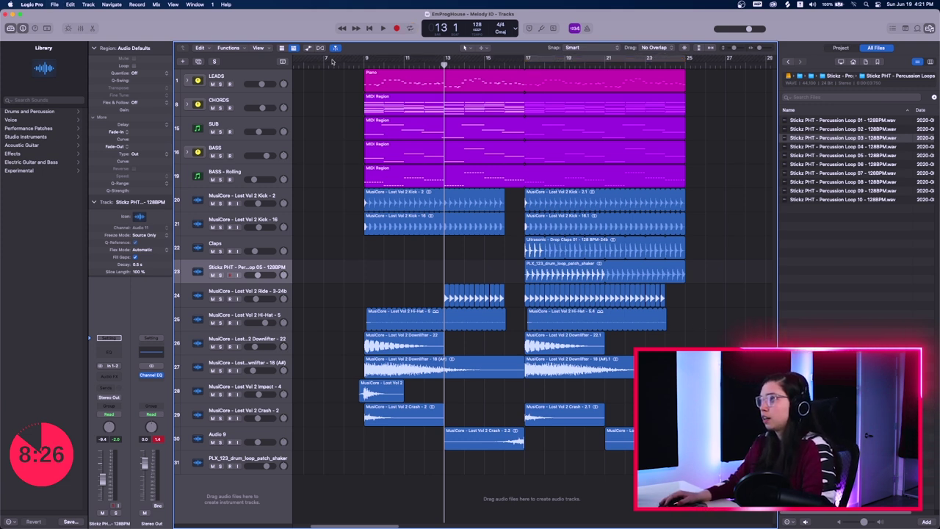
left_click(359, 64)
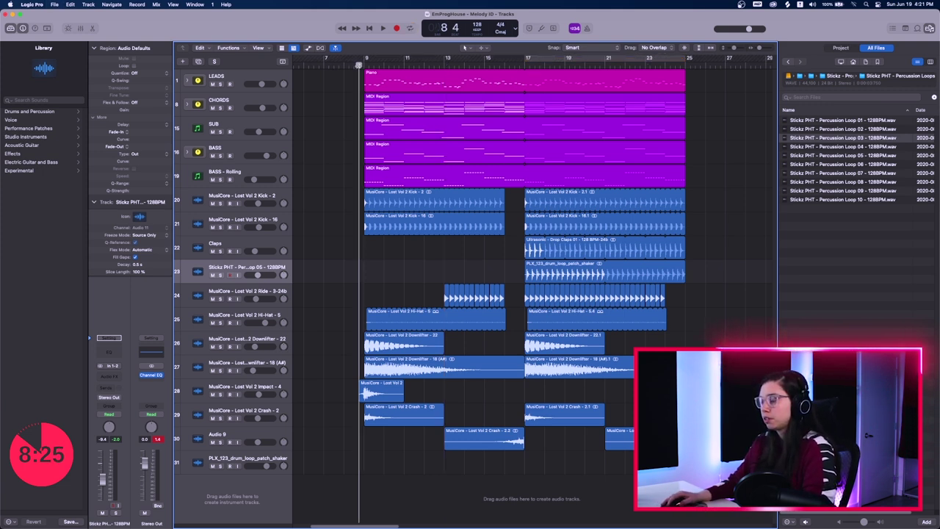
left_click(483, 64)
key("super+Up")
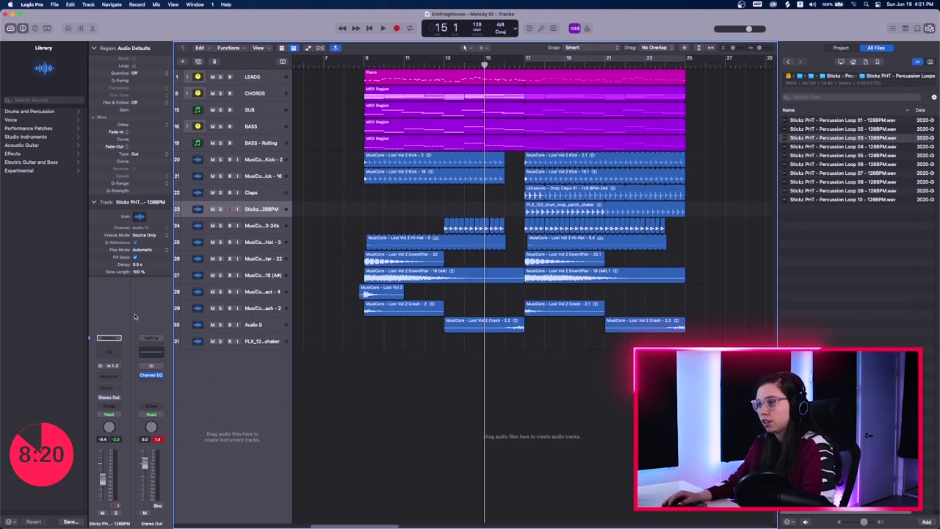
right_click(157, 322)
left_click(158, 323)
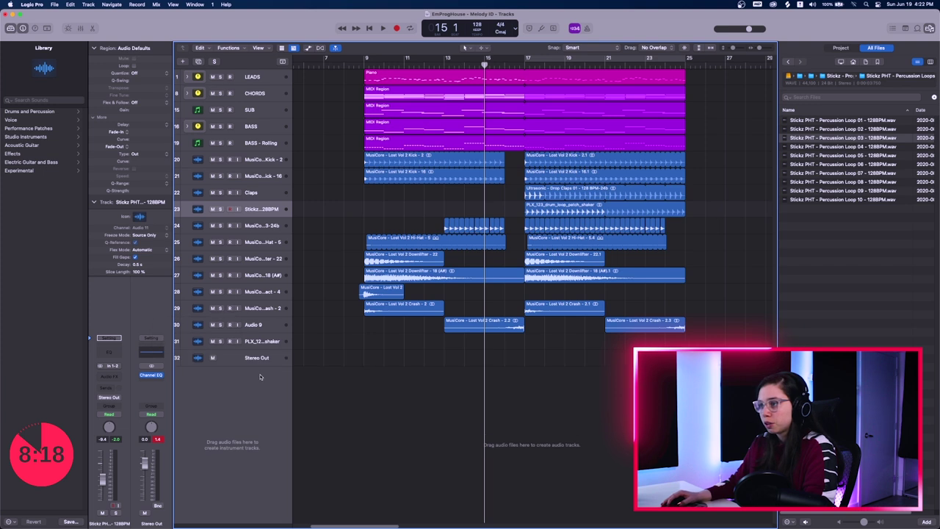
left_click(257, 358)
left_click(110, 360)
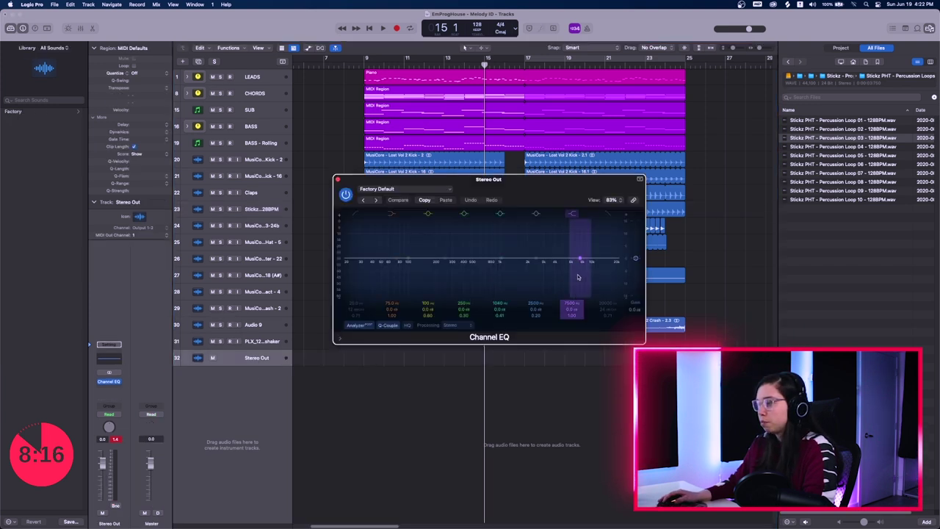
Step: Enable the Stereo Out EQ's high cut band and lower it to about 1280 Hz during playback, closing the EQ when done
key("space")
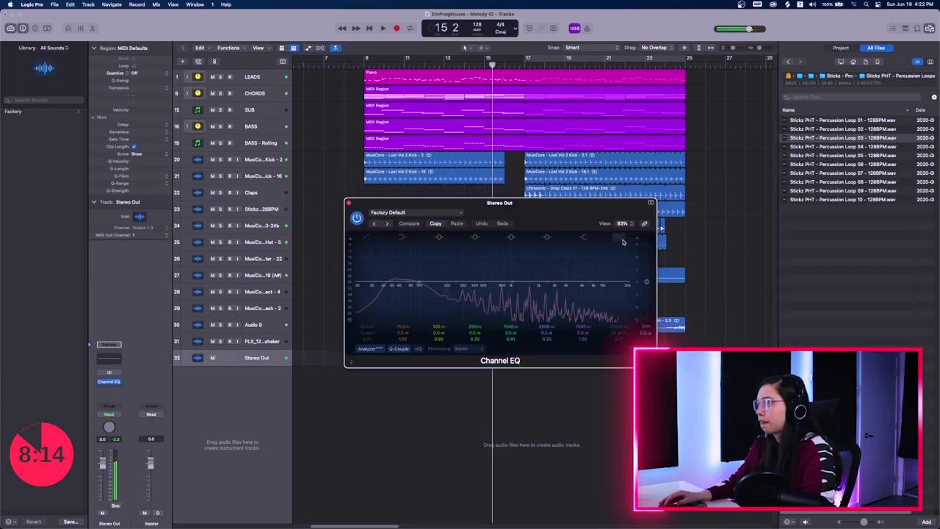
left_click(619, 236)
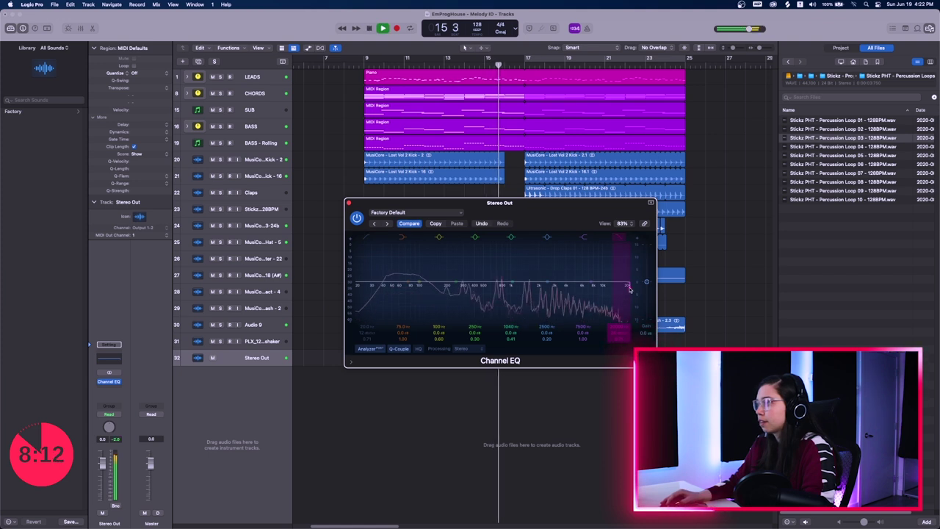
left_click_drag(630, 291, 548, 292)
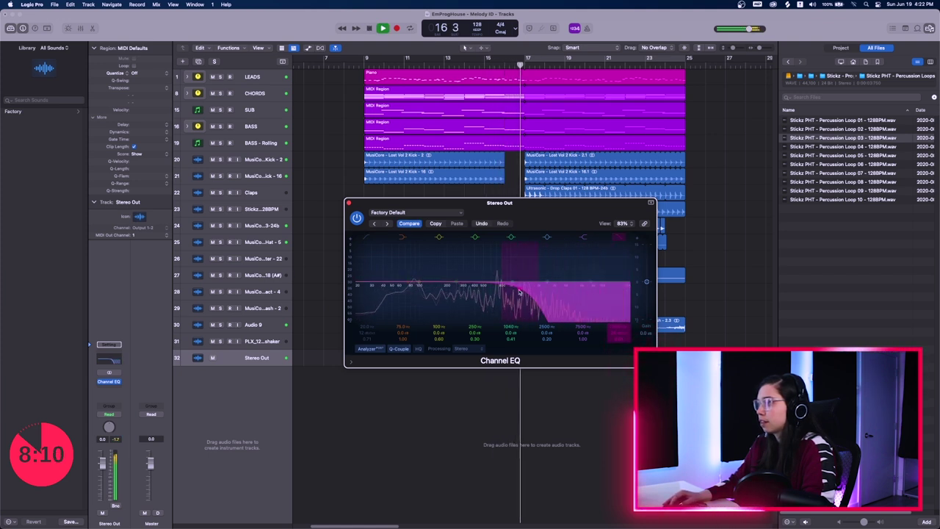
left_click_drag(545, 294, 520, 292)
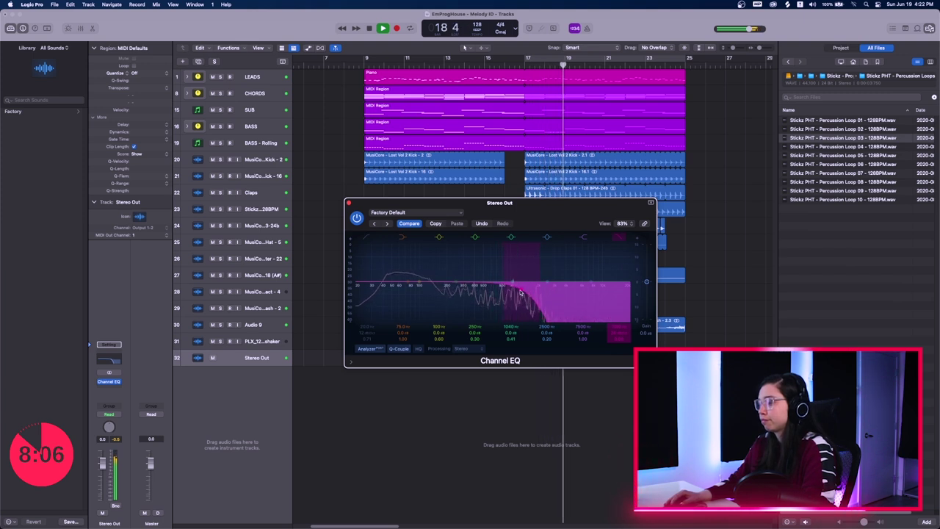
key("space")
left_click(349, 203)
Step: Show track automation around bar 17 and set the Stereo Out lane to the Channel EQ's High Cut Frequency
left_click(528, 65)
key("super+Right")
key("super+Right")
key("super+Right")
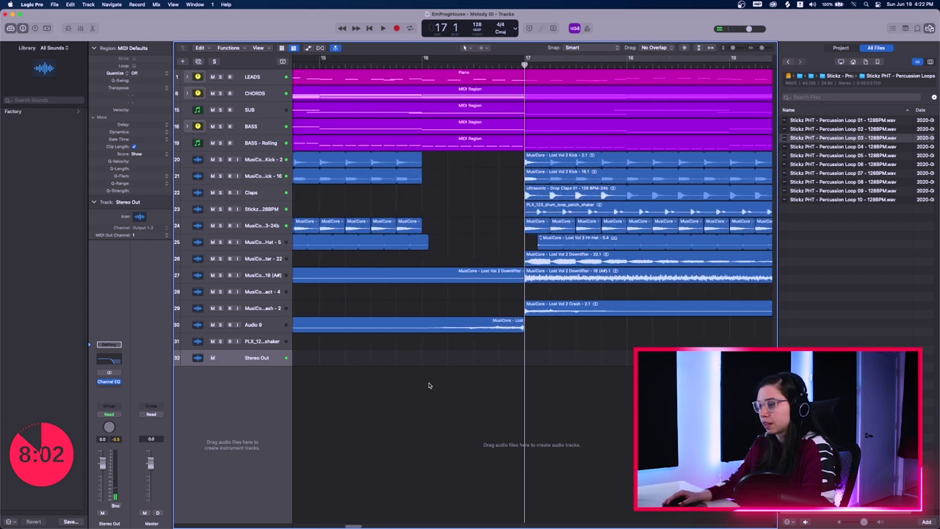
key("super+Down")
key("super+Down")
key("super+Down")
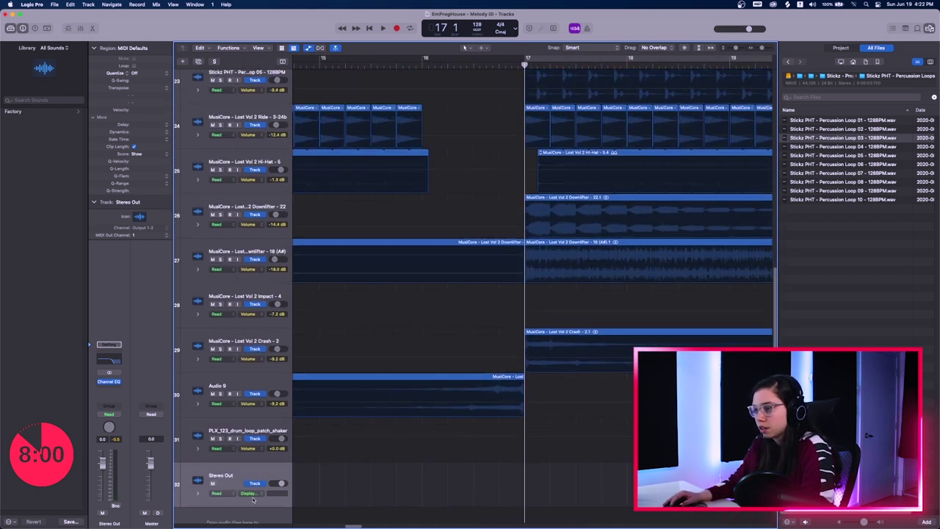
left_click(254, 496)
mouse_move(279, 521)
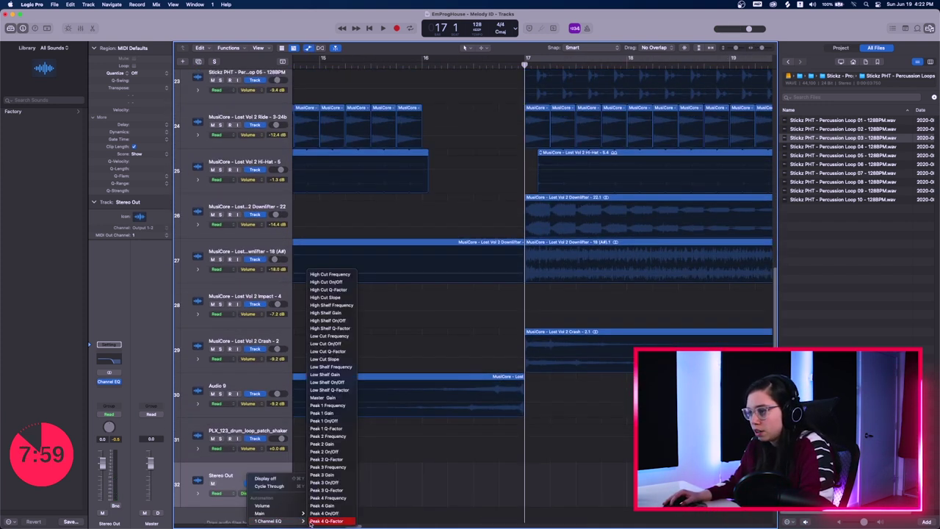
left_click(335, 275)
Step: Automate the Stereo Out high cut to fall from 20000 Hz at bar 16 to 1280 Hz just before bar 17, returning to 20000 Hz at bar 17
left_click(526, 498)
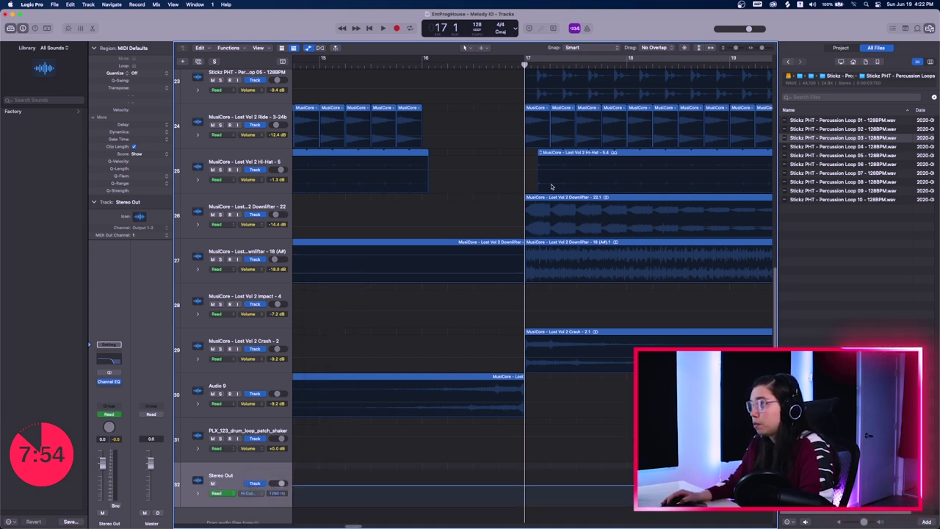
left_click(525, 486)
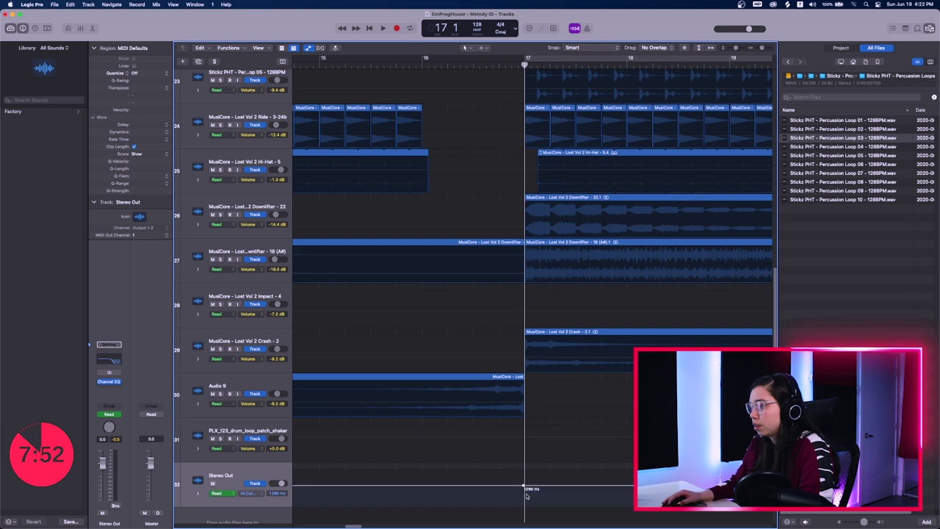
left_click_drag(500, 486, 519, 487)
left_click_drag(423, 488, 422, 471)
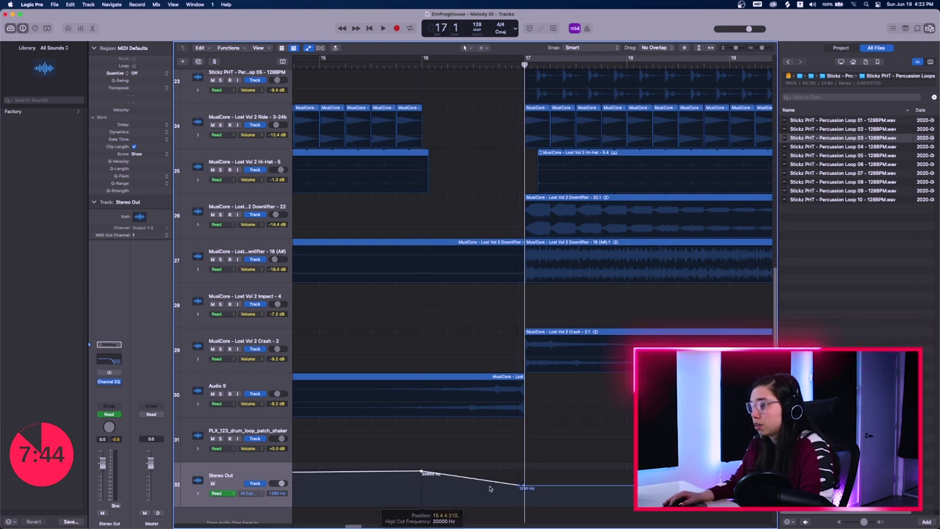
left_click_drag(523, 487, 524, 471)
key("super+Left")
key("super+Left")
key("super+Left")
key("super+Left")
key("super+Left")
key("super+Left")
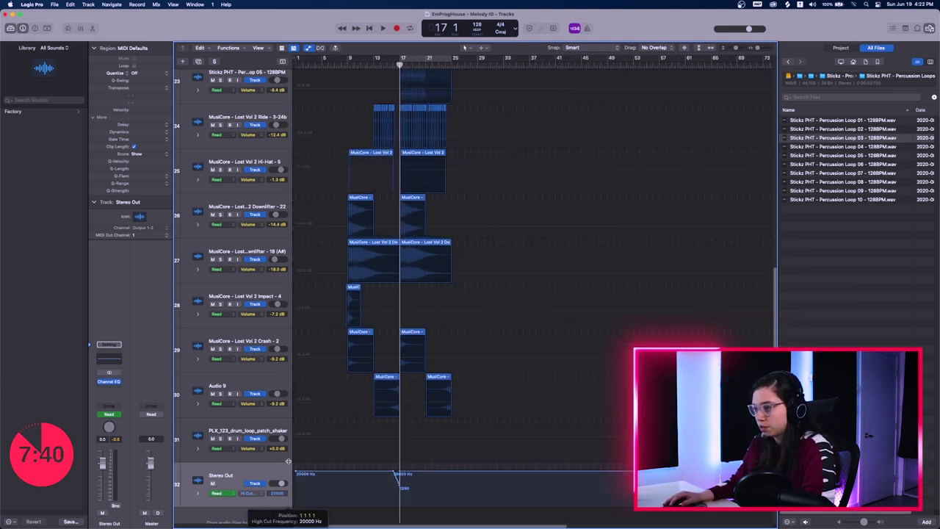
Step: Set the cycle range from bar 15 to bar 19 and play back the filter sweep into the drop
key("super+Right")
key("super+Right")
key("super+Right")
key("super+Right")
key("super+Right")
key("super+Right")
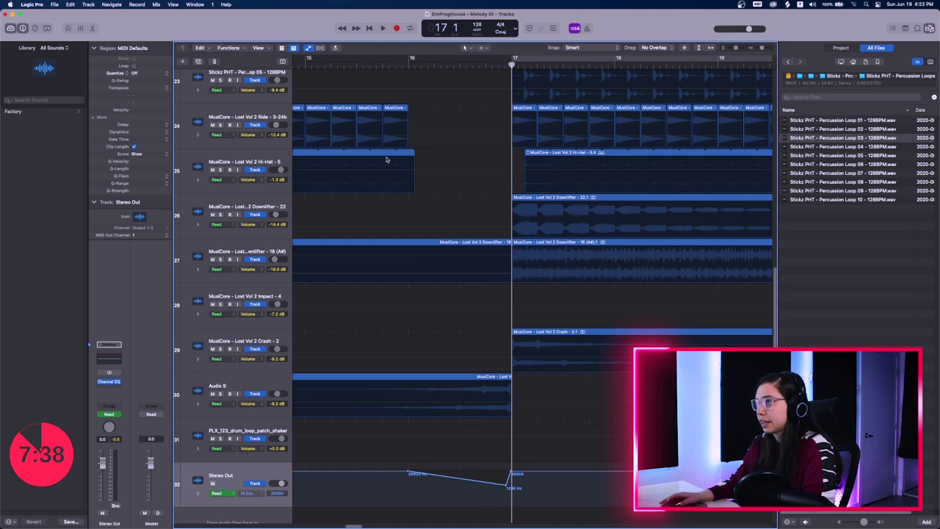
left_click_drag(308, 61, 514, 62)
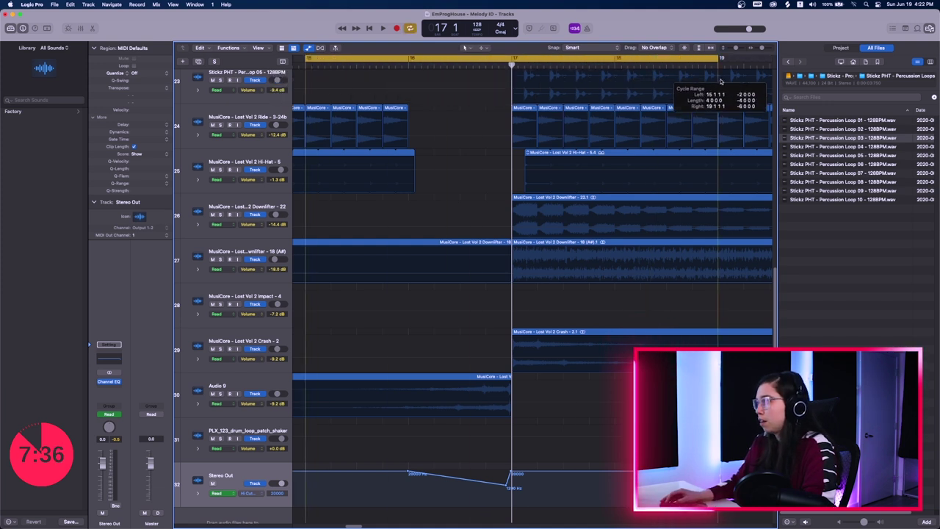
key("super+Left")
key("super+Left")
key("space")
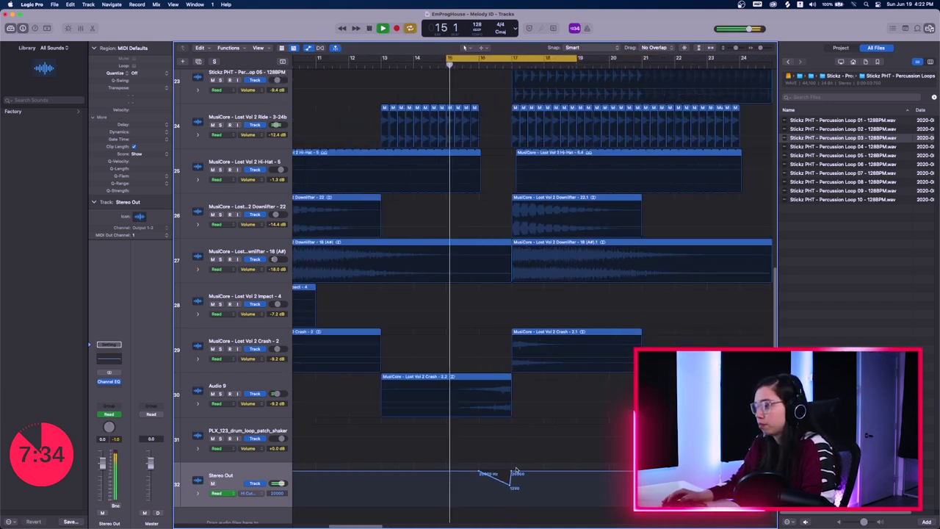
key("super+Right")
key("super+Right")
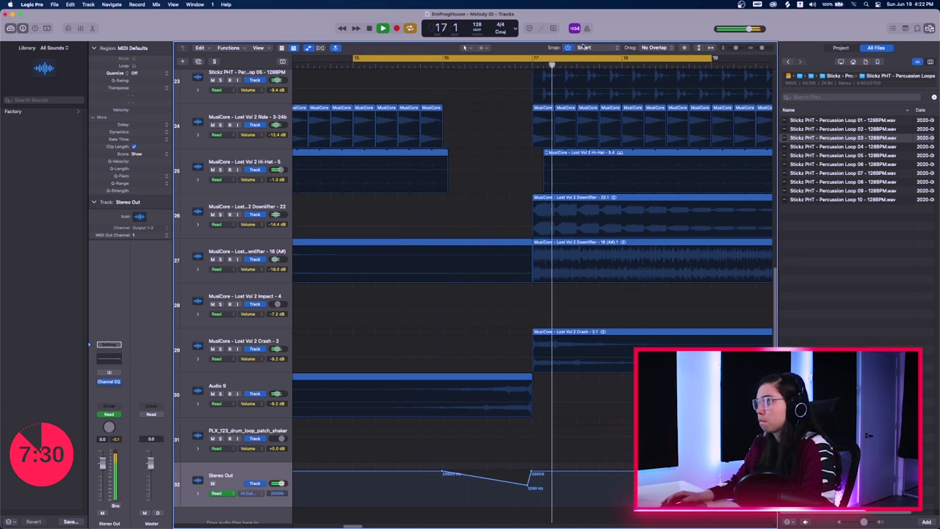
key("space")
Step: Bend the high cut ramp between bars 16 and 17 into a curve with the Automation Curve Tool while auditioning it
left_click(485, 50)
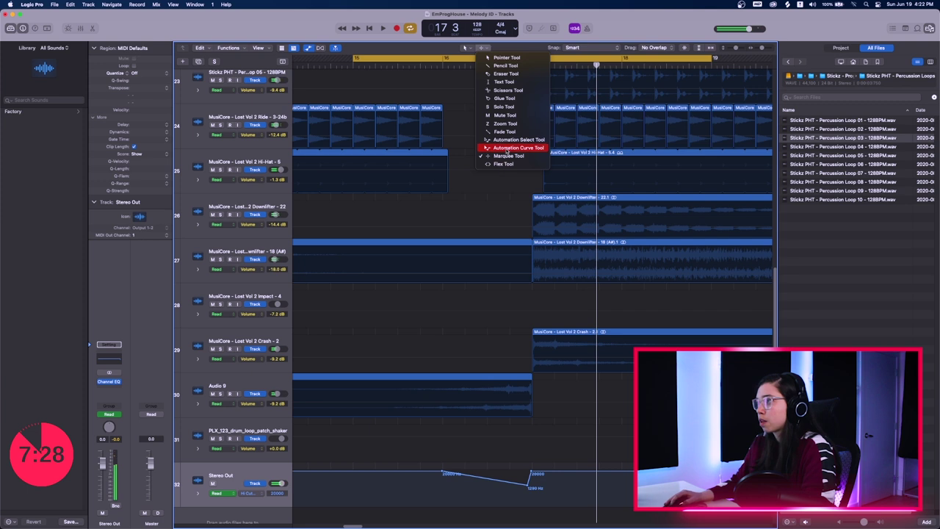
left_click(506, 149)
left_click_drag(529, 487, 483, 443)
key("space")
key("z")
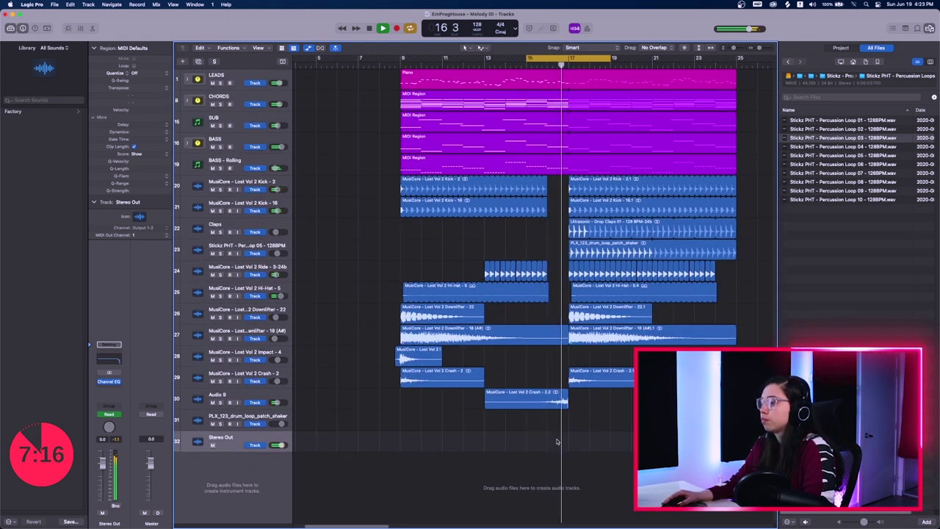
key("z")
key("space")
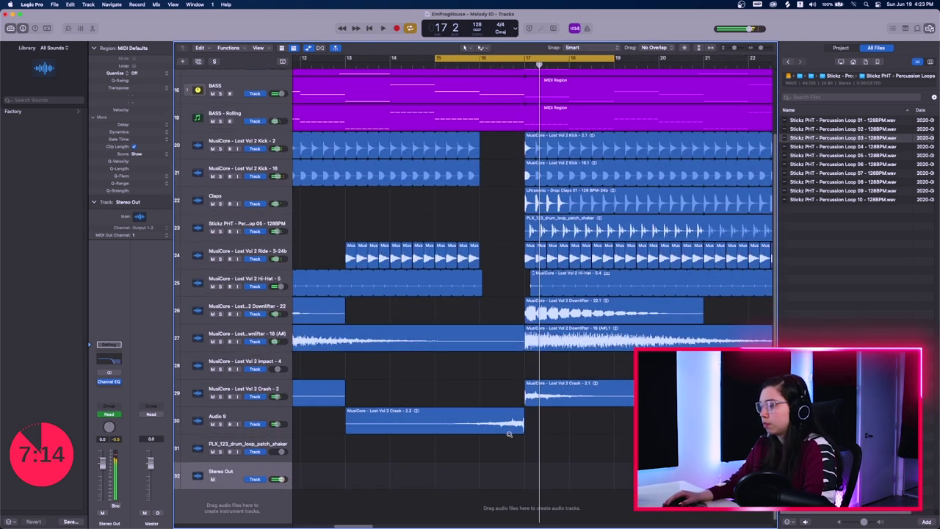
key("space")
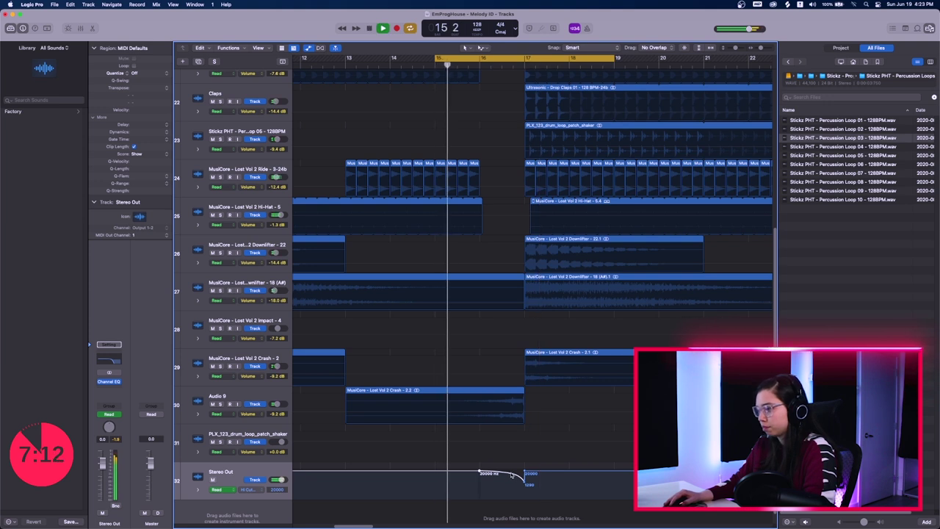
left_click_drag(512, 476, 513, 494)
key("space")
Step: Shift the end of the Stereo Out high cut sweep slightly ahead of bar 17 and audition the transition
key("super+Right")
key("super+Right")
key("super+Right")
key("super+Right")
key("super+Right")
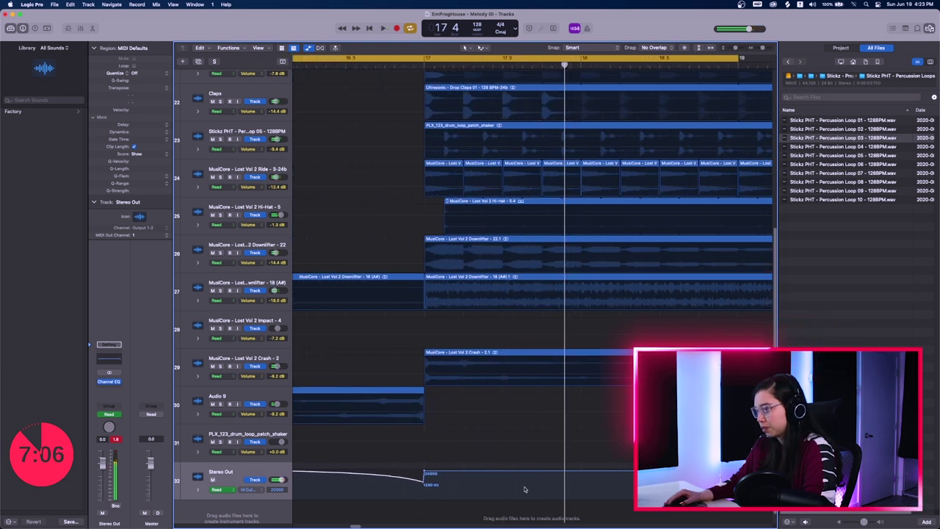
scroll(526, 489, "left", 8)
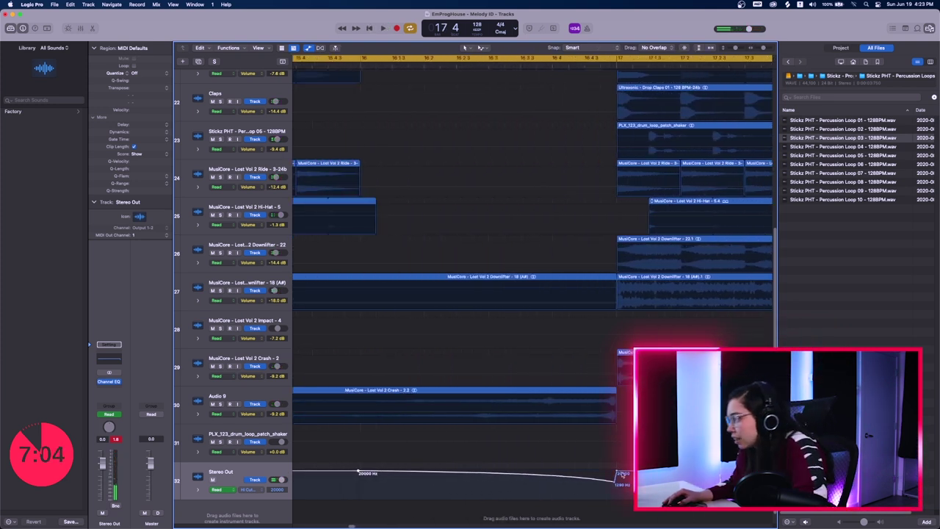
mouse_move(617, 474)
left_mouse_down()
mouse_move(582, 486)
mouse_move(604, 483)
left_mouse_up()
key("space")
key("super+Left")
key("super+Left")
key("super+Left")
key("super+Left")
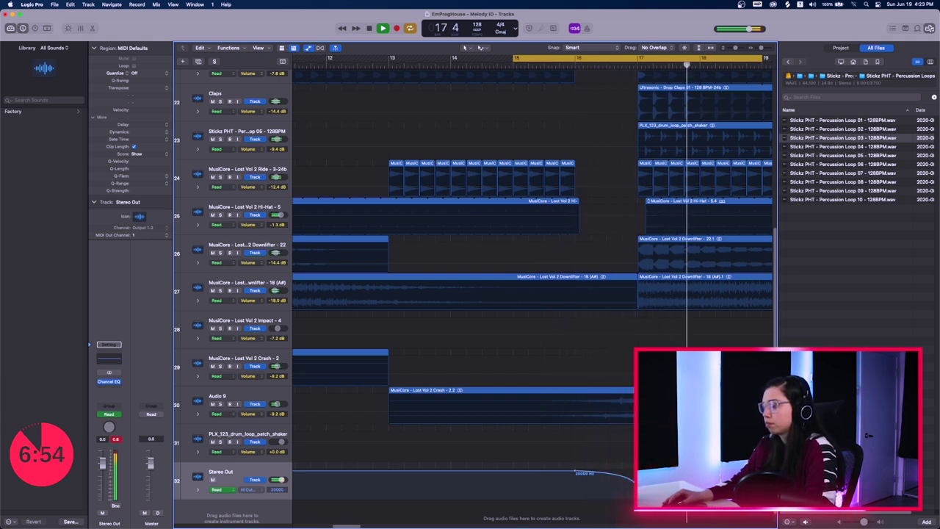
left_click_drag(636, 484, 633, 482)
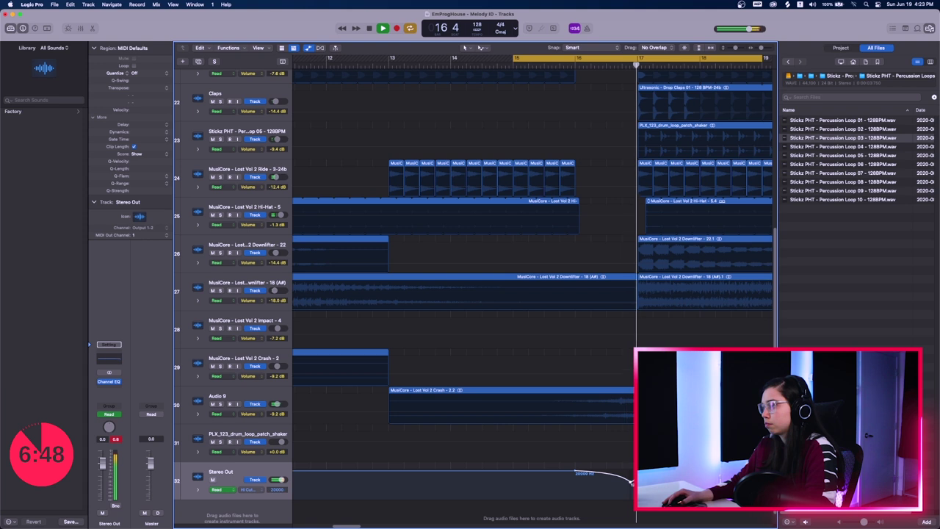
left_click(547, 432, "ctrl+alt")
left_click(549, 431, "ctrl+alt")
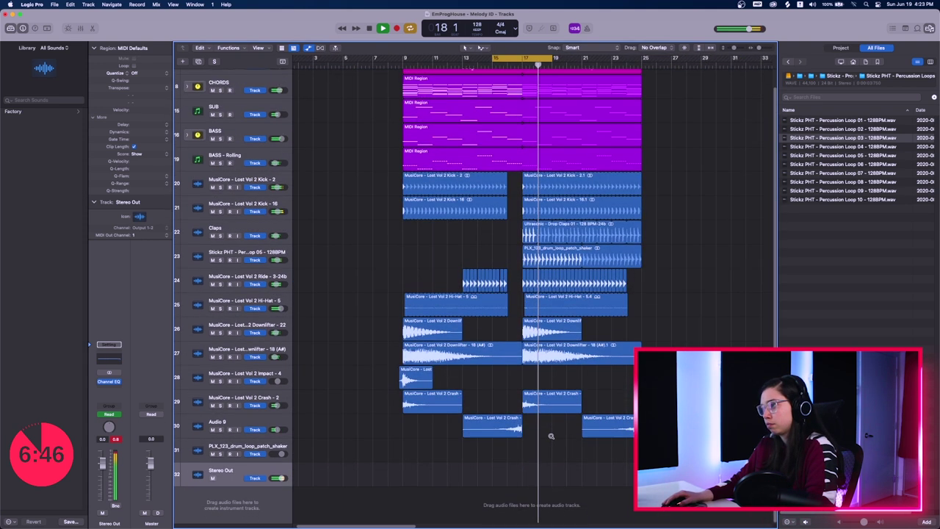
key("space")
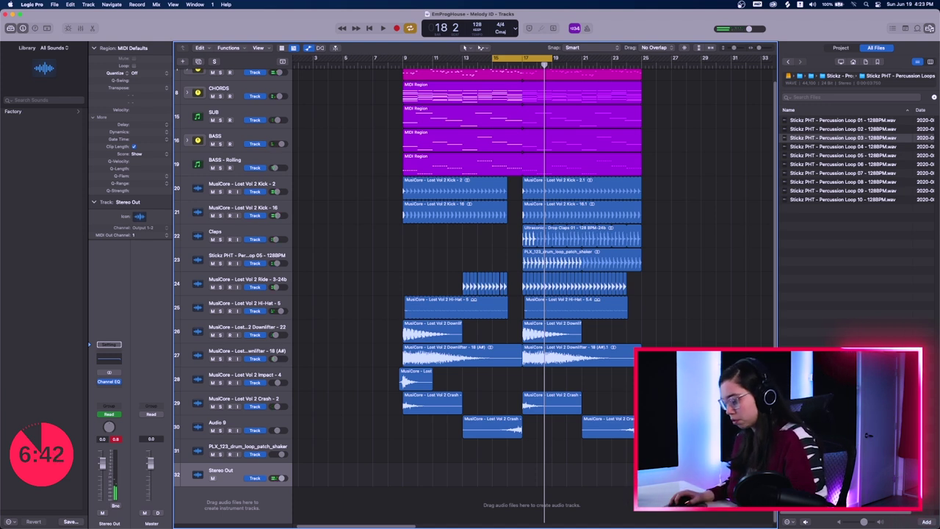
Step: Switch to Splice and look through the library's sounds and the What's New packs
key("super+Tab")
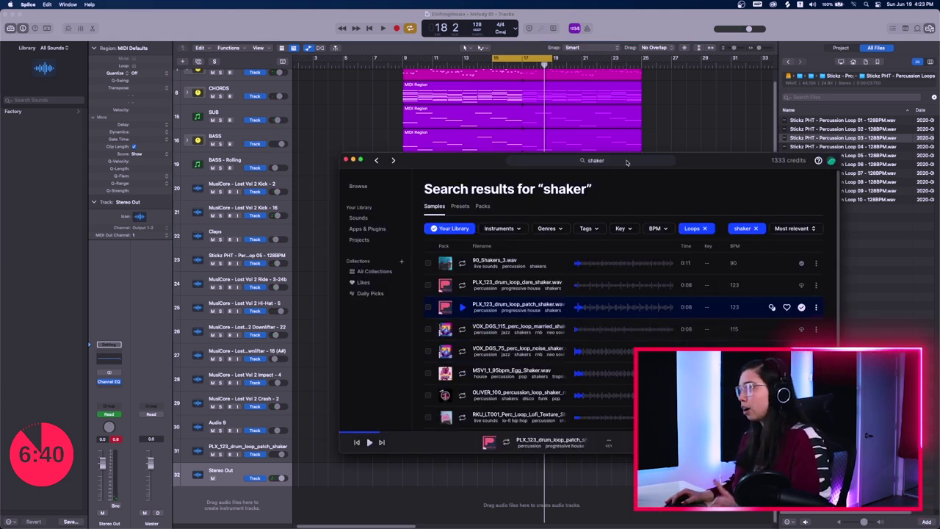
left_click(578, 162)
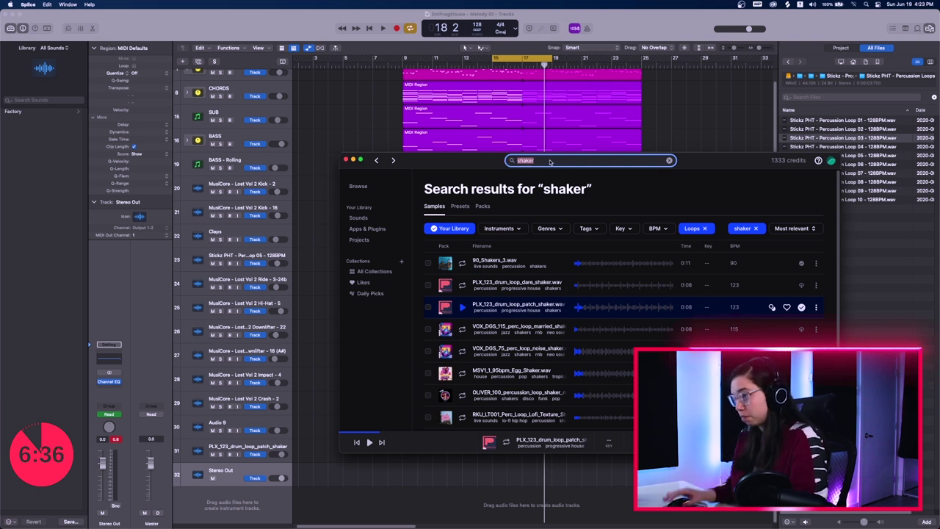
left_click(358, 219)
left_click_drag(456, 159, 395, 128)
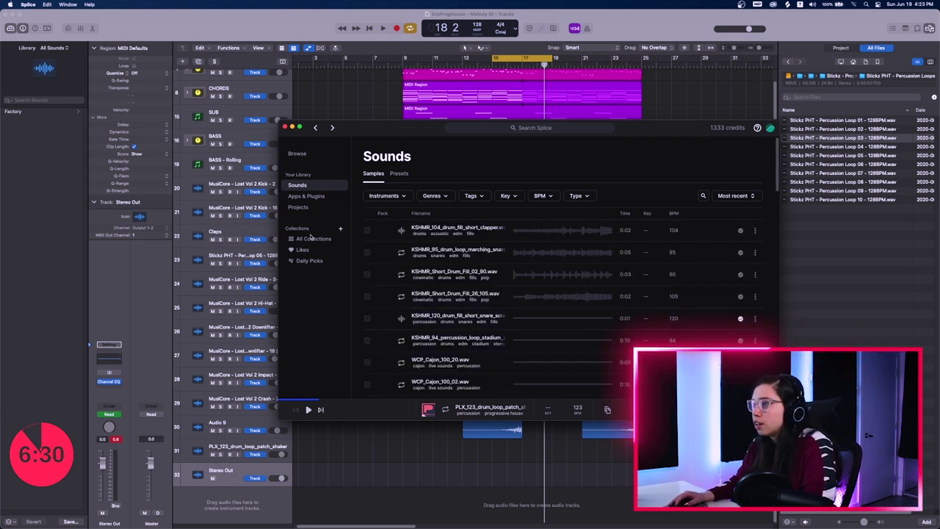
left_click(296, 153)
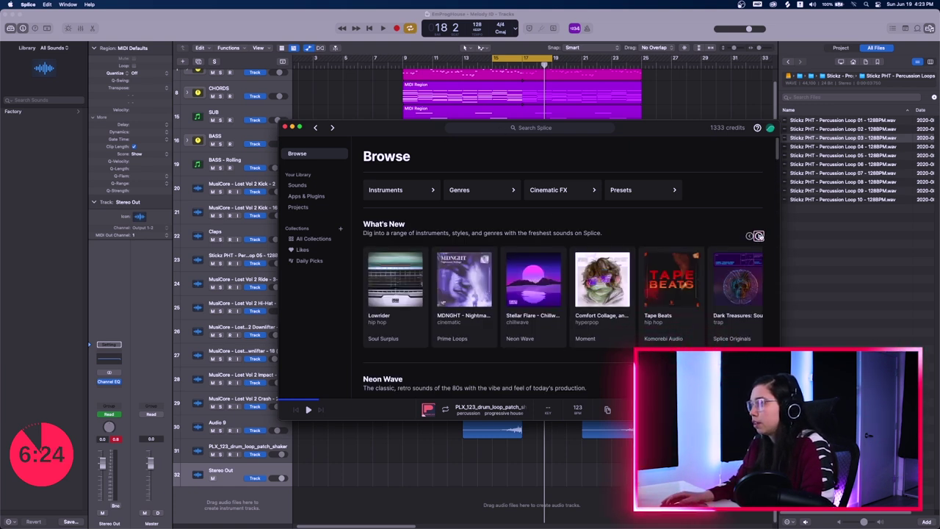
left_click(761, 236)
left_click(760, 236)
left_click(760, 236)
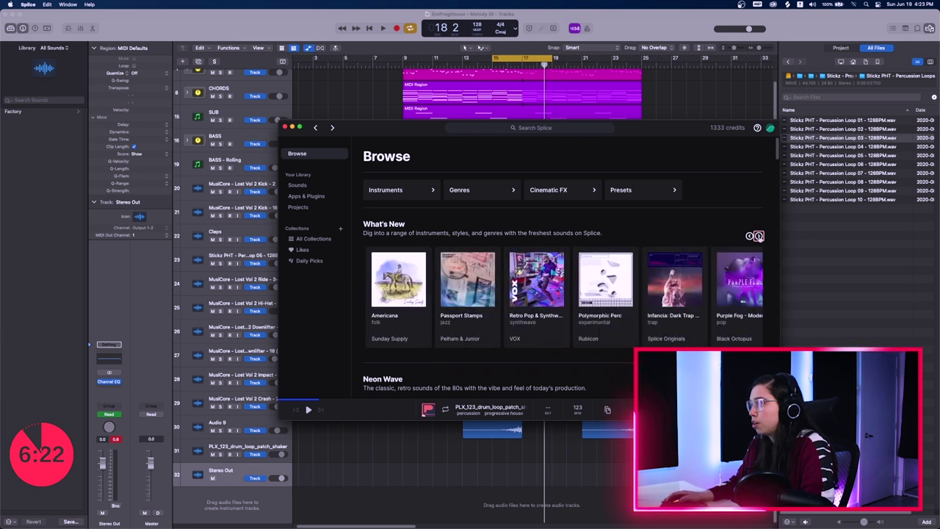
Step: Search the Splice samples for "kshmr" and look over the results
left_click(526, 129)
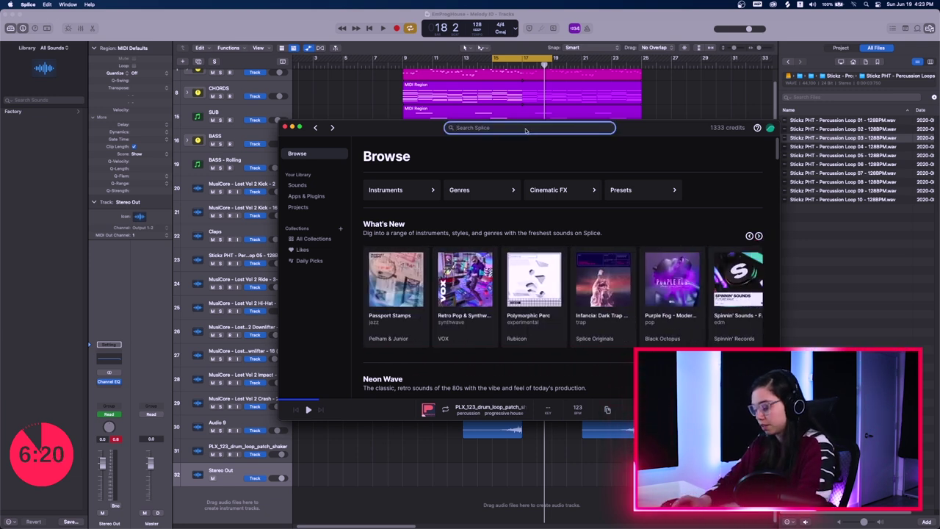
key("Return")
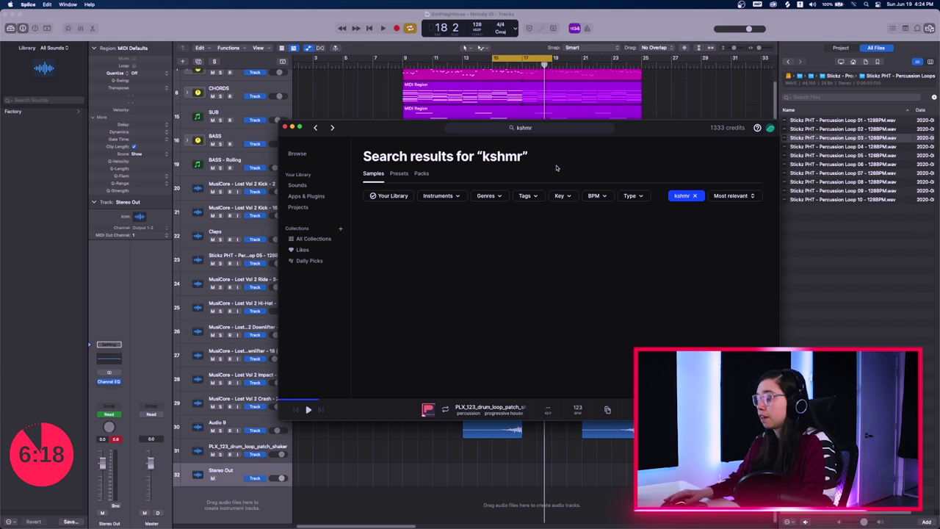
left_click_drag(642, 128, 587, 112)
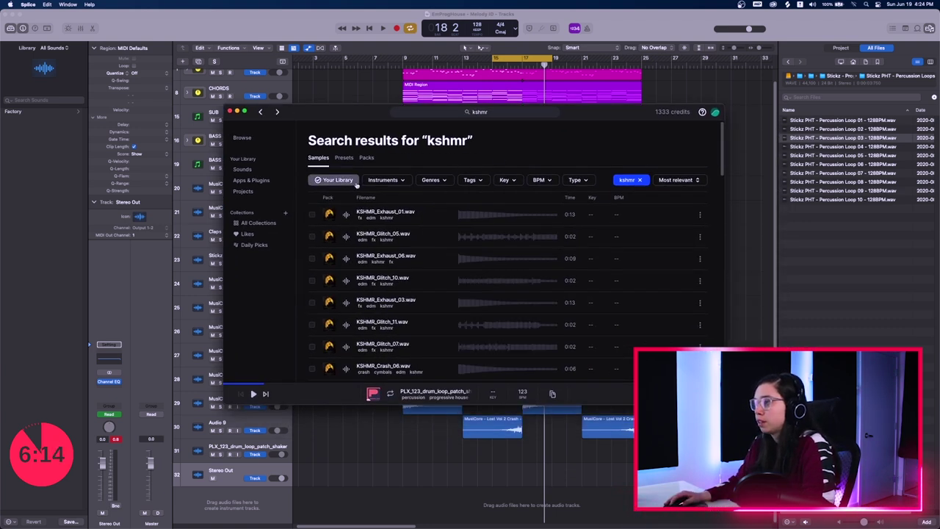
scroll(420, 241, "down", 3)
scroll(419, 241, "up", 3)
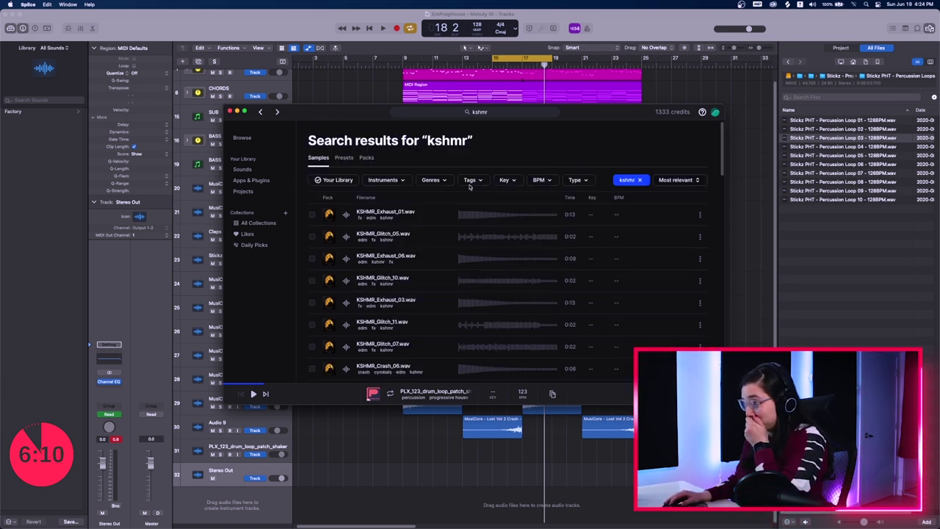
Step: Filter the kshmr samples by the fills tag and look through the listed drum fills
left_click(495, 113)
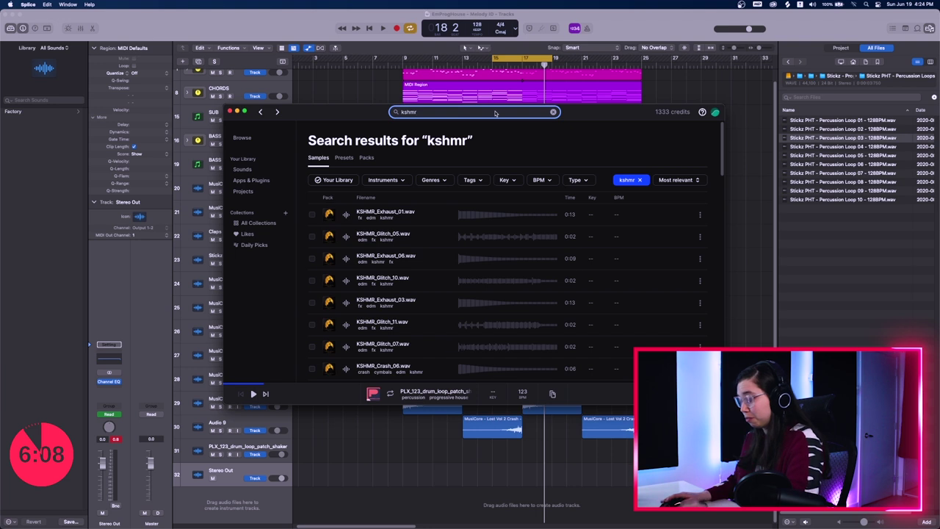
left_click(475, 180)
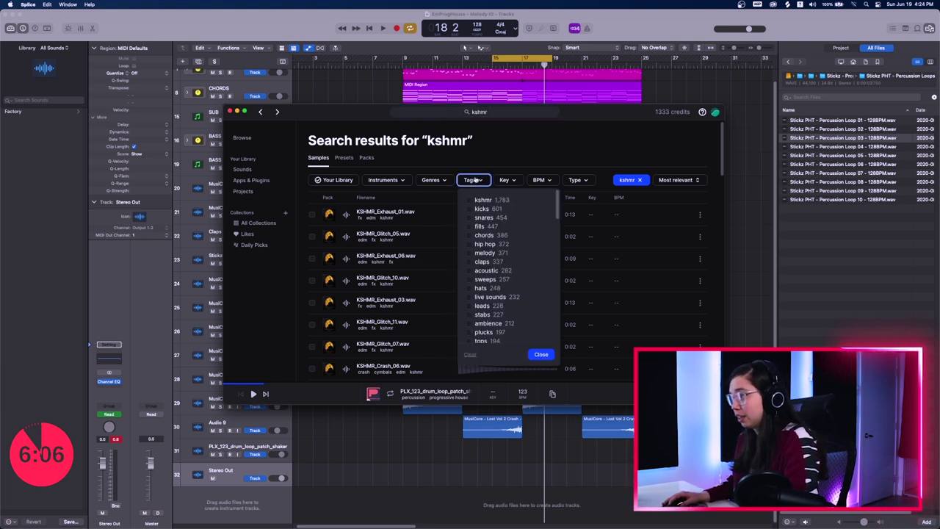
left_click(540, 355)
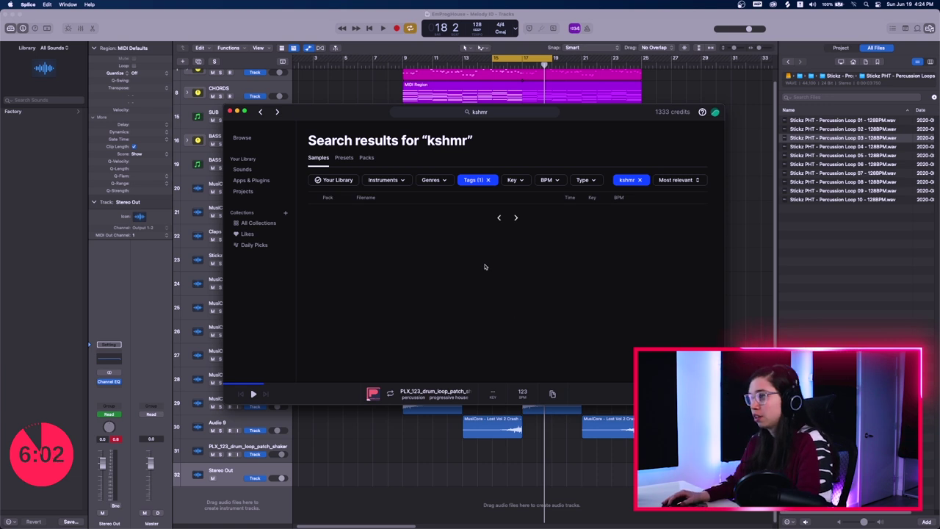
scroll(369, 294, "down", 5)
scroll(369, 294, "down", 3)
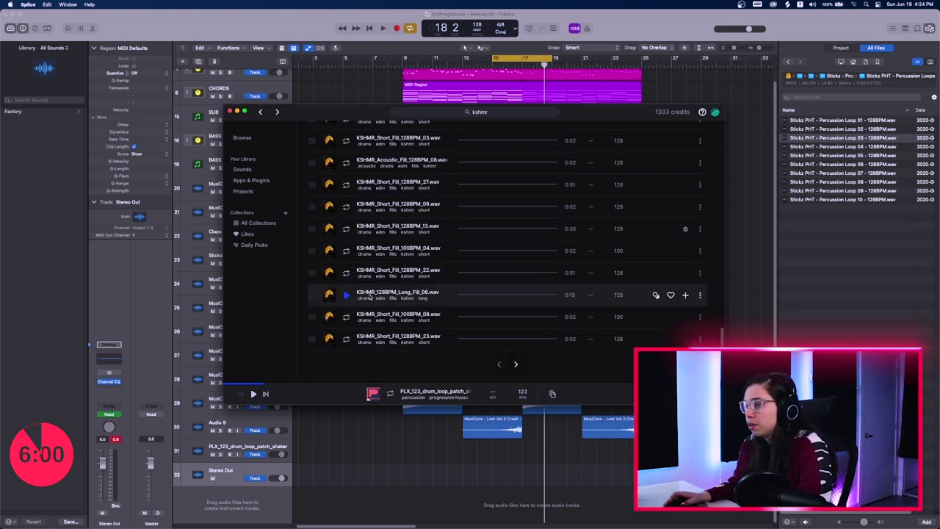
scroll(378, 291, "down", 5)
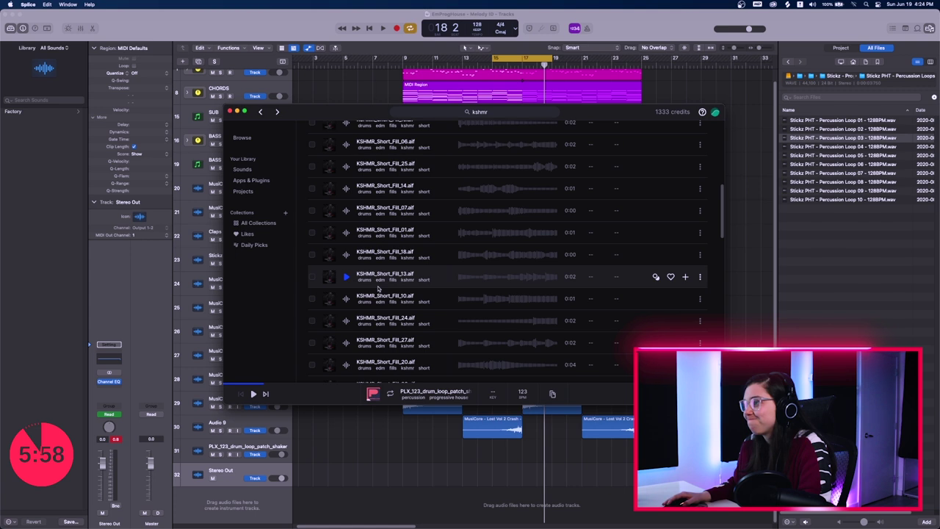
Step: Audition the KSHMR short fills one after another, from KSHMR_Short_Fill_18 up the list to KSHMR_Short_Fill_25
left_click(345, 255)
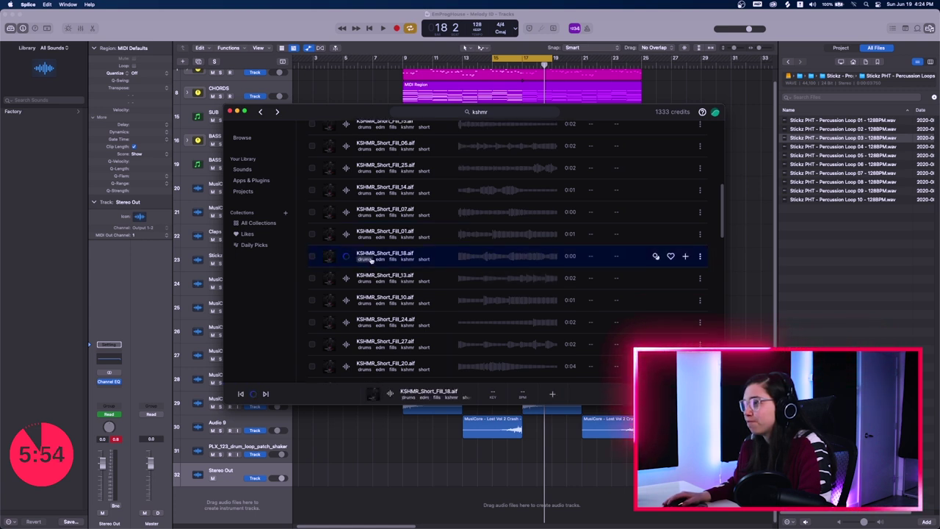
scroll(371, 261, "up", 1)
key("Up")
key("Up")
key("Up")
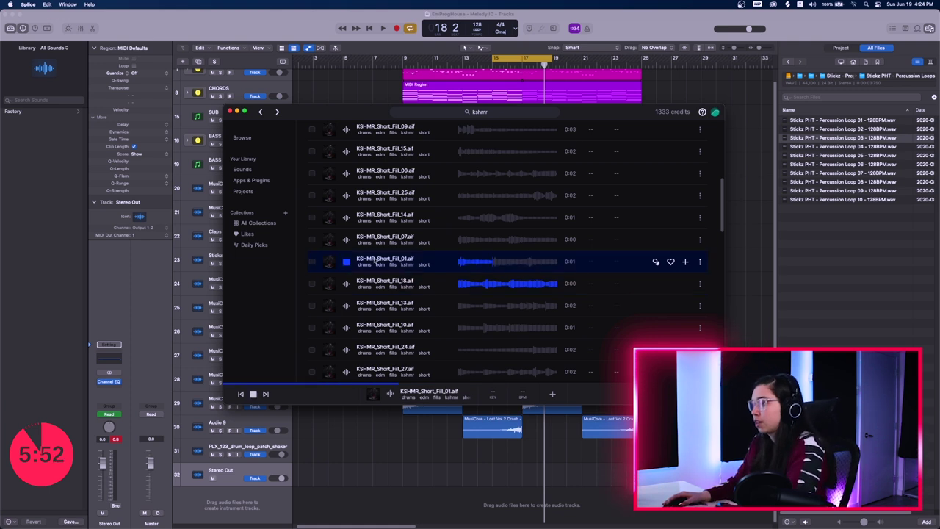
scroll(375, 262, "up", 1)
key("Up")
key("Up")
scroll(374, 261, "up", 2)
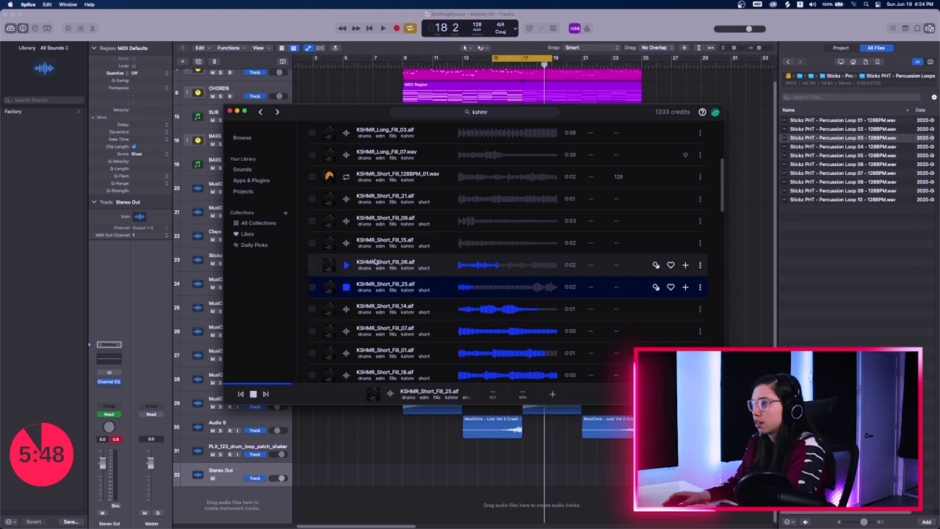
Step: Add KSHMR_Short_Fill_25 to the Splice library, place it on track 31 at bar 16 and play back the transition
left_click(497, 290)
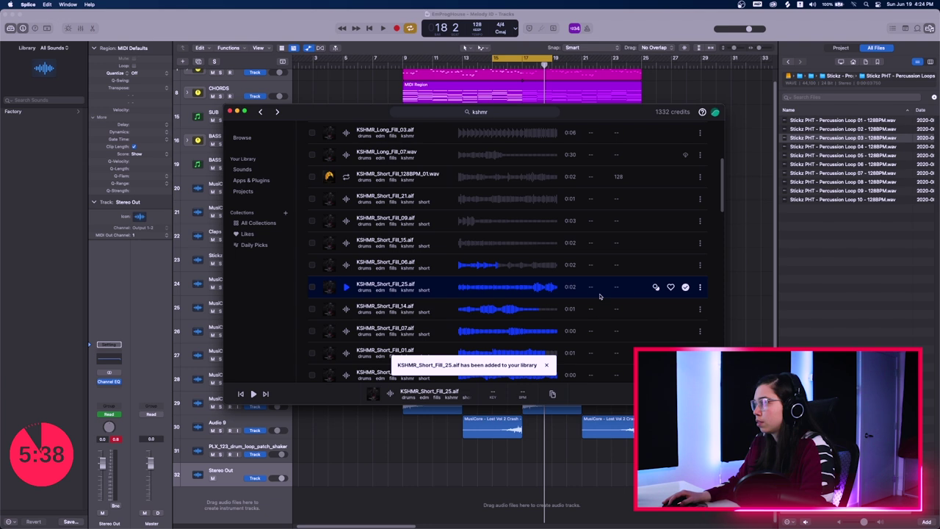
left_click_drag(550, 434, 506, 461)
key("space")
scroll(522, 453, "up", 5)
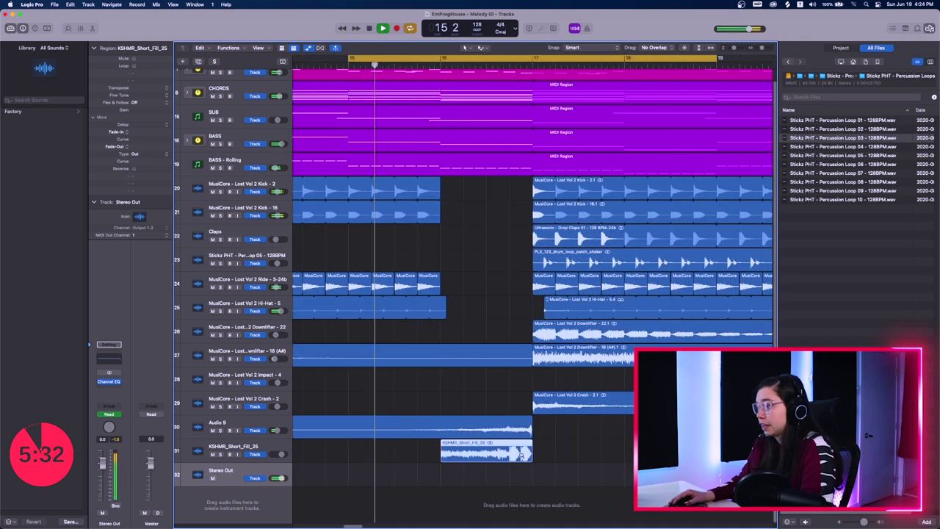
Step: Lower the volume of the KSHMR_Short_Fill_25 track to -5.4 dB while listening to the transition with the rest of the arrangement
key("a")
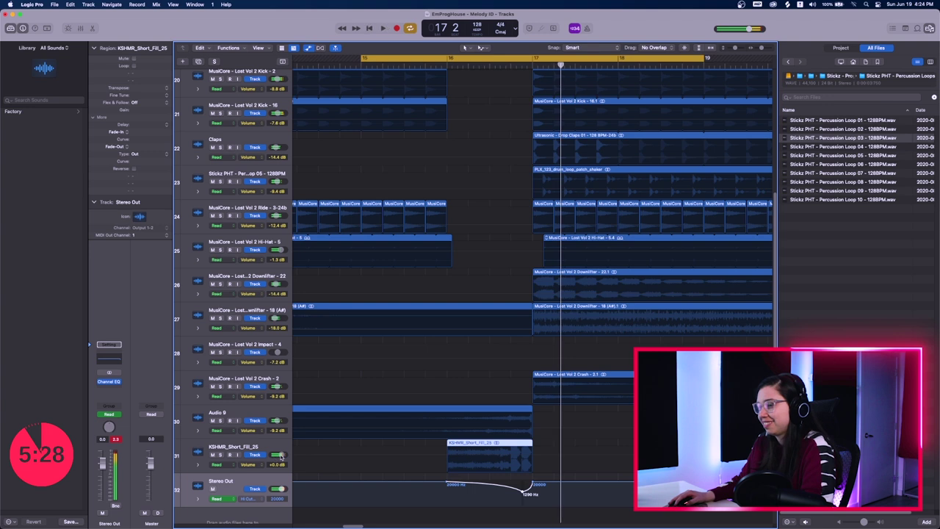
key("space")
left_click_drag(281, 457, 279, 457)
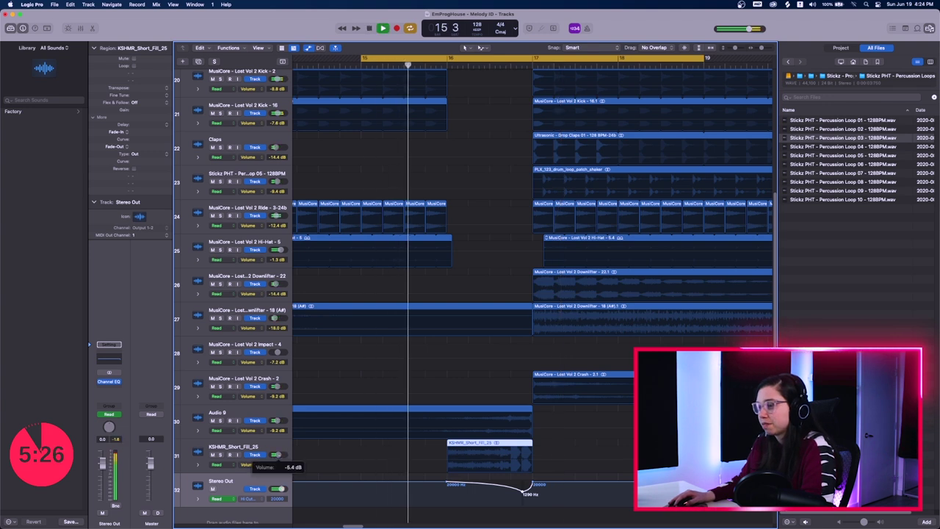
key("a")
key("super+Down")
key("super+Down")
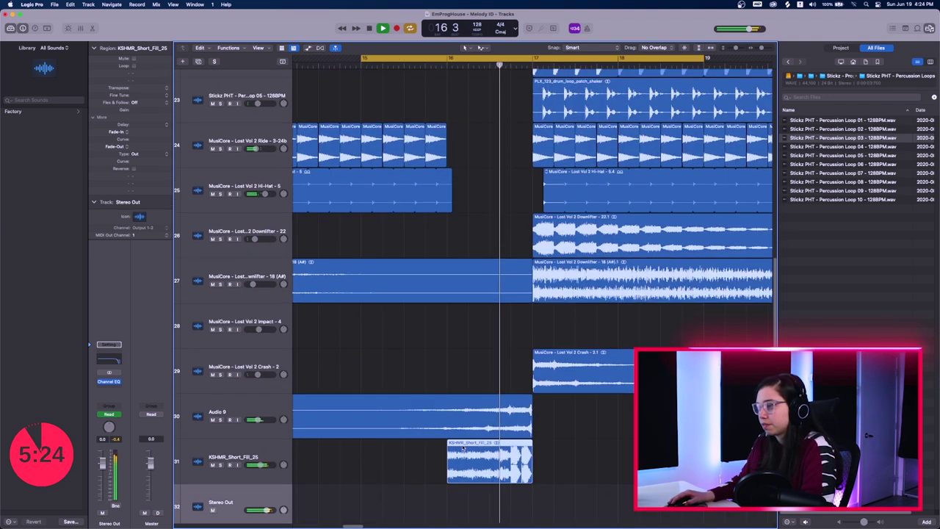
key("super+Up")
key("super+Up")
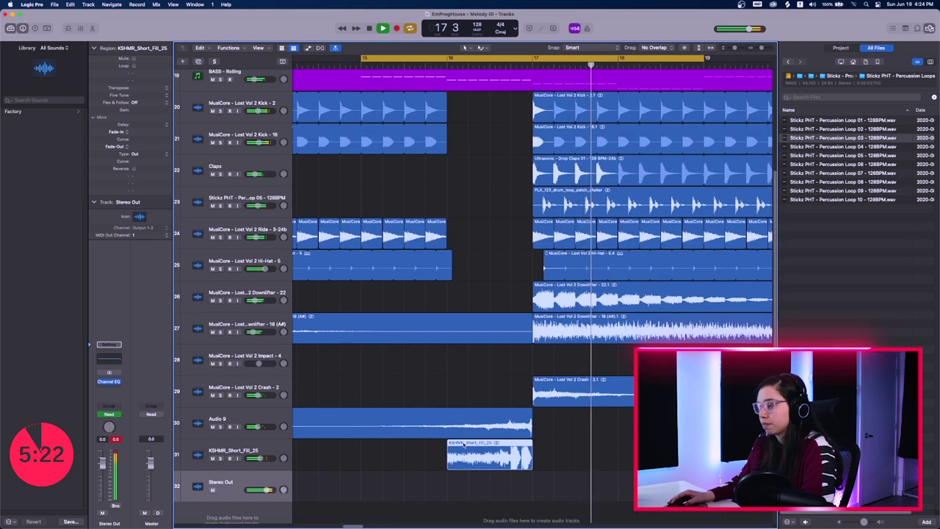
scroll(466, 441, "up", 3)
scroll(470, 439, "left", 5)
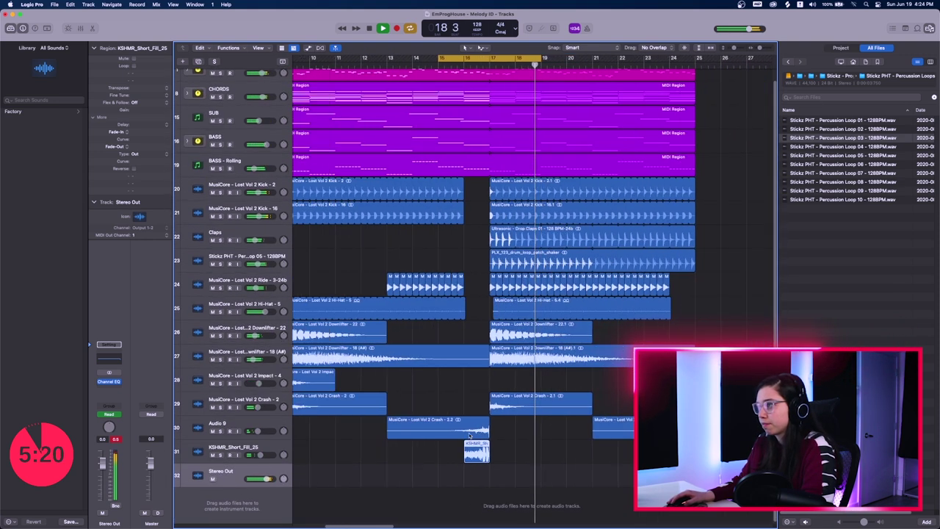
scroll(474, 430, "down", 3)
scroll(473, 430, "down", 1)
scroll(477, 423, "left", 5)
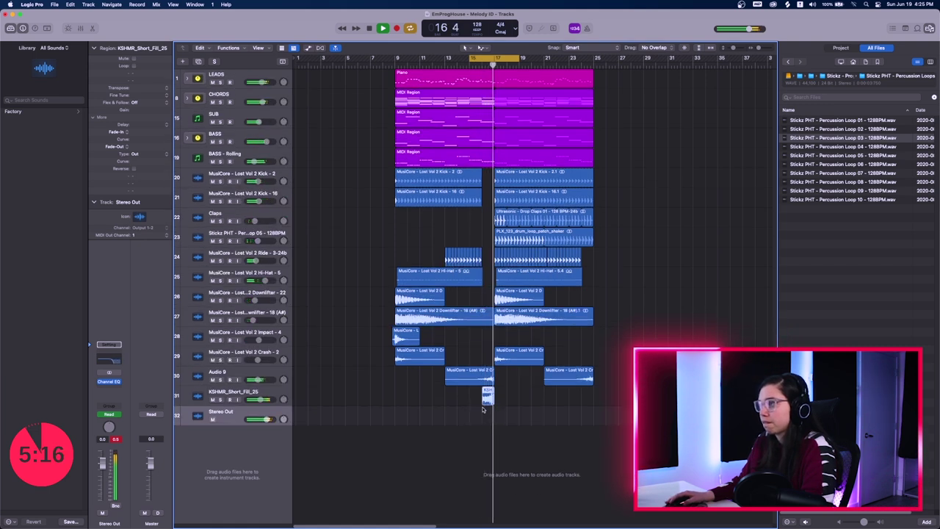
Step: Turn off the cycle range and play the arrangement from just before bar 9
key("space")
left_click(479, 58)
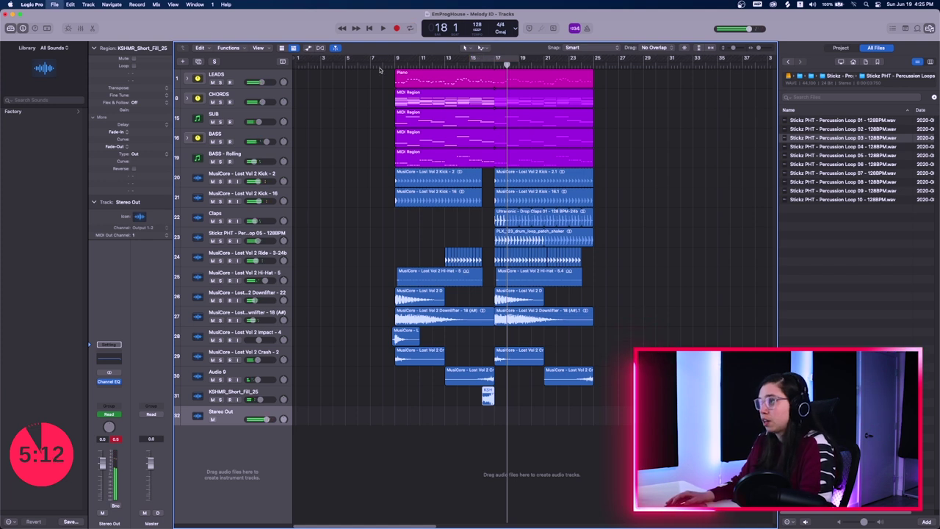
left_click(383, 66)
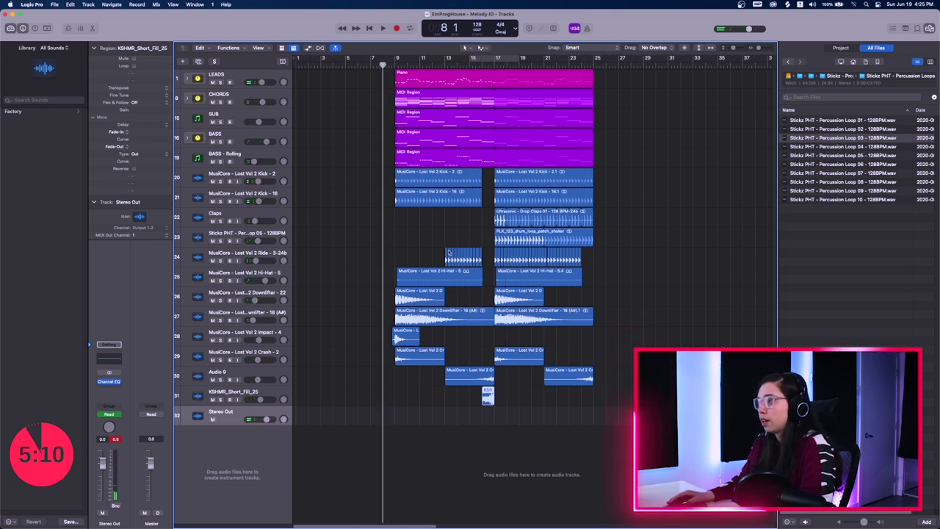
key("super+Right")
key("super+Right")
key("super+Right")
key("super+Right")
key("super+Left")
left_click(327, 66)
left_click(321, 65)
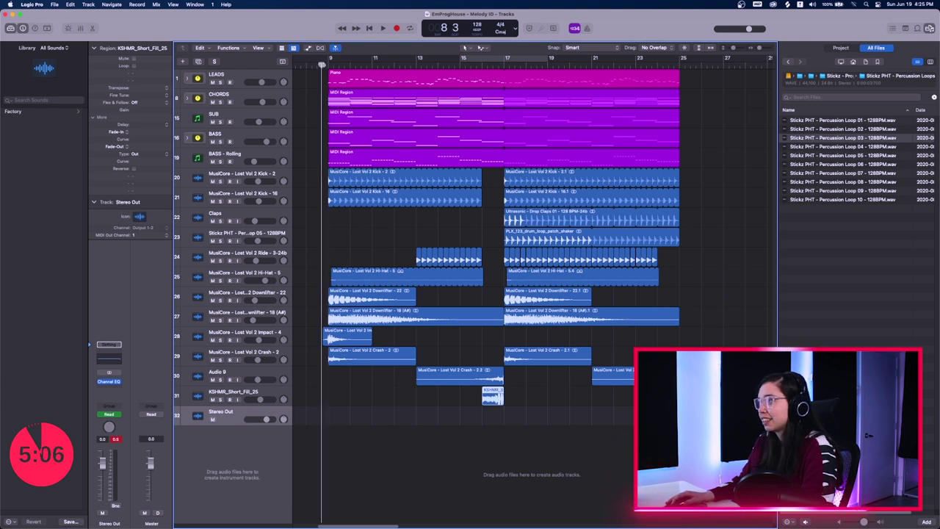
key("space")
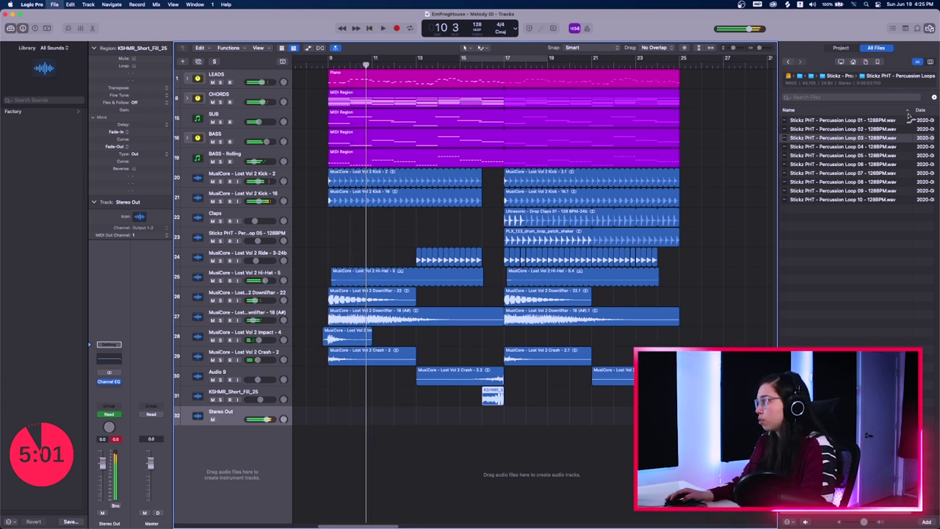
Step: Open the Drums fills folder of LOST Vol.2, inside the Progressive House folder of 01_SAMPLES
left_click(827, 76)
left_click(820, 76)
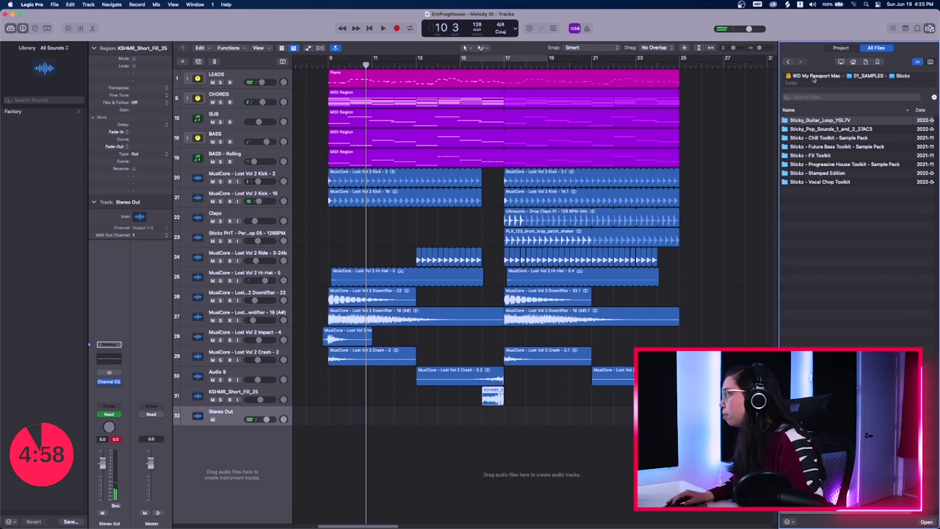
left_click(865, 76)
scroll(852, 227, "down", 3)
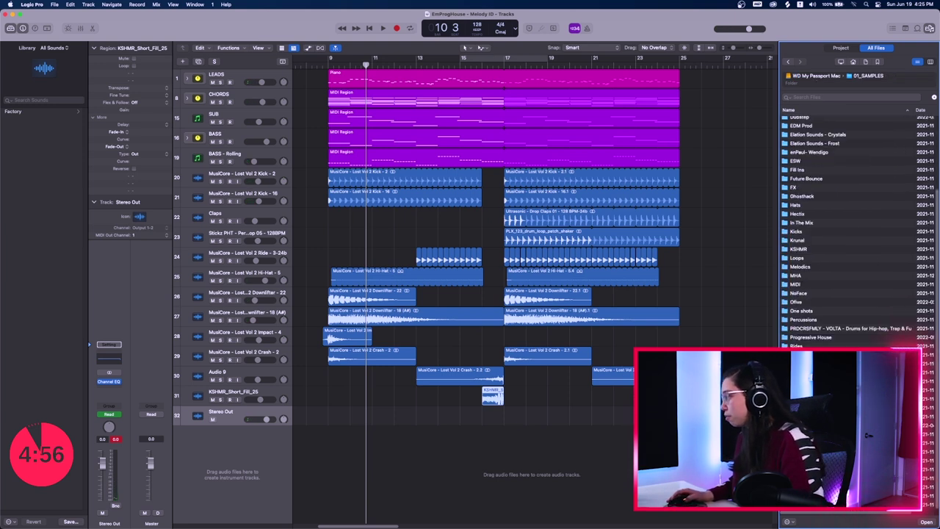
double_click(808, 337)
double_click(802, 120)
double_click(794, 130)
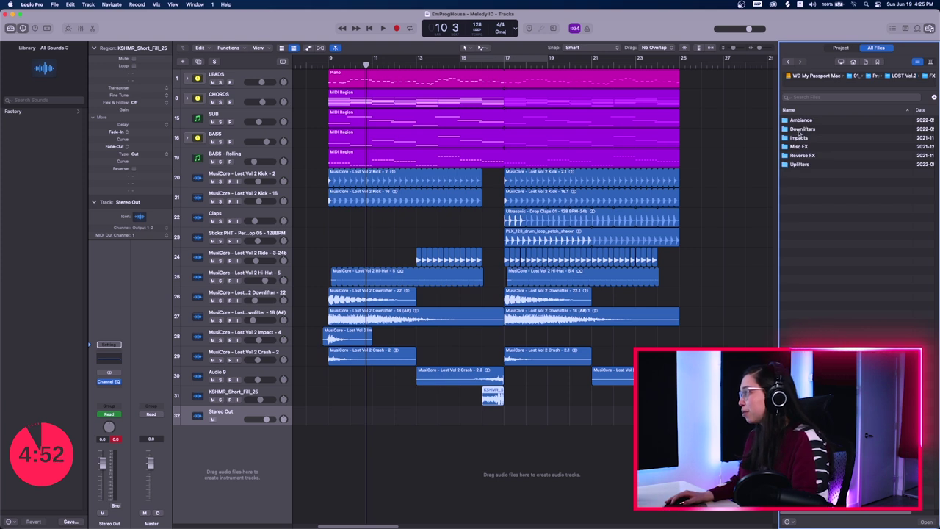
left_click(790, 63)
double_click(799, 120)
double_click(800, 139)
Step: Preview MusiCore - Lost Vol 2 Fill - 3 (128 BPM) and use it to replace the KSHMR fill at bar 16 on track 31
left_click(836, 137)
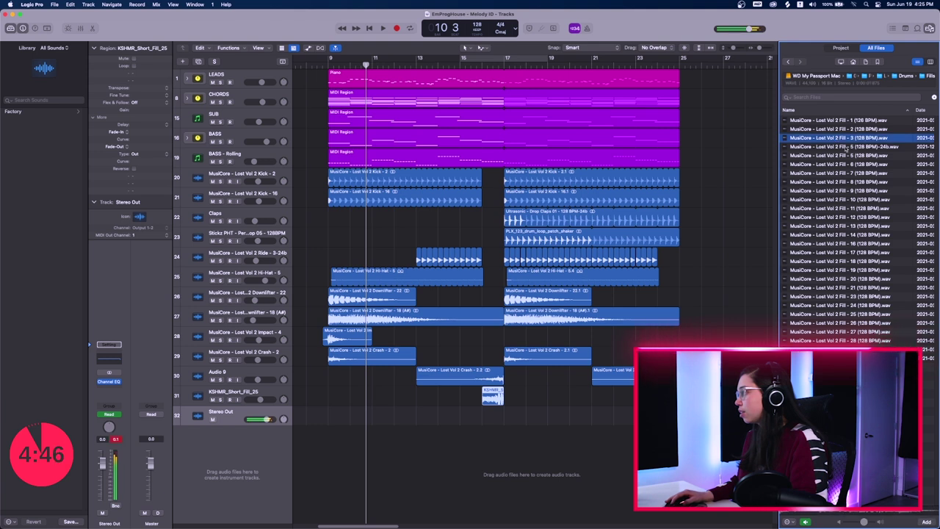
left_click(495, 399)
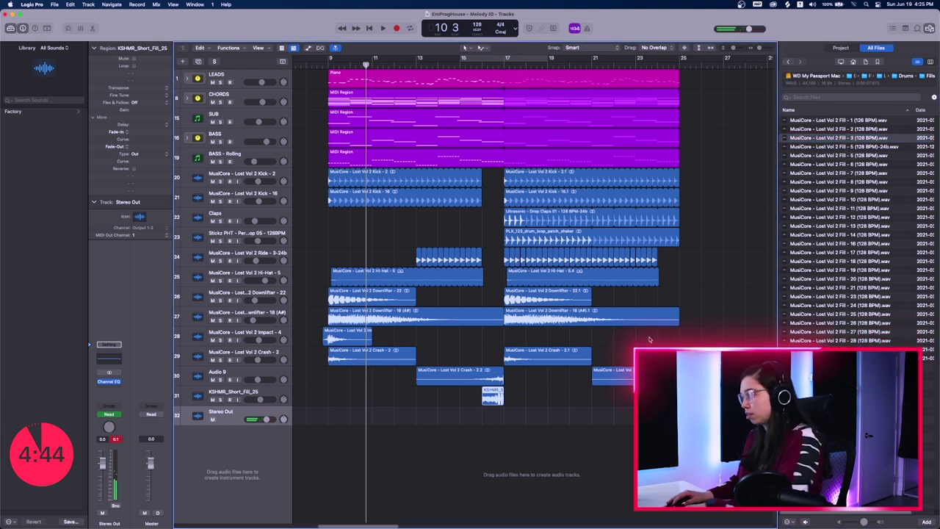
key("Delete")
left_click_drag(866, 138, 486, 397)
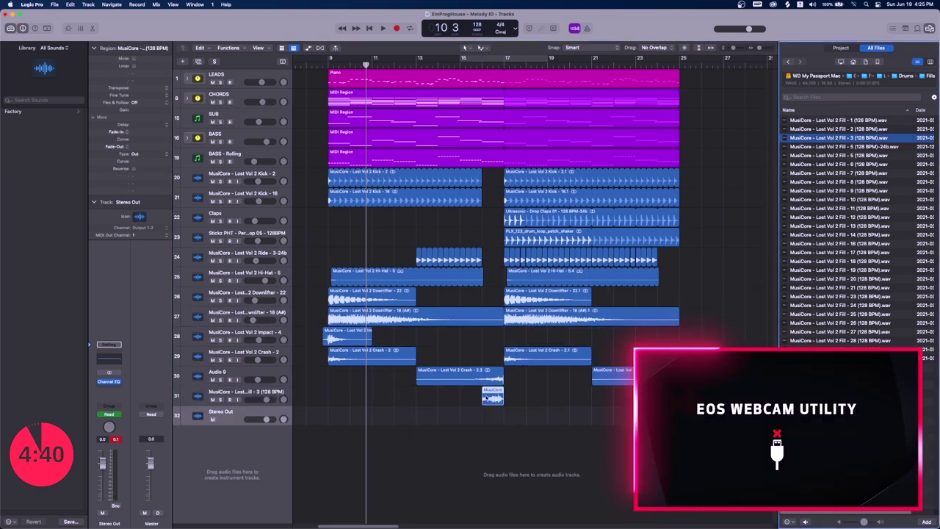
Step: Play the transition from bar 15 and lower the volume of the MusiCore - Lost Vol 2 Fill - 3 track
key("space")
left_click(459, 66)
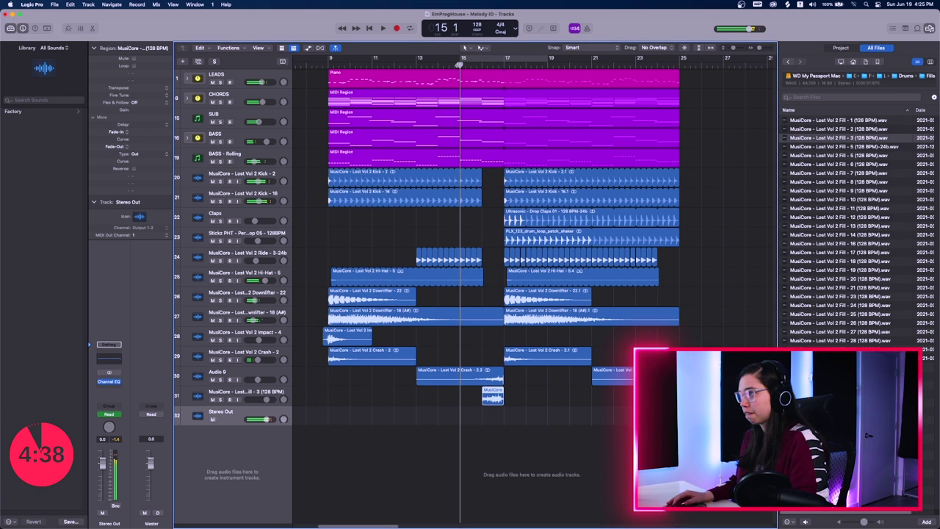
key("super+Down")
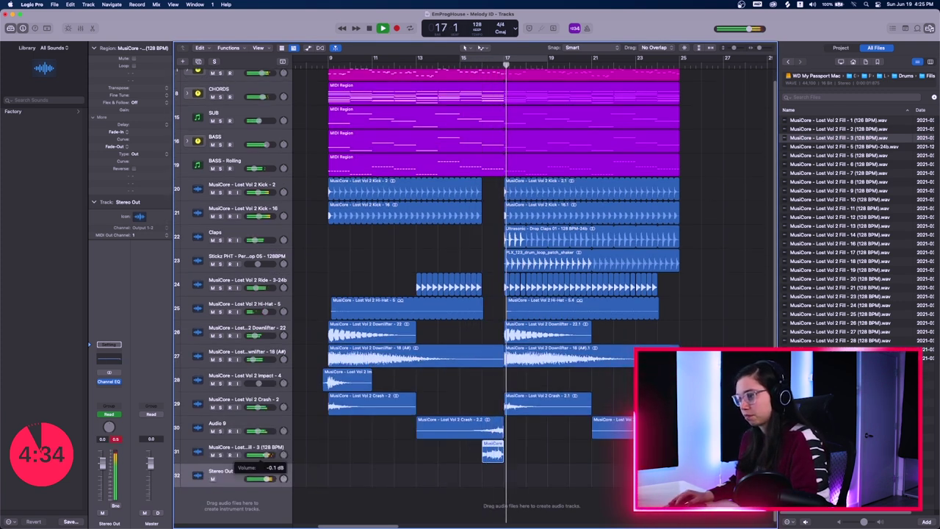
left_click_drag(265, 456, 258, 457)
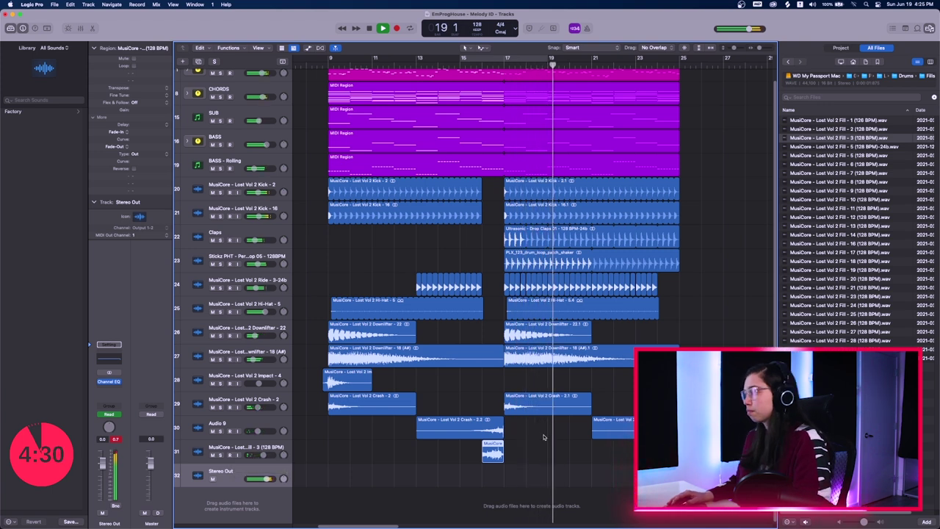
key("super+Up")
key("space")
left_click(345, 473)
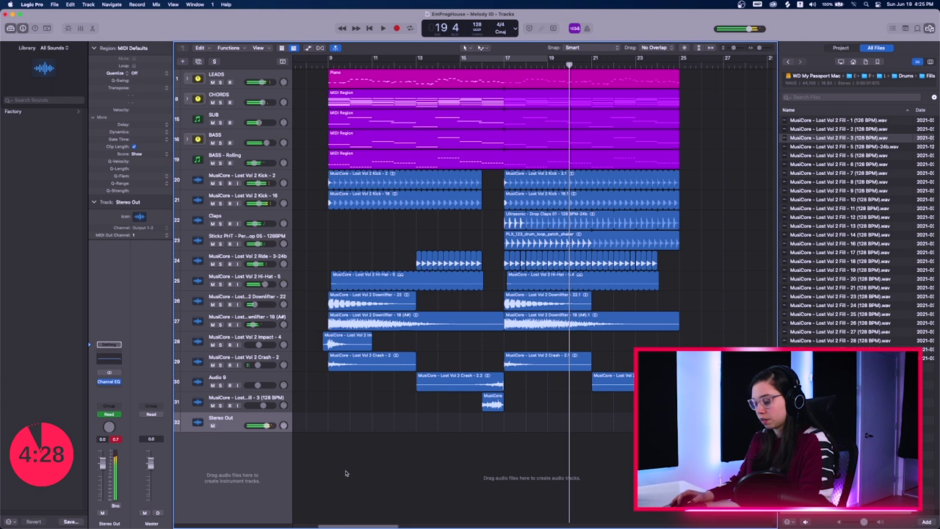
Step: Add three new audio tracks directly below the MusiCore - Lost Vol 2 Hi-Hat - 5 track
left_click(246, 279)
key("alt+super+a")
key("alt+super+a")
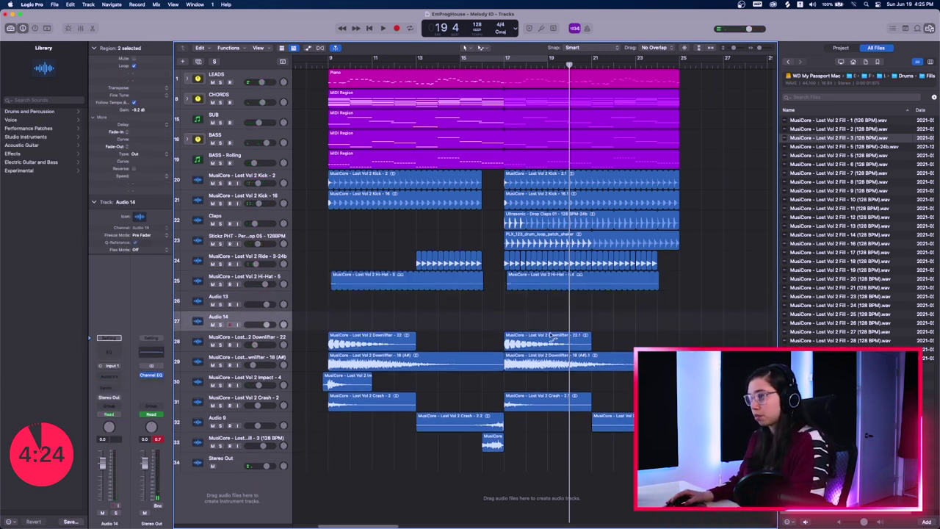
key("alt+super+a")
Step: Preview MusiCore - Lost Vol 2 Fill - 1 and place it on the first new track with its peak around bar 13
left_click(867, 119)
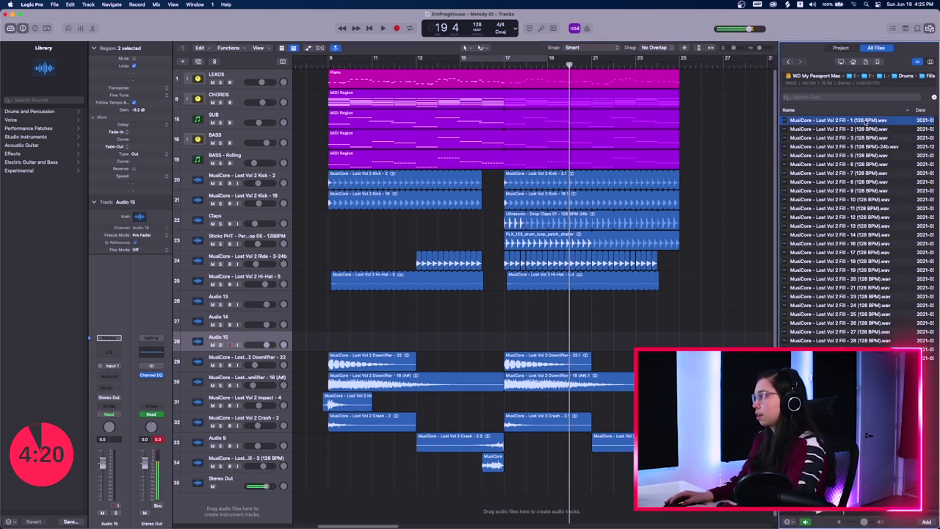
left_click_drag(868, 122, 441, 305)
left_click(417, 65)
scroll(421, 312, "right", 3)
scroll(421, 312, "up", 3)
Step: Try to apply the project tempo to the Fill - 1 region and nudge its peak onto bar 13
right_click(437, 301)
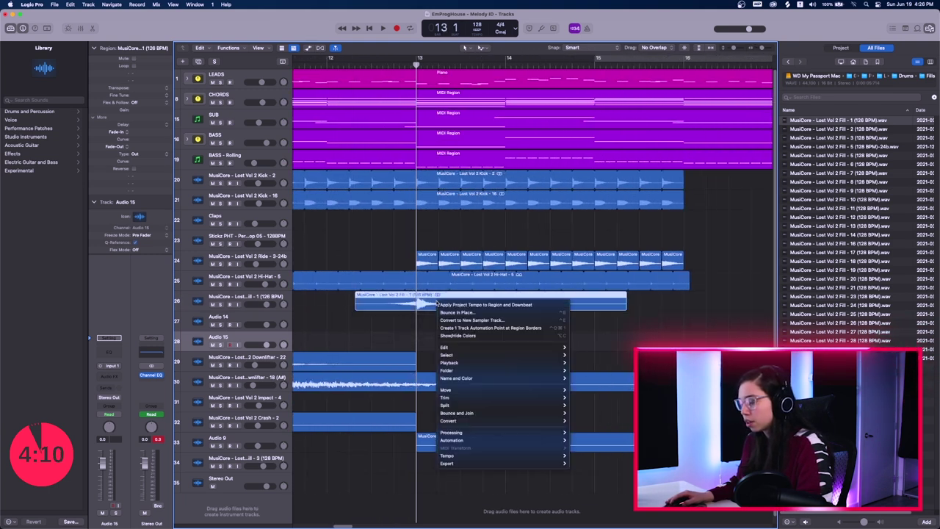
left_click(456, 305)
left_click_drag(454, 307, 461, 307)
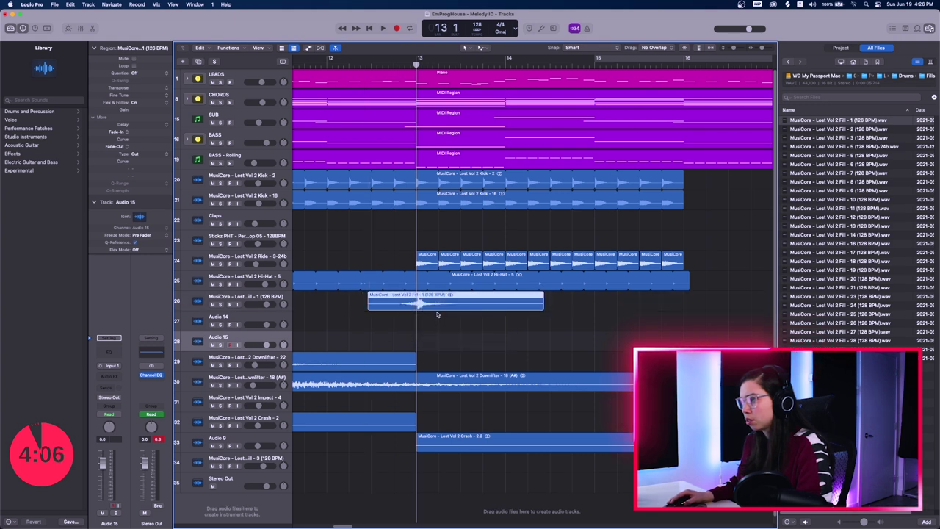
key("super+z")
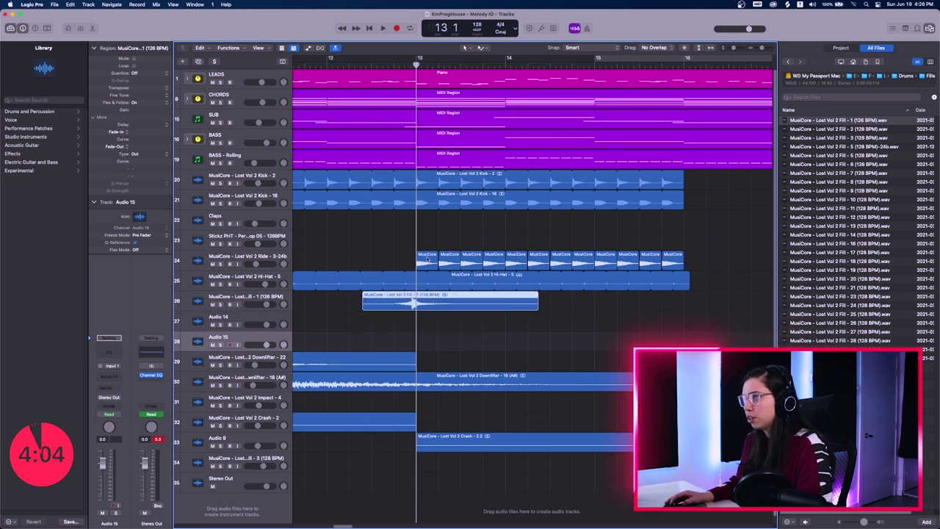
key("super+Right")
key("super+Right")
left_click_drag(407, 305, 409, 306)
key("super+Left")
key("super+Left")
Step: Play the section leading into bar 13 to check the timing of the Fill - 1 region
left_click(357, 58)
key("space")
key("super+Down")
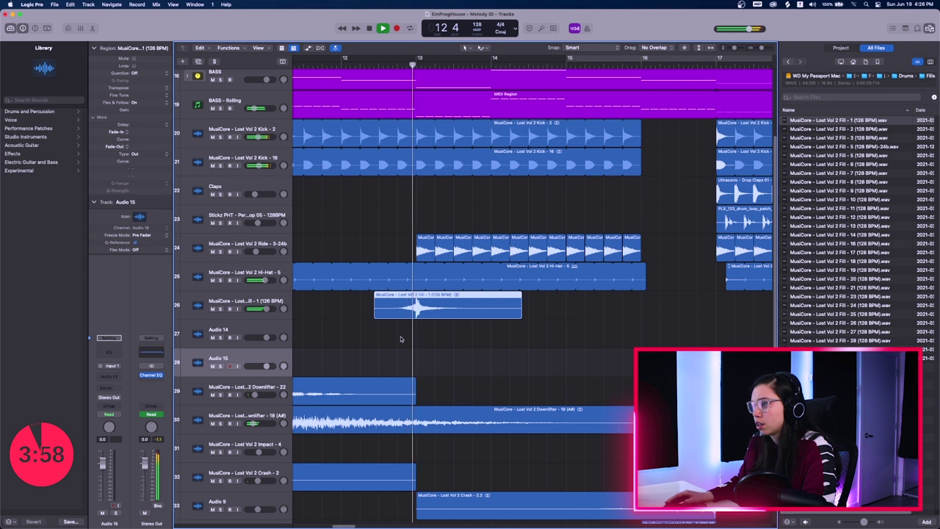
key("super+Left")
key("super+Up")
key("space")
mouse_move(263, 304)
left_click(481, 58)
key("space")
key("super+Right")
scroll(542, 216, "left", 2)
scroll(562, 216, "right", 5)
scroll(431, 266, "left", 2)
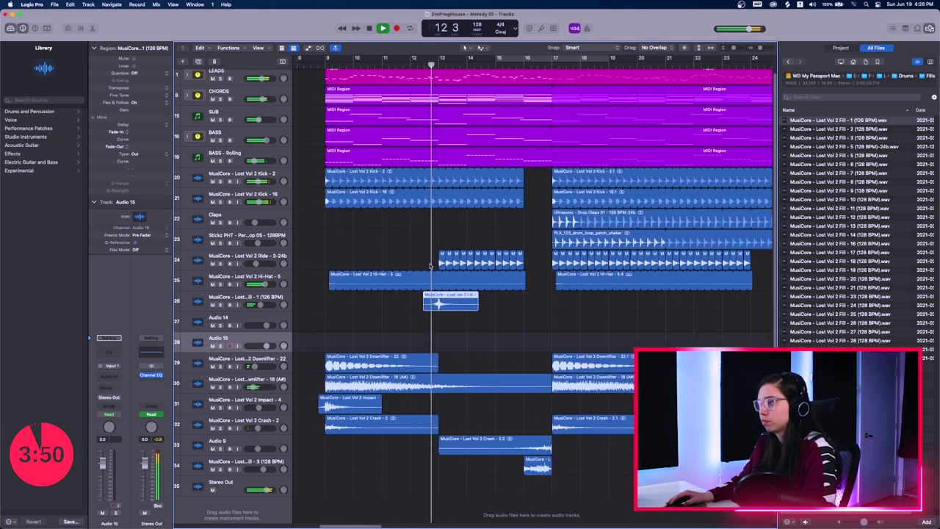
key("space")
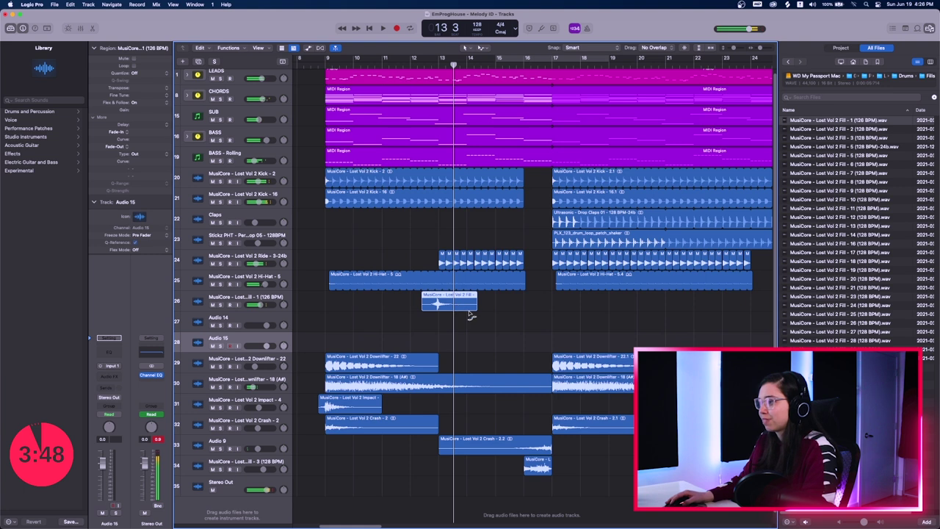
Step: Undo the tempo fit and nudge of the Fill - 1 region and replay from bar 12
key("super+z")
key("space")
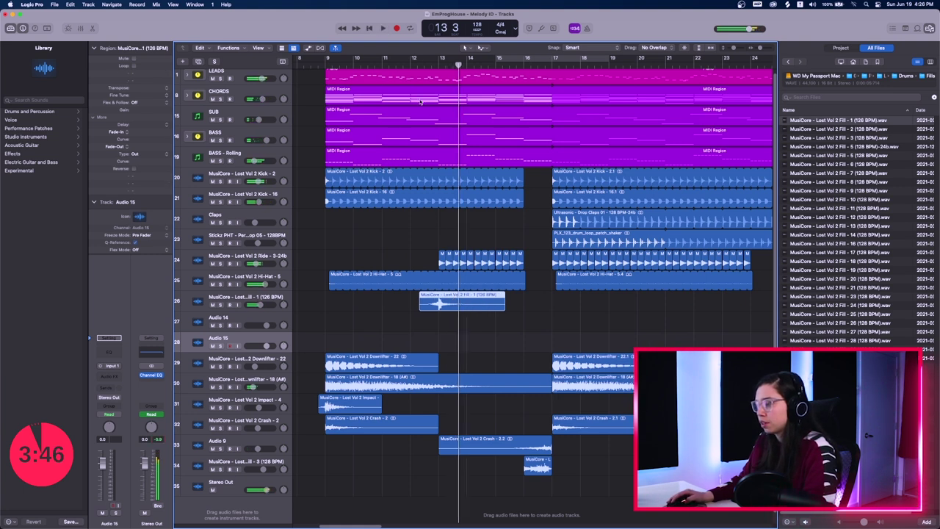
key("space")
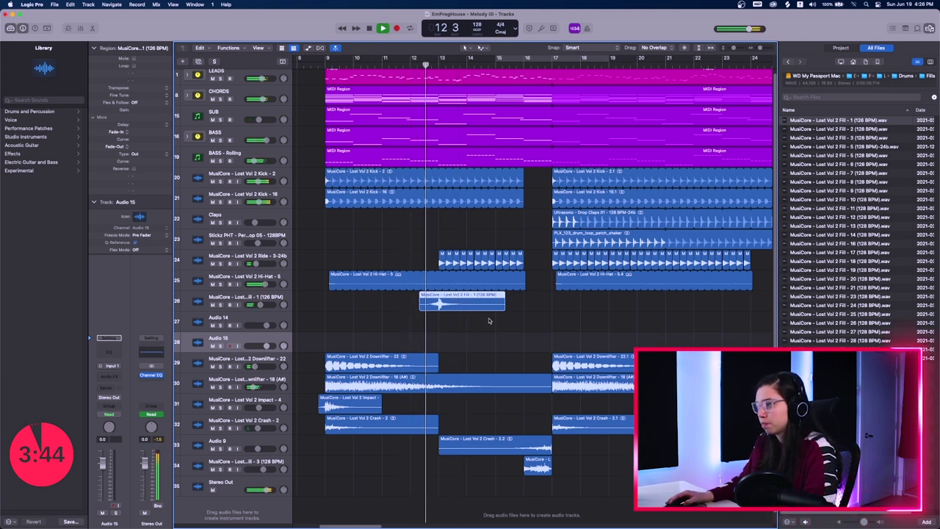
Step: Lower the volume of the Fill - 1 track and copy its region so the peak lands around bar 21
key("space")
left_click_drag(257, 306, 252, 307)
key("super+Left")
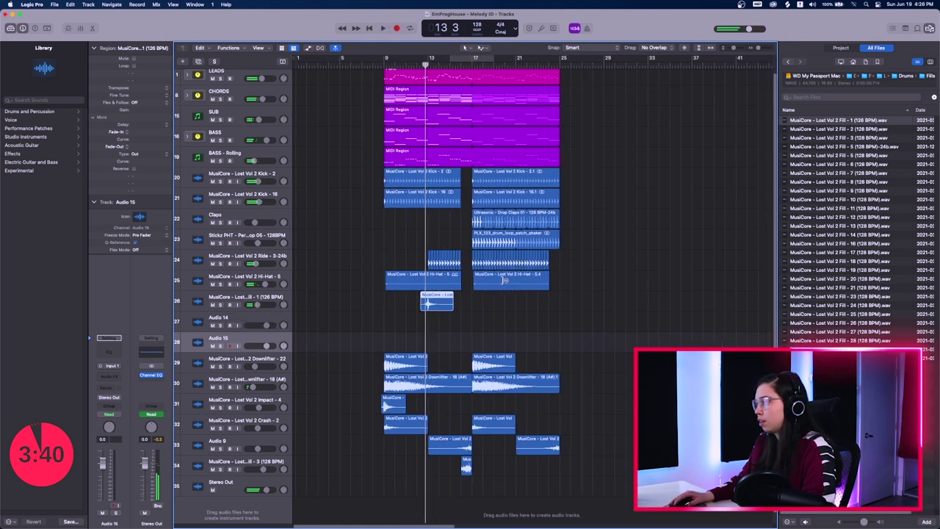
left_click_drag(414, 304, 581, 306)
Step: Preview the last fills in the folder and place Fill - 27 near bar 10.5 and a shorter fill just before bar 15 on track 27
left_click(839, 358)
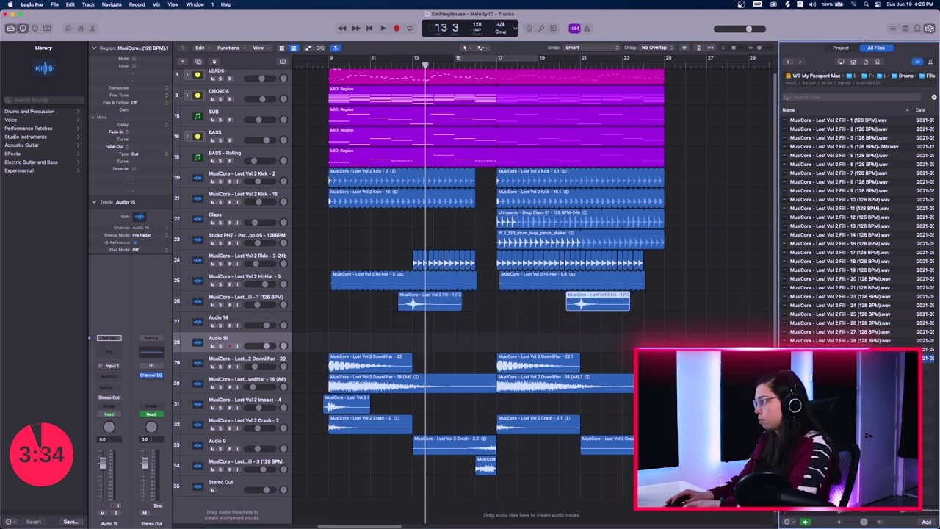
key("Up")
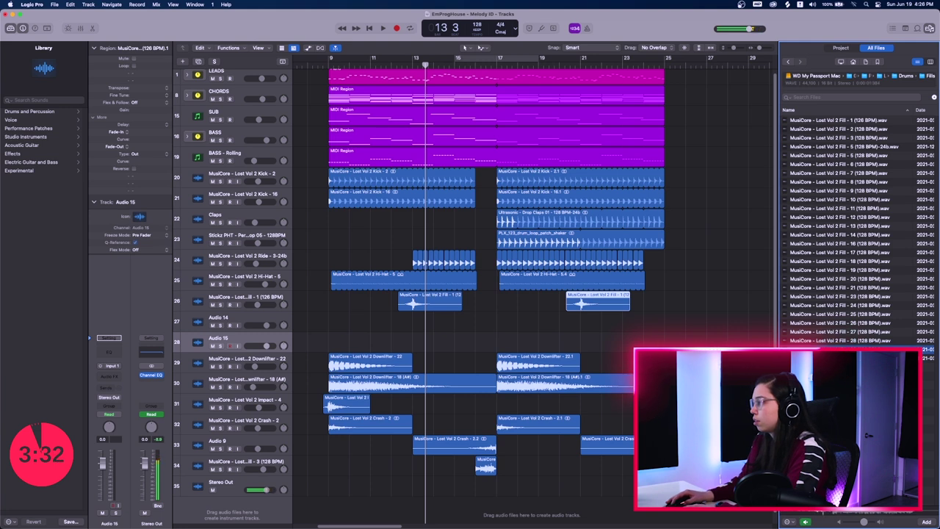
key("Up")
key("Up")
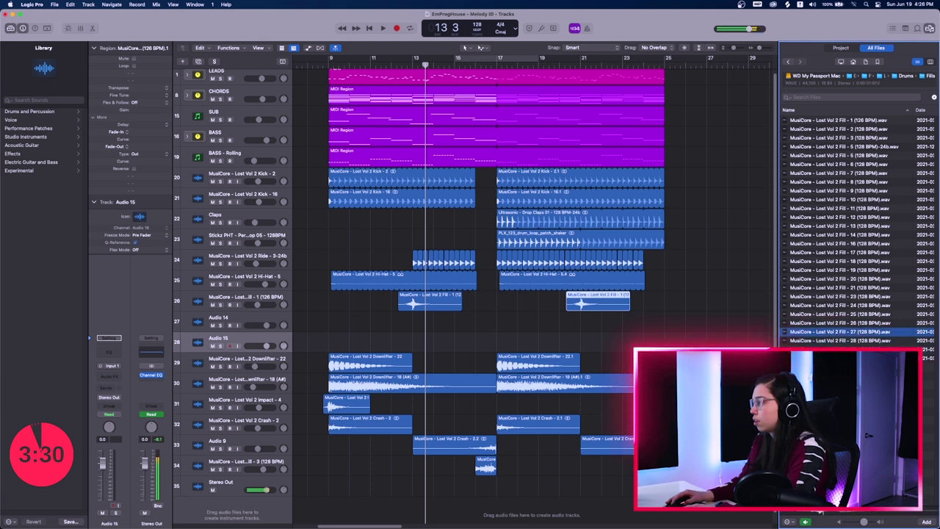
left_click_drag(803, 343, 365, 323)
left_click_drag(377, 335, 376, 337)
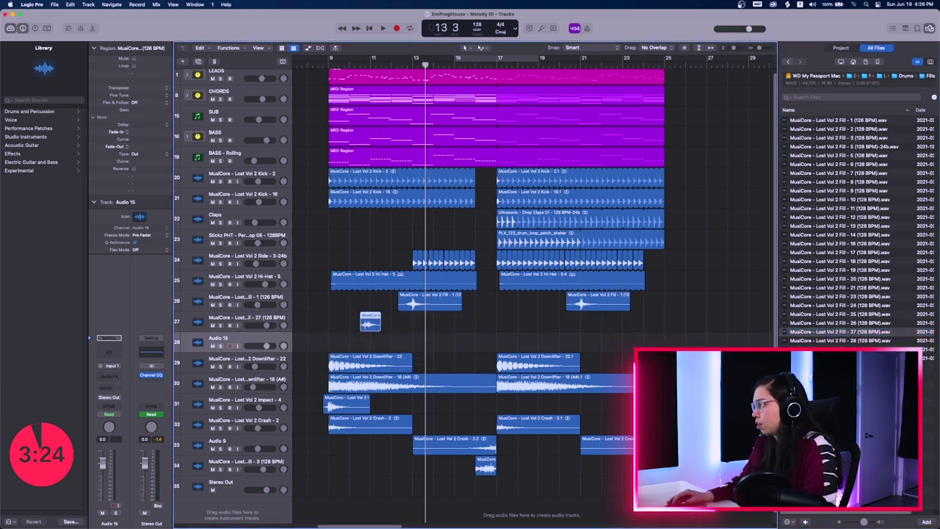
left_click(838, 358)
left_click_drag(837, 357, 453, 334)
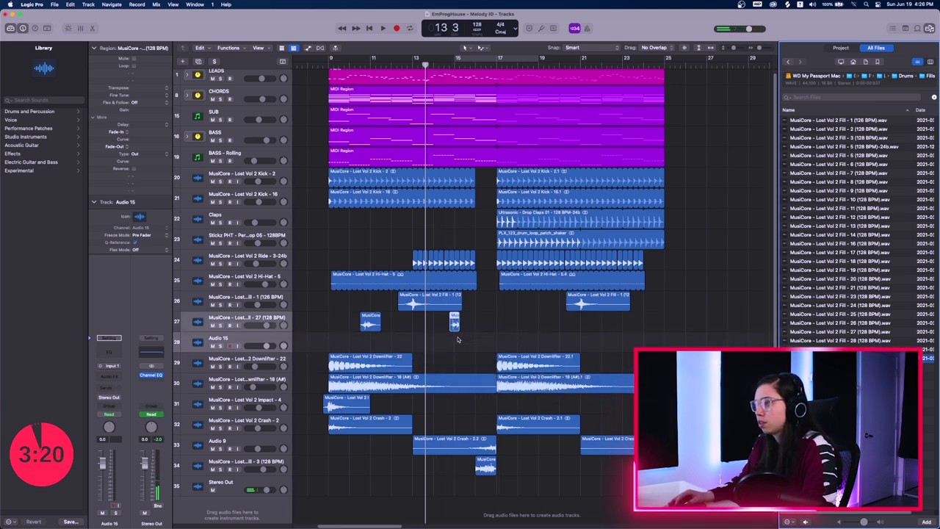
Step: Play the arrangement from bar 9 to hear the newly placed fills in context
left_click(329, 66)
key("space")
scroll(374, 331, "right", 5)
scroll(548, 341, "up", 2)
scroll(549, 341, "up", 1)
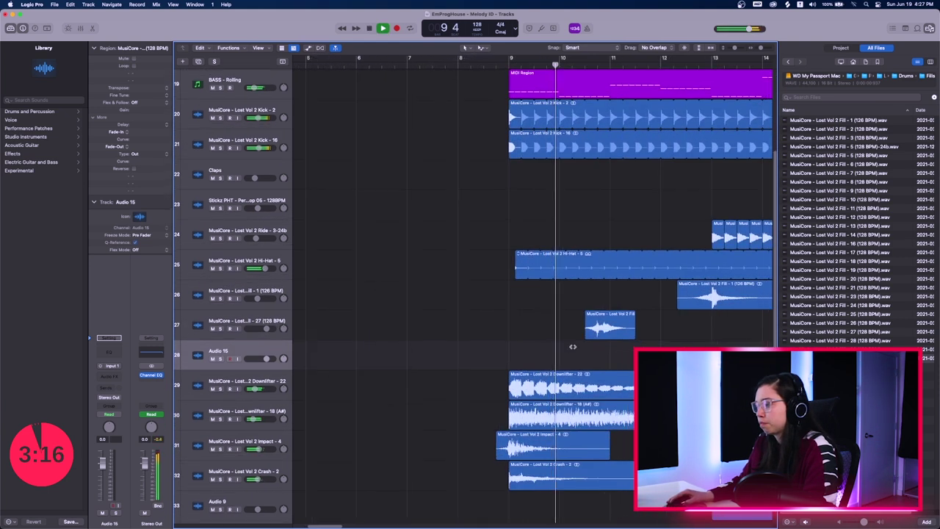
scroll(576, 348, "right", 5)
scroll(578, 348, "down", 2)
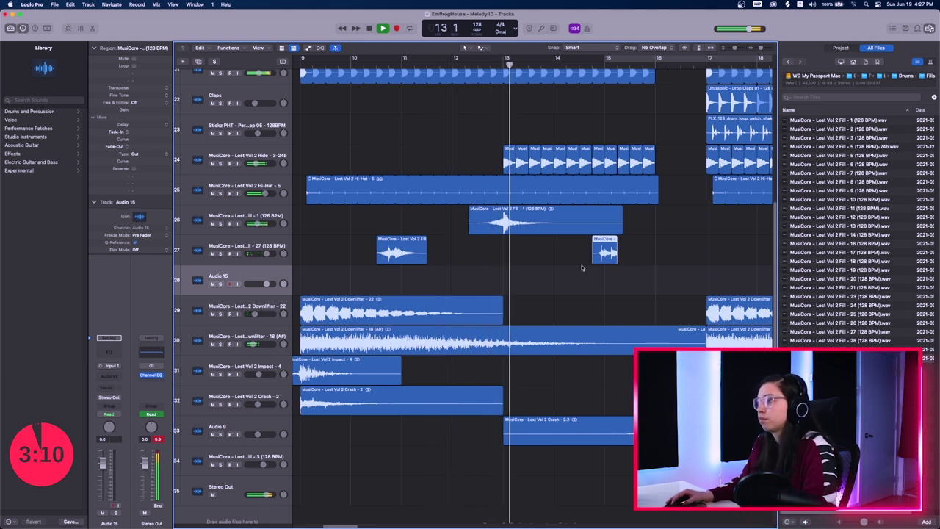
key("space")
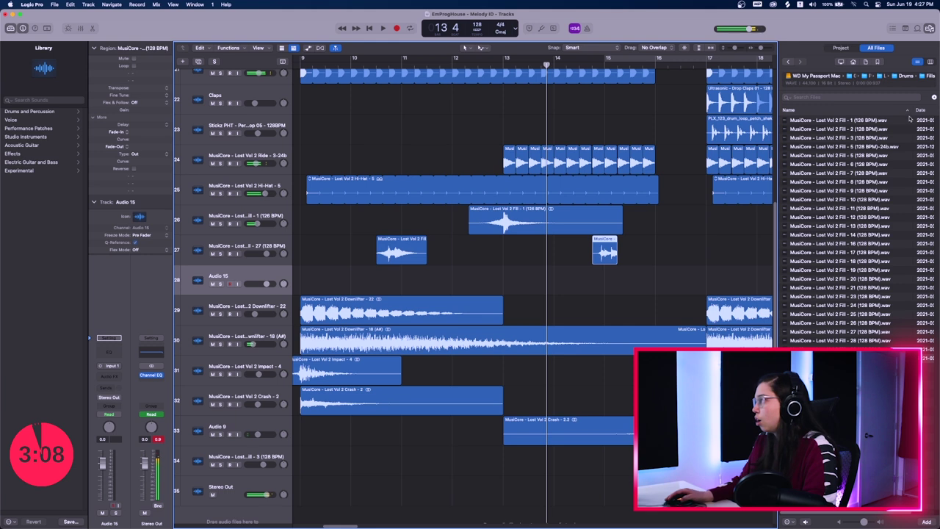
Step: Open the Exhausts folder of MHA Atmos - FX, inside the MHA folder of 01_SAMPLES
left_click(867, 75)
left_click(870, 77)
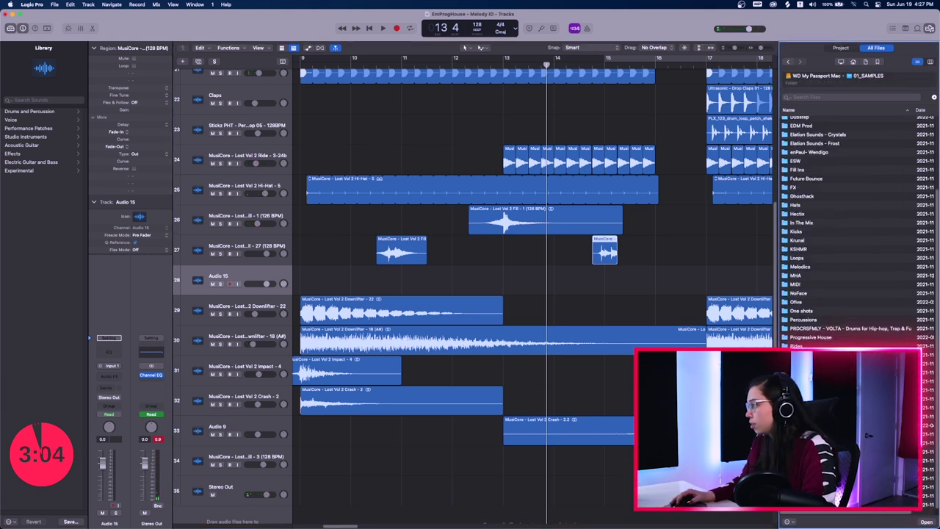
double_click(808, 275)
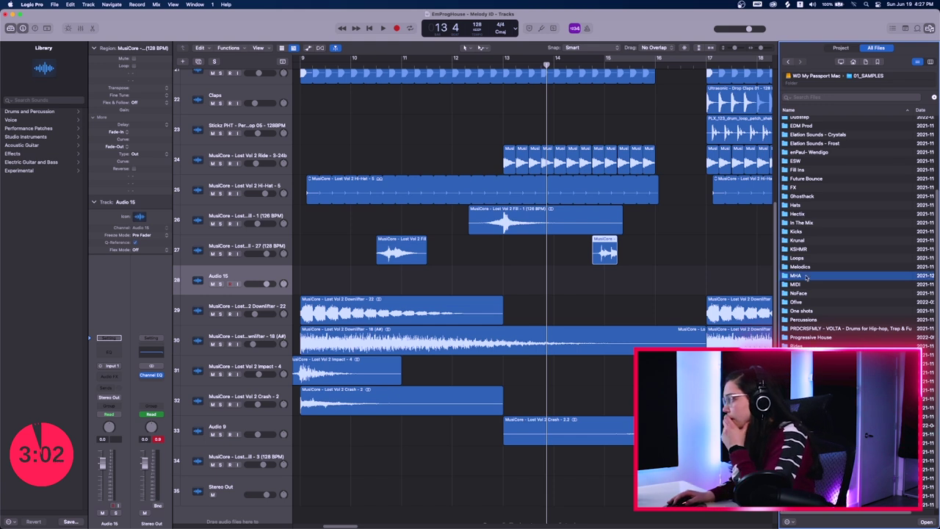
double_click(823, 121)
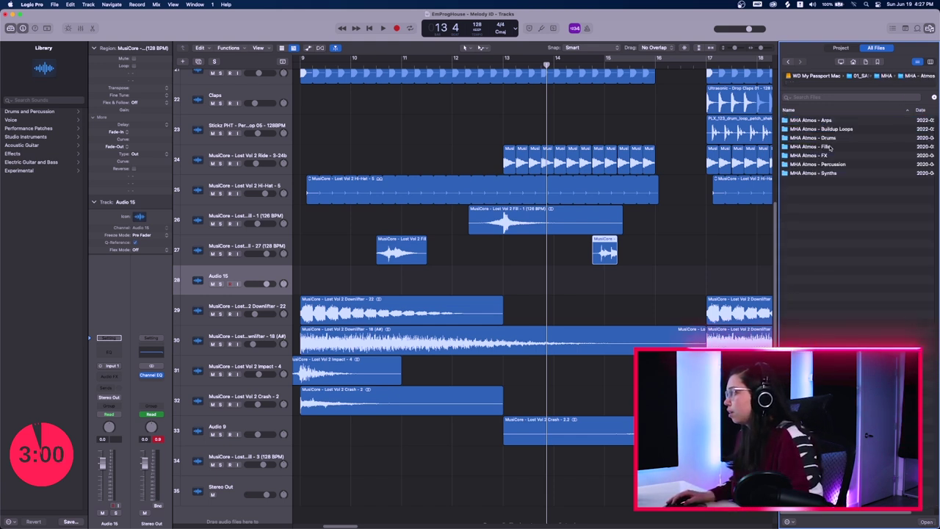
double_click(829, 156)
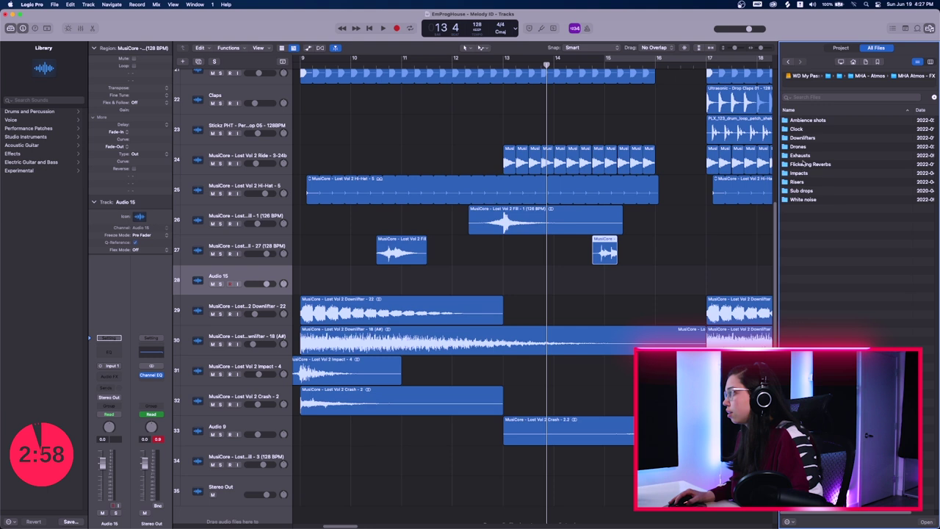
double_click(801, 155)
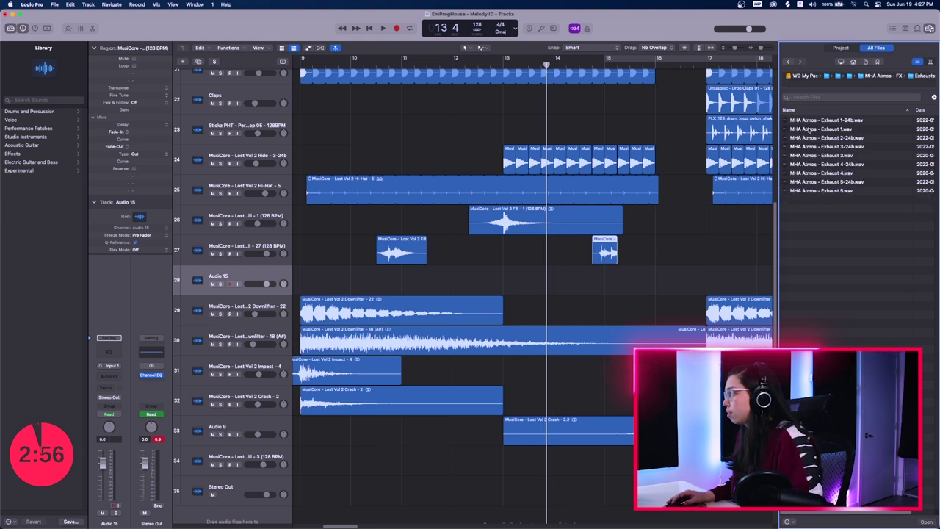
Step: Preview the MHA Atmos exhaust samples and place MHA Atmos - Exhaust 4-24b on track 28 at bar 13
left_click(820, 139)
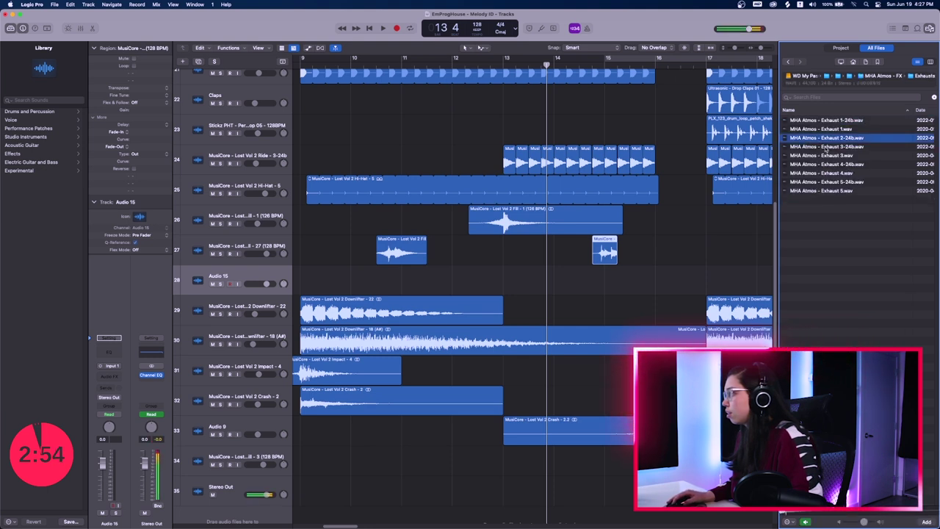
left_click(827, 147)
left_click(830, 164)
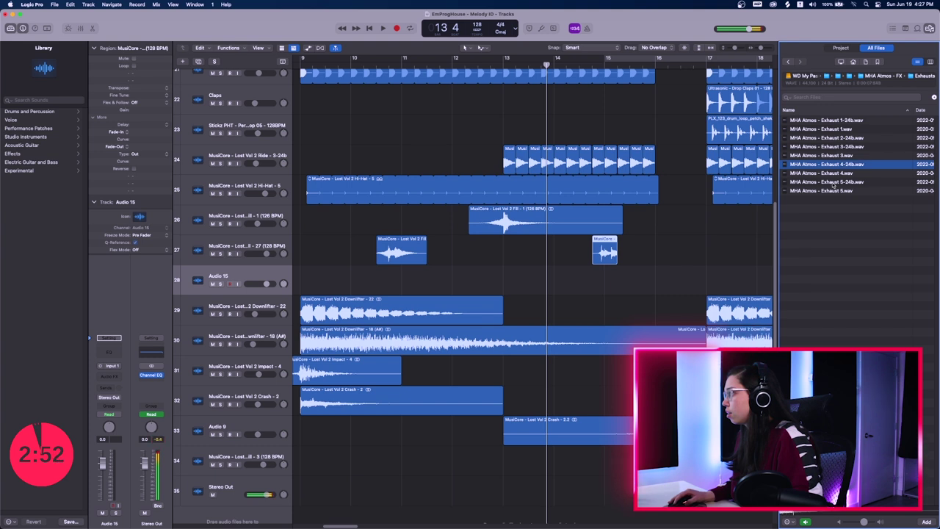
left_click(835, 182)
left_click_drag(836, 167, 505, 283)
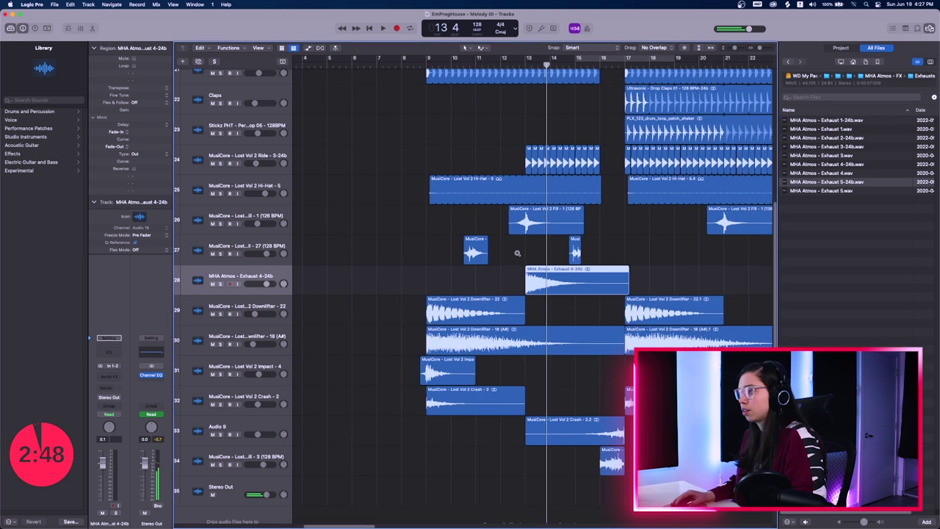
Step: Lower the MHA Atmos - Exhaust 4-24b track volume to -13.8 dB while playing the section from bar 12
scroll(517, 252, "down", 2)
left_click(509, 73)
key("space")
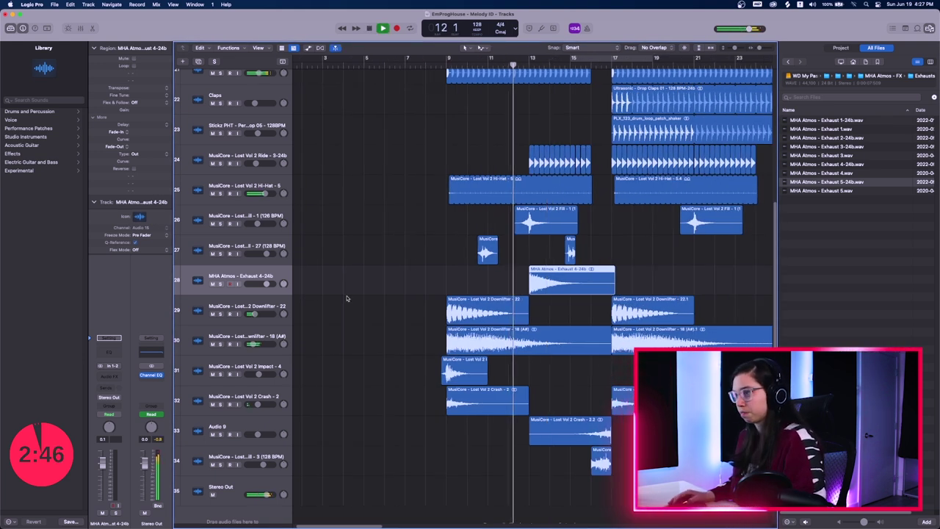
left_click_drag(265, 283, 255, 283)
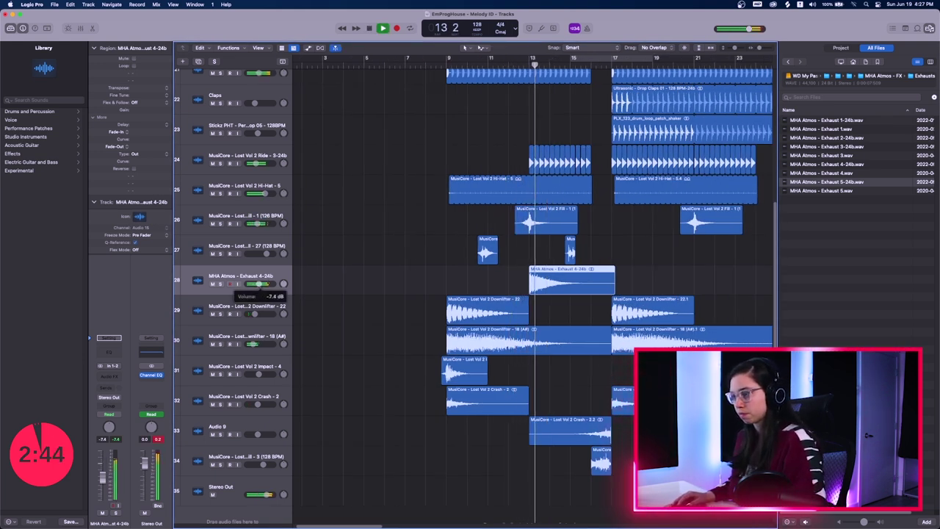
key("space")
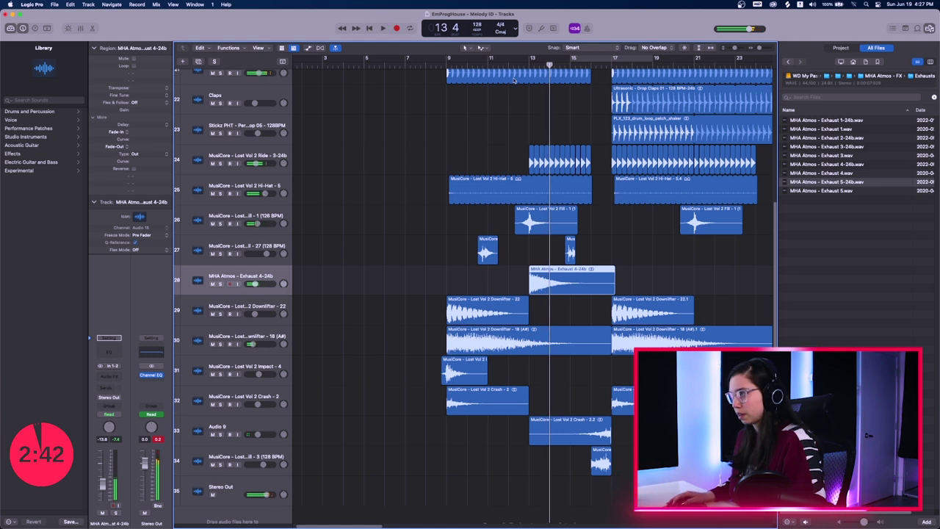
key("space")
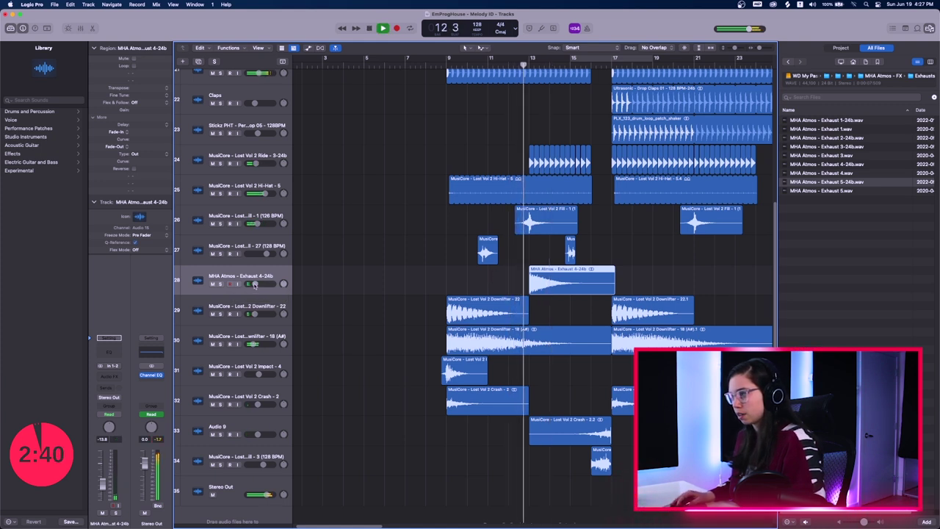
Step: Lower the MHA Atmos - Exhaust 4-24b volume to -17.0 dB and set the Fill - 1 track to -10.8 dB during playback
left_click_drag(255, 285, 253, 285)
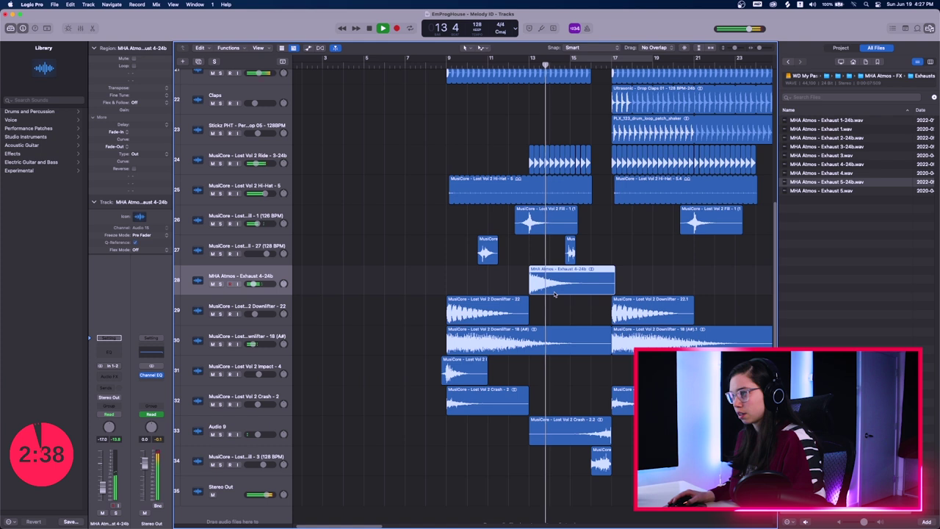
key("super+Up")
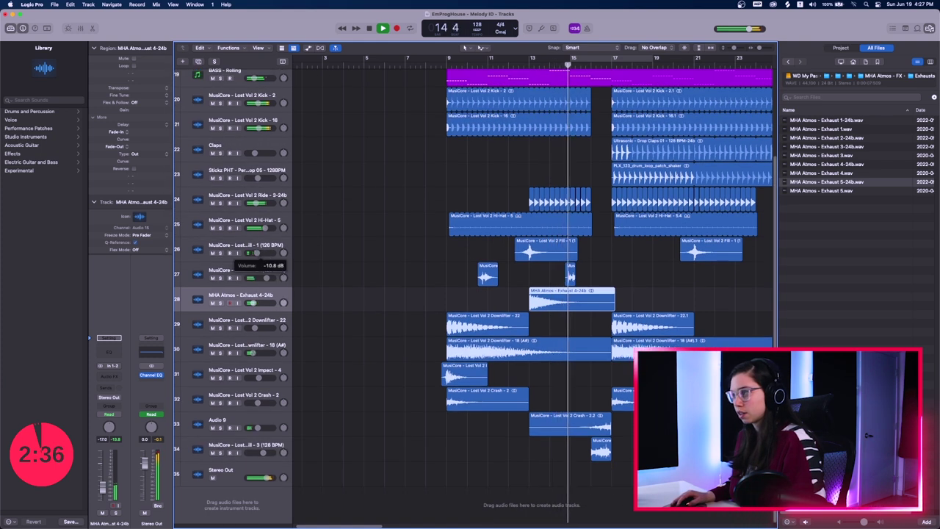
key("super+Right")
key("space")
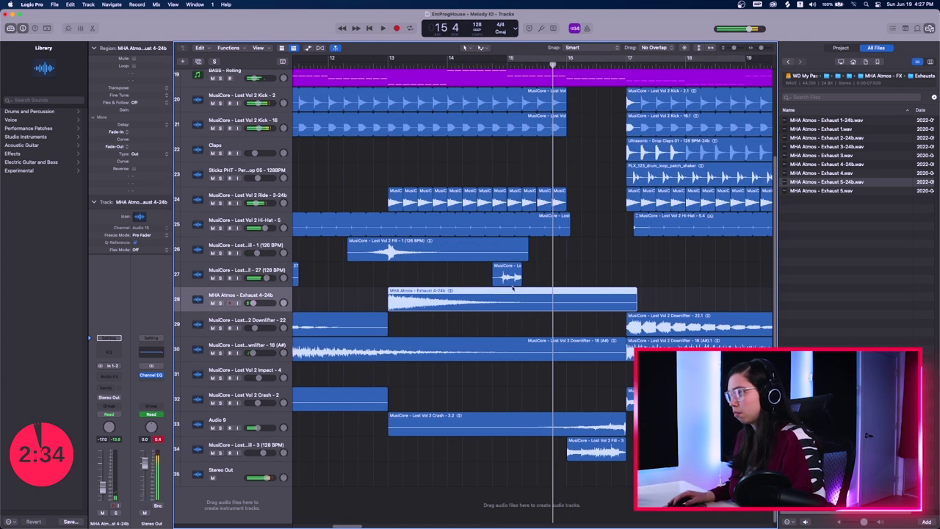
Step: Shift the short fill region near bar 15 on track 27 earlier so it ends at bar 15, auditioning its timing
left_click_drag(464, 279, 442, 281)
key("super+Left")
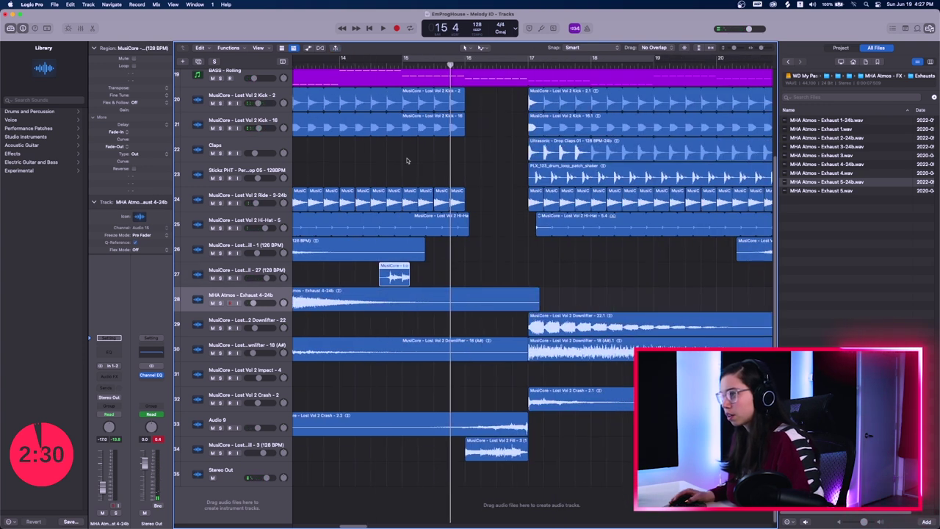
left_click(340, 66)
key("space")
scroll(471, 258, "left", 4)
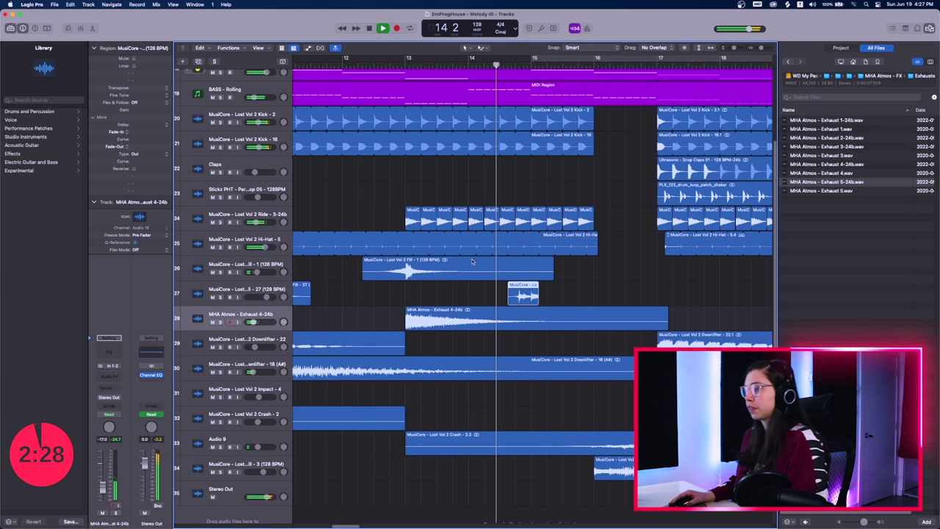
key("space")
left_click_drag(525, 294, 512, 298)
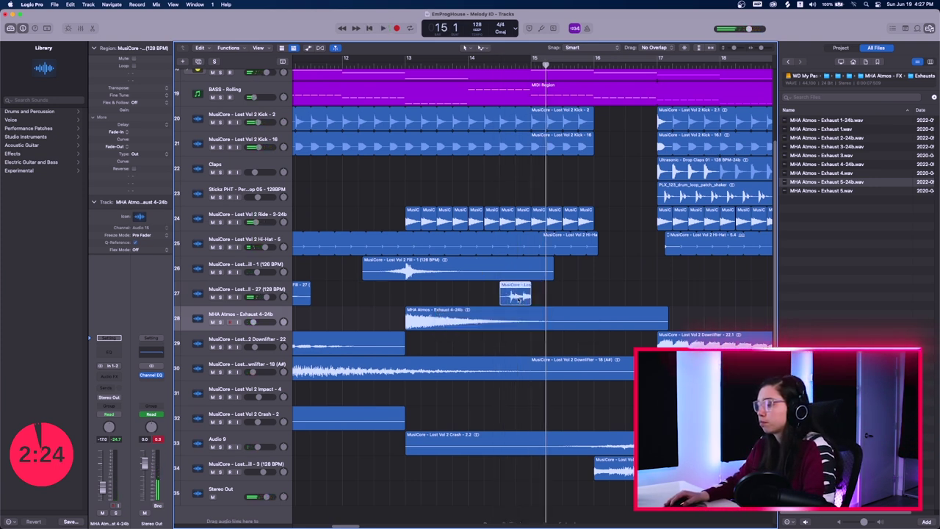
key("super+Right")
key("super+Left")
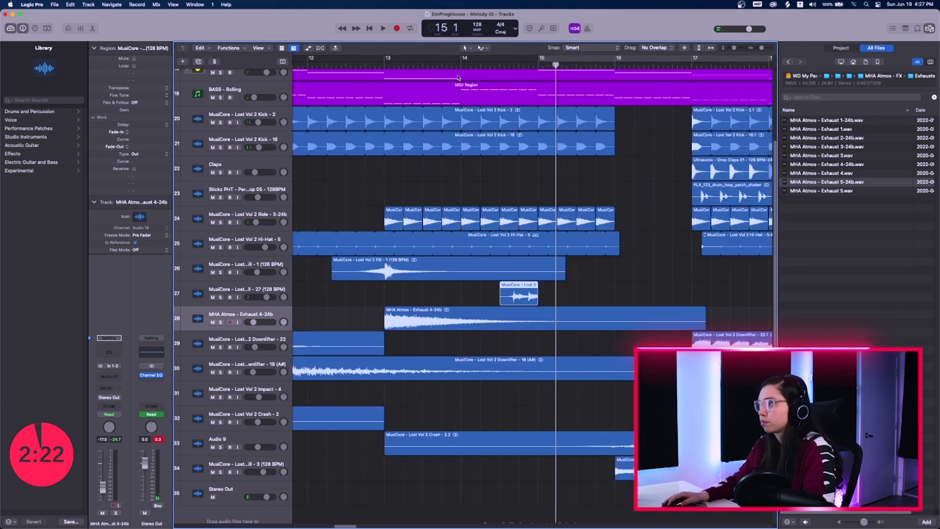
key("space")
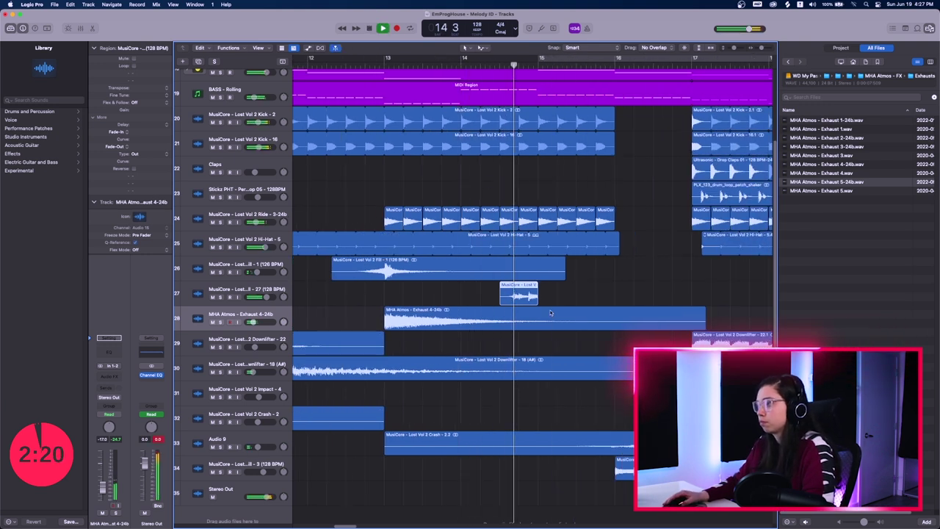
key("super+Left")
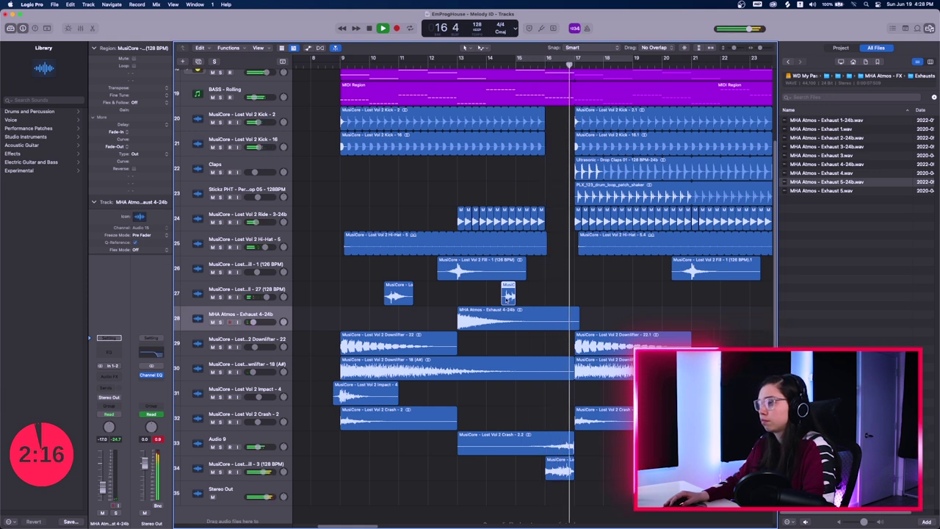
Step: Copy both track 27 fill regions and the MHA Atmos exhaust region eight bars later, with the exhaust copy starting at bar 21
key("super+Up")
key("super+Left")
scroll(512, 302, "up", 2)
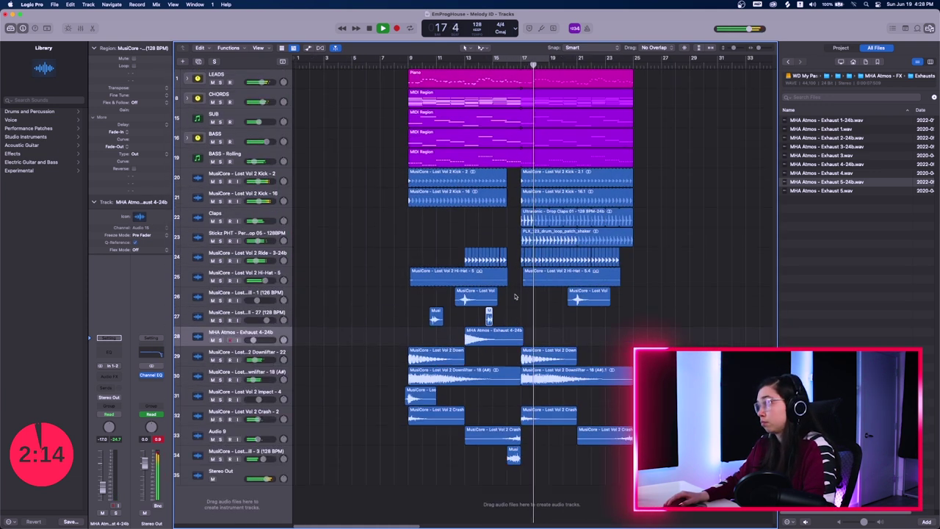
left_click_drag(522, 313, 416, 335)
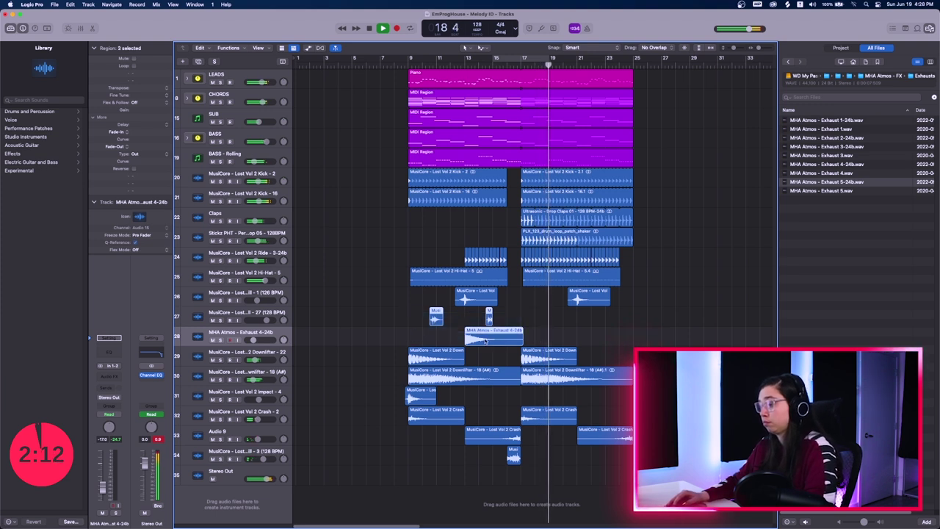
left_click_drag(484, 340, 595, 342)
left_click(519, 231)
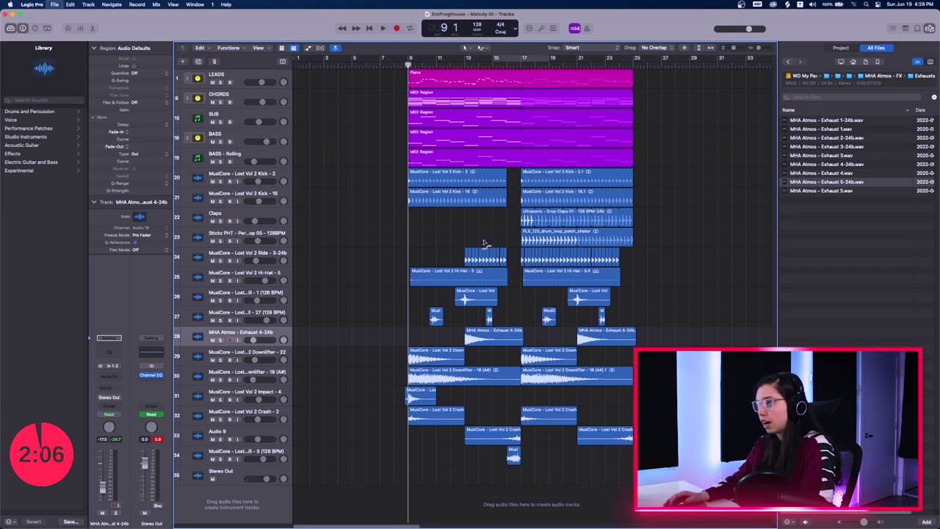
Step: Hide the file browser and resize the arrangement so all tracks fit in view
scroll(499, 241, "up", 5)
scroll(501, 241, "down", 3)
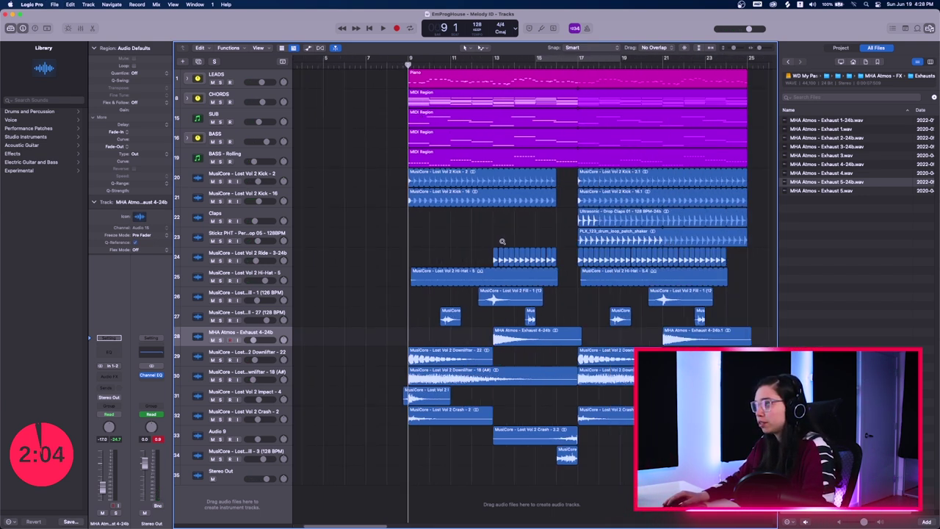
left_click(929, 27)
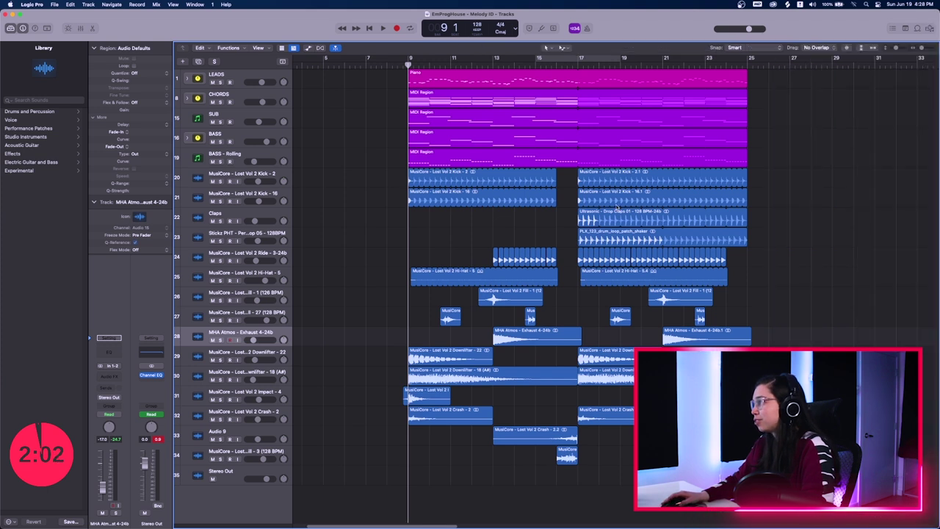
scroll(623, 183, "up", 3)
scroll(630, 189, "up", 5)
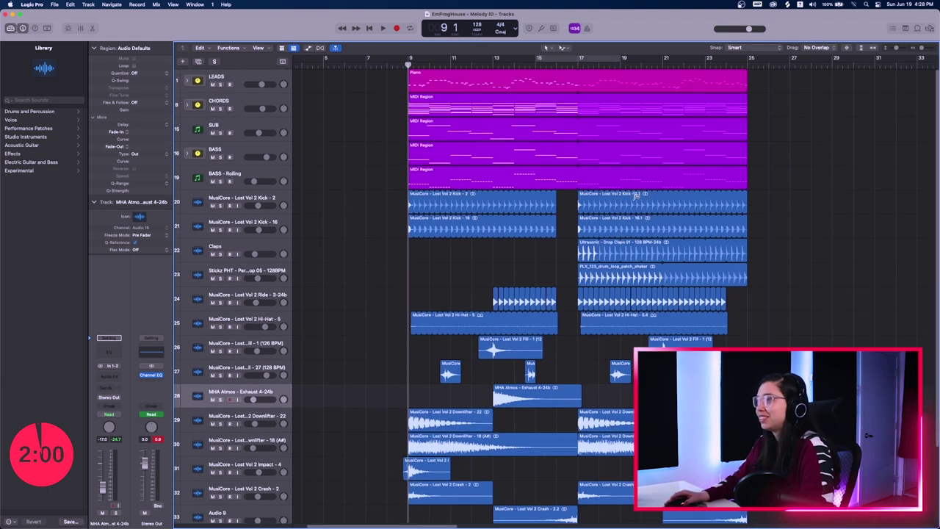
scroll(580, 190, "down", 3)
Step: Solo the Kick - 2 and Kick - 16 tracks and fine-tune the Kick - 16 volume while looping bars 9 to 25
left_click_drag(220, 172, 220, 191)
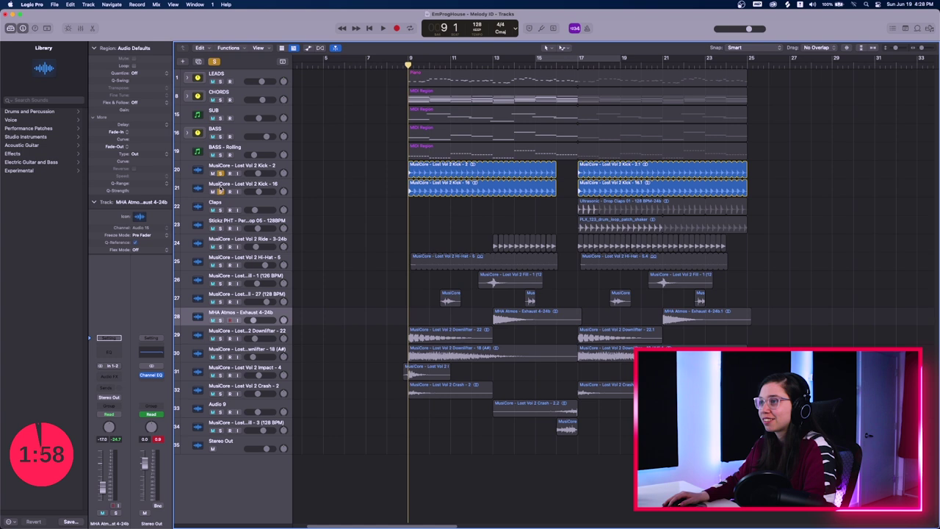
key("space")
left_click_drag(413, 59, 751, 59)
key("space")
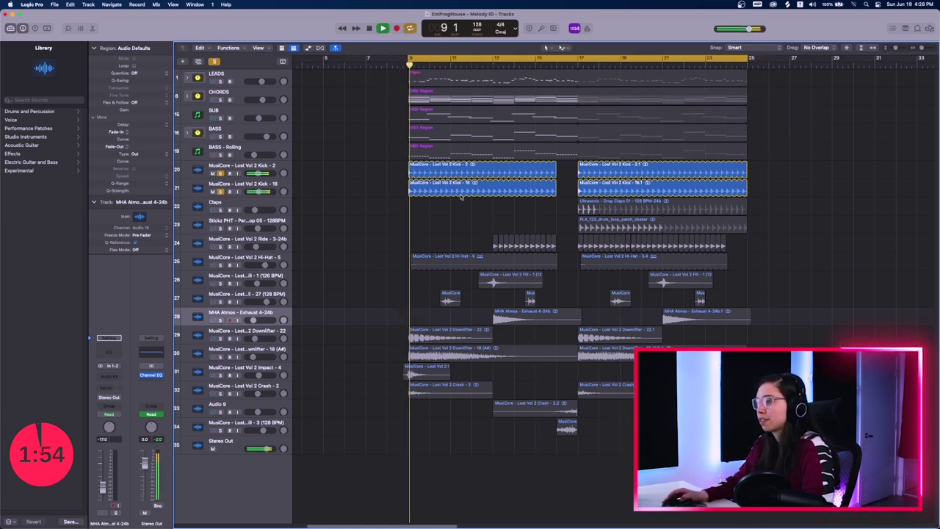
left_click_drag(259, 192, 260, 191)
Step: Add BASS - Rolling, BASS and SUB to the soloed tracks, slightly lowering the BASS volume and checking the SUB level
left_click(220, 155)
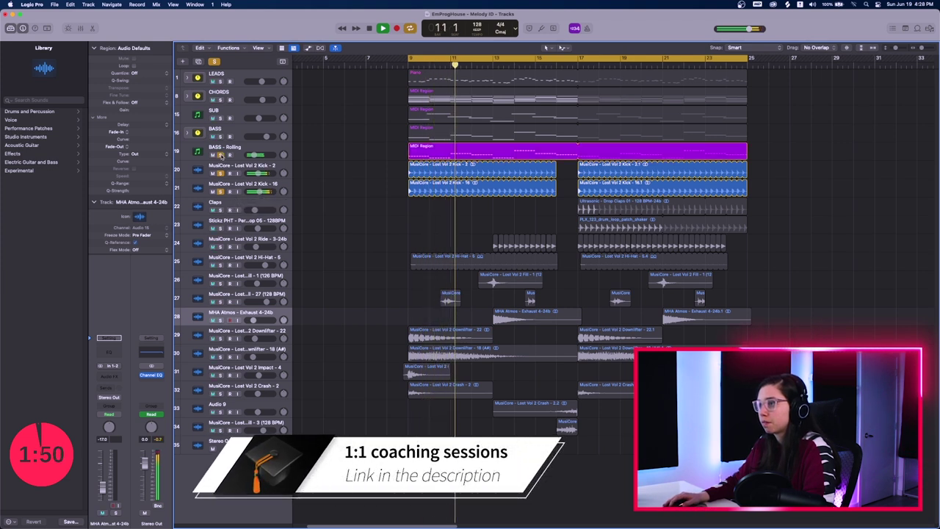
left_click(219, 136)
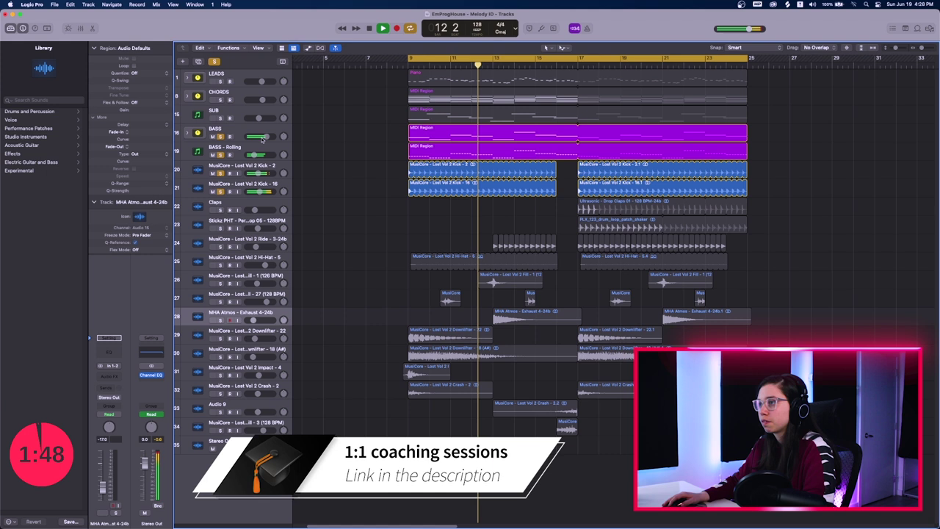
left_click_drag(266, 138, 264, 137)
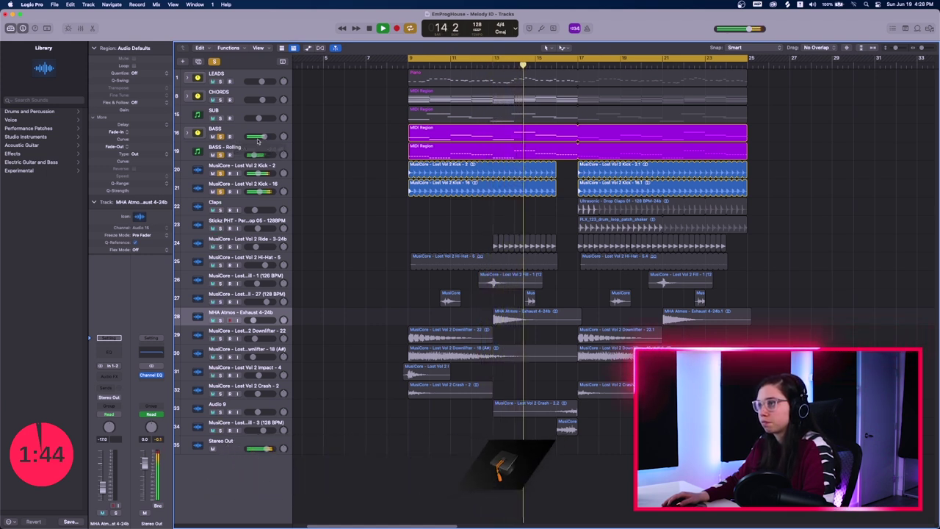
left_click(220, 118)
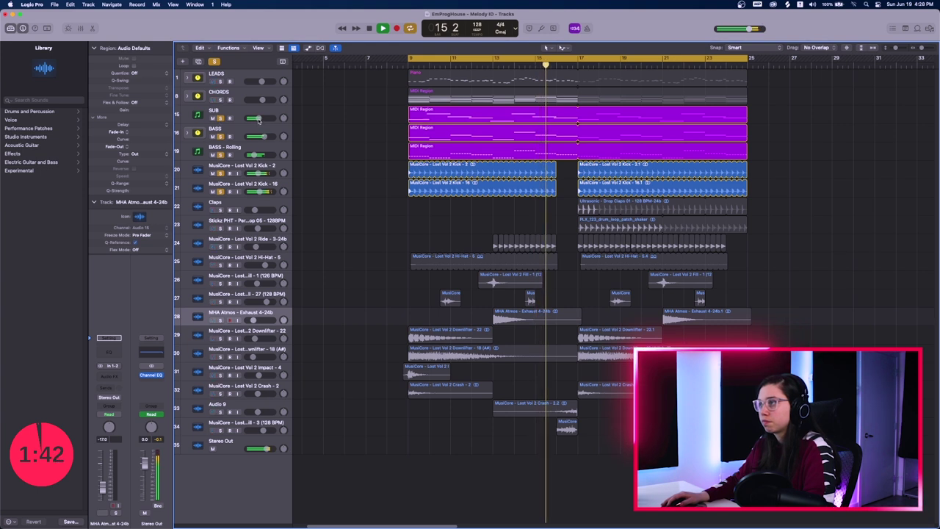
left_click_drag(258, 120, 258, 121)
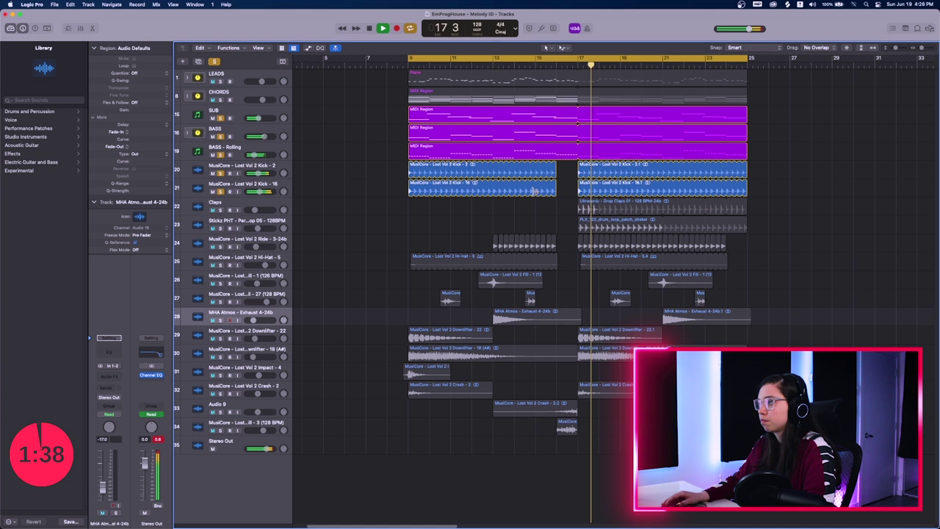
Step: Add CHORDS and LEADS to the soloed tracks, lower CHORDS to -4.8 dB and fine-tune the BASS level
scroll(536, 192, "up", 2)
scroll(535, 191, "down", 1)
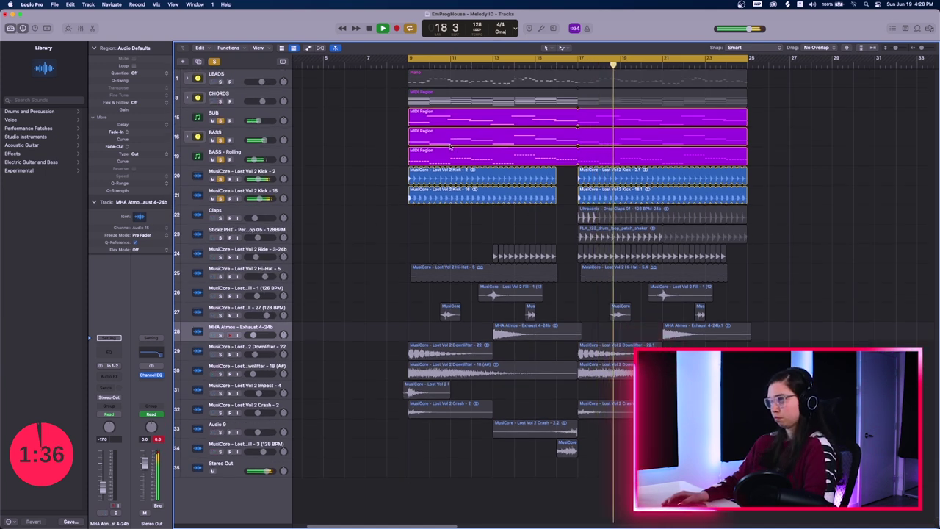
left_click(212, 101)
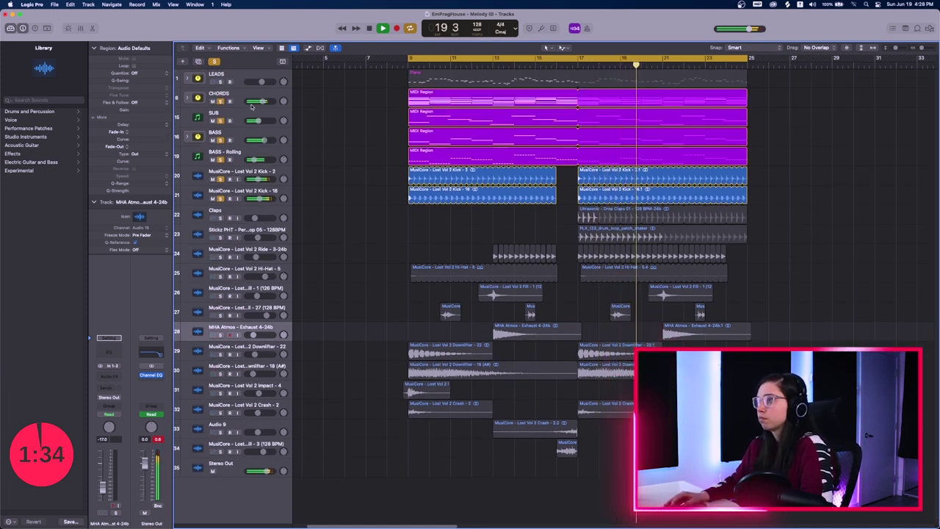
left_click_drag(263, 102, 261, 102)
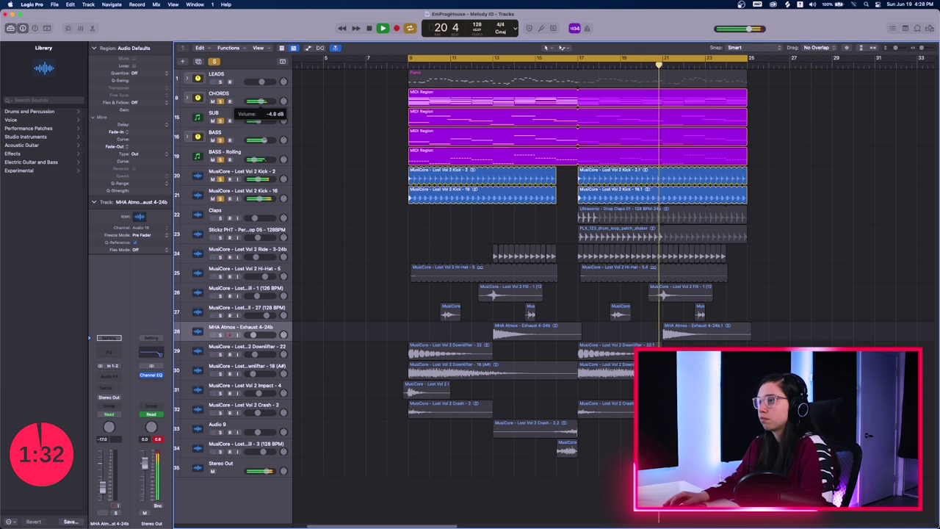
left_click(213, 81)
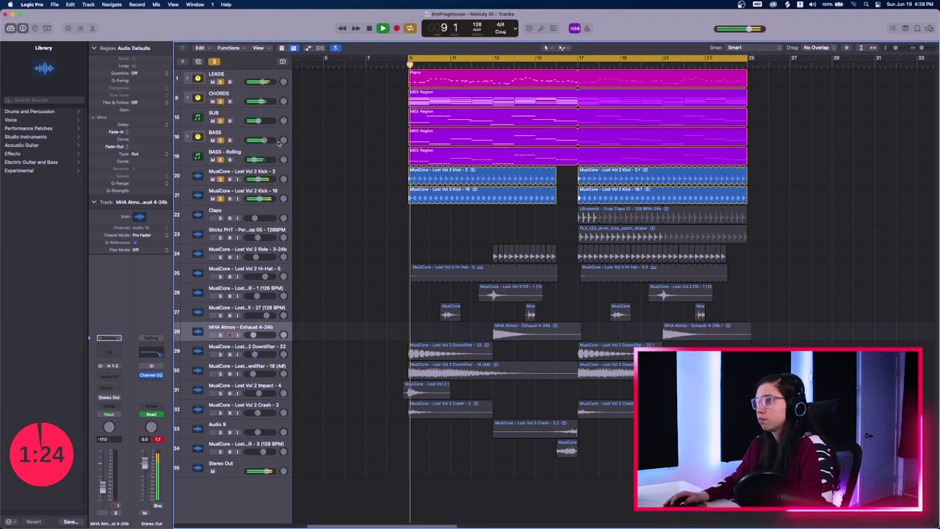
left_click_drag(264, 141, 264, 140)
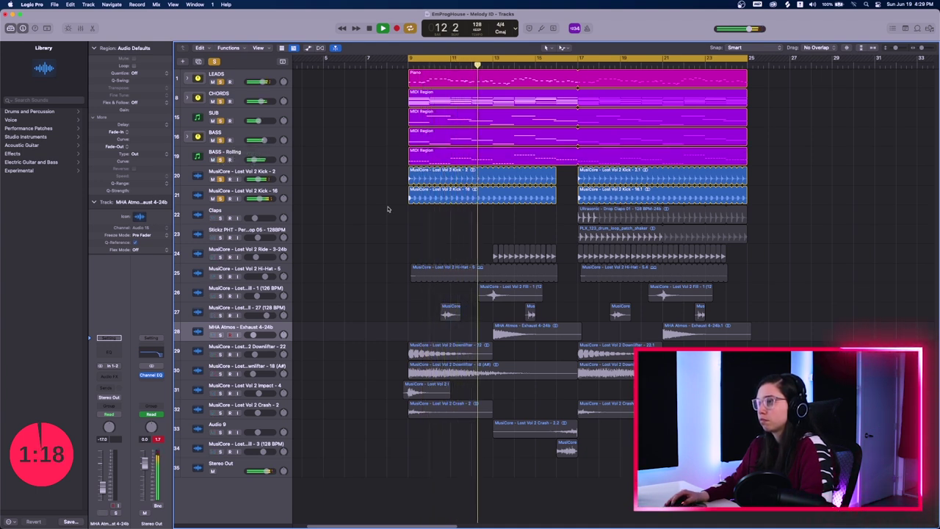
Step: Add the Claps track to the soloed tracks and lower its volume to -16.8 dB
left_click(219, 217)
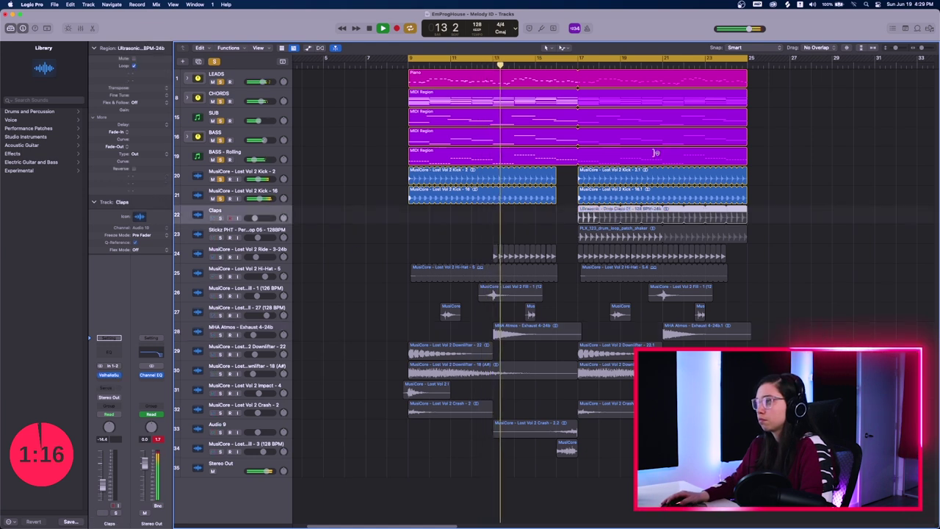
left_click(220, 219)
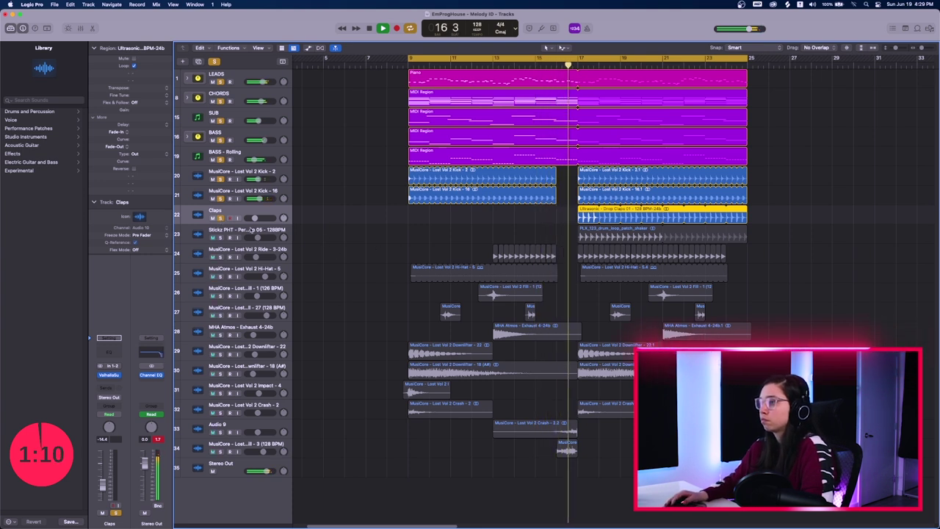
scroll(387, 253, "up", 2)
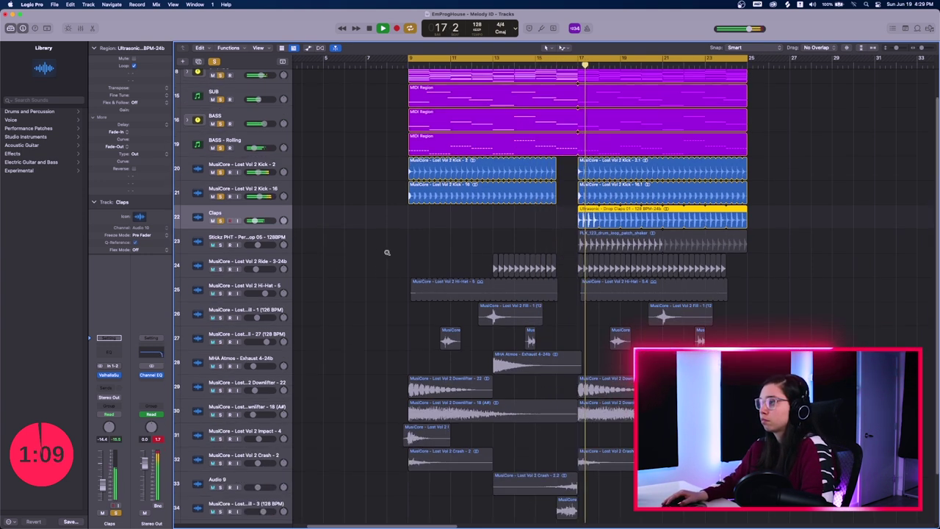
Step: Add the Stickz PHT percussion track to the soloed tracks and lower its volume while looping bars 17 to 25
left_click(220, 245)
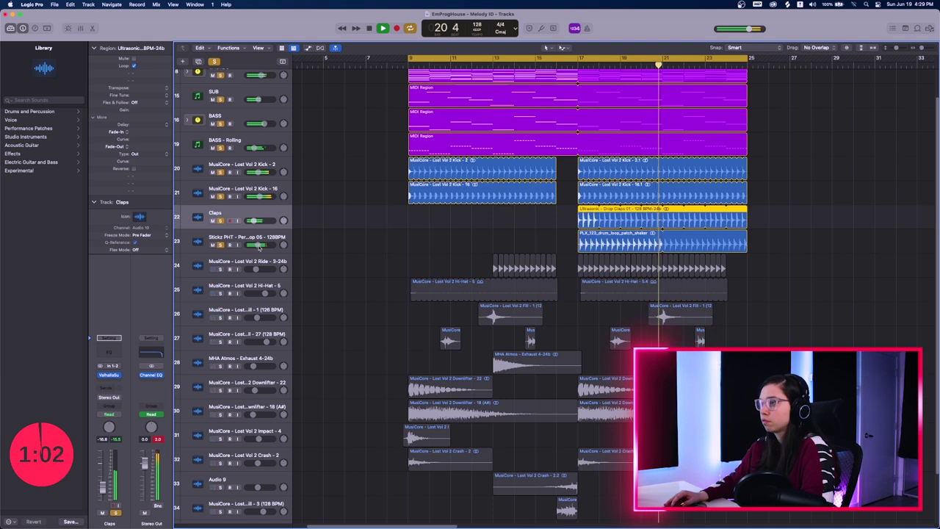
scroll(357, 283, "down", 3)
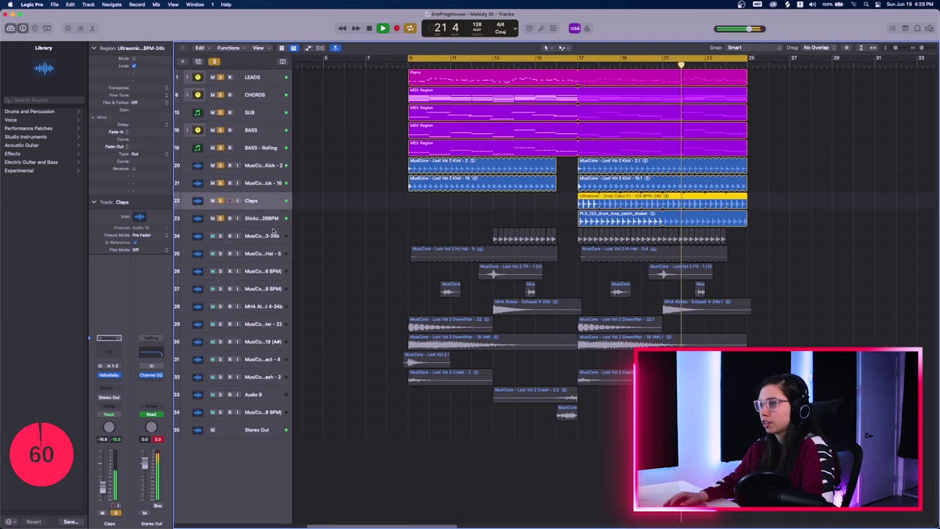
scroll(306, 233, "up", 4)
left_click_drag(579, 58, 748, 59)
key("space")
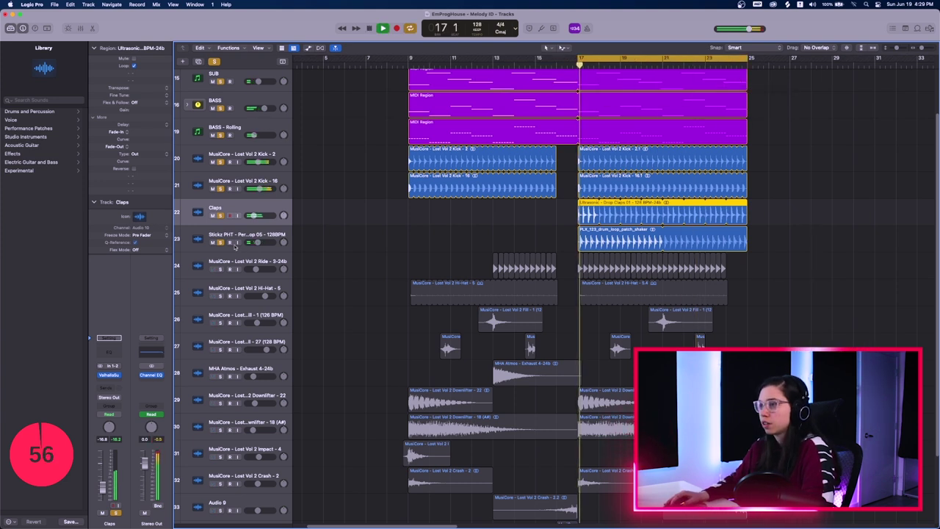
left_click_drag(258, 242, 254, 269)
Step: Add the Ride and Hi-Hat tracks to the soloed tracks, setting the Ride to -14.0 dB and the Hi-Hat to -2.0 dB
left_click(221, 270)
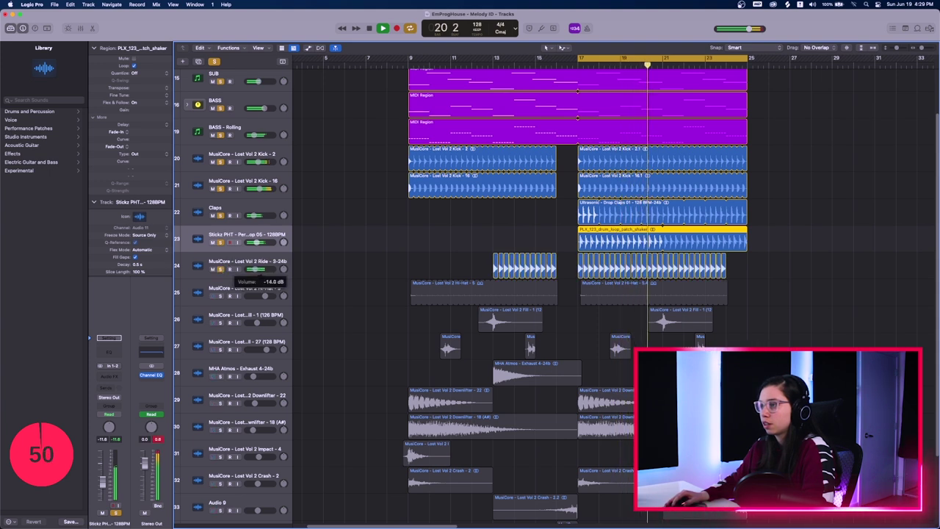
left_click(220, 296)
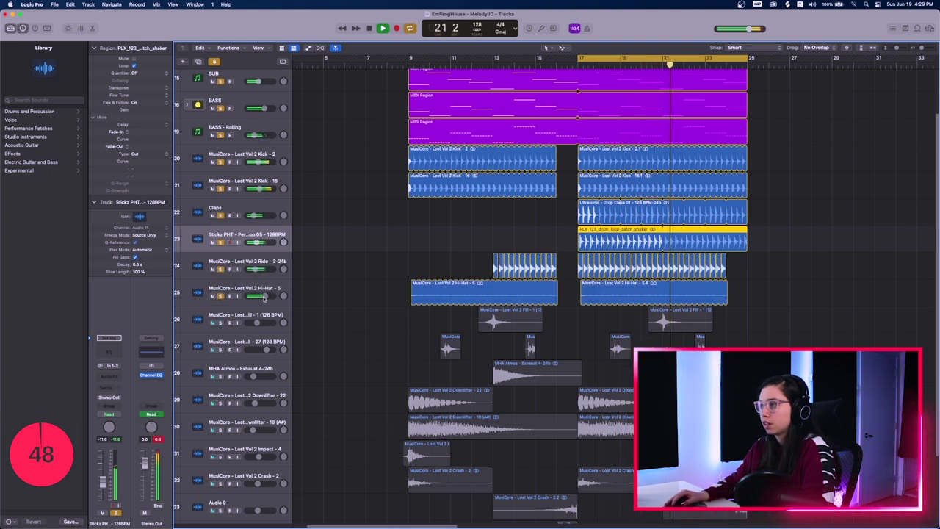
left_click_drag(263, 297, 265, 297)
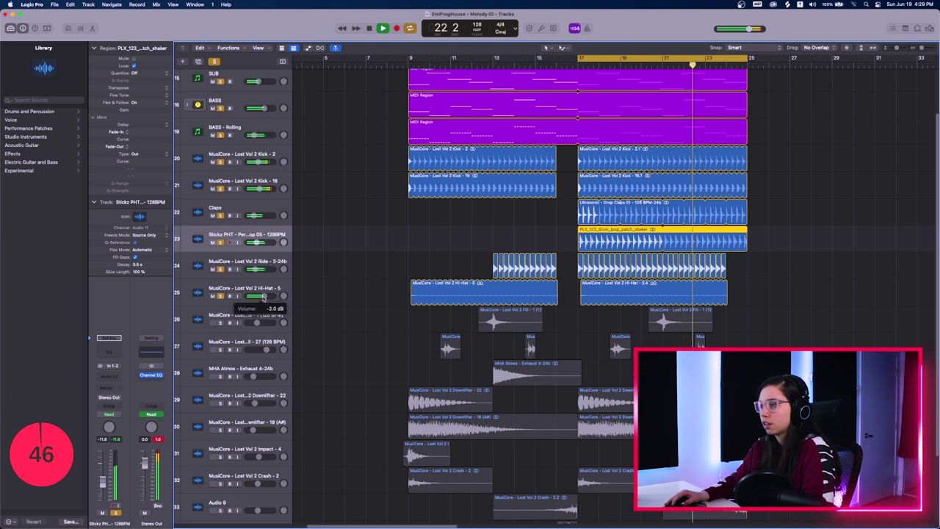
Step: Copy the Ride regions that start at bar 13 back to bar 9, filling the track continuously from bar 9 to bar 13
key("super+Up")
key("super+Up")
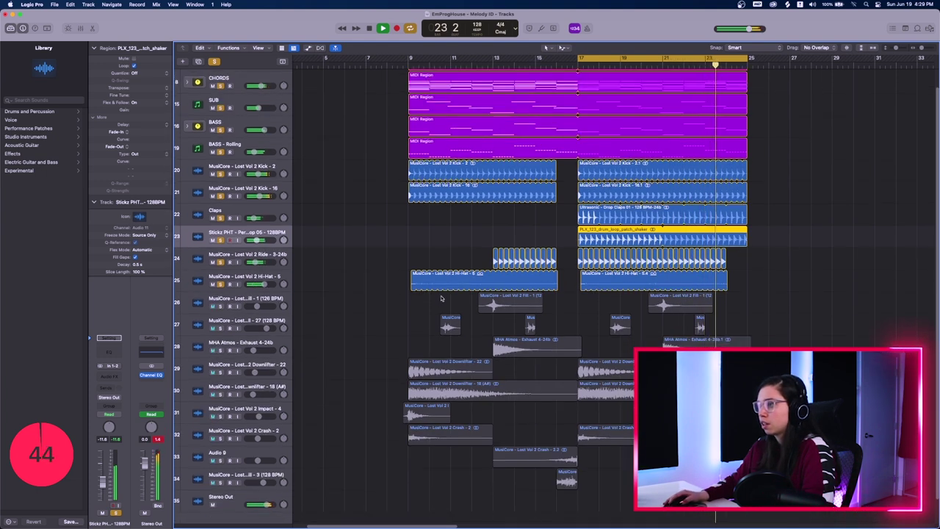
left_click_drag(481, 255, 568, 263)
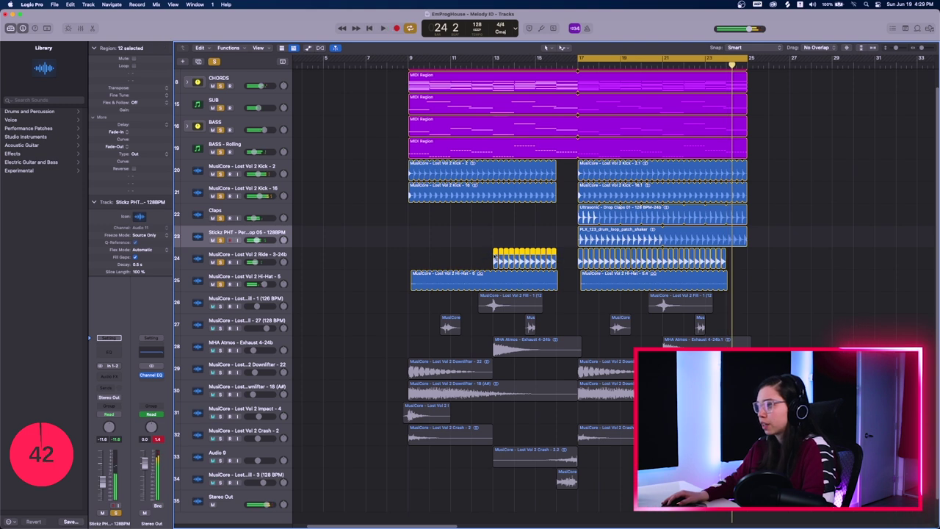
left_click_drag(496, 256, 412, 257)
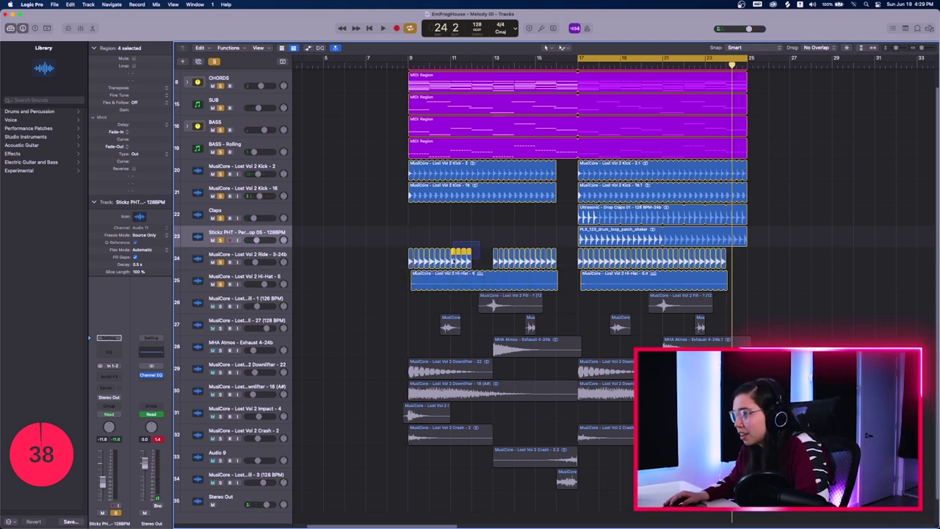
left_click_drag(454, 254, 477, 255)
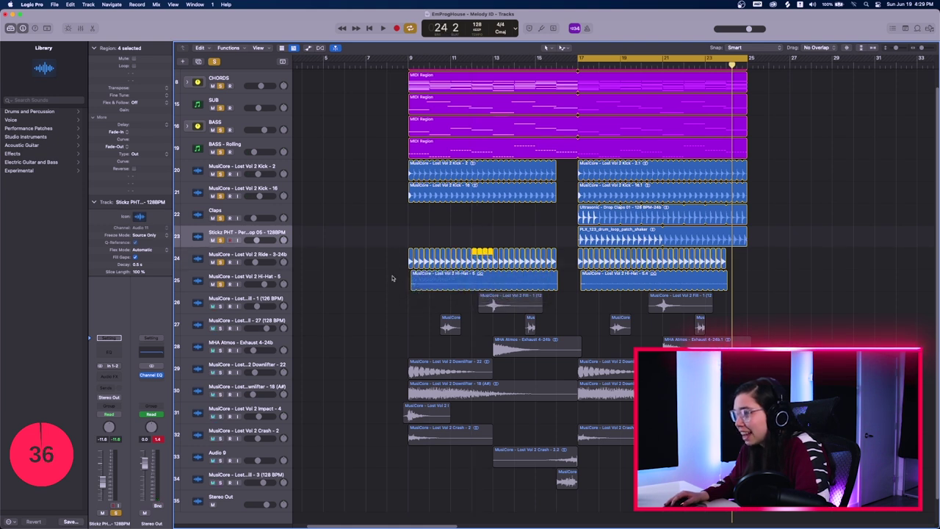
Step: Split the first Hi-Hat region around bar 13 and delete the part before it, including the short leftover slices
left_click(423, 281)
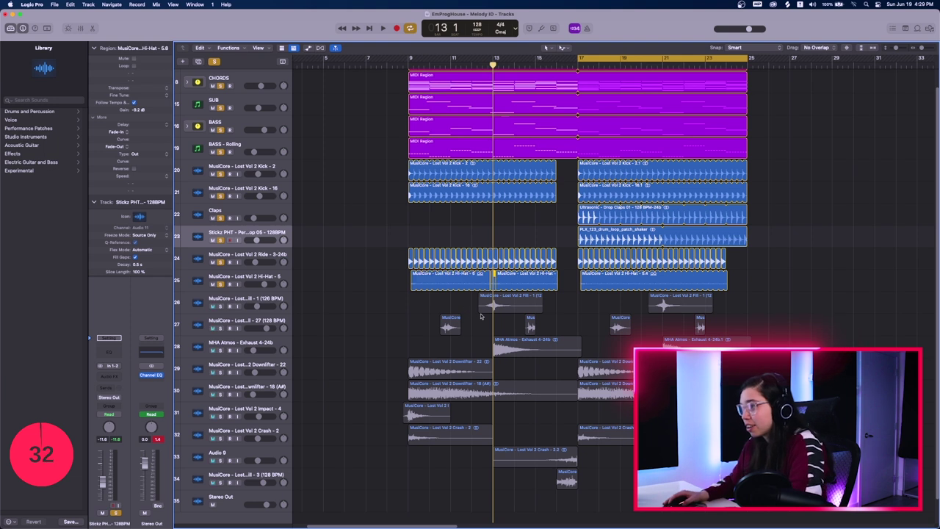
key("Delete")
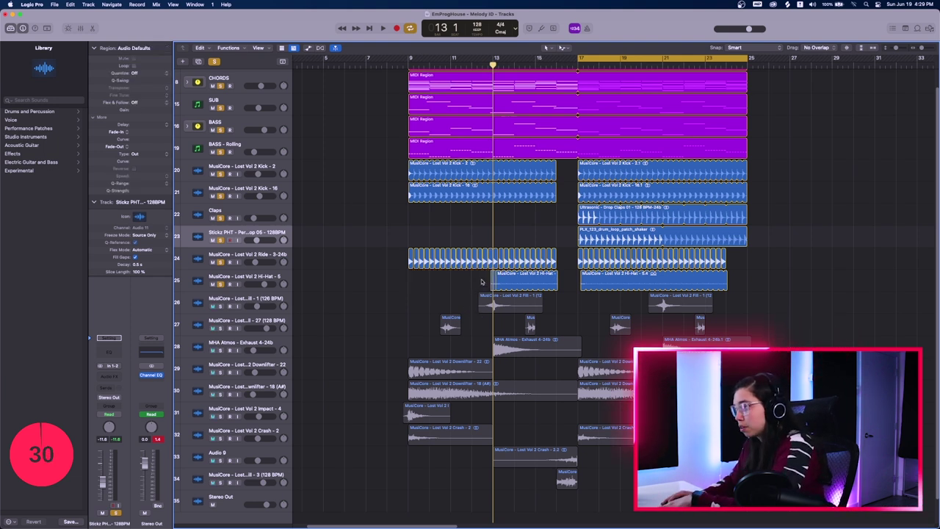
scroll(496, 301, "up", 10)
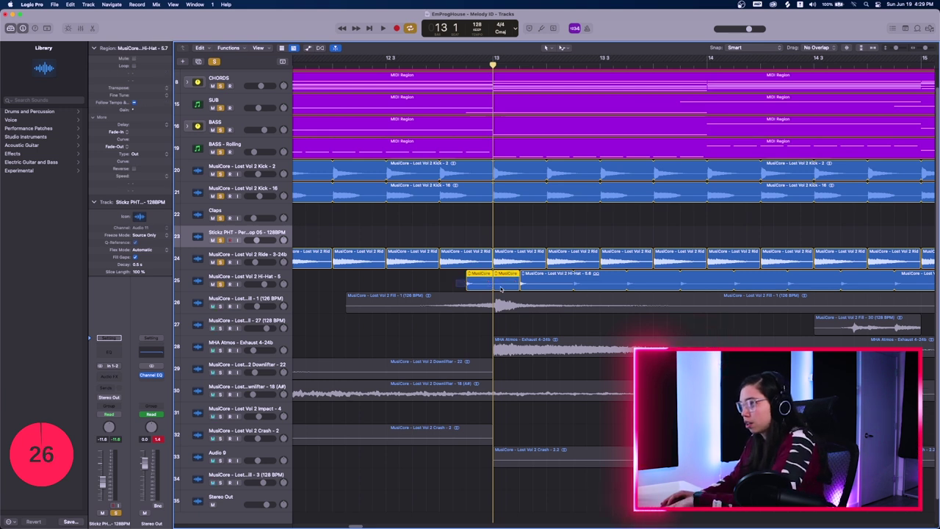
key("Delete")
scroll(460, 322, "down", 10)
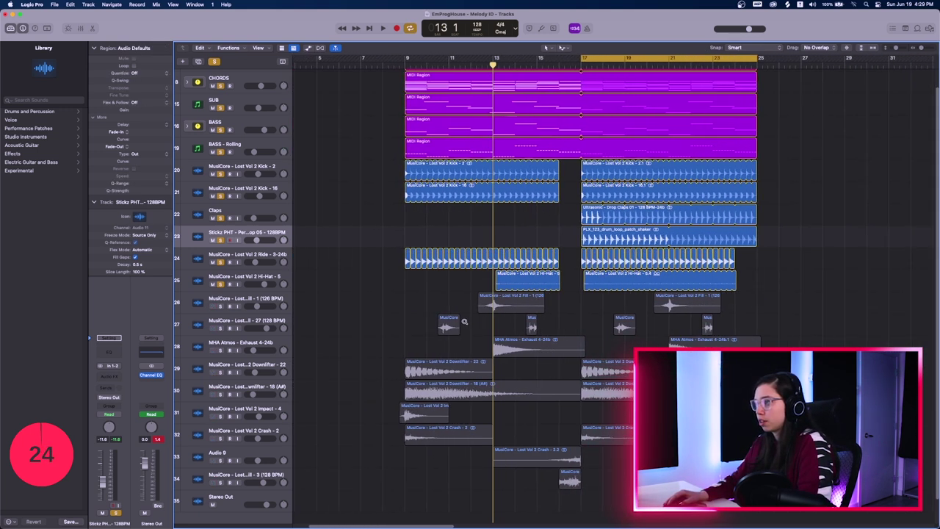
Step: Add the Fill - 1 and Fill - 27 tracks to the soloed tracks during playback and lower Fill - 27 to -2.6 dB
scroll(514, 294, "down", 3)
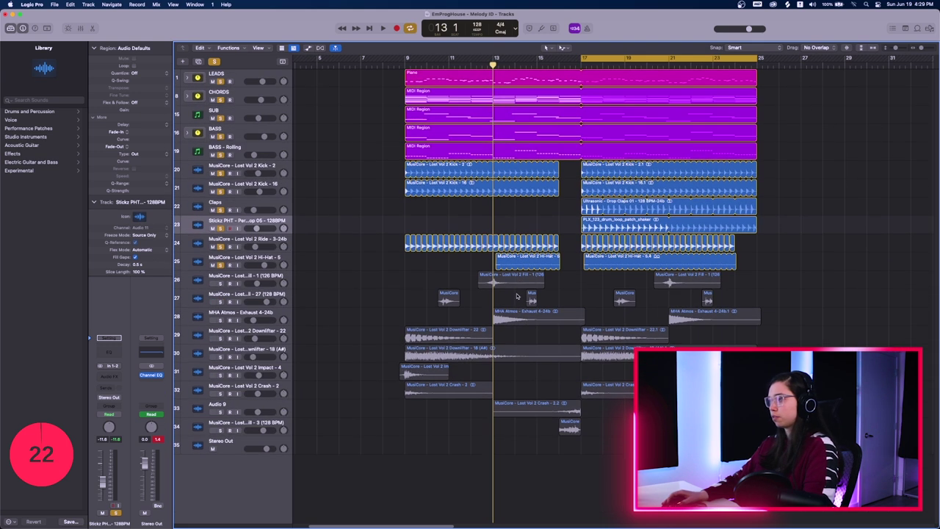
scroll(533, 295, "down", 2)
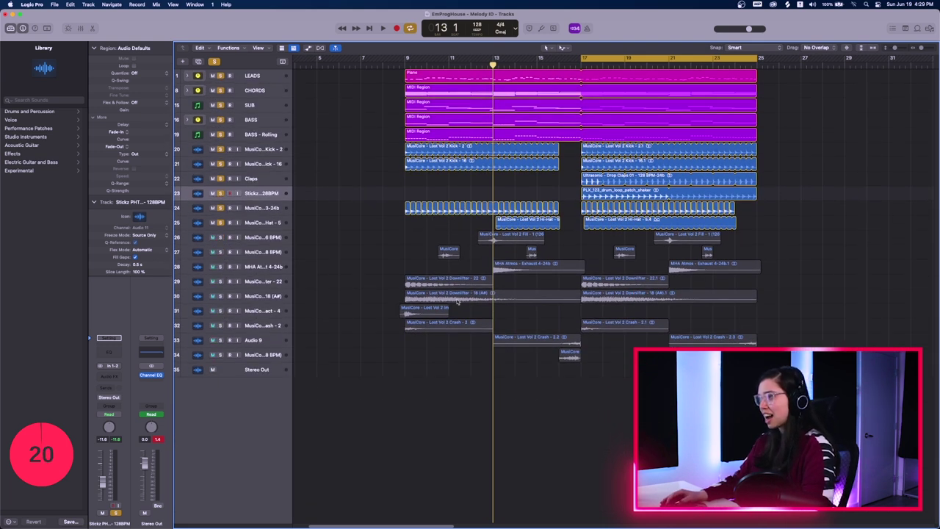
left_click(219, 238)
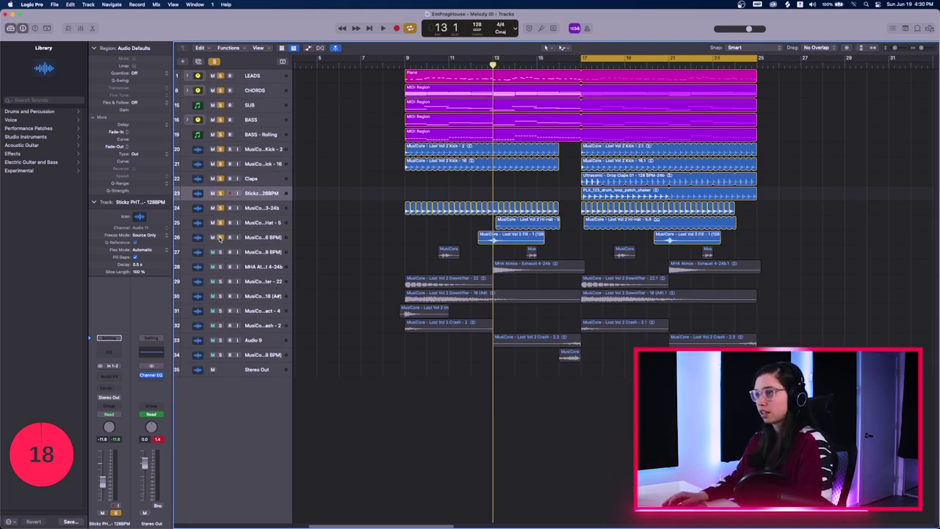
key("space")
scroll(712, 160, "right", 5)
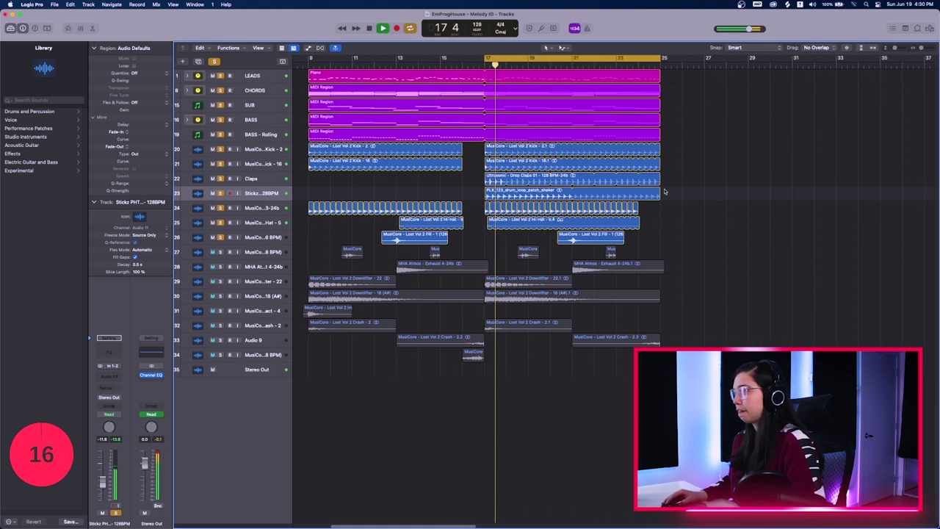
left_click(220, 253)
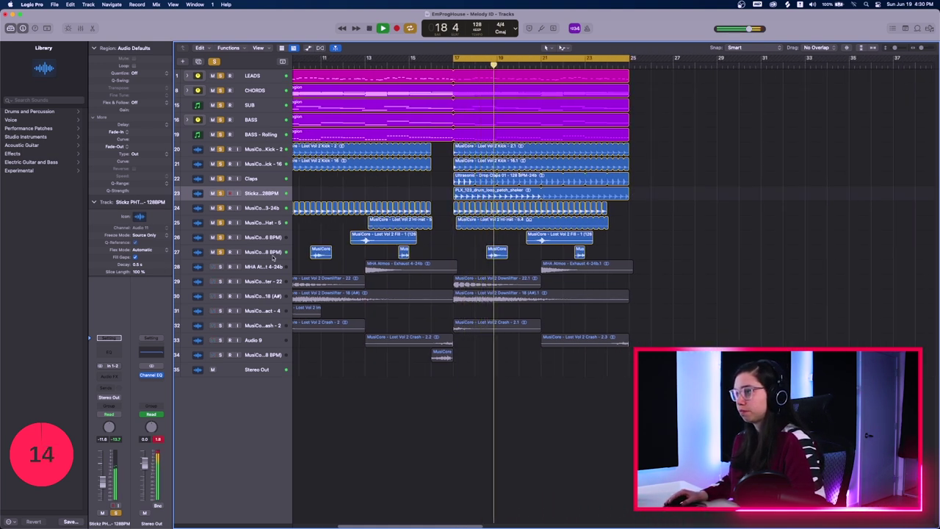
scroll(360, 276, "up", 3)
left_click_drag(259, 354, 249, 328)
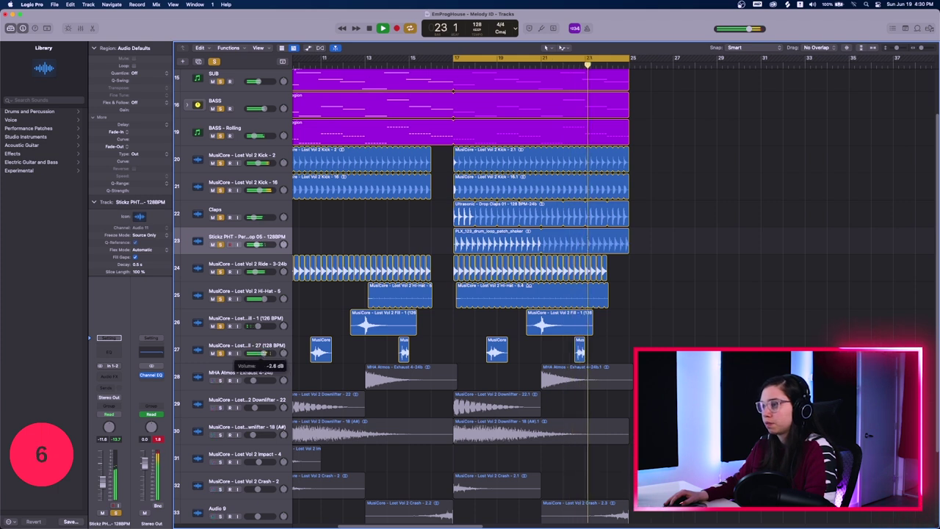
Step: Add the MHA Atmos - Exhaust, both Downlifter, Crash - 2, Audio 9 and Impact - 4 tracks to the soloed tracks
left_click(220, 382)
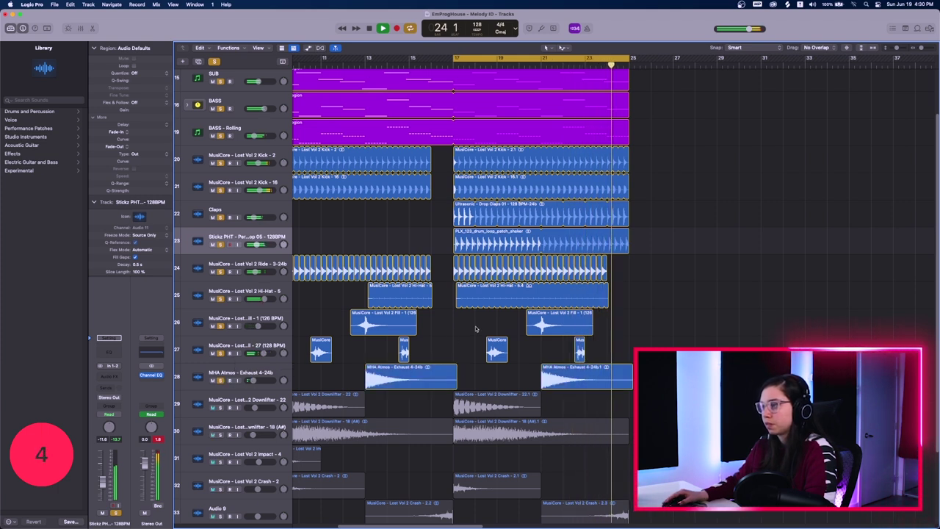
key("super+Up")
key("super+Up")
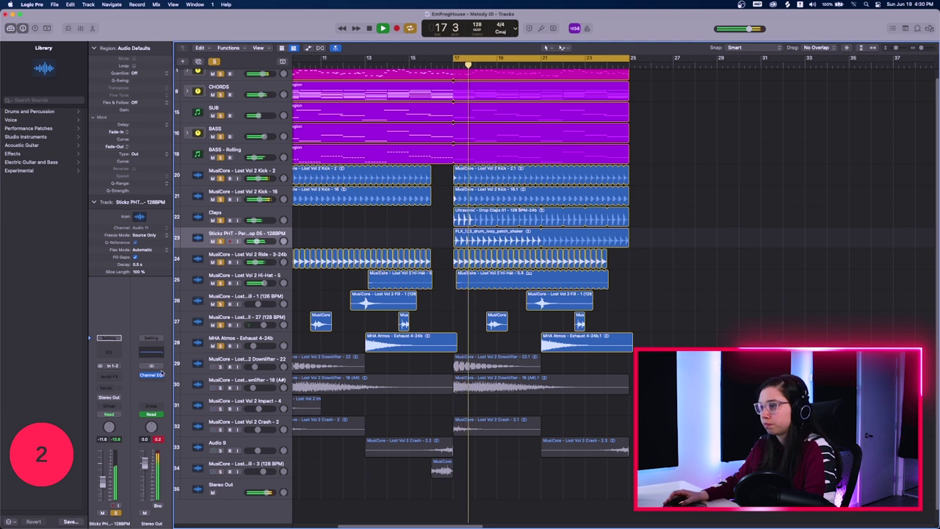
left_click(220, 366)
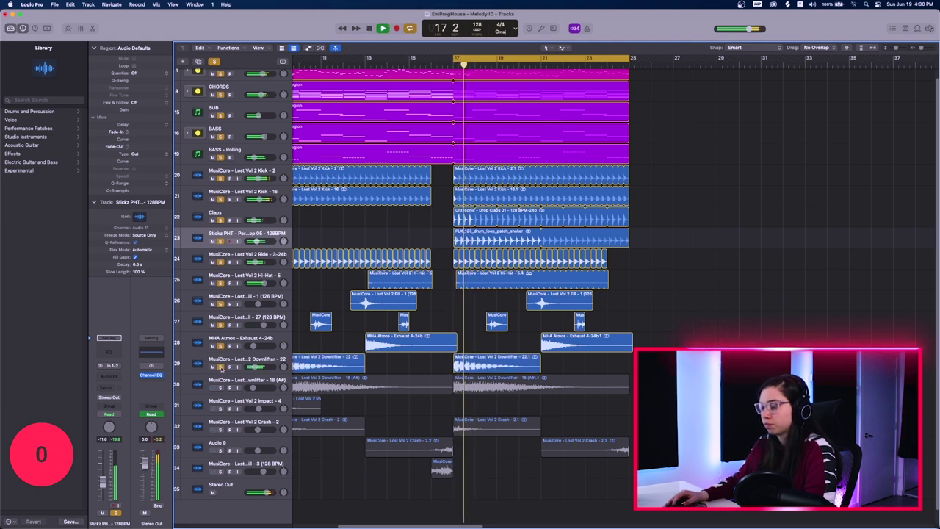
left_click(220, 388)
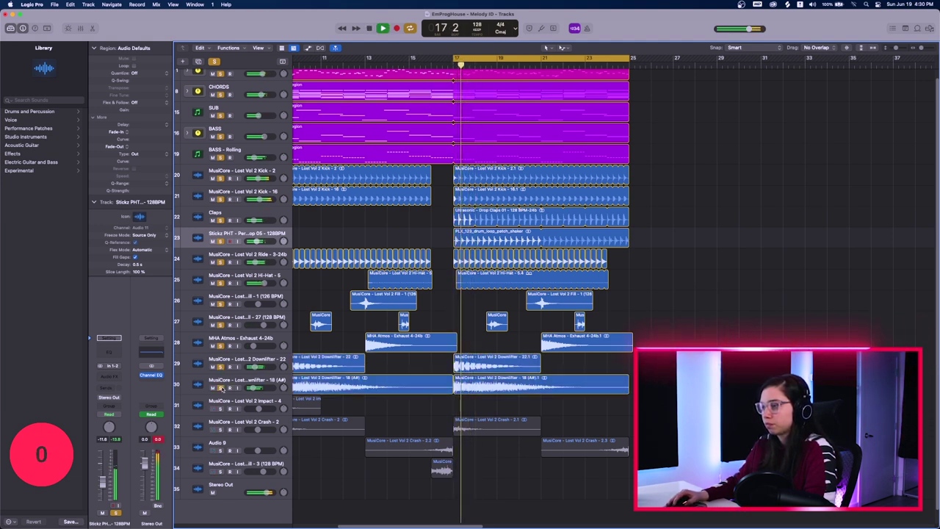
key("super+Up")
left_click(220, 351)
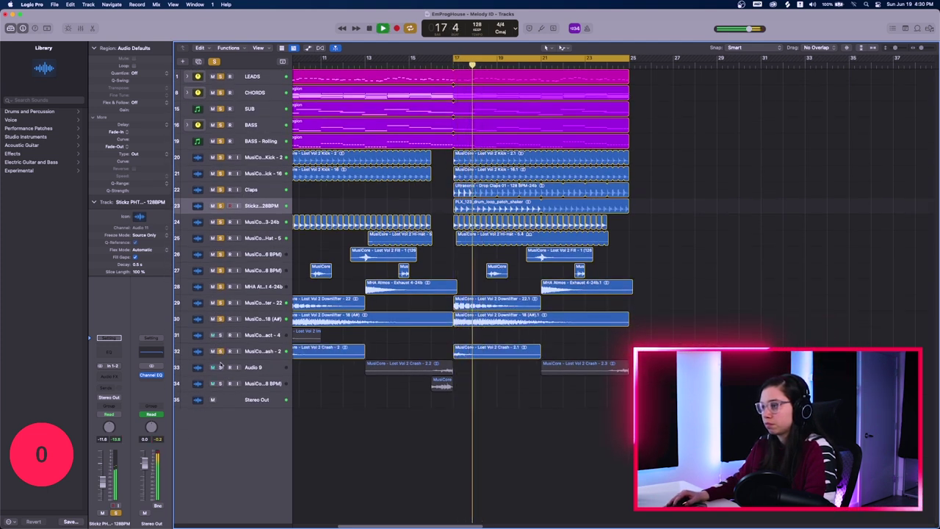
left_click(220, 368)
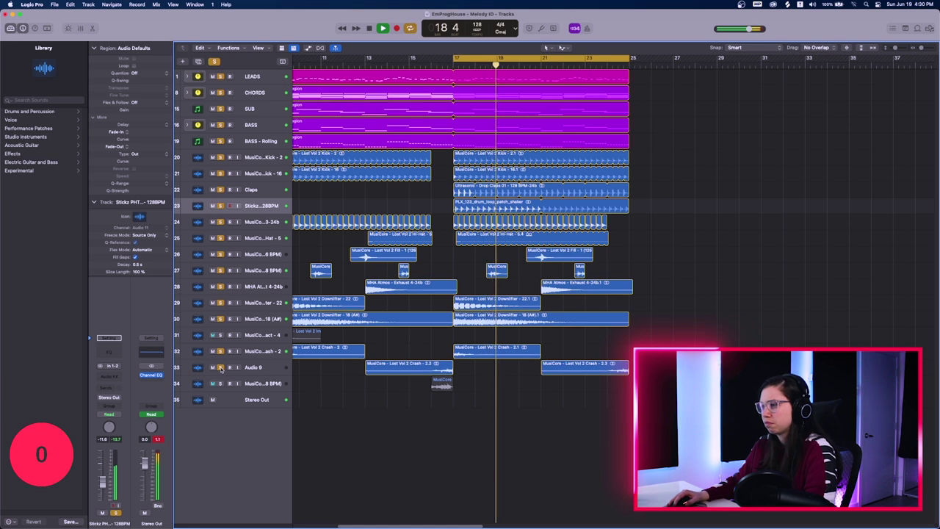
left_click(220, 336)
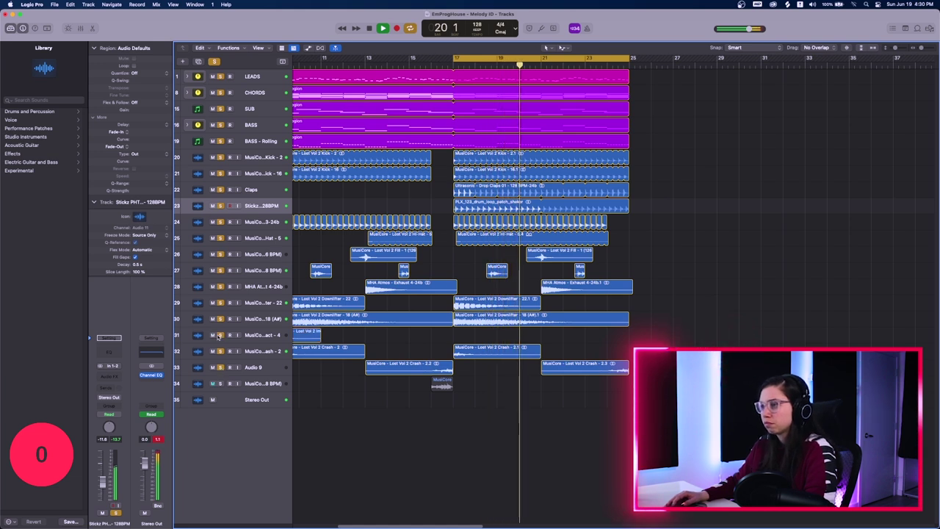
Step: Set the MHA Atmos - Exhaust track's volume to -16.0 dB while the drop loops
key("super+Left")
key("super+Left")
key("super+Right")
key("super+Right")
key("super+Right")
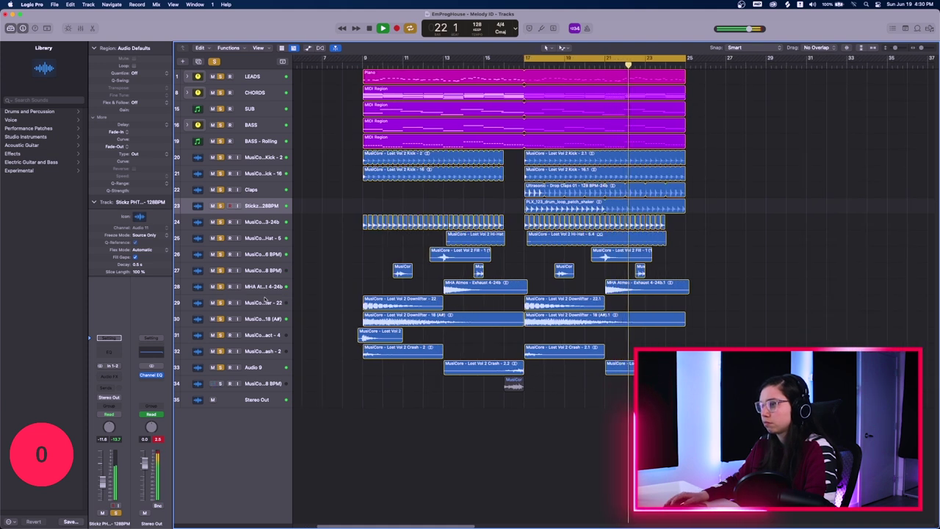
key("super+Down")
key("super+Down")
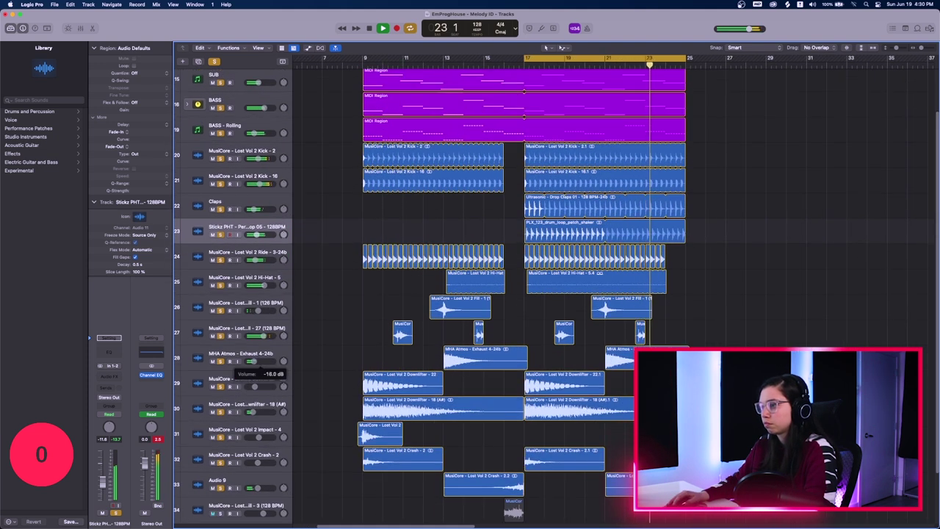
Step: Add the Fill - 3 track to the soloed tracks, stop playback and extend the cycle range back to about bar 9
key("super+Up")
key("super+Up")
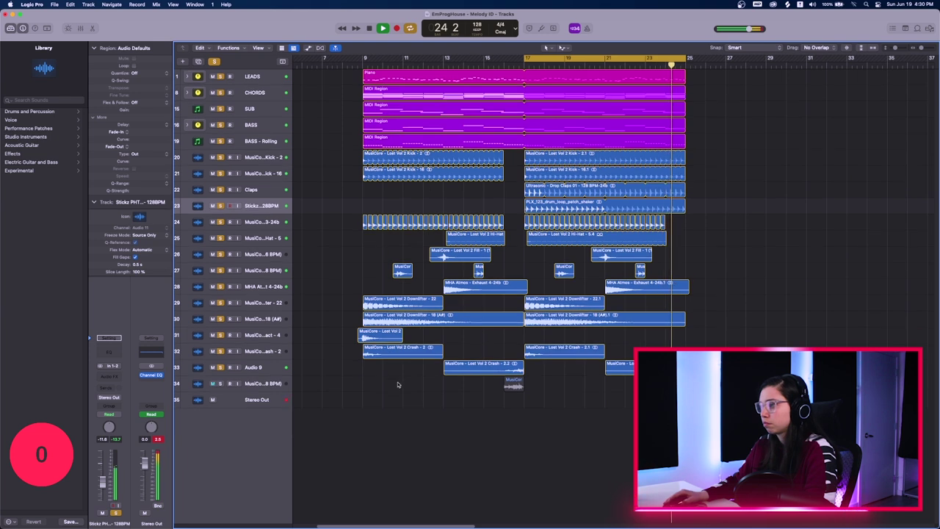
key("space")
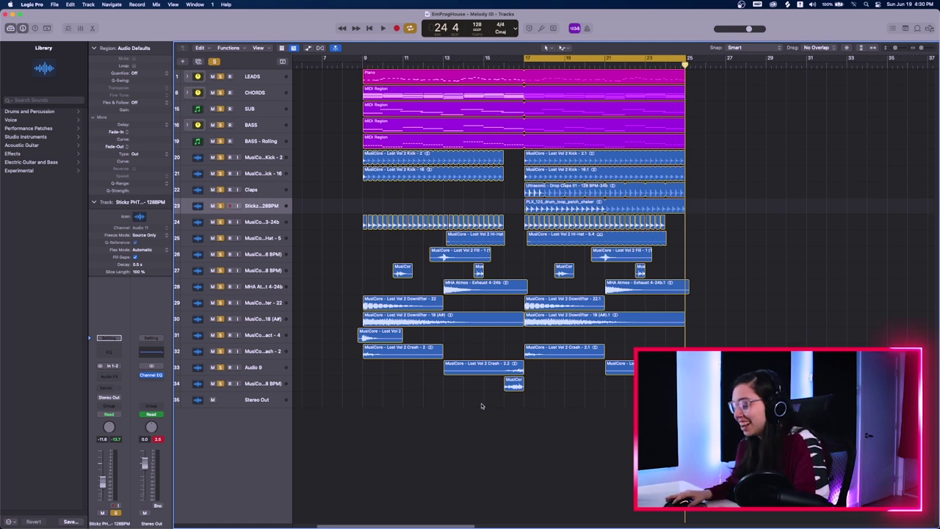
left_click_drag(526, 58, 363, 72)
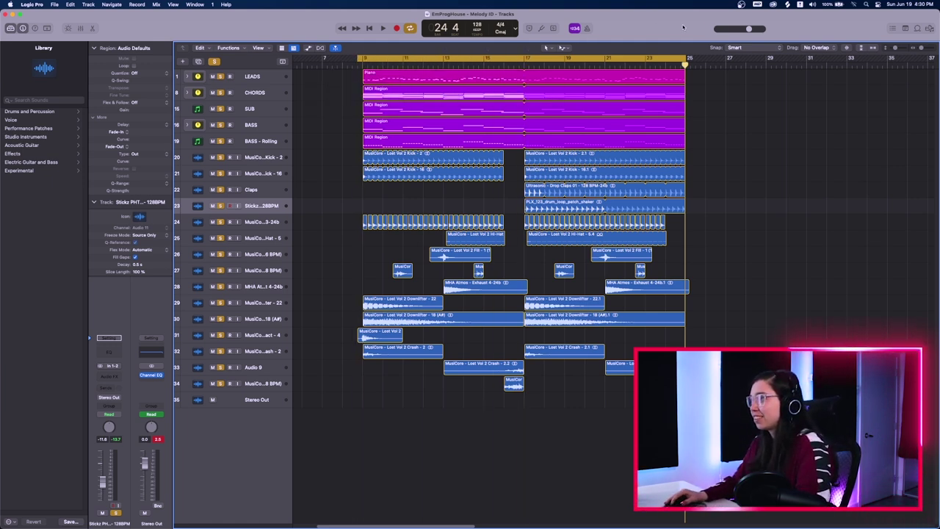